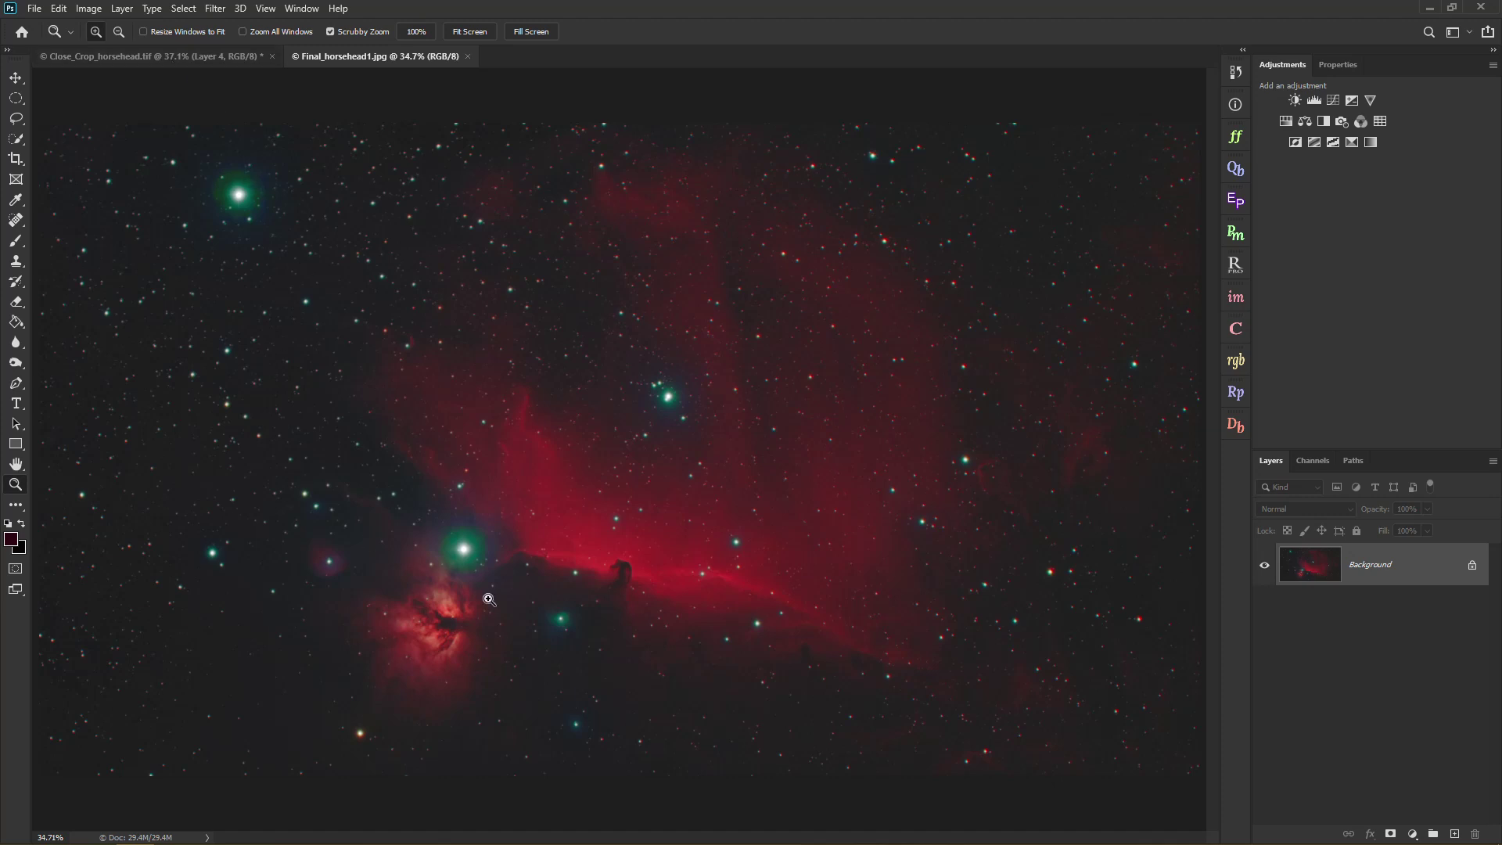
Inspect the bright star's halo in Final_horsehead1.jpg and view the Close_Crop_horsehead.tif image for comparison.
{"action": "left_click_drag", "start_coordinate": [235, 199], "coordinate": [349, 250]}
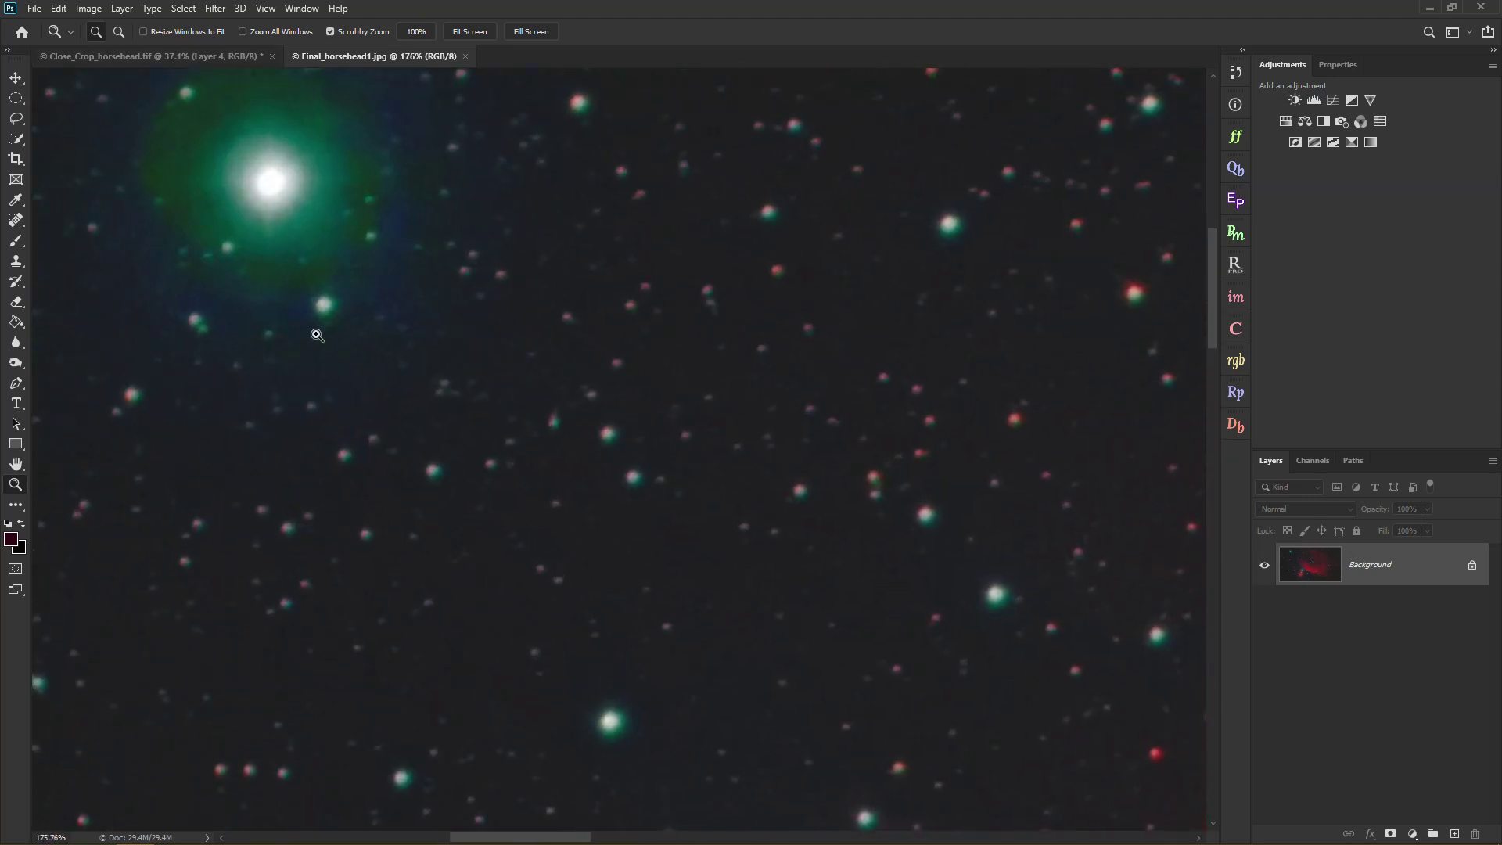
{"action": "left_click", "coordinate": [470, 32]}
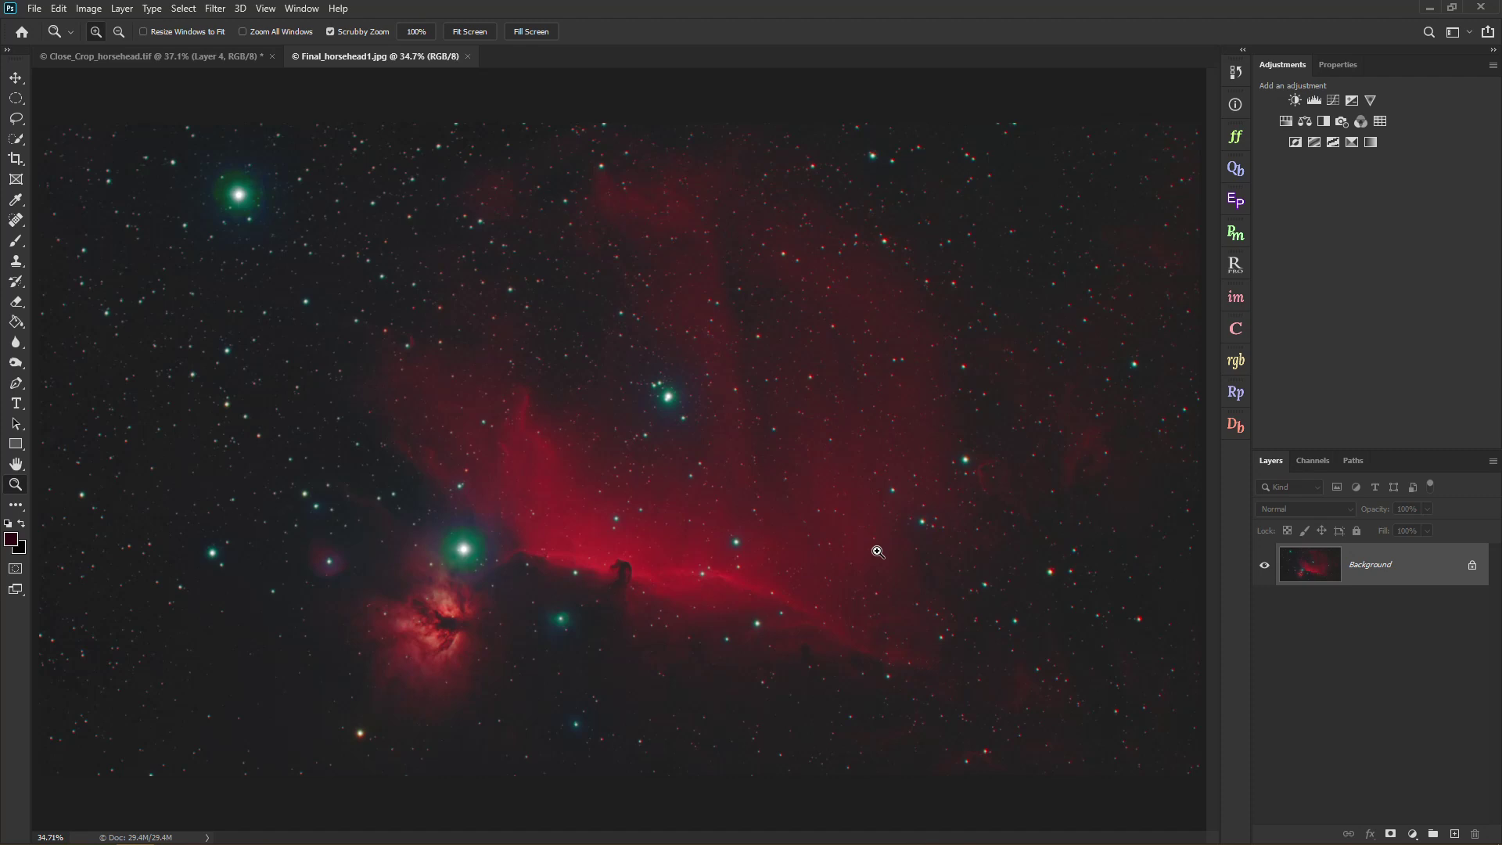
{"action": "left_click", "coordinate": [188, 57]}
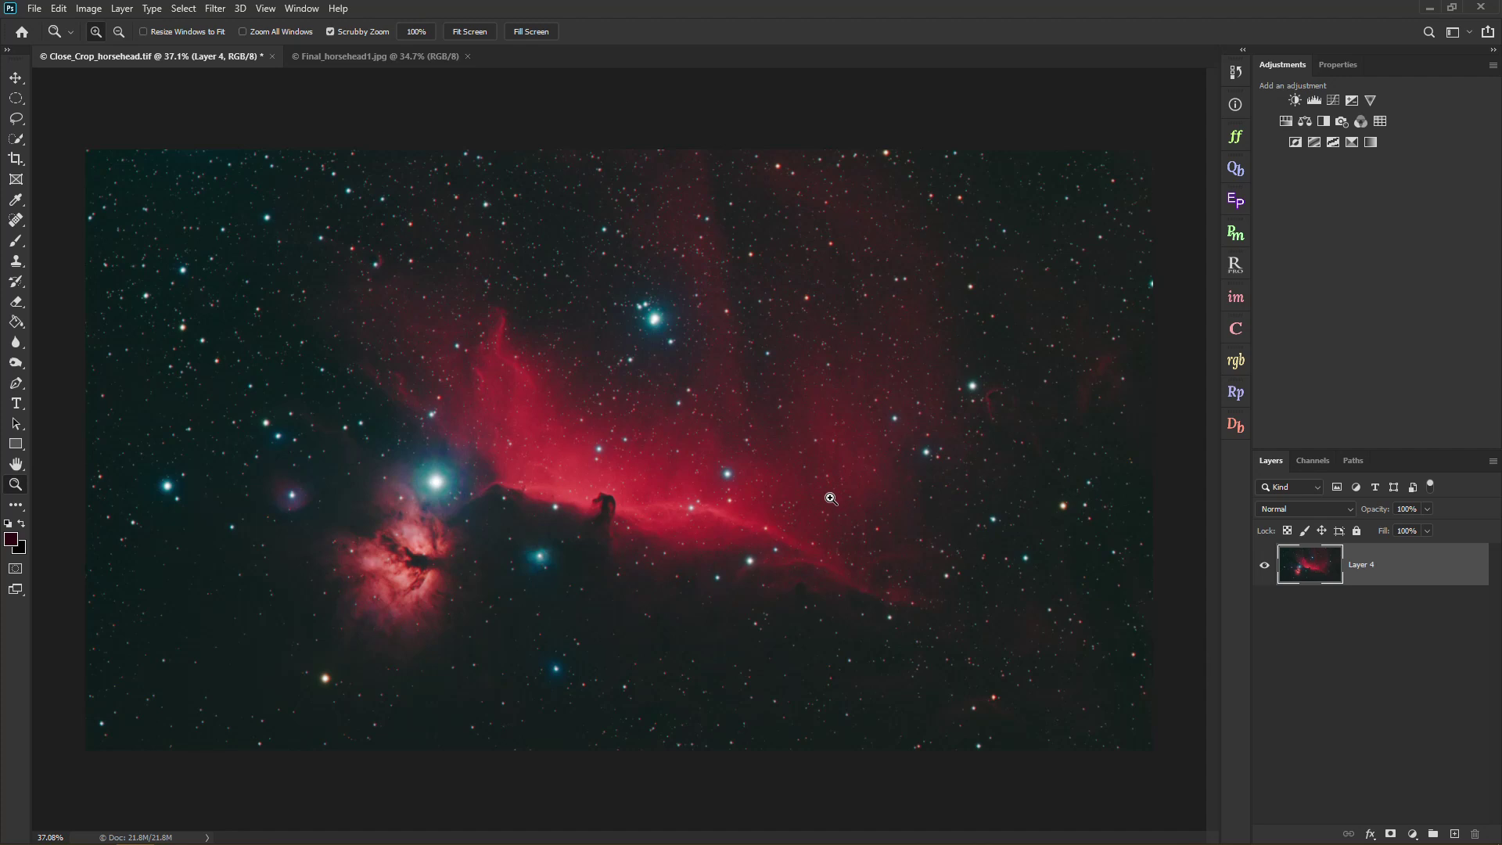
Switch to DeepSkyStacker and browse to the Light folder inside ASI 1600MM Pro > Horsehead for opening light frames.
{"action": "key", "text": "super"}
{"action": "left_click", "coordinate": [94, 771]}
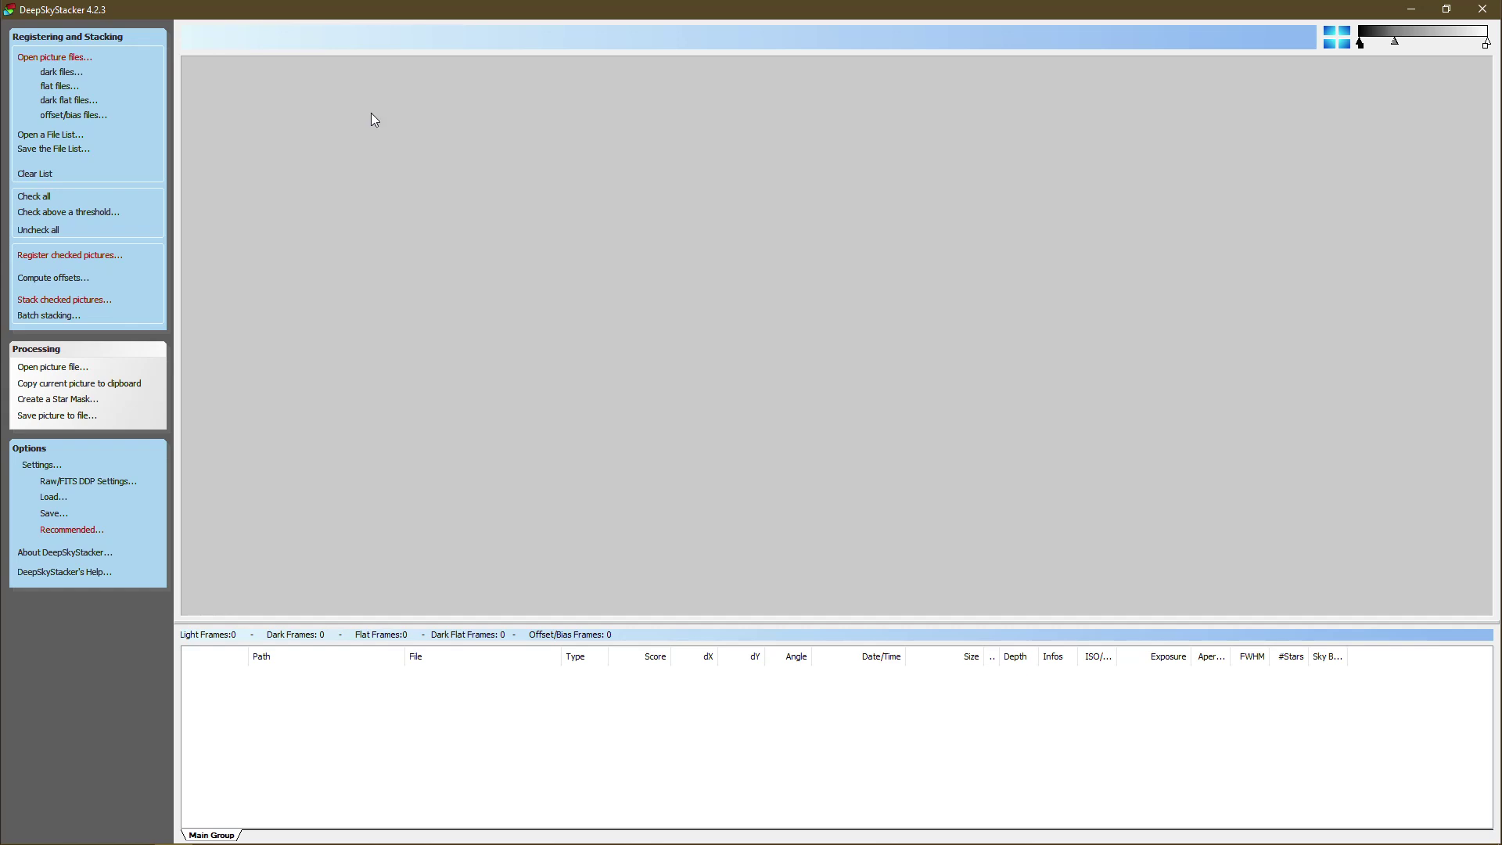
{"action": "left_click", "coordinate": [63, 64]}
{"action": "left_click", "coordinate": [205, 162]}
{"action": "left_click", "coordinate": [381, 57]}
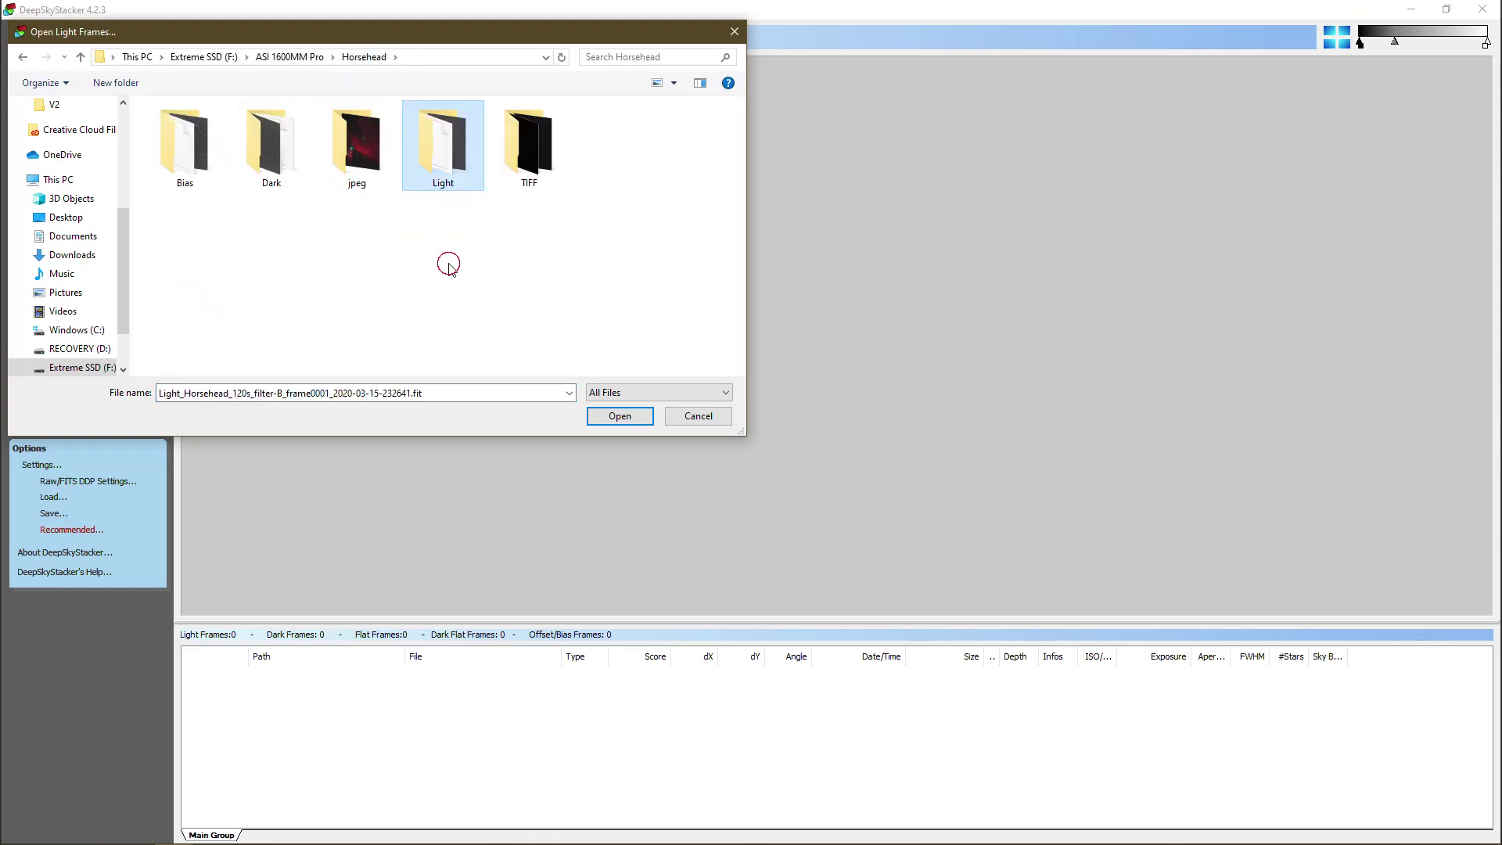
{"action": "left_click", "coordinate": [278, 60]}
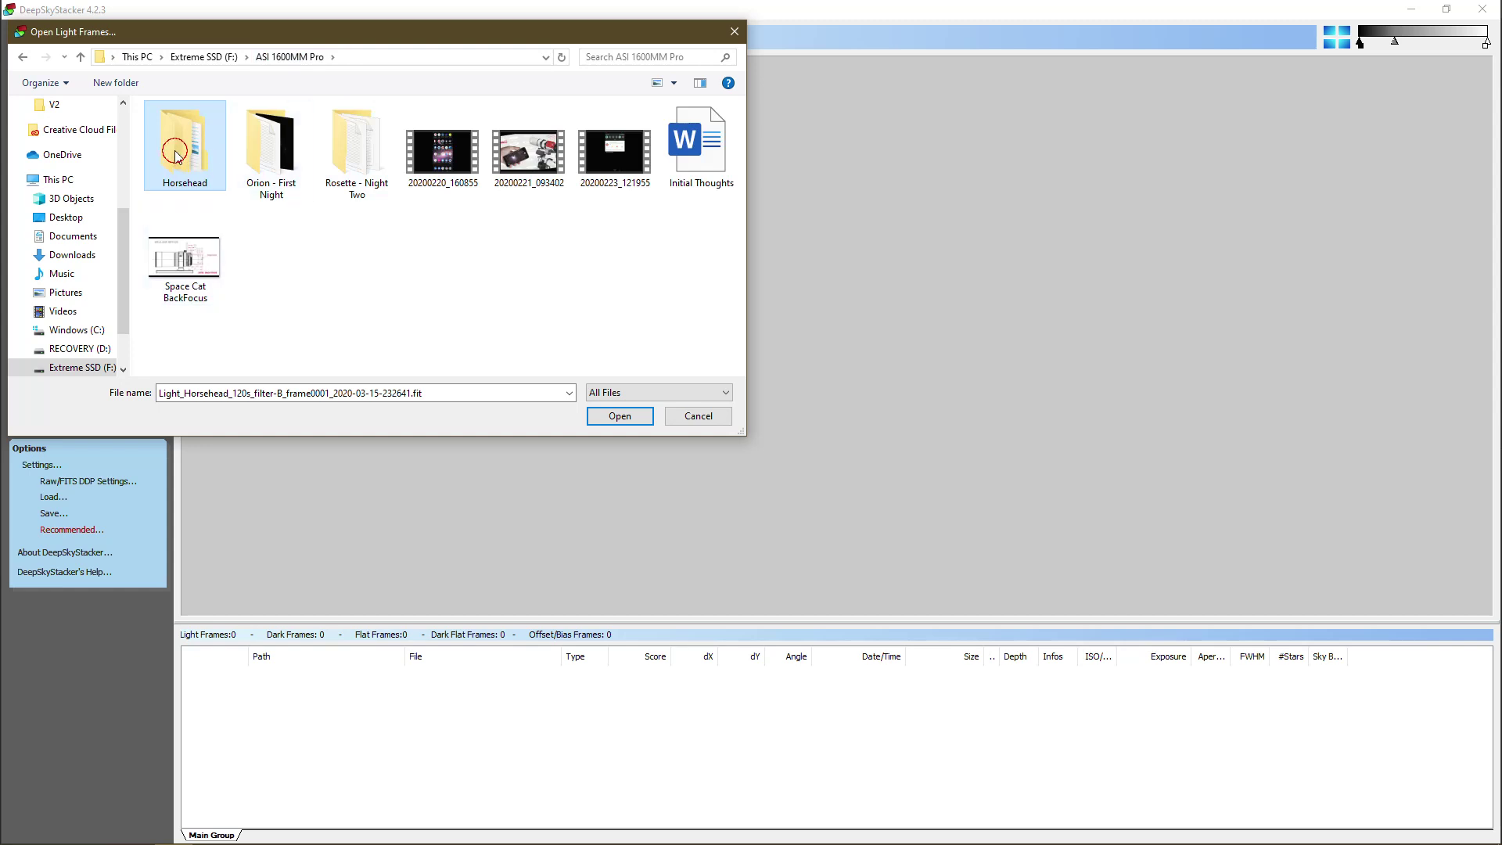
{"action": "double_click", "coordinate": [181, 153]}
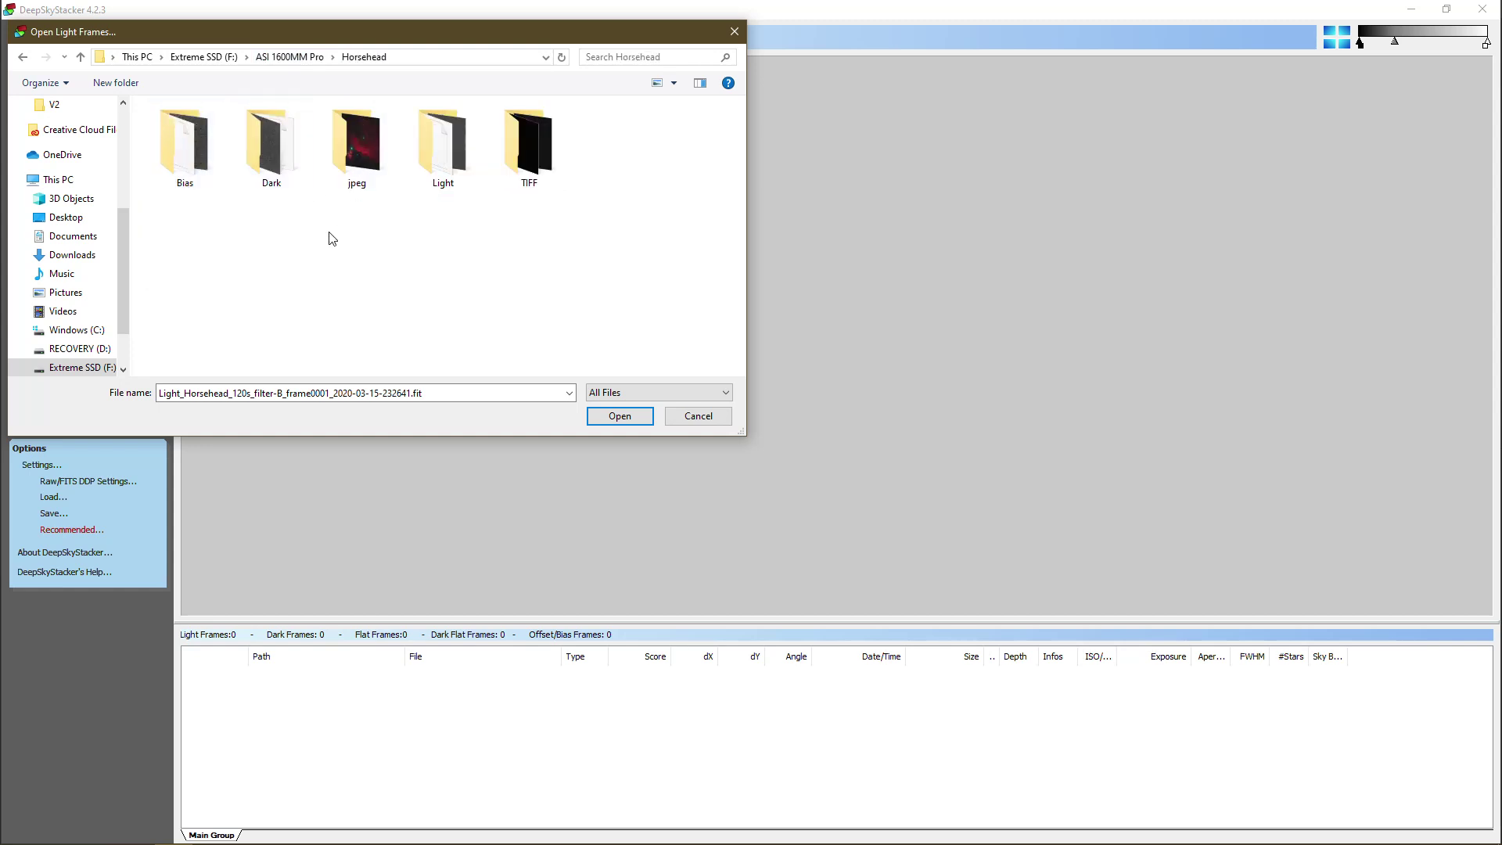
{"action": "left_click", "coordinate": [447, 156]}
{"action": "double_click", "coordinate": [447, 156]}
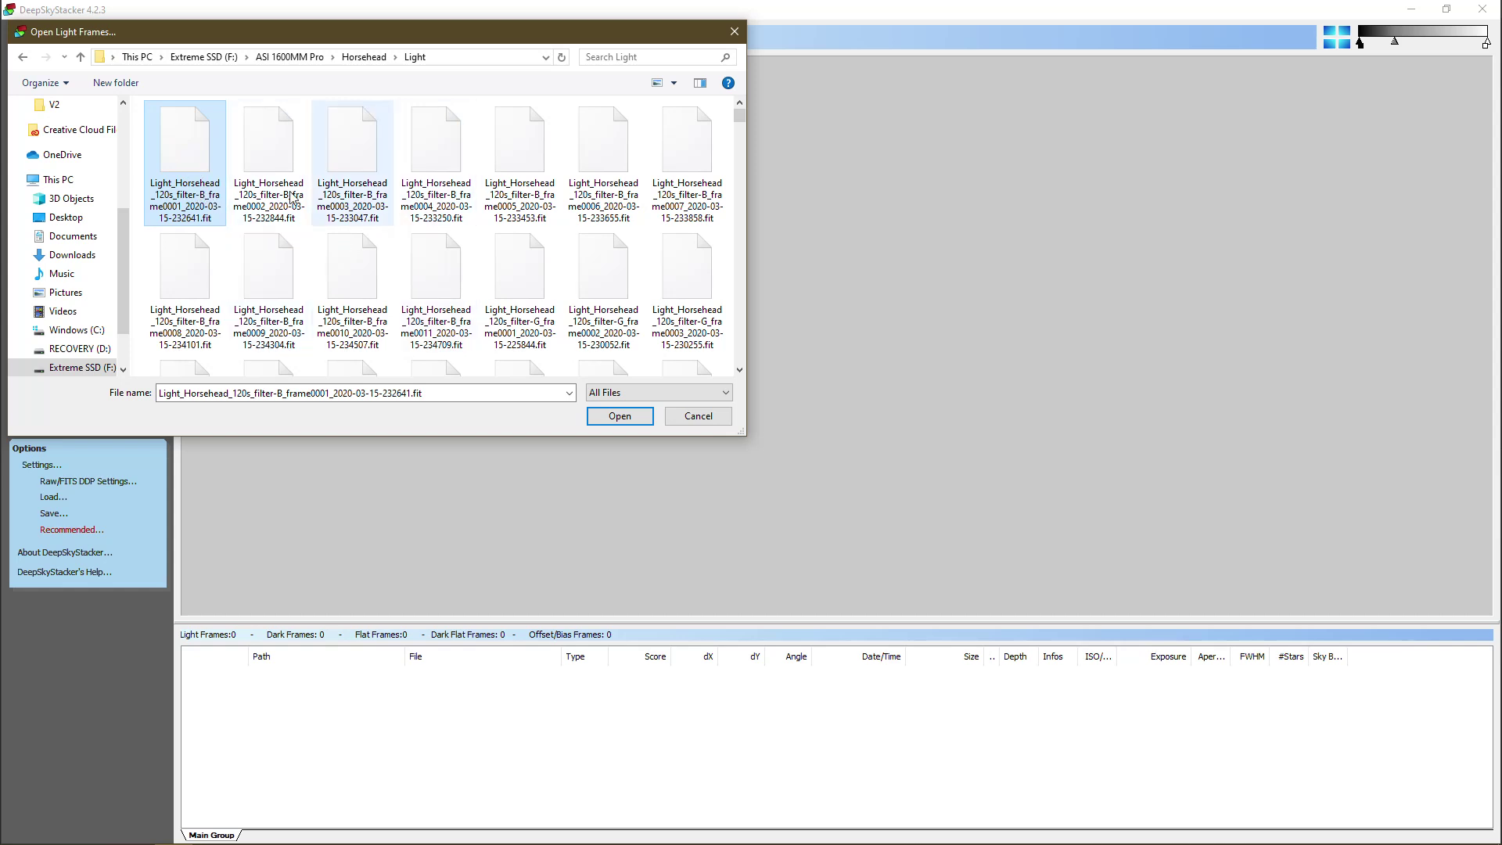
Load the Horsehead filter-B light frames 0001 through 0011 and check them all for stacking.
{"action": "left_click", "coordinate": [465, 296], "text": "shift"}
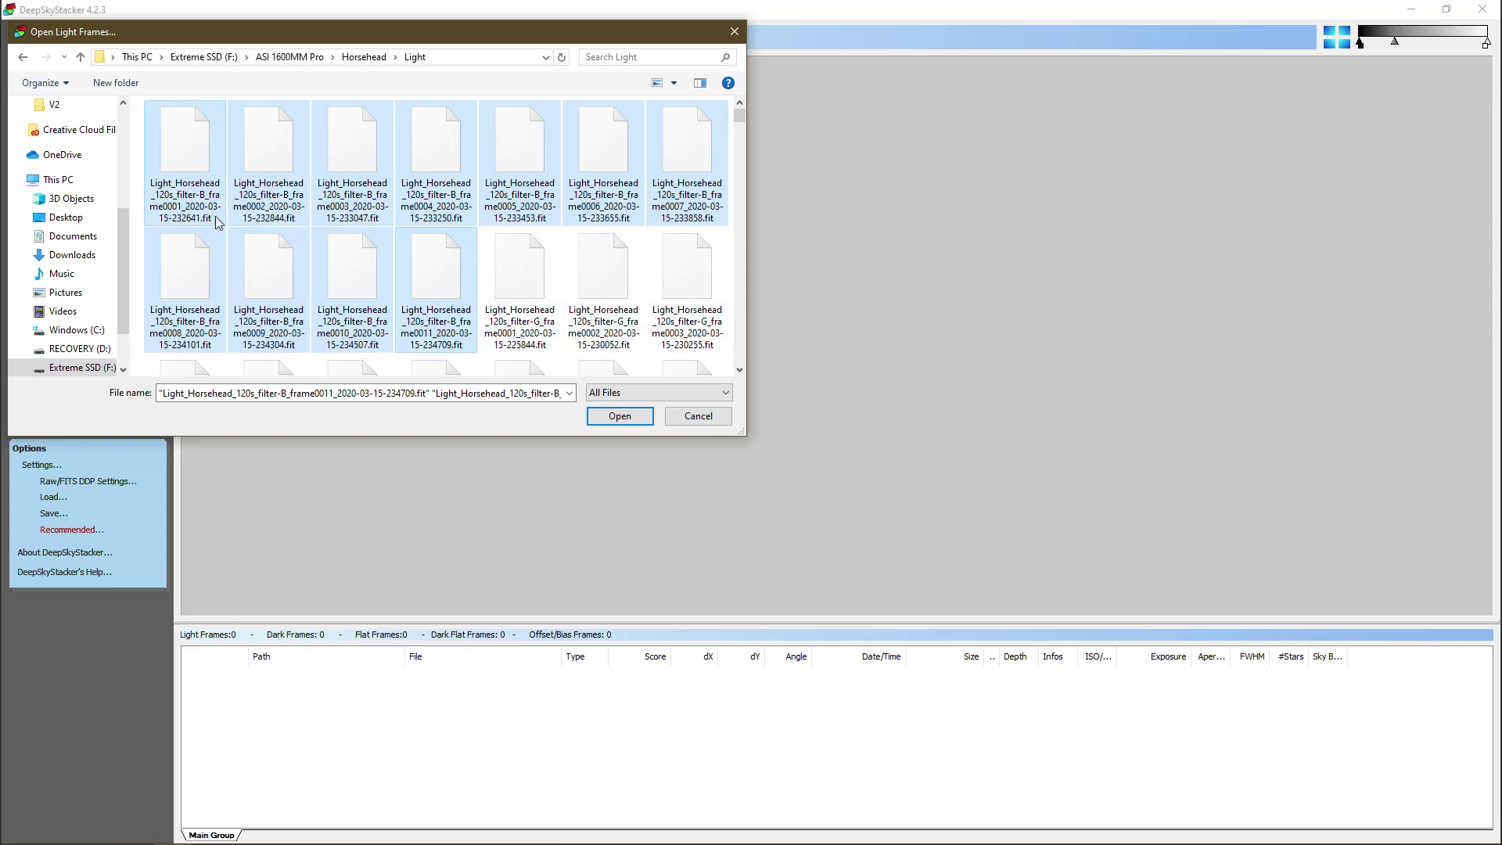
{"action": "left_click", "coordinate": [620, 415]}
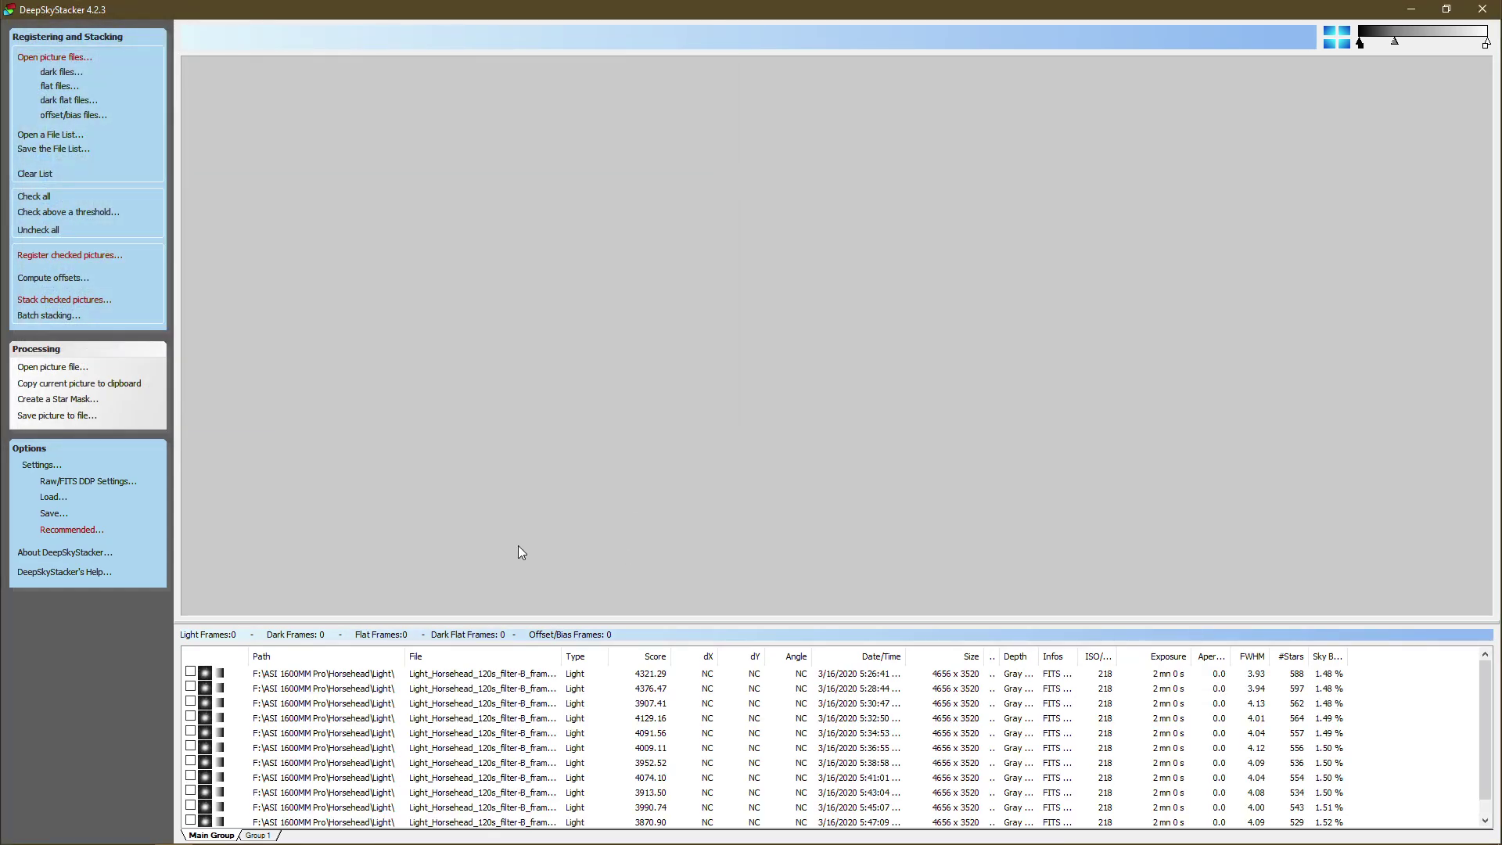
{"action": "left_click", "coordinate": [45, 198]}
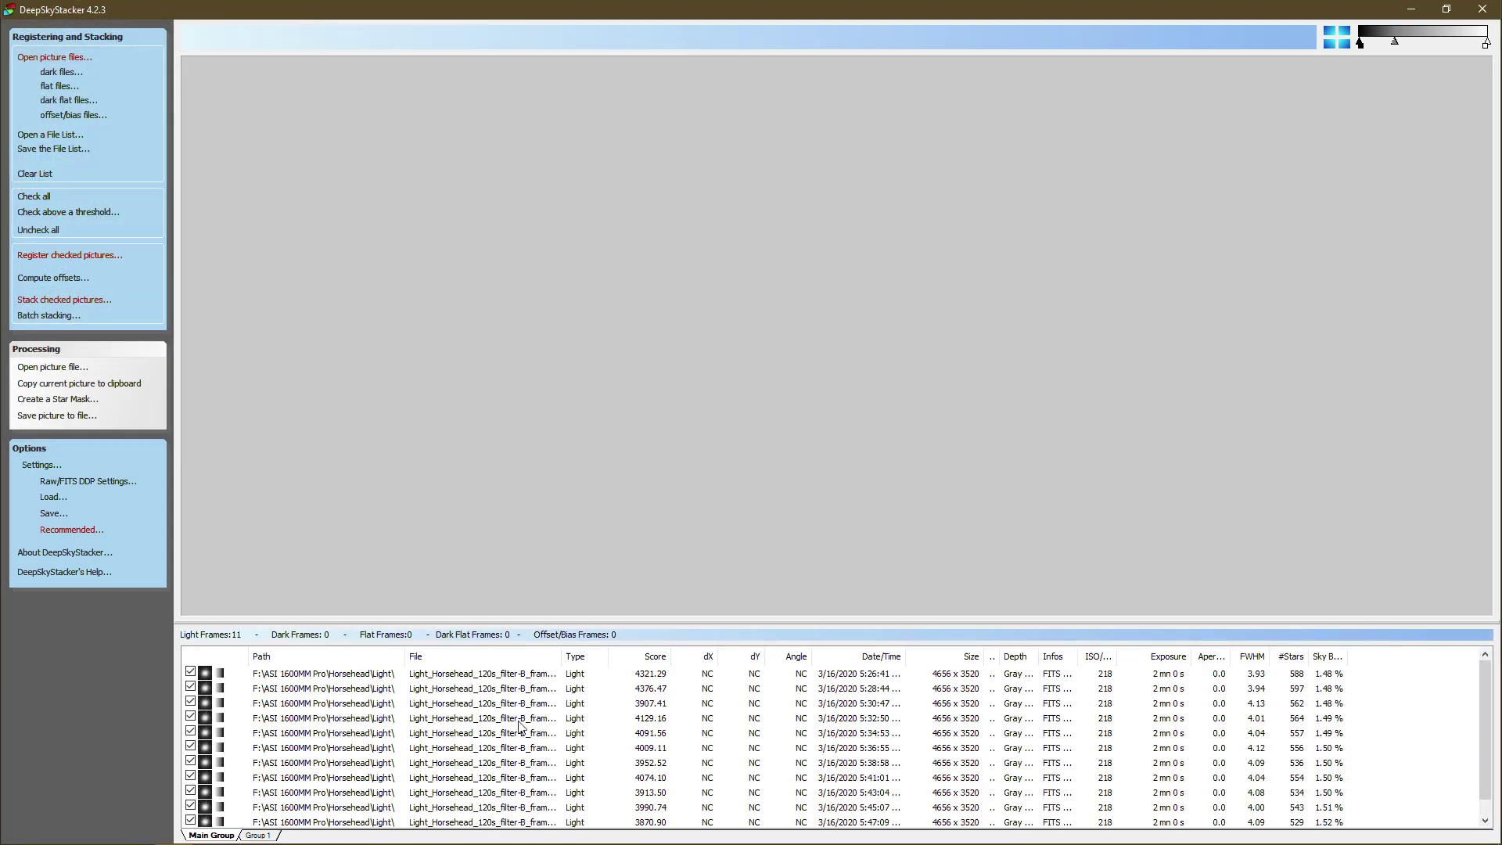
Preview filter-B light frame 0003 with slightly brightened midtones and look over the frame list.
{"action": "left_click", "coordinate": [350, 705]}
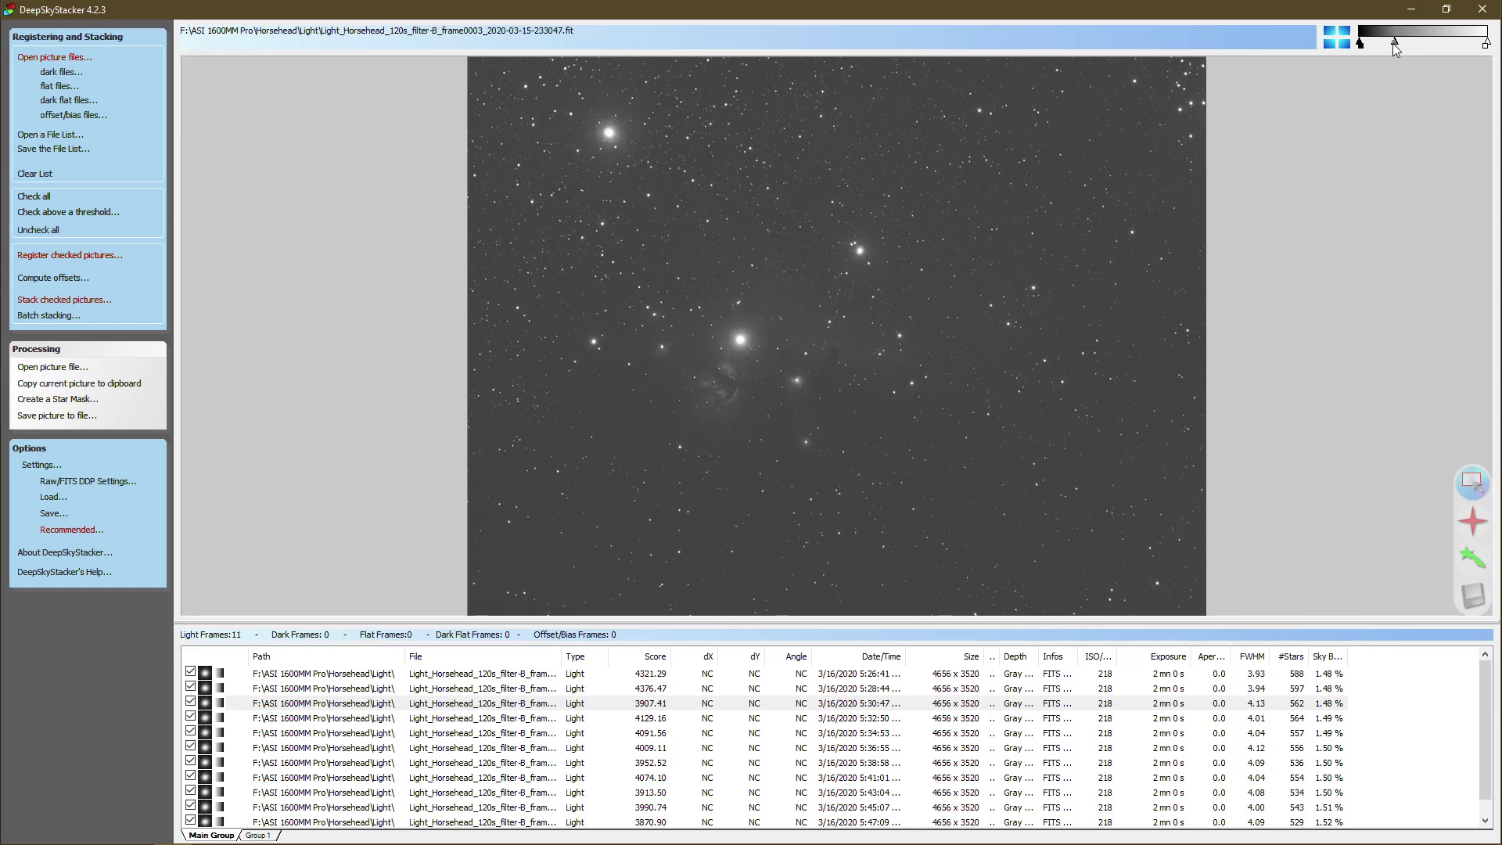
{"action": "mouse_move", "coordinate": [1393, 44]}
{"action": "left_mouse_down"}
{"action": "mouse_move", "coordinate": [1457, 45]}
{"action": "mouse_move", "coordinate": [1390, 48]}
{"action": "left_mouse_up"}
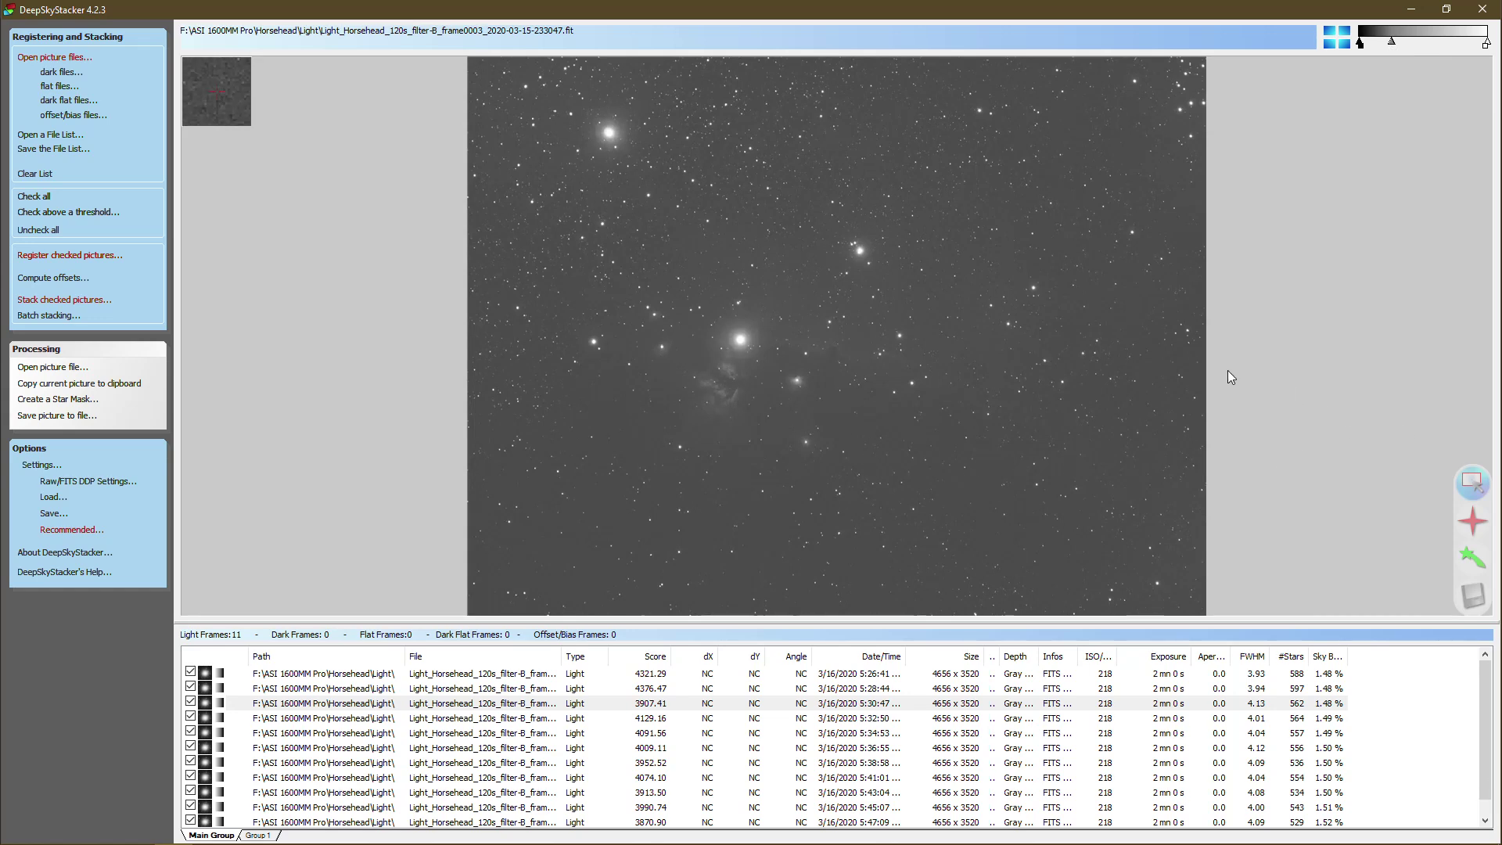
{"action": "scroll", "coordinate": [543, 748], "scroll_direction": "down", "scroll_amount": 1}
{"action": "scroll", "coordinate": [542, 748], "scroll_direction": "up", "scroll_amount": 1}
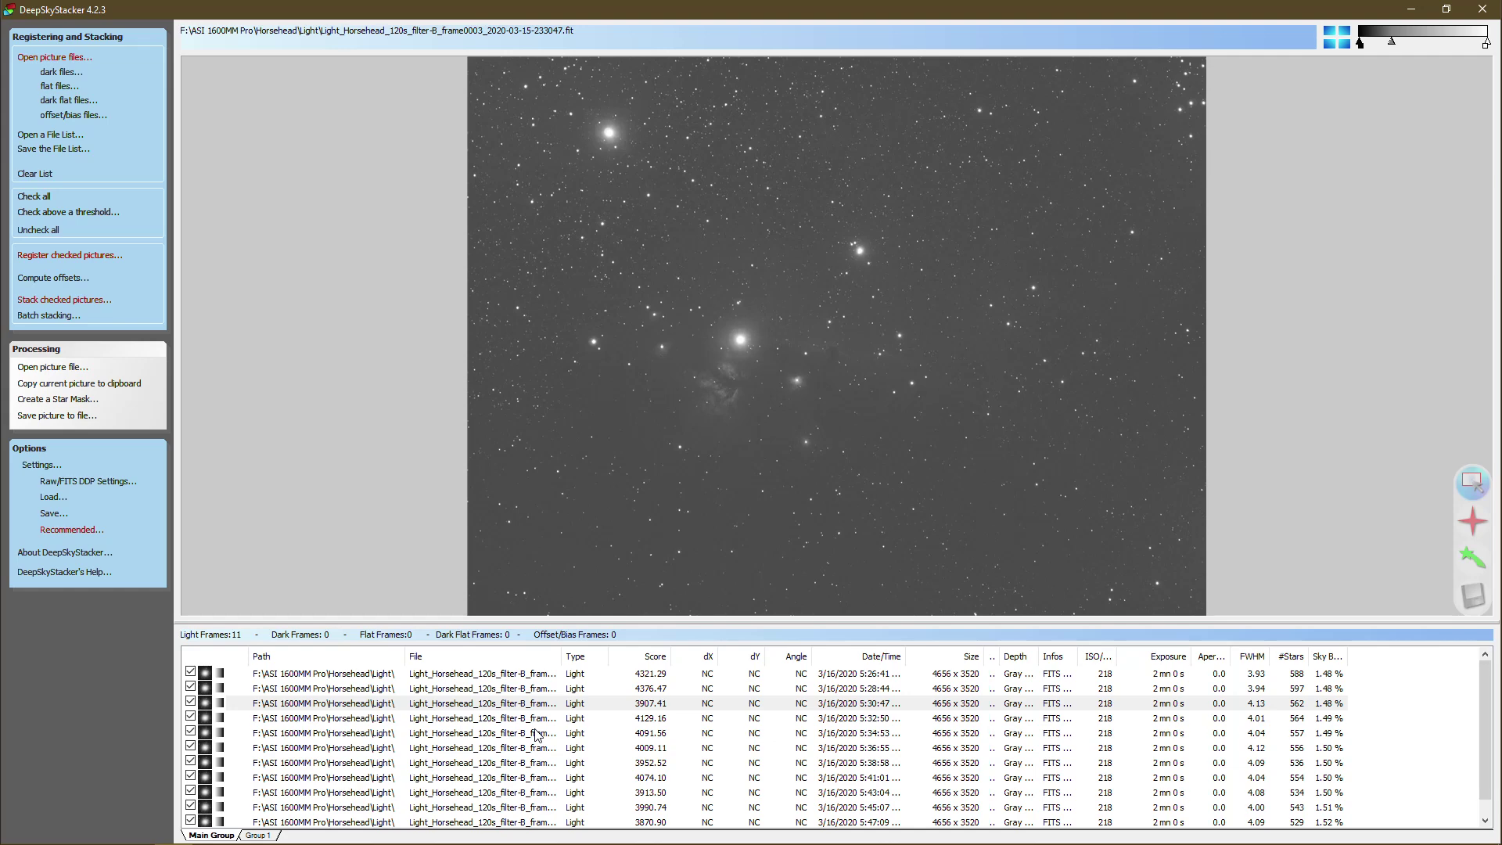
Add the filter-G light frame 0013 from the Light folder to the picture list.
{"action": "left_click", "coordinate": [66, 58]}
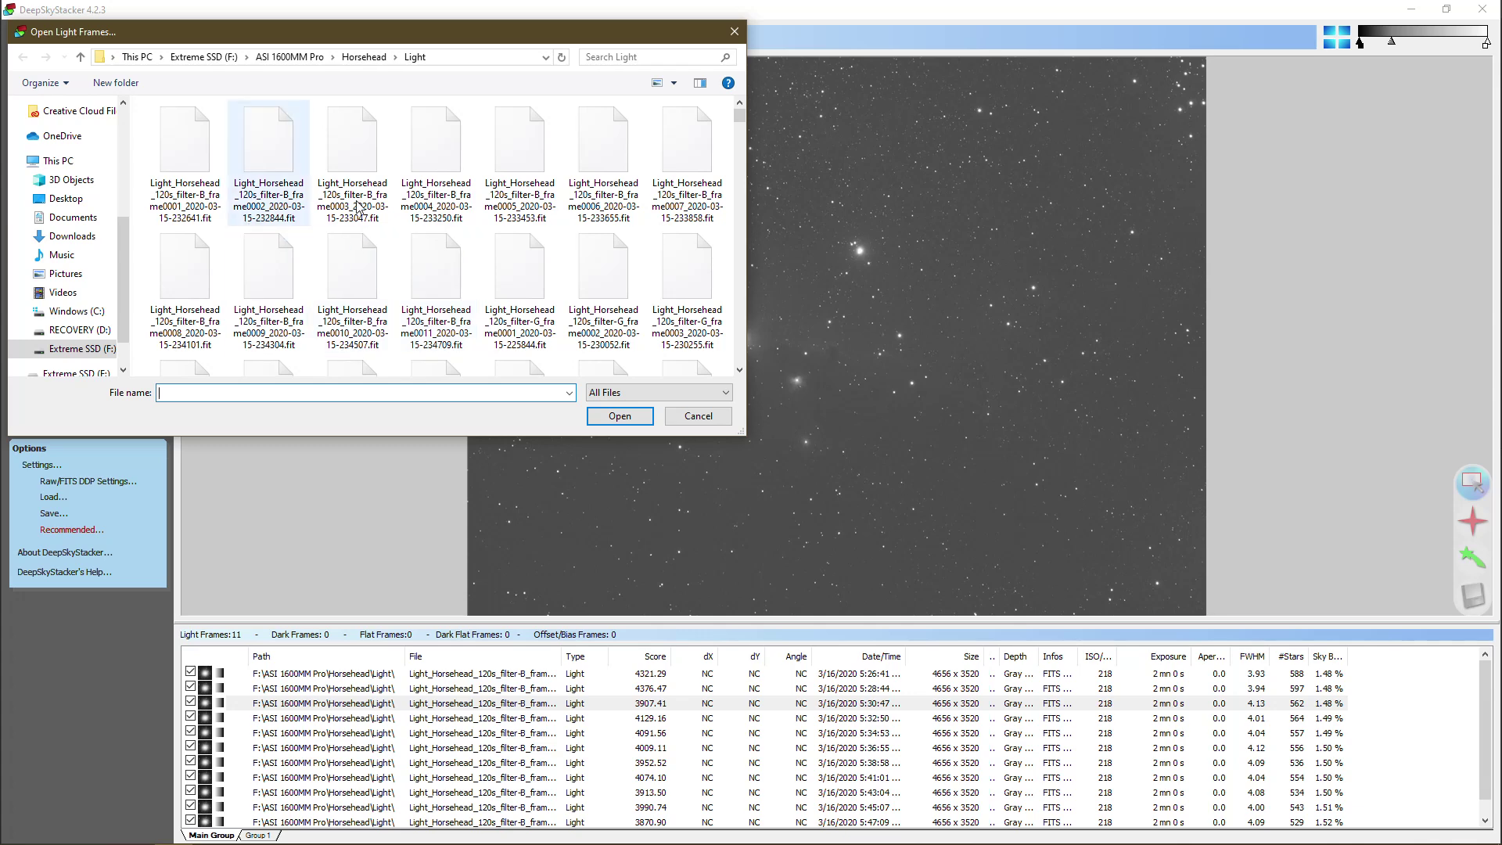
{"action": "scroll", "coordinate": [599, 235], "scroll_direction": "down", "scroll_amount": 5}
{"action": "scroll", "coordinate": [500, 293], "scroll_direction": "up", "scroll_amount": 3}
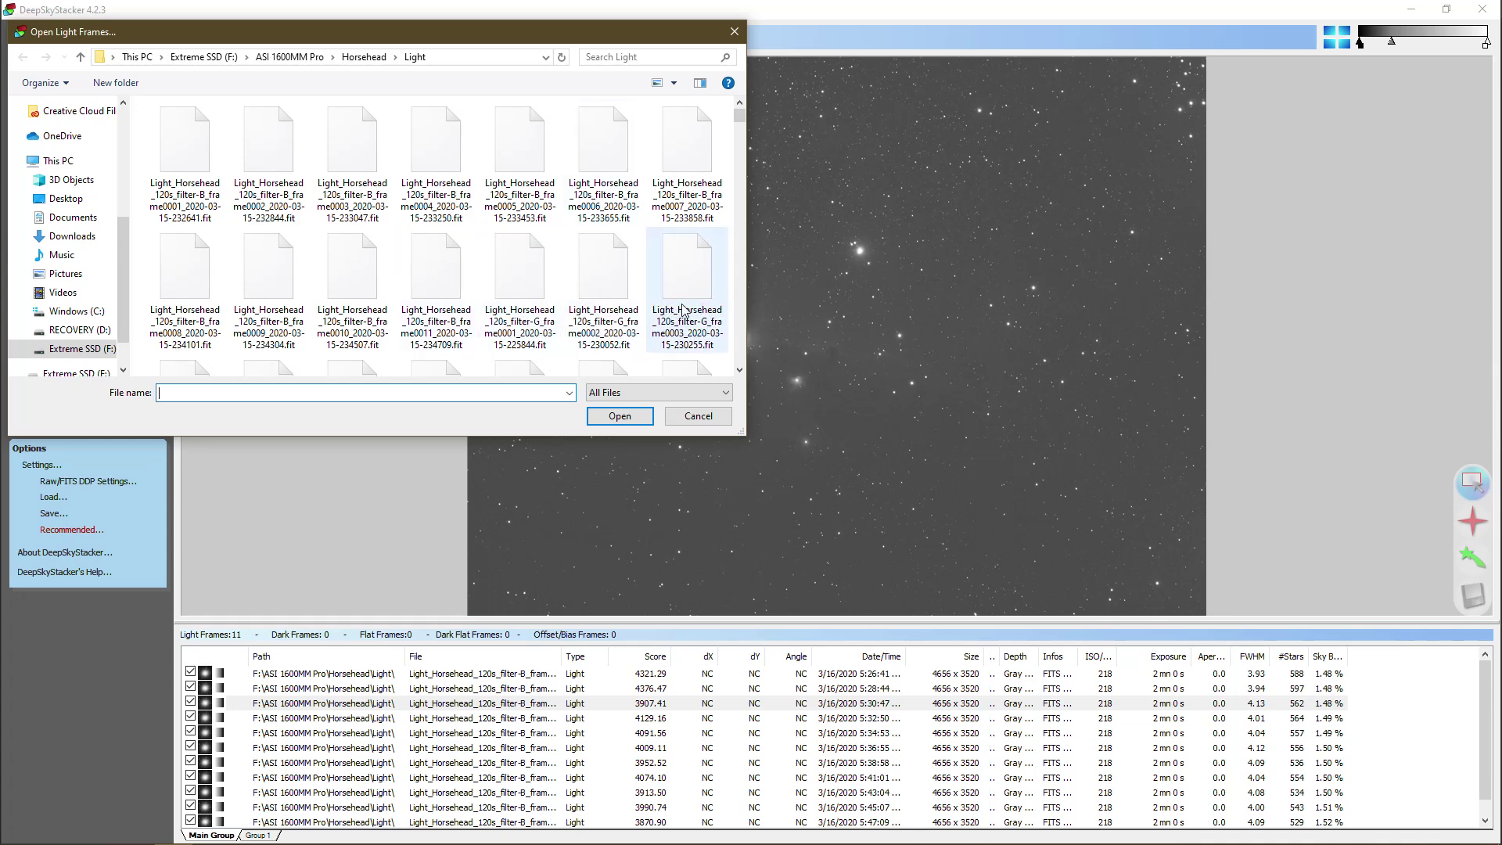
{"action": "scroll", "coordinate": [561, 252], "scroll_direction": "down", "scroll_amount": 3}
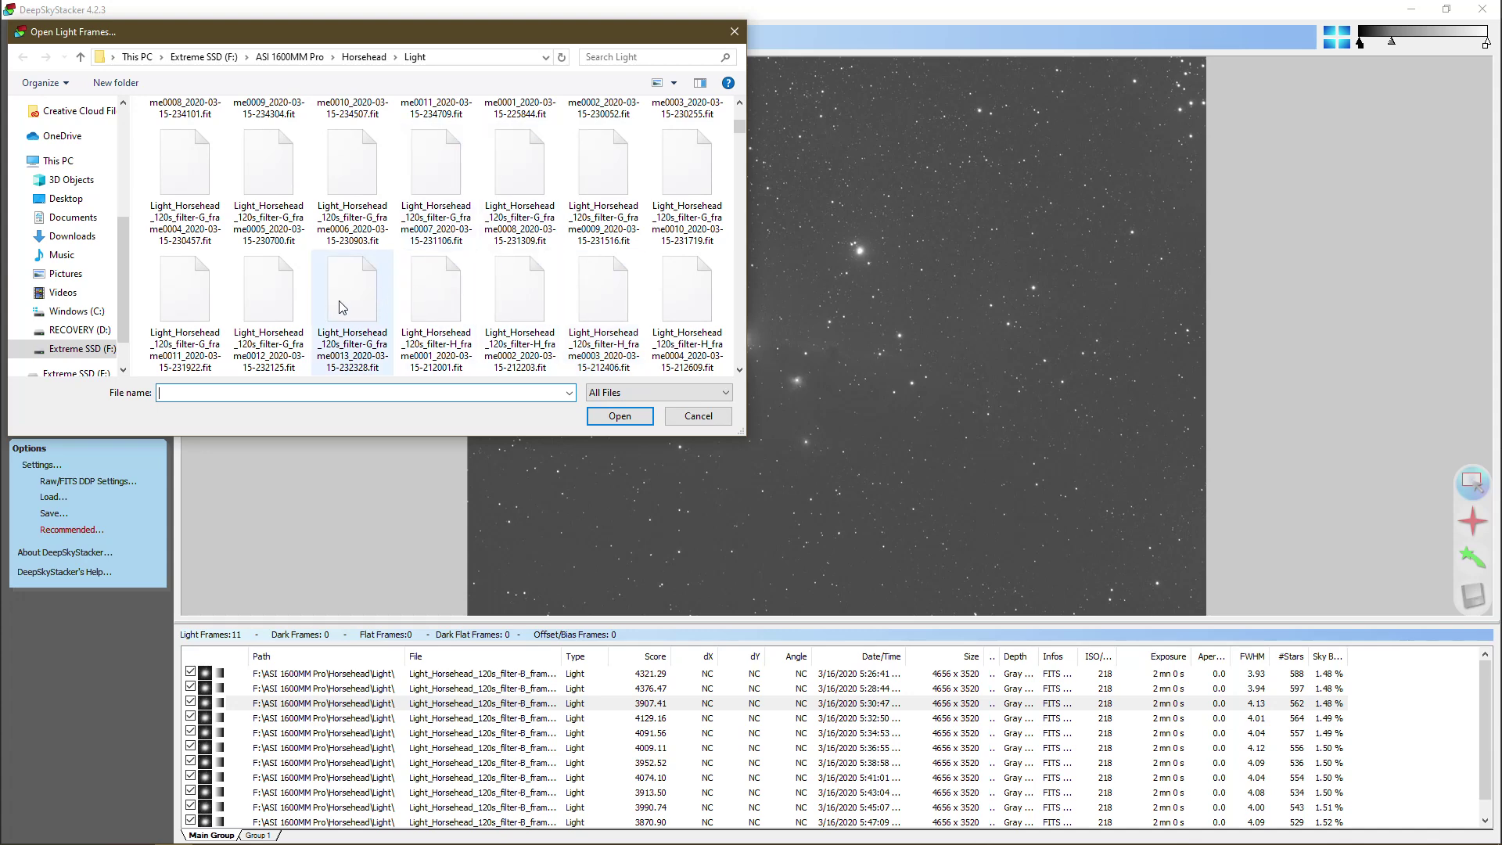
{"action": "double_click", "coordinate": [364, 311]}
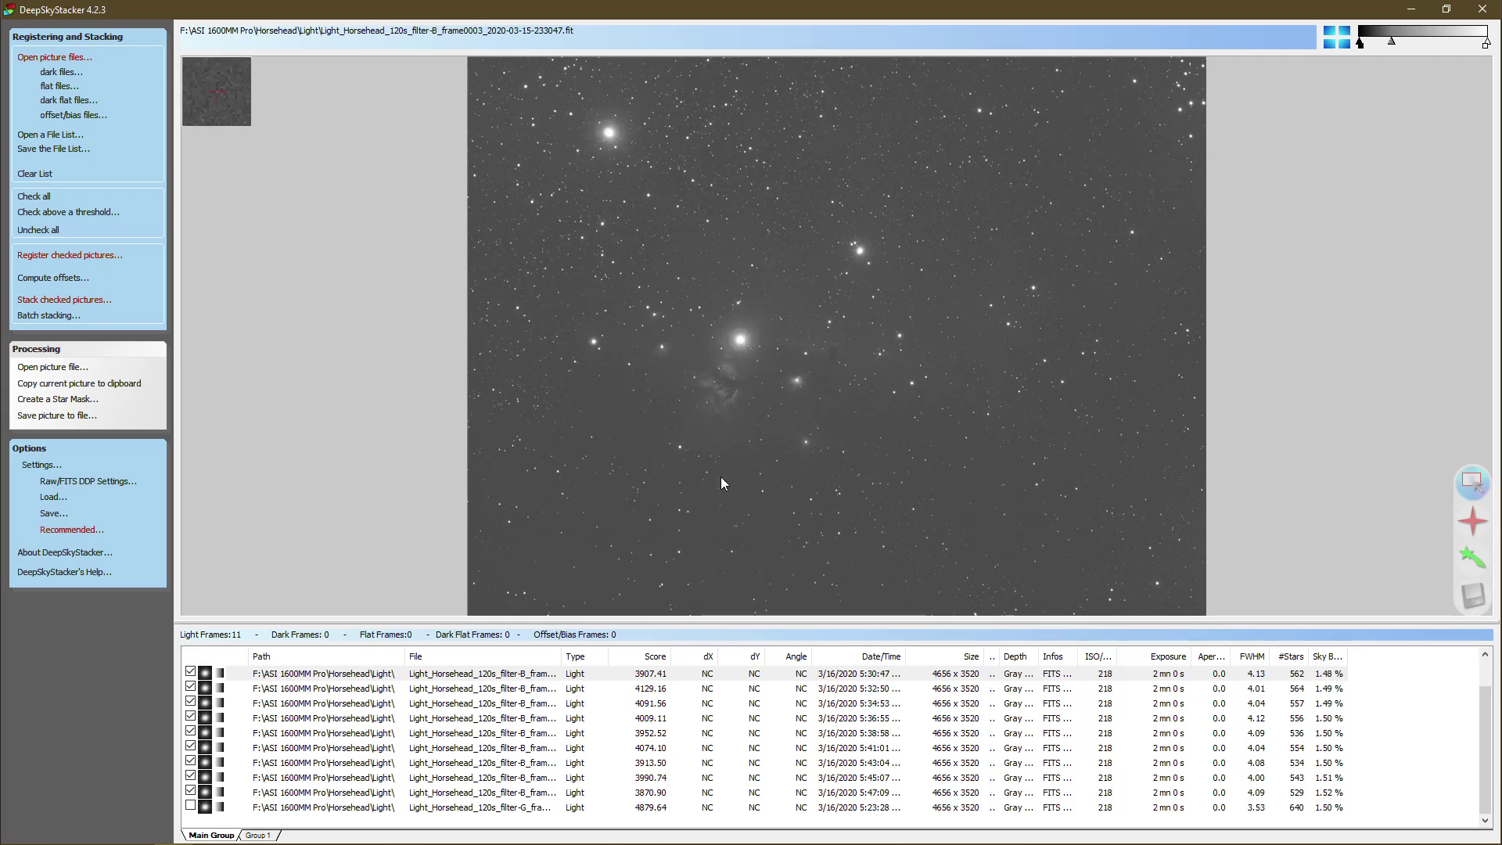
Compare the framing of filter-G frame 0013 with that of filter-B frame 0011.
{"action": "left_click", "coordinate": [471, 808]}
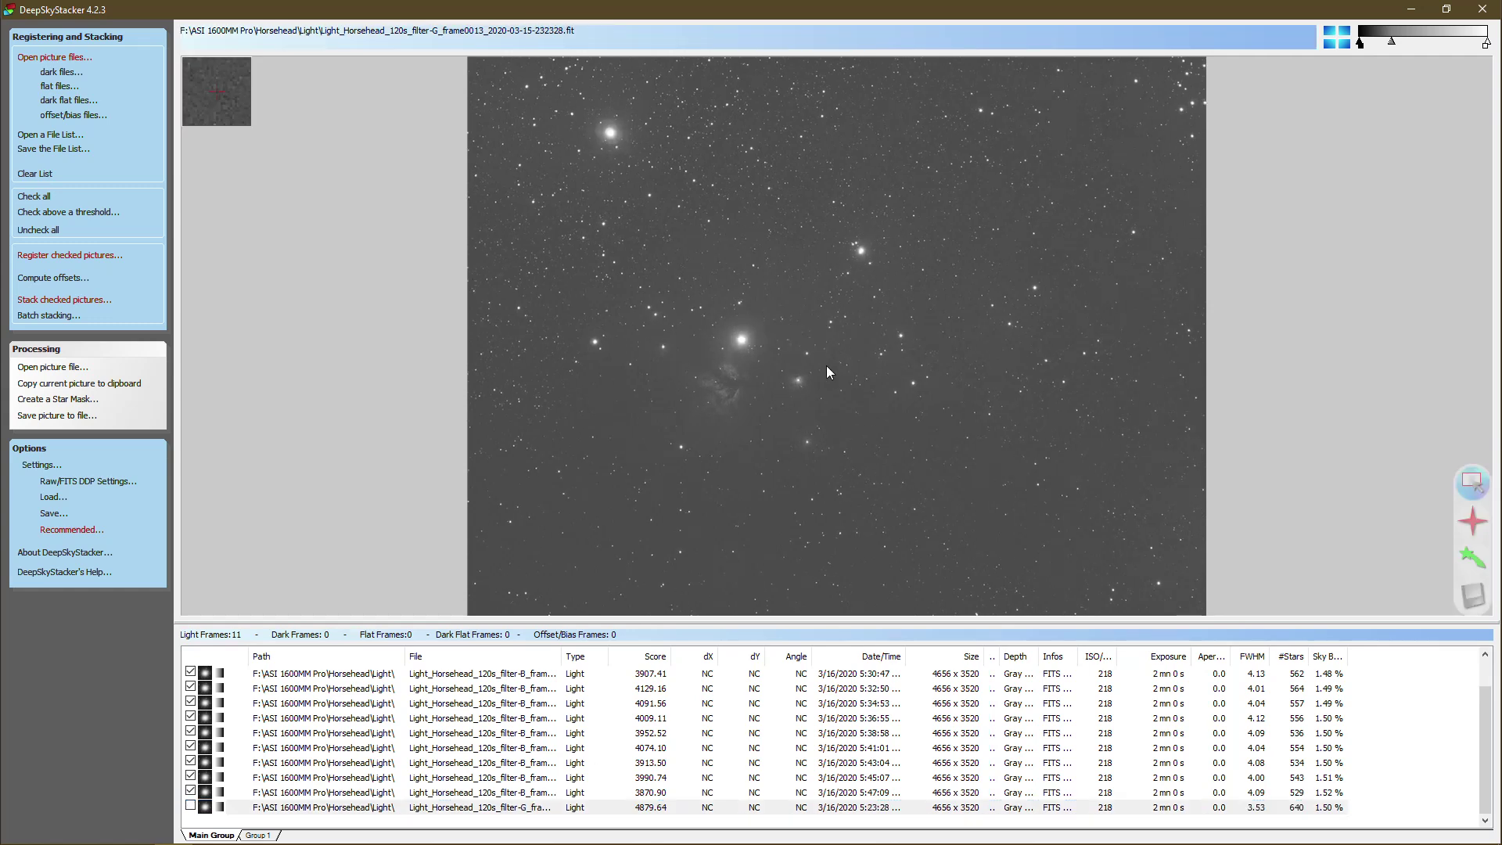
{"action": "left_click", "coordinate": [498, 793]}
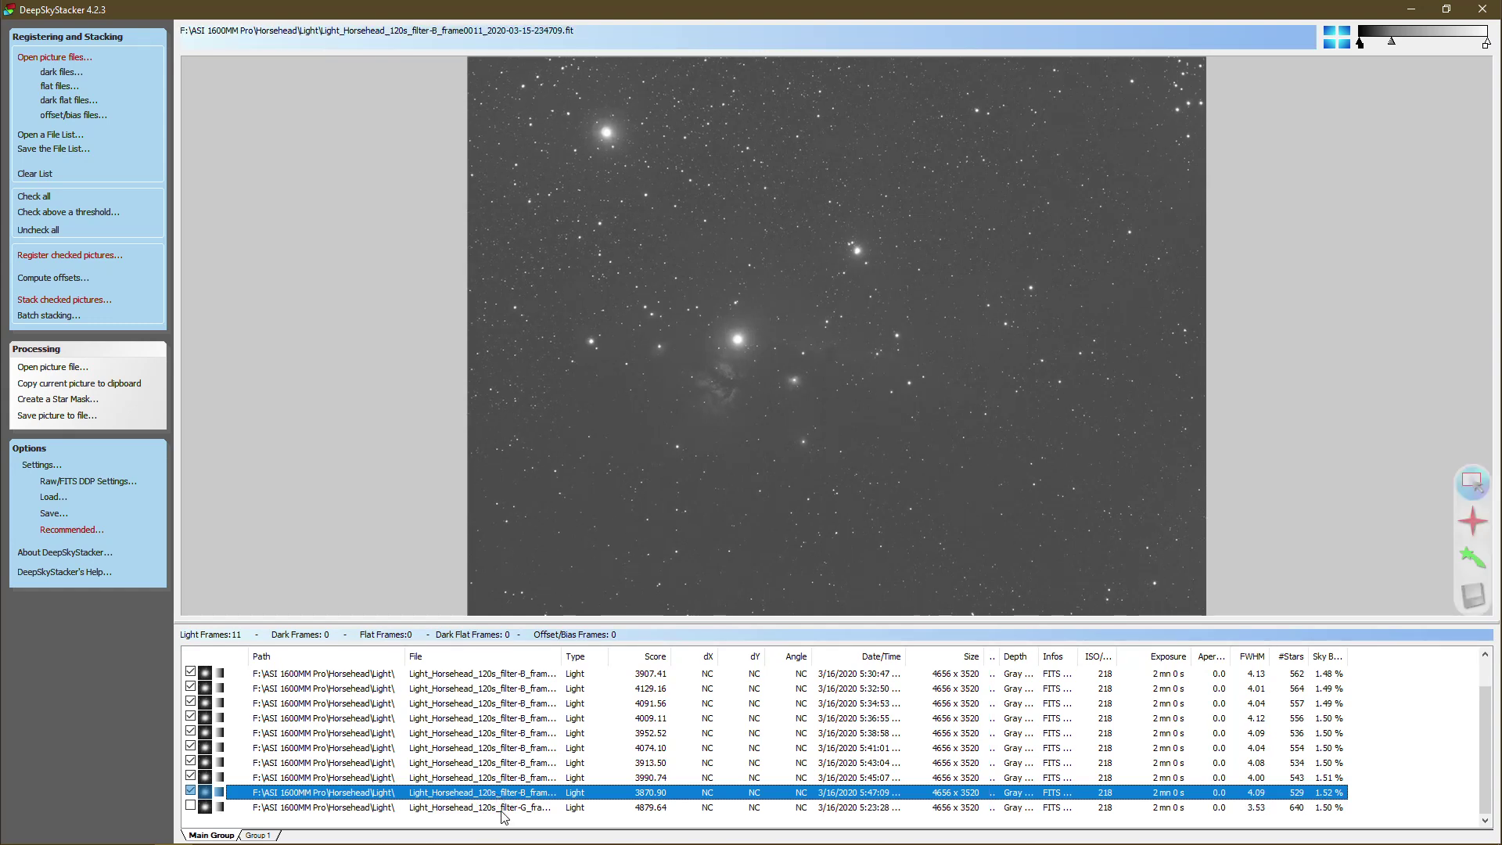
{"action": "left_click", "coordinate": [501, 811]}
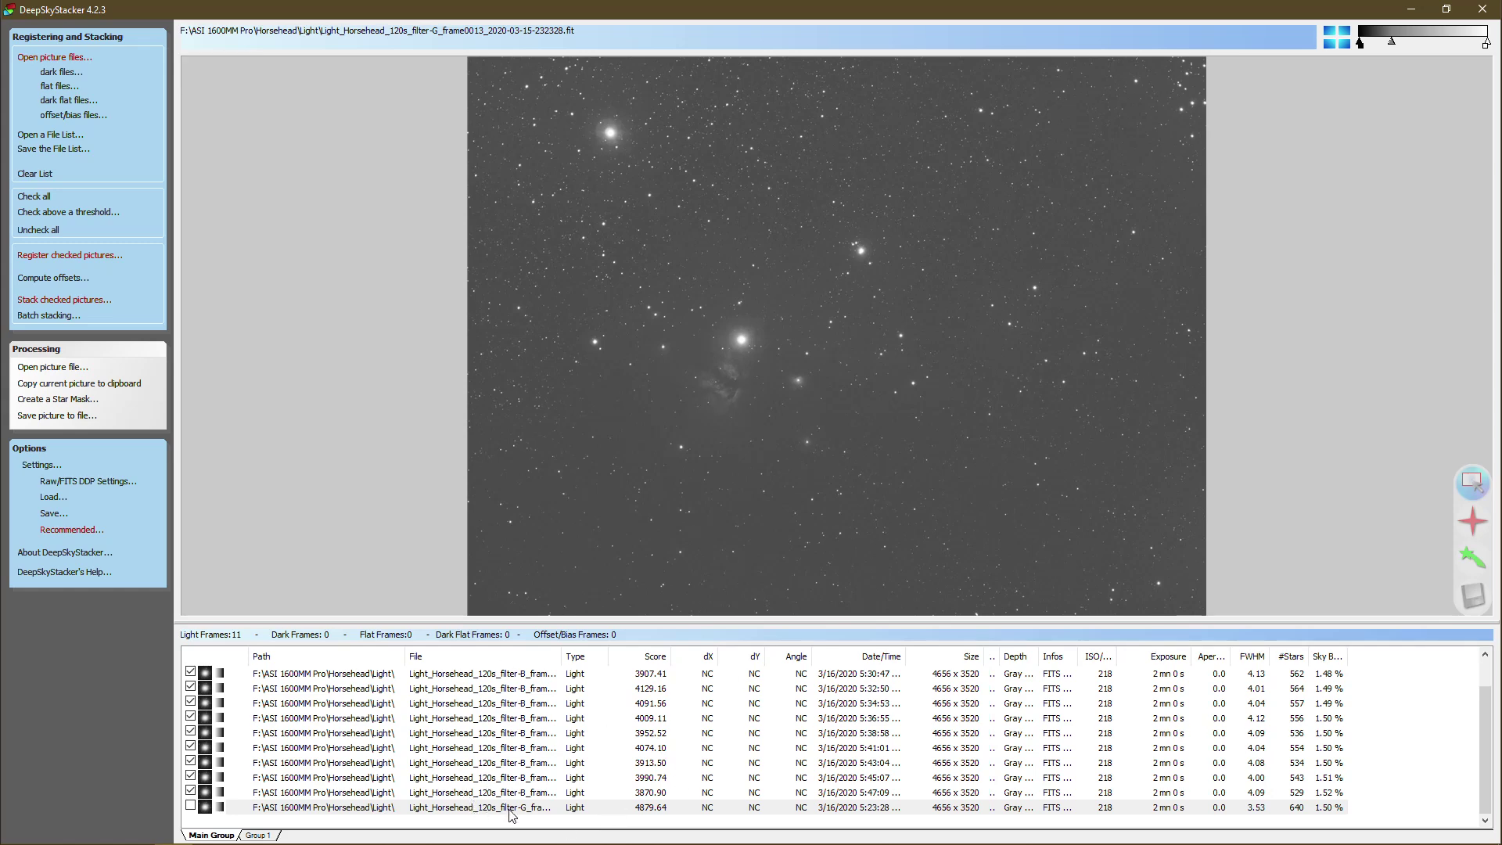
Set filter-G frame 0013 as the reference frame, leave it unchecked, and review the light frames in the list.
{"action": "right_click", "coordinate": [469, 809]}
{"action": "left_click", "coordinate": [577, 576]}
{"action": "left_click", "coordinate": [523, 810]}
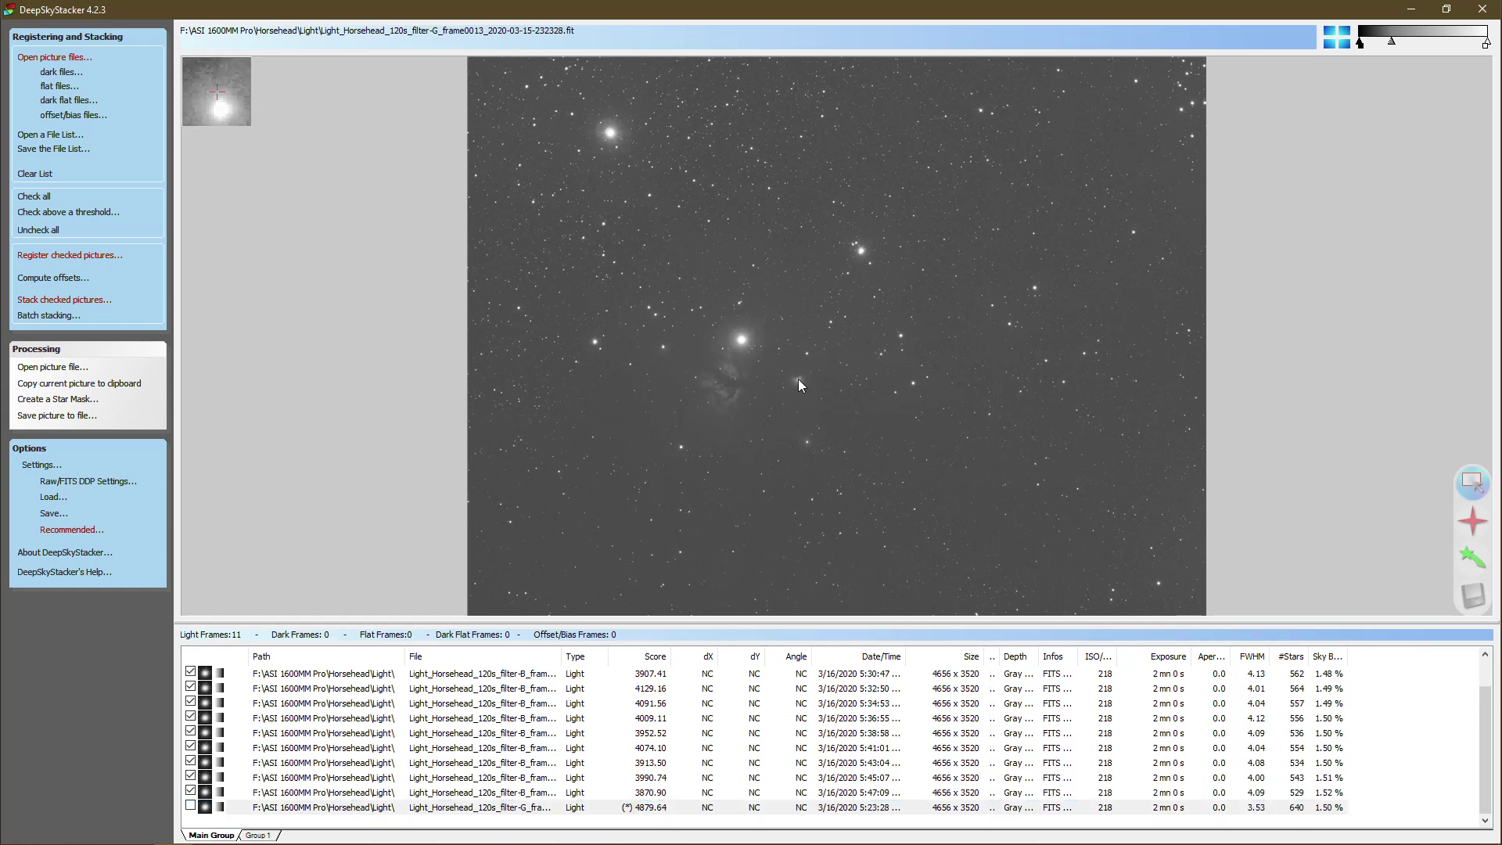
{"action": "right_click", "coordinate": [503, 811]}
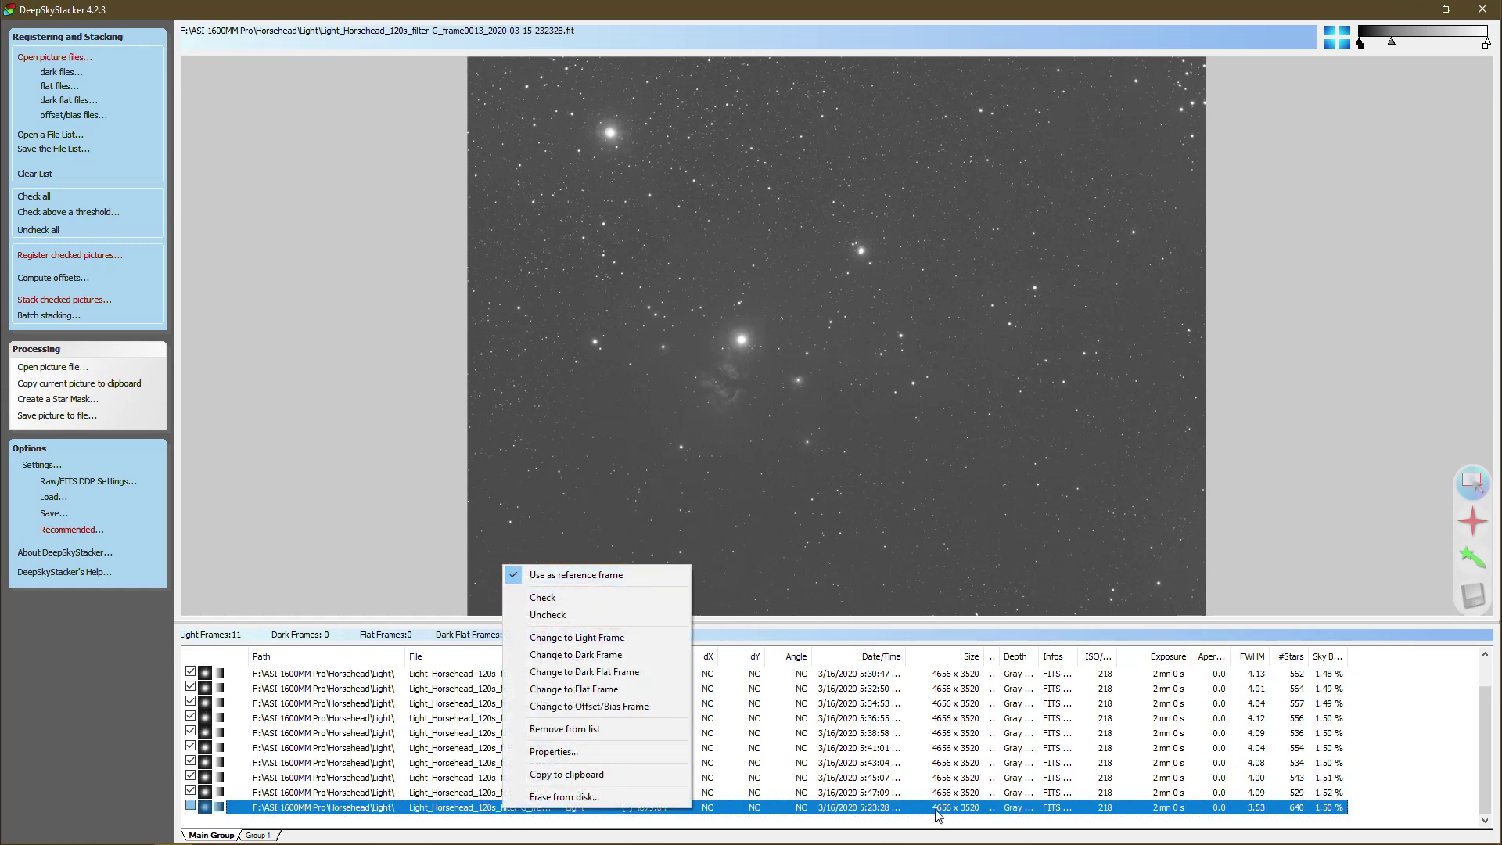
{"action": "left_click", "coordinate": [907, 771]}
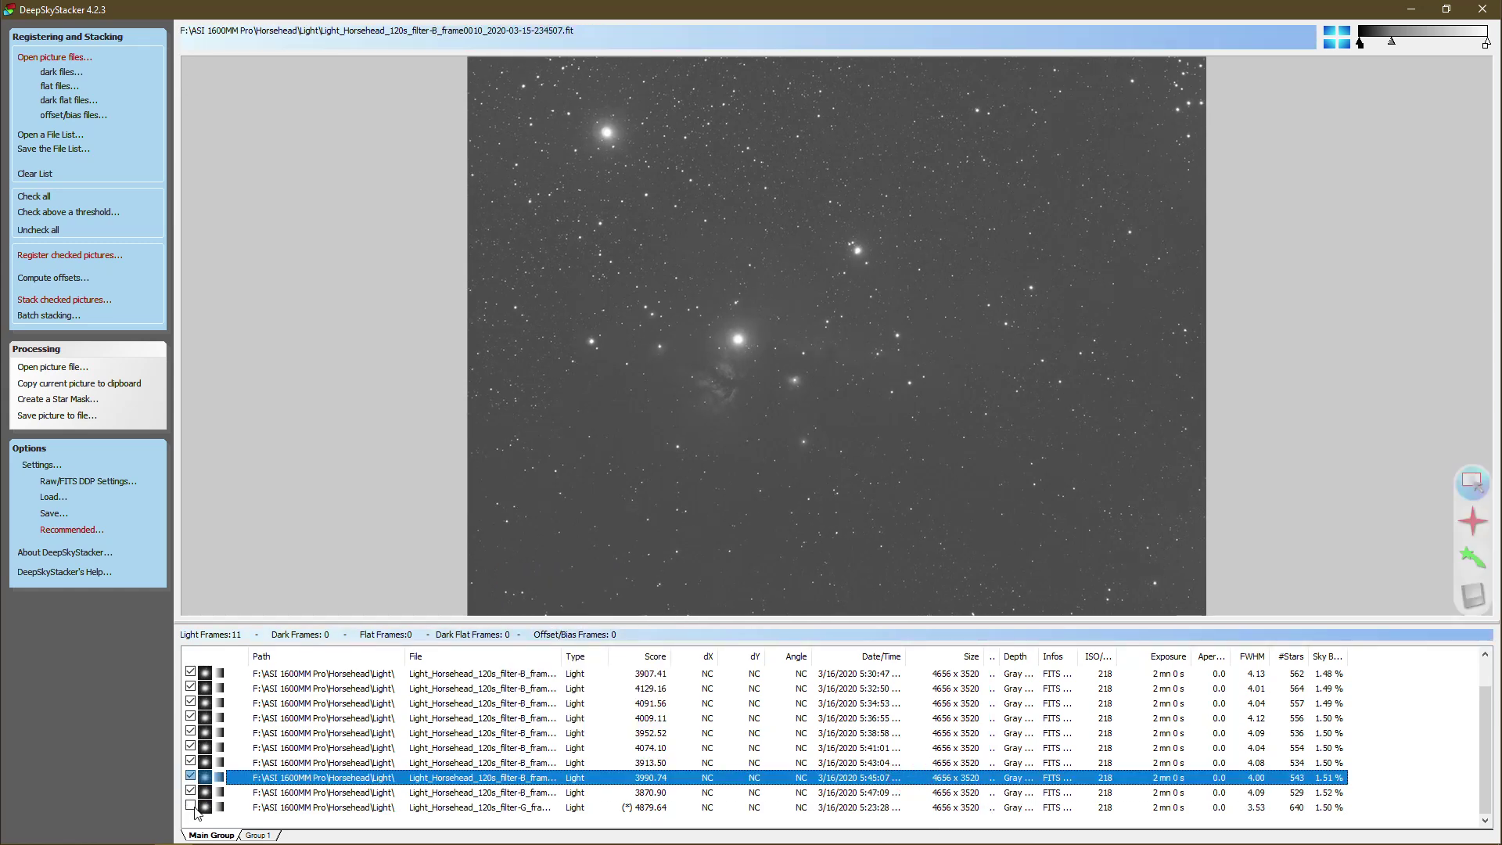
{"action": "scroll", "coordinate": [518, 750], "scroll_direction": "up", "scroll_amount": 1}
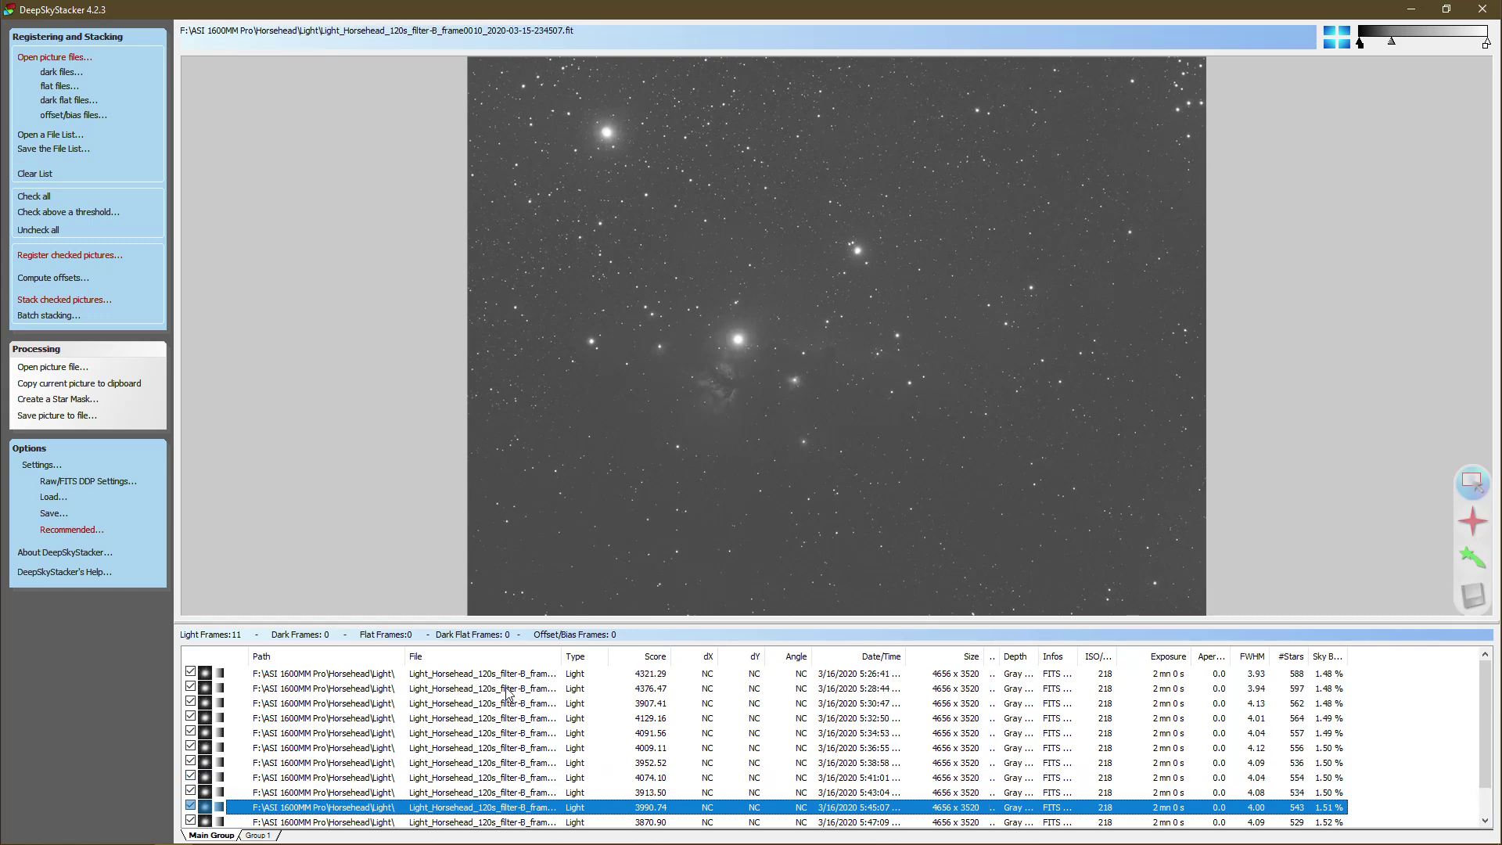
{"action": "scroll", "coordinate": [611, 771], "scroll_direction": "down", "scroll_amount": 1}
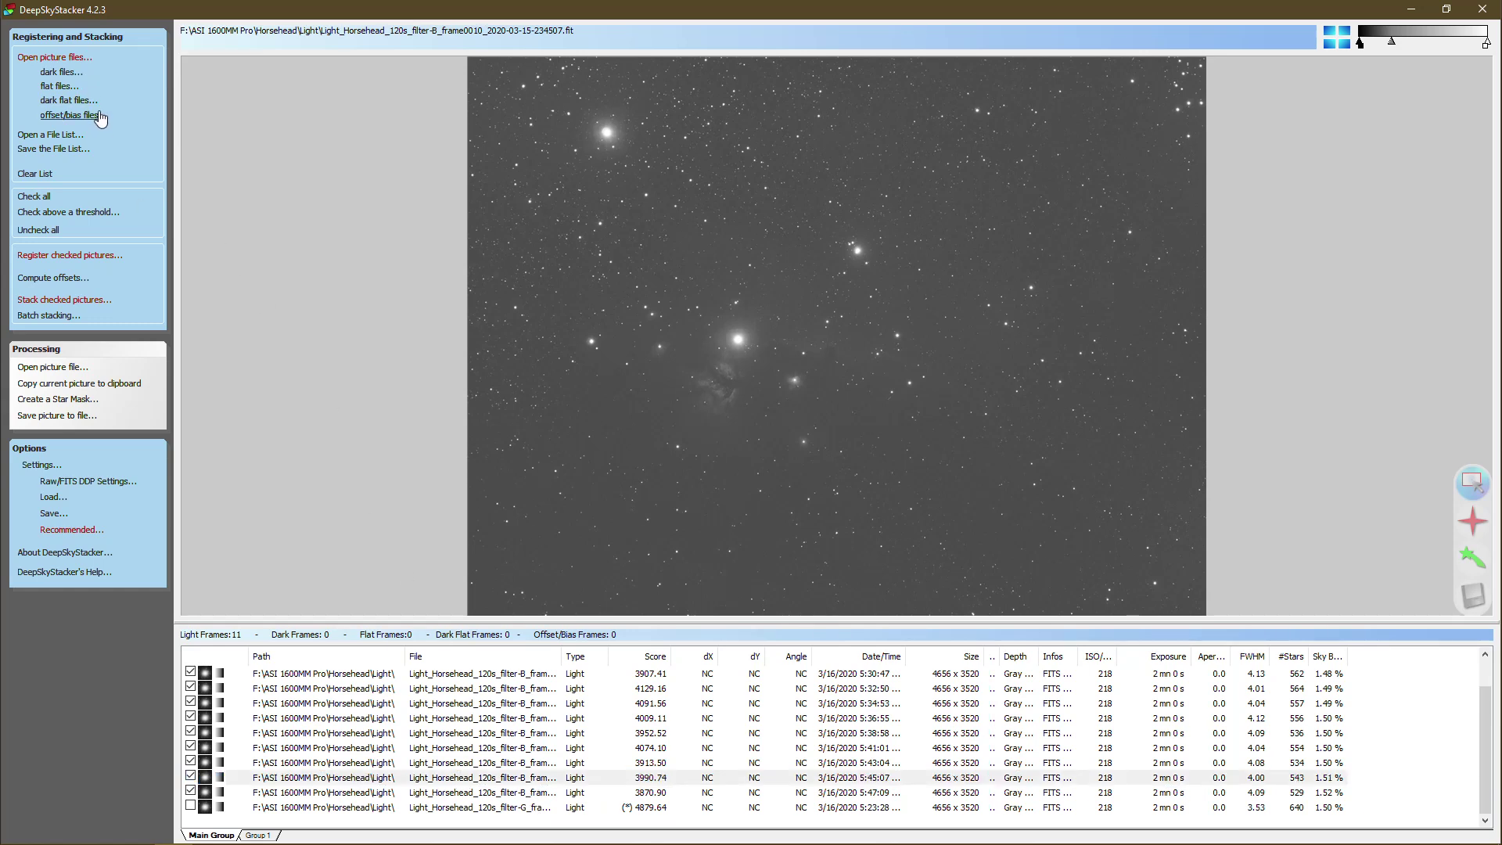
Load the 120s filter-H dark frames 0001 through 0016 from the Dark folder, leaving out the master dark files.
{"action": "left_click", "coordinate": [47, 72]}
{"action": "left_click", "coordinate": [184, 157]}
{"action": "scroll", "coordinate": [258, 234], "scroll_direction": "down", "scroll_amount": 1}
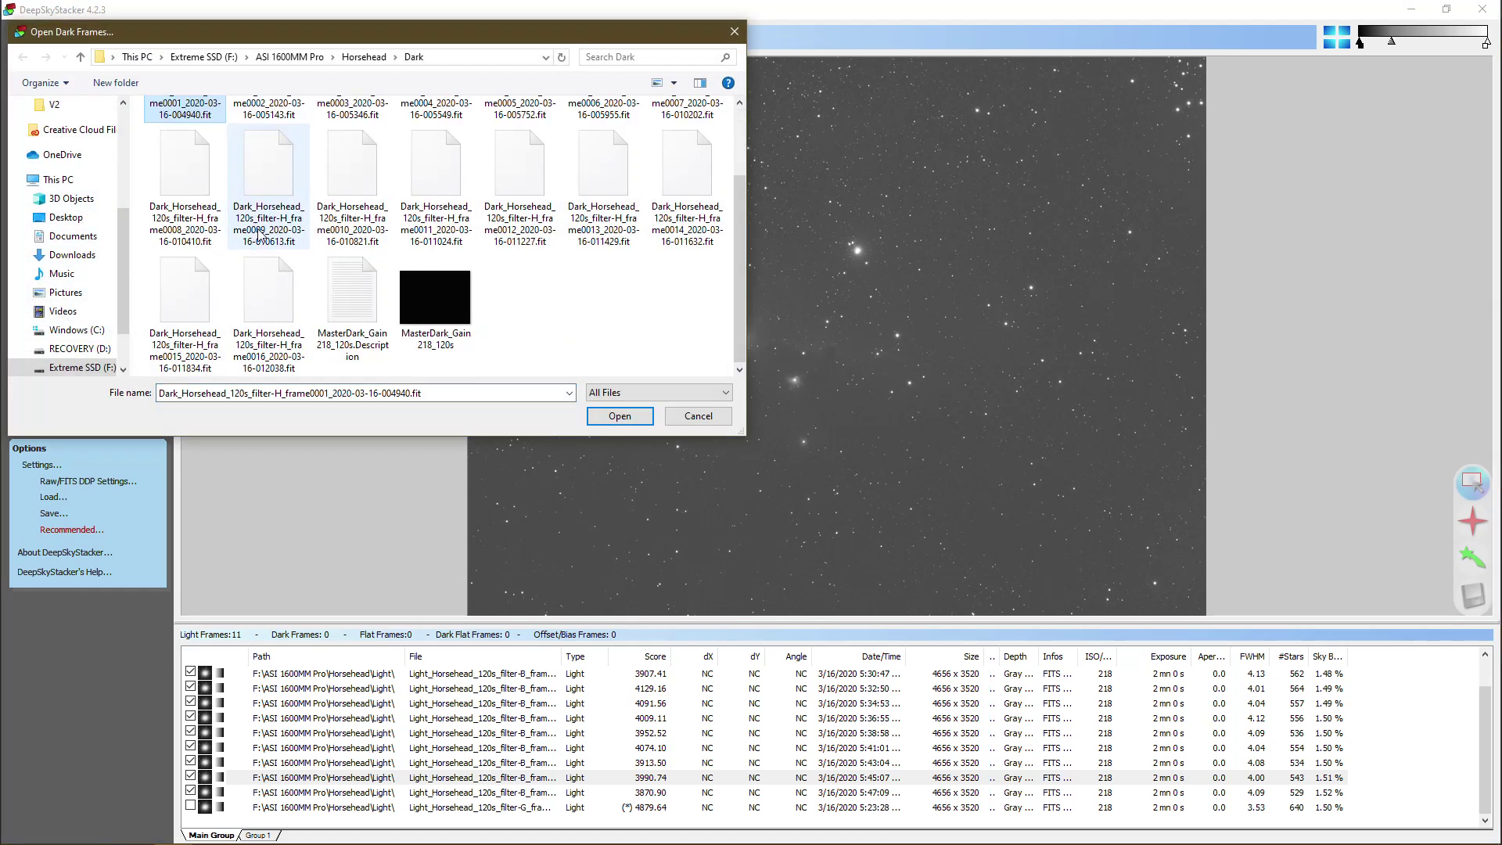
{"action": "left_click", "coordinate": [270, 310], "text": "shift"}
{"action": "left_click", "coordinate": [620, 416]}
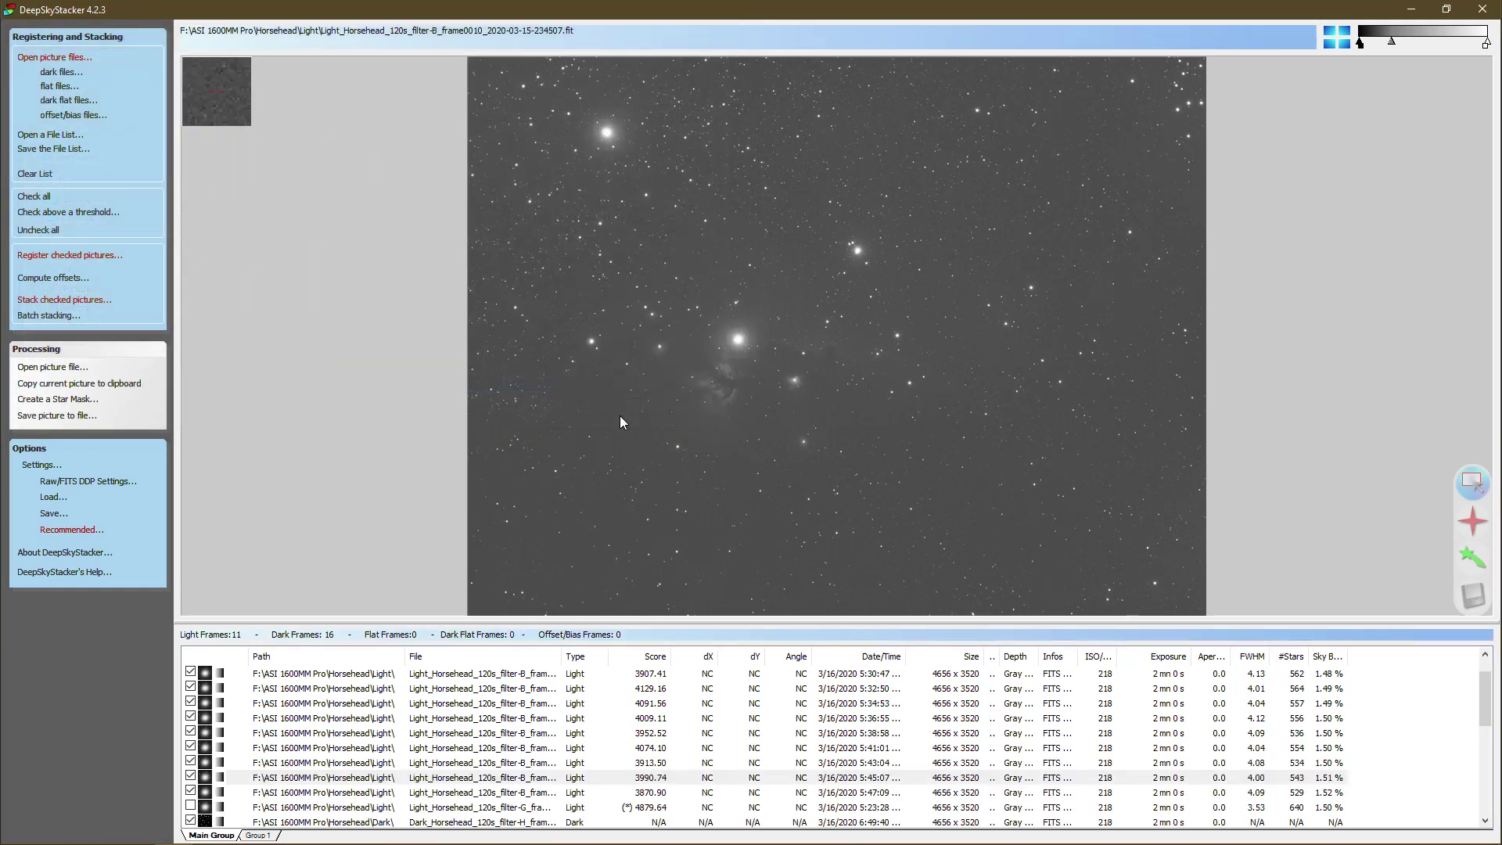
{"action": "scroll", "coordinate": [411, 711], "scroll_direction": "up", "scroll_amount": 2}
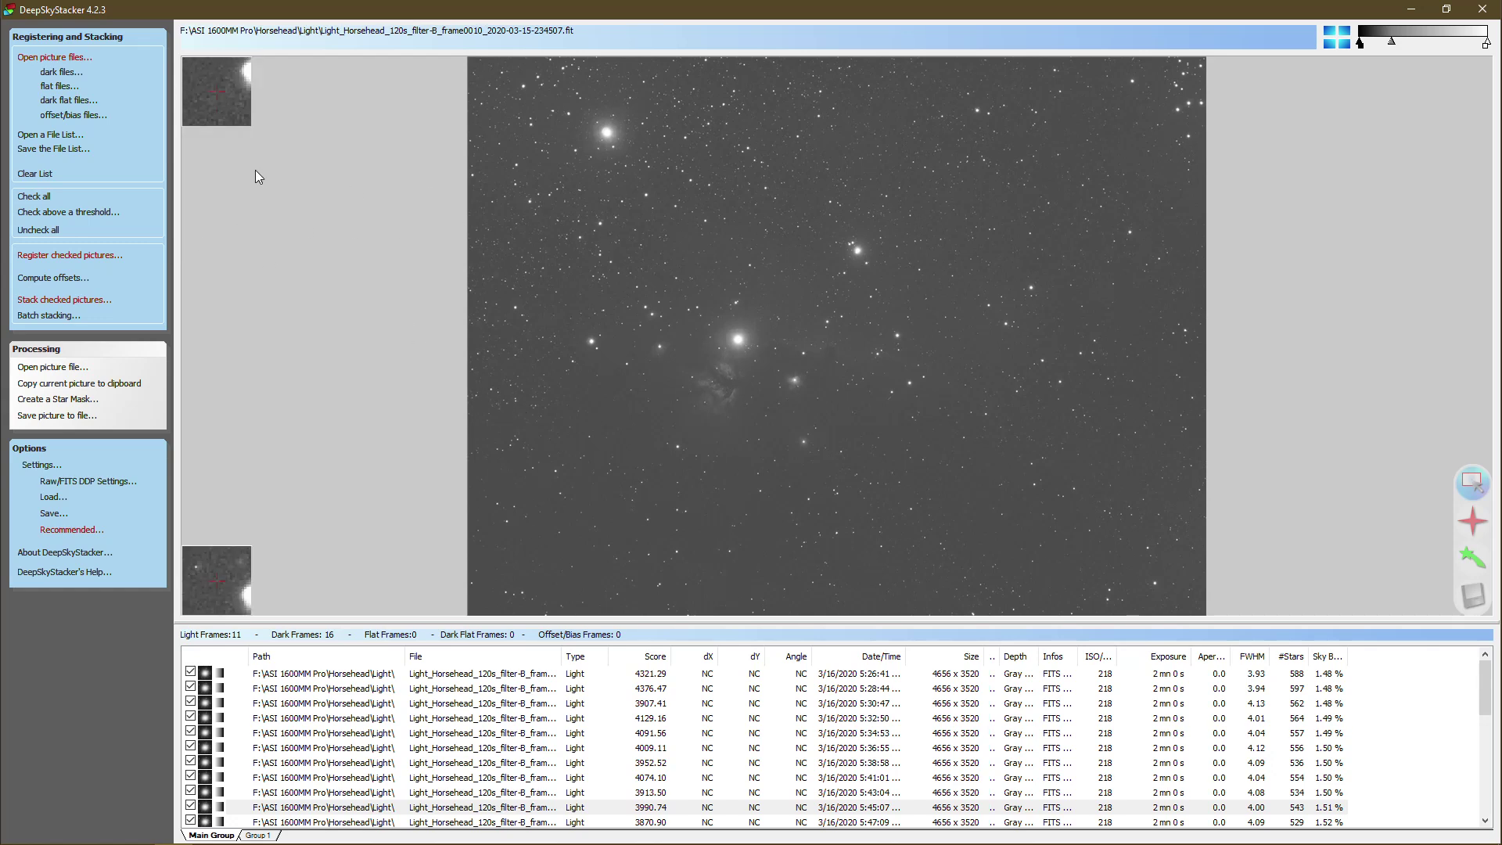
Load all 10ms filter-H bias frames 0001 through 0050 from the Bias folder, leaving out the master offset files.
{"action": "left_click", "coordinate": [92, 117]}
{"action": "scroll", "coordinate": [425, 291], "scroll_direction": "down", "scroll_amount": 15}
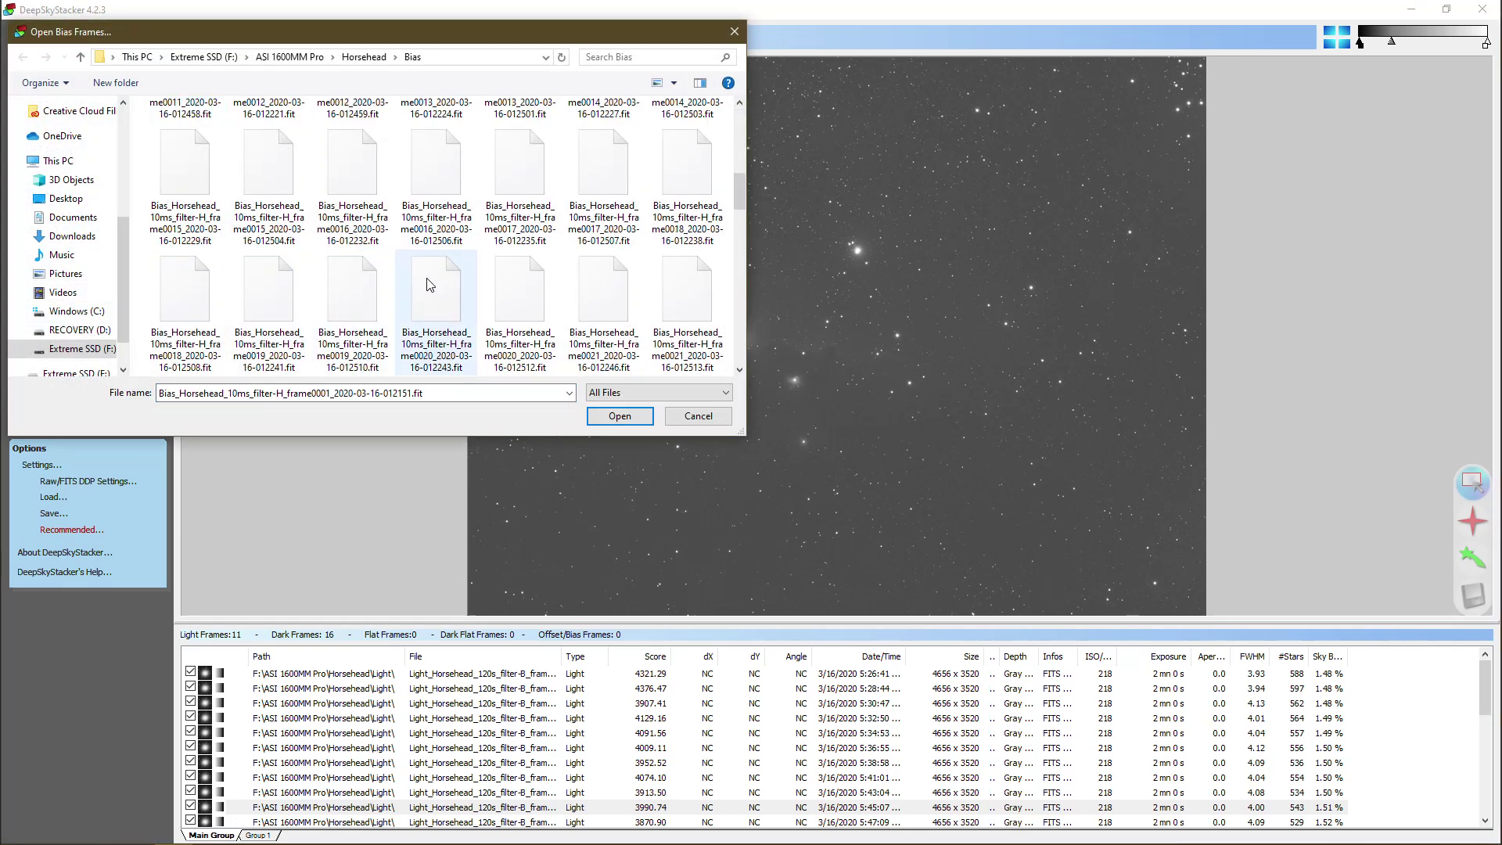
{"action": "left_click", "coordinate": [269, 293], "text": "shift"}
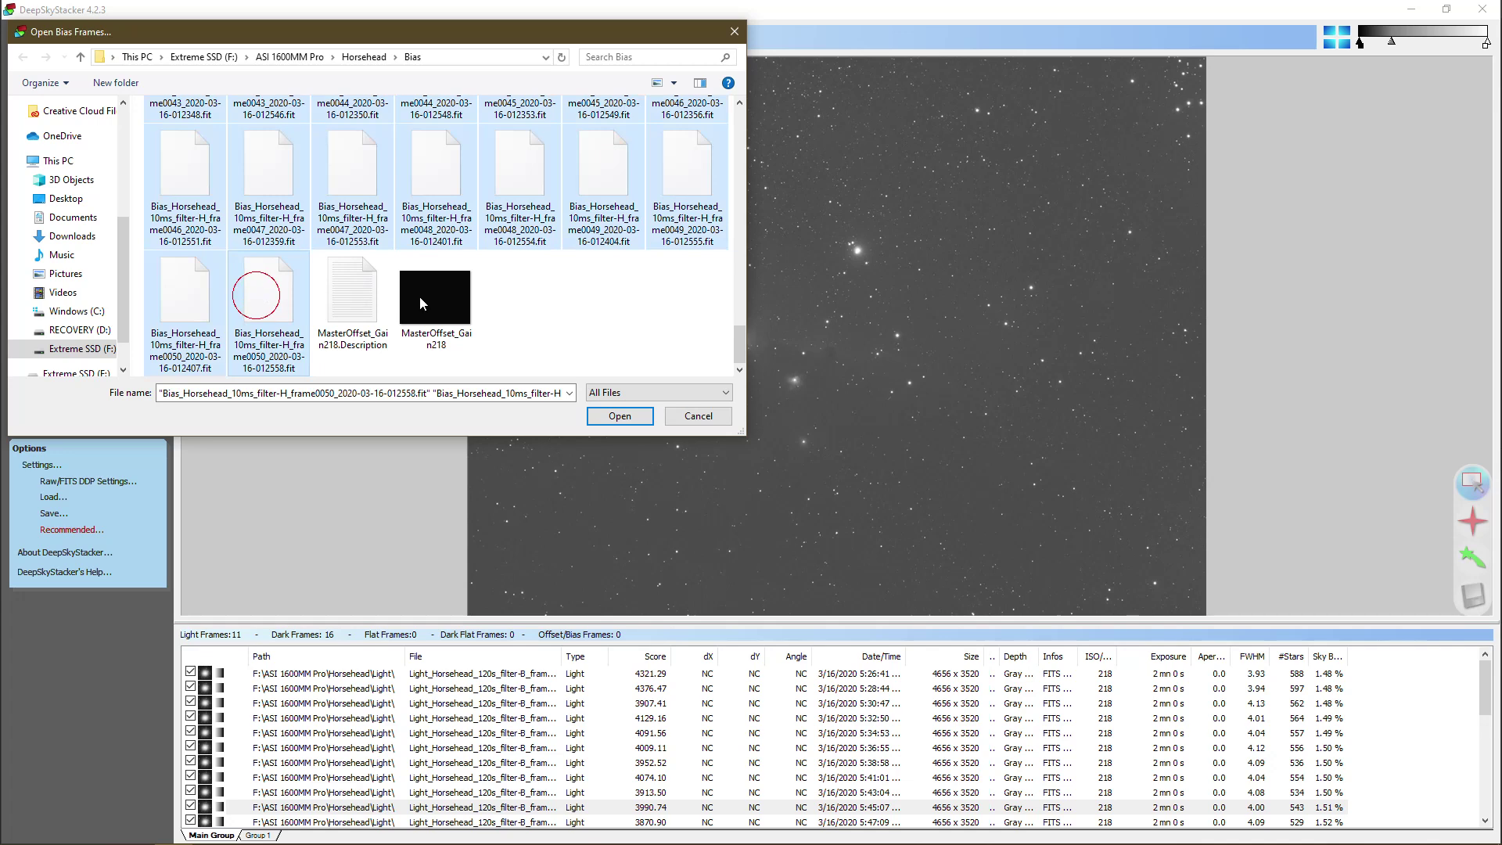
{"action": "scroll", "coordinate": [438, 328], "scroll_direction": "up", "scroll_amount": 5}
{"action": "left_click", "coordinate": [619, 416]}
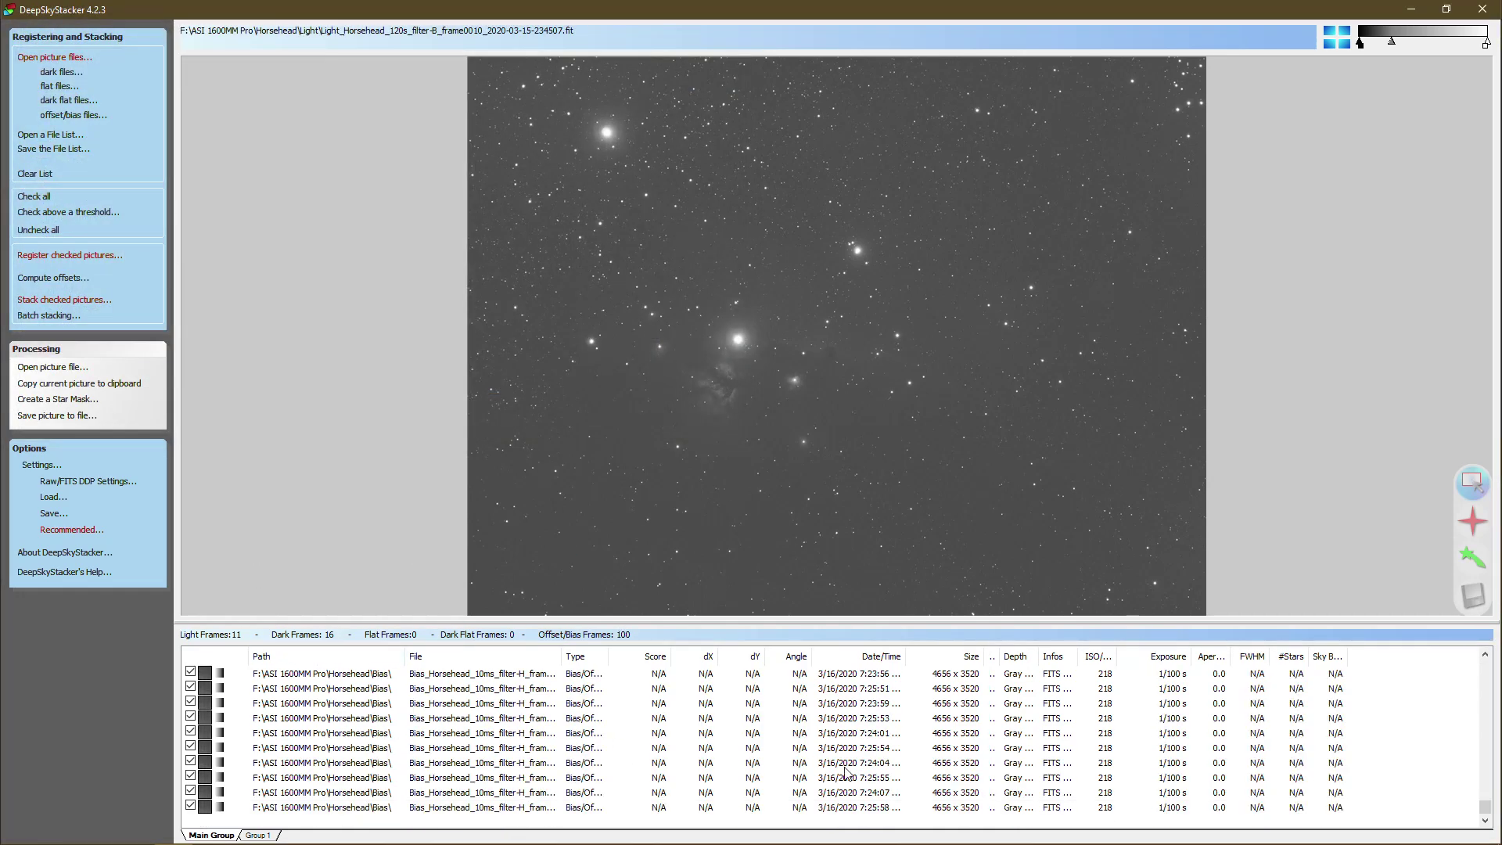
Open the registration settings for the checked frames and compute the number of detected stars at the 10% detection threshold.
{"action": "left_click_drag", "start_coordinate": [1486, 806], "coordinate": [1491, 679]}
{"action": "scroll", "coordinate": [500, 771], "scroll_direction": "up", "scroll_amount": 1}
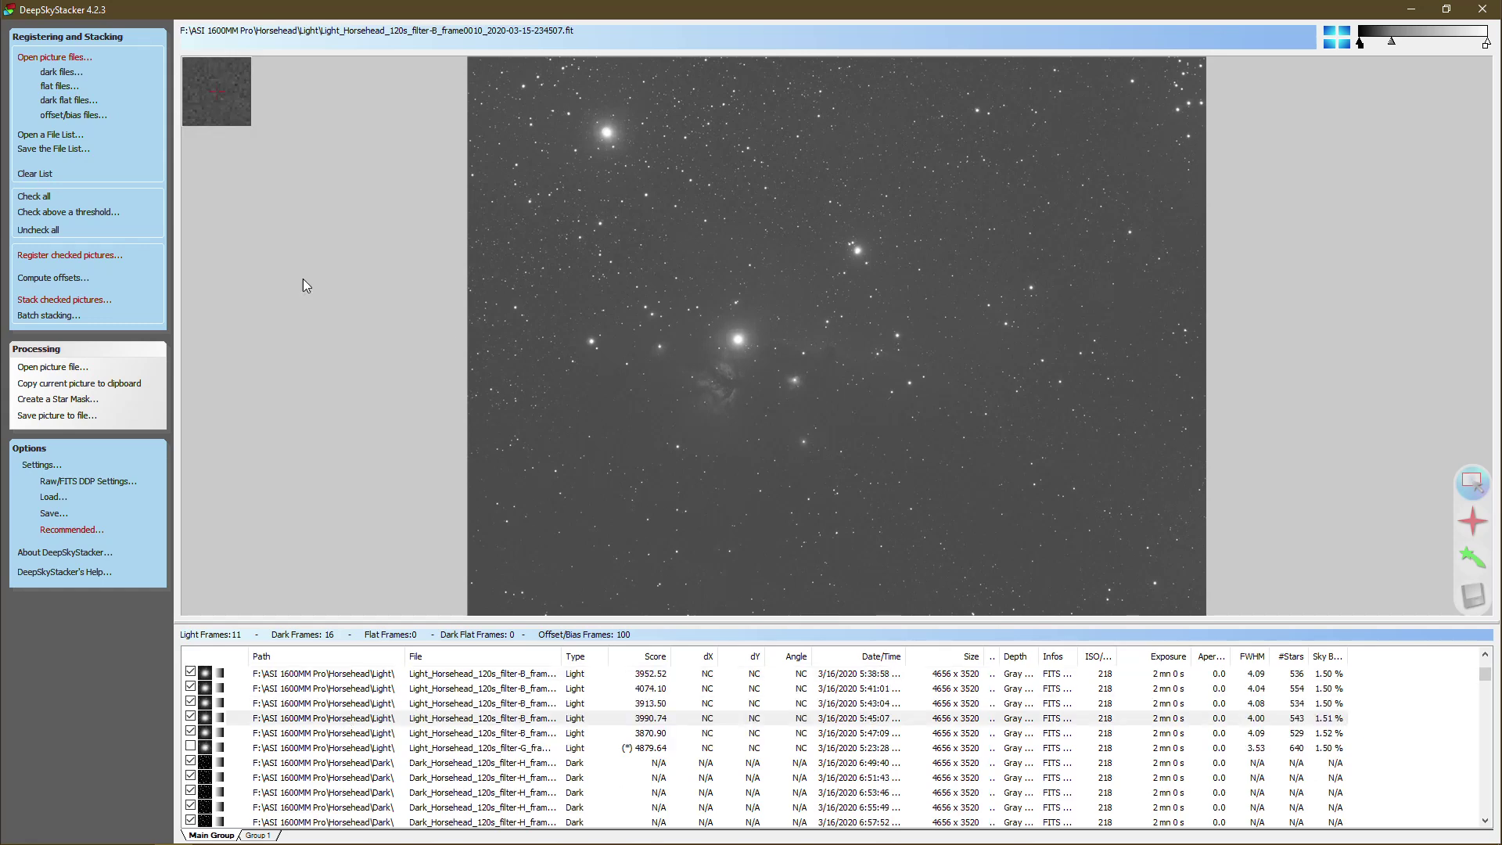
{"action": "left_click", "coordinate": [117, 257]}
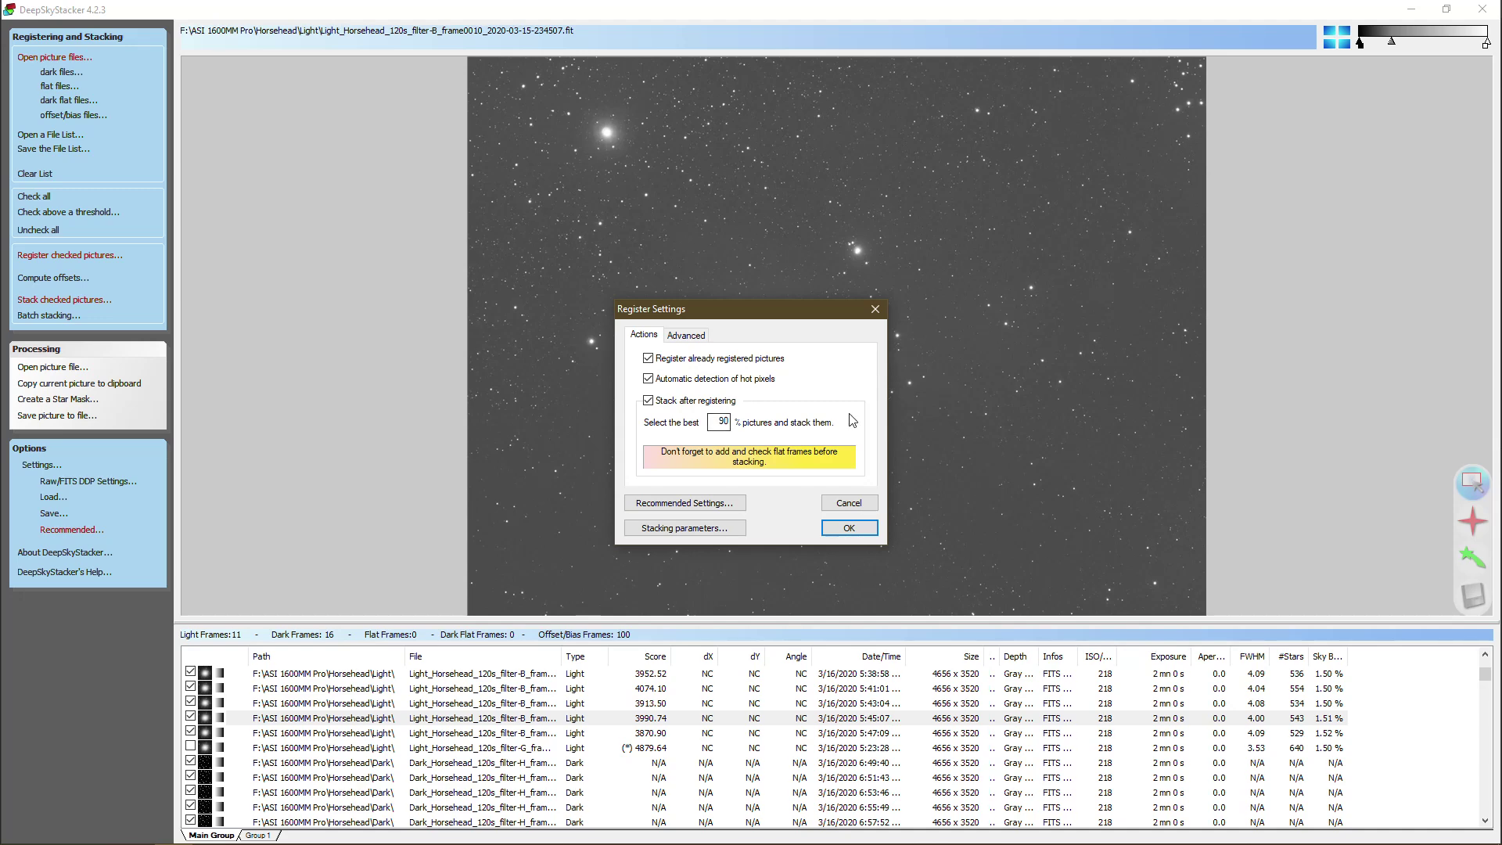
{"action": "left_click", "coordinate": [689, 337]}
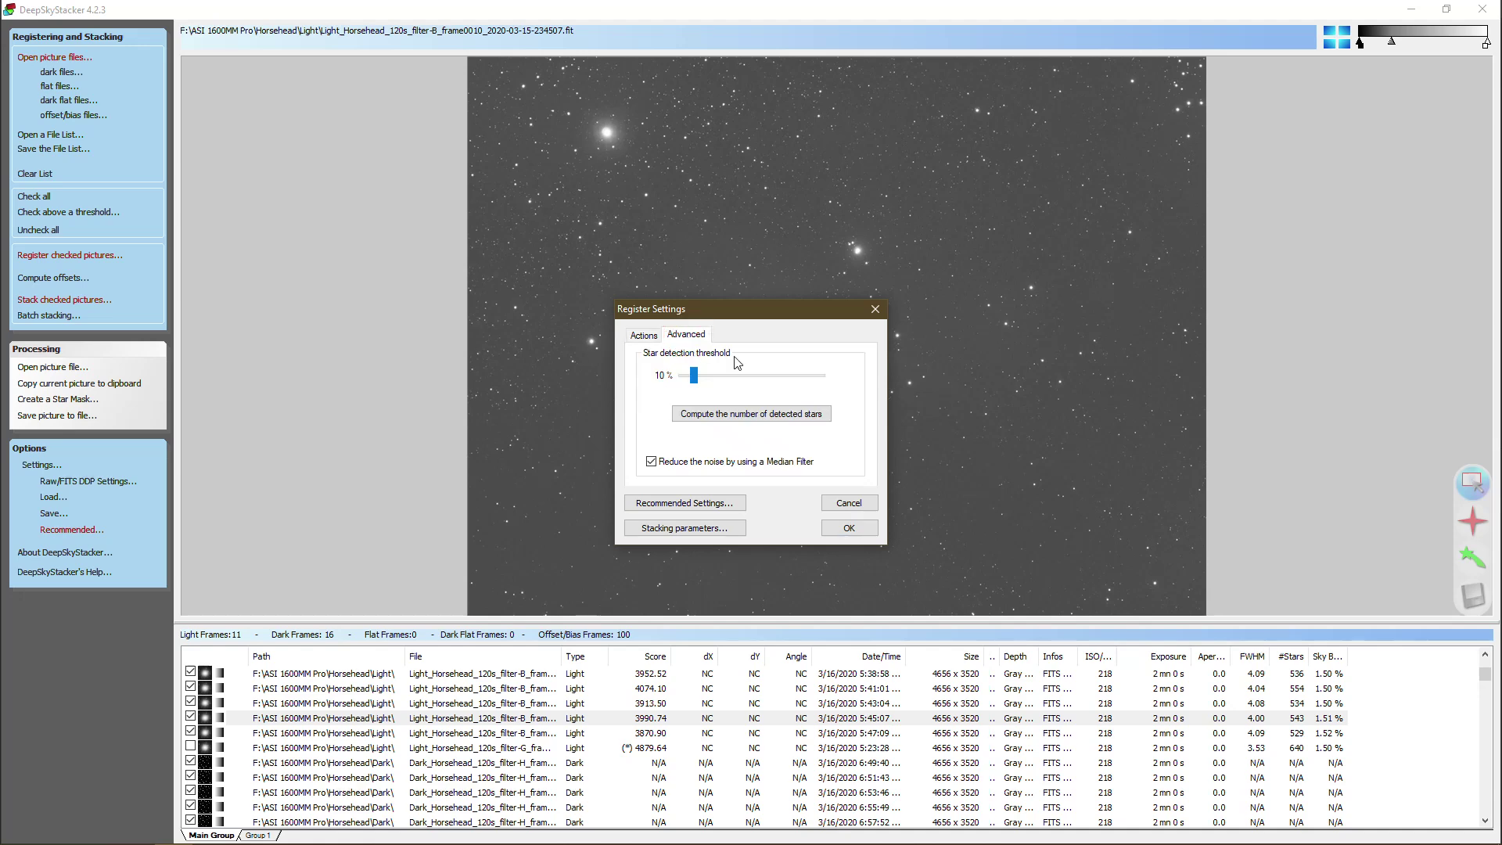
{"action": "left_click", "coordinate": [708, 418]}
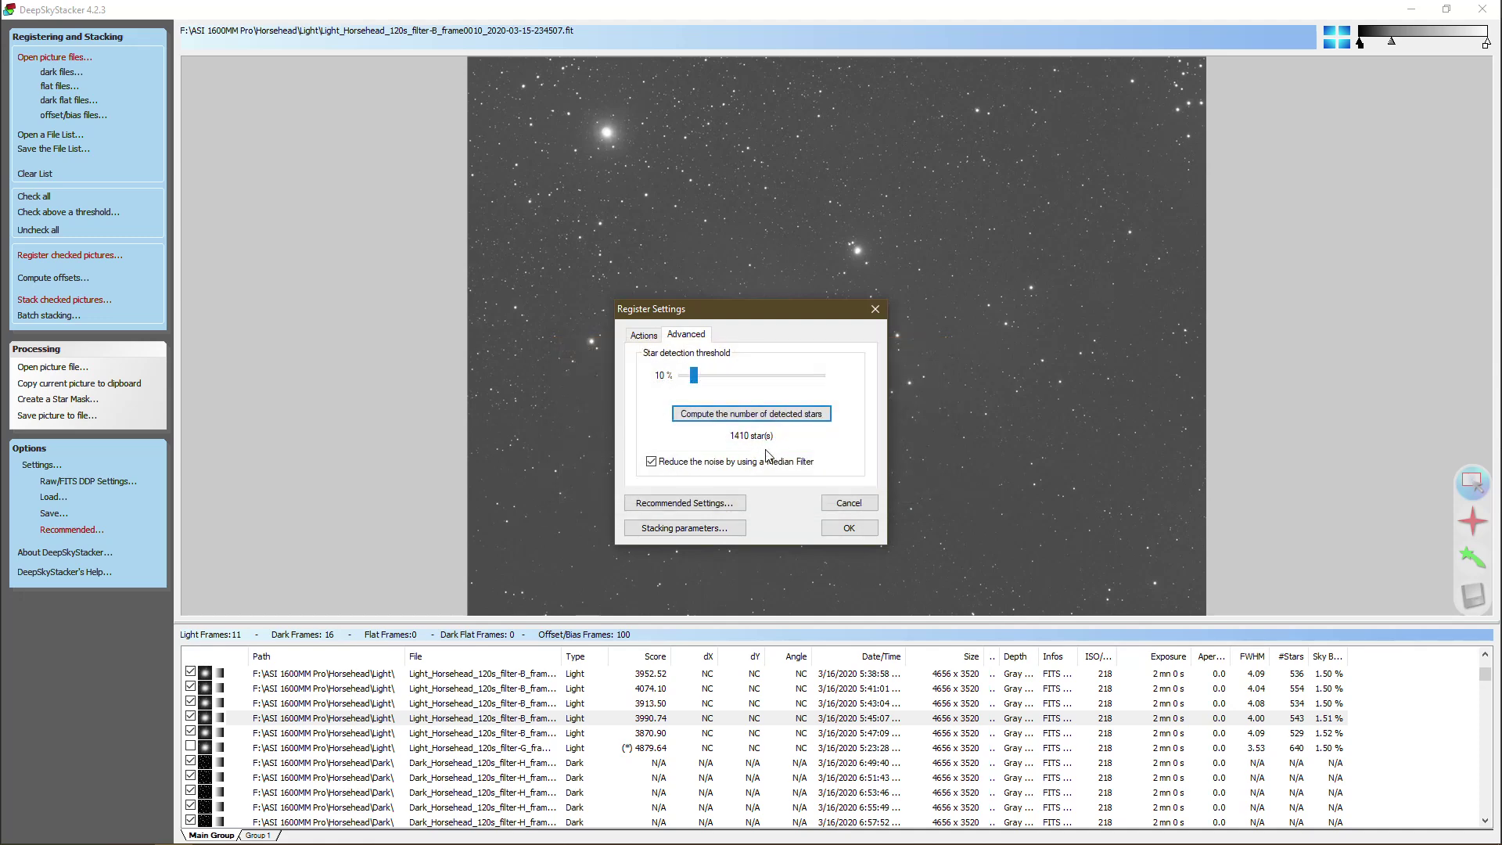
{"action": "left_click_drag", "start_coordinate": [740, 313], "coordinate": [1220, 331]}
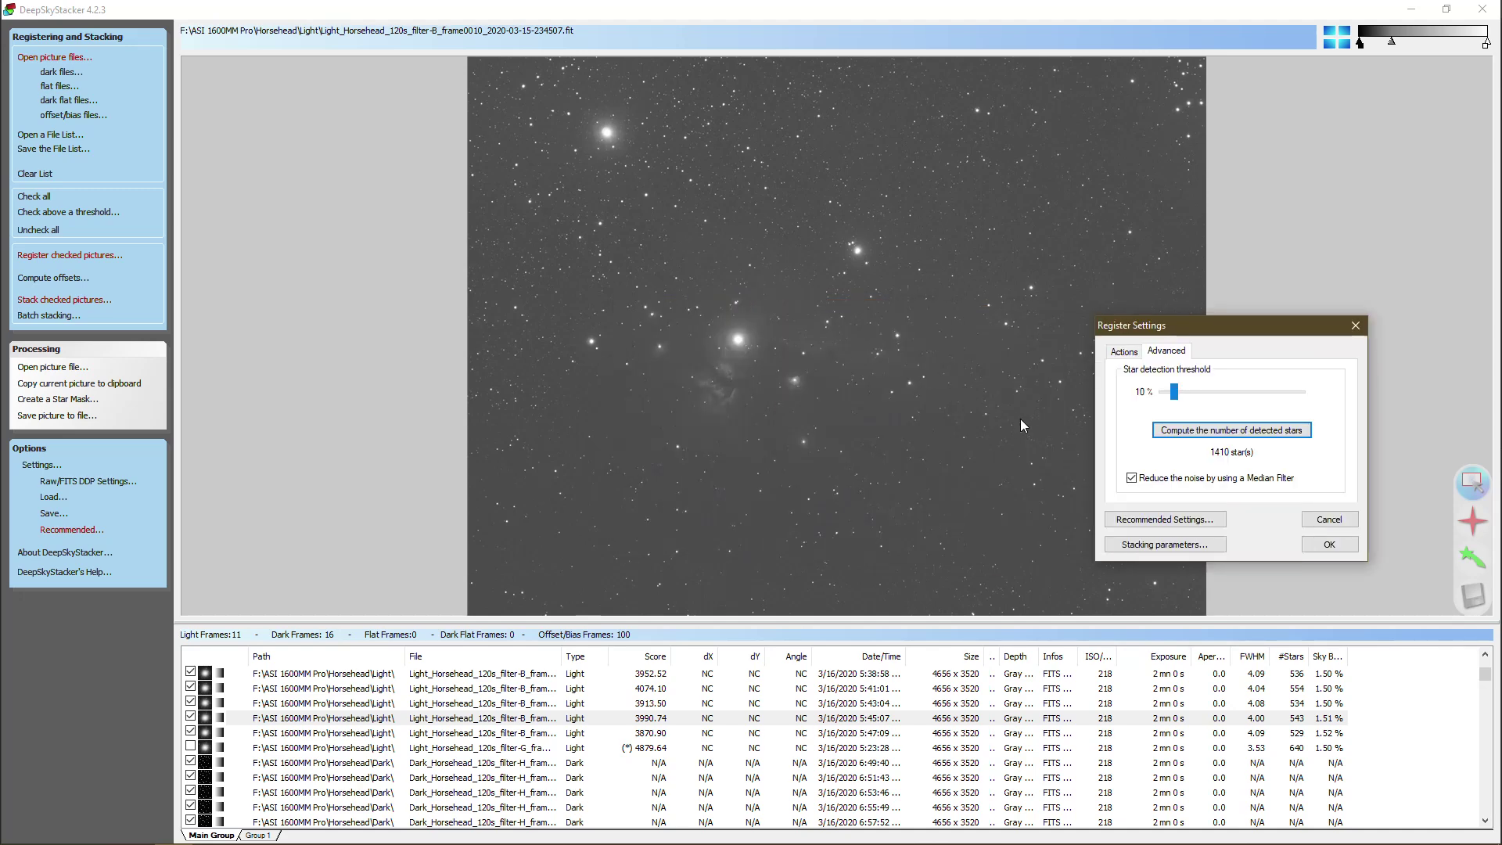
{"action": "left_click", "coordinate": [1126, 352]}
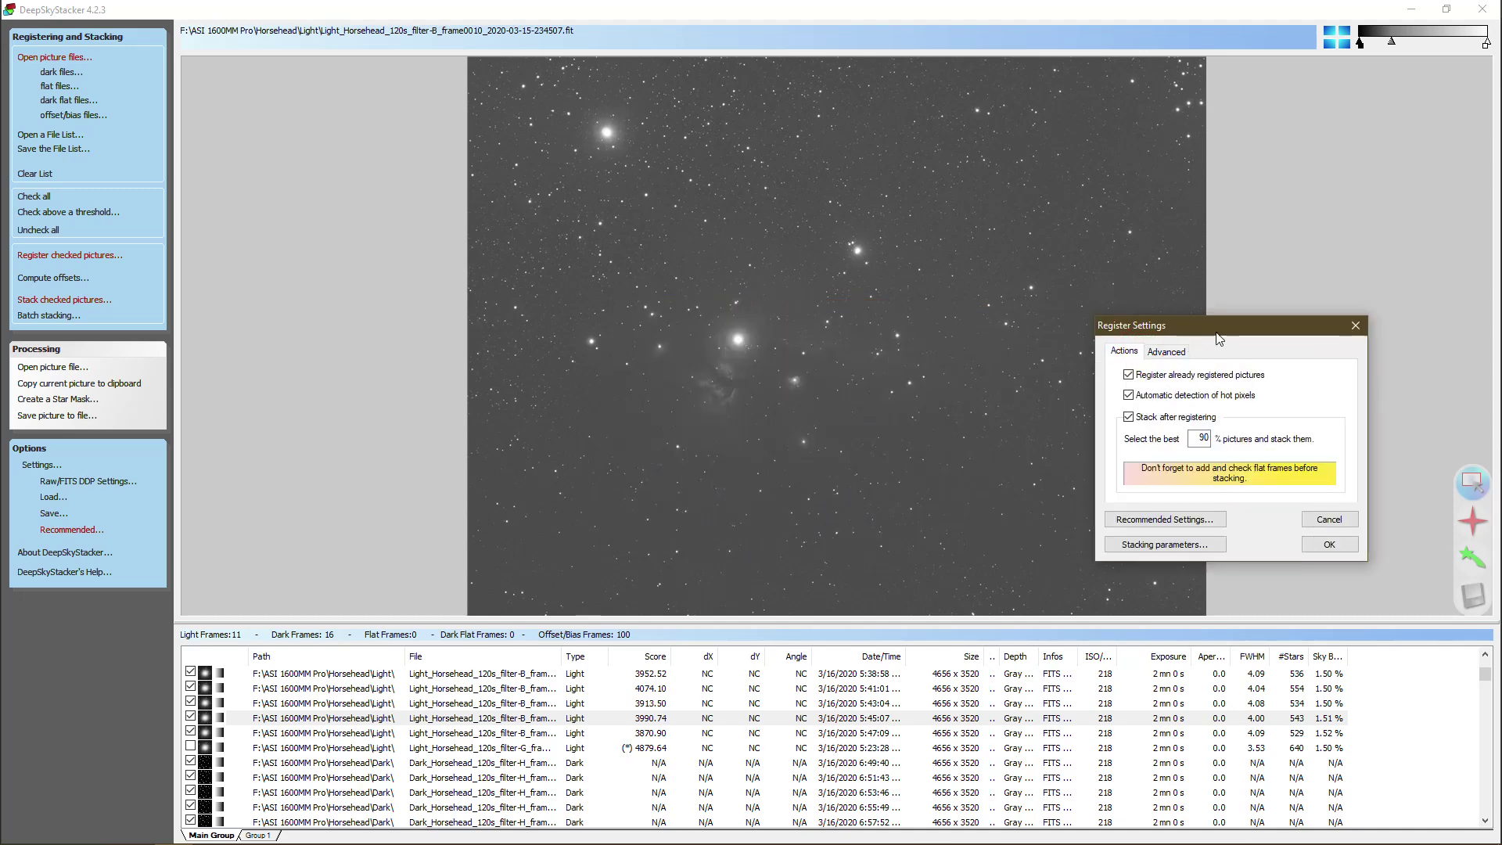
{"action": "left_click_drag", "start_coordinate": [1218, 338], "coordinate": [703, 321]}
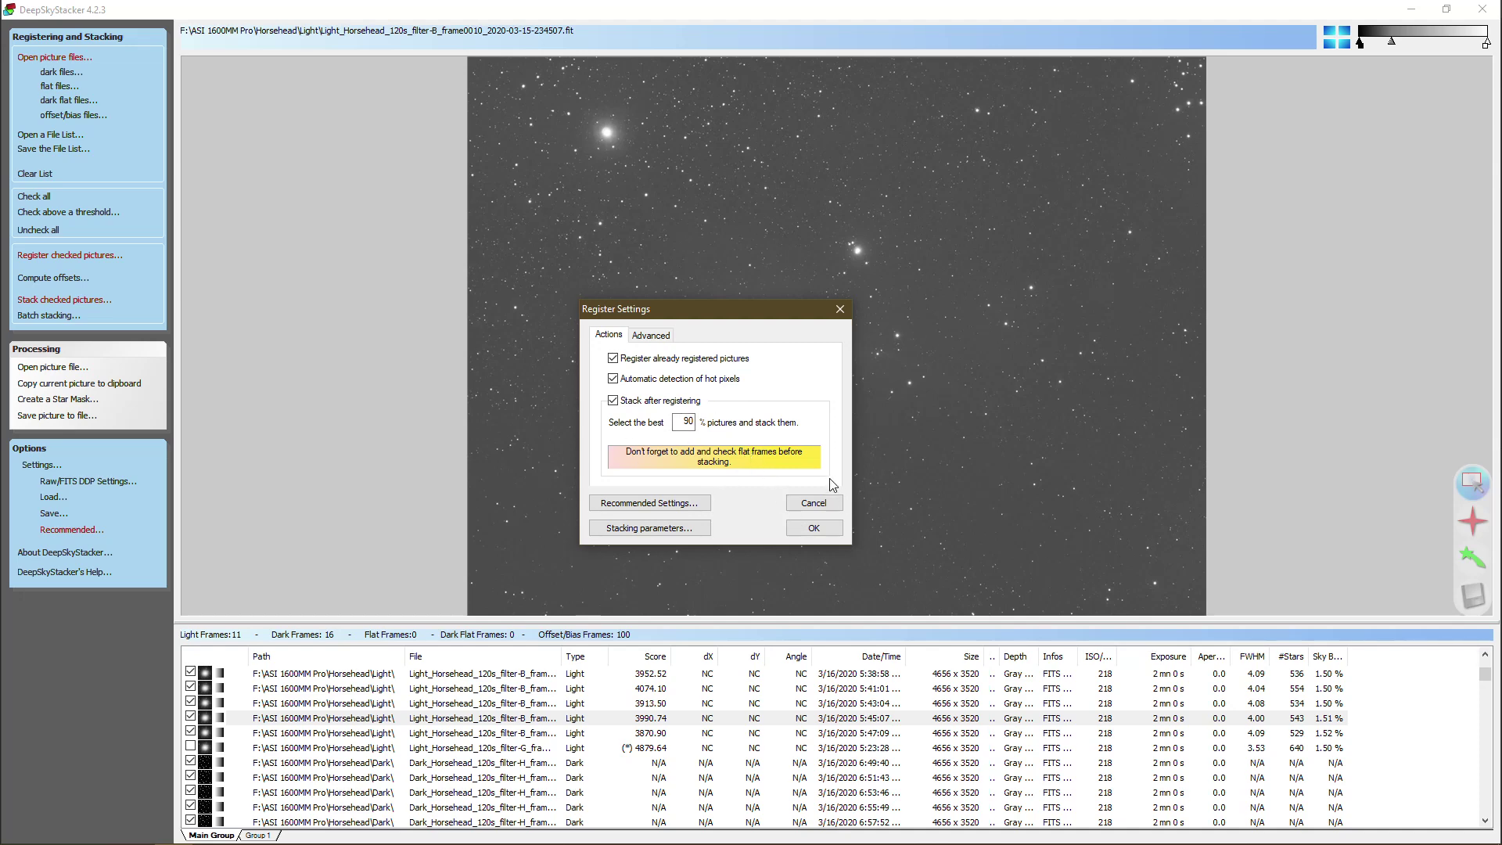
Review the recommended settings for the light, bias and dark frames, keeping the Median combination method for the lights.
{"action": "left_click", "coordinate": [655, 504]}
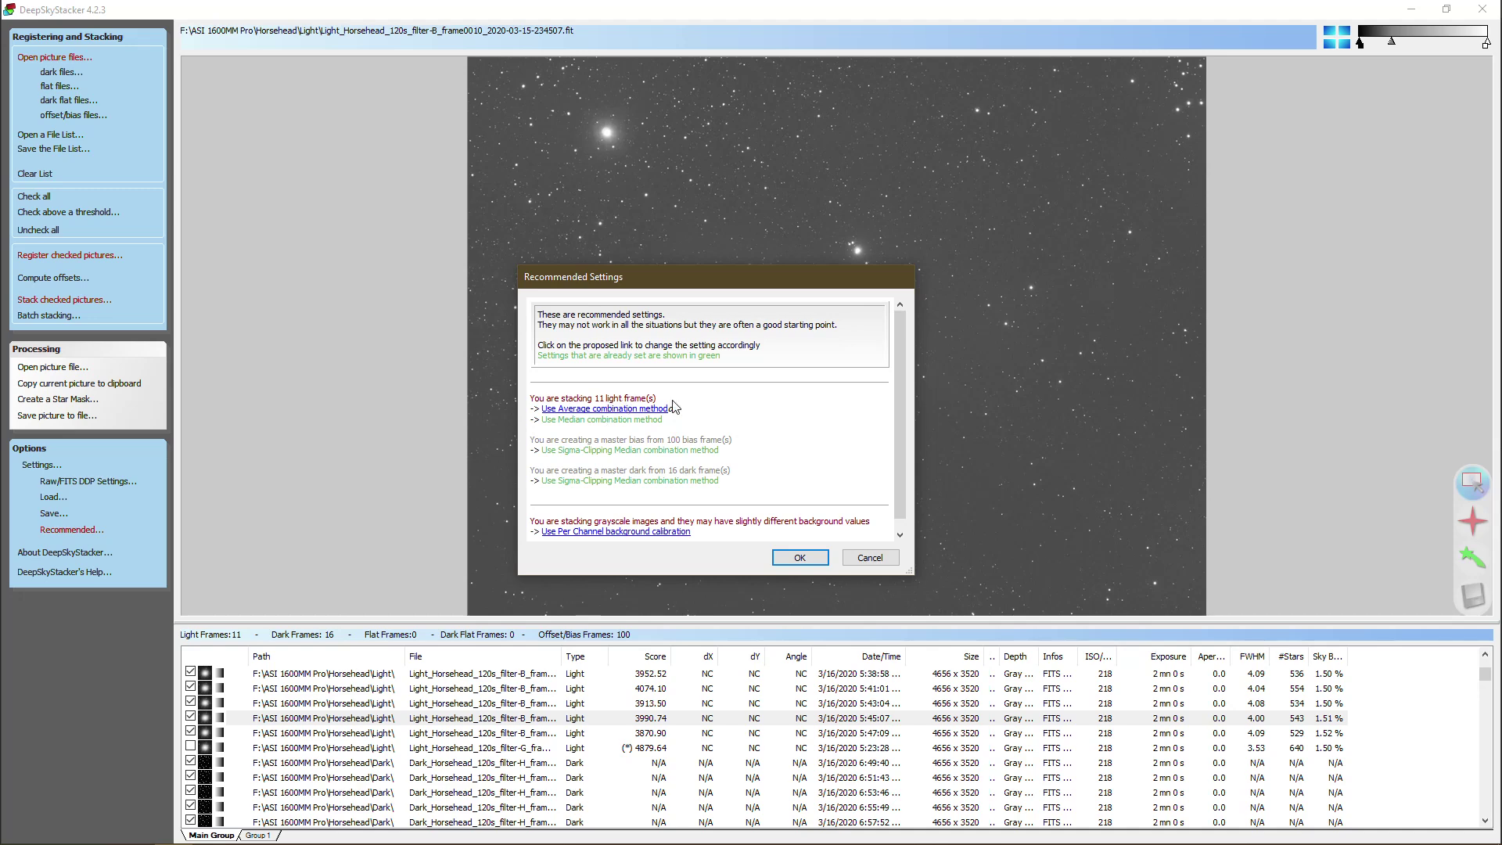
{"action": "scroll", "coordinate": [654, 432], "scroll_direction": "down", "scroll_amount": 1}
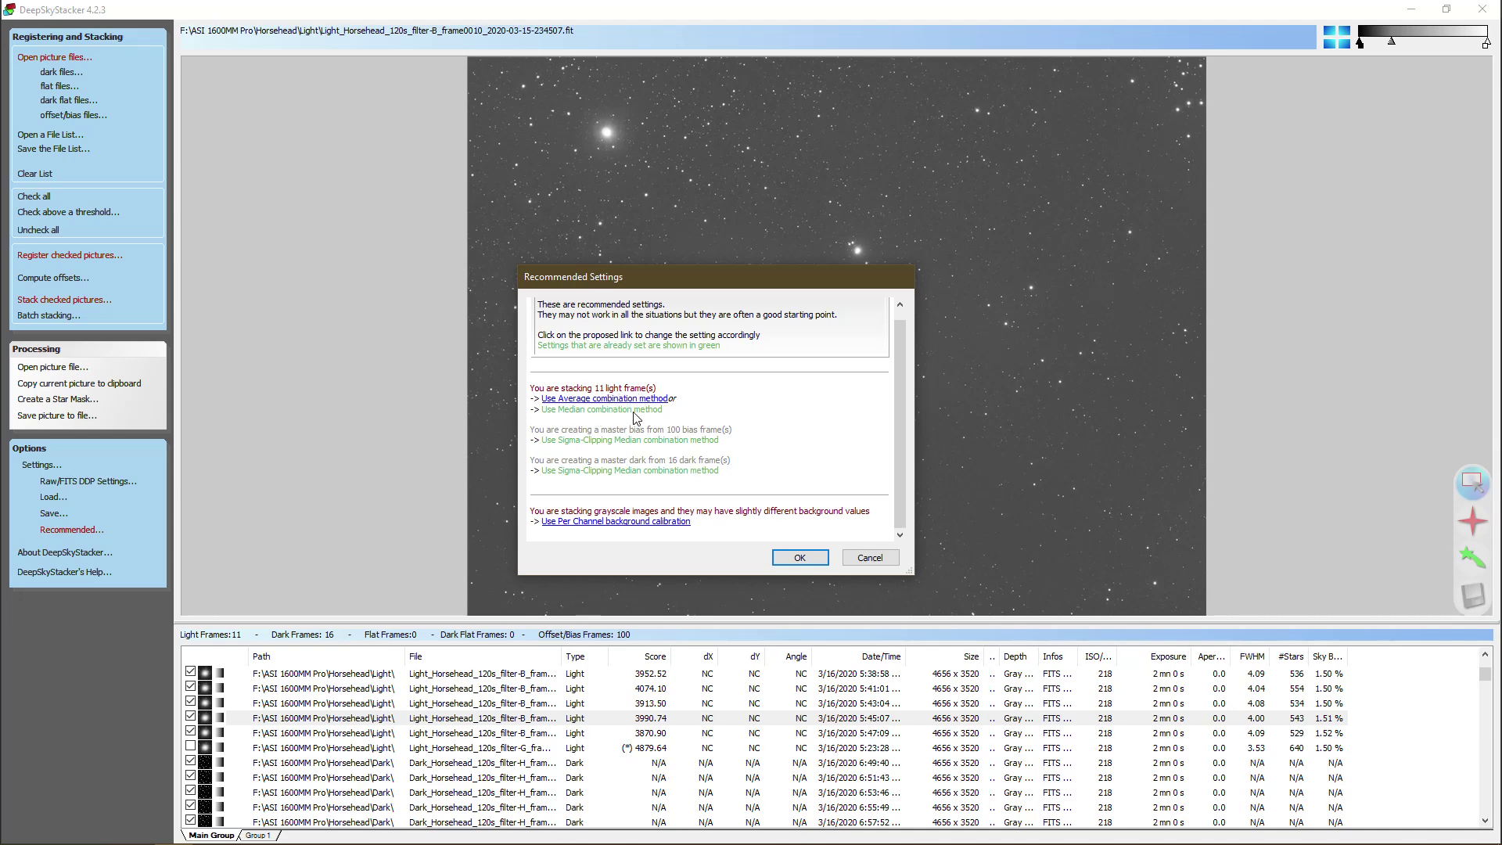
{"action": "left_click", "coordinate": [802, 557]}
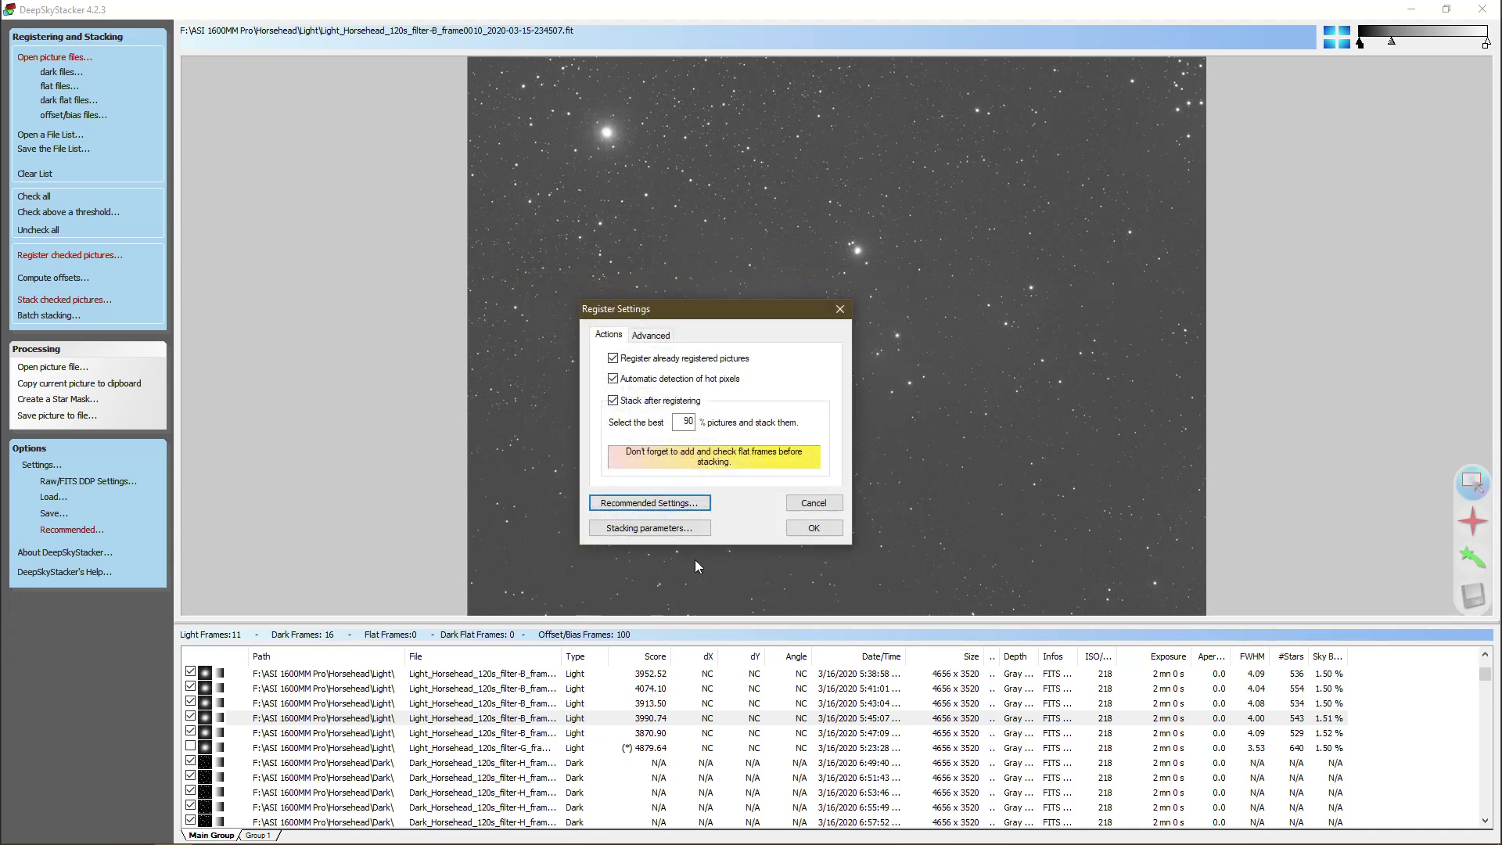
Check the result, light, dark and bias stacking parameters, and register the checked frames and stack the best 90%.
{"action": "left_click", "coordinate": [618, 529]}
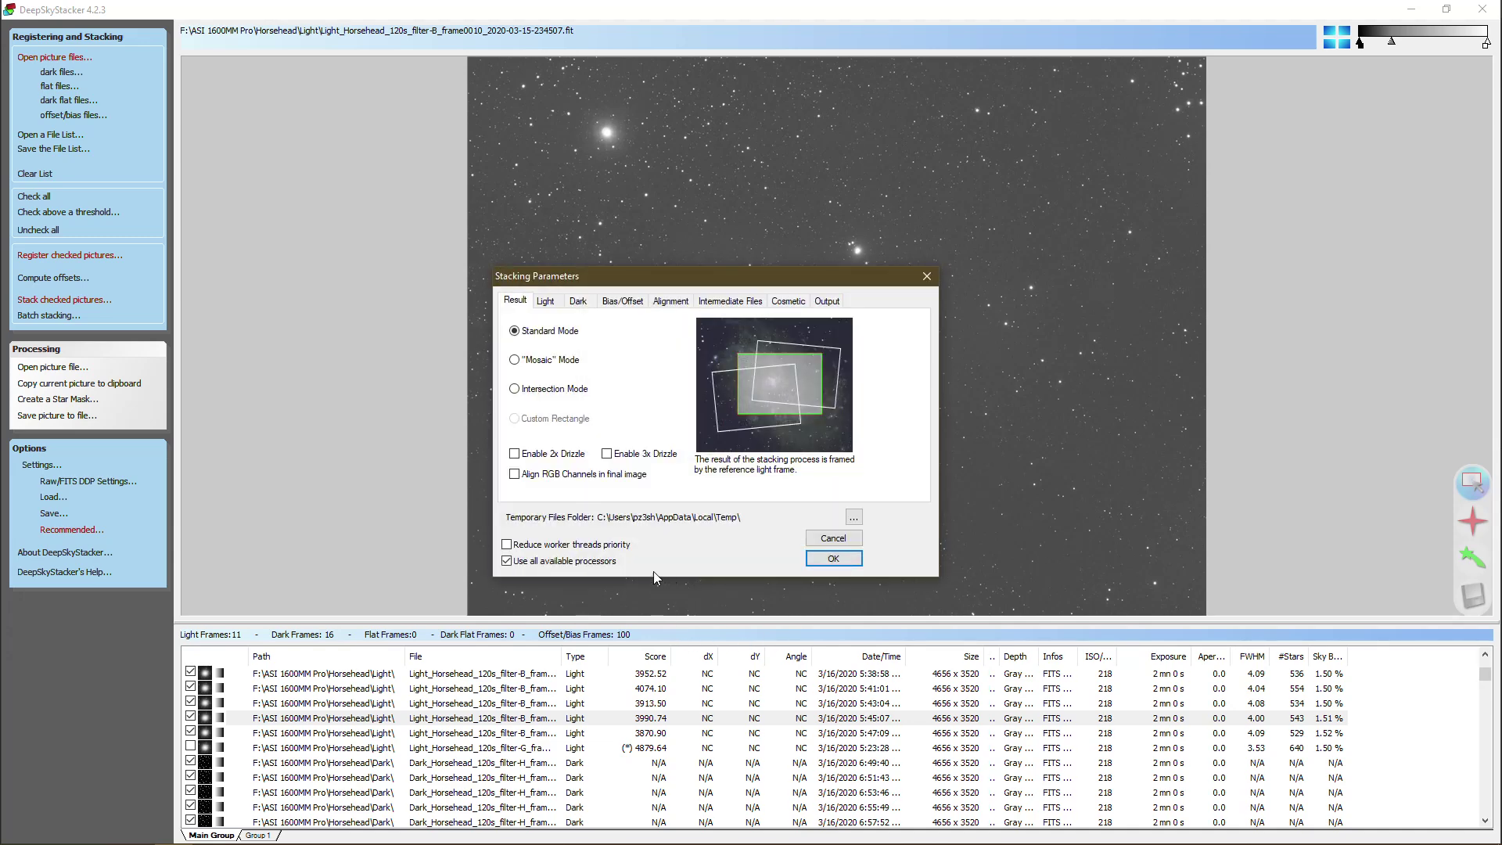
{"action": "left_click", "coordinate": [543, 306]}
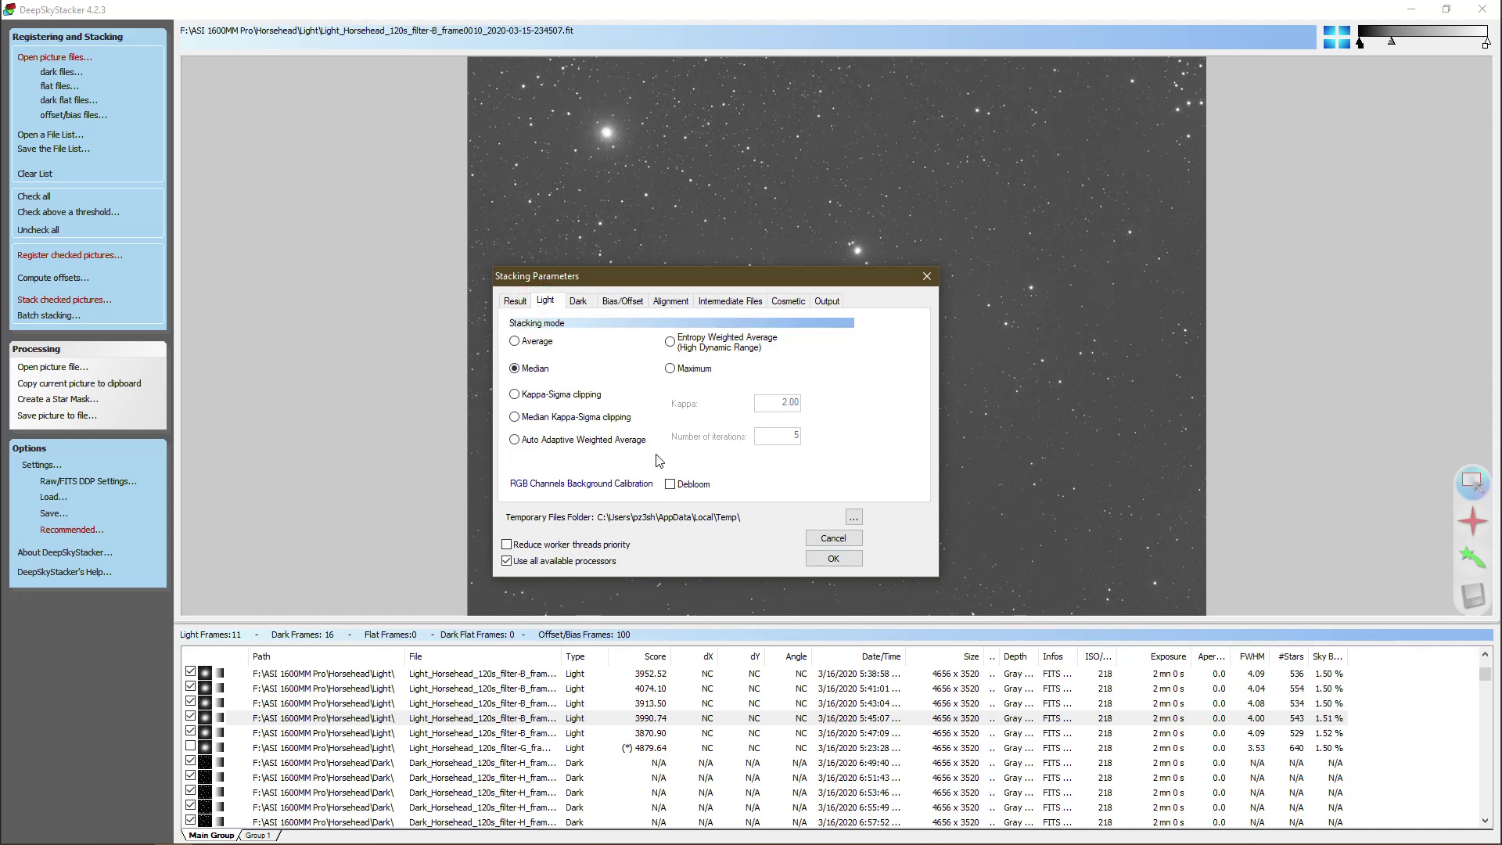
{"action": "left_click", "coordinate": [588, 305]}
{"action": "left_click", "coordinate": [622, 302]}
{"action": "left_click", "coordinate": [517, 302]}
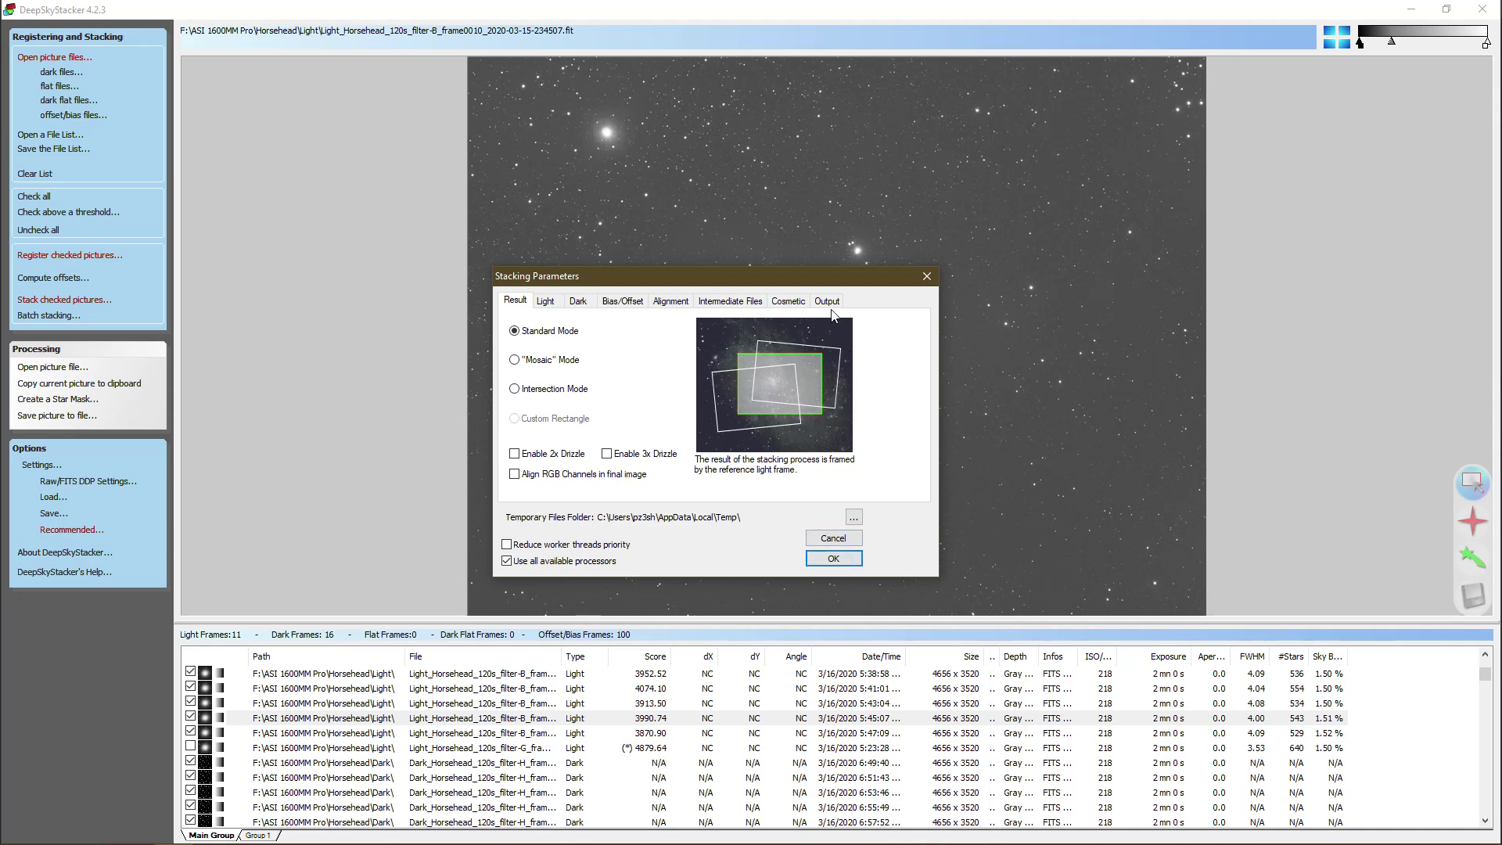
{"action": "left_click", "coordinate": [851, 558]}
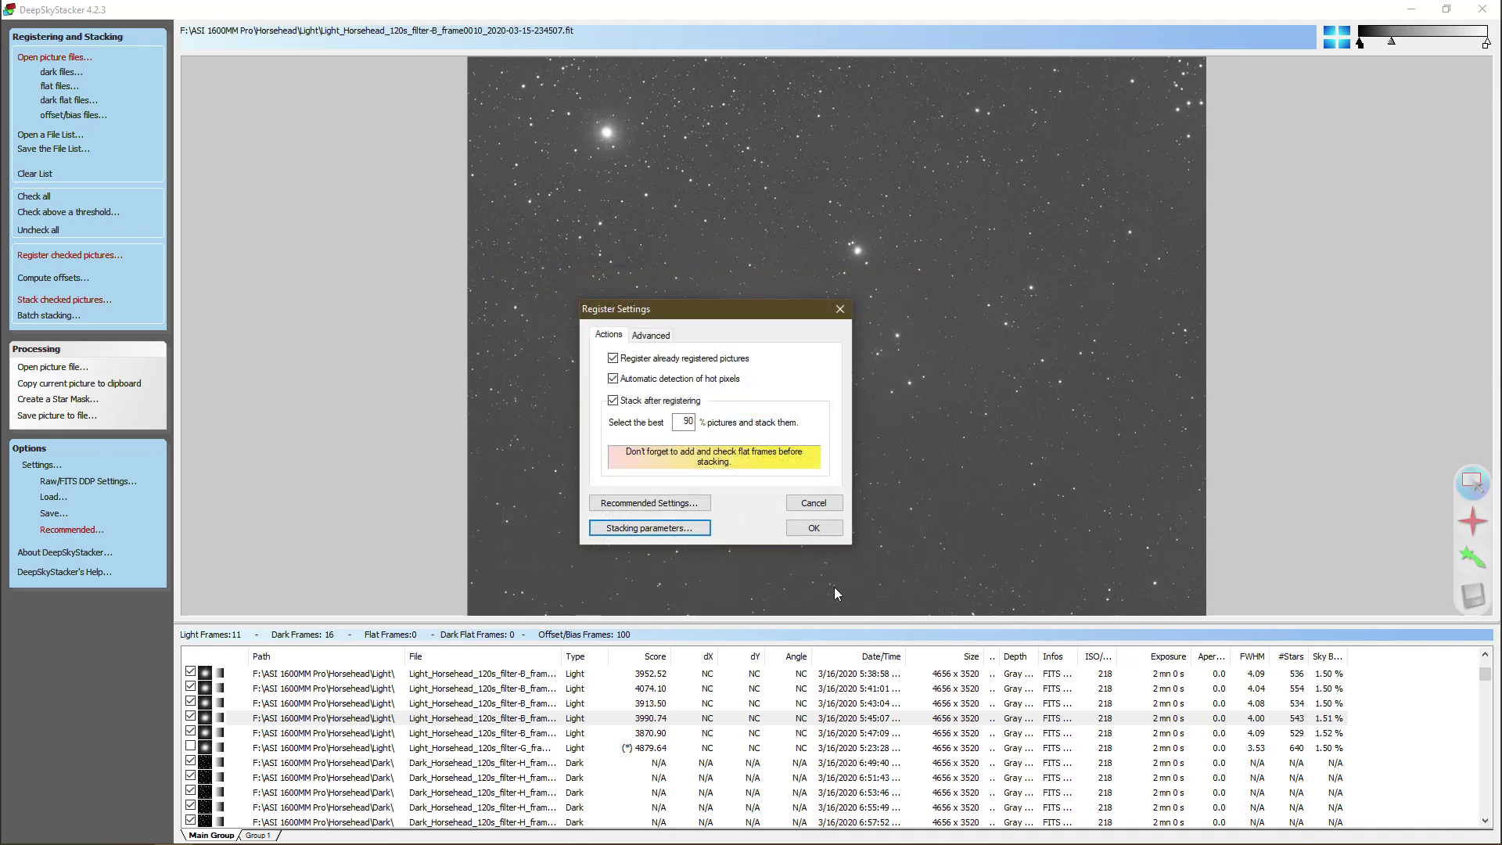
{"action": "left_click", "coordinate": [813, 527]}
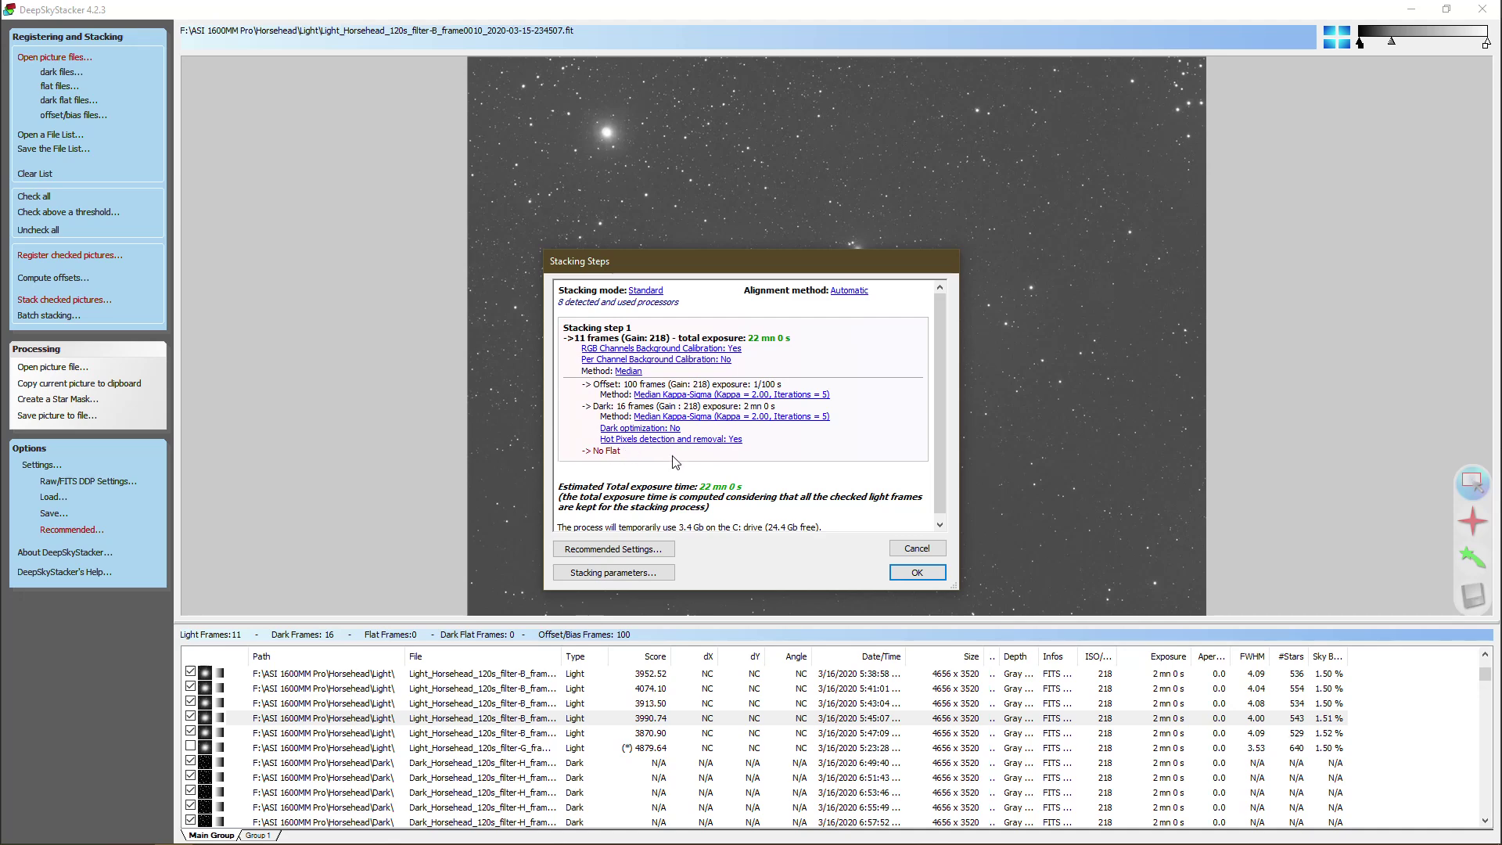
{"action": "left_click", "coordinate": [896, 574]}
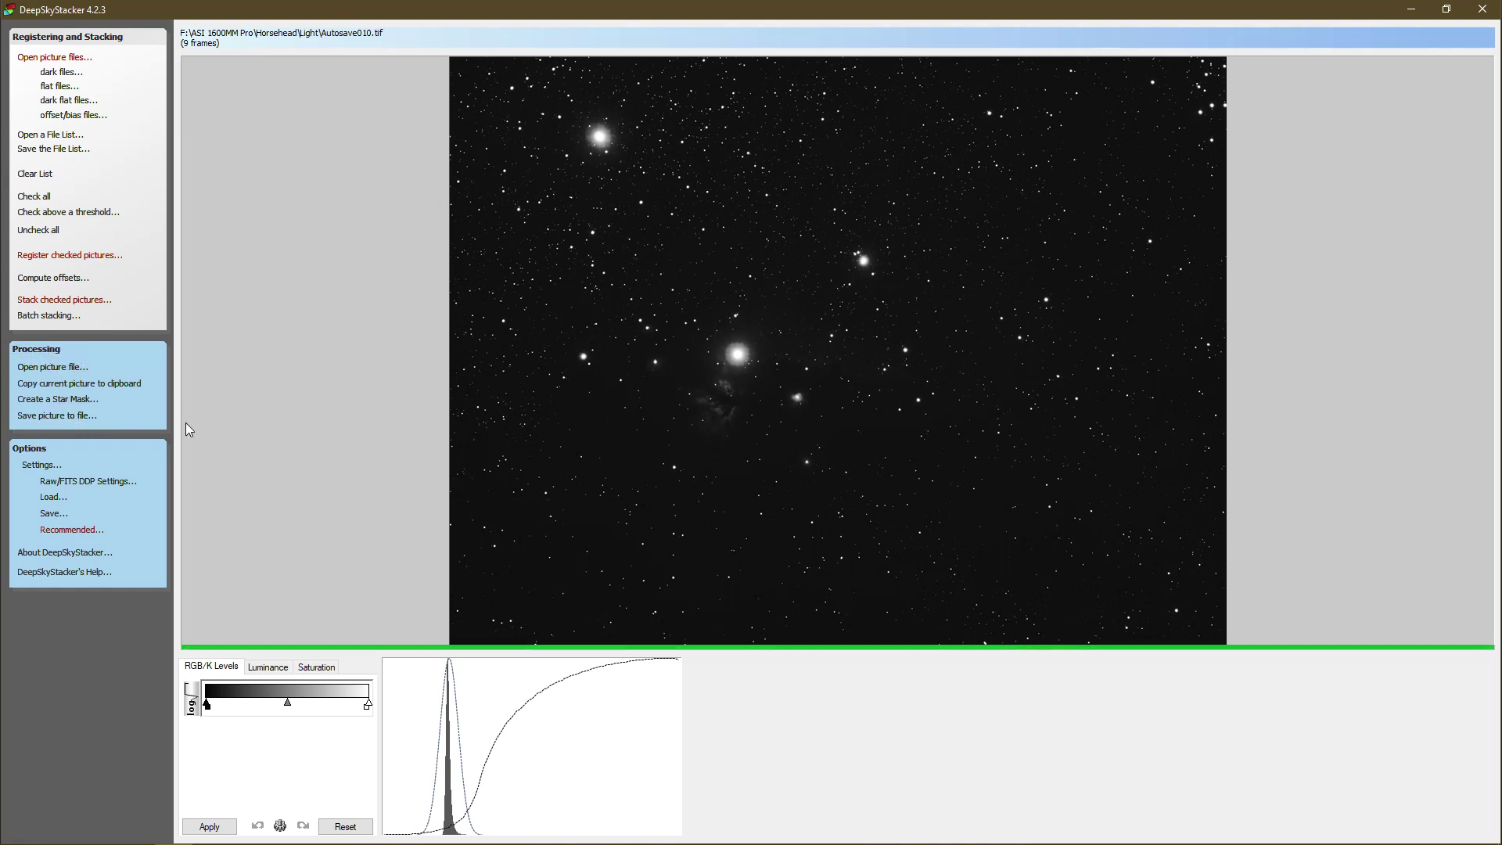
Set up a save of the stacked image as an uncompressed 16-bit TIFF named Blue in the TIFF V2 folder, and cancel it.
{"action": "left_click", "coordinate": [61, 422]}
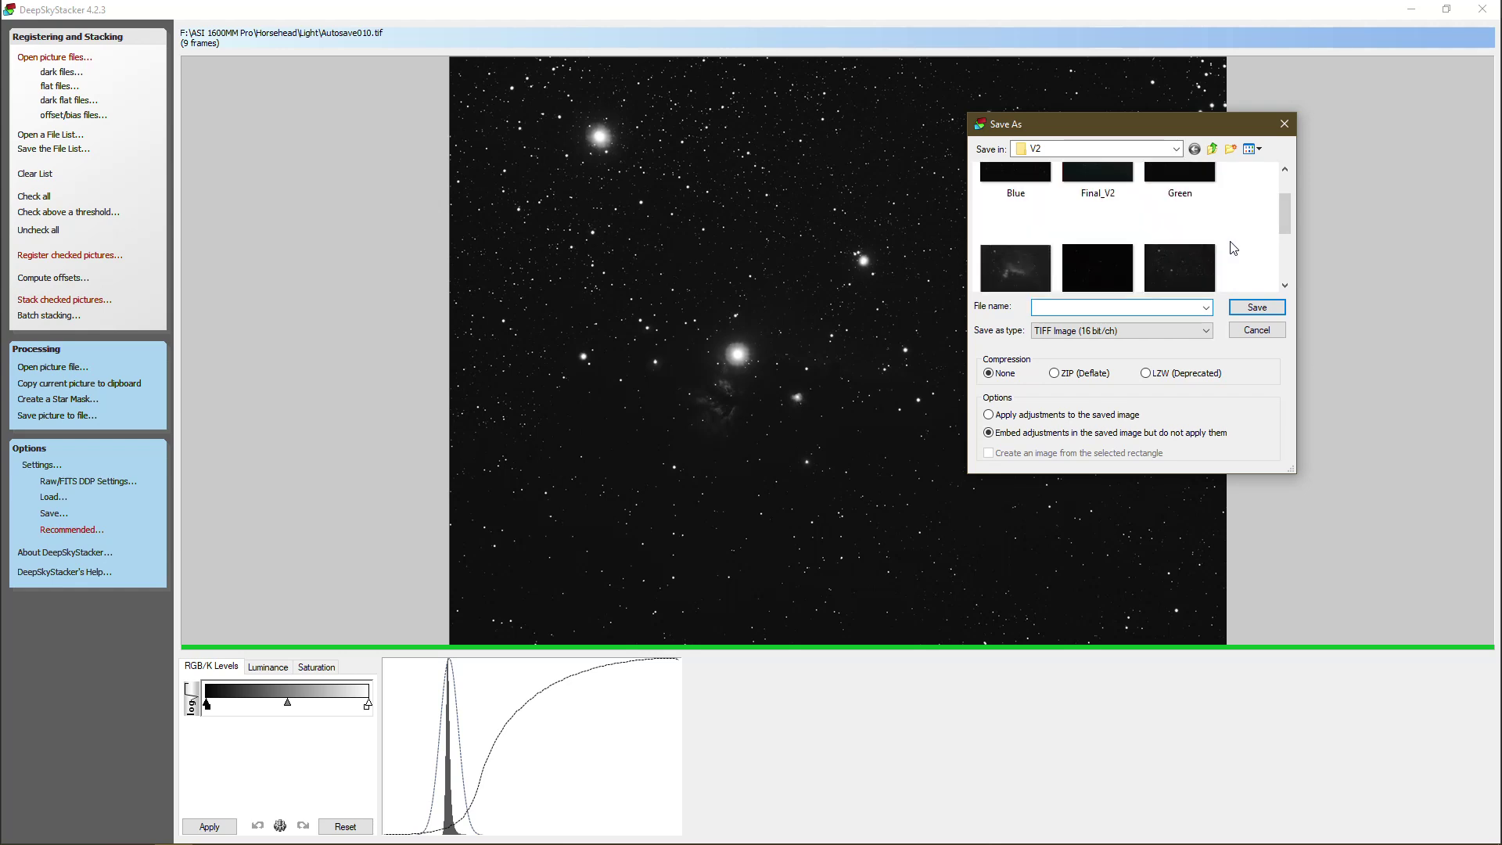
{"action": "left_click", "coordinate": [1212, 149]}
{"action": "scroll", "coordinate": [1110, 260], "scroll_direction": "down", "scroll_amount": 1}
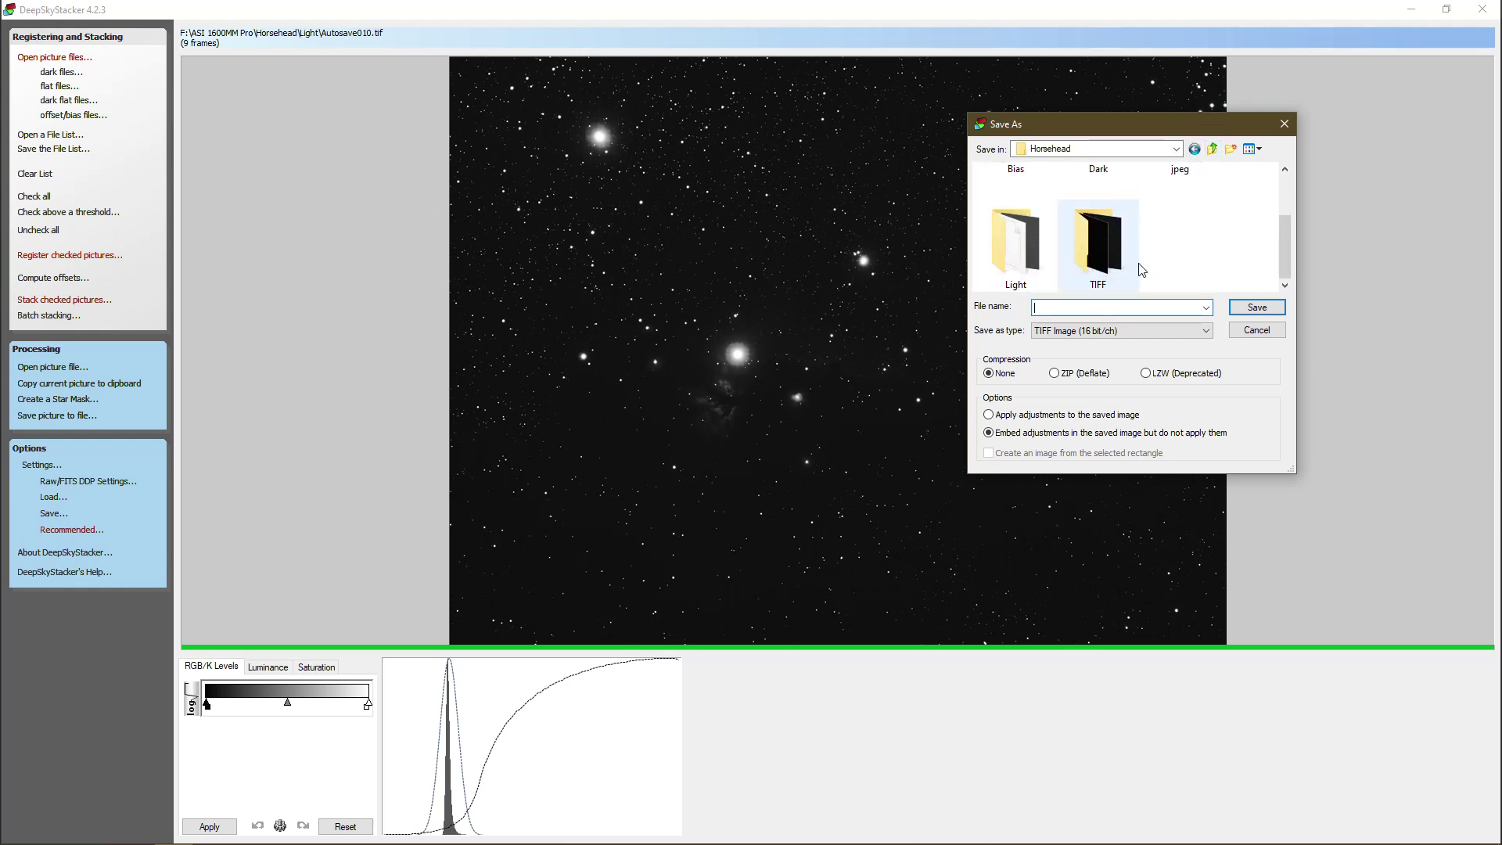
{"action": "double_click", "coordinate": [1120, 260]}
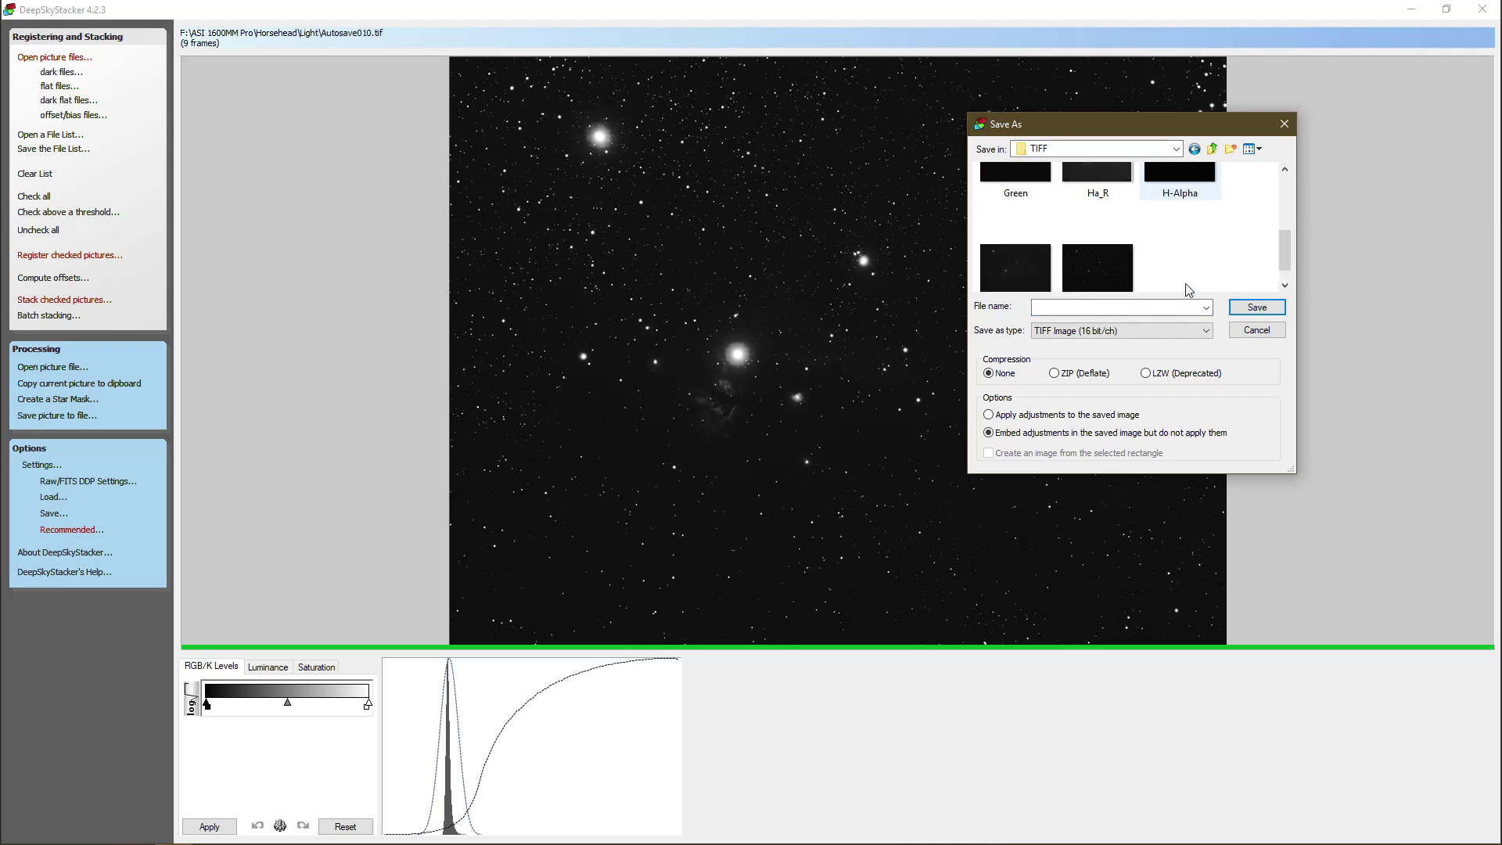
{"action": "scroll", "coordinate": [1205, 262], "scroll_direction": "down", "scroll_amount": 2}
{"action": "scroll", "coordinate": [1207, 267], "scroll_direction": "up", "scroll_amount": 2}
{"action": "double_click", "coordinate": [1015, 208]}
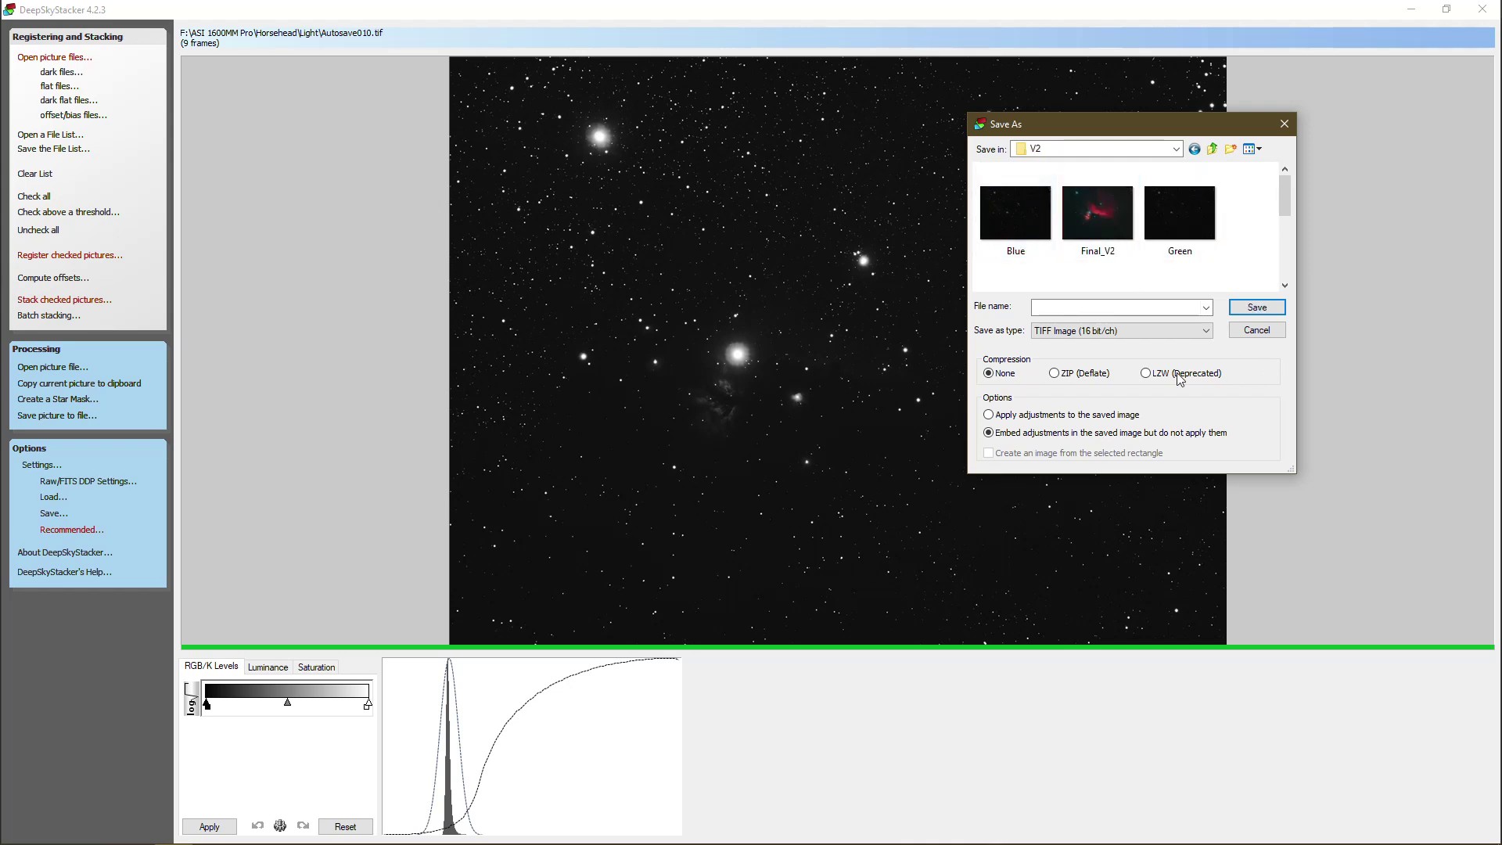
{"action": "left_click", "coordinate": [1106, 304]}
{"action": "type", "text": "Blue"}
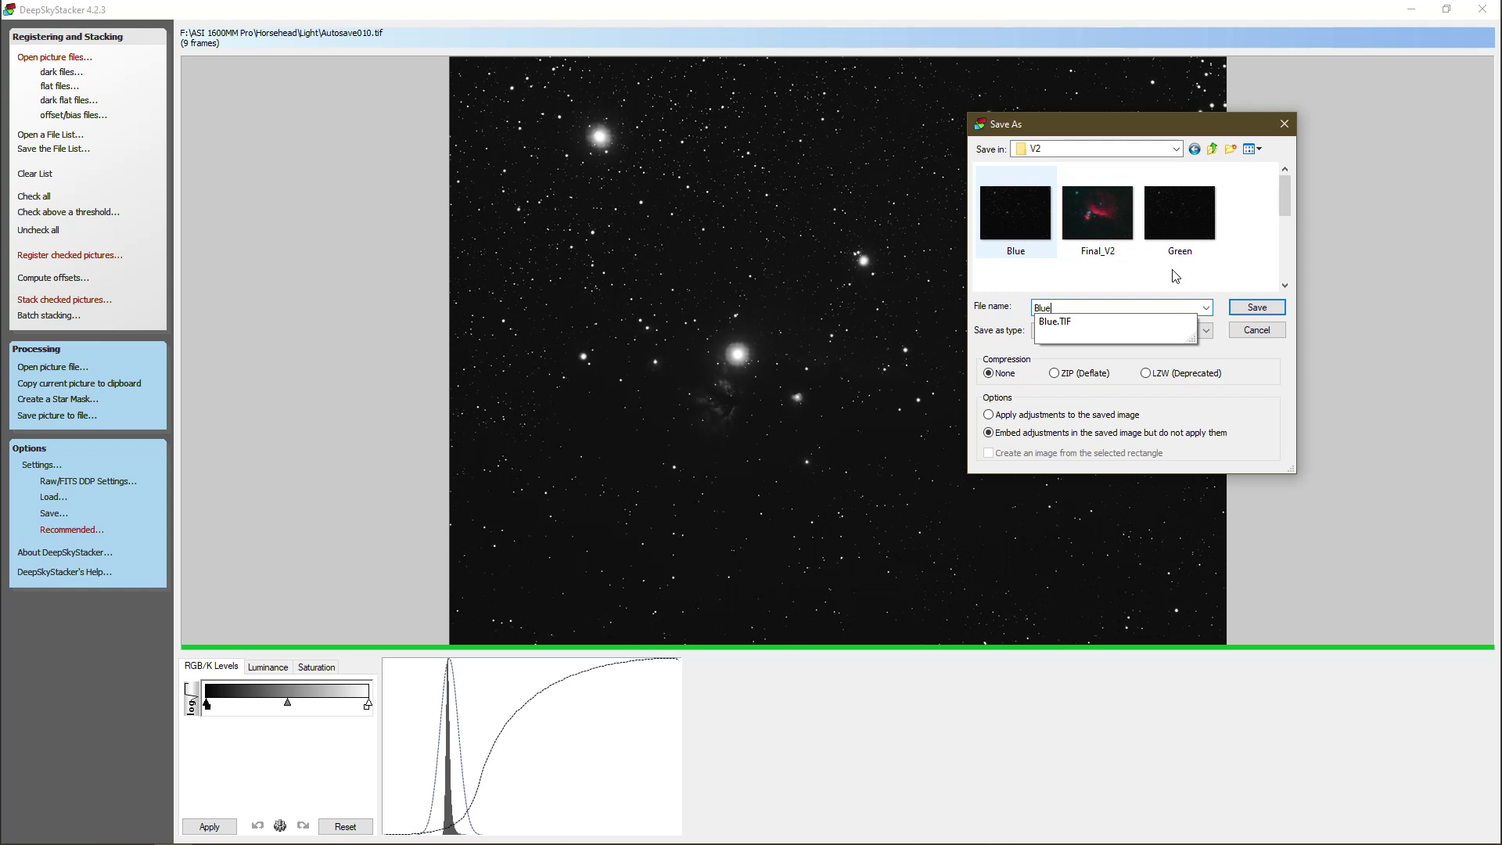
{"action": "left_click", "coordinate": [1249, 268]}
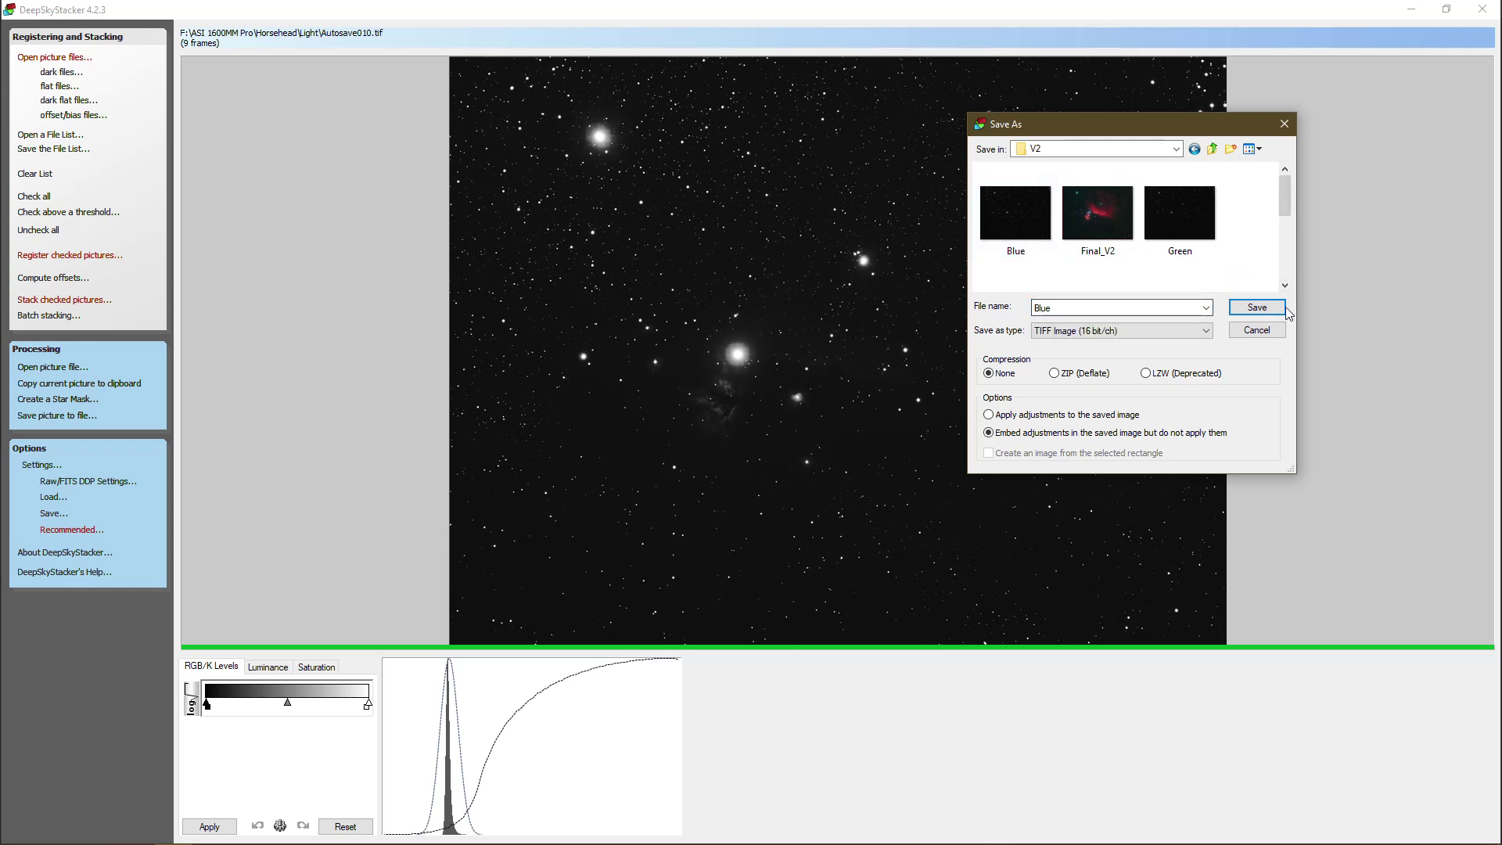
{"action": "left_click", "coordinate": [1266, 331]}
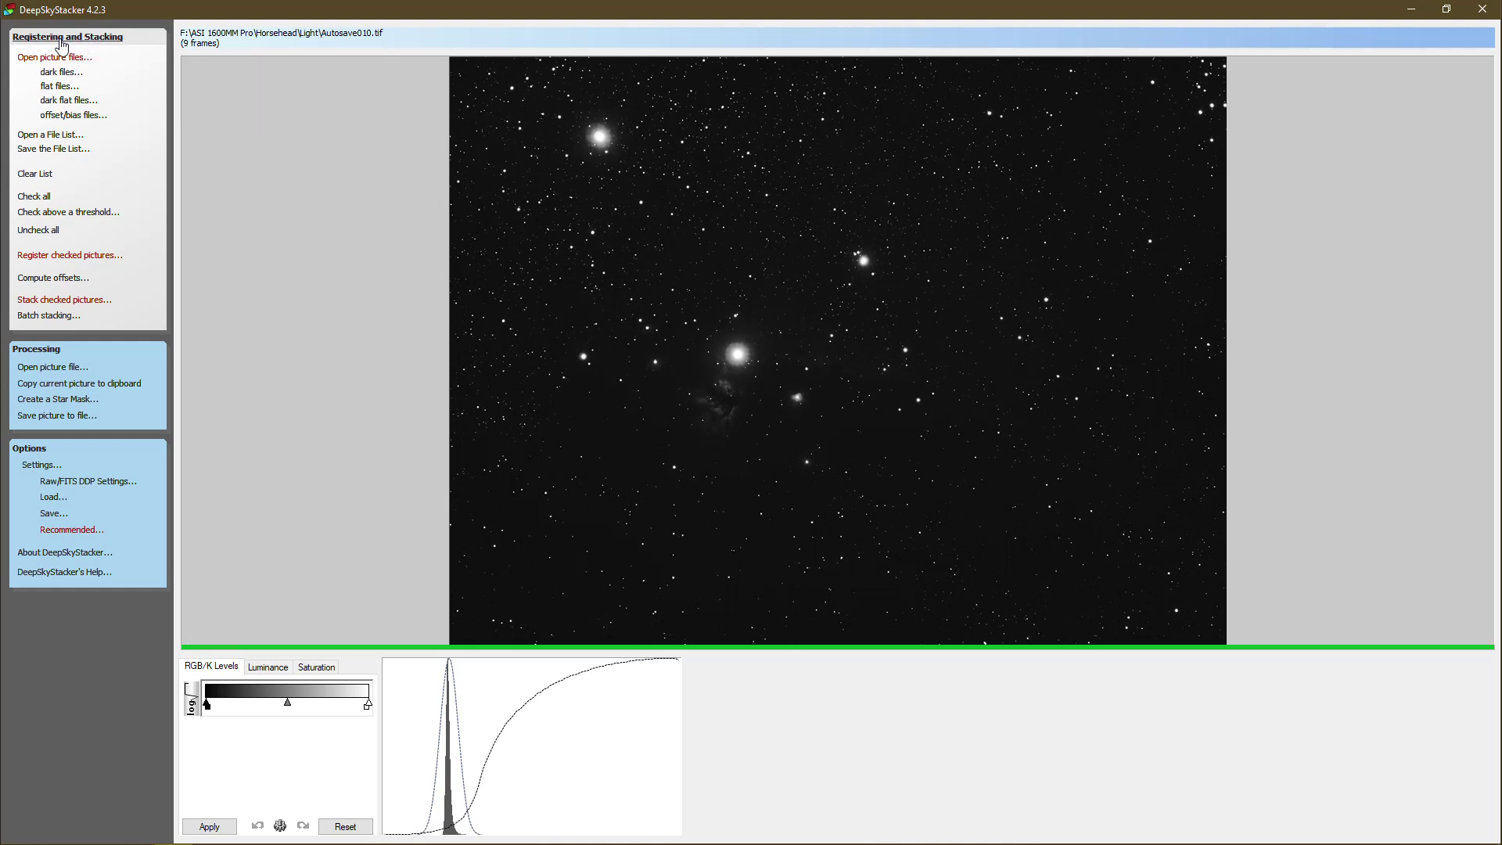
Remove all filter-B light frames from the file list and preview the remaining filter-G reference frame 0013.
{"action": "left_click", "coordinate": [54, 36]}
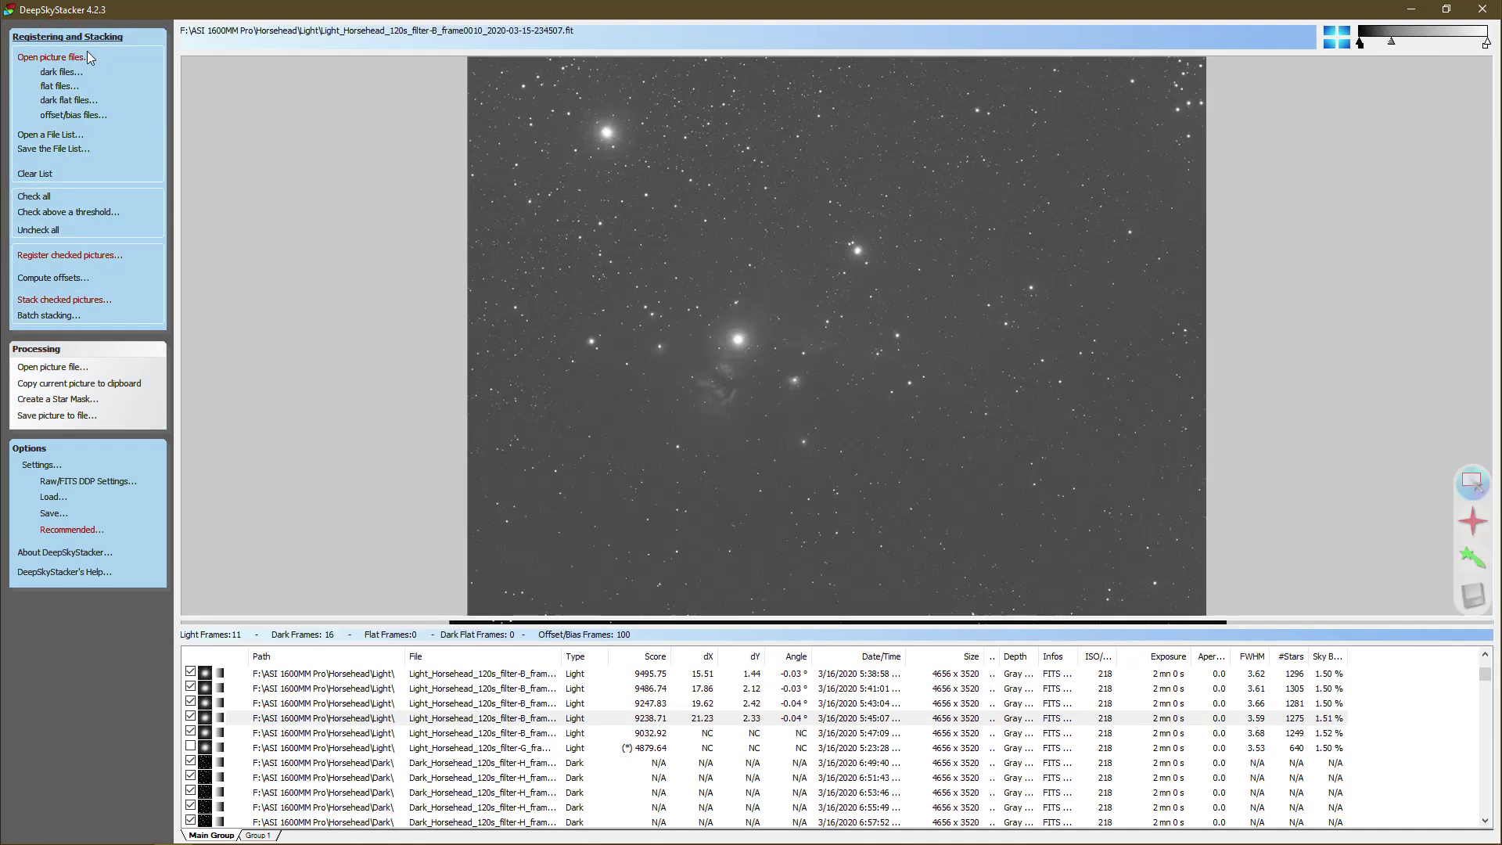
{"action": "left_click", "coordinate": [371, 674]}
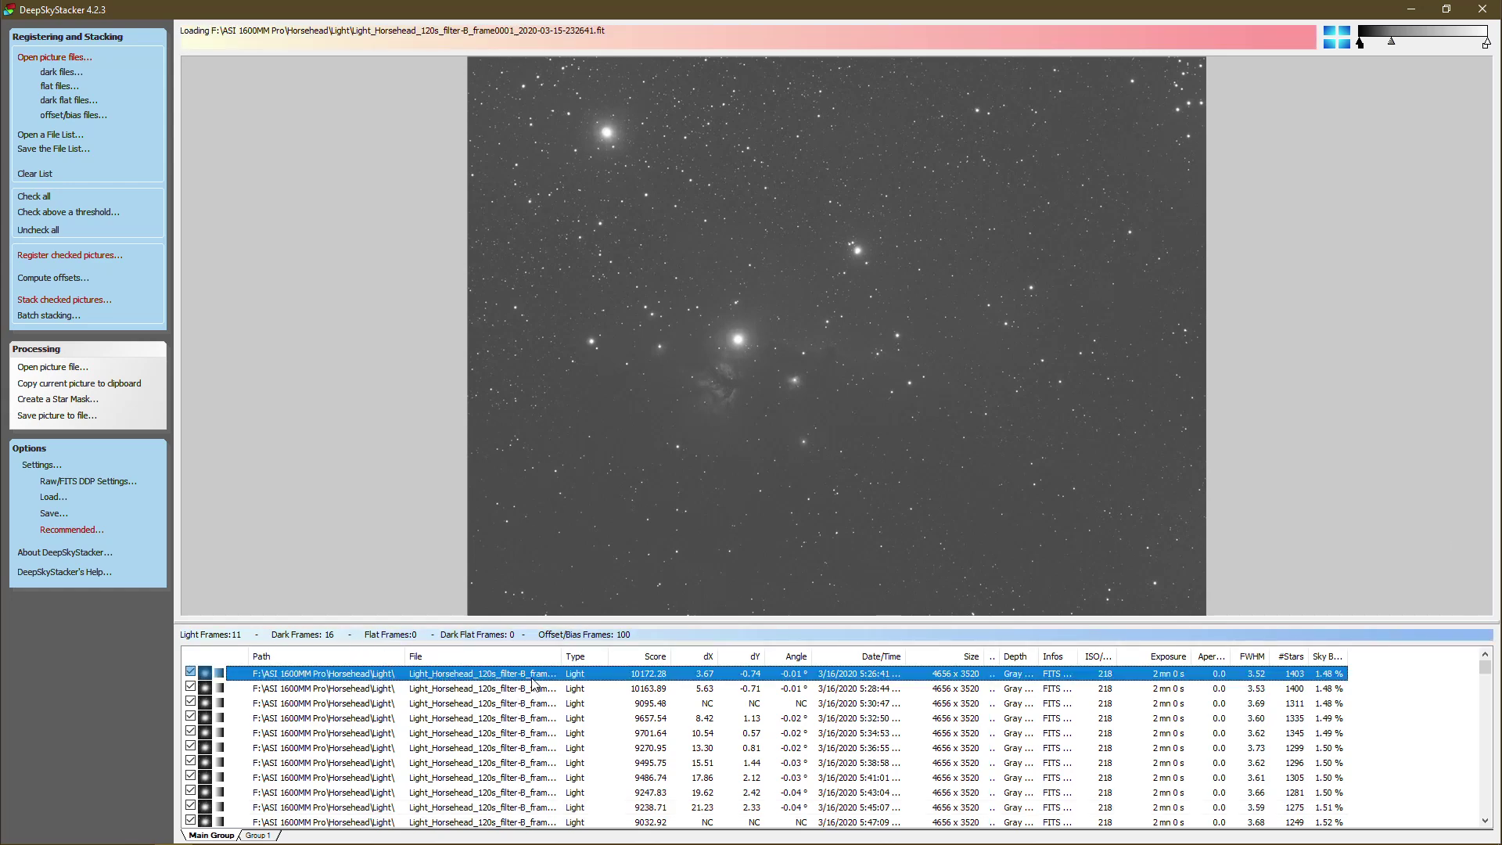
{"action": "scroll", "coordinate": [535, 708], "scroll_direction": "down", "scroll_amount": 1}
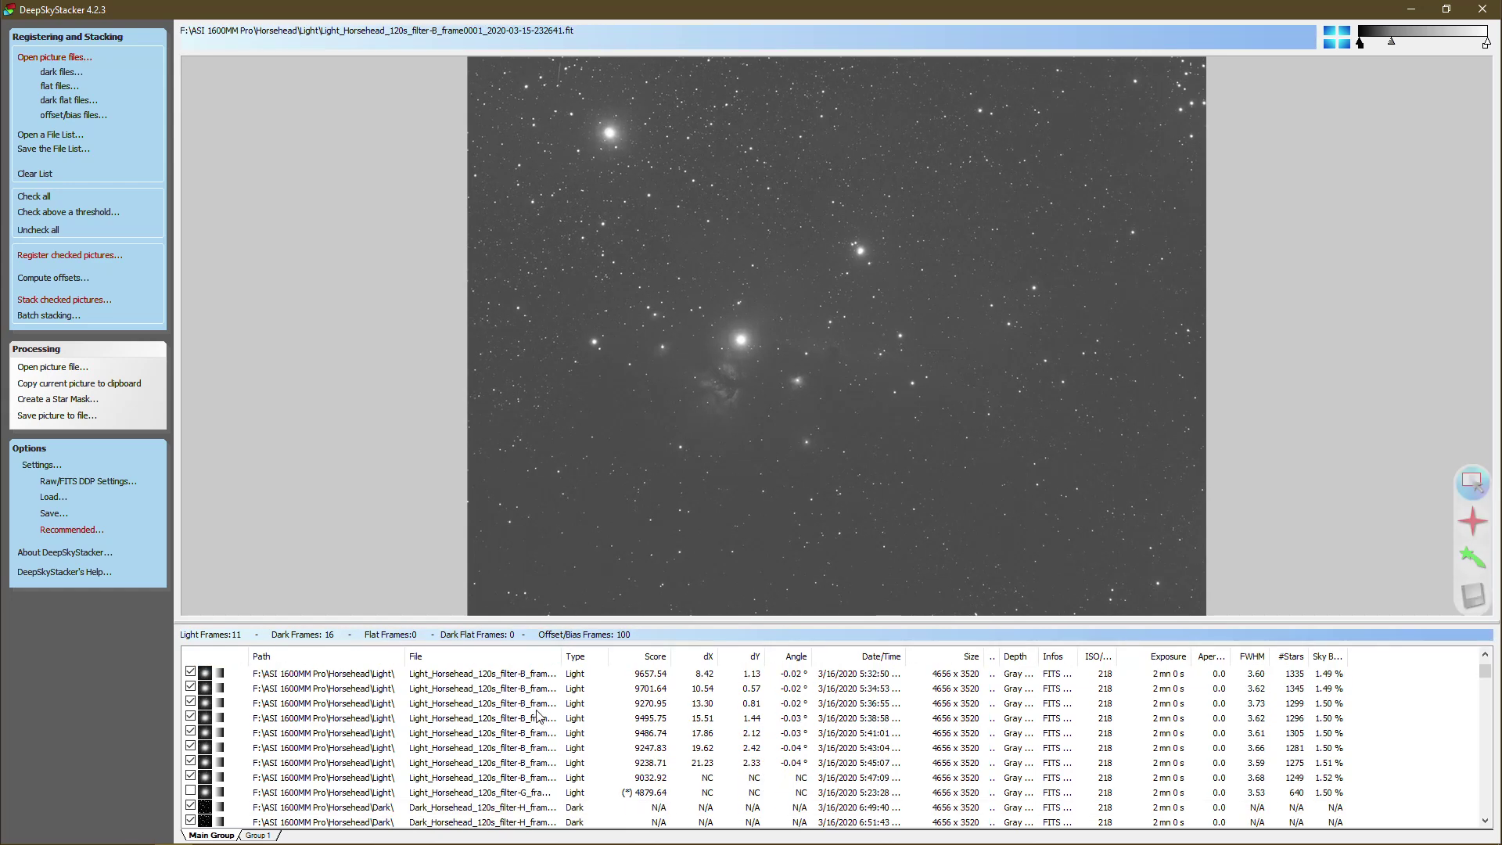
{"action": "left_click", "coordinate": [543, 779], "text": "shift"}
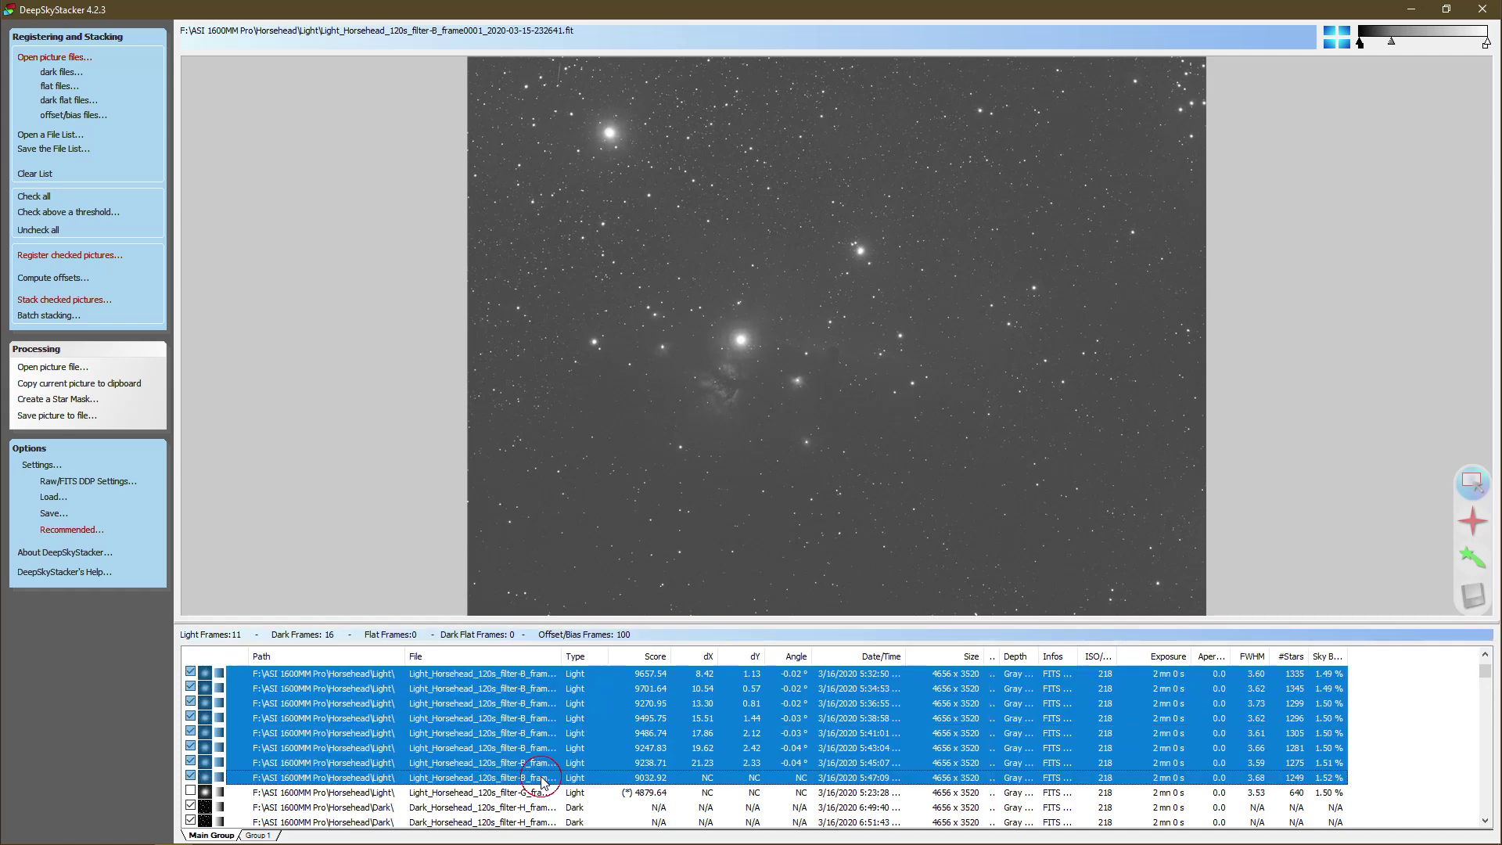
{"action": "scroll", "coordinate": [546, 763], "scroll_direction": "up", "scroll_amount": 1}
{"action": "scroll", "coordinate": [483, 706], "scroll_direction": "down", "scroll_amount": 3}
{"action": "scroll", "coordinate": [501, 709], "scroll_direction": "up", "scroll_amount": 3}
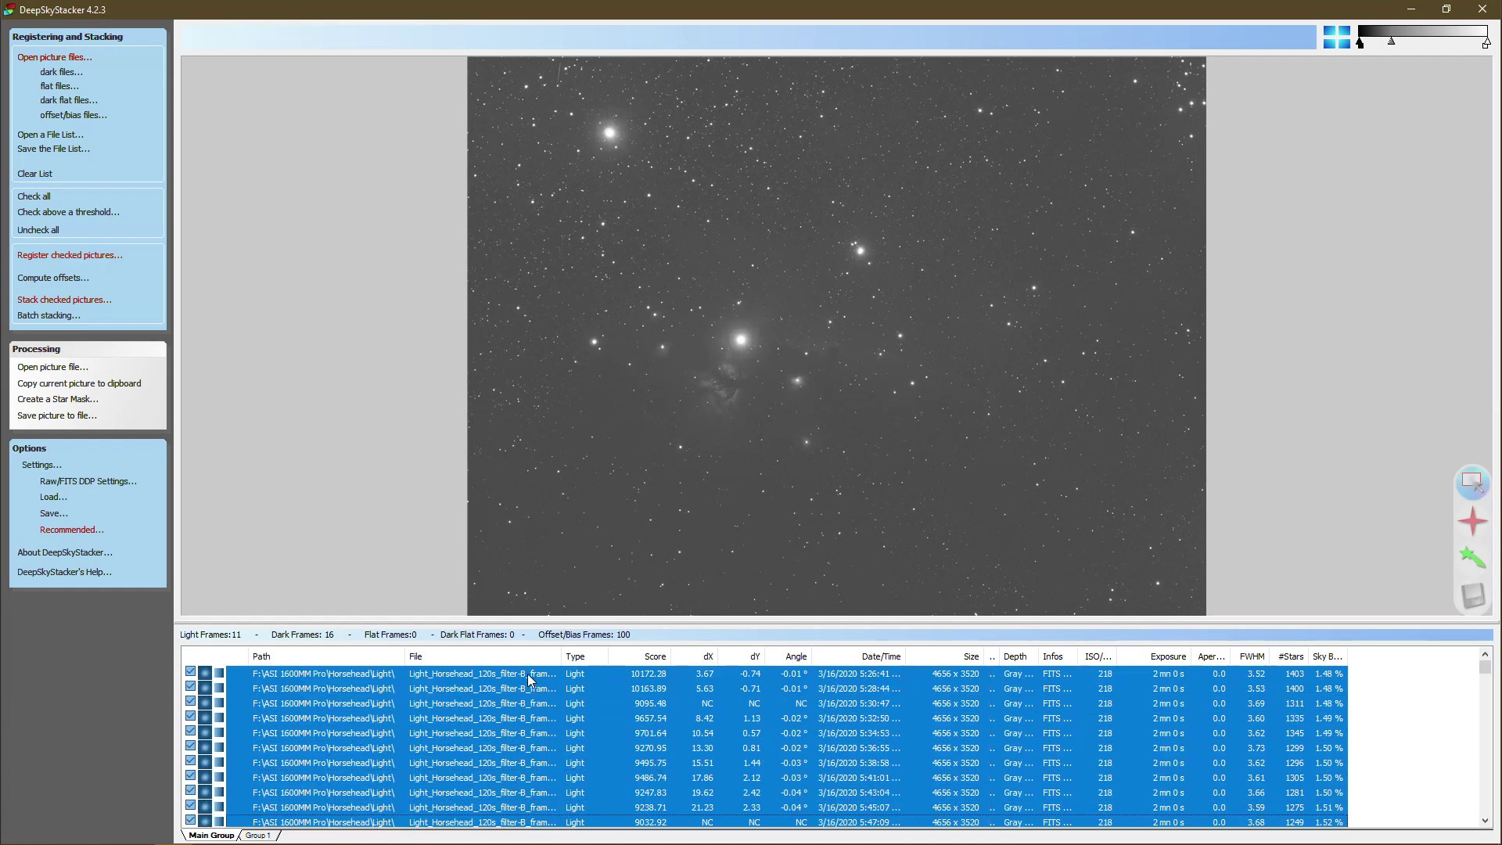
{"action": "right_click", "coordinate": [474, 704]}
{"action": "left_click", "coordinate": [538, 623]}
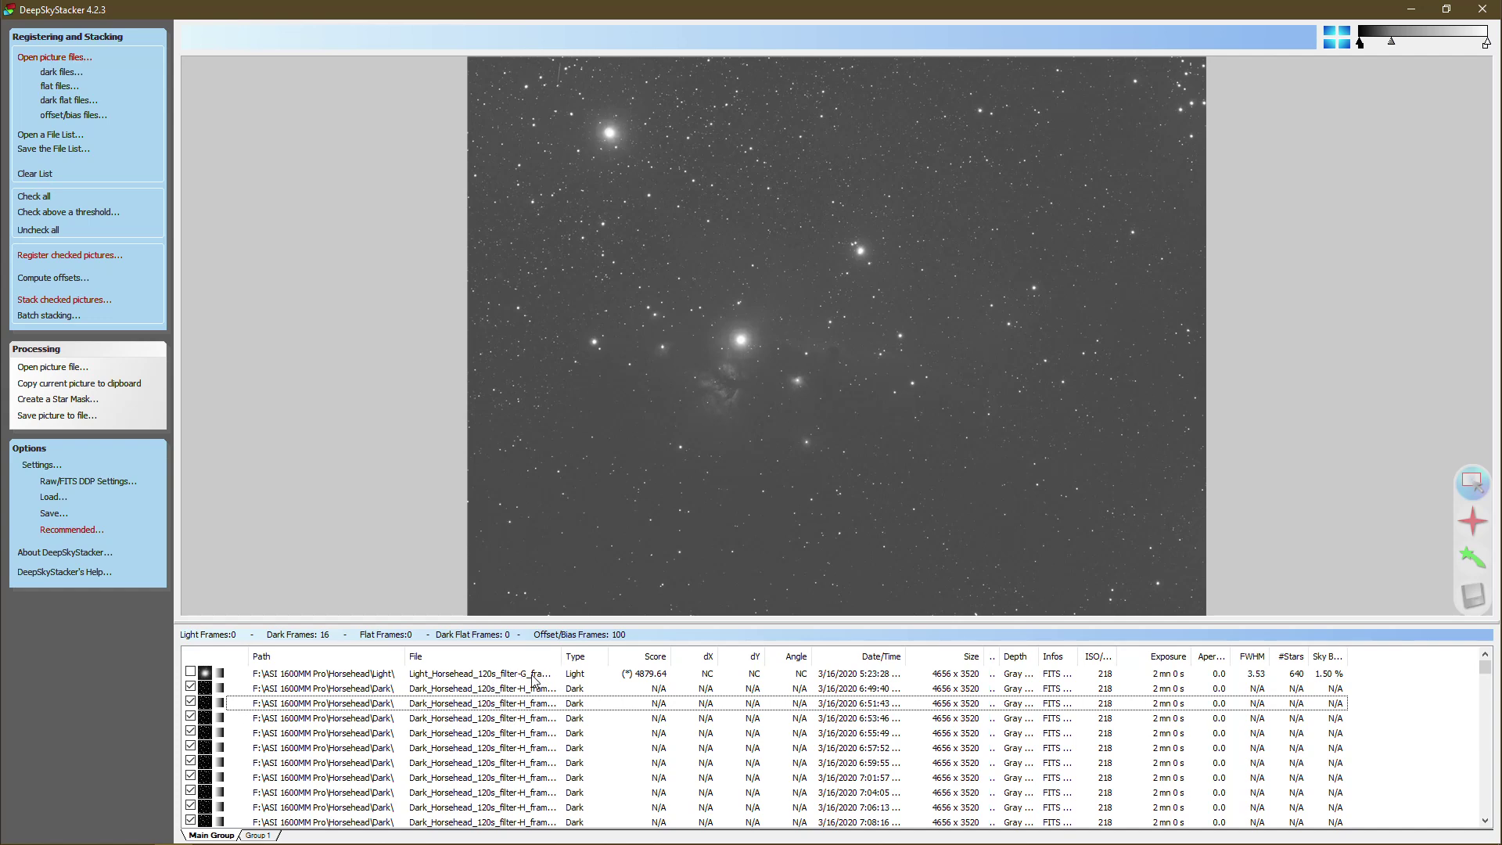
{"action": "left_click", "coordinate": [533, 677]}
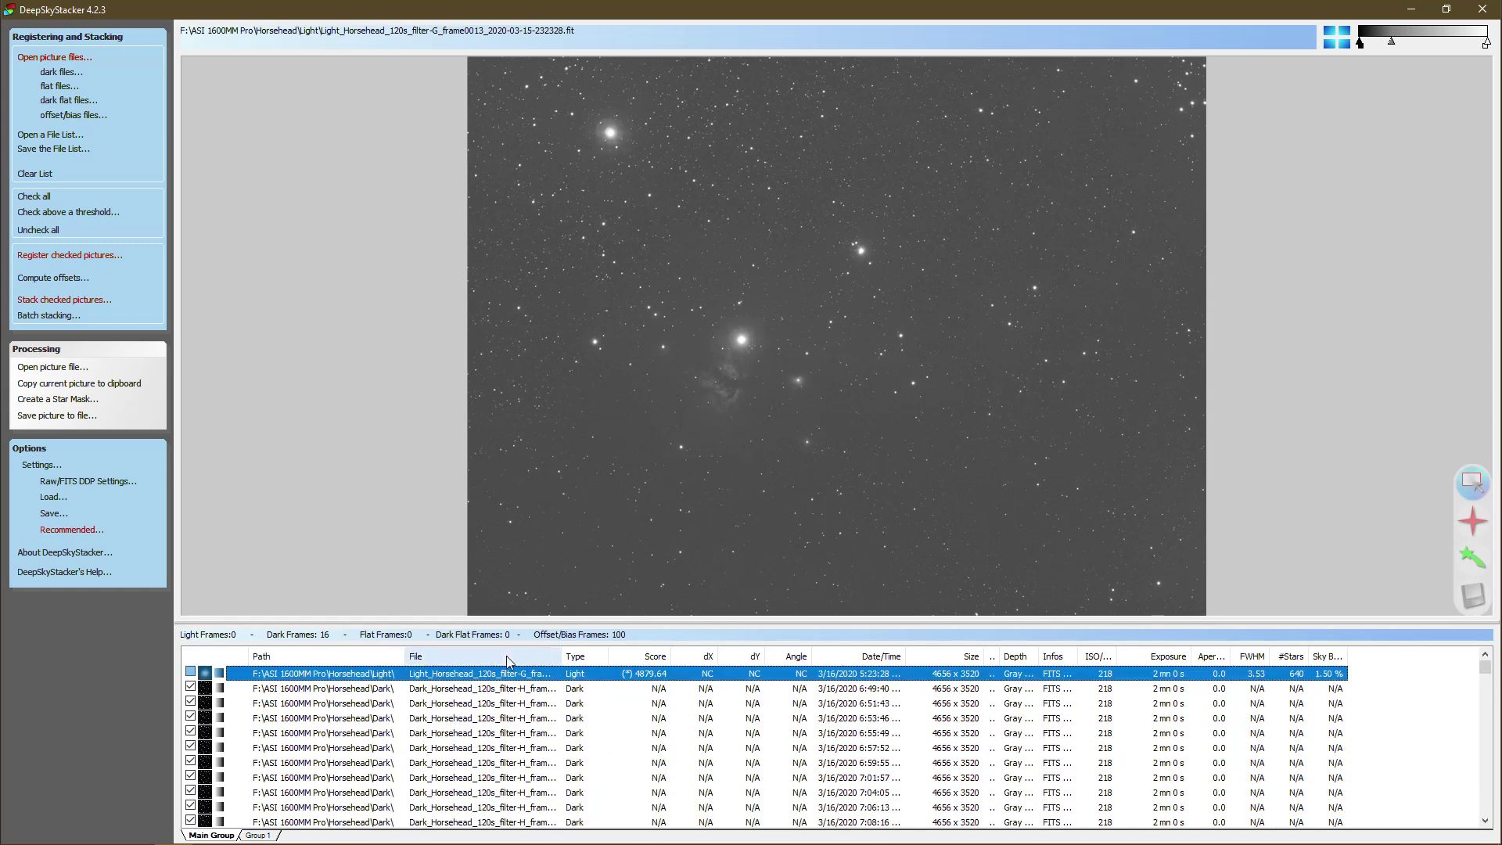
Load the 120s filter-G light frames 0001 through 0013 from the Light folder and preview frame 0001.
{"action": "left_click", "coordinate": [72, 59]}
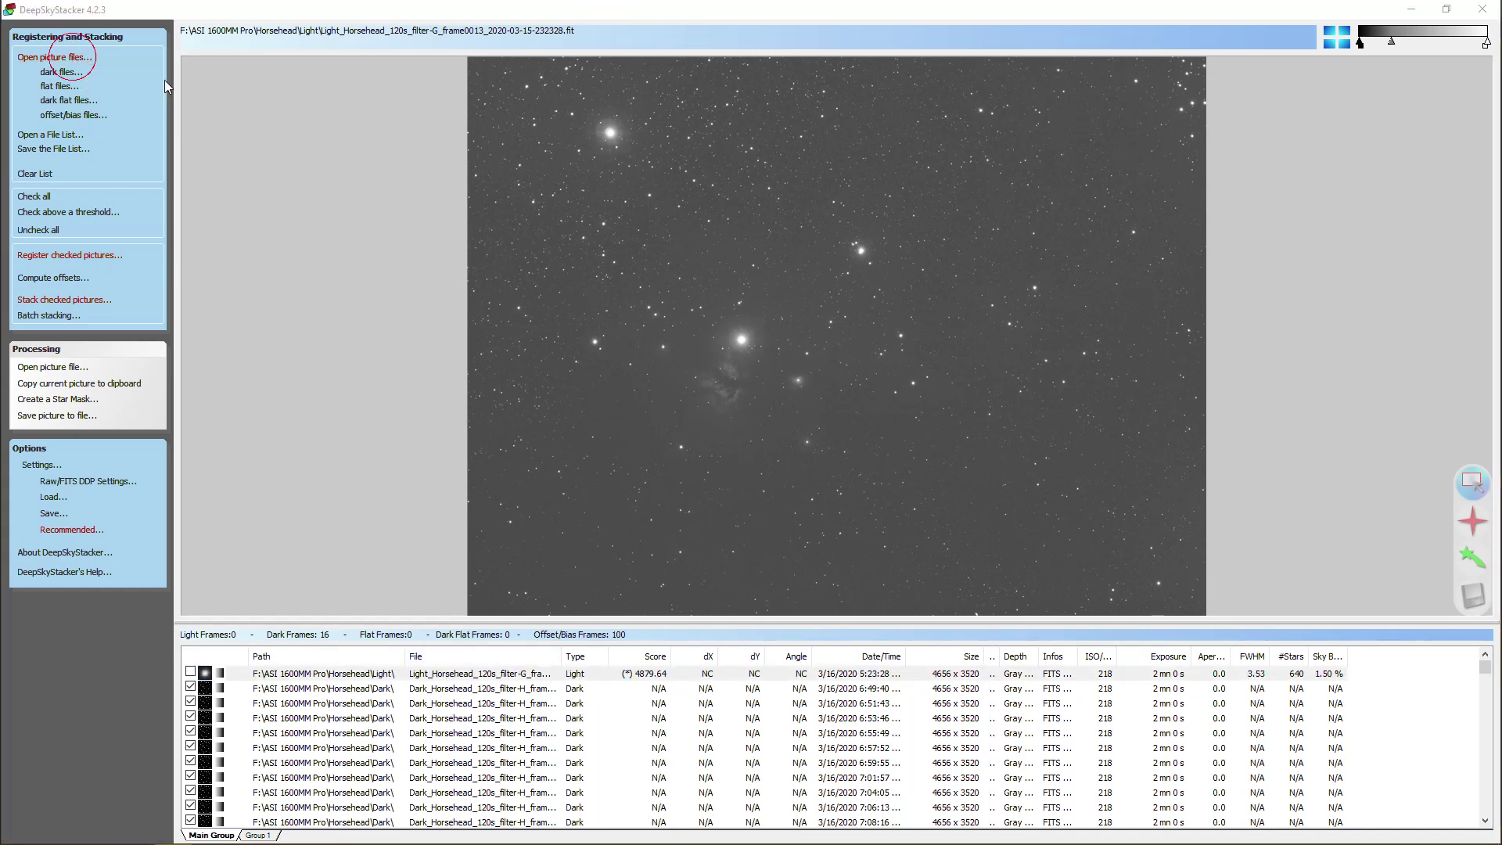
{"action": "left_click", "coordinate": [520, 272]}
{"action": "scroll", "coordinate": [536, 278], "scroll_direction": "down", "scroll_amount": 1}
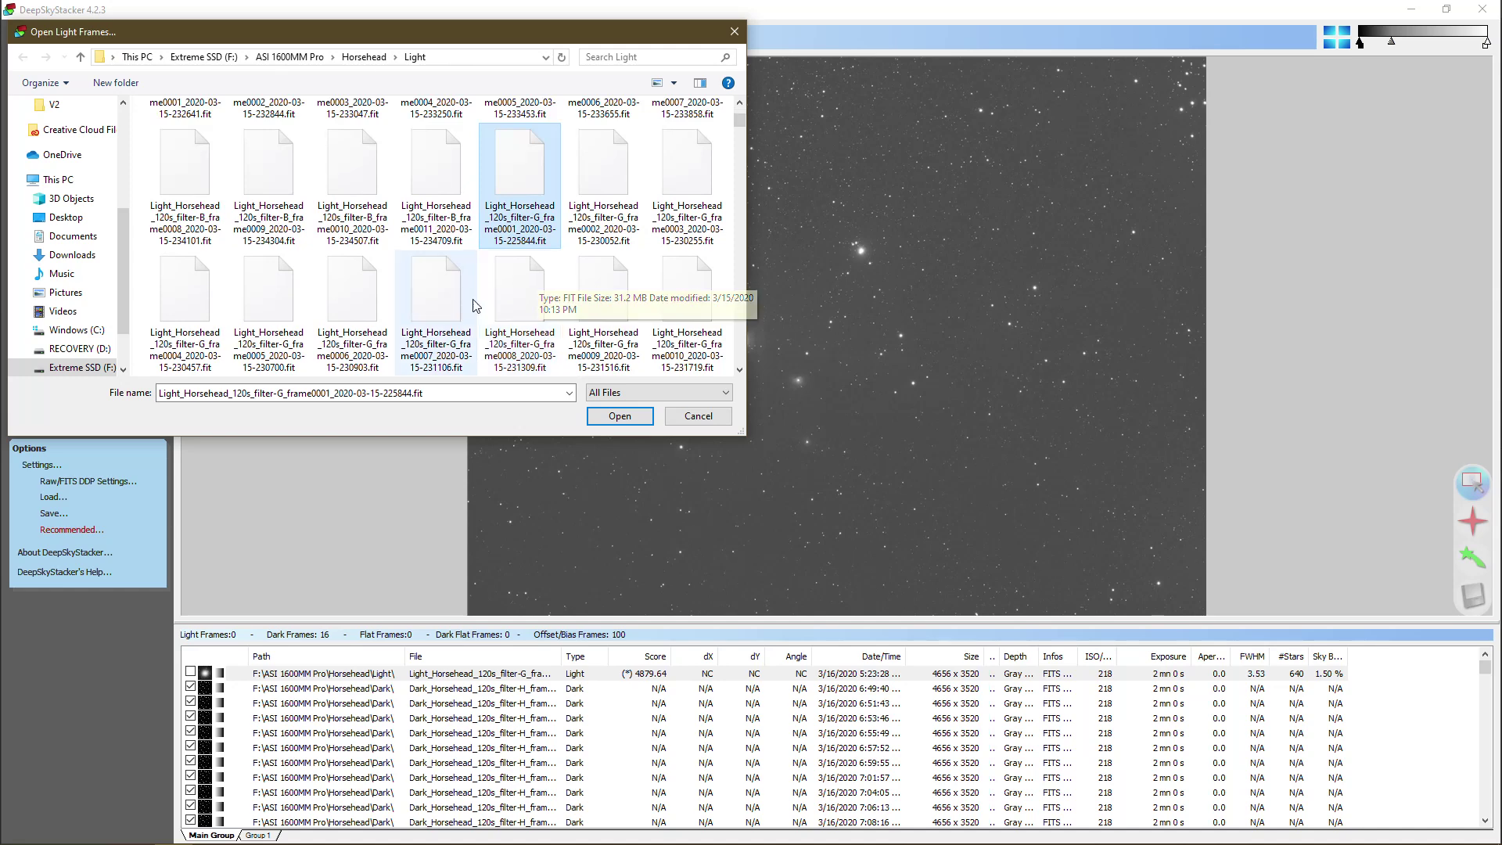
{"action": "scroll", "coordinate": [598, 297], "scroll_direction": "down", "scroll_amount": 1}
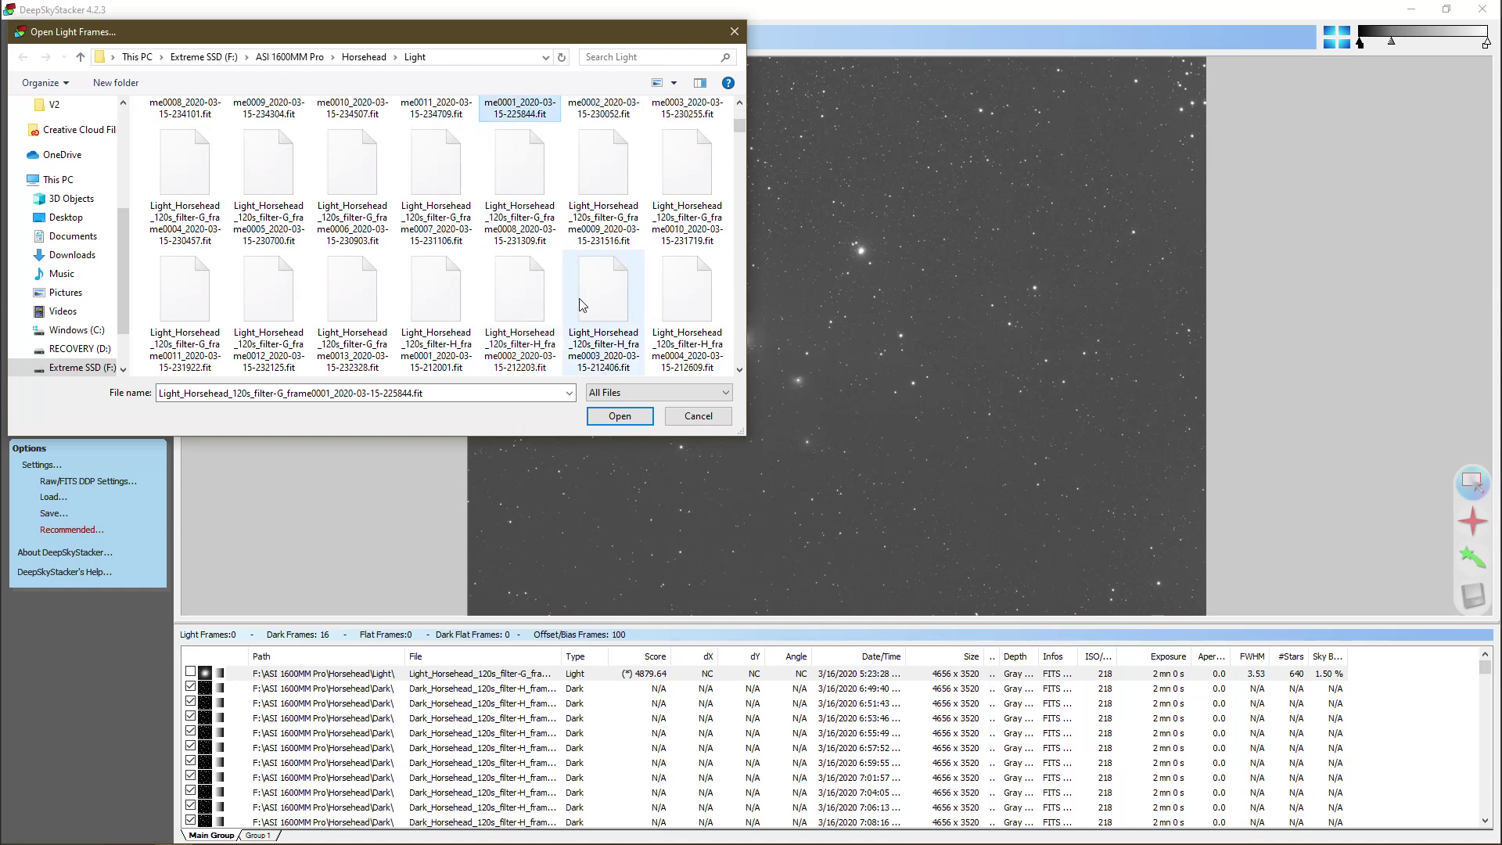
{"action": "left_click", "coordinate": [349, 297], "text": "shift"}
{"action": "left_click", "coordinate": [620, 415]}
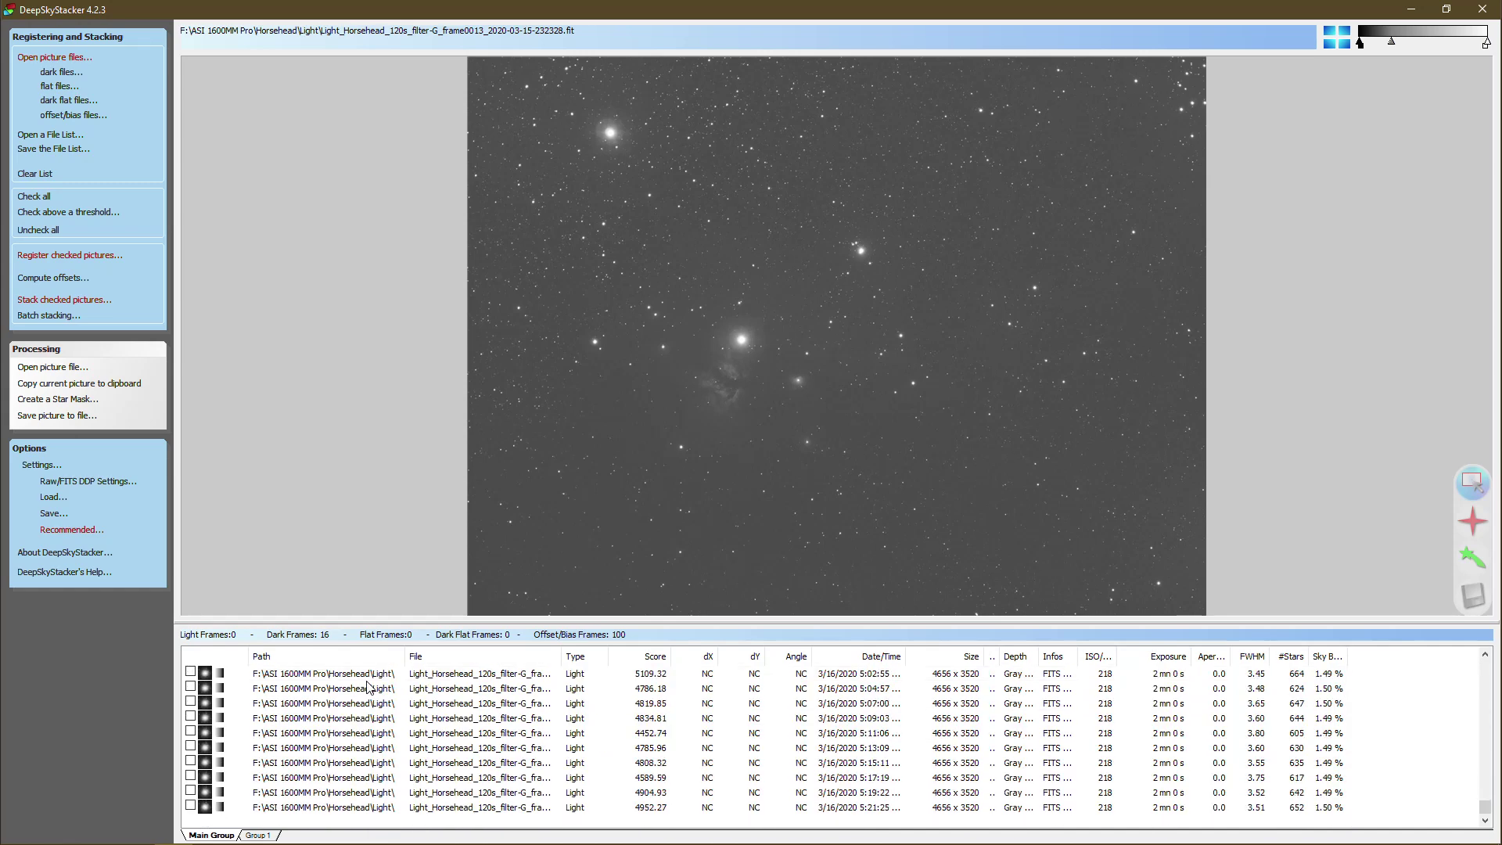
{"action": "left_click", "coordinate": [309, 778]}
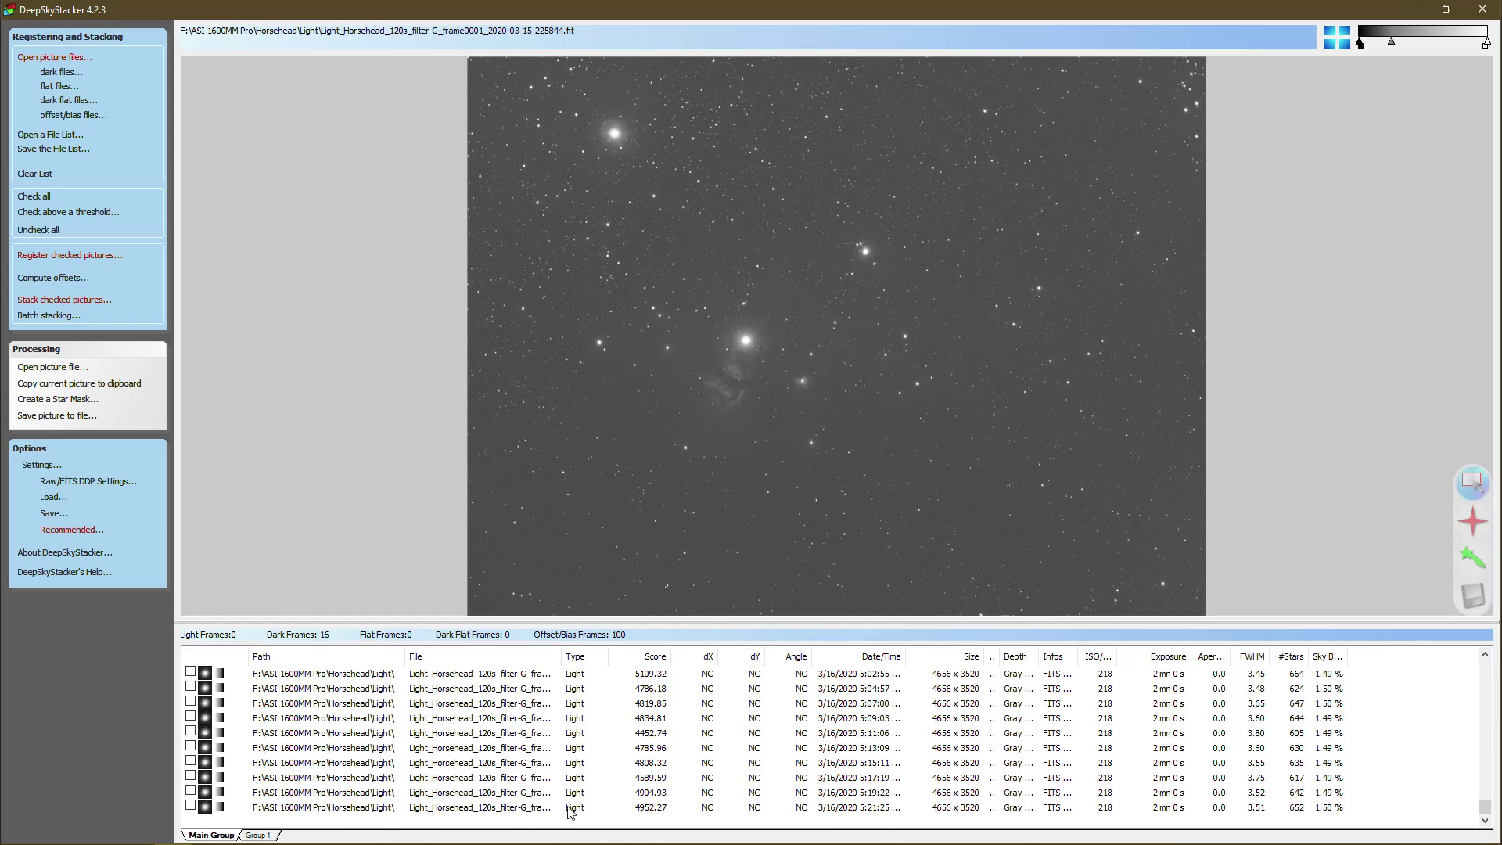
Check all loaded filter-G light frames for stacking and preview the filter-G reference frame 0013, leaving it unchecked.
{"action": "key", "text": "ctrl+a"}
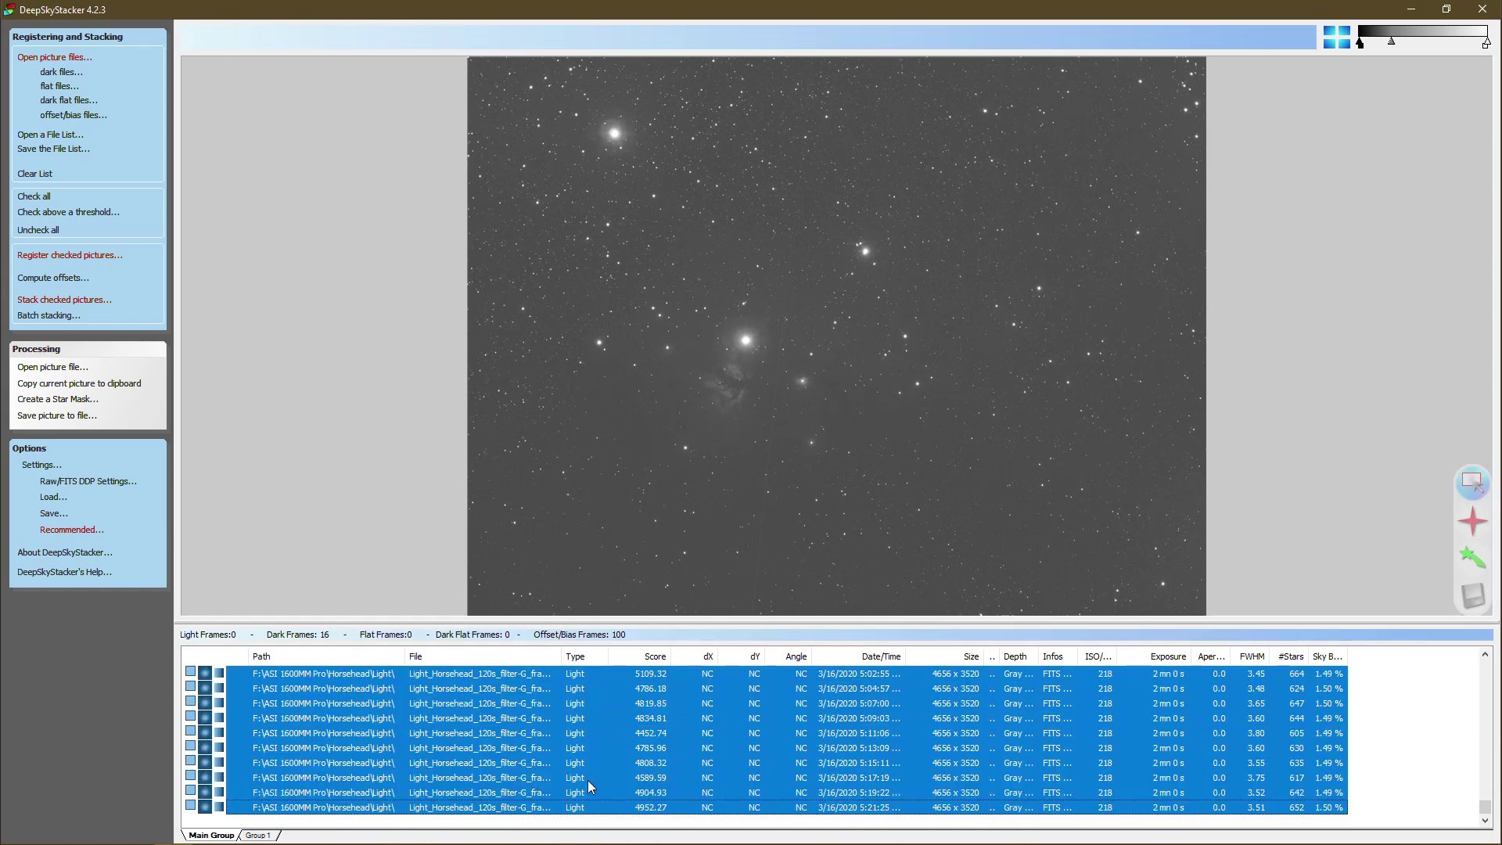
{"action": "right_click", "coordinate": [435, 736]}
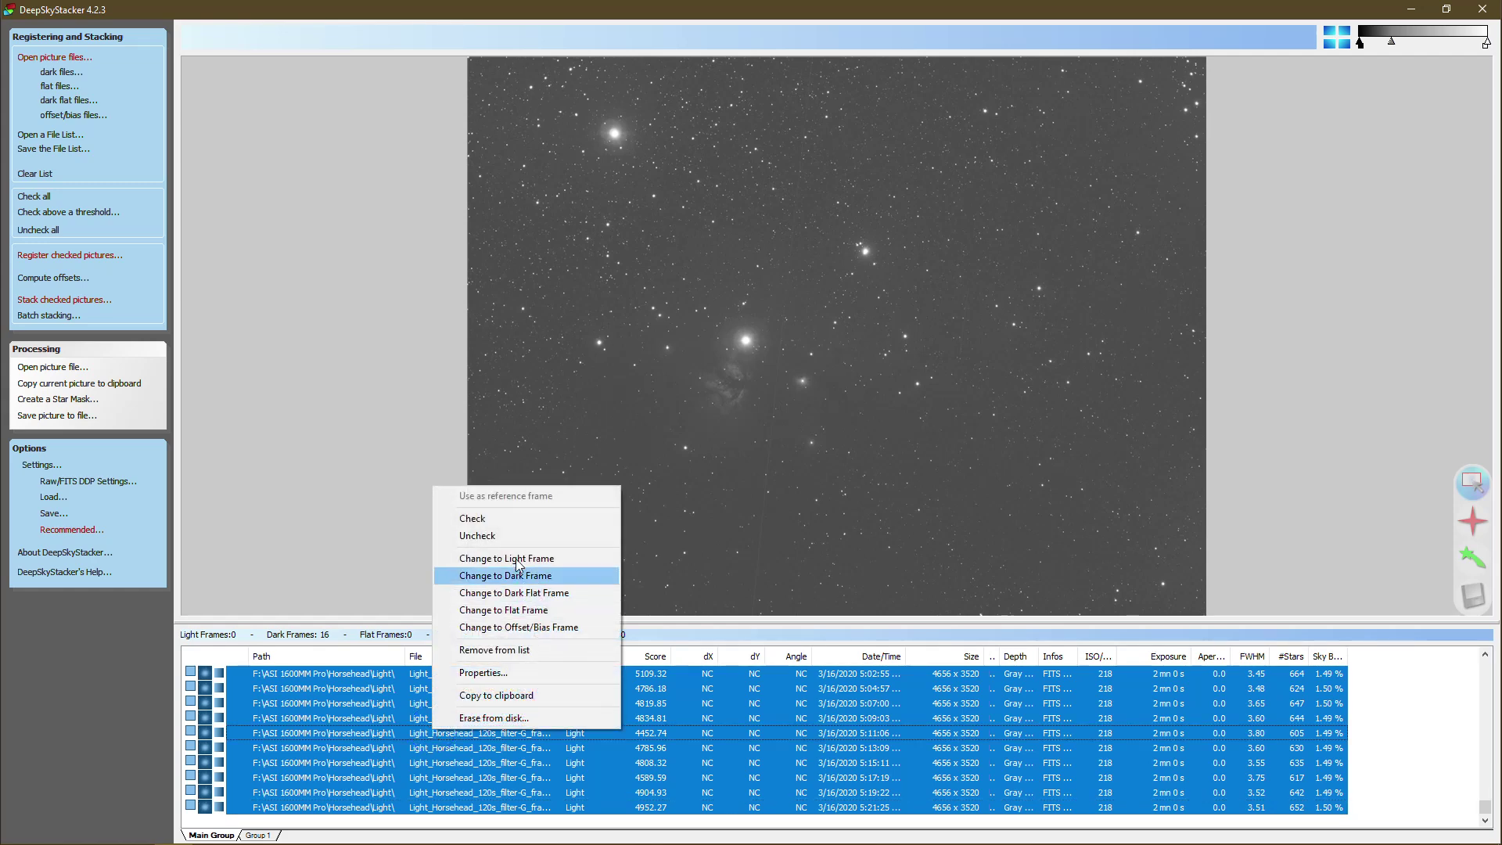
{"action": "left_click", "coordinate": [479, 517]}
{"action": "scroll", "coordinate": [487, 733], "scroll_direction": "up", "scroll_amount": 20}
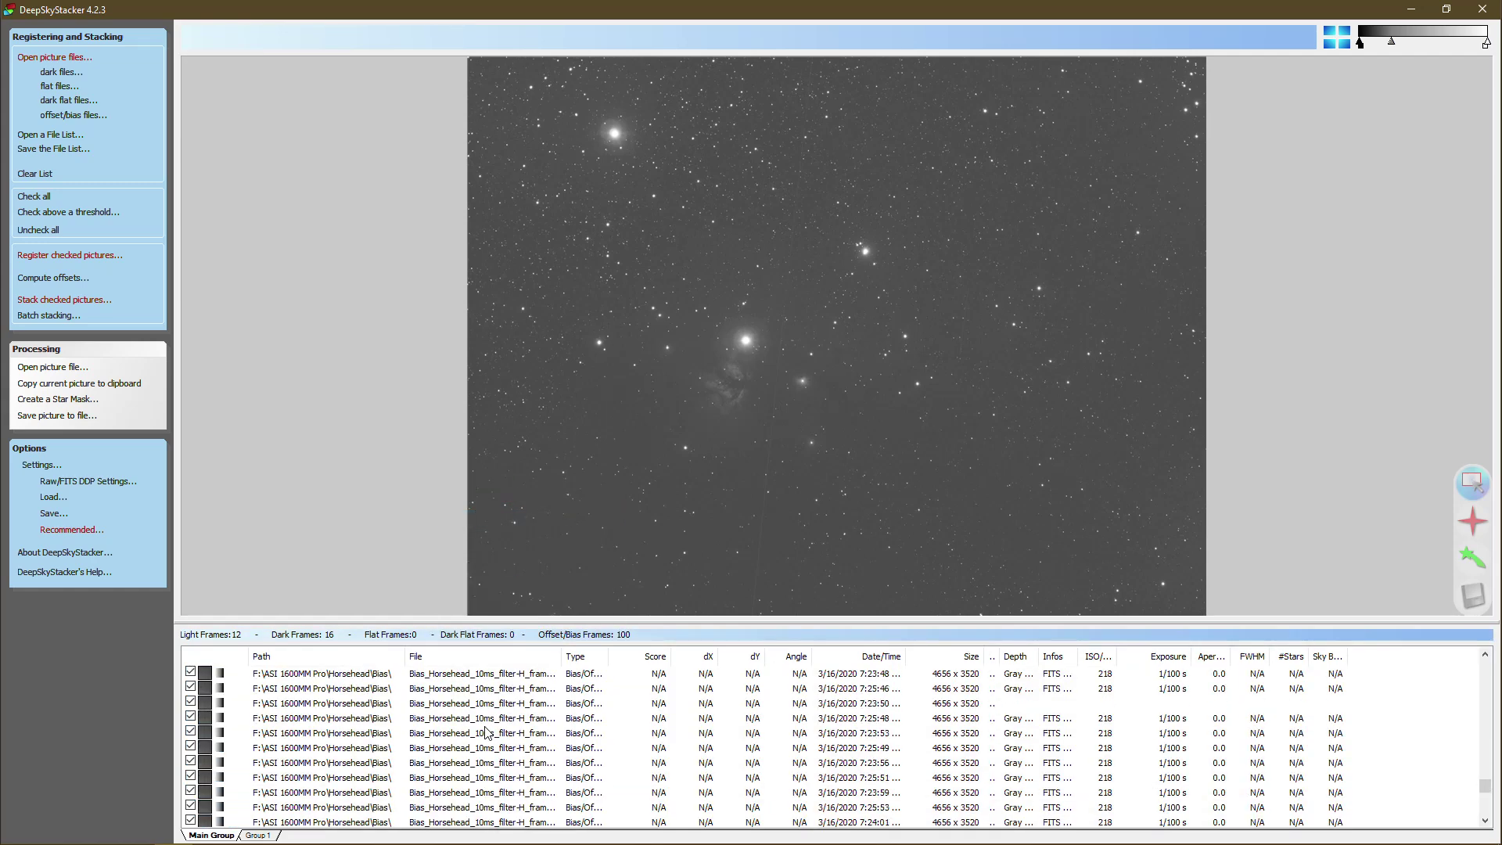
{"action": "scroll", "coordinate": [490, 740], "scroll_direction": "up", "scroll_amount": 10}
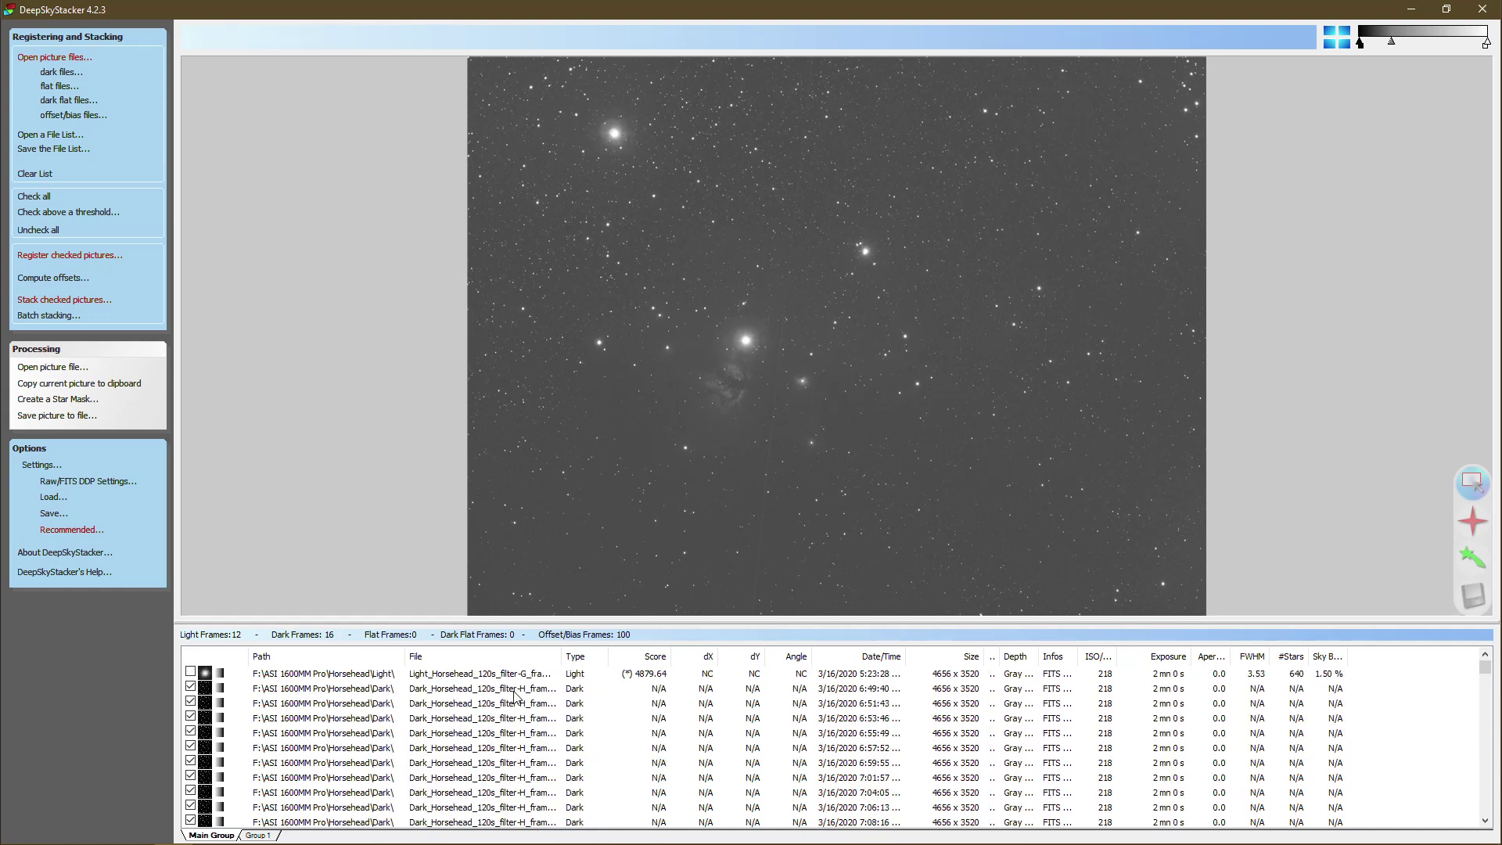
{"action": "left_click", "coordinate": [493, 673]}
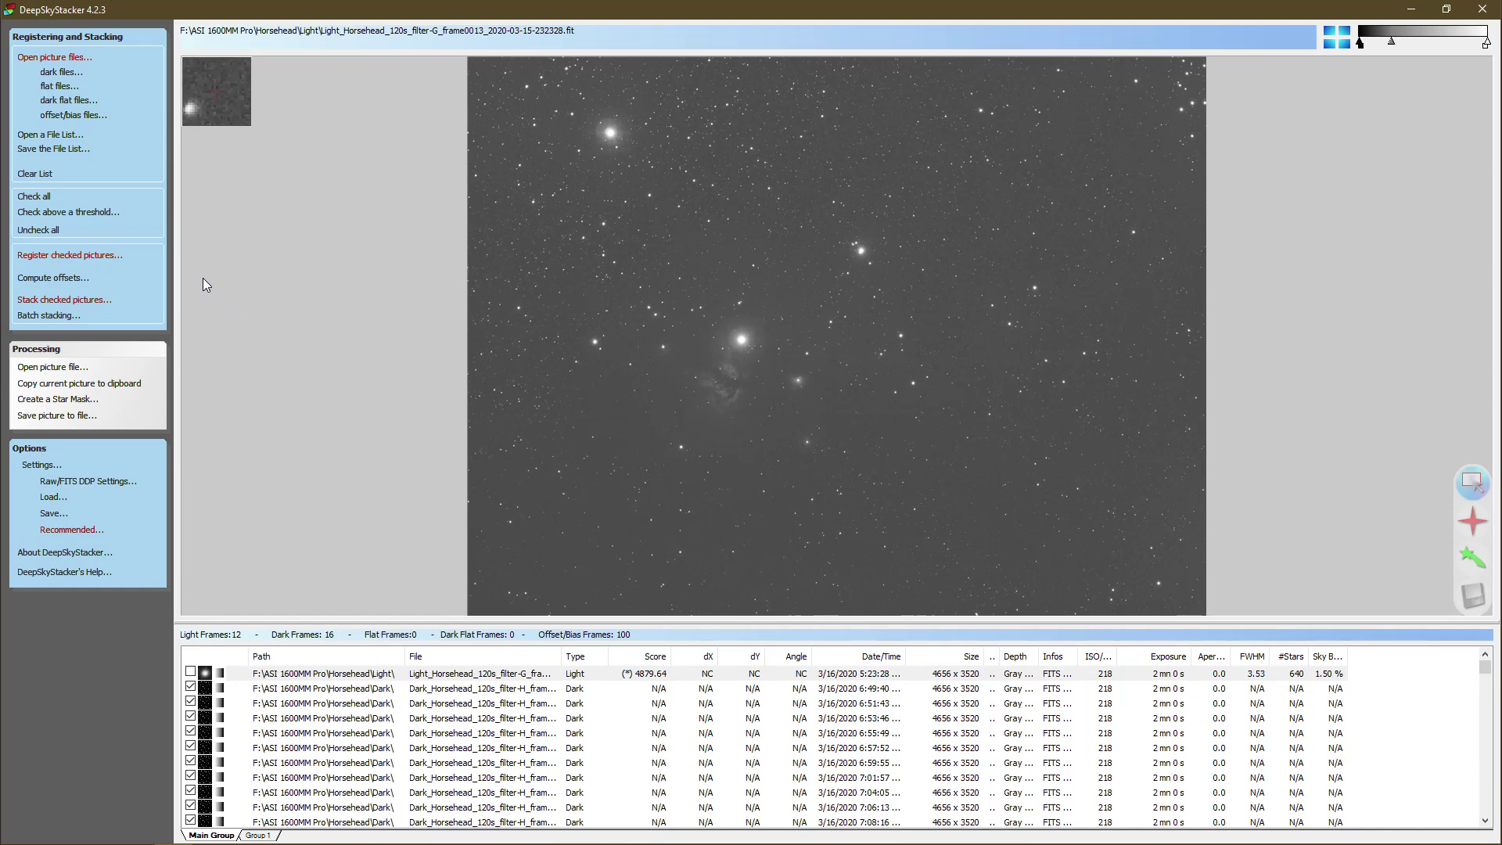
Review the recommended settings, then register the checked green frames and stack the best 90%, accepting the listed stacking steps.
{"action": "left_click", "coordinate": [107, 261]}
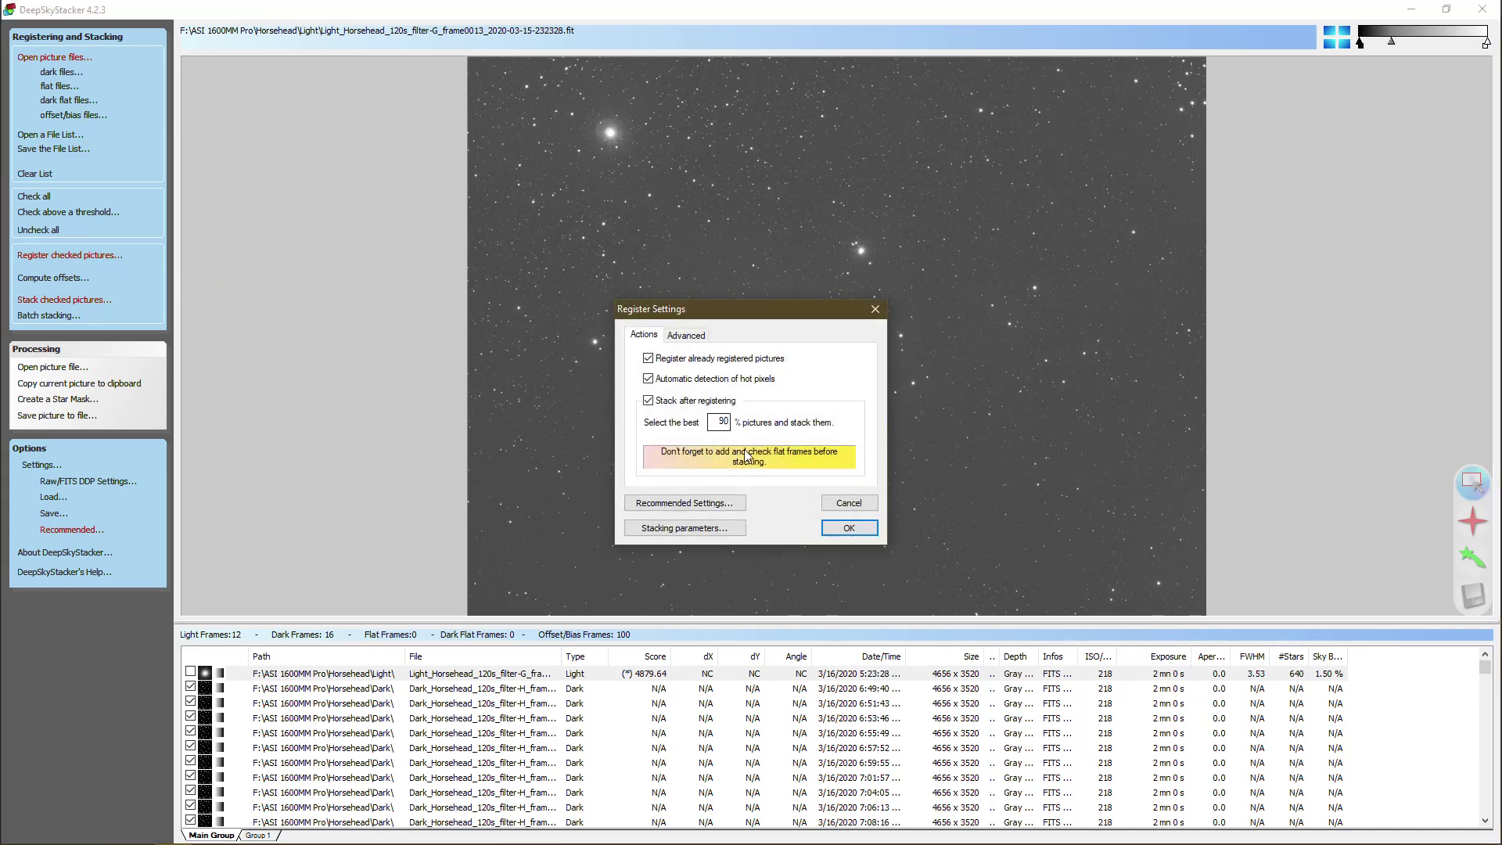
{"action": "left_click", "coordinate": [717, 499]}
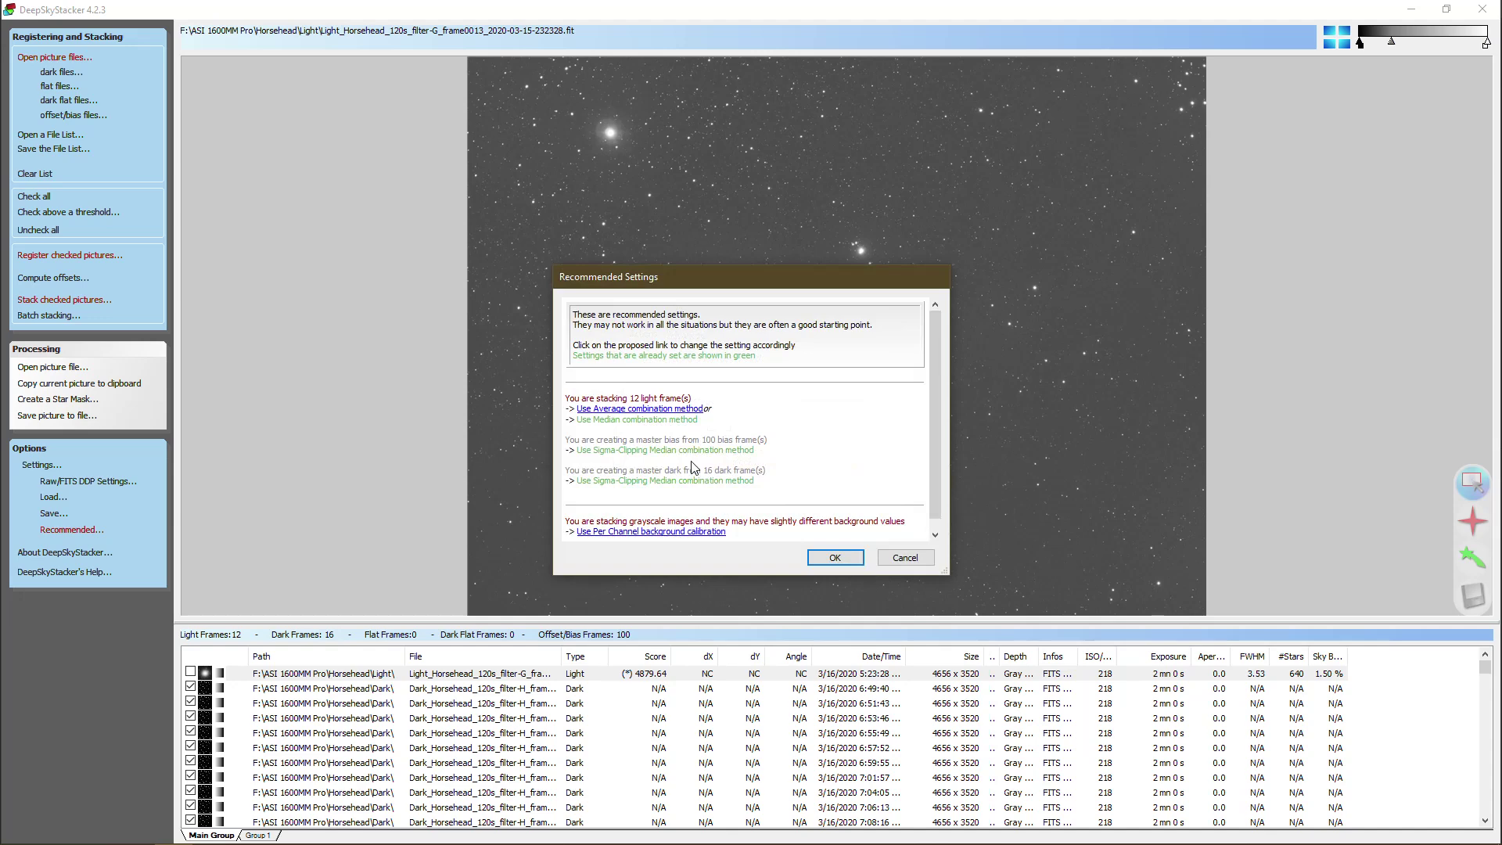
{"action": "scroll", "coordinate": [694, 472], "scroll_direction": "down", "scroll_amount": 1}
{"action": "left_click", "coordinate": [863, 558]}
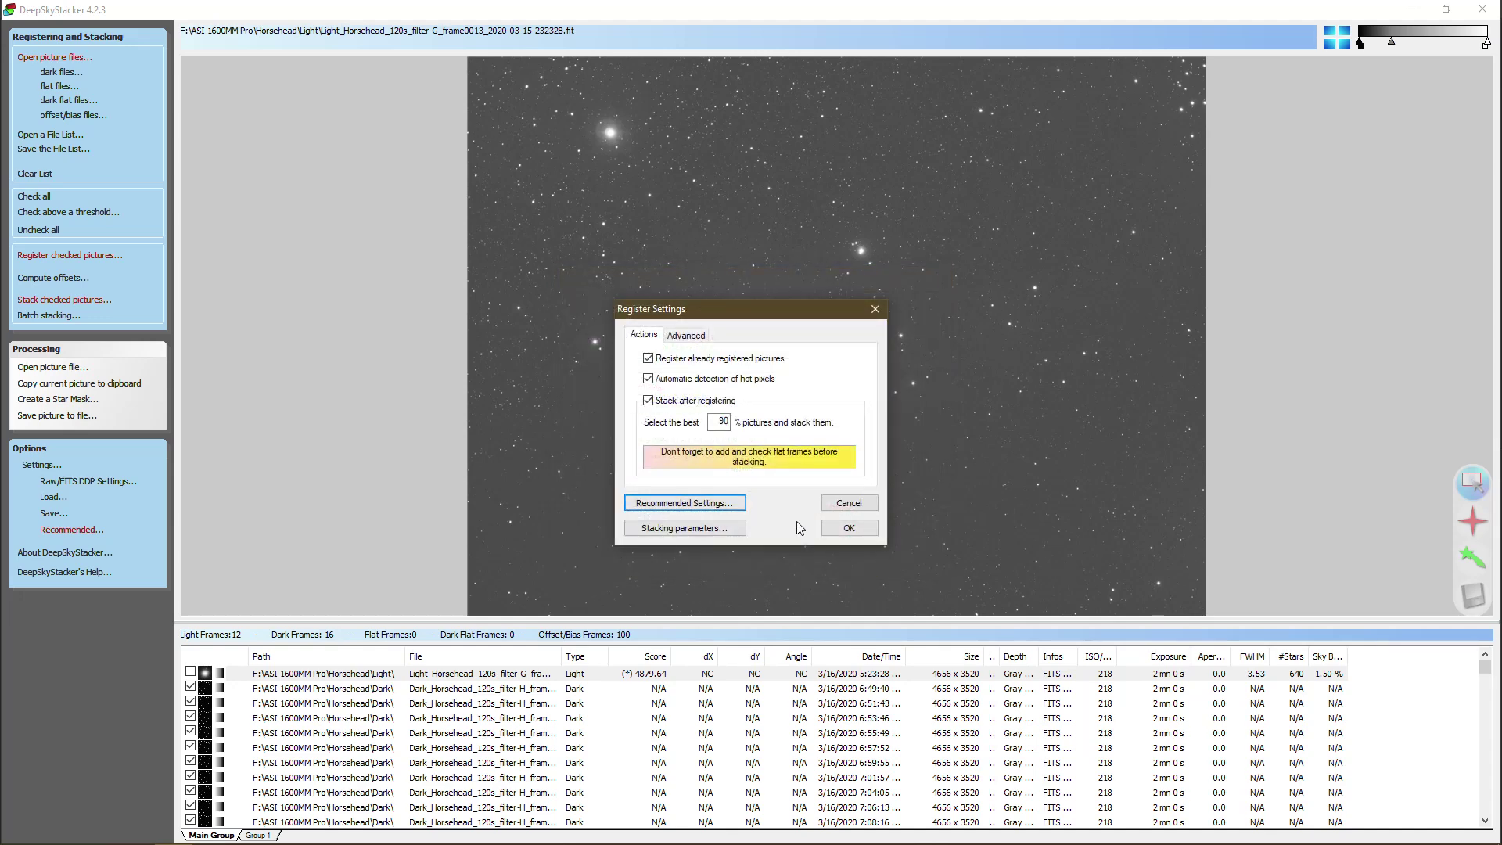
{"action": "left_click", "coordinate": [855, 534]}
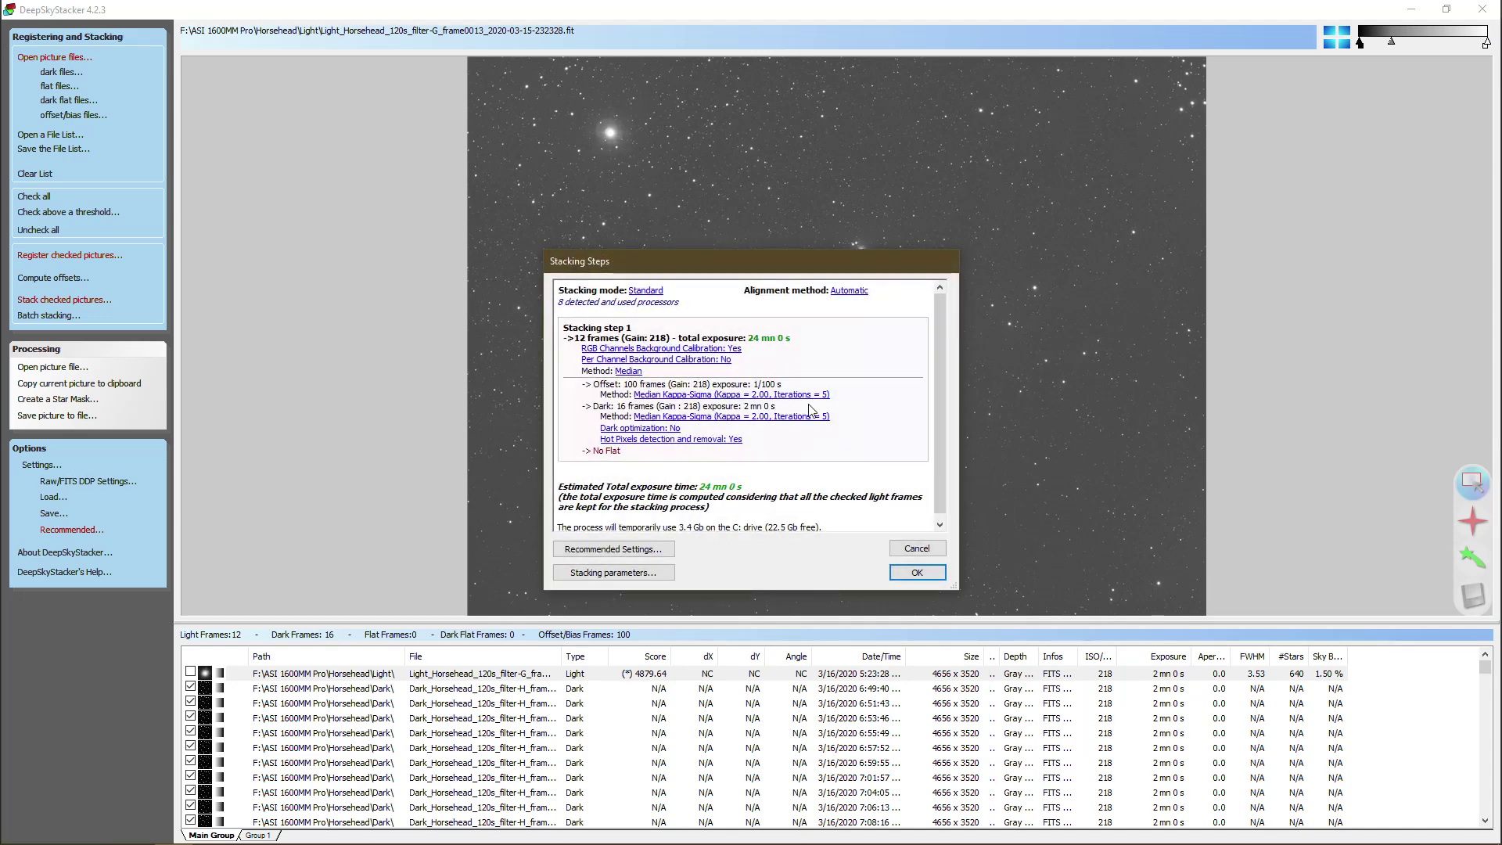
{"action": "left_click", "coordinate": [917, 573]}
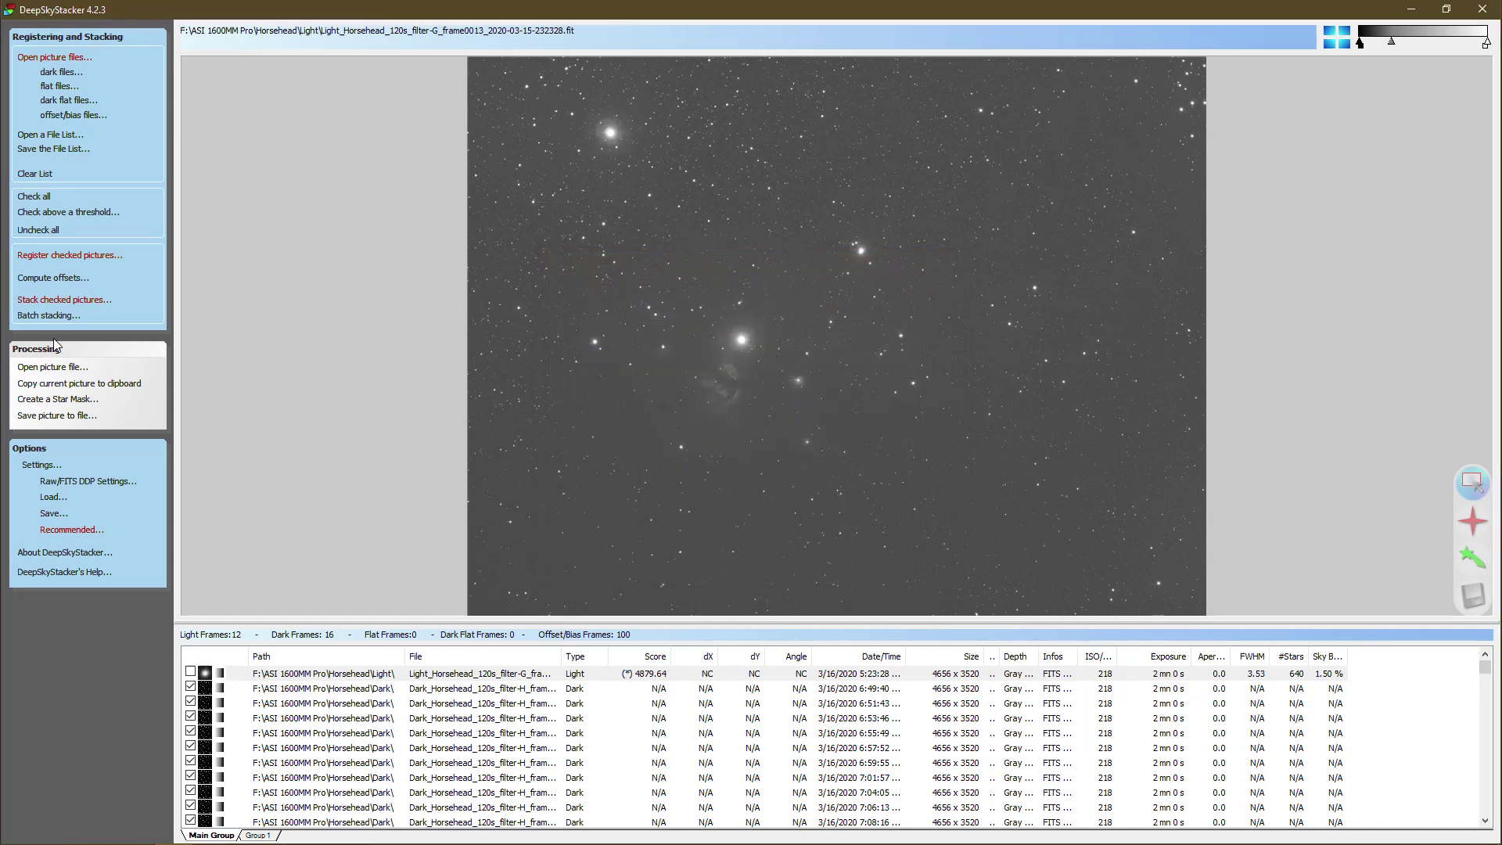
View the stacked green result, set up a save of it named Green in the V2 folder, and cancel it.
{"action": "left_click", "coordinate": [47, 346]}
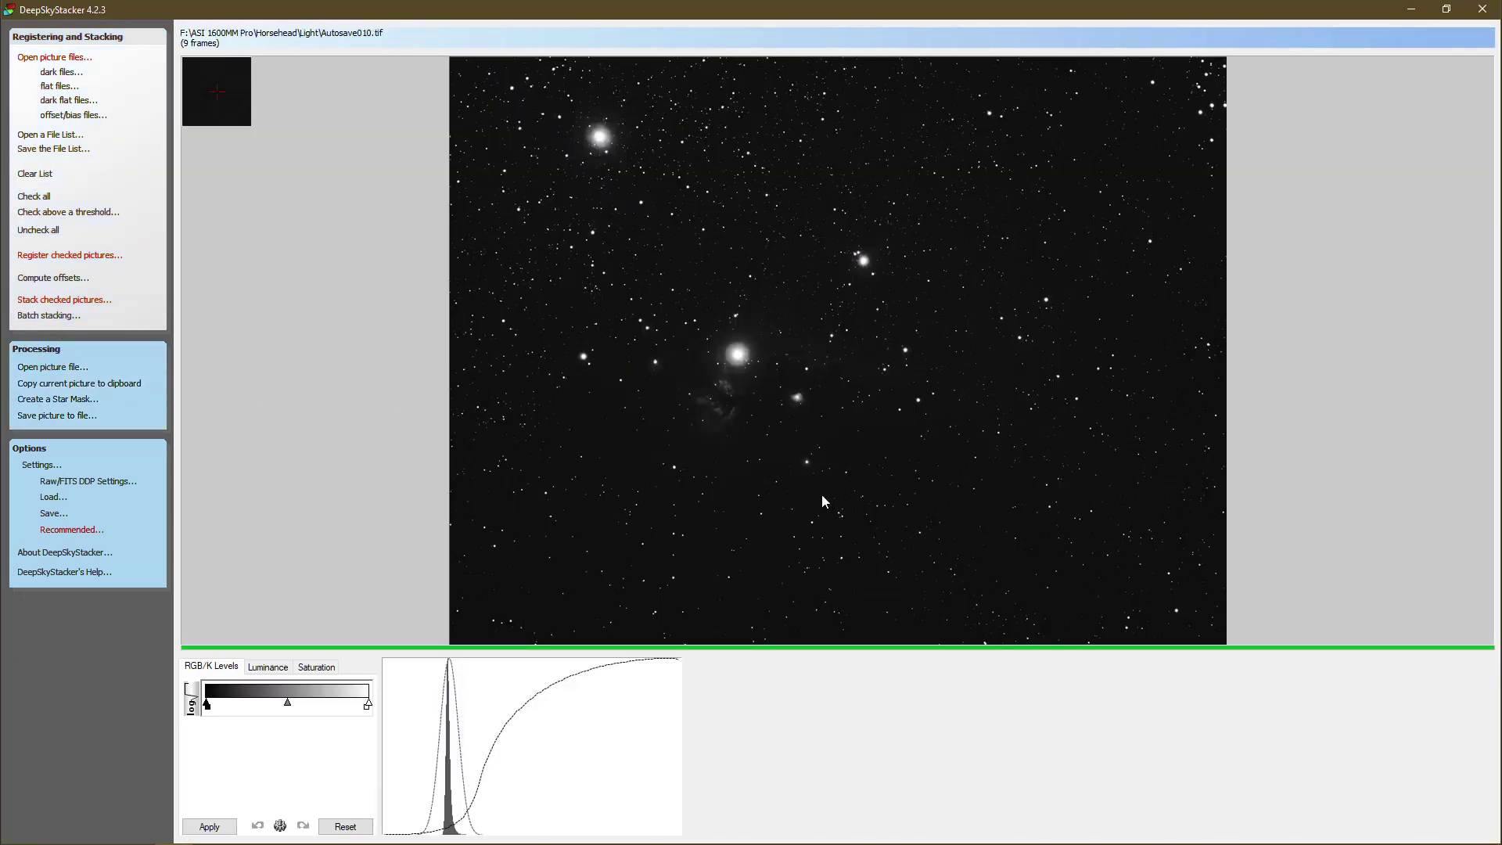
{"action": "left_click", "coordinate": [58, 416]}
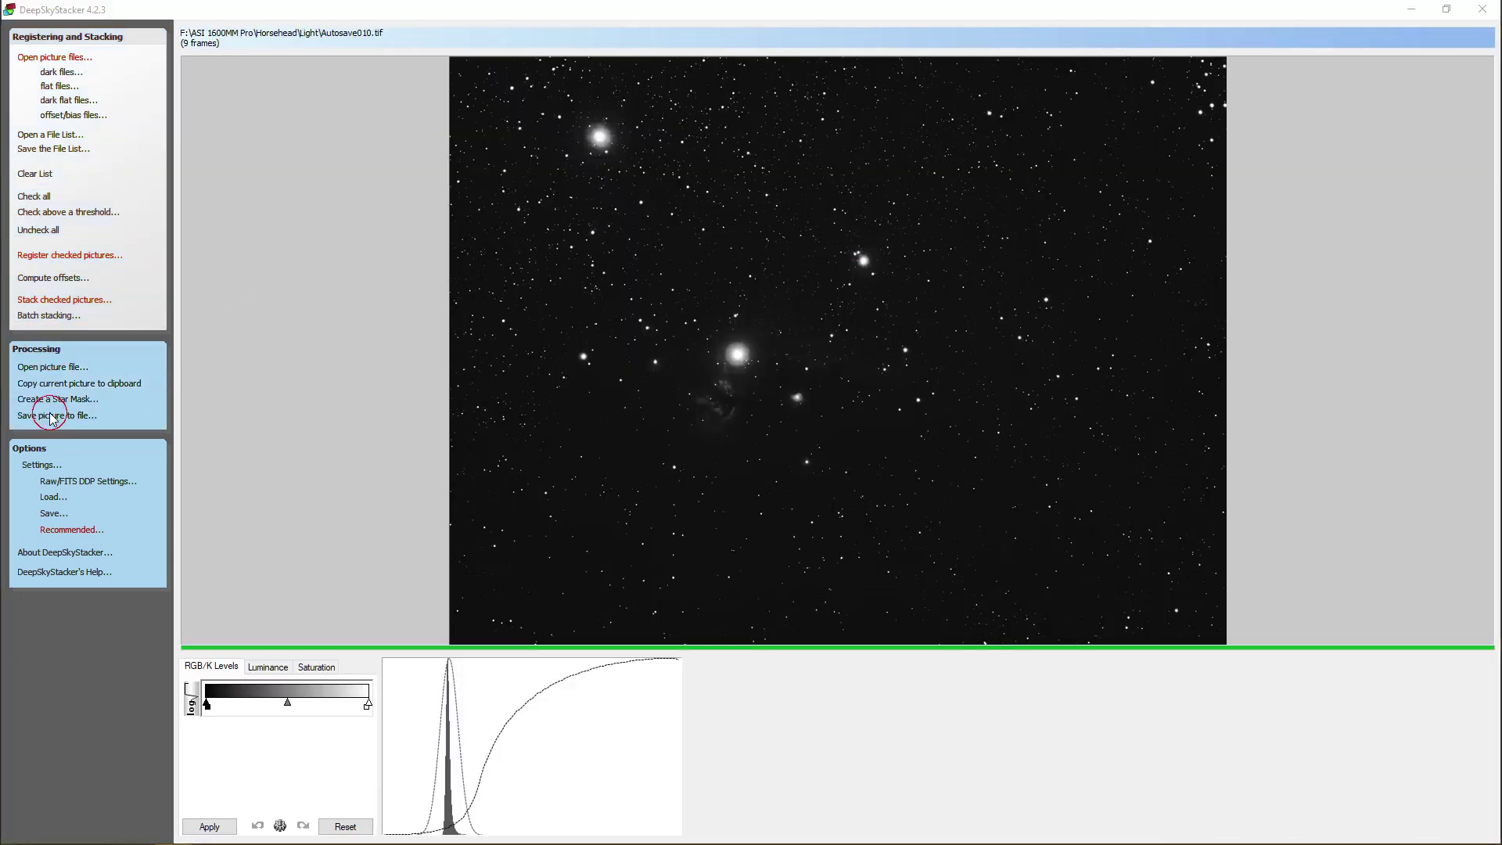
{"action": "type", "text": "Green"}
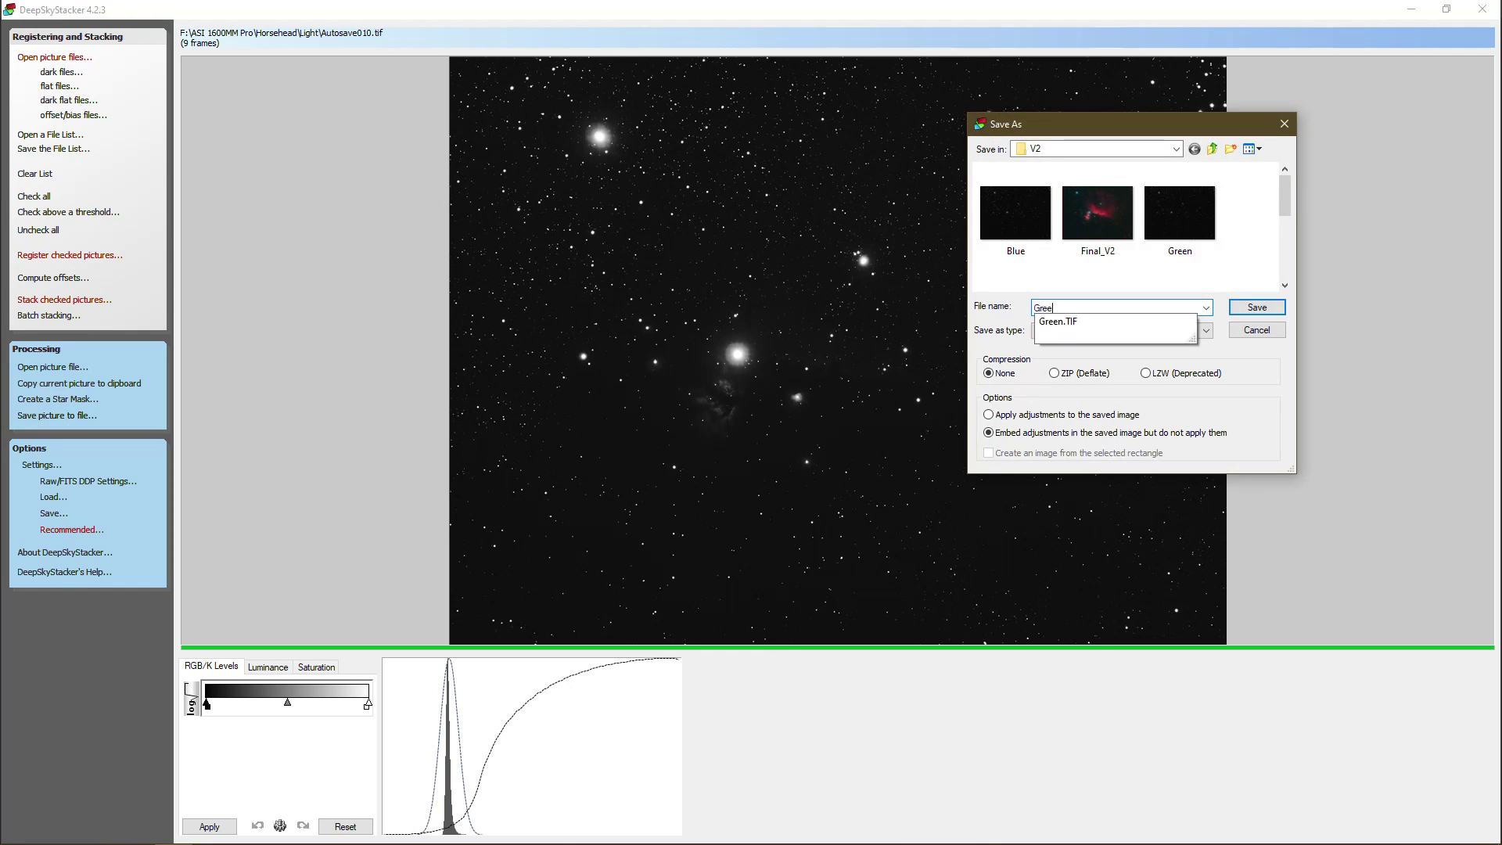
{"action": "left_click", "coordinate": [1281, 330]}
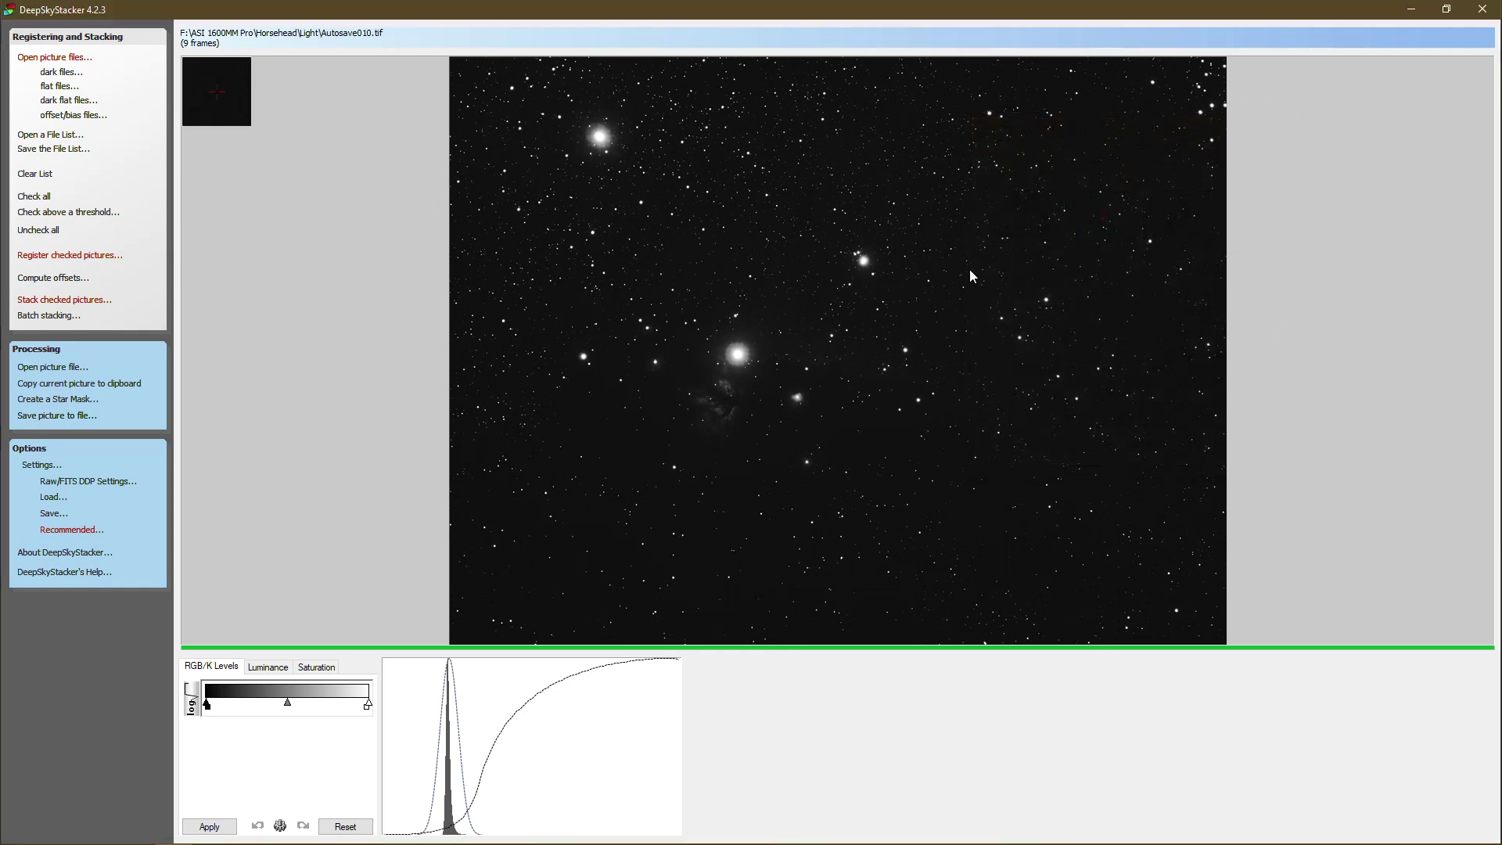
Remove all checked filter-G light frames from the file list, keeping the unchecked reference frame 0013.
{"action": "left_click", "coordinate": [55, 58]}
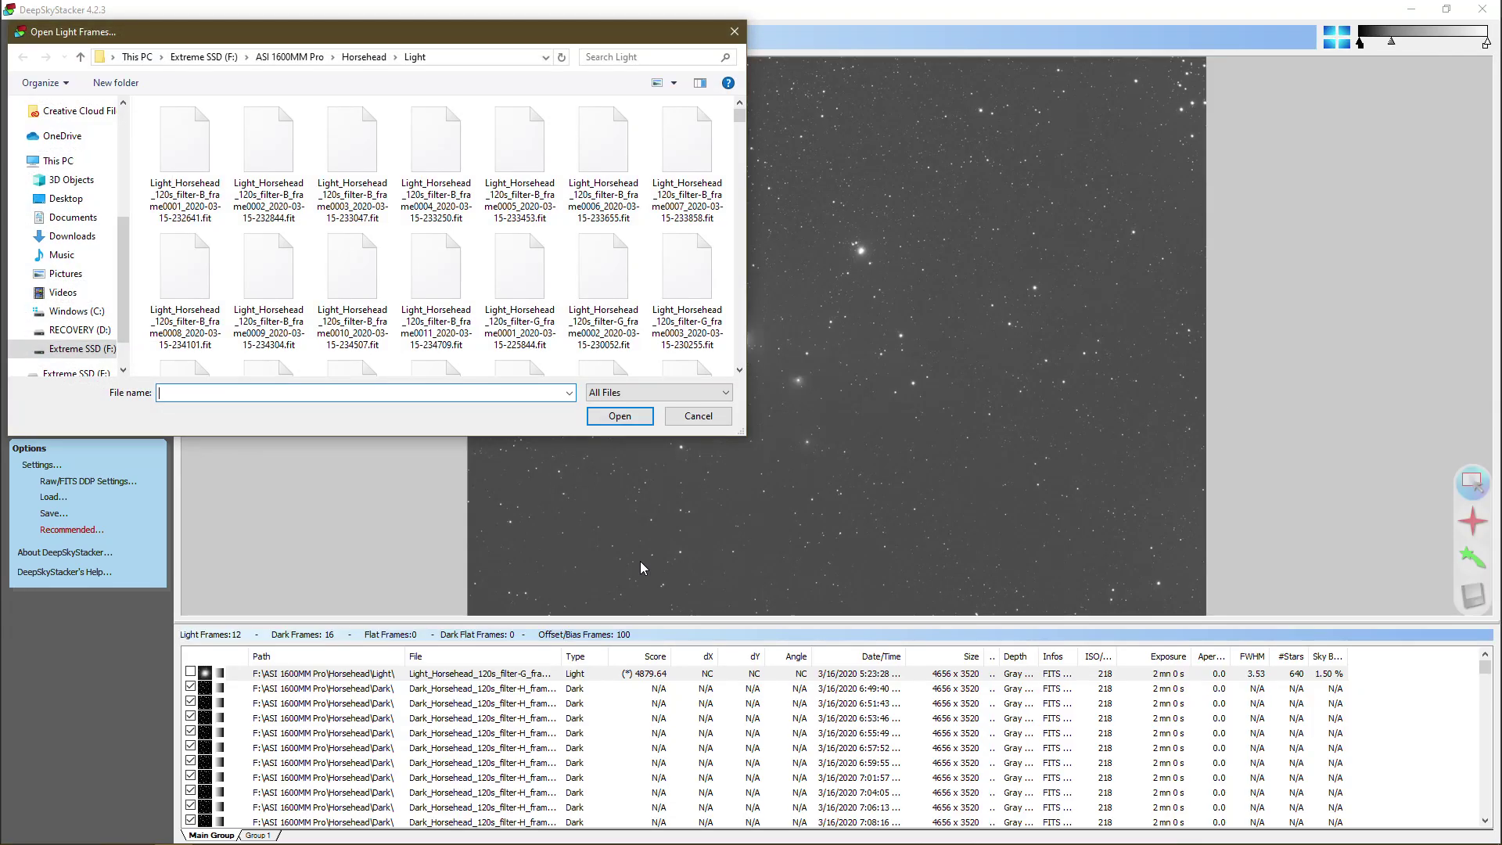
{"action": "left_click", "coordinate": [701, 413]}
{"action": "scroll", "coordinate": [368, 704], "scroll_direction": "down", "scroll_amount": 20}
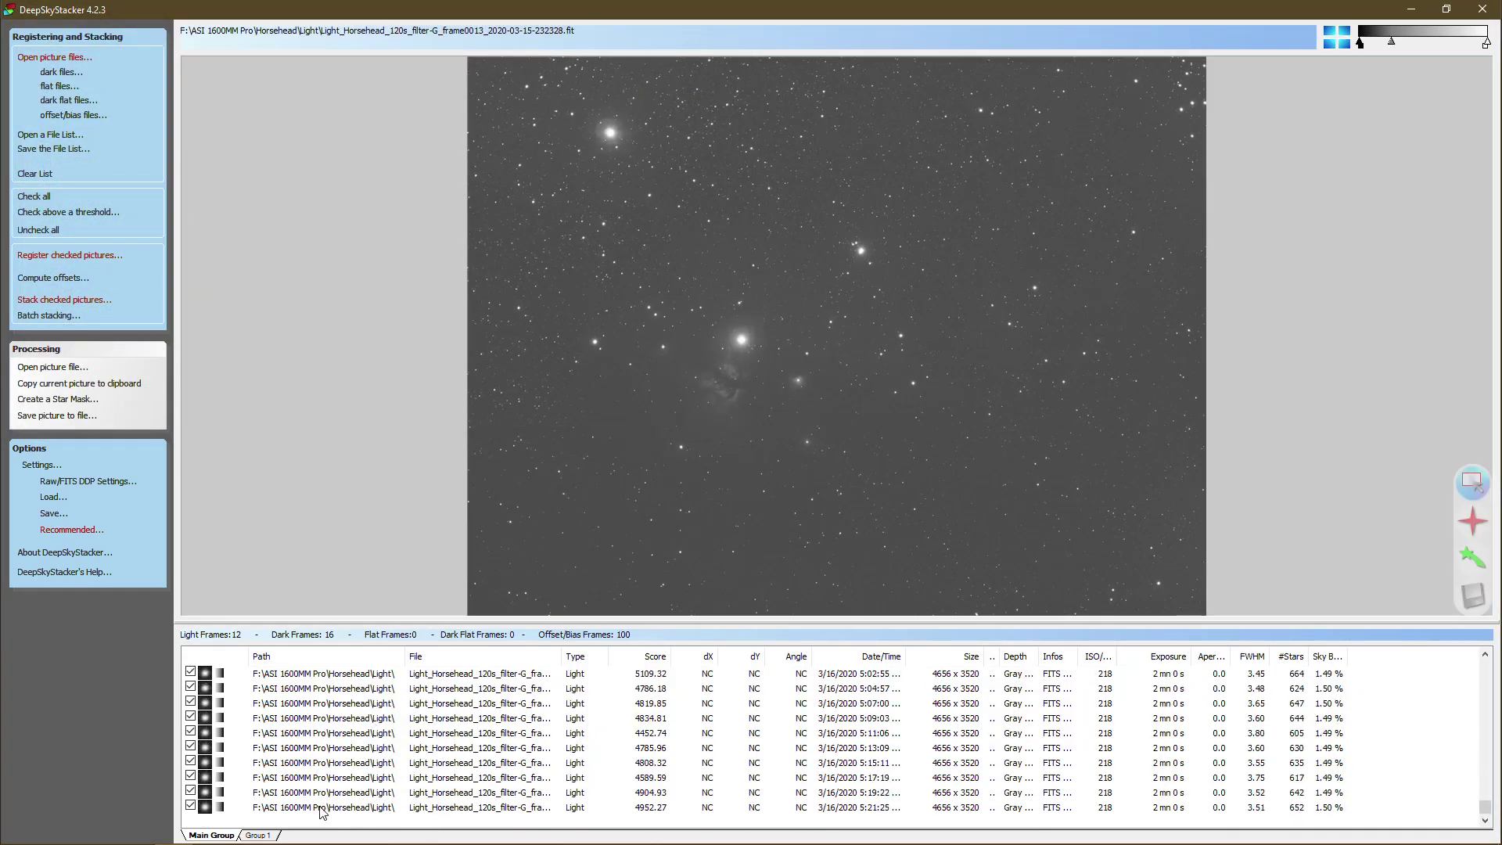
{"action": "left_click", "coordinate": [320, 808]}
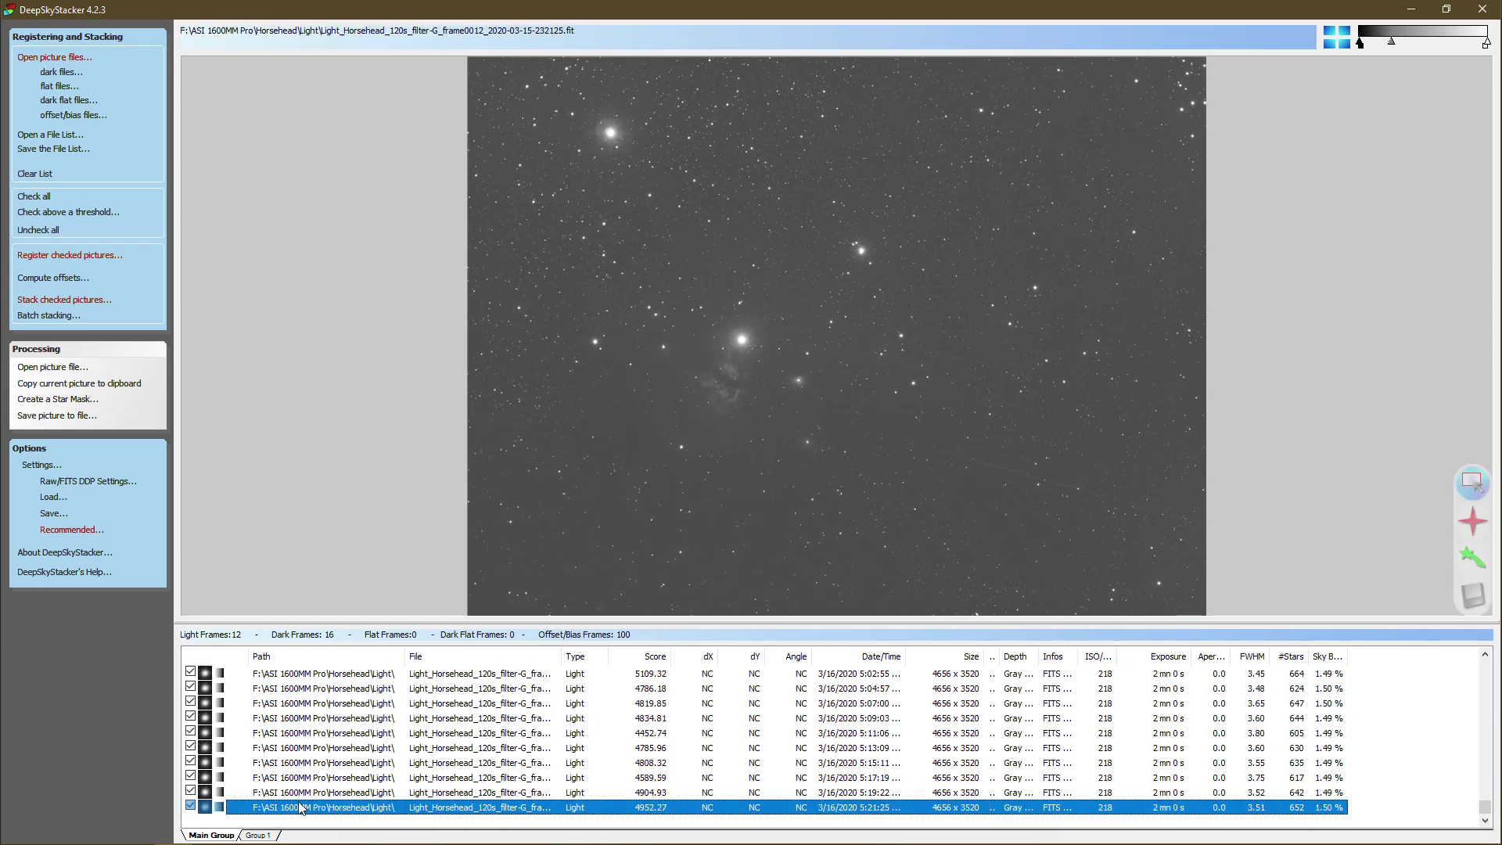
{"action": "scroll", "coordinate": [301, 770], "scroll_direction": "up", "scroll_amount": 2}
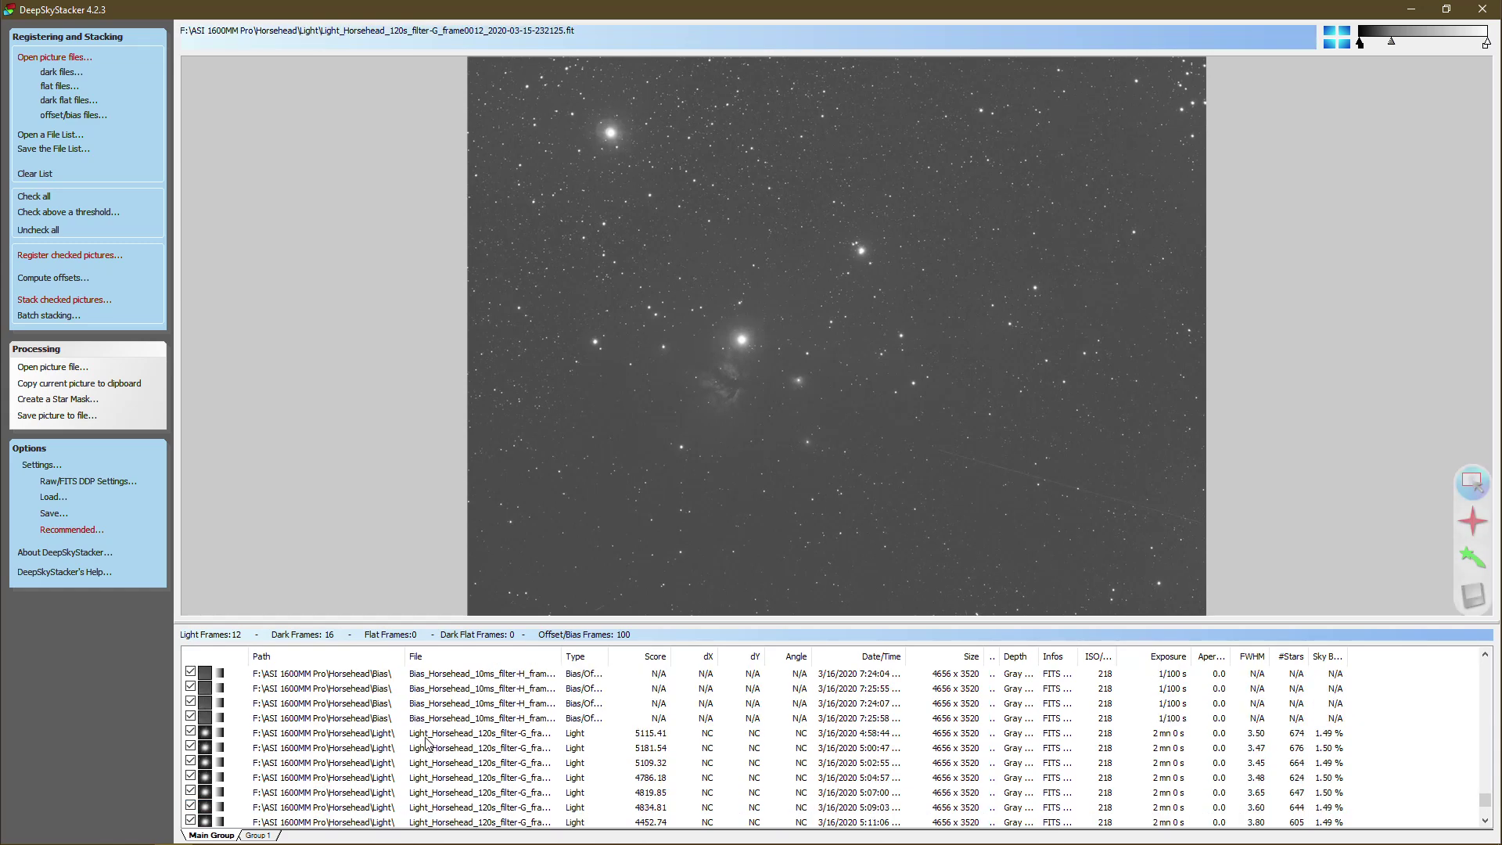
{"action": "left_click", "coordinate": [385, 736], "text": "shift"}
{"action": "scroll", "coordinate": [385, 736], "scroll_direction": "down", "scroll_amount": 2}
{"action": "right_click", "coordinate": [386, 737]}
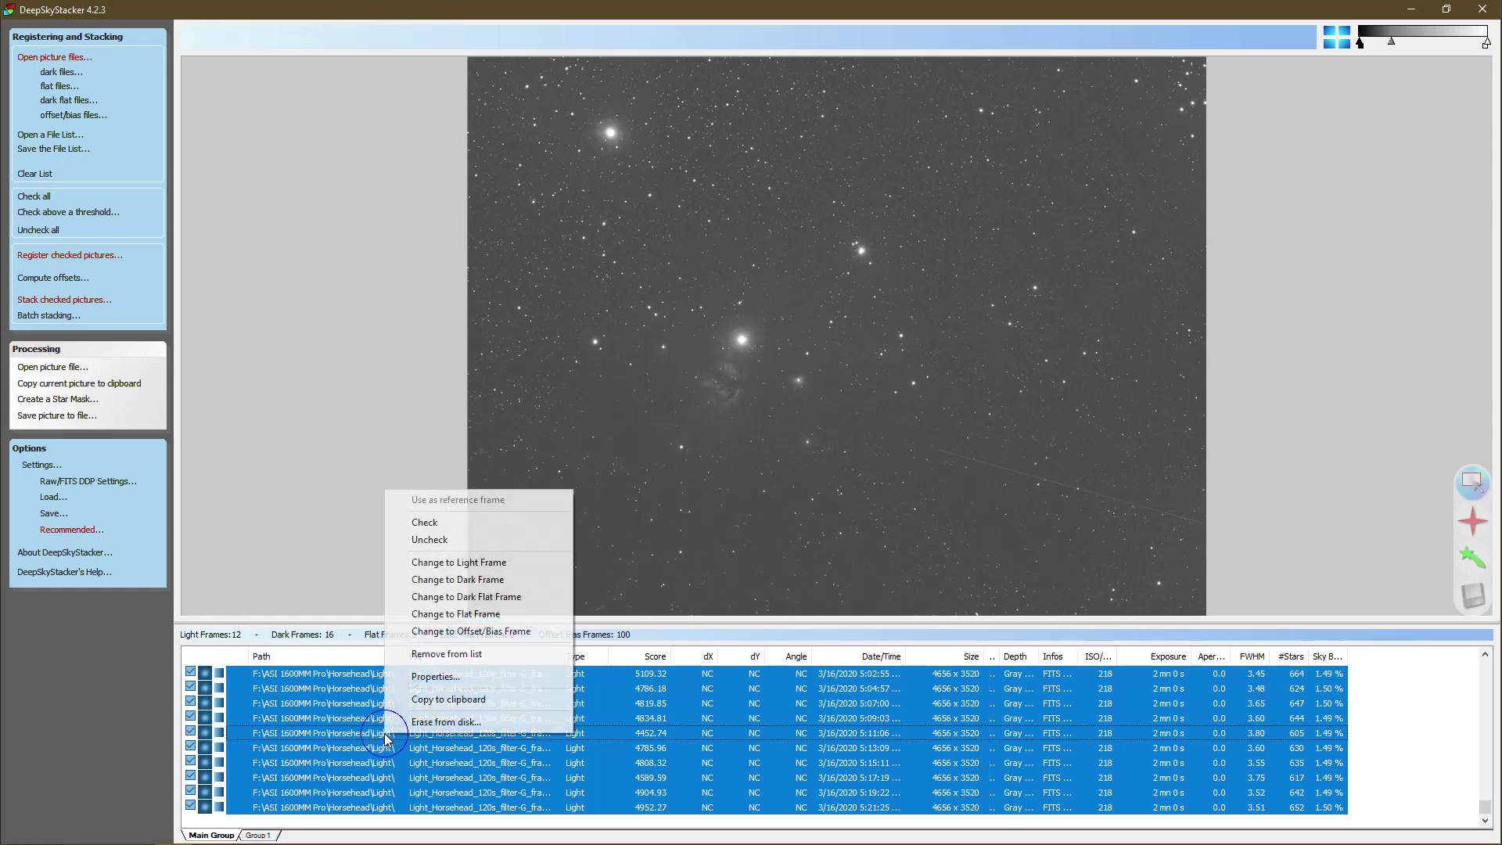
{"action": "left_click", "coordinate": [497, 661]}
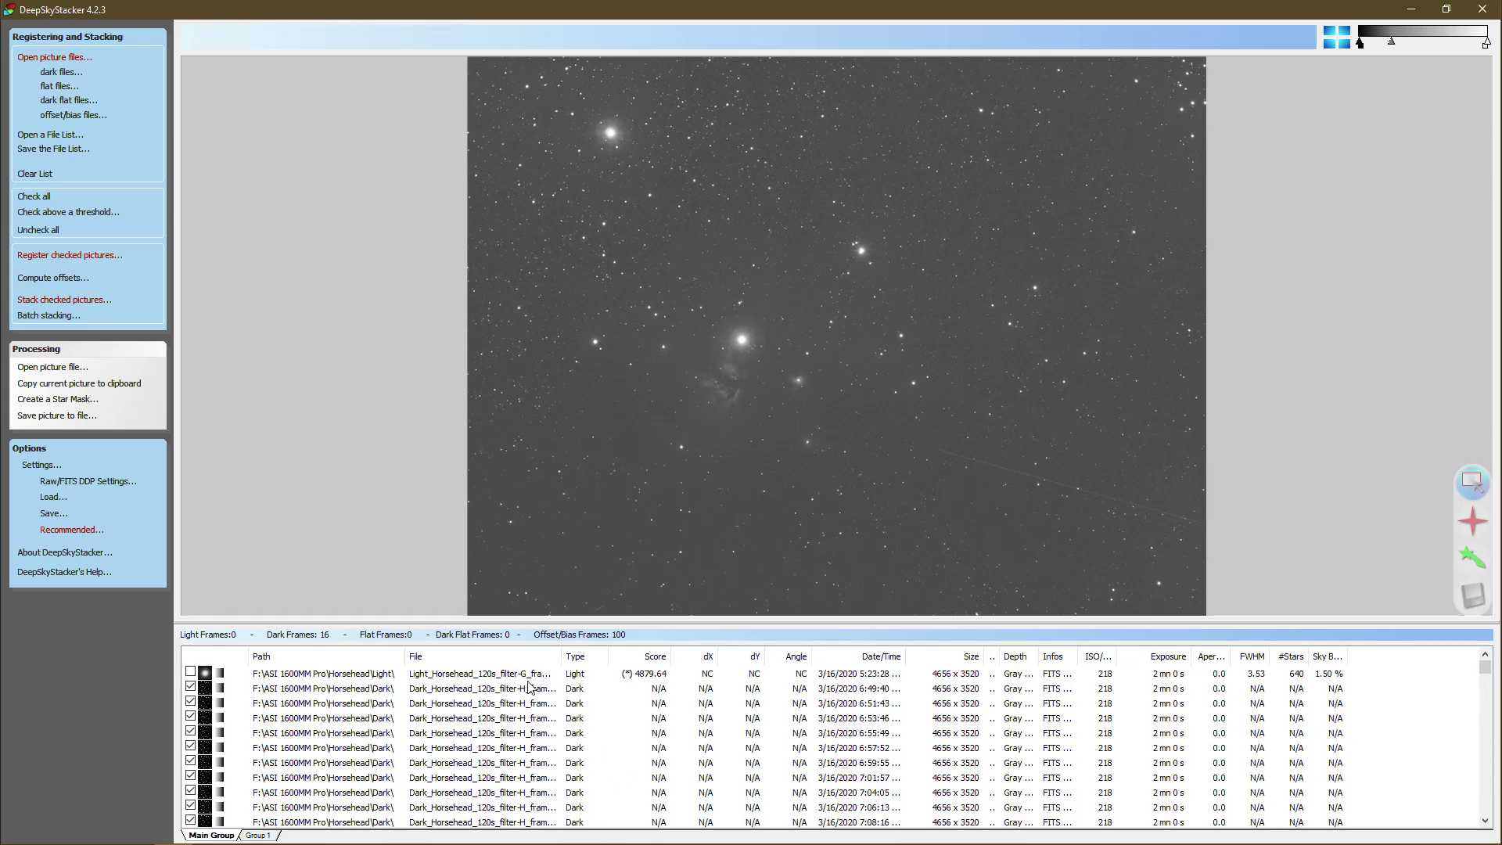
Load the 120s filter-R light frames 0002 through 0013 from the Light folder.
{"action": "left_click", "coordinate": [35, 56]}
{"action": "scroll", "coordinate": [505, 249], "scroll_direction": "down", "scroll_amount": 3}
{"action": "left_click", "coordinate": [740, 154]}
{"action": "left_click_drag", "start_coordinate": [738, 258], "coordinate": [737, 184]}
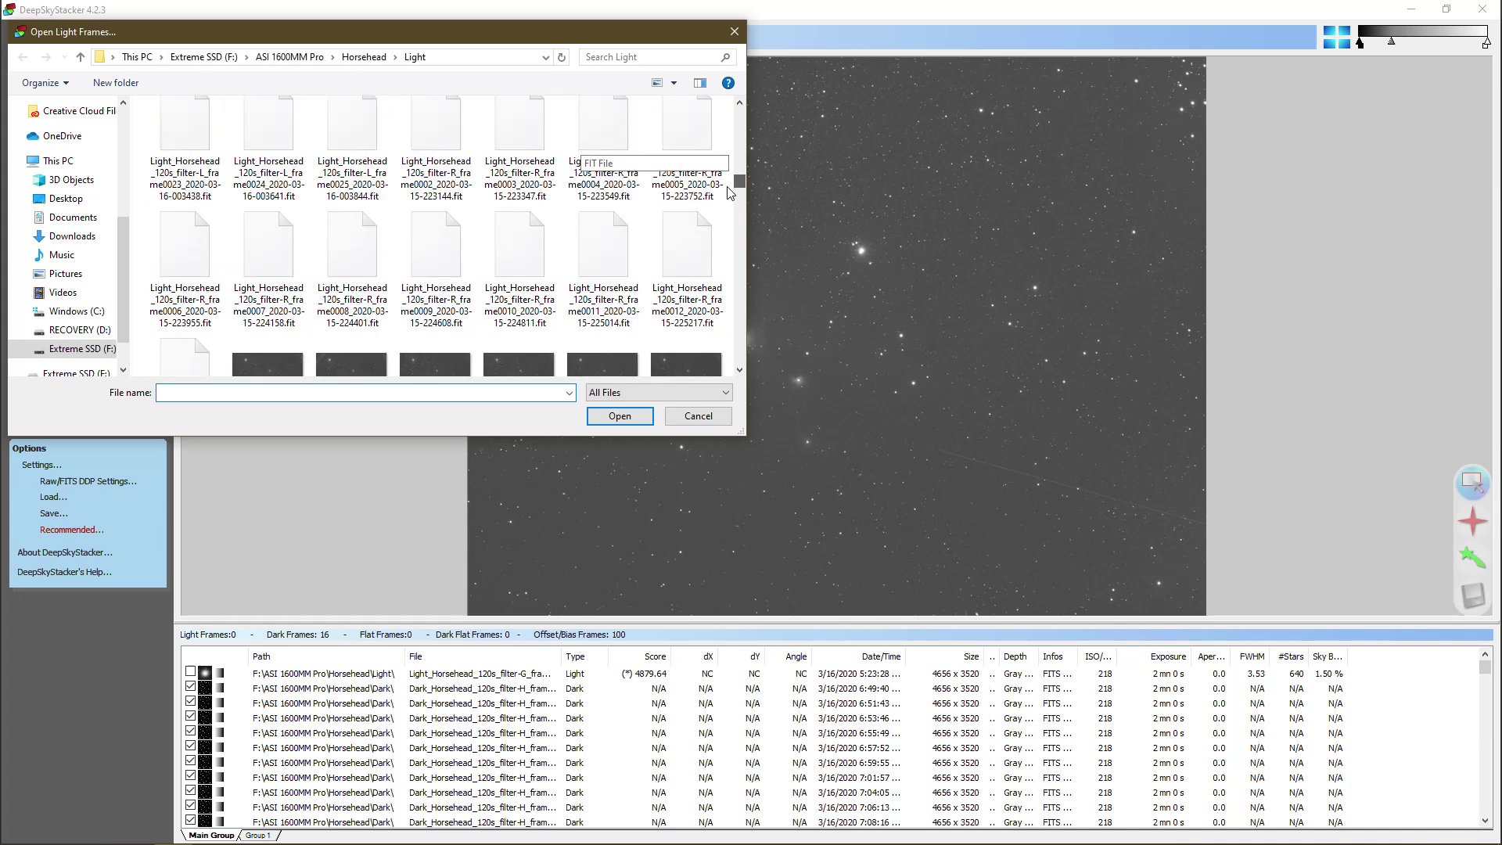
{"action": "scroll", "coordinate": [440, 266], "scroll_direction": "down", "scroll_amount": 2}
{"action": "left_click", "coordinate": [185, 262]}
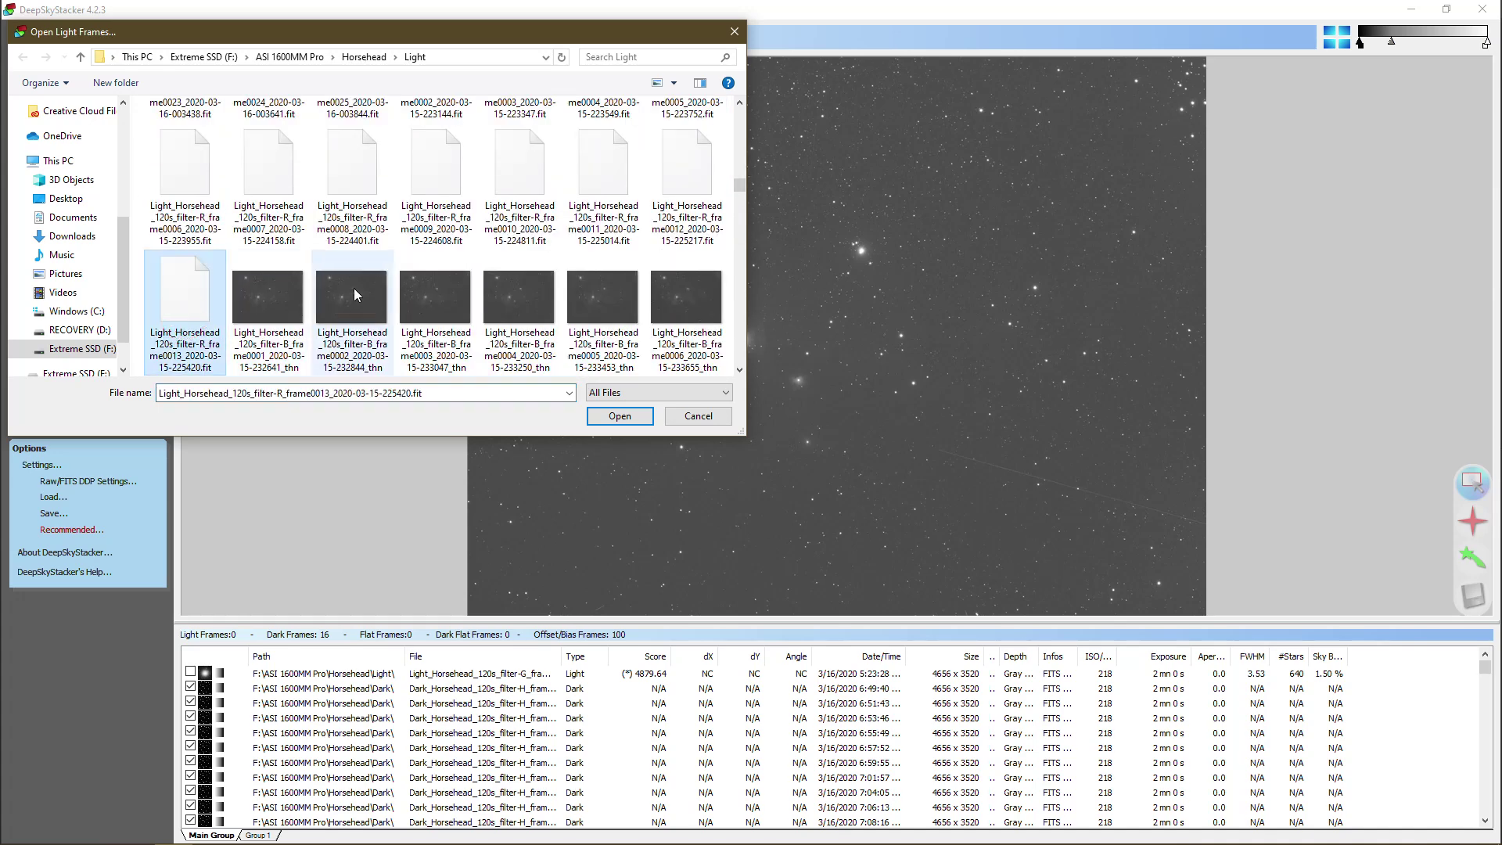
{"action": "scroll", "coordinate": [354, 288], "scroll_direction": "up", "scroll_amount": 2}
{"action": "left_click", "coordinate": [436, 153], "text": "shift"}
{"action": "left_click", "coordinate": [600, 418]}
{"action": "scroll", "coordinate": [1490, 783], "scroll_direction": "down", "scroll_amount": 6}
{"action": "scroll", "coordinate": [1491, 810], "scroll_direction": "down", "scroll_amount": 10}
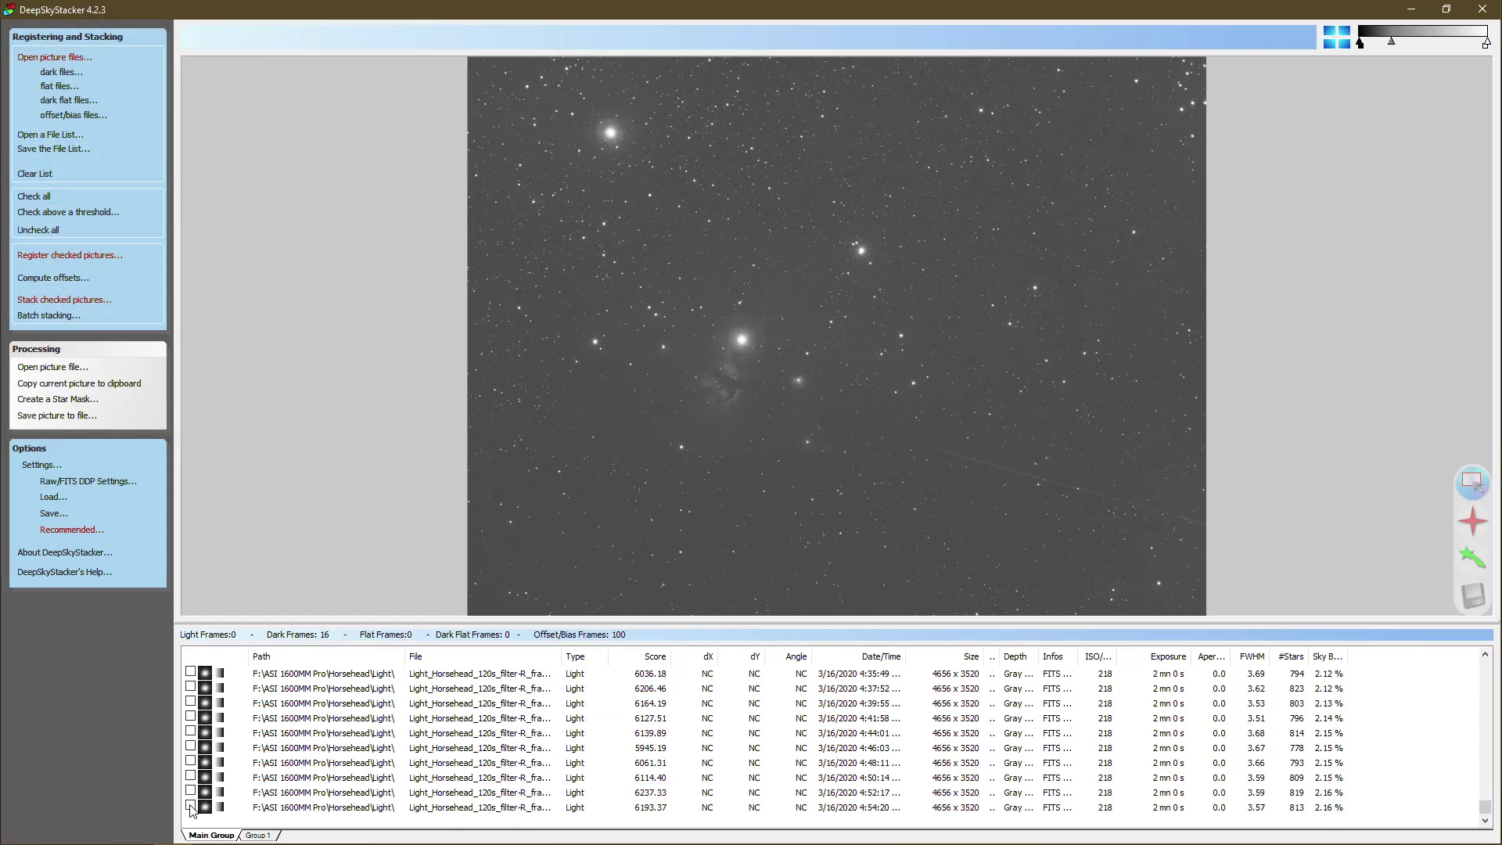
Check all loaded filter-R light frames for stacking and preview the unchecked filter-G reference frame 0013.
{"action": "left_click", "coordinate": [300, 808]}
{"action": "scroll", "coordinate": [321, 727], "scroll_direction": "up", "scroll_amount": 1}
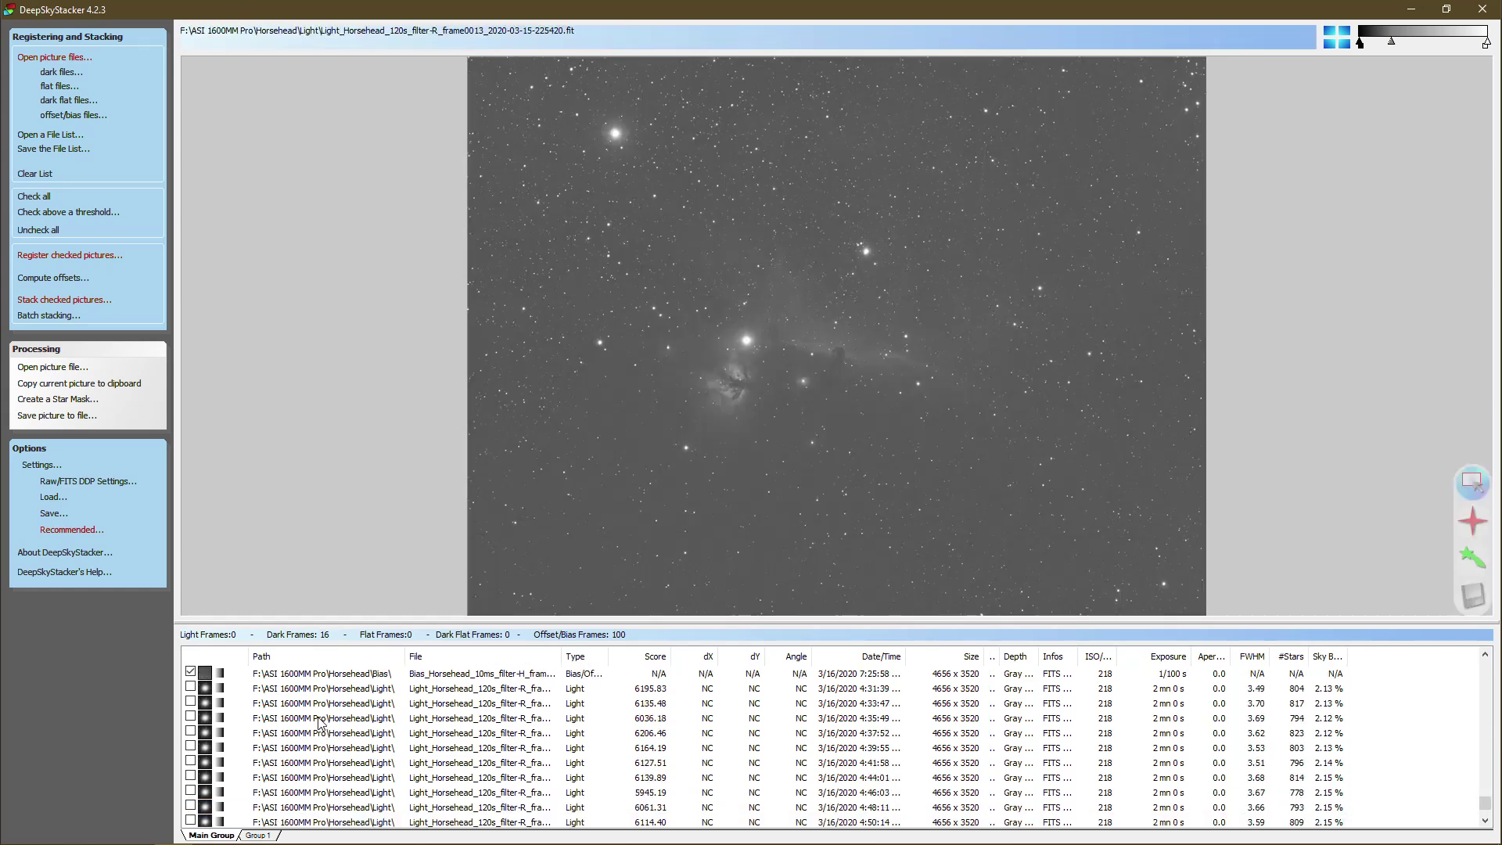
{"action": "left_click", "coordinate": [333, 689], "text": "shift"}
{"action": "right_click", "coordinate": [333, 688]}
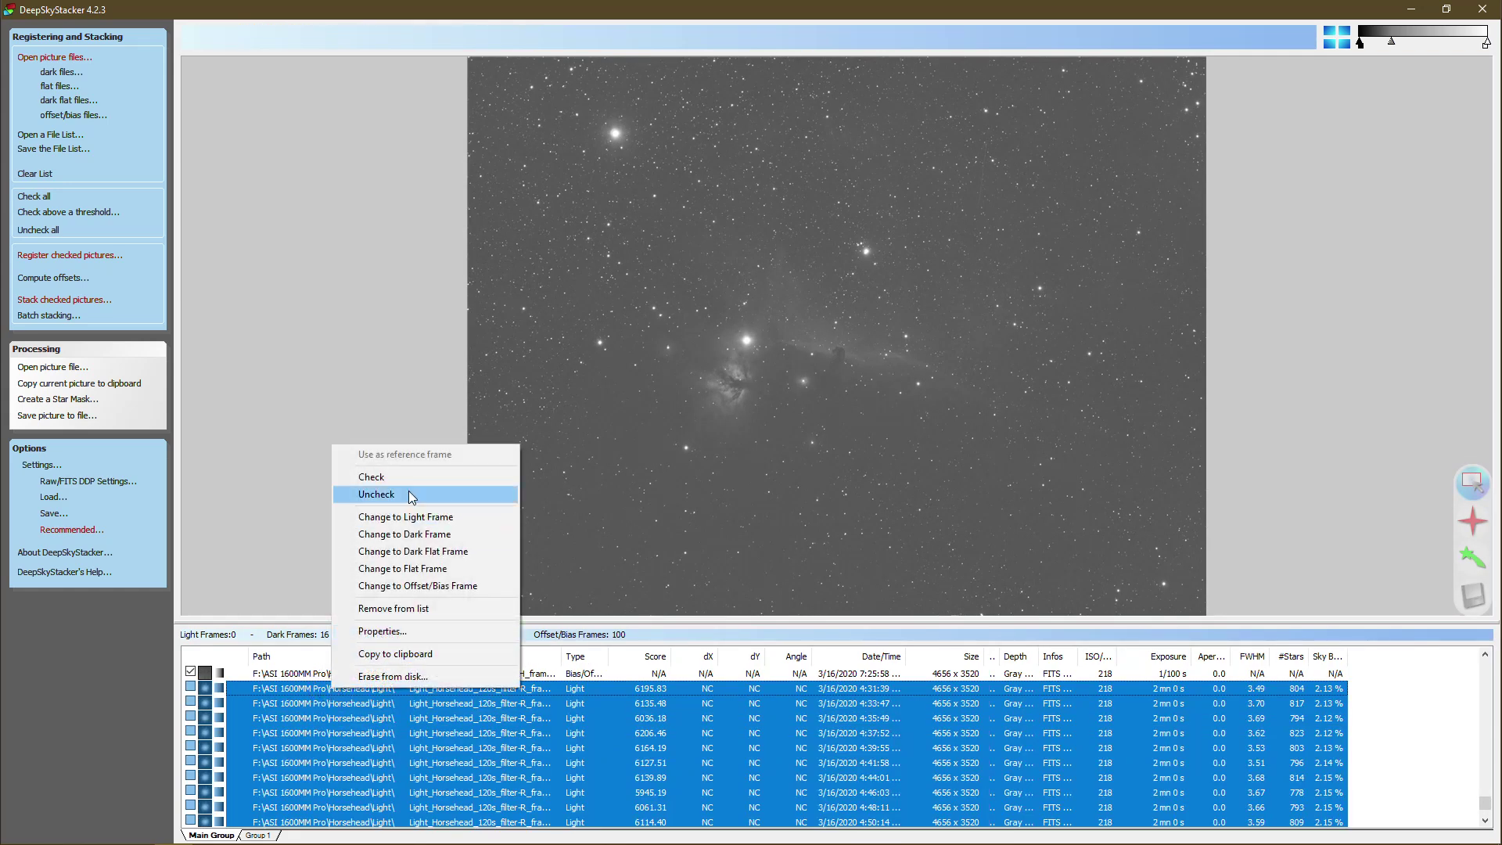
{"action": "left_click", "coordinate": [391, 477]}
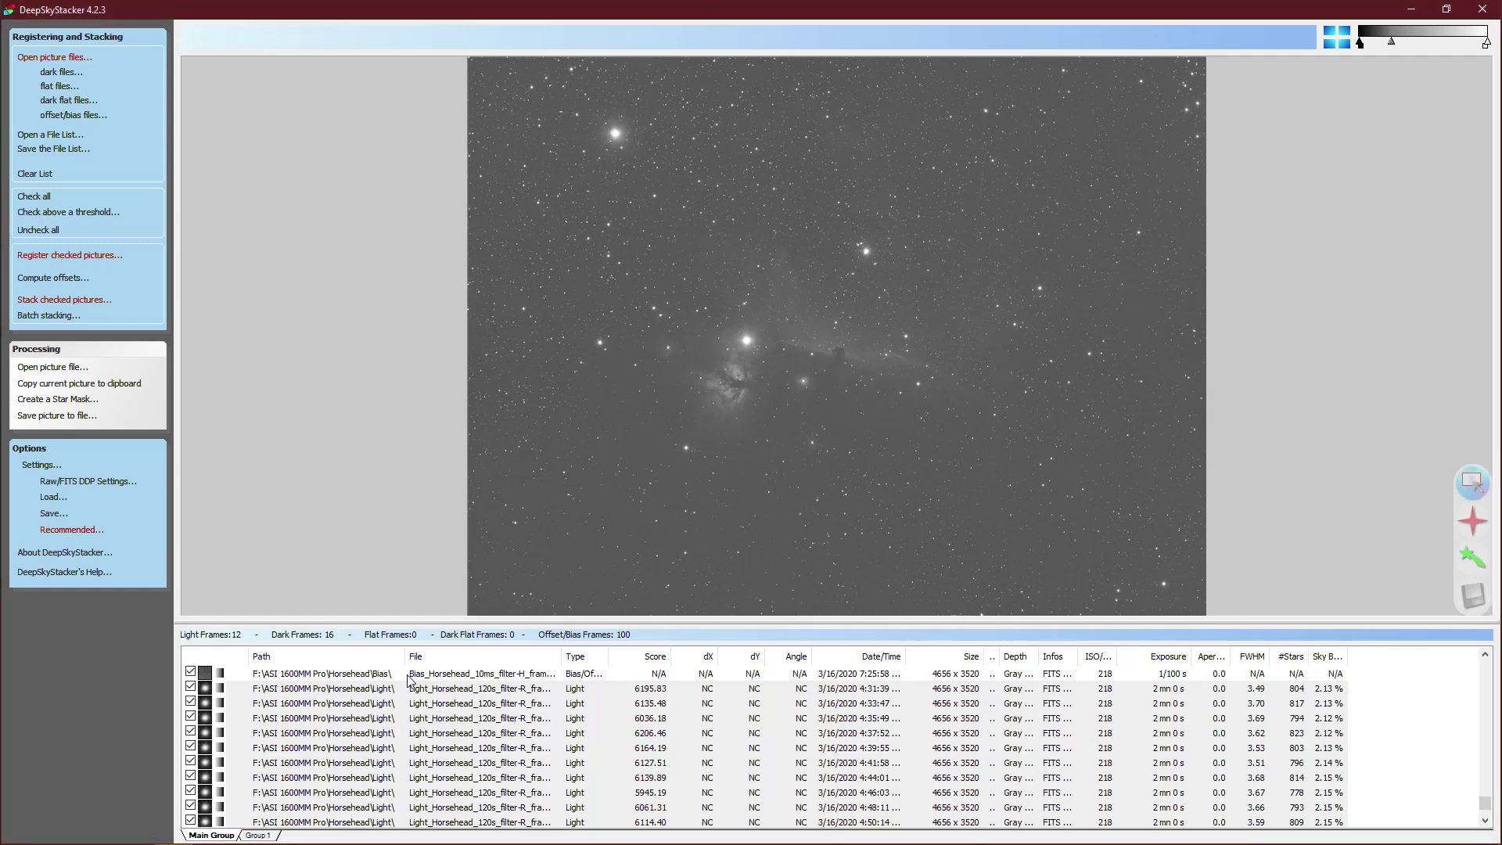
{"action": "scroll", "coordinate": [477, 739], "scroll_direction": "up", "scroll_amount": 3}
{"action": "left_click", "coordinate": [477, 734]}
{"action": "left_click_drag", "start_coordinate": [1487, 798], "coordinate": [1486, 664]}
{"action": "left_click", "coordinate": [688, 673]}
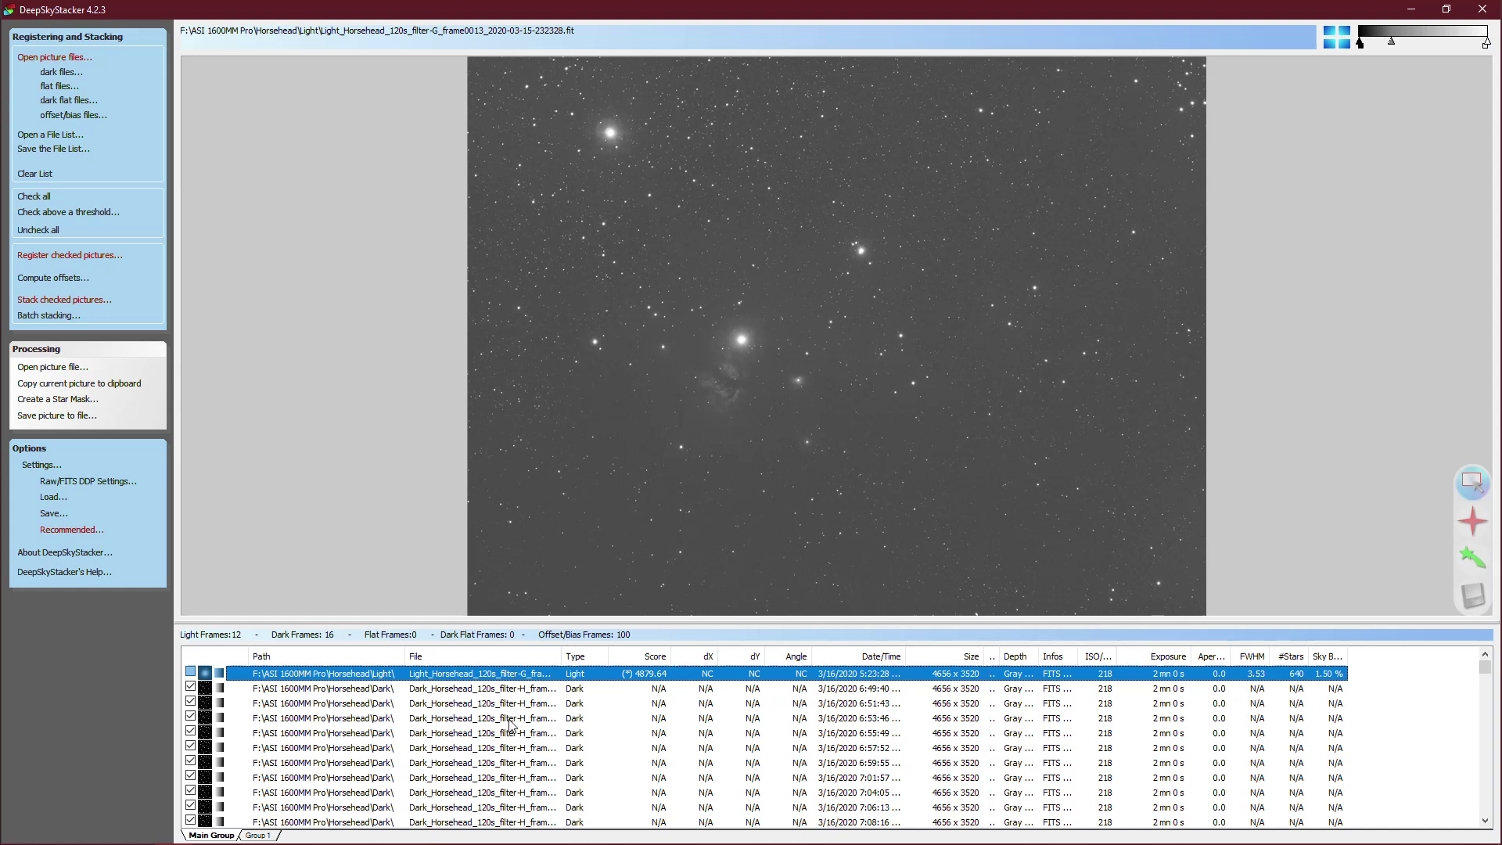
Switch to Photoshop and open the Blue, Green, Red and H-Alpha images from the Horsehead TIFF V2 folder.
{"action": "key", "text": "alt+Tab"}
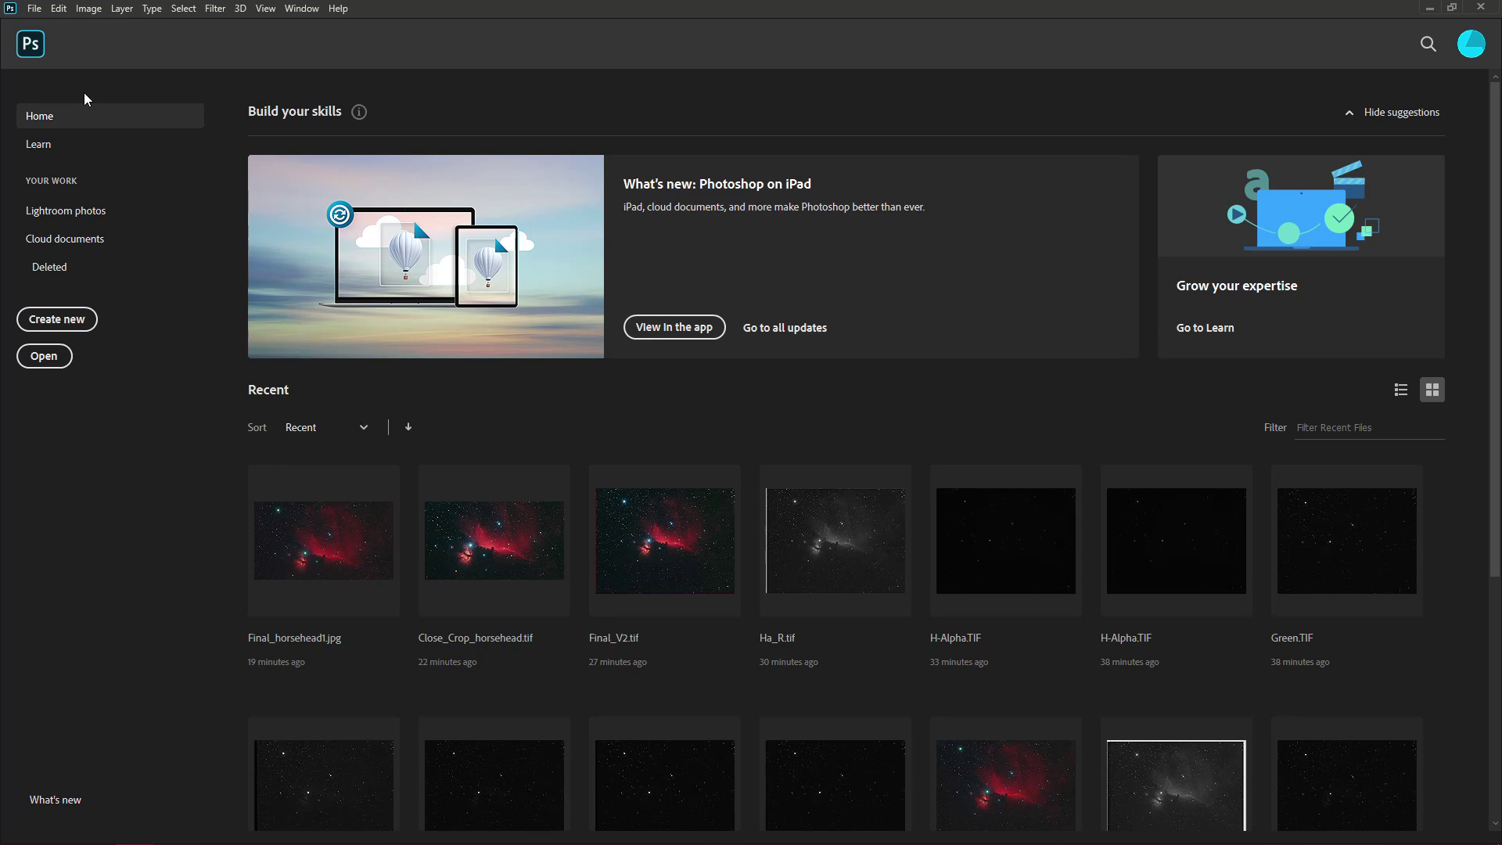
{"action": "left_click", "coordinate": [35, 9]}
{"action": "left_click", "coordinate": [52, 41]}
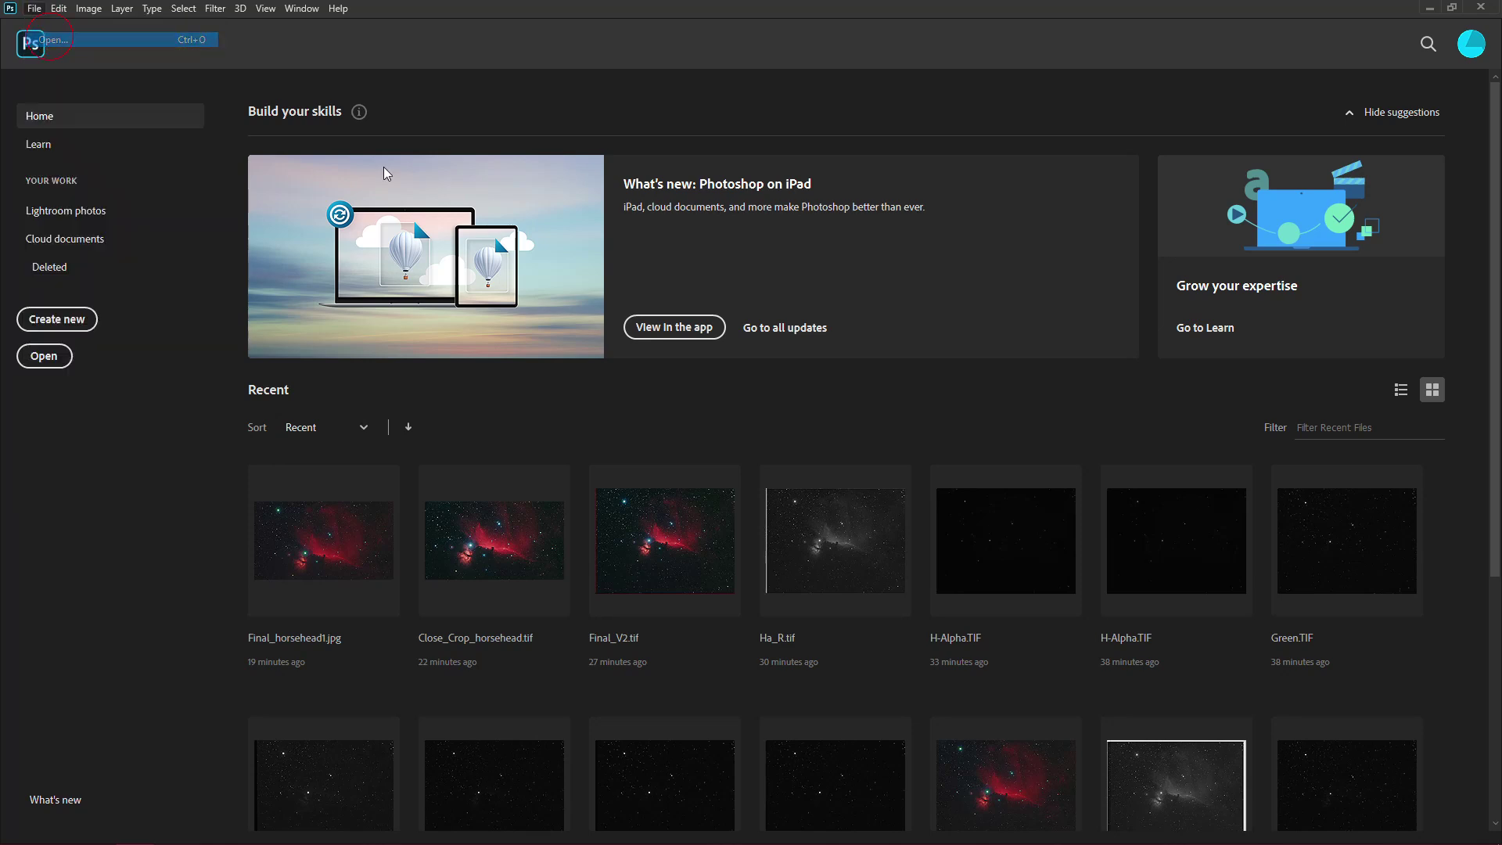
{"action": "left_click", "coordinate": [683, 202]}
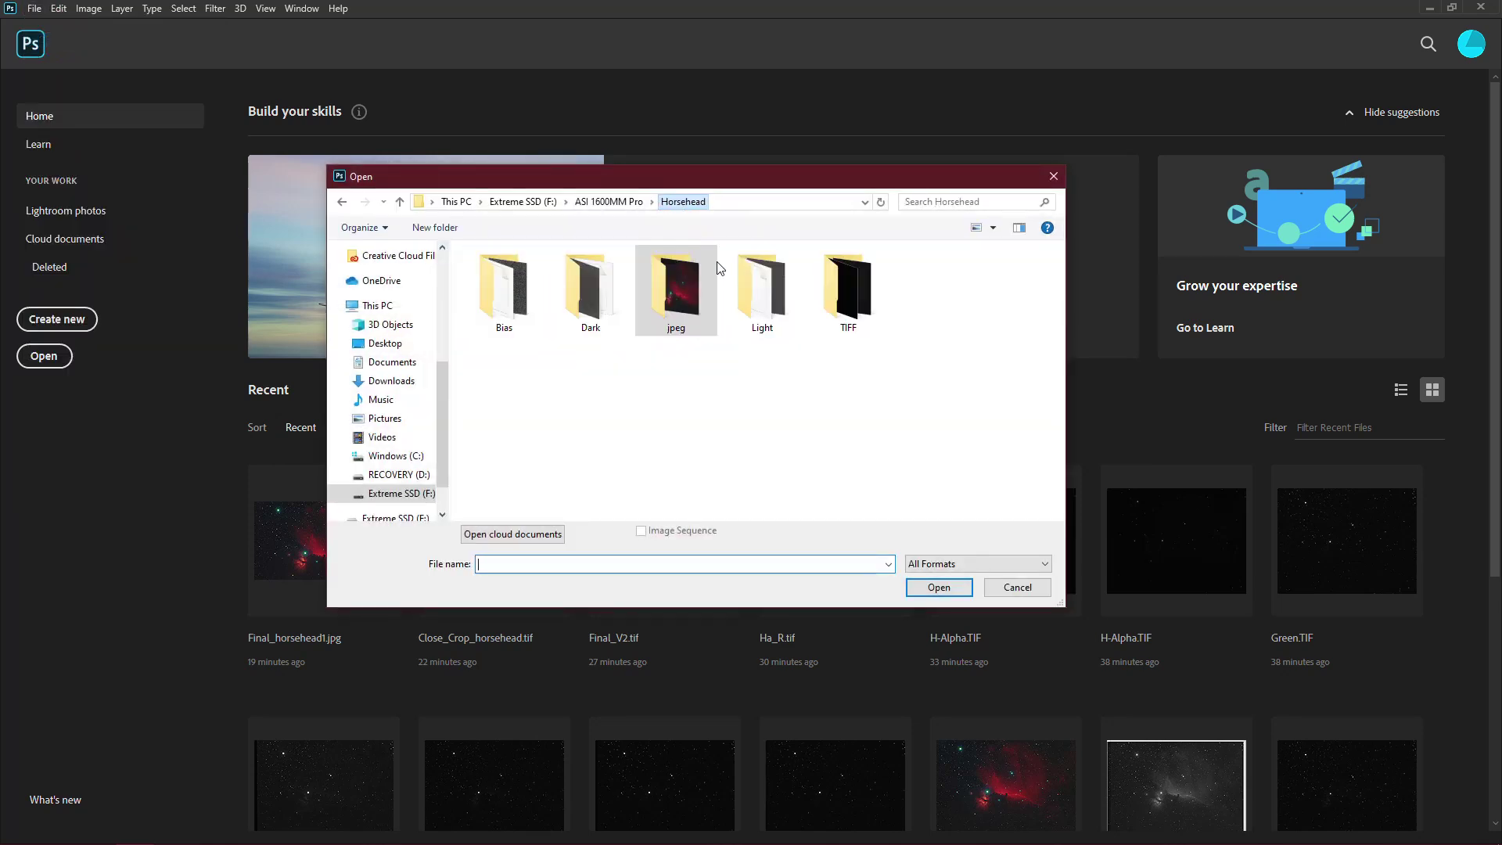
{"action": "double_click", "coordinate": [872, 311]}
{"action": "double_click", "coordinate": [524, 301]}
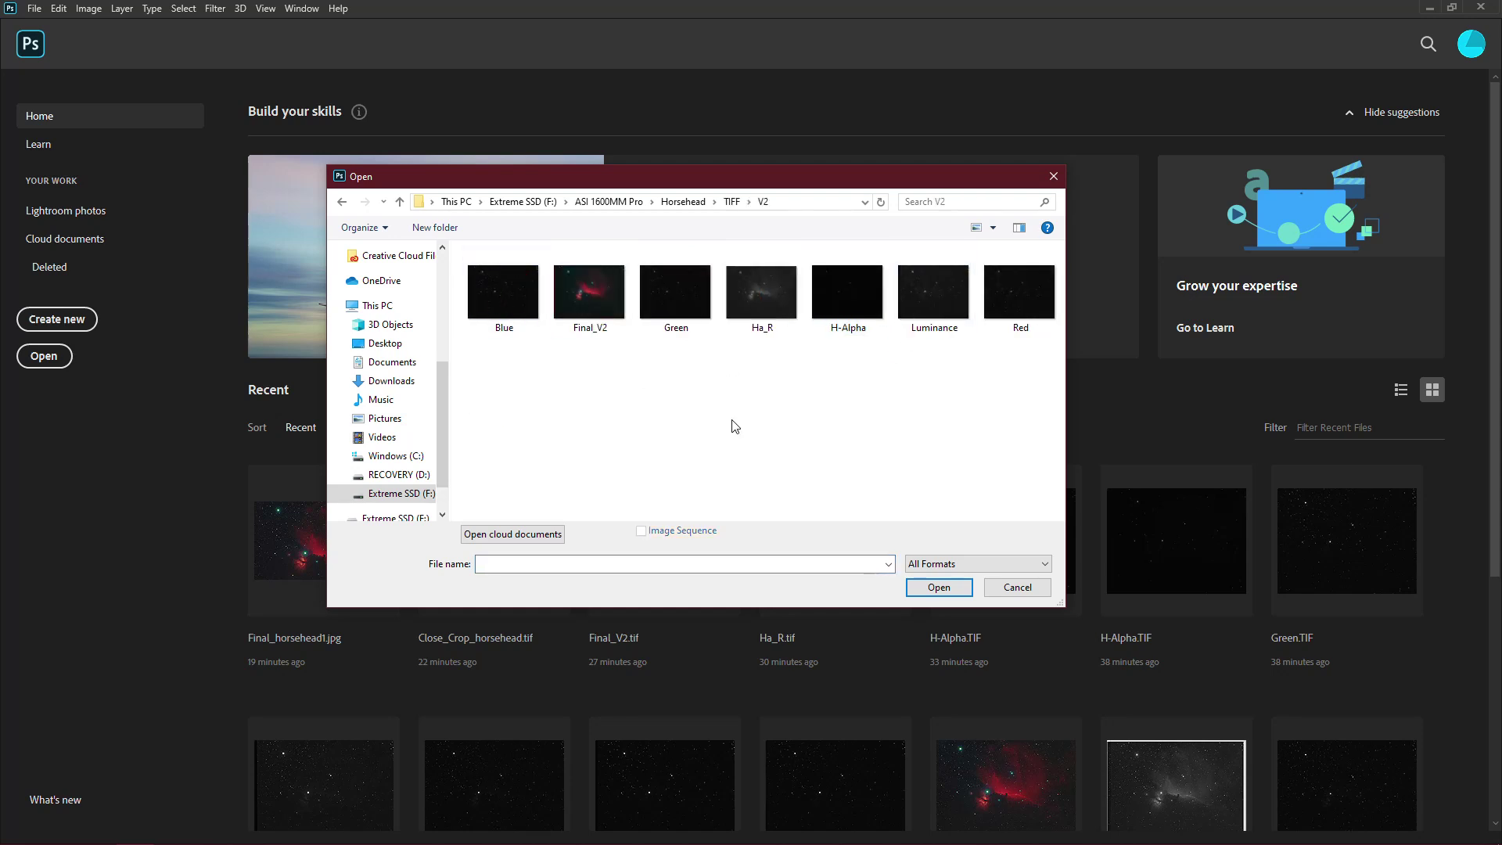
{"action": "left_click", "coordinate": [518, 313]}
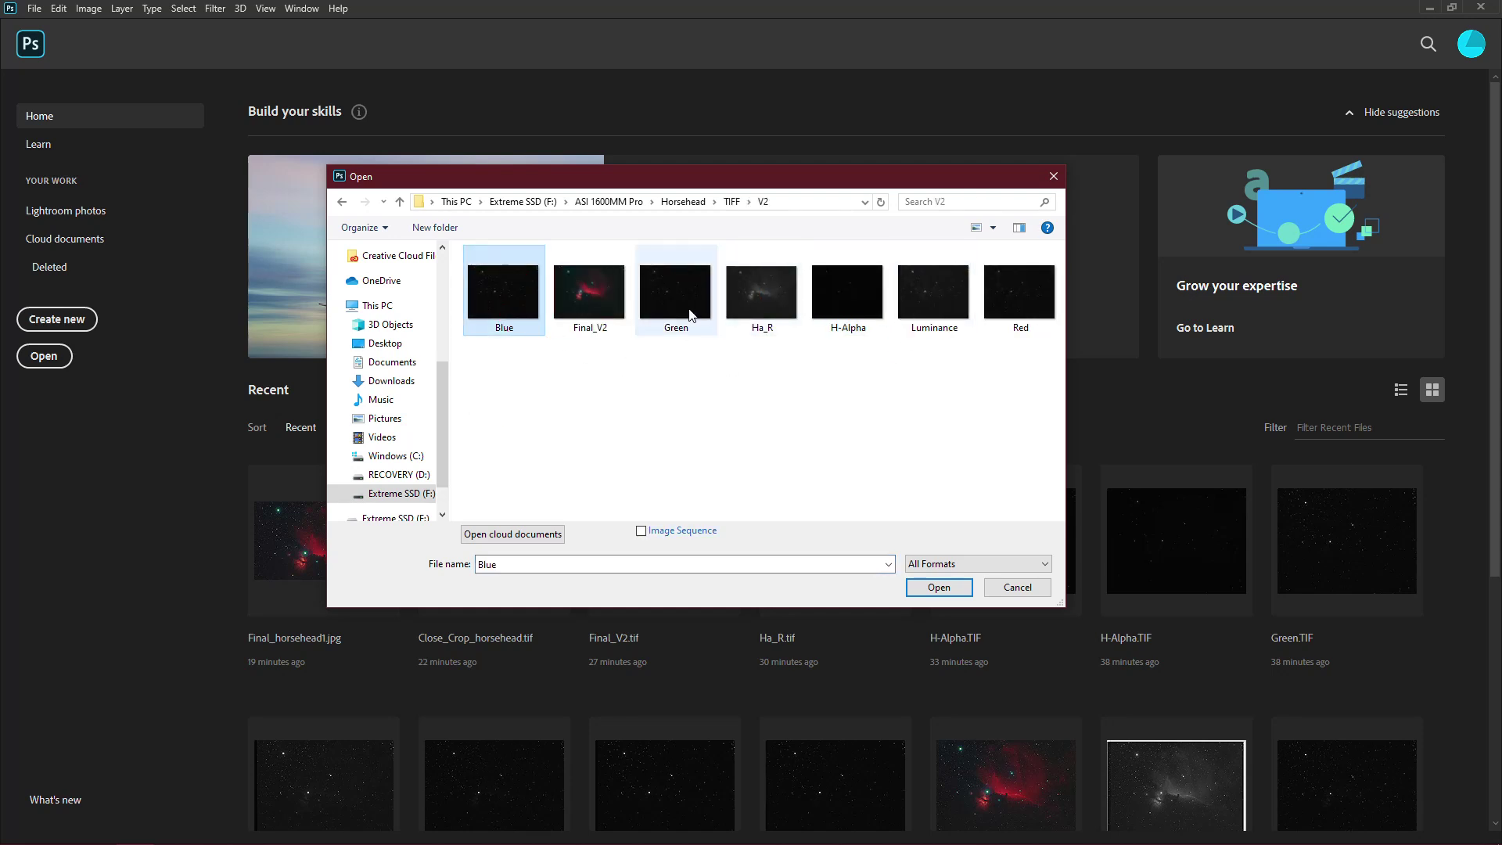
{"action": "left_click", "coordinate": [683, 295], "text": "ctrl"}
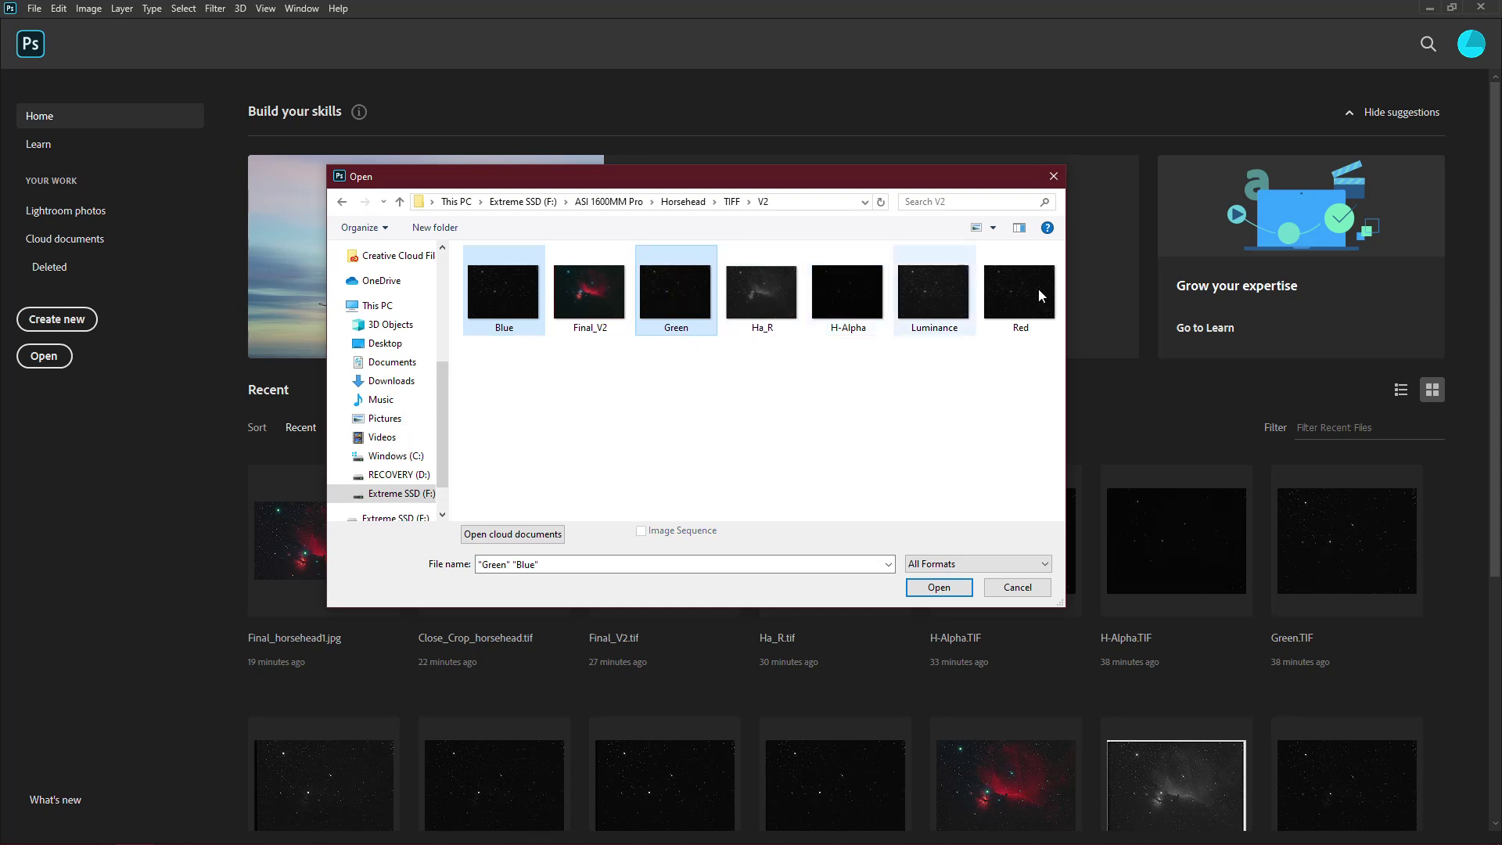
{"action": "left_click", "coordinate": [1017, 291], "text": "ctrl"}
{"action": "left_click", "coordinate": [847, 293], "text": "ctrl"}
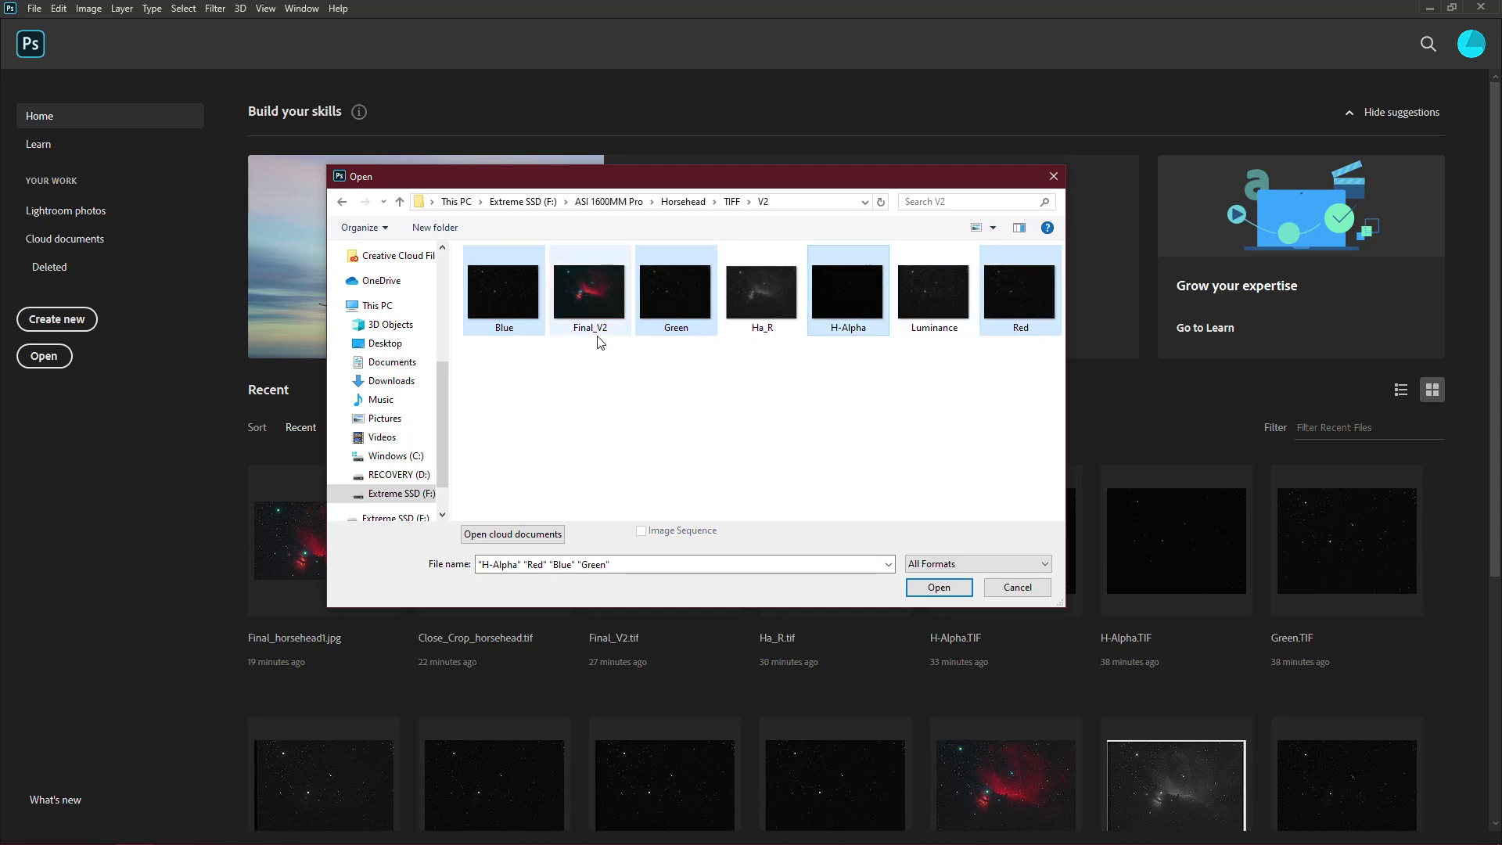
{"action": "left_click", "coordinate": [935, 588]}
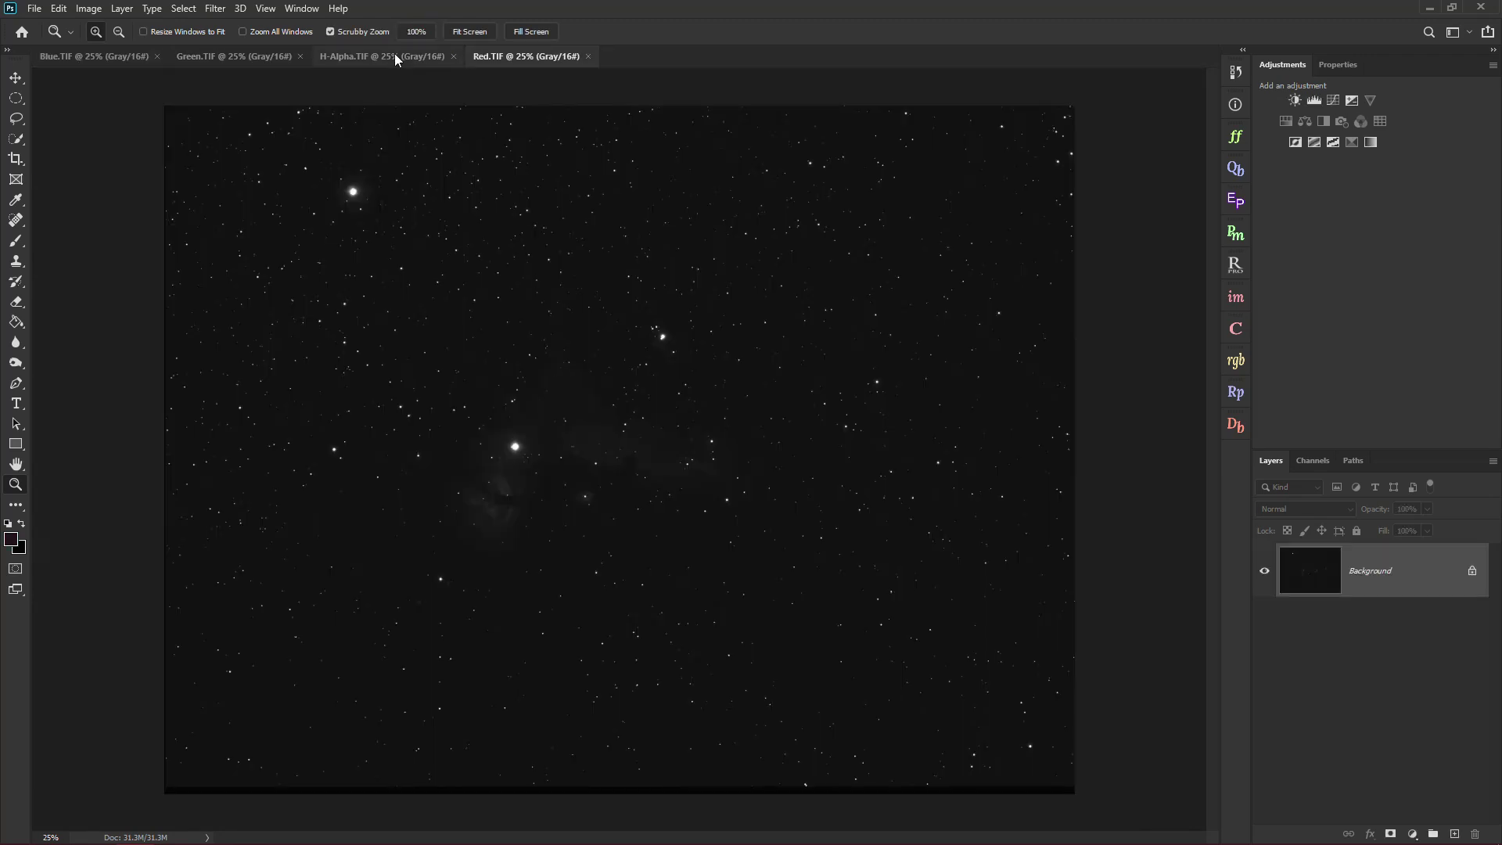
Check the H-Alpha, Green and Blue images and reorder the open documents so that Red directly follows Green.
{"action": "left_click", "coordinate": [394, 54]}
{"action": "left_click", "coordinate": [254, 61]}
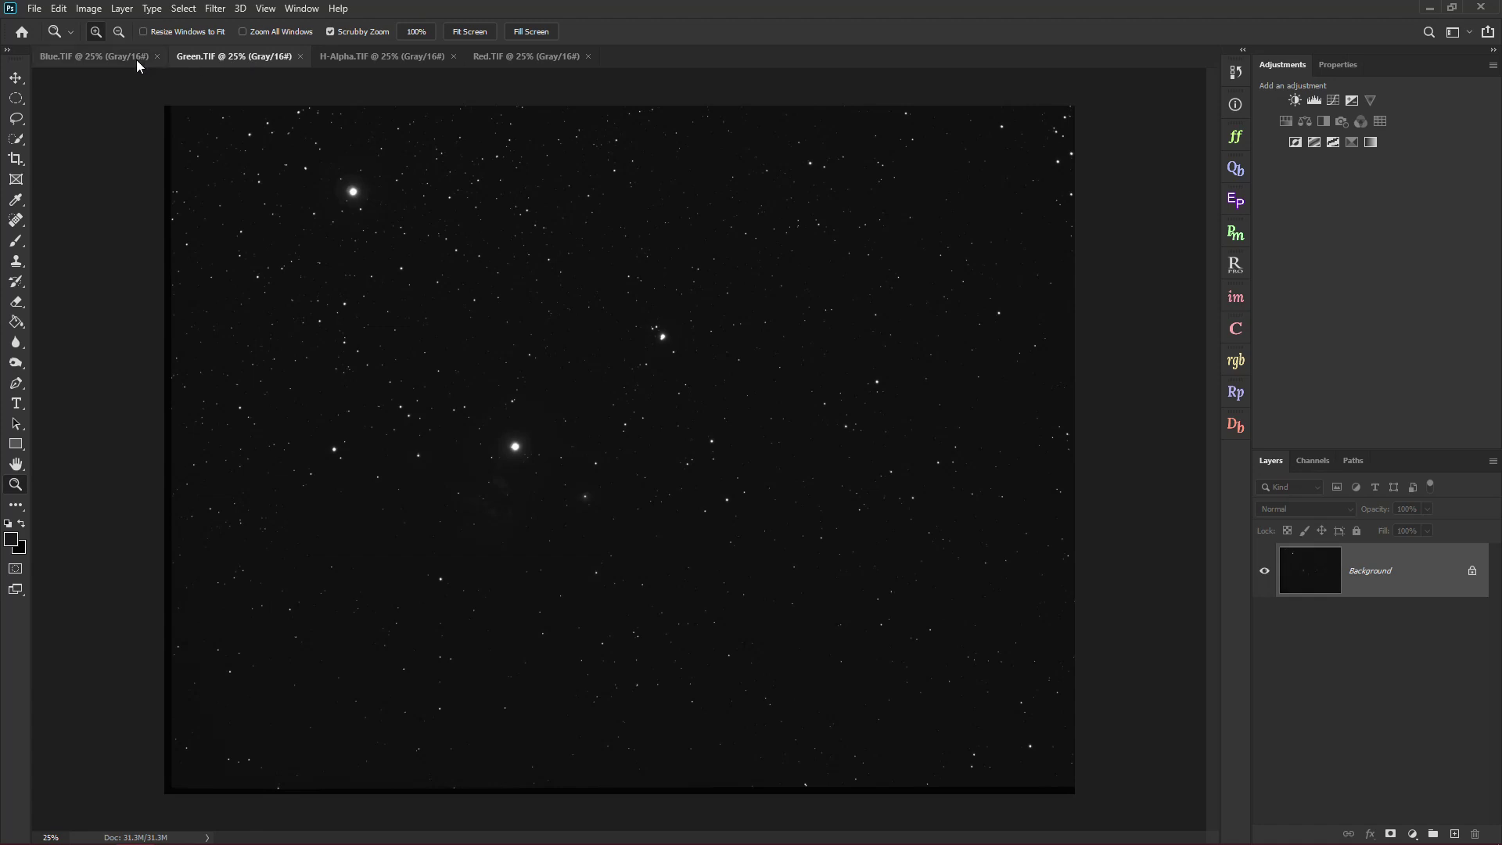
{"action": "left_click", "coordinate": [128, 60]}
{"action": "left_click", "coordinate": [241, 56]}
{"action": "left_click_drag", "start_coordinate": [463, 55], "coordinate": [363, 58]}
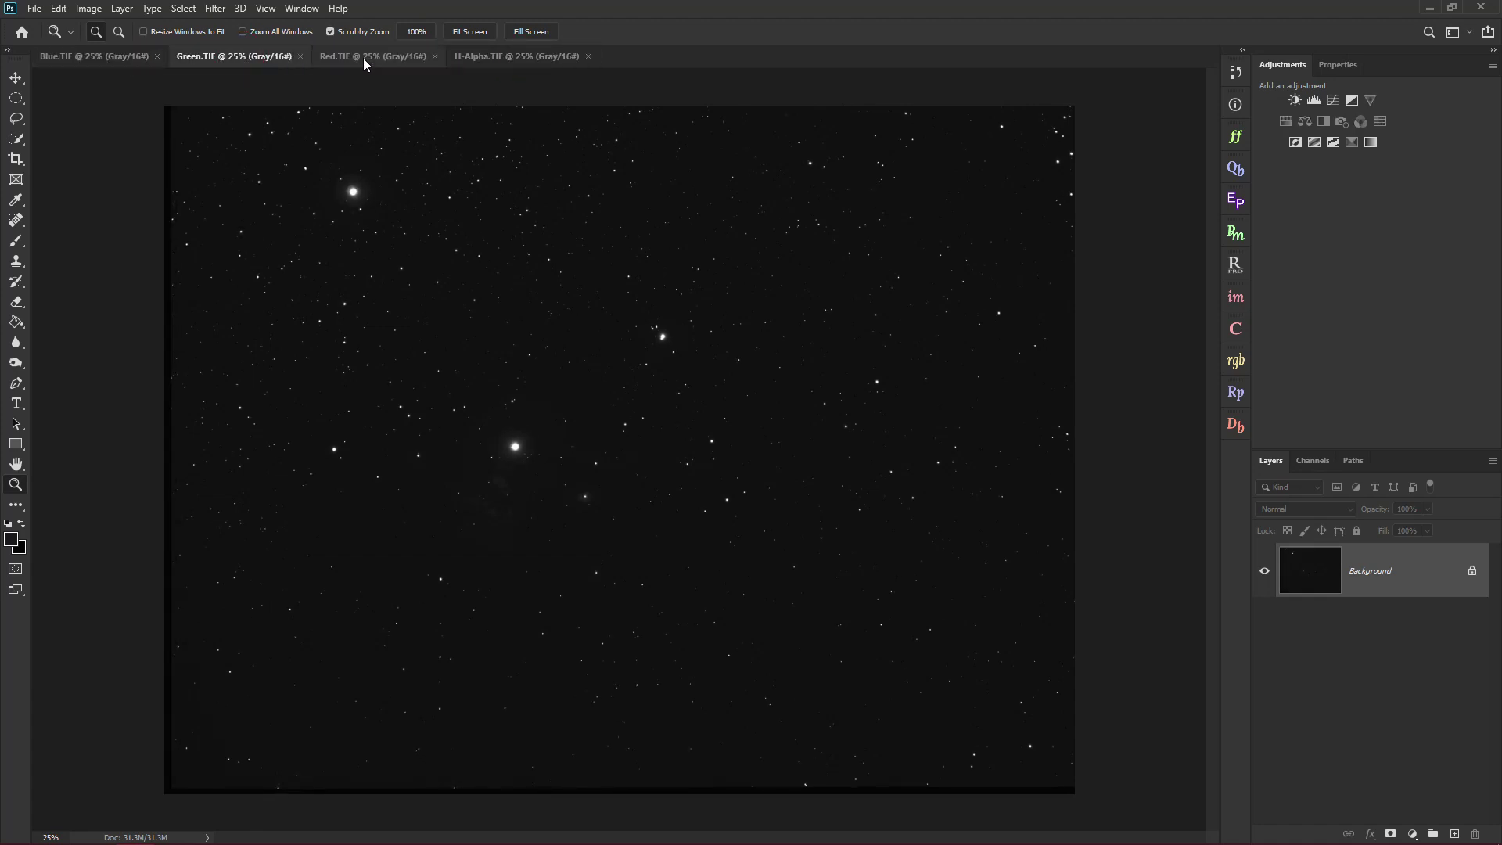
Compare star positions and edge borders across the Green, Blue, Red and H-Alpha images.
{"action": "left_click", "coordinate": [239, 60]}
{"action": "left_click", "coordinate": [119, 59]}
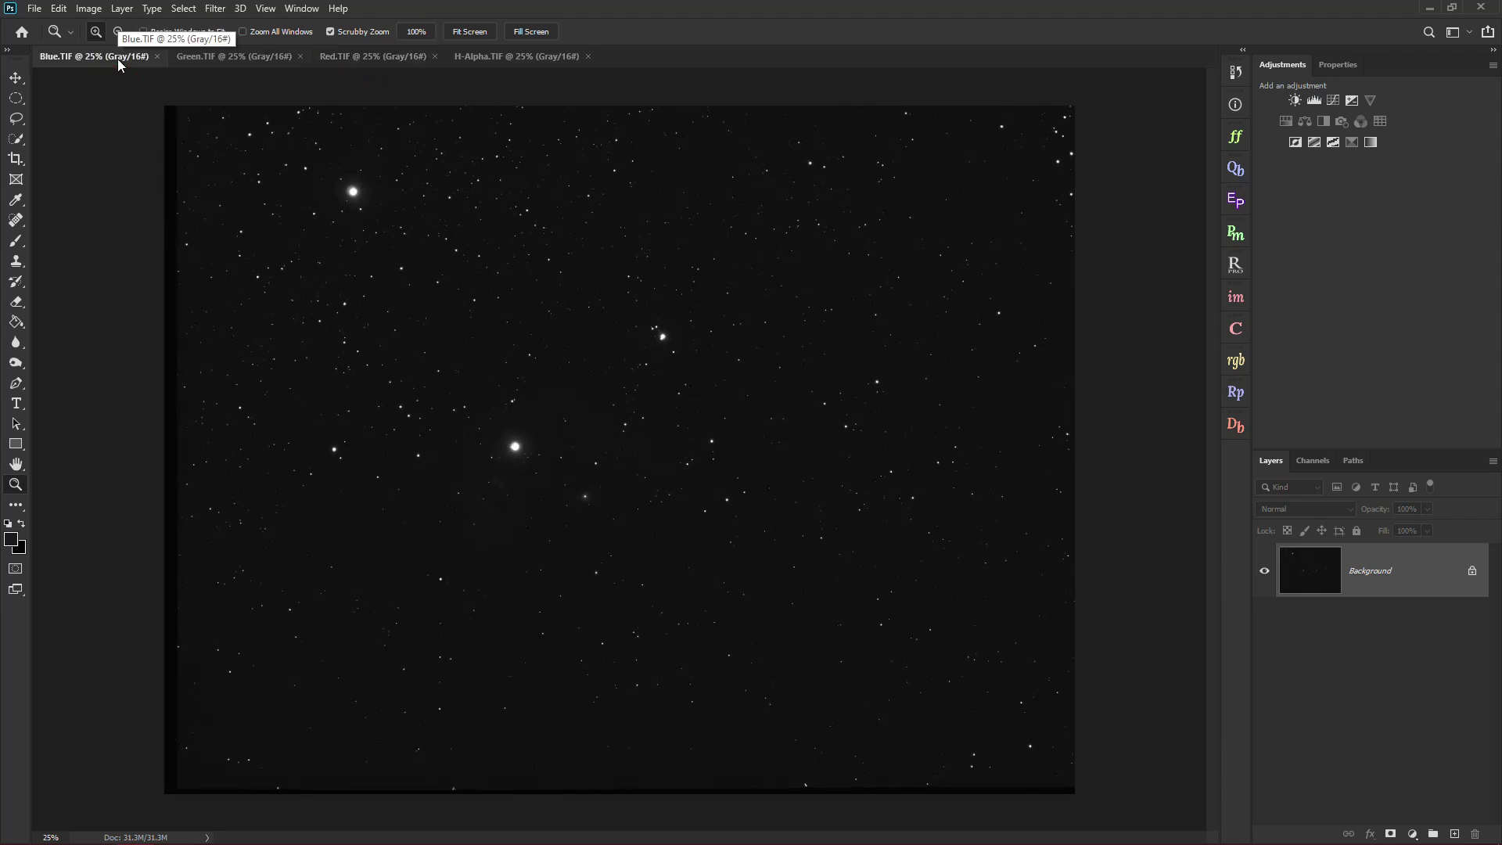
{"action": "left_click", "coordinate": [468, 57]}
{"action": "left_click", "coordinate": [423, 56]}
{"action": "left_click", "coordinate": [472, 58]}
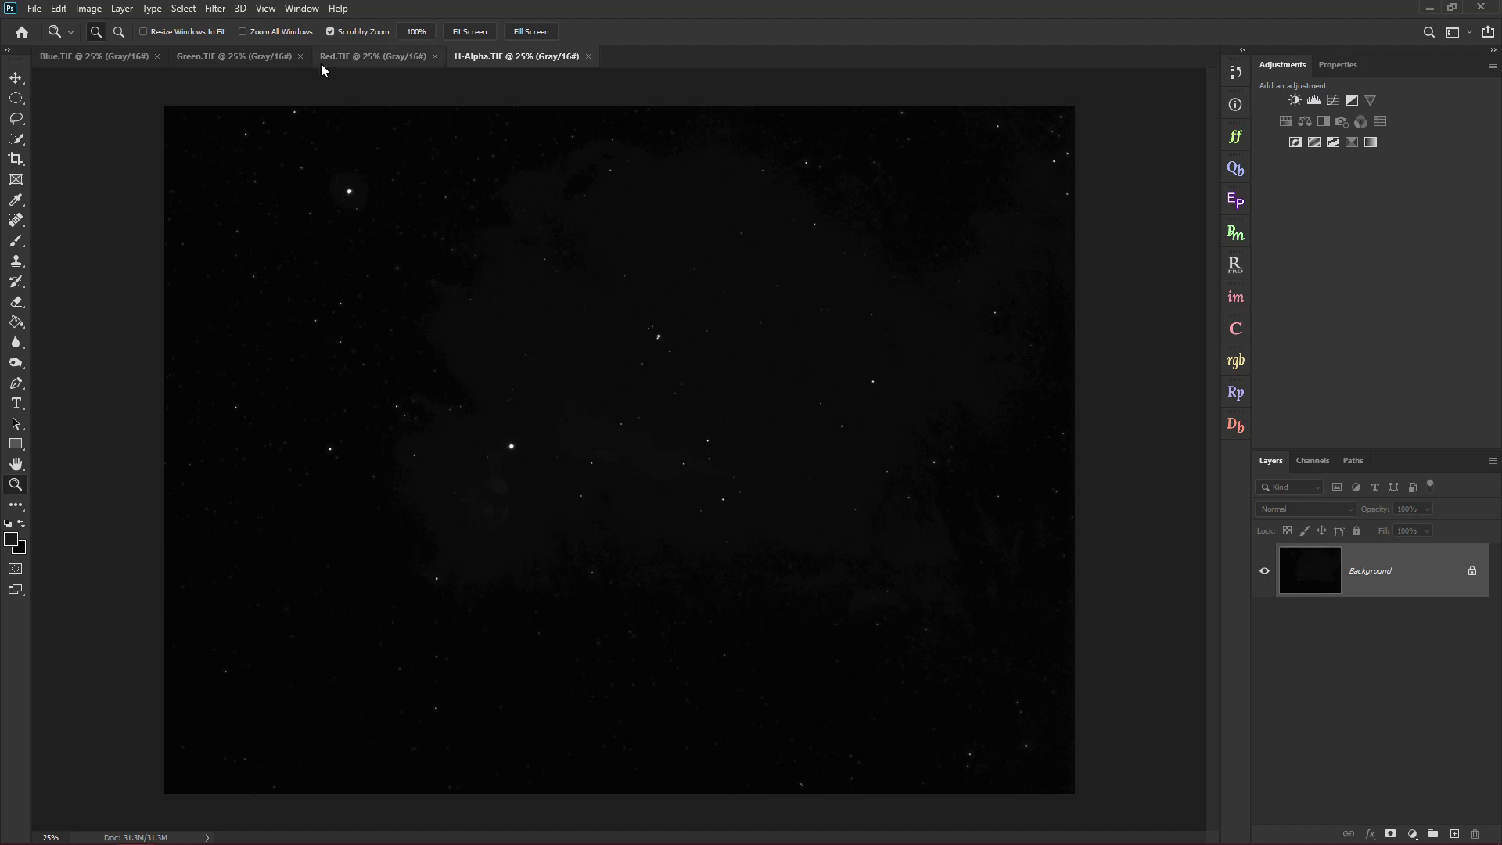
{"action": "left_click", "coordinate": [402, 59]}
{"action": "left_click", "coordinate": [210, 58]}
{"action": "left_click", "coordinate": [141, 56]}
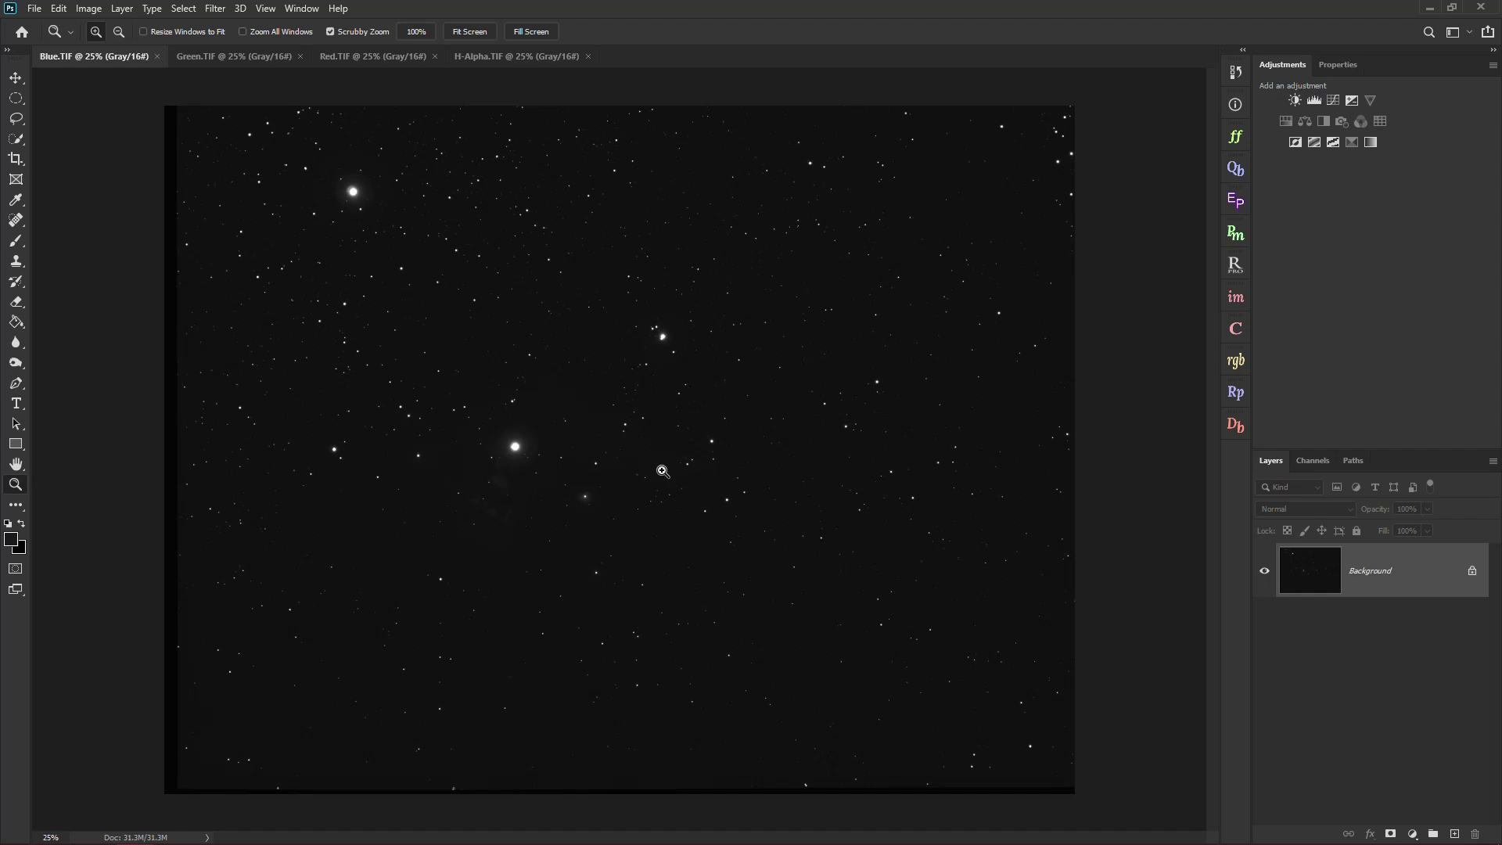
Open the Blue, Green, H-Alpha, Luminance and Red images from the Horsehead TIFF folder, outside its V2 subfolder, for comparison.
{"action": "key", "text": "super"}
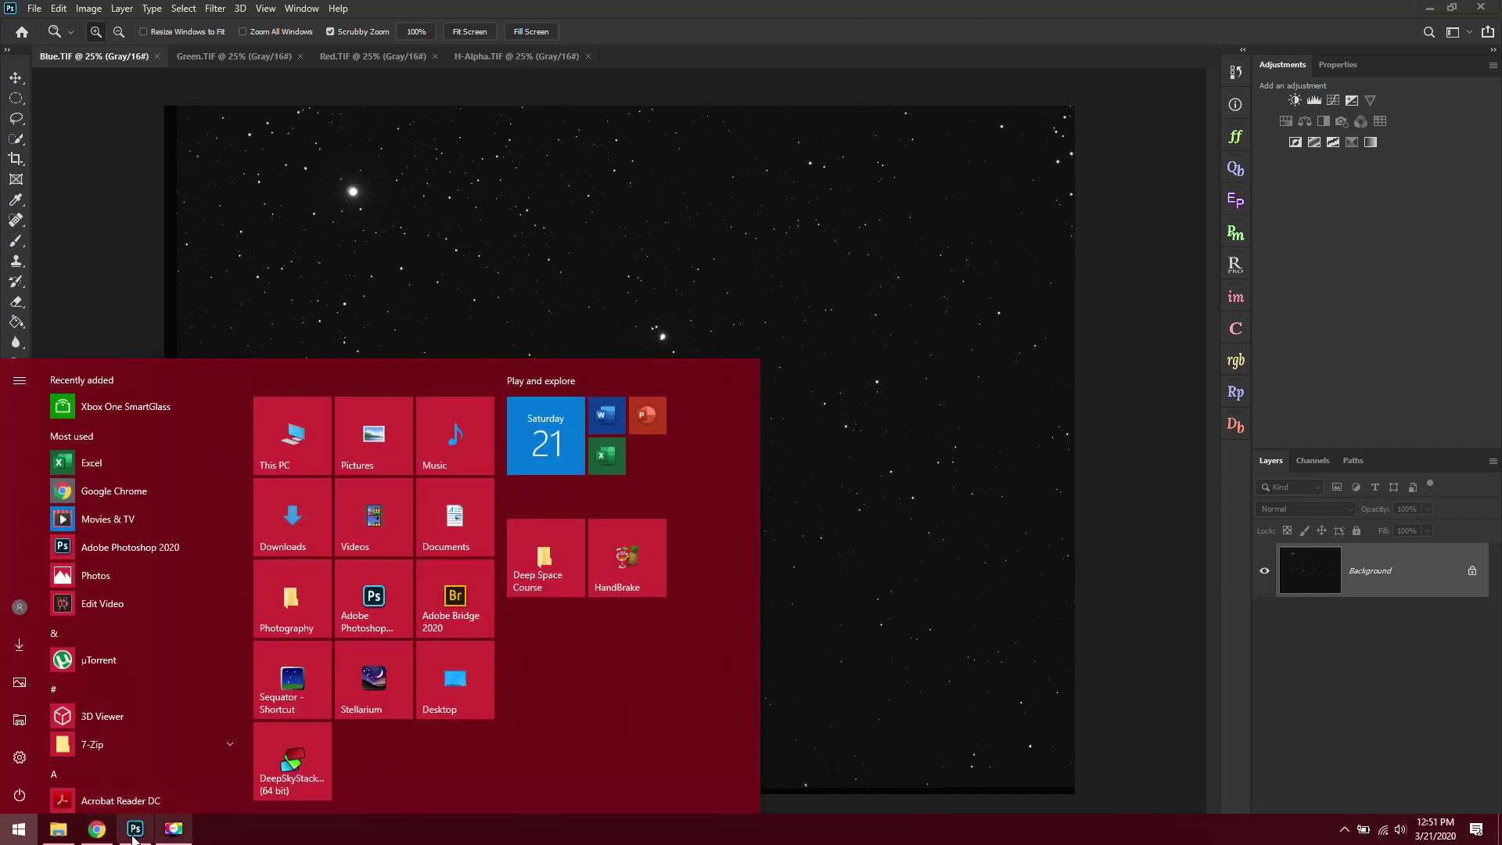
{"action": "left_click", "coordinate": [59, 830]}
{"action": "left_click", "coordinate": [577, 155]}
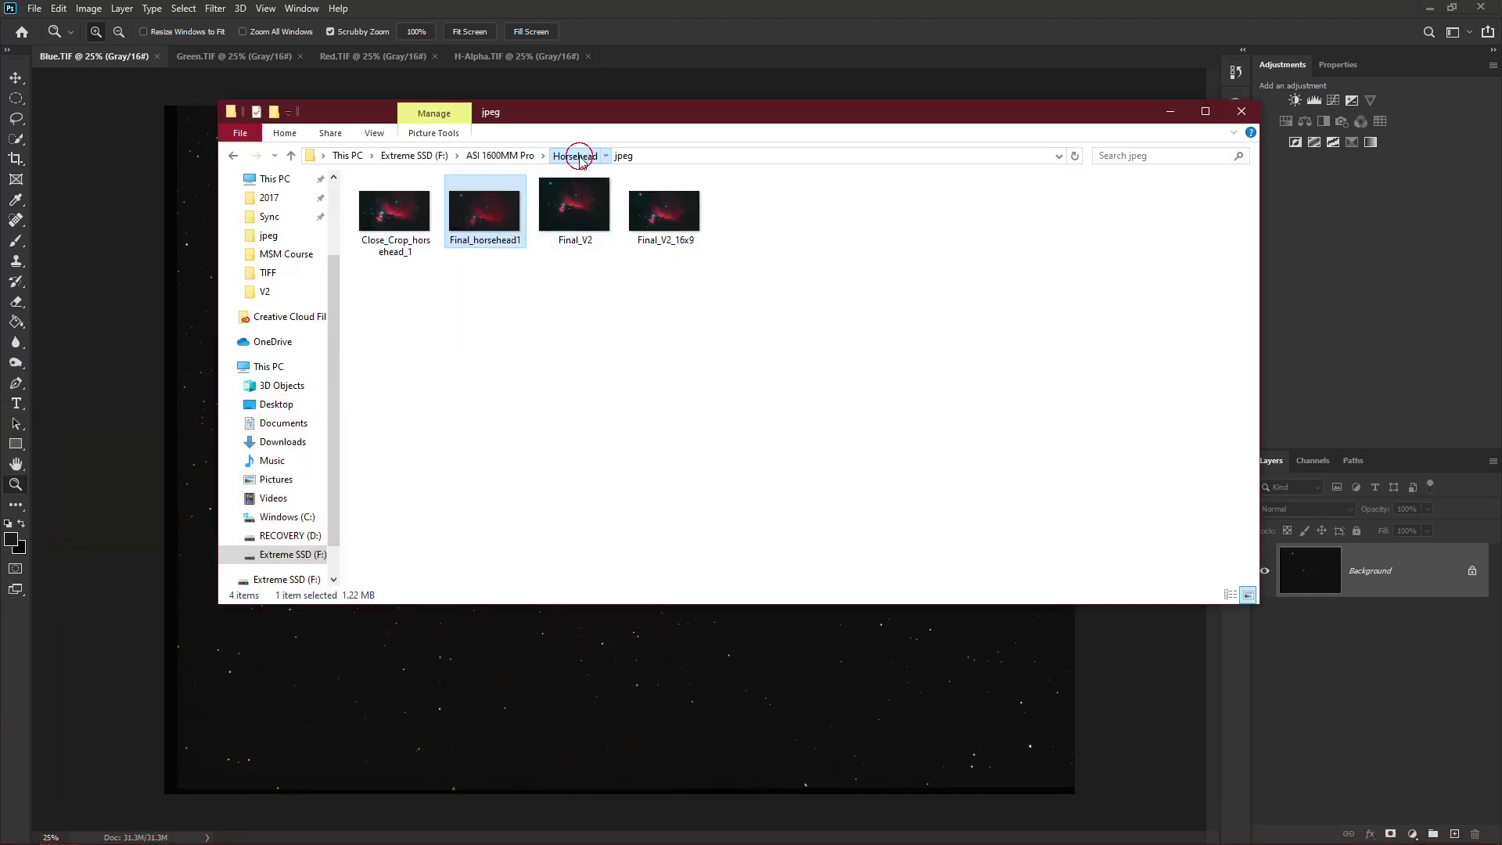
{"action": "double_click", "coordinate": [755, 215]}
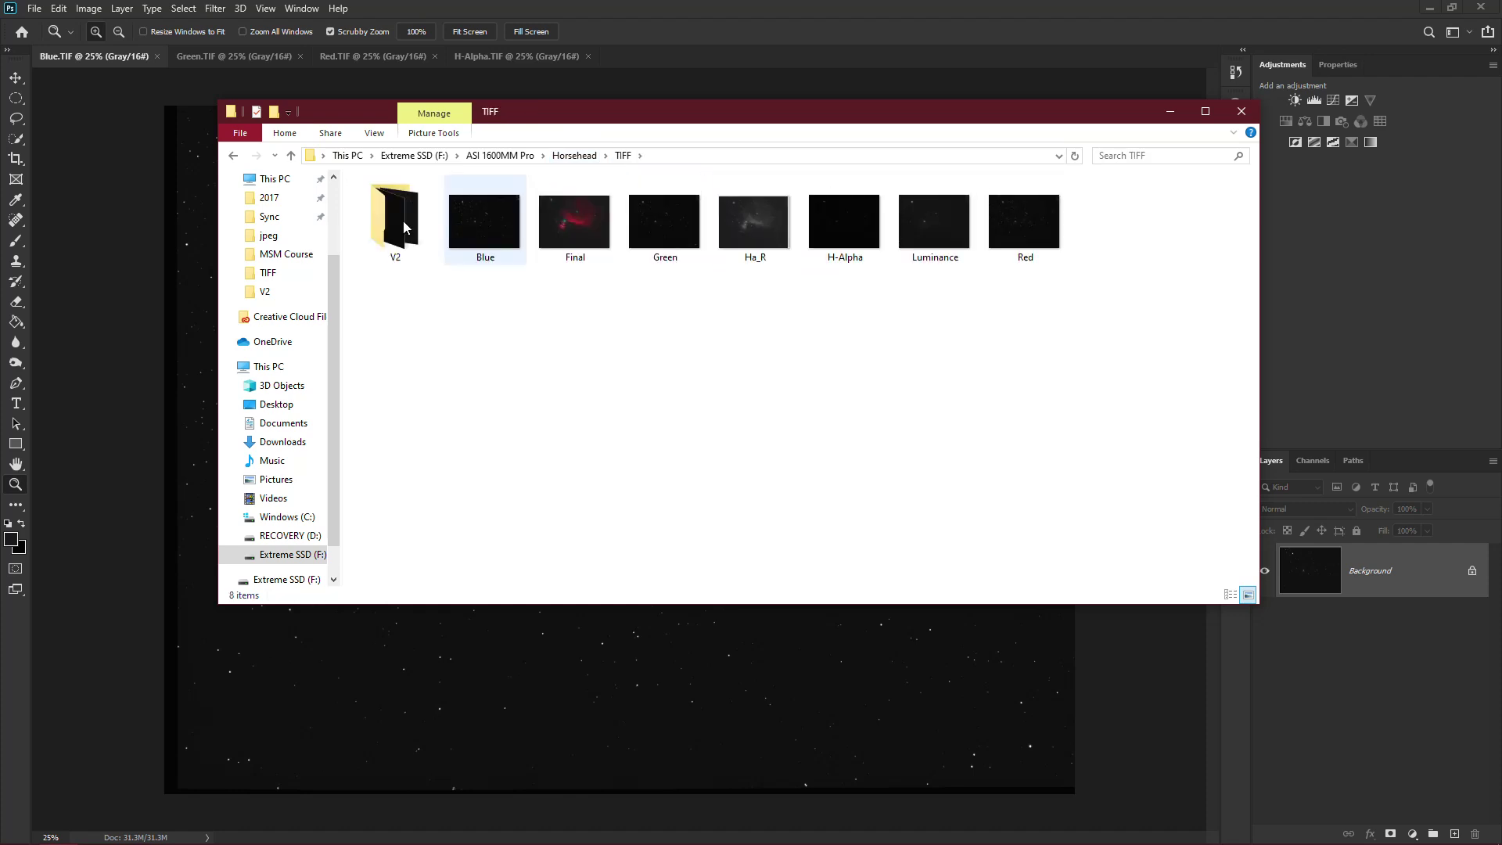
{"action": "left_click", "coordinate": [493, 247]}
{"action": "left_click", "coordinate": [680, 234], "text": "ctrl"}
{"action": "left_click", "coordinate": [924, 227], "text": "ctrl"}
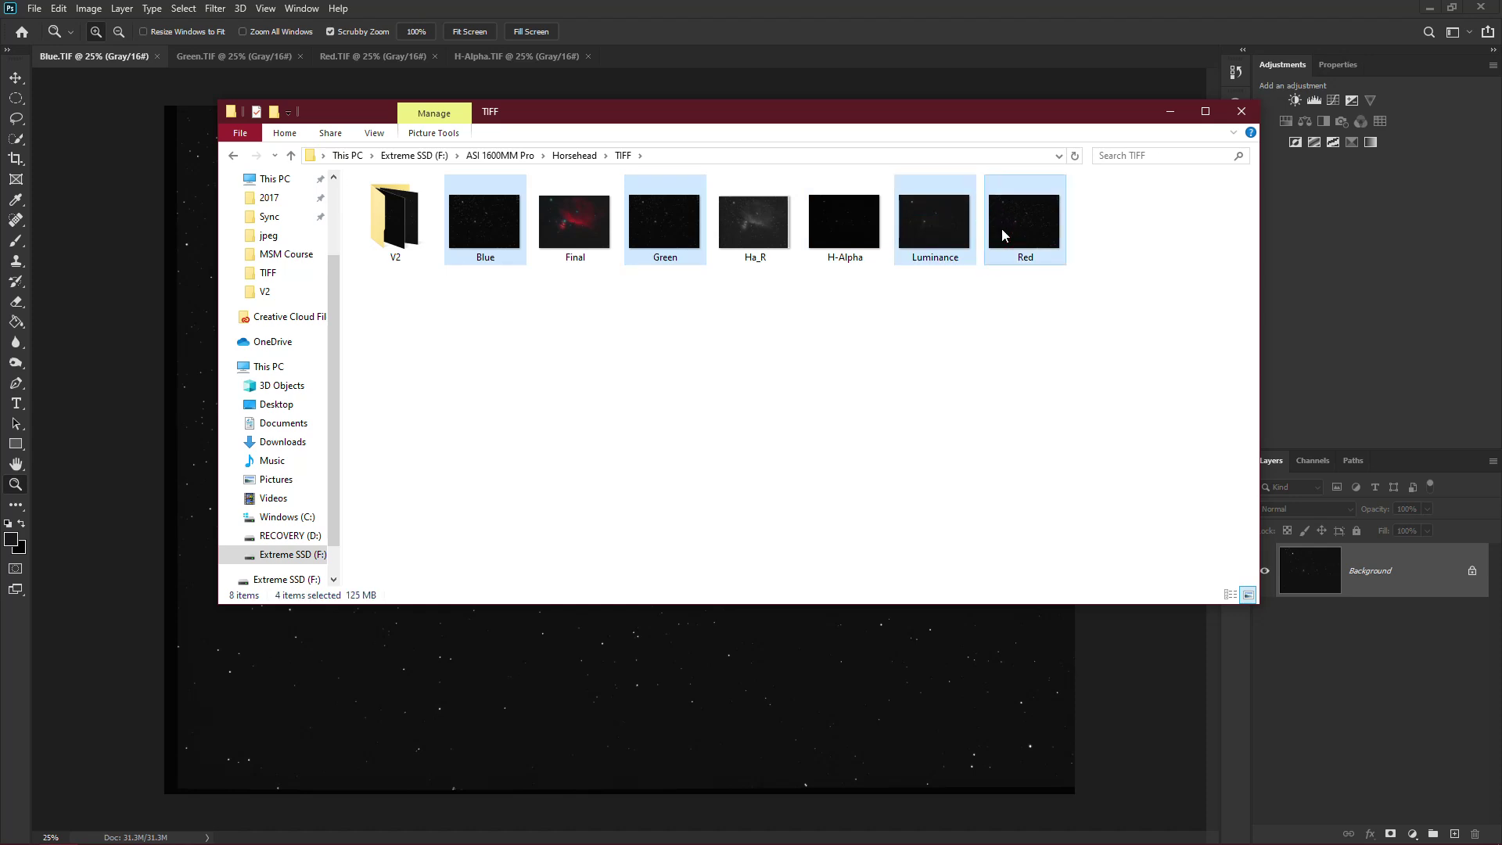
{"action": "left_click", "coordinate": [880, 227], "text": "ctrl"}
{"action": "right_click", "coordinate": [877, 216]}
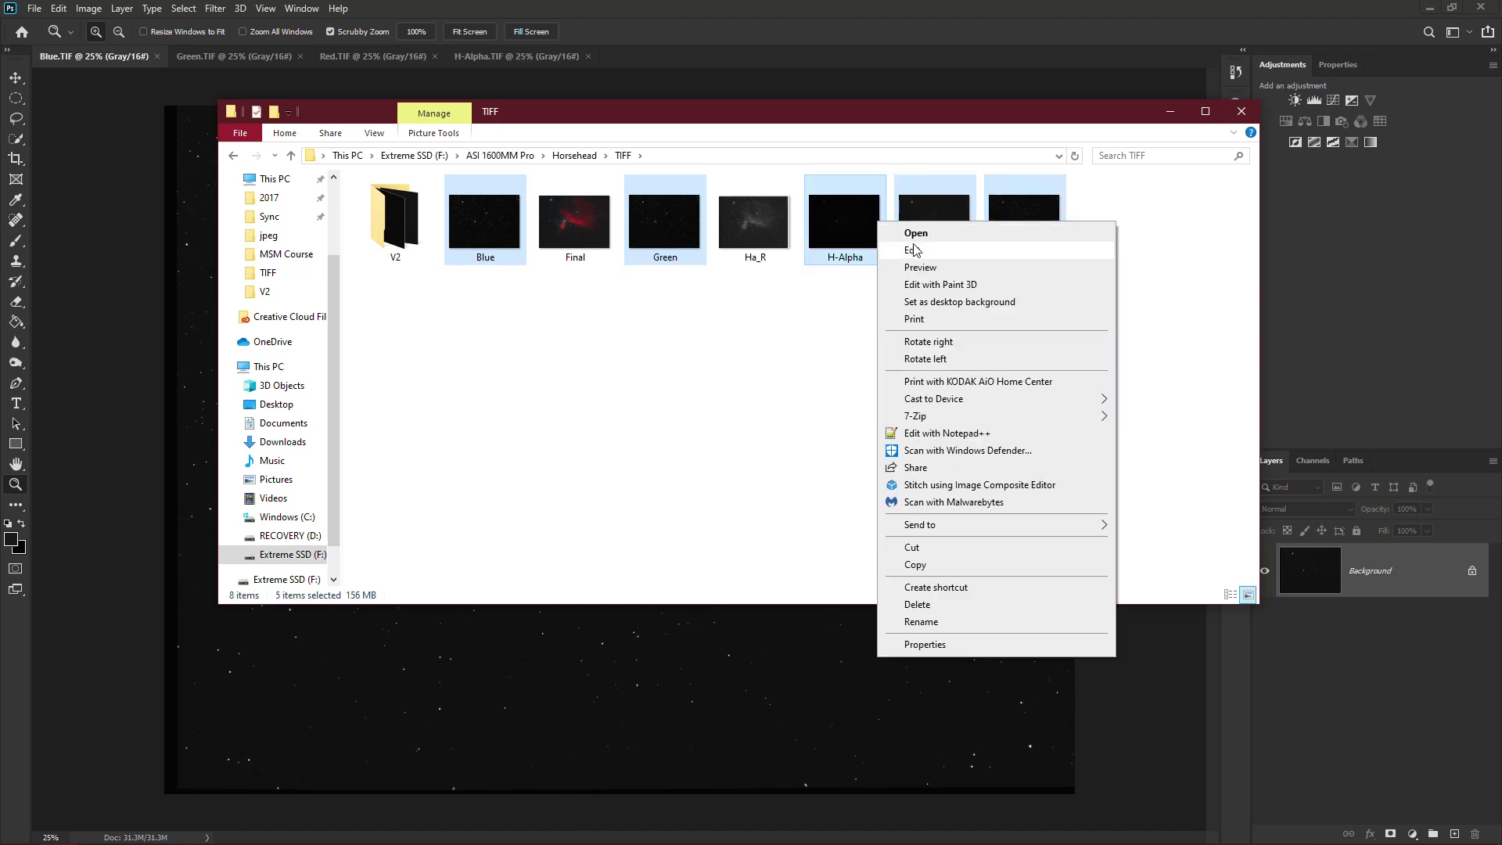
{"action": "left_click", "coordinate": [914, 232]}
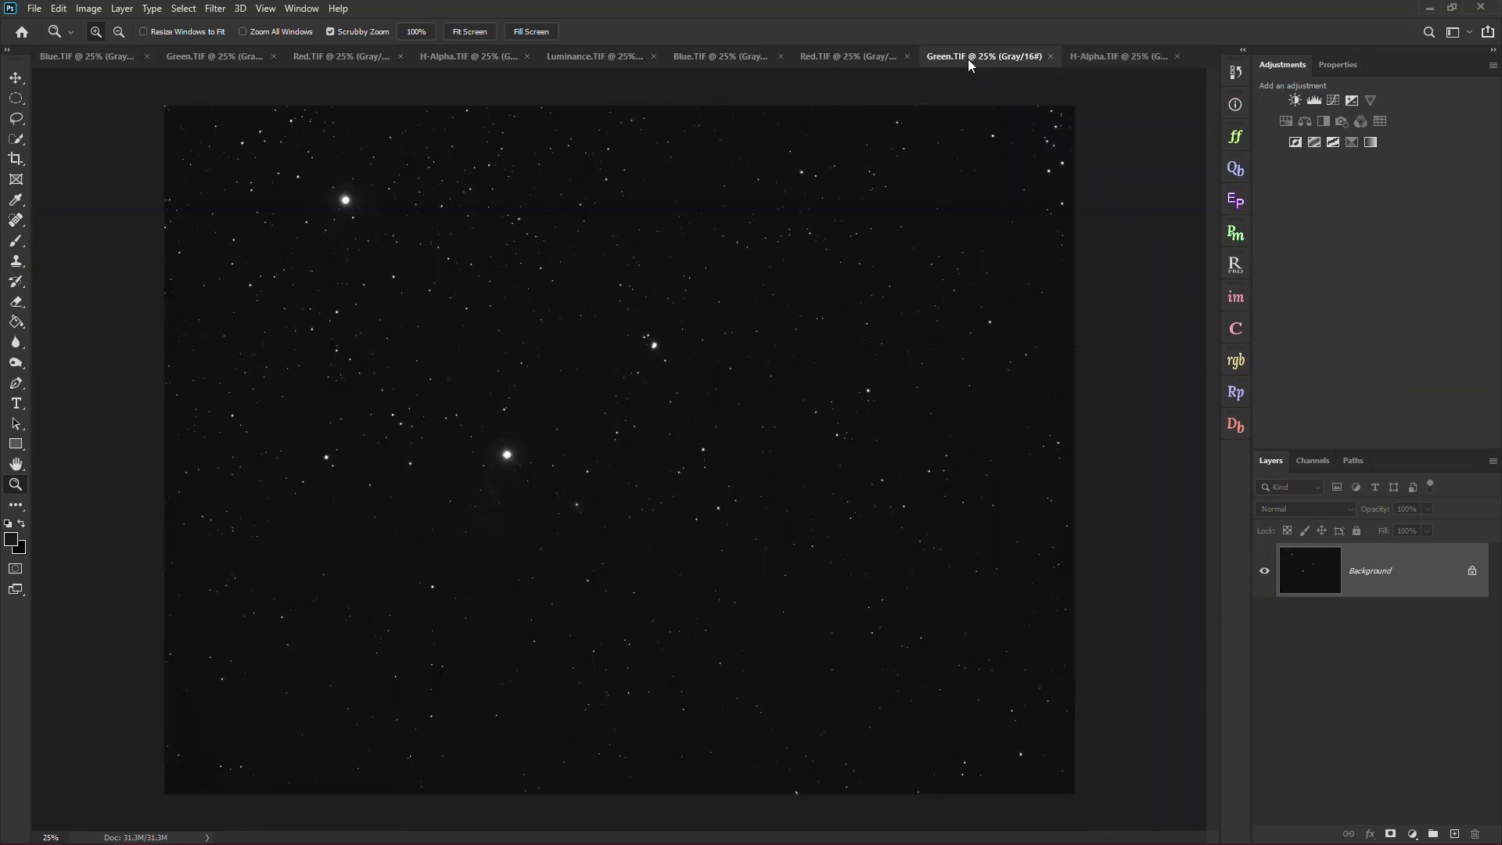
Compare the framing and star positions across the newly opened Red, Blue, Green and H-Alpha images.
{"action": "left_click", "coordinate": [885, 51]}
{"action": "left_click", "coordinate": [740, 57]}
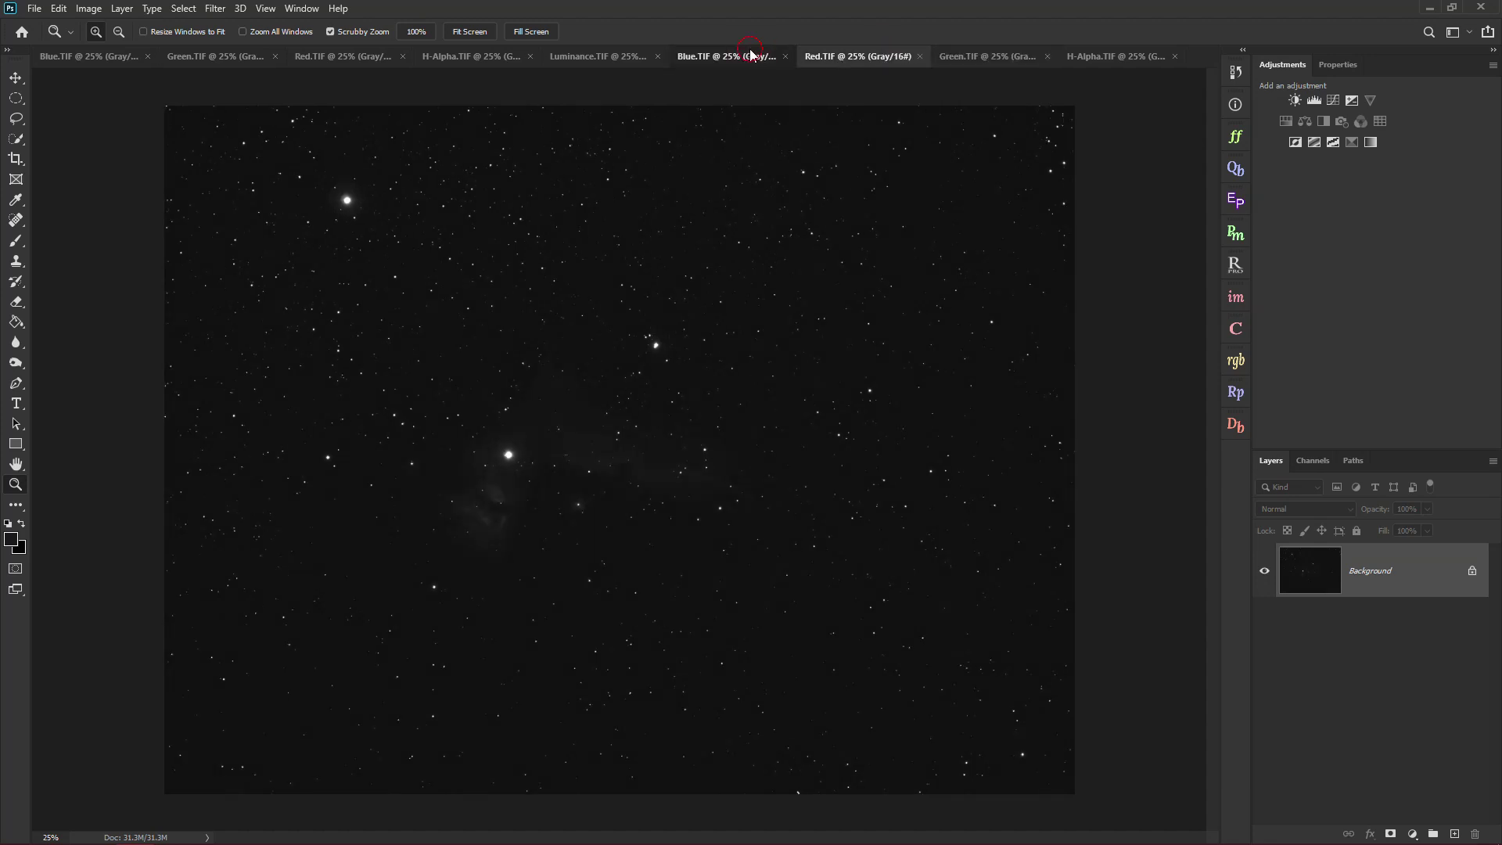
{"action": "left_click", "coordinate": [855, 52]}
{"action": "left_click", "coordinate": [959, 52]}
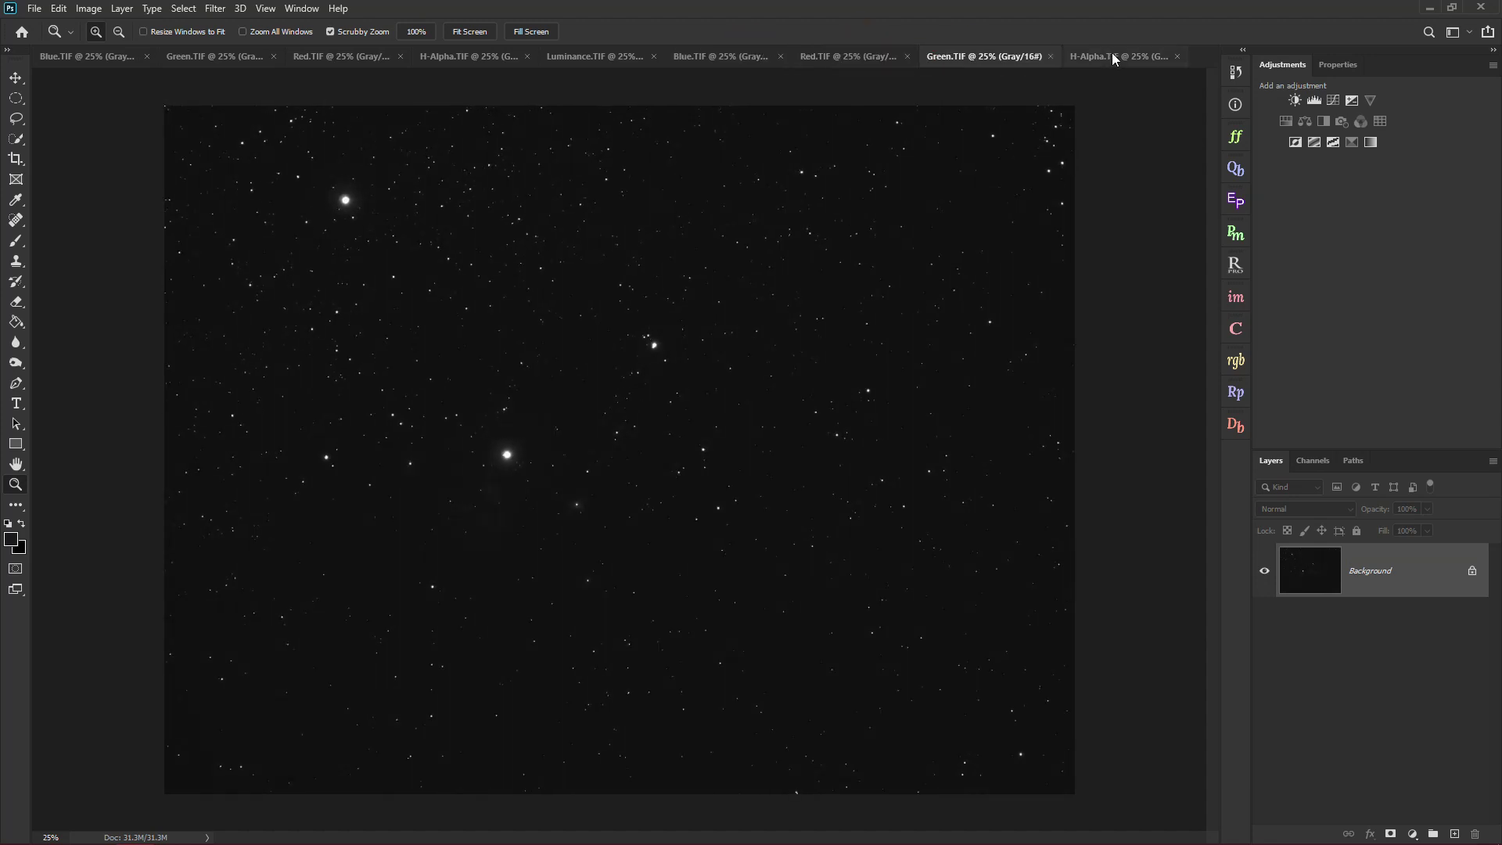
{"action": "left_click", "coordinate": [1111, 54]}
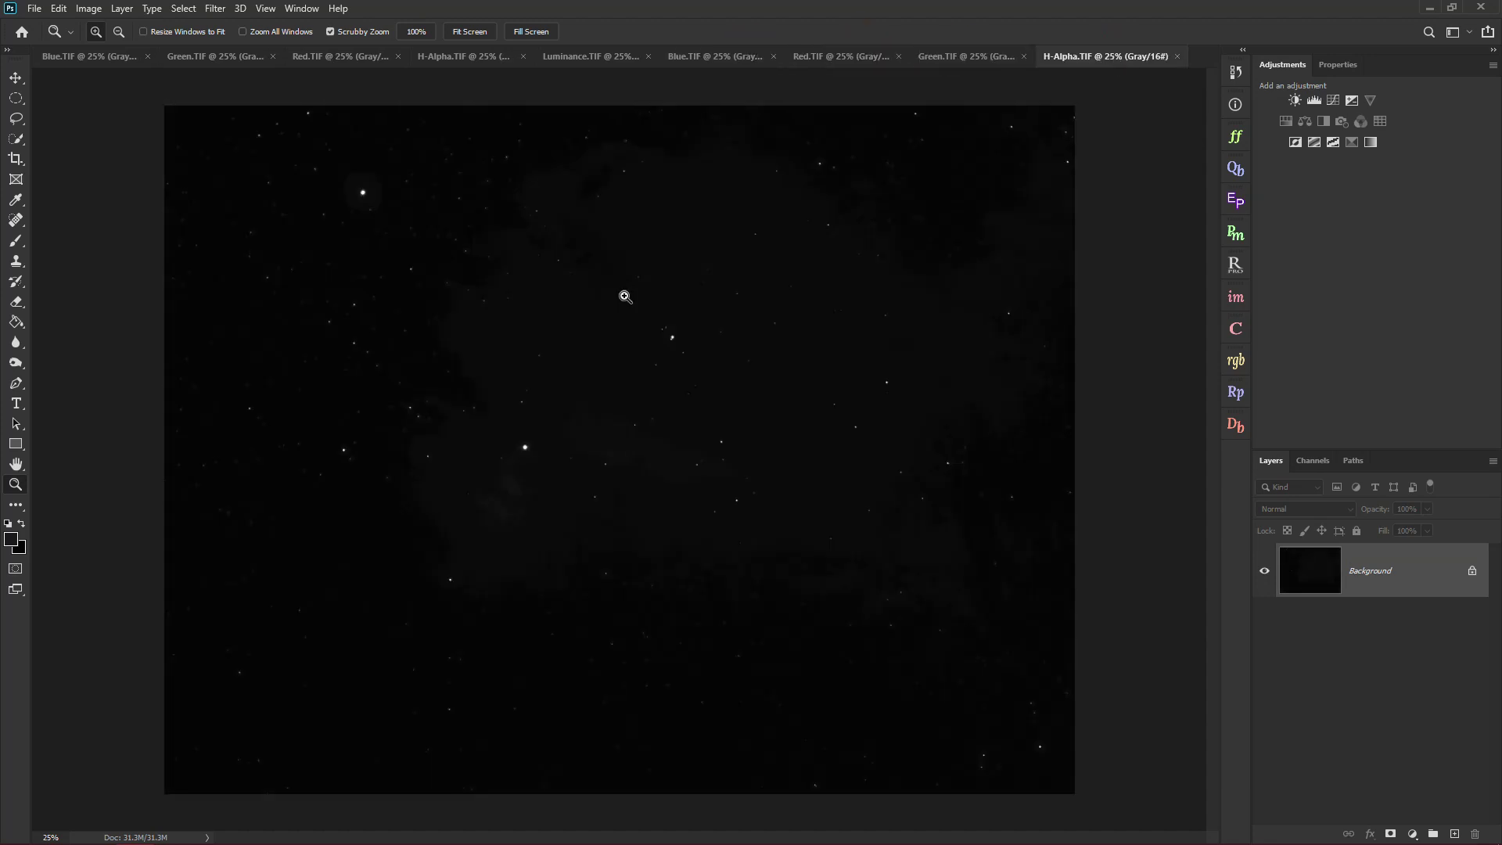
{"action": "left_click", "coordinate": [952, 57]}
{"action": "left_click", "coordinate": [845, 60]}
{"action": "left_click", "coordinate": [753, 63]}
{"action": "left_click", "coordinate": [882, 59]}
{"action": "left_click", "coordinate": [983, 59]}
{"action": "left_click", "coordinate": [1114, 55]}
{"action": "left_click", "coordinate": [744, 56]}
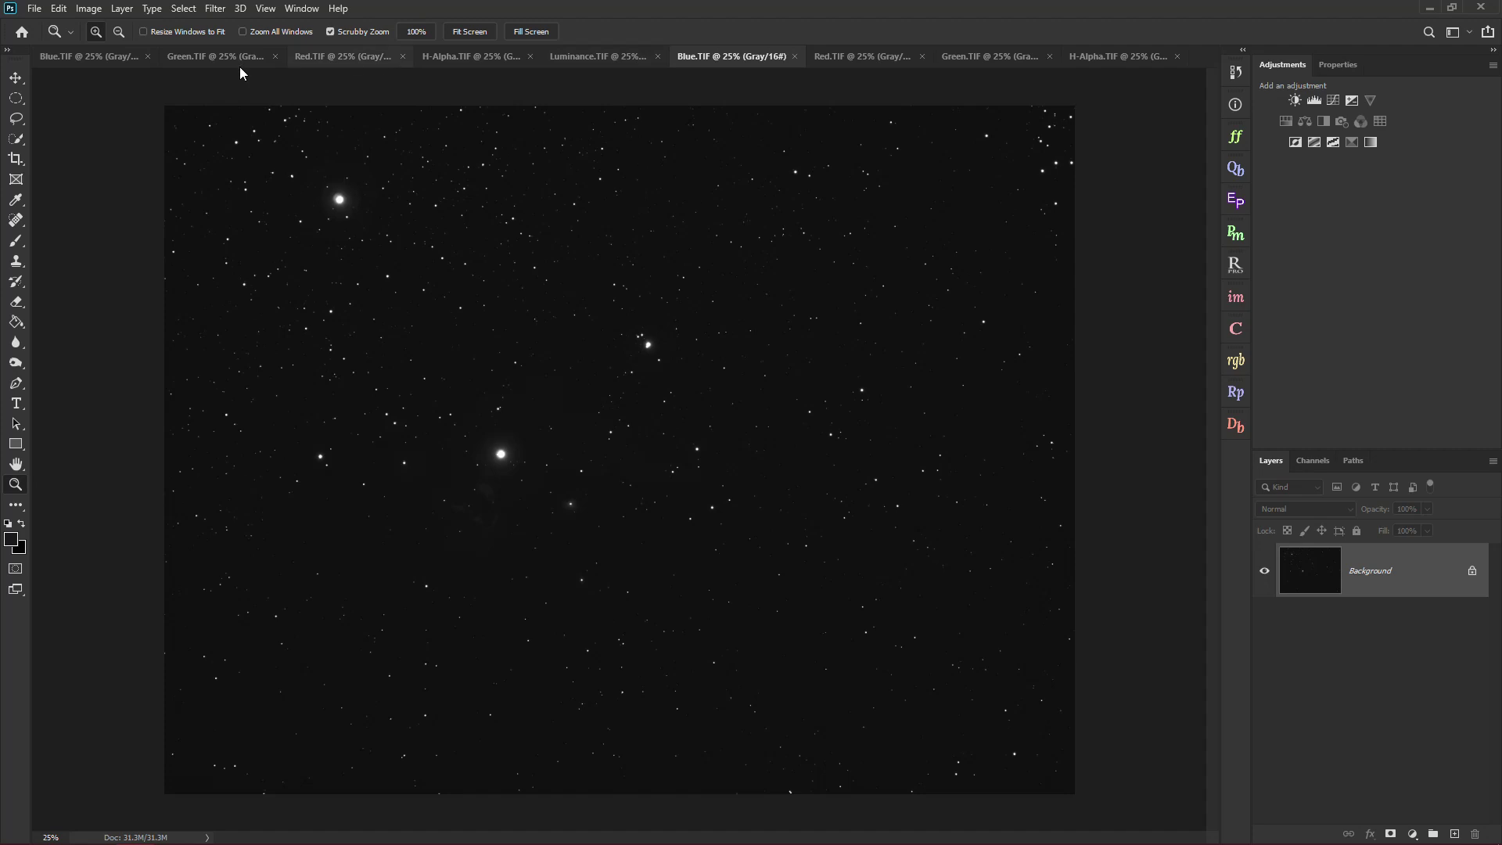
Review the V2 Blue, Green, Red and H-Alpha images against the Luminance and H-Alpha images of the other set.
{"action": "left_click", "coordinate": [89, 56]}
{"action": "left_click", "coordinate": [219, 56]}
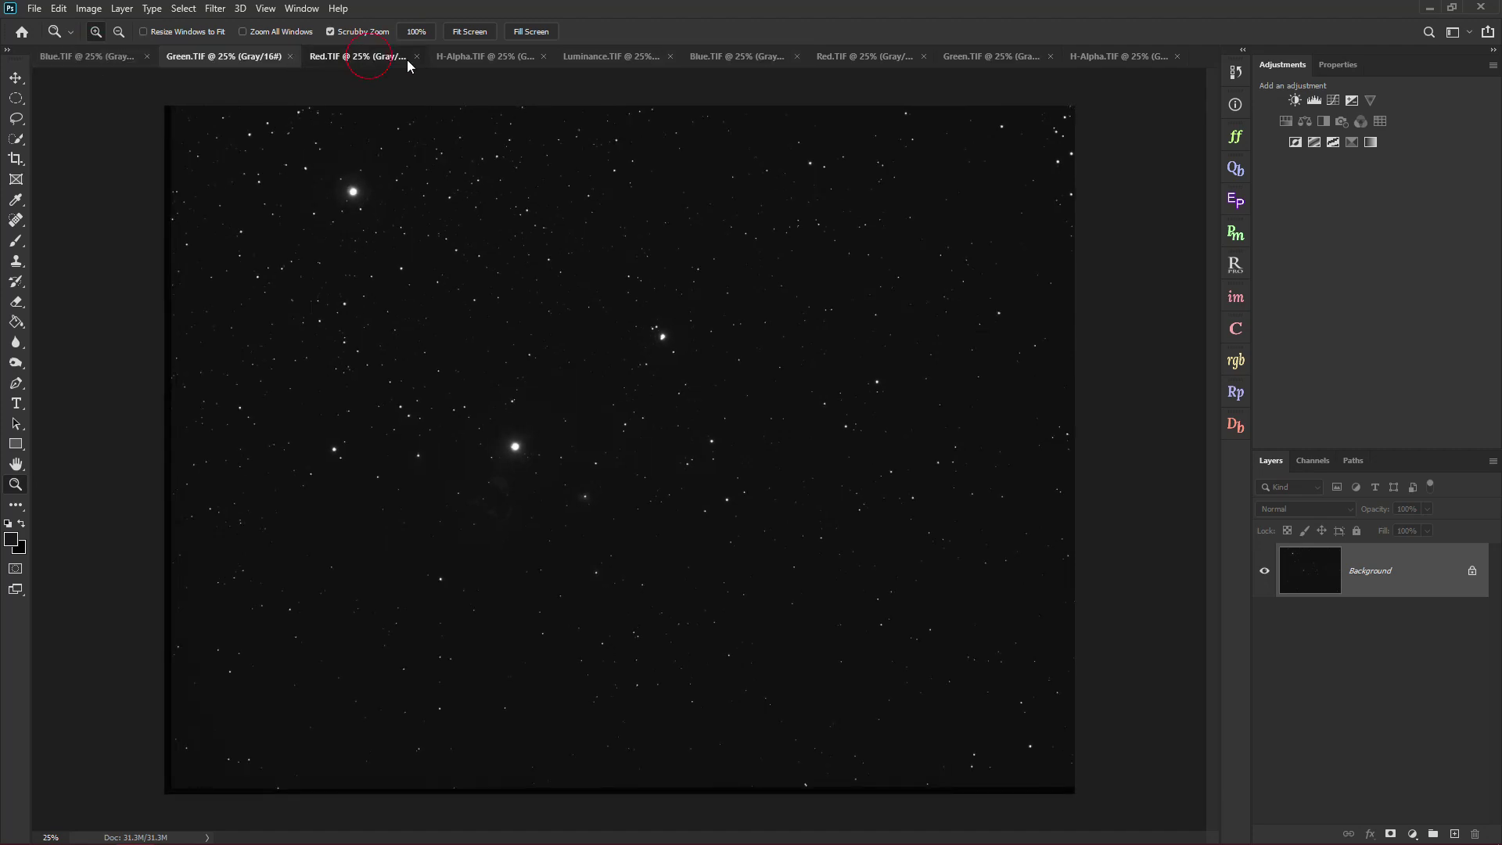
{"action": "left_click", "coordinate": [352, 57]}
{"action": "left_click", "coordinate": [489, 61]}
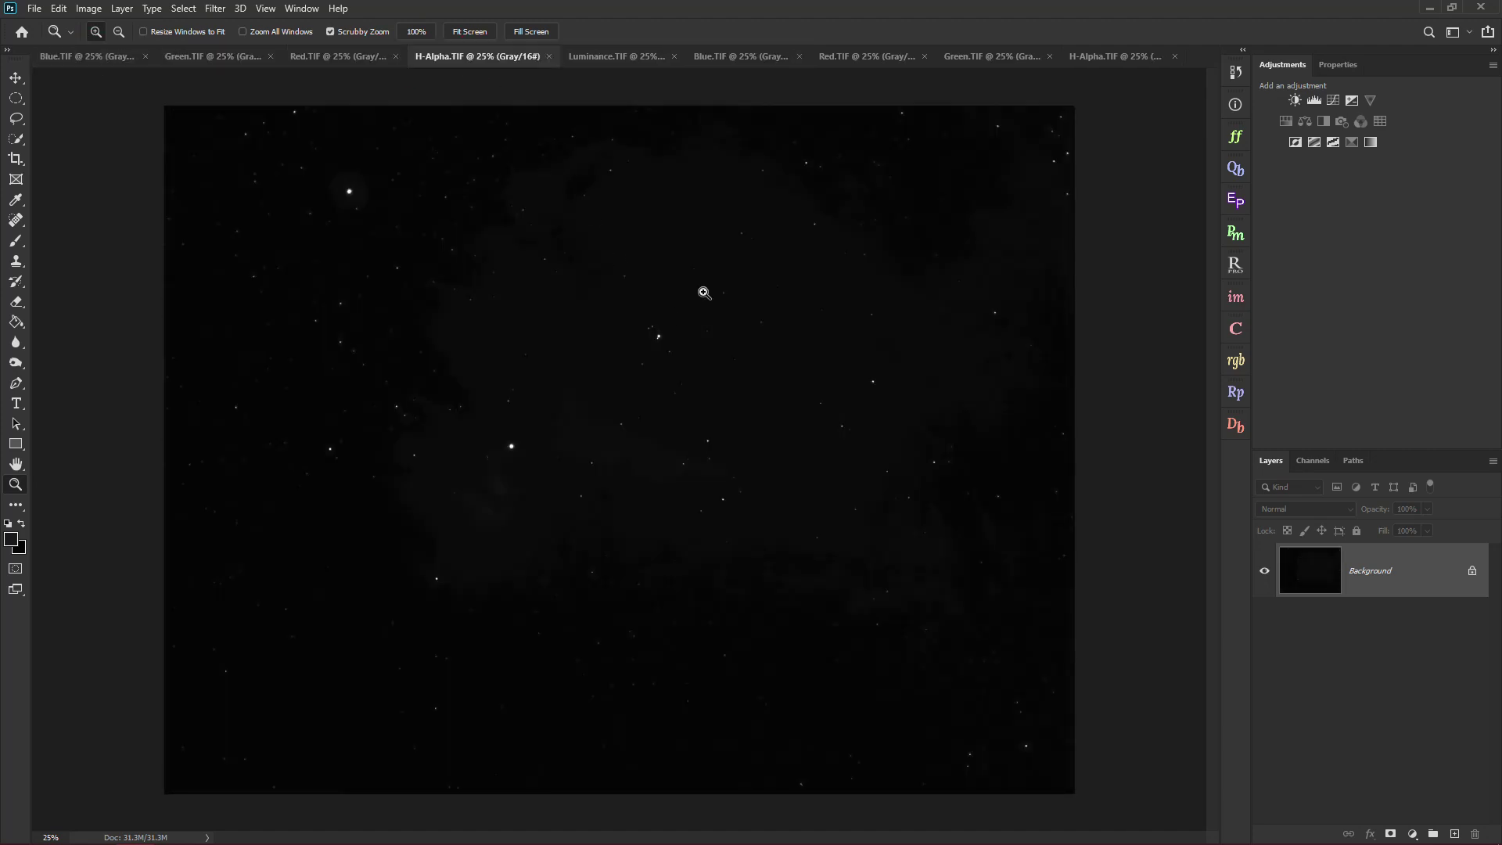
{"action": "left_click", "coordinate": [622, 58]}
{"action": "left_click", "coordinate": [1126, 56]}
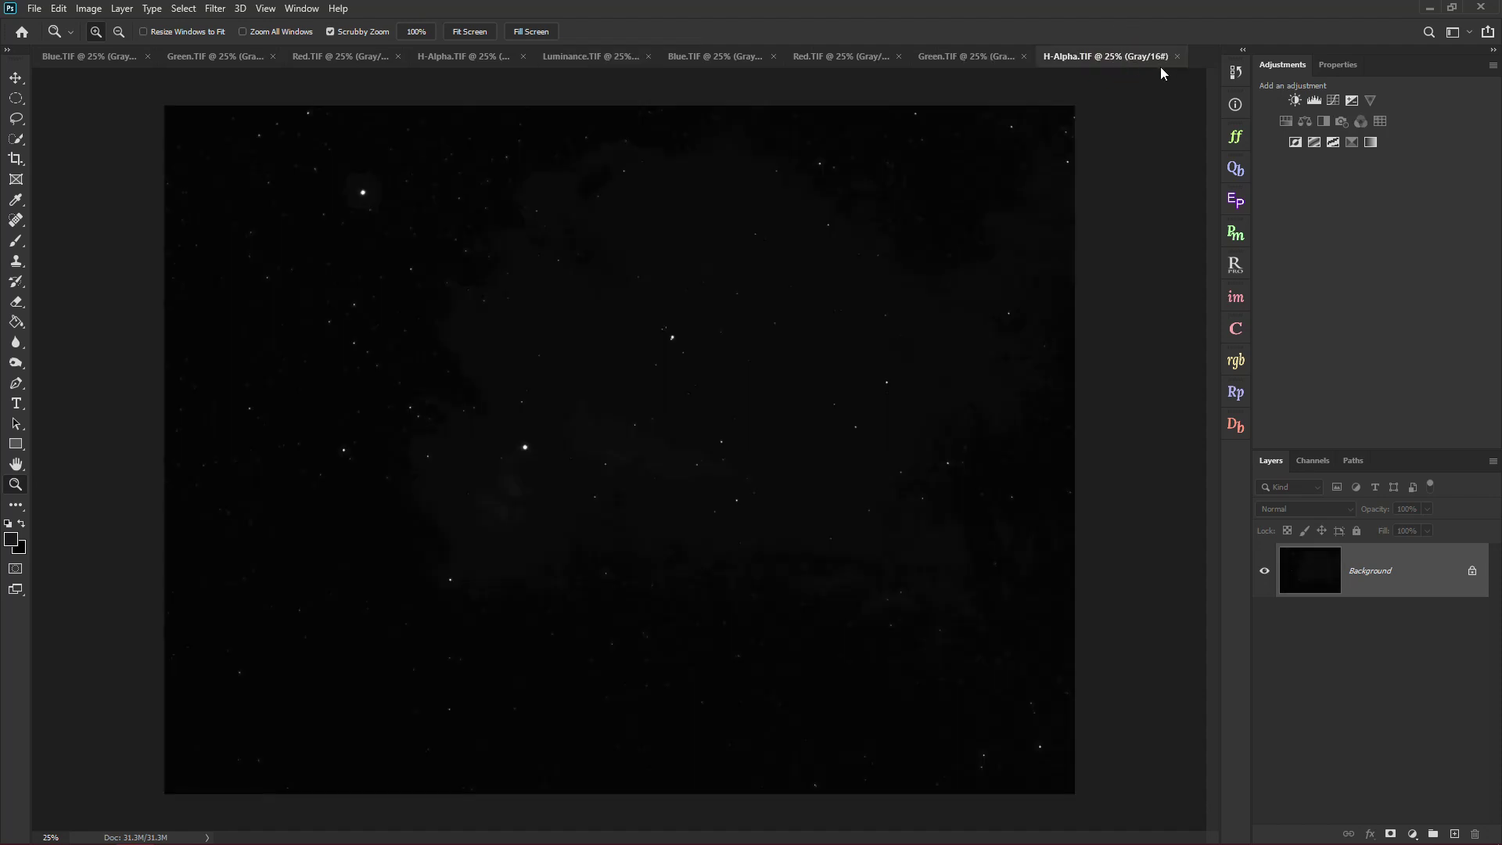
Reduce the open documents to the V2 H-Alpha, Blue, Green and Red images and check the Green, Blue and H-Alpha ones.
{"action": "right_click", "coordinate": [970, 52]}
{"action": "left_click", "coordinate": [1018, 105]}
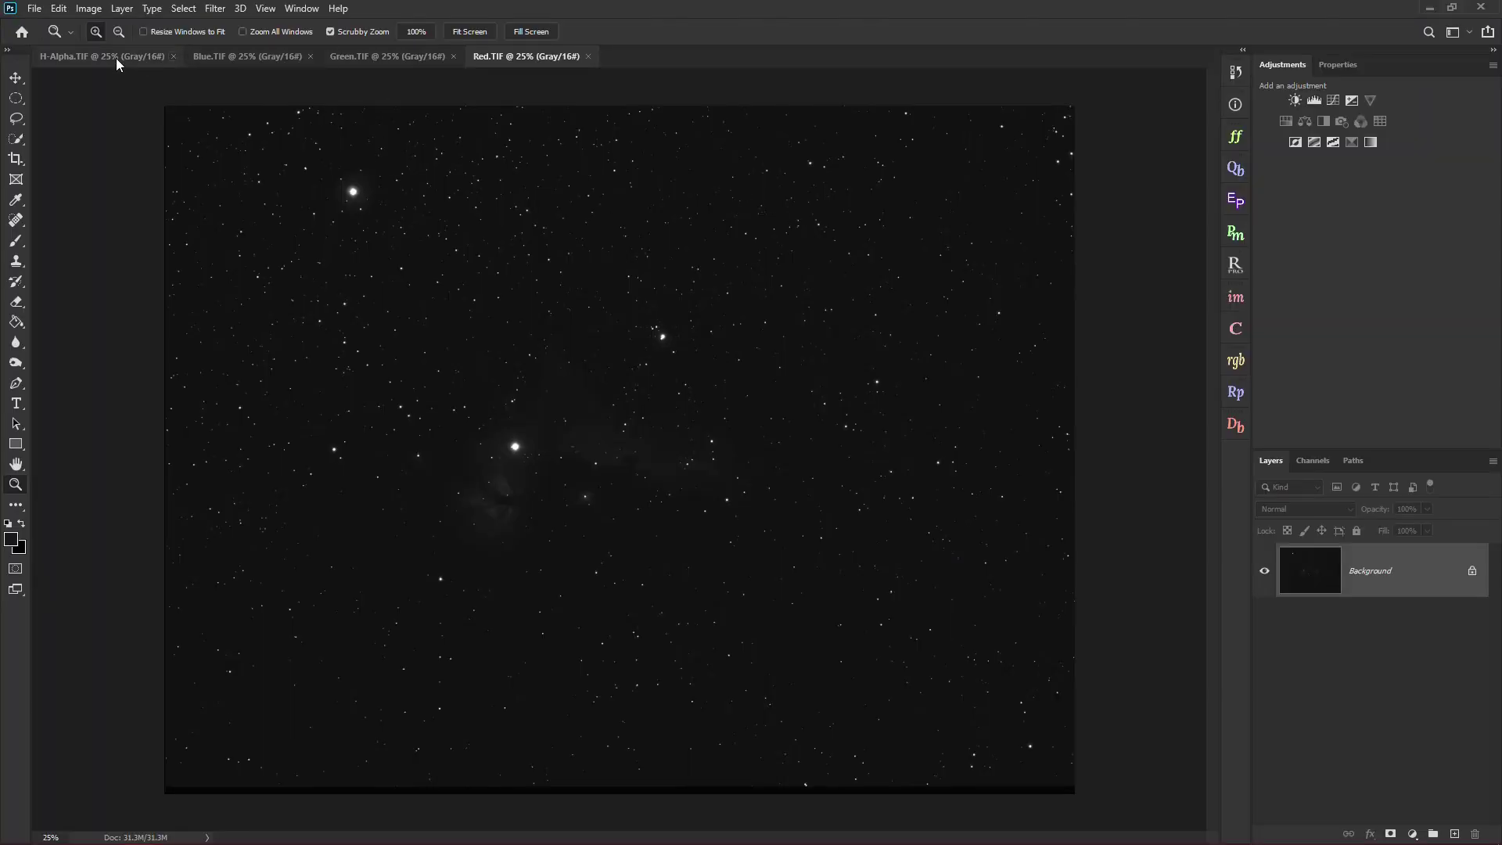
{"action": "left_click", "coordinate": [374, 56]}
{"action": "left_click", "coordinate": [200, 55]}
{"action": "left_click", "coordinate": [114, 54]}
Convert the Red image from grayscale to RGB Color mode.
{"action": "left_click", "coordinate": [514, 54]}
{"action": "left_click", "coordinate": [104, 11]}
{"action": "mouse_move", "coordinate": [106, 25]}
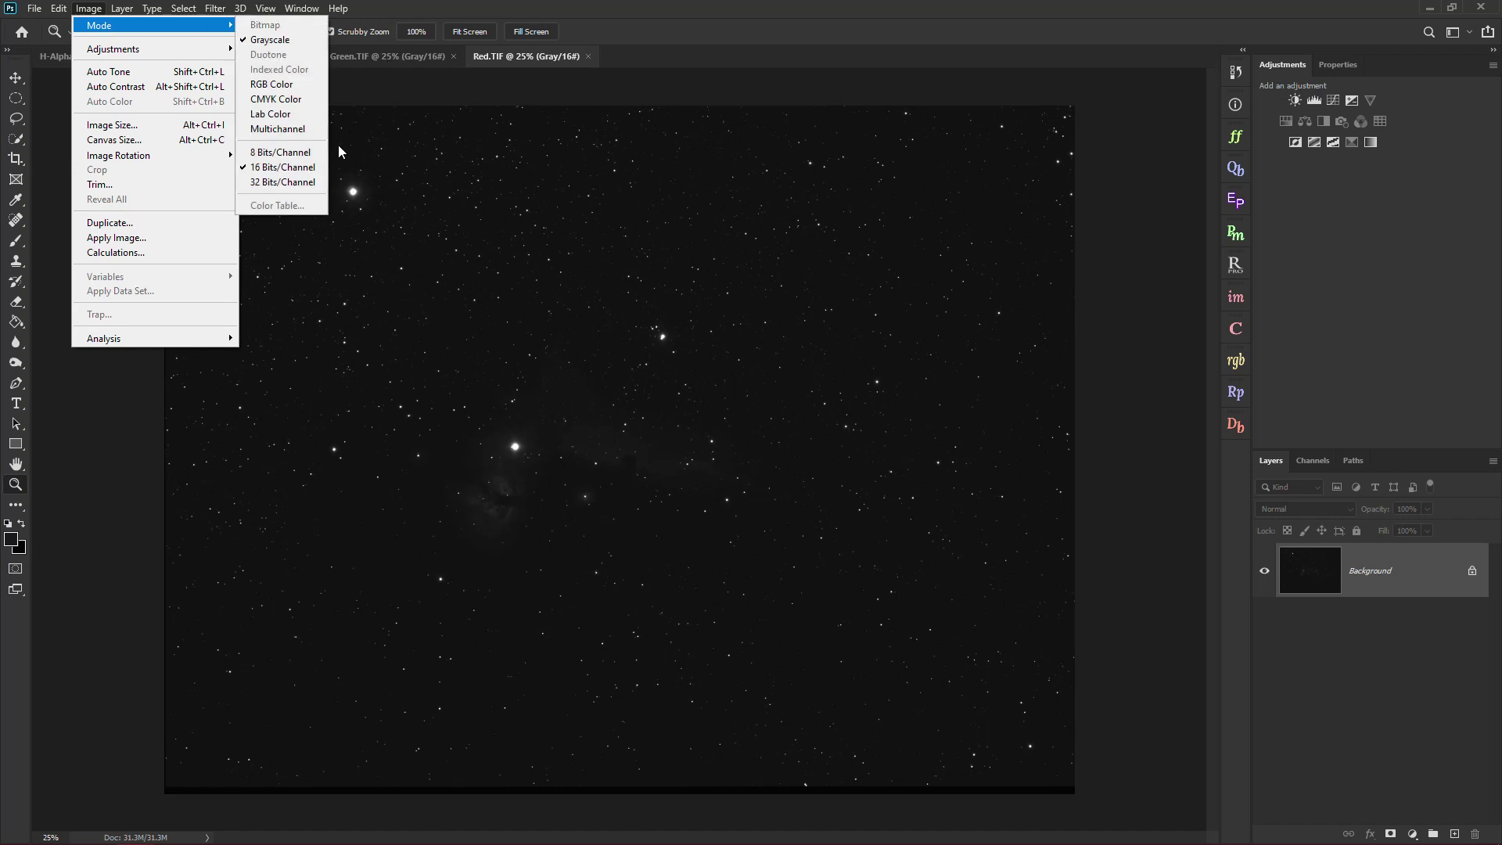
{"action": "left_click", "coordinate": [299, 86]}
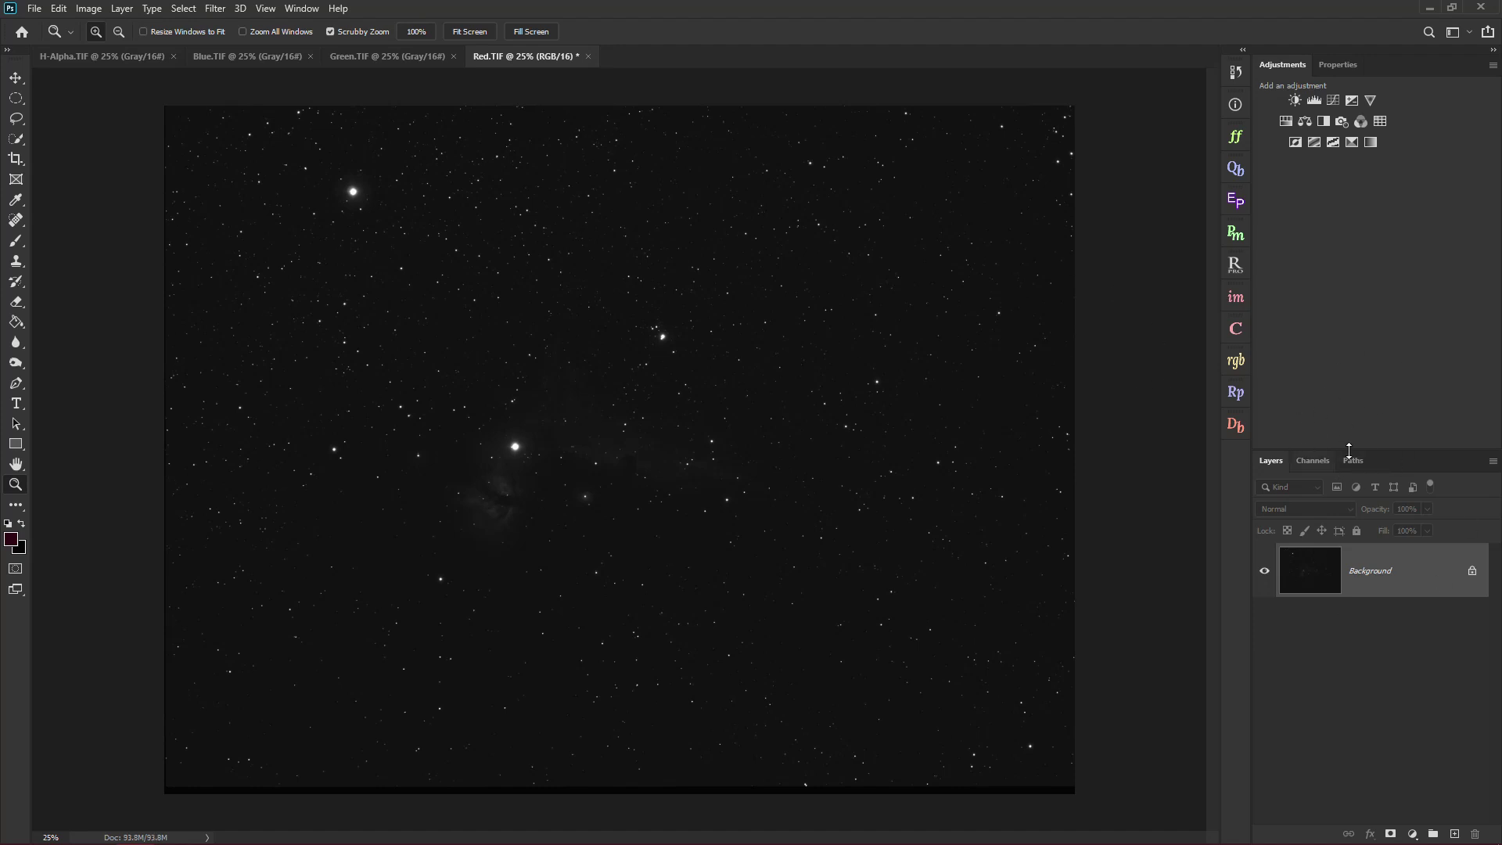
View the Red, Green and Blue channels of the converted Red image one at a time.
{"action": "left_click", "coordinate": [1328, 463]}
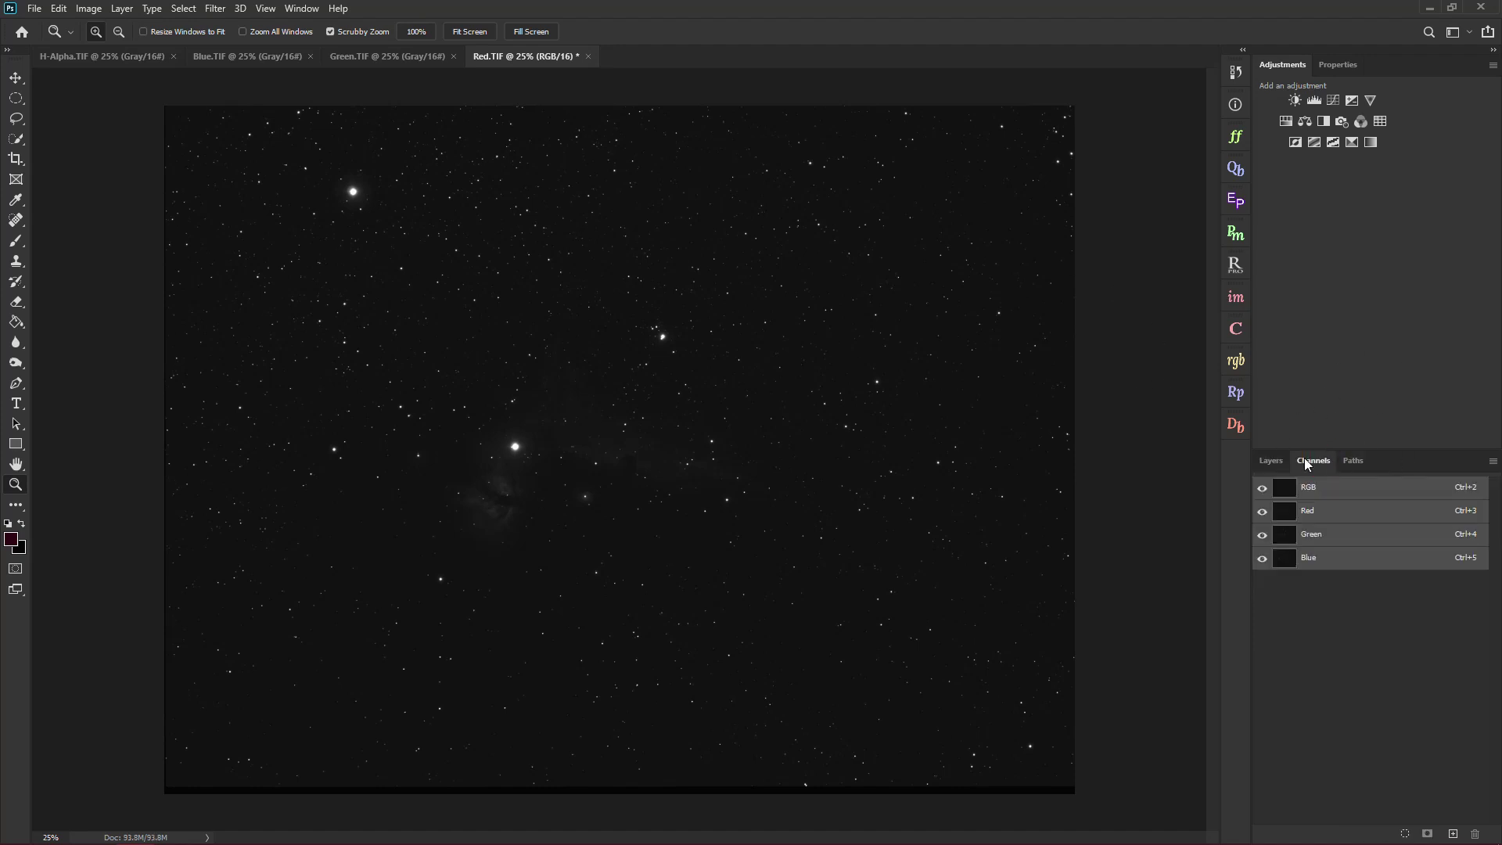
{"action": "left_click", "coordinate": [1338, 513]}
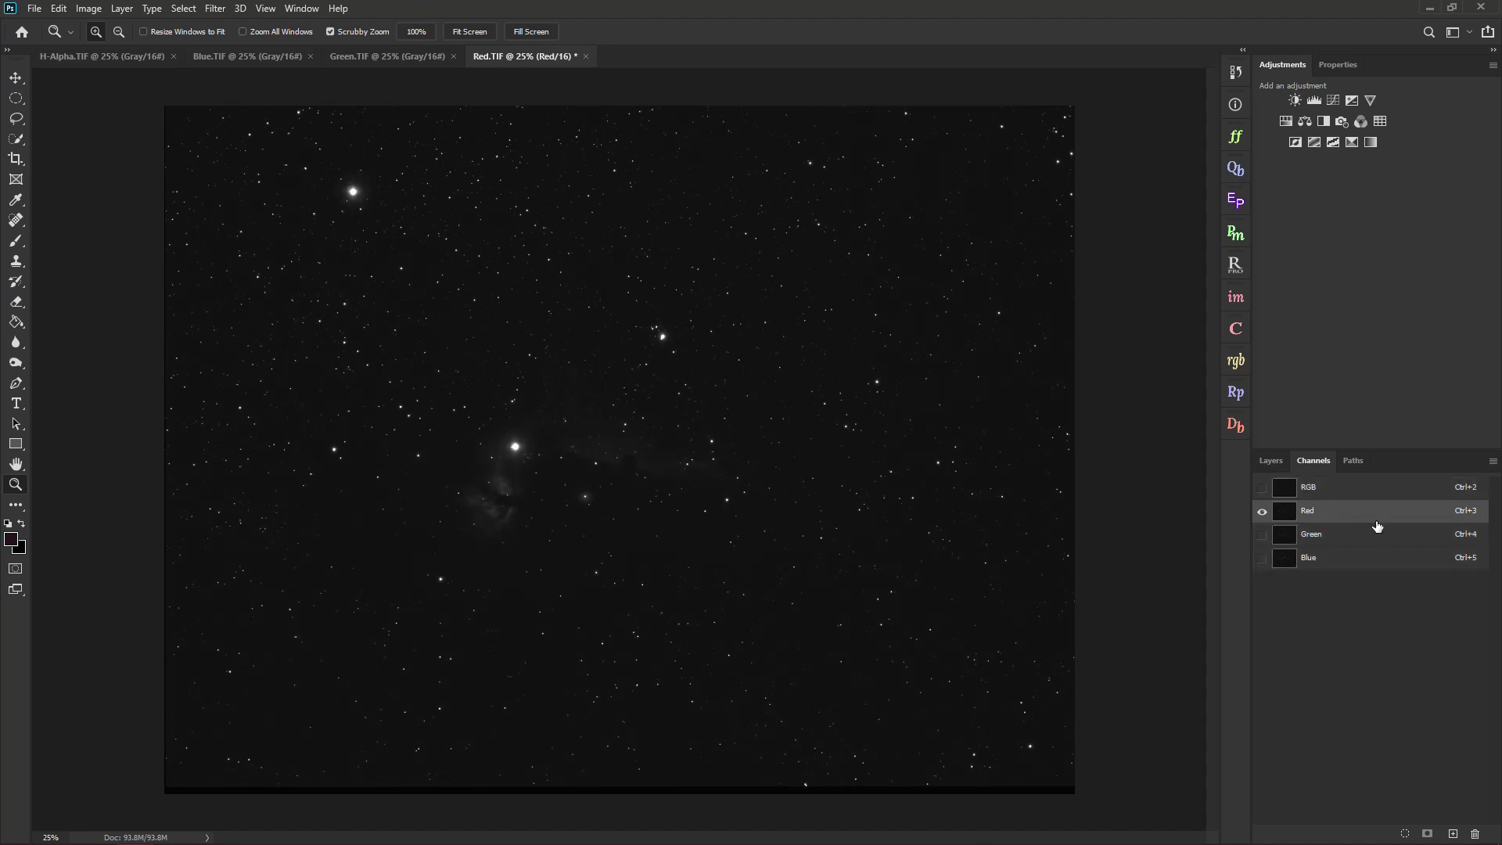
{"action": "left_click", "coordinate": [1313, 538]}
{"action": "left_click", "coordinate": [1320, 557]}
Copy the entire Green image into the Green channel of the Red image and clear the selection.
{"action": "left_click", "coordinate": [1323, 536]}
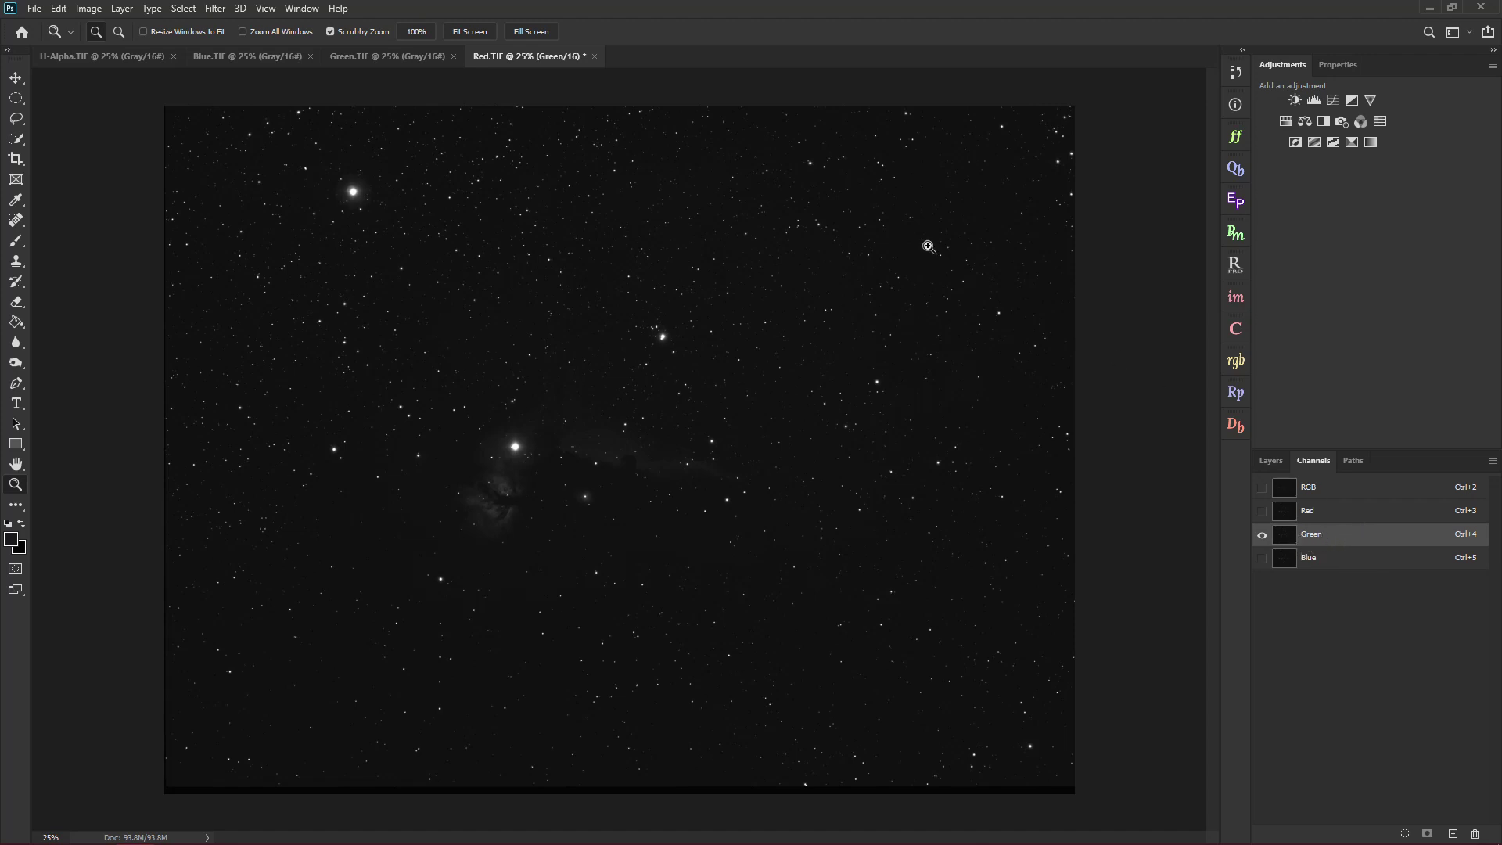
{"action": "left_click", "coordinate": [379, 57]}
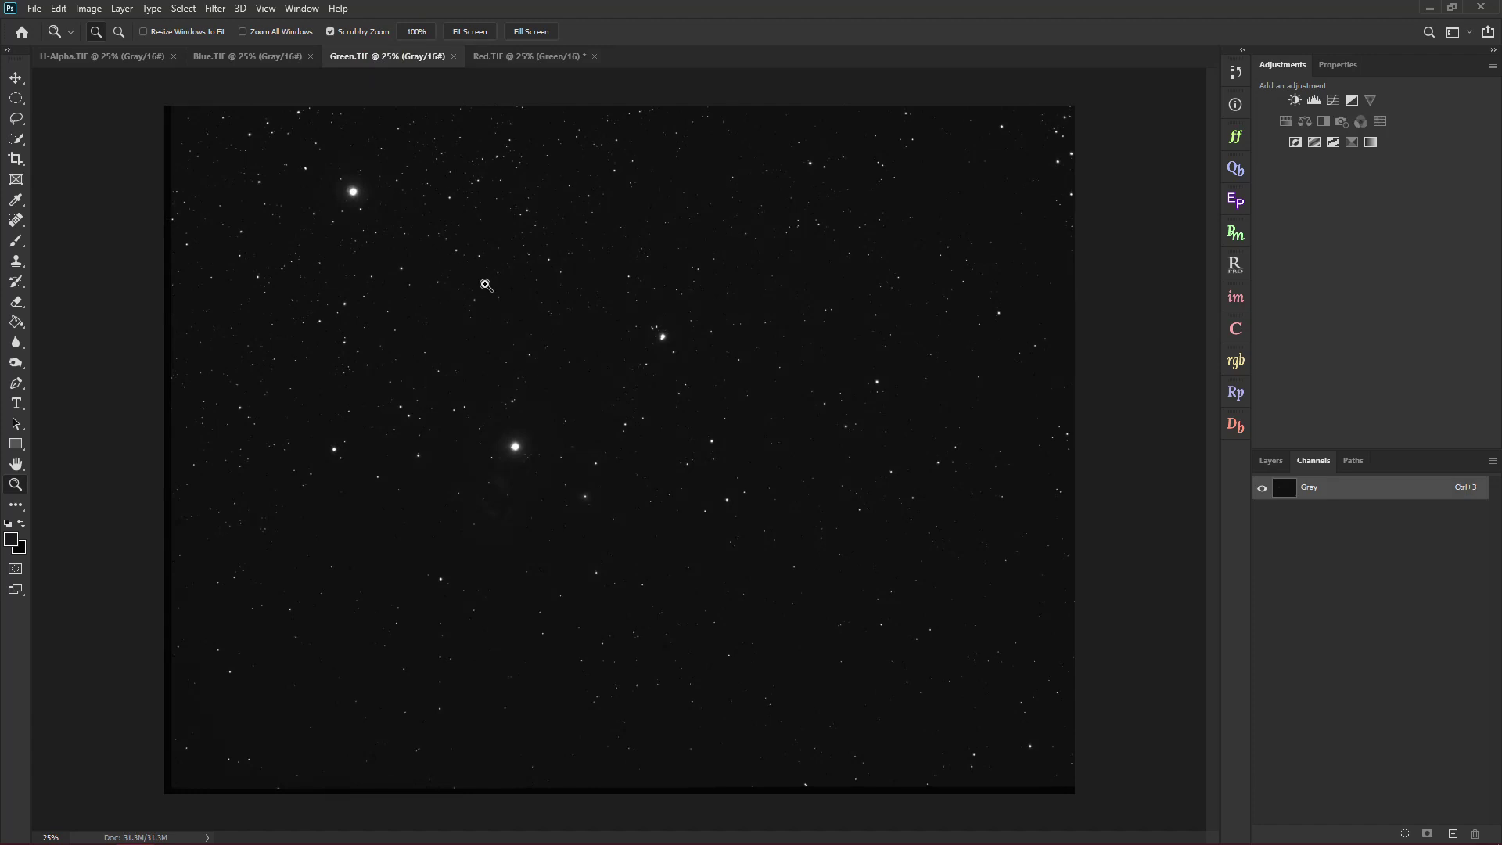
{"action": "key", "text": "ctrl+a"}
{"action": "left_click", "coordinate": [527, 60]}
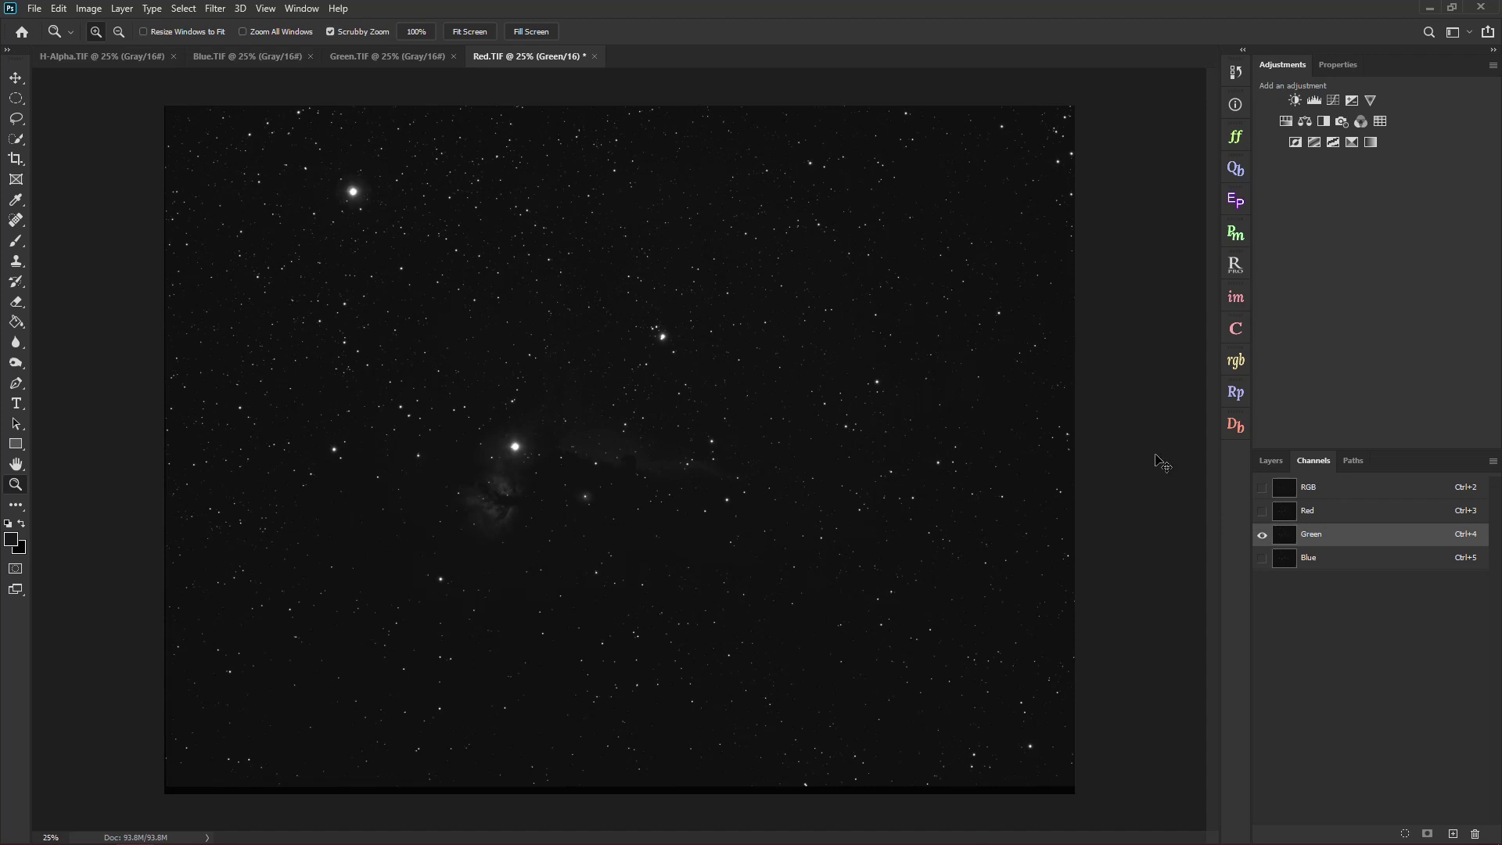
{"action": "key", "text": "ctrl+v"}
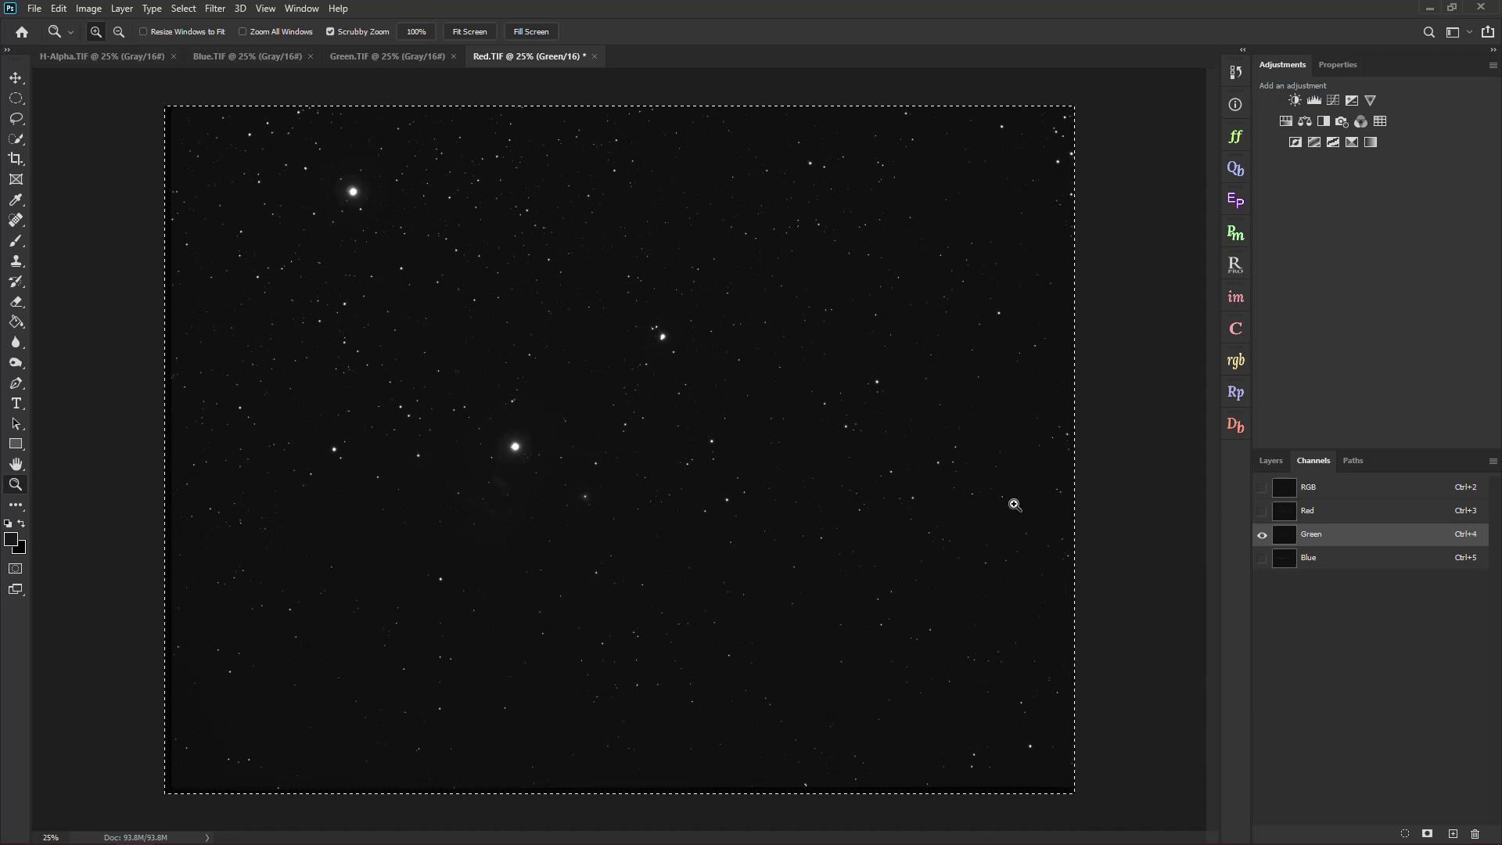
{"action": "key", "text": "ctrl+d"}
Copy the entire Blue image into the Blue channel of the Red image.
{"action": "left_click", "coordinate": [1353, 565]}
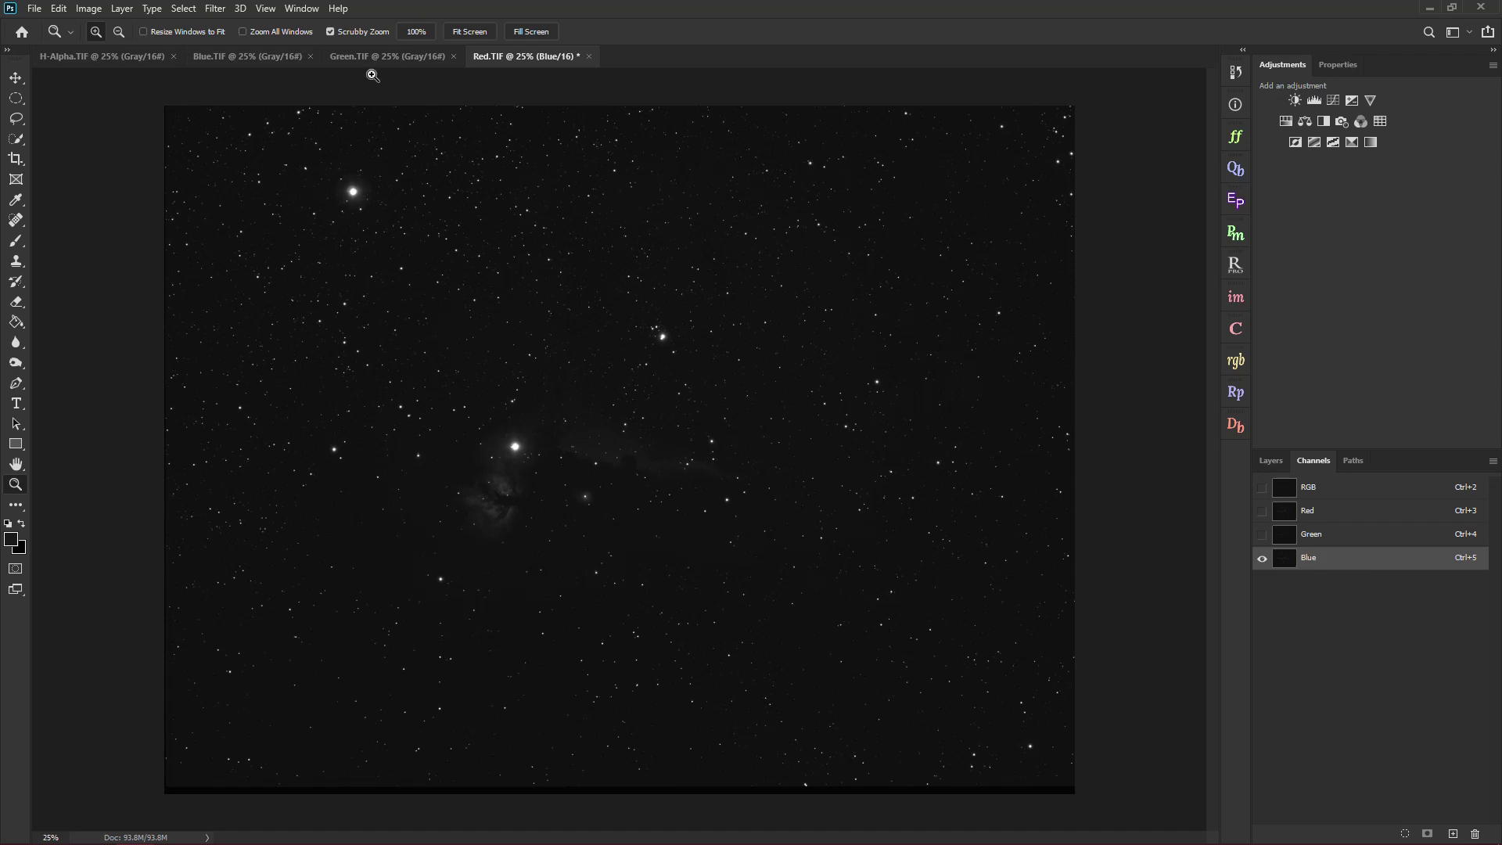
{"action": "left_click", "coordinate": [237, 59]}
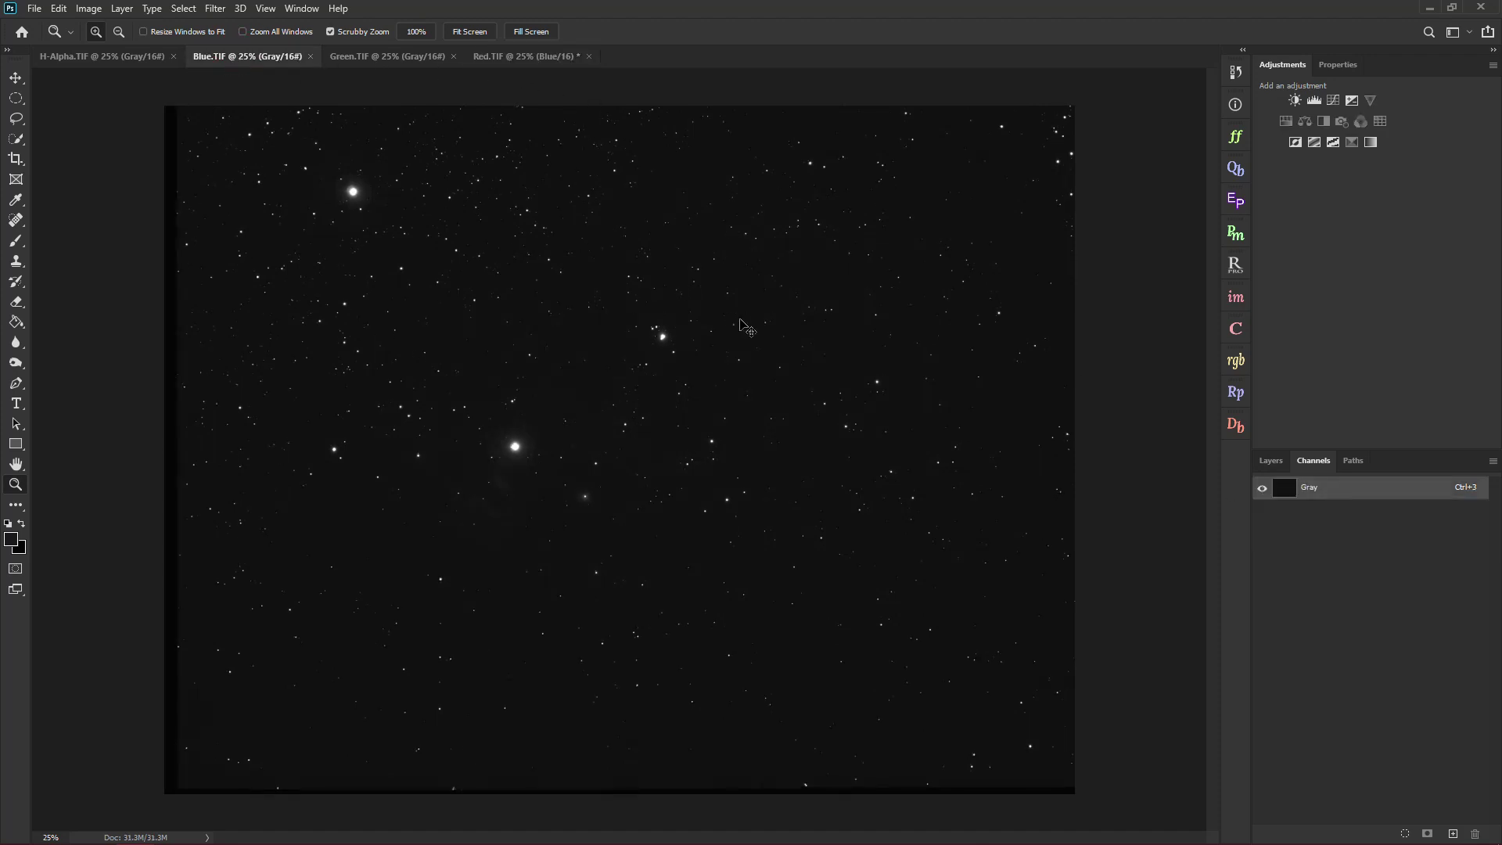
{"action": "key", "text": "ctrl+a"}
{"action": "left_click", "coordinate": [513, 58]}
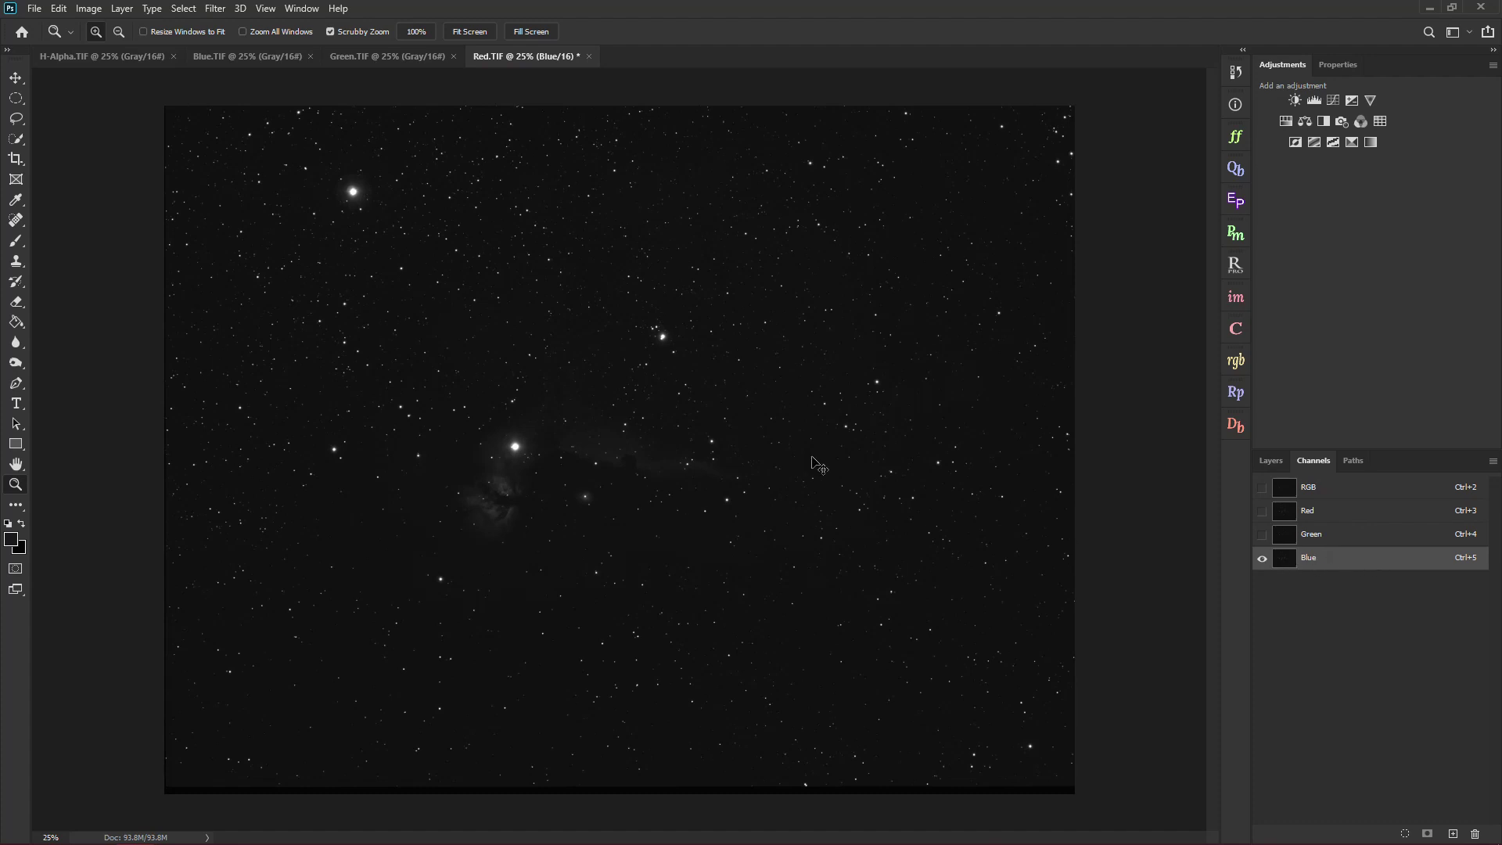
{"action": "key", "text": "ctrl+v"}
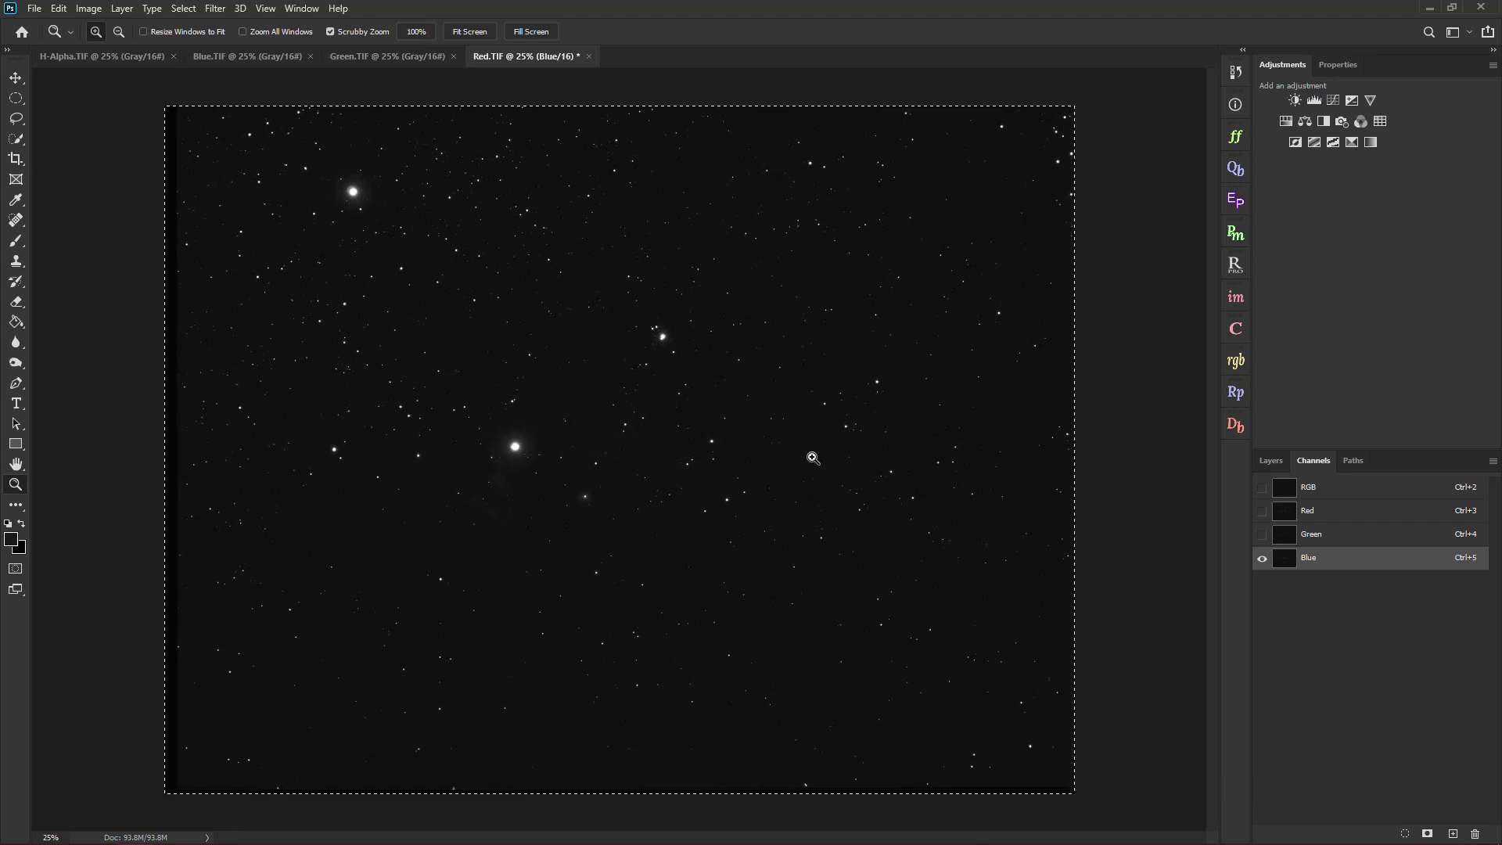
Make all RGB channels visible, inspect the star colors up close, and deselect the full-canvas selection.
{"action": "left_click", "coordinate": [1262, 488]}
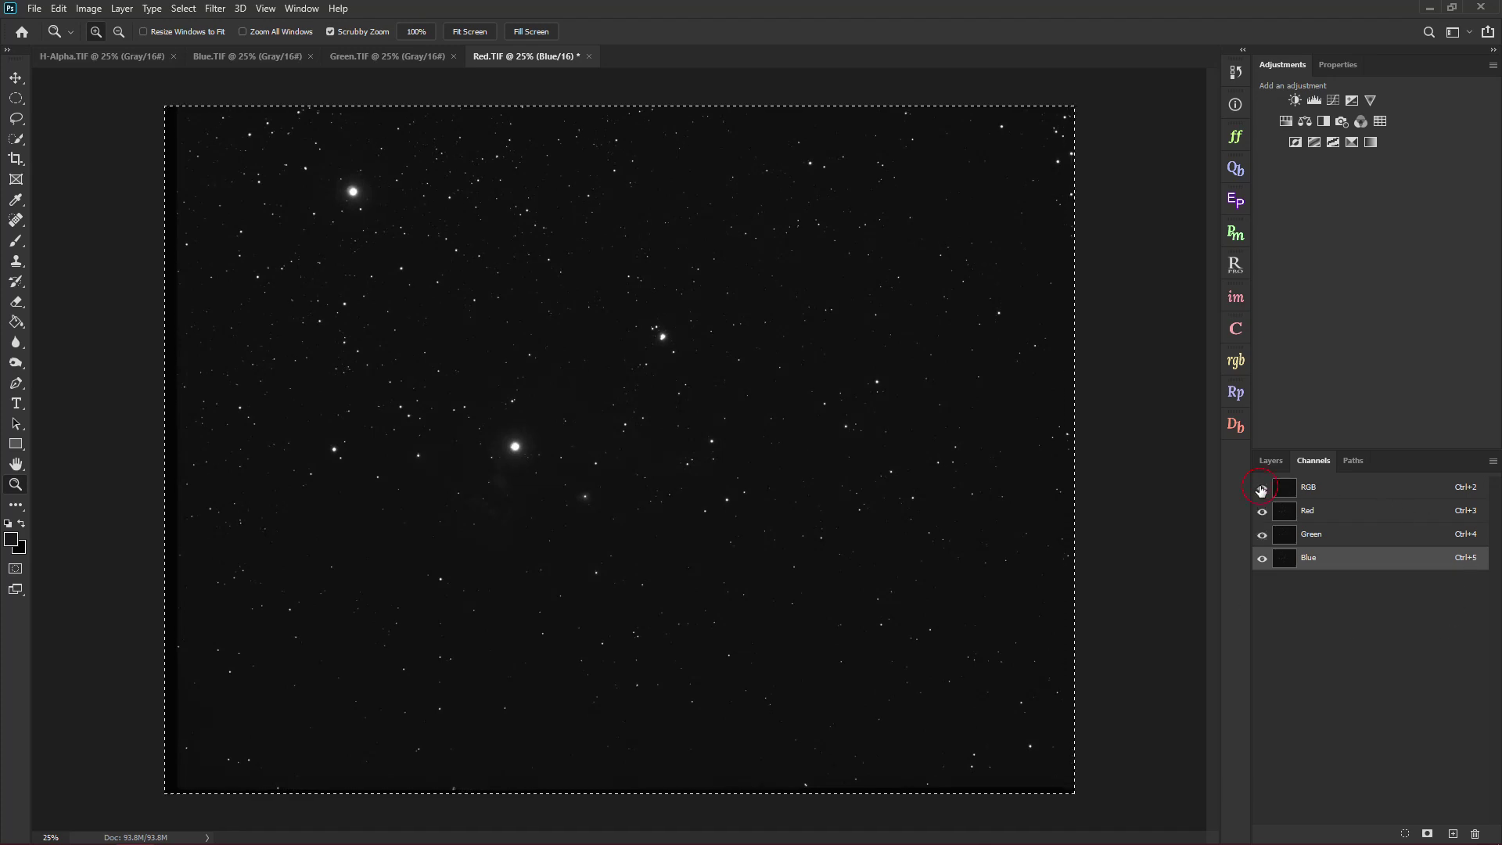
{"action": "left_click_drag", "start_coordinate": [707, 486], "coordinate": [832, 570]}
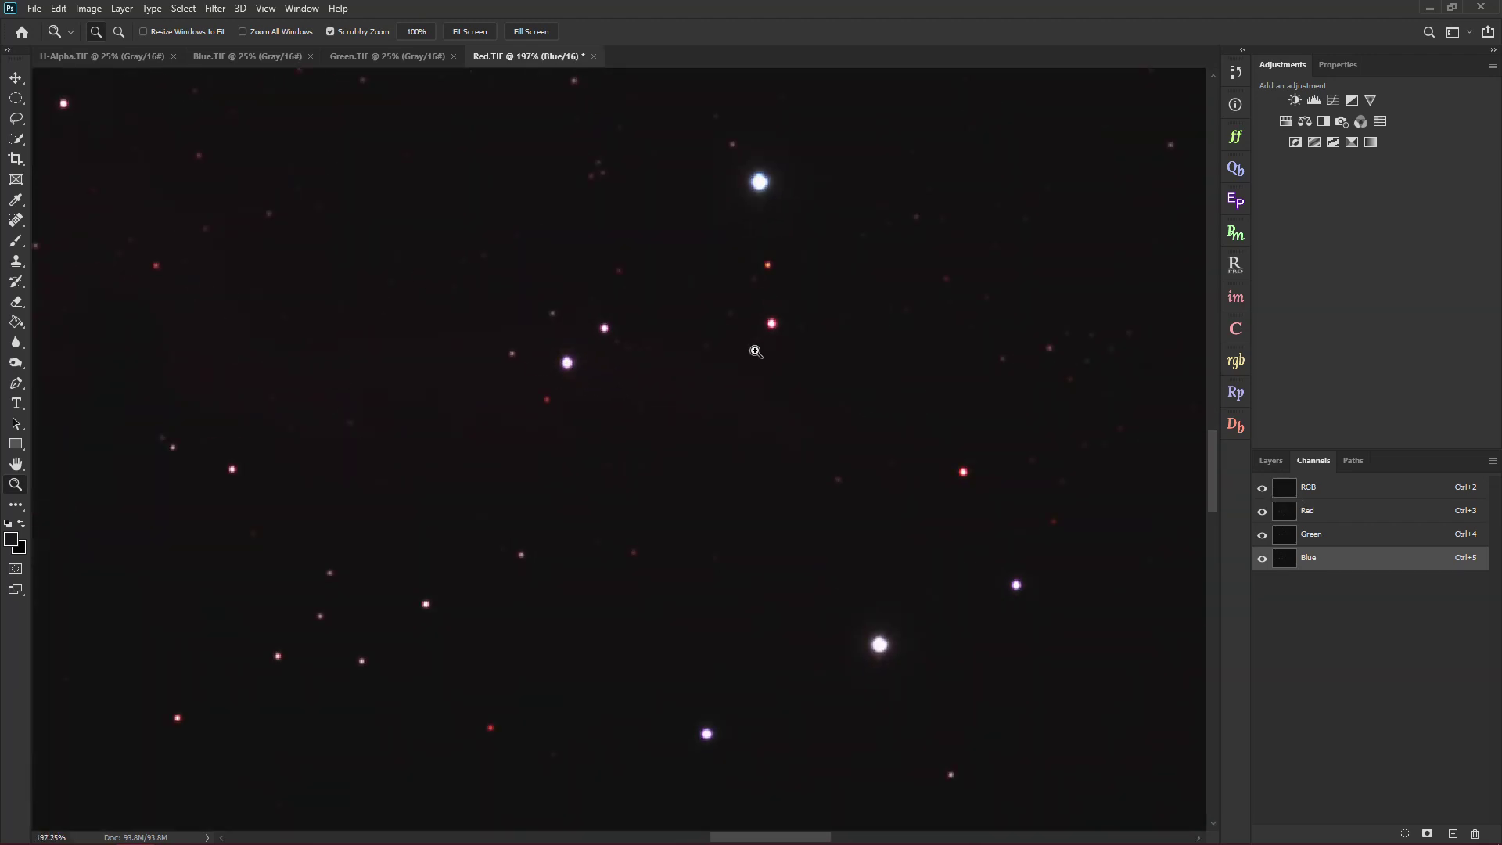
{"action": "left_click", "coordinate": [471, 31]}
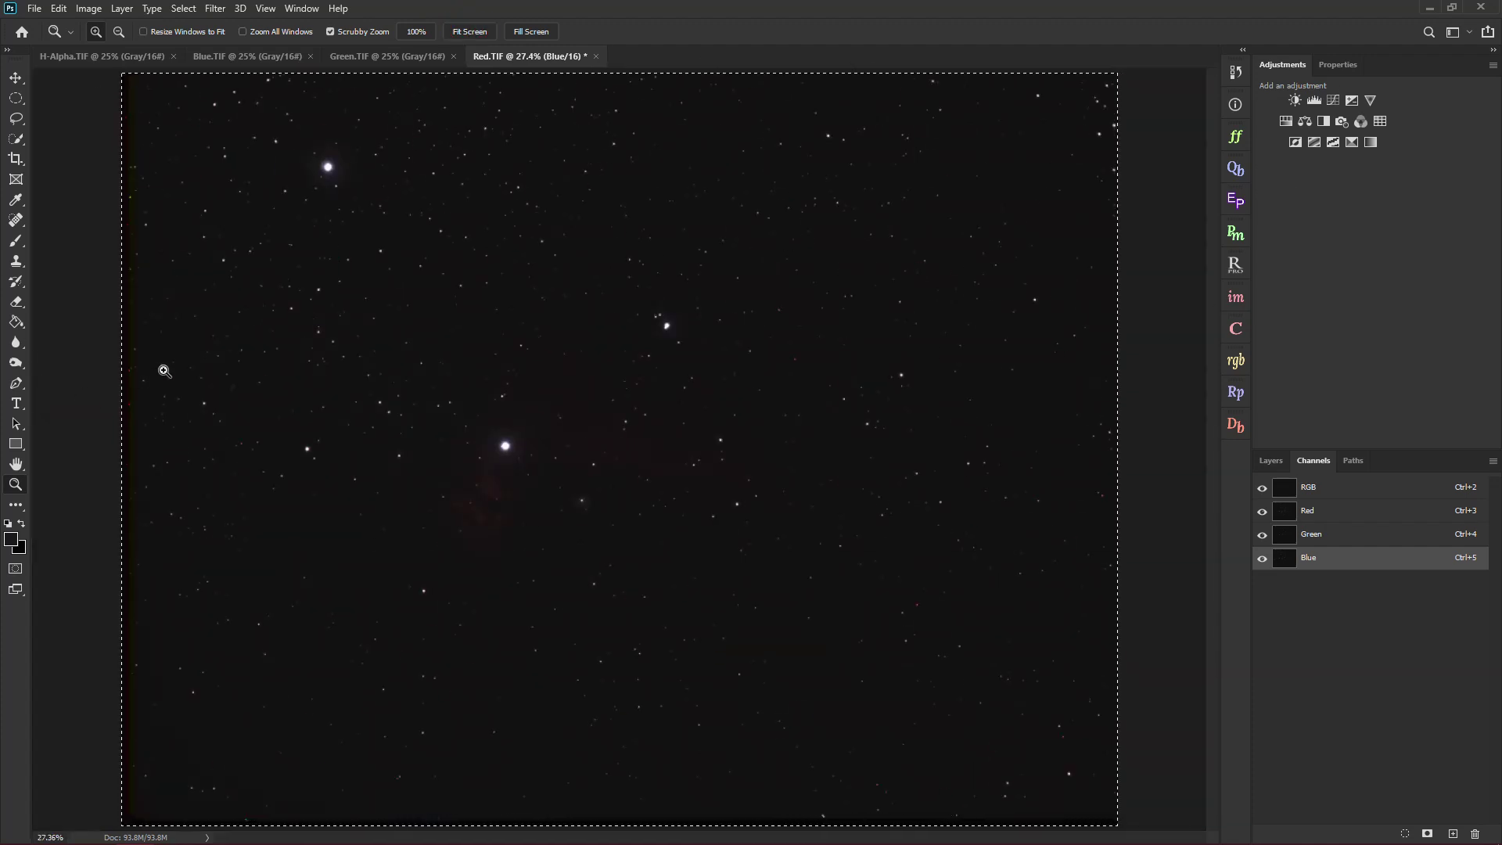
{"action": "key", "text": "ctrl+d"}
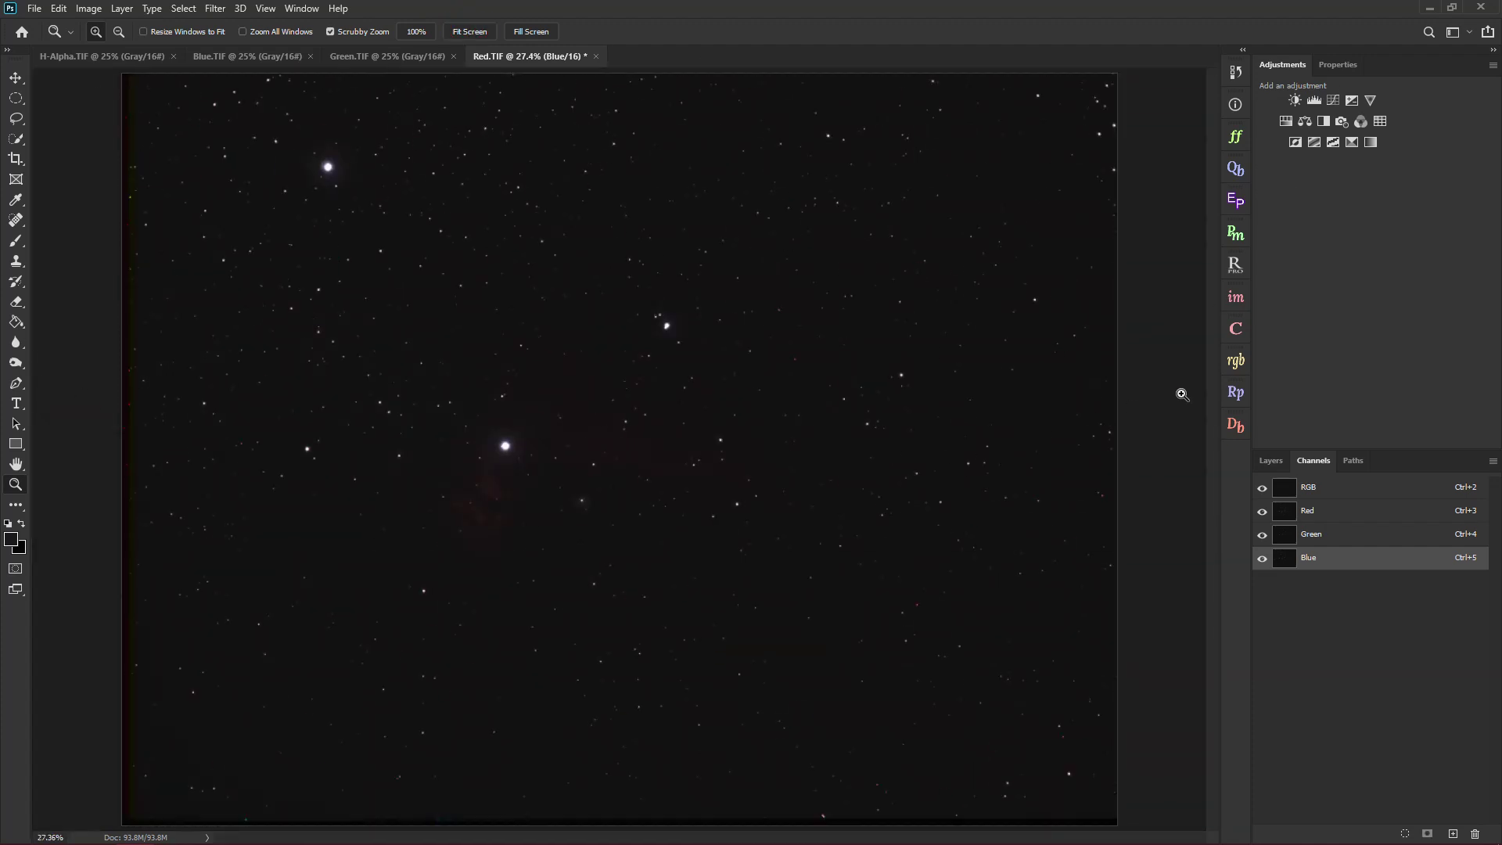
Brighten the combined RGB image with a Levels adjustment layer at midtone 2.74 and stamp the result onto a new layer.
{"action": "left_click", "coordinate": [1273, 463]}
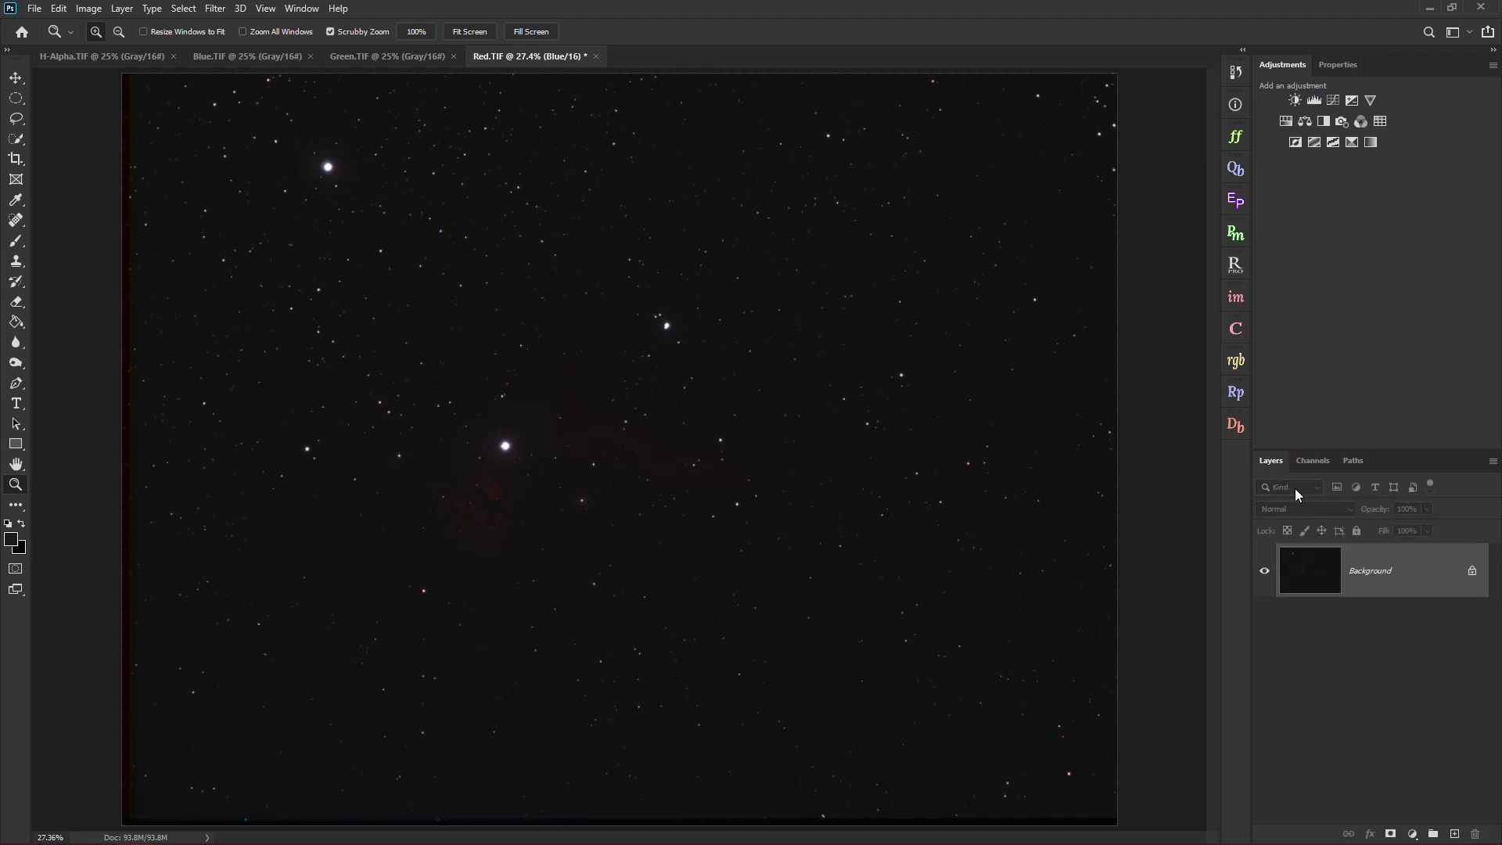
{"action": "left_click", "coordinate": [1314, 100]}
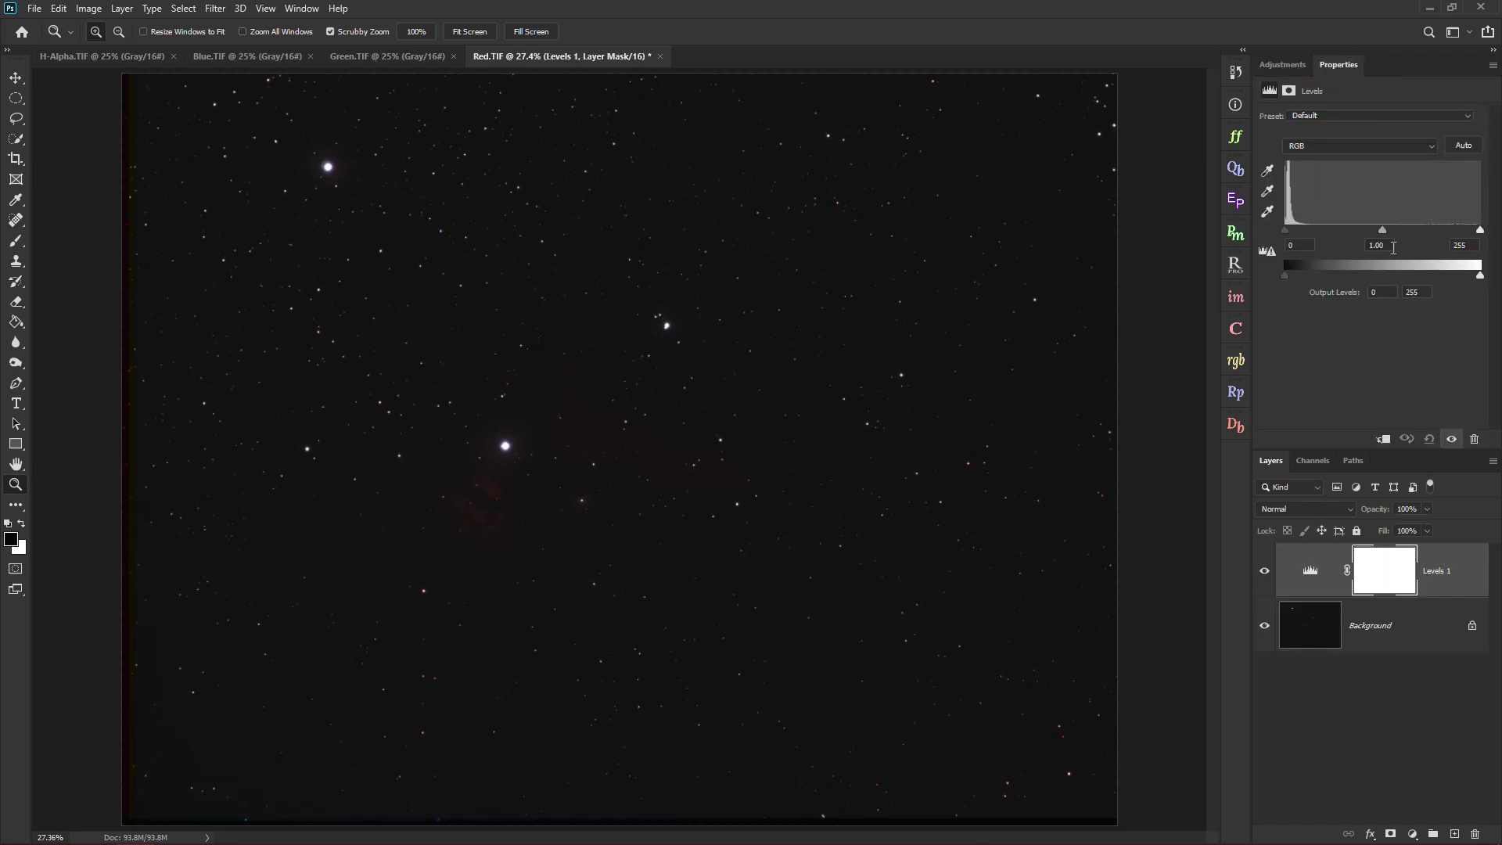
{"action": "left_click_drag", "start_coordinate": [1382, 227], "coordinate": [1315, 229]}
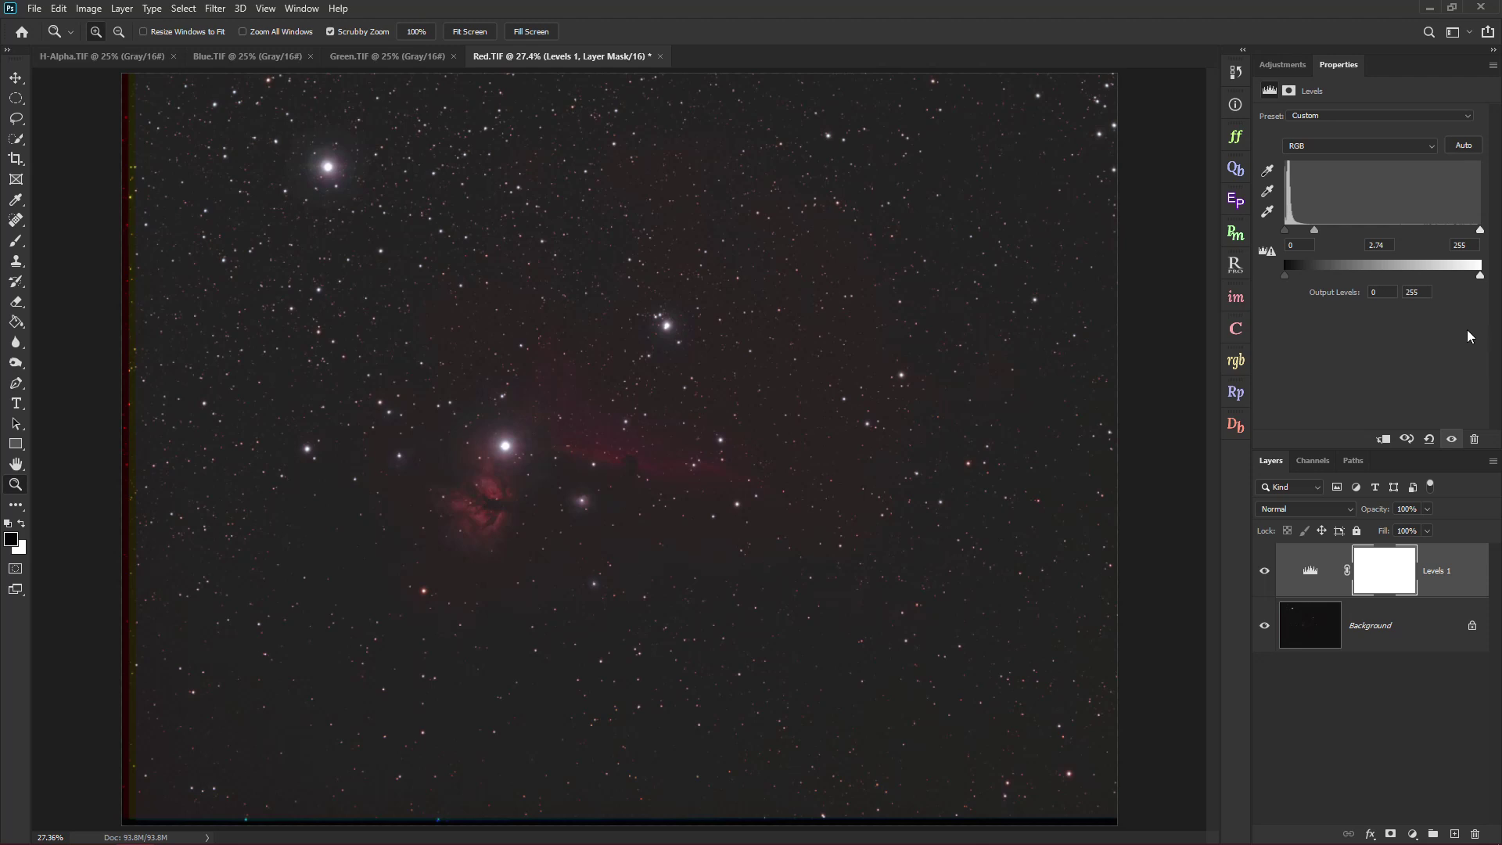
{"action": "left_click", "coordinate": [1284, 66]}
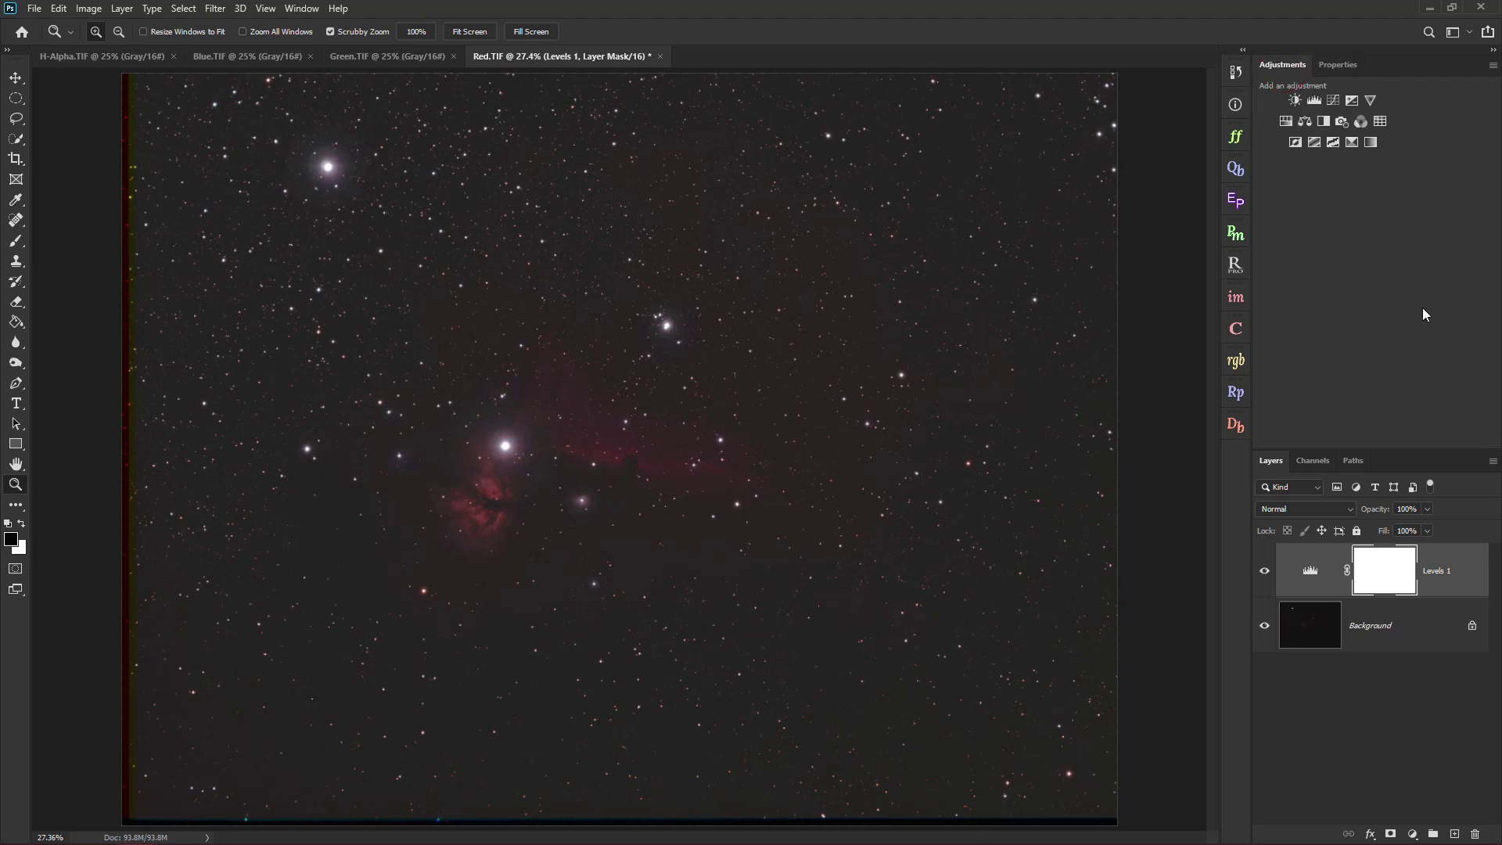
{"action": "key", "text": "ctrl+shift+alt+e"}
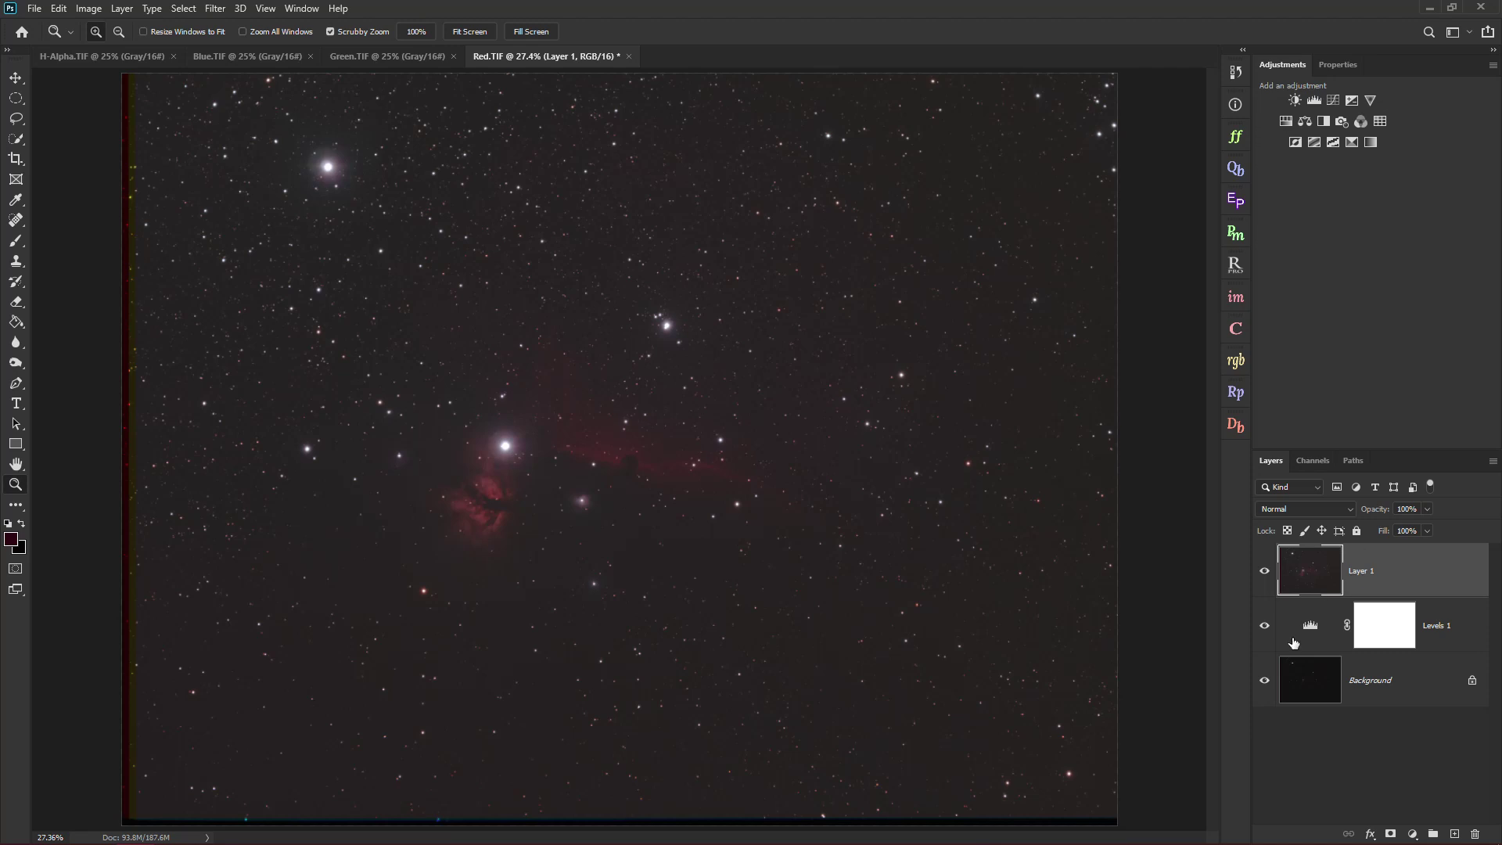
Add a second Levels adjustment with black point 17 and midtone 1.62, and stamp the result onto a new layer named RGB.
{"action": "left_click", "coordinate": [1273, 577]}
{"action": "left_click", "coordinate": [1273, 578]}
{"action": "left_click", "coordinate": [1315, 101]}
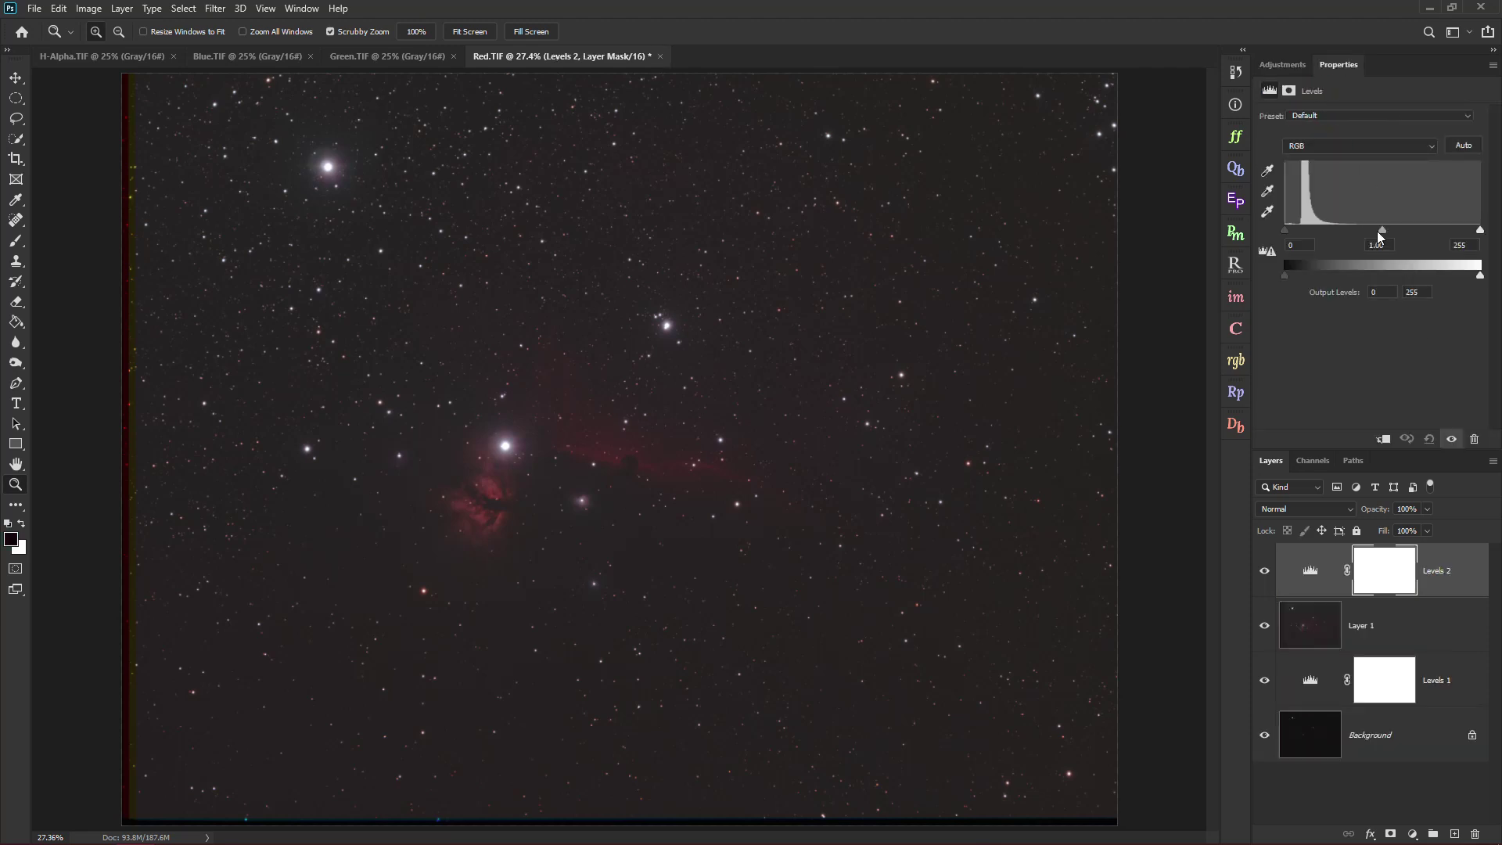
{"action": "left_click_drag", "start_coordinate": [1382, 231], "coordinate": [1298, 230]}
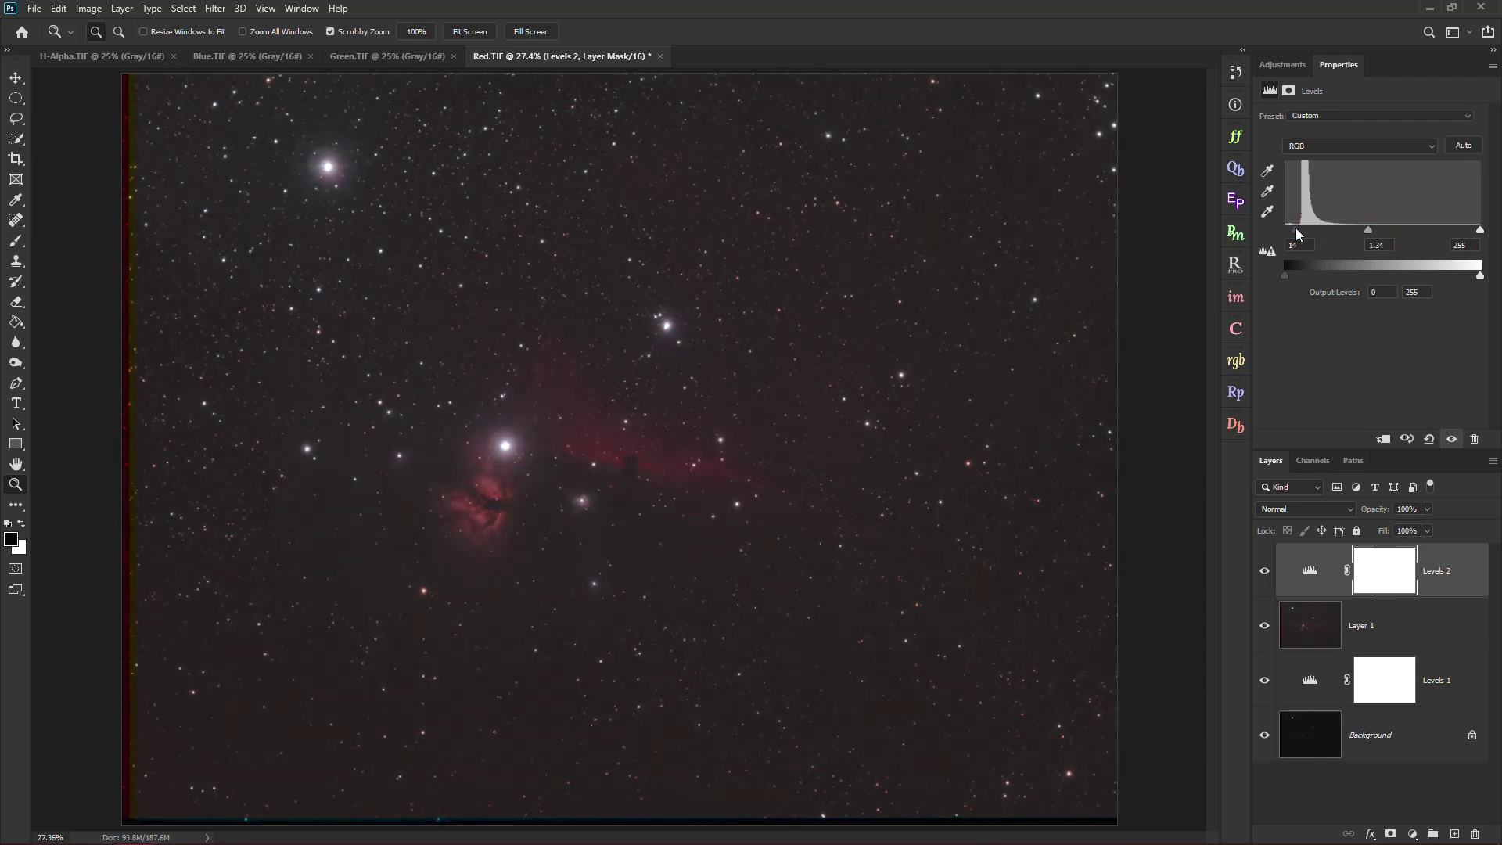
{"action": "left_click", "coordinate": [1369, 232]}
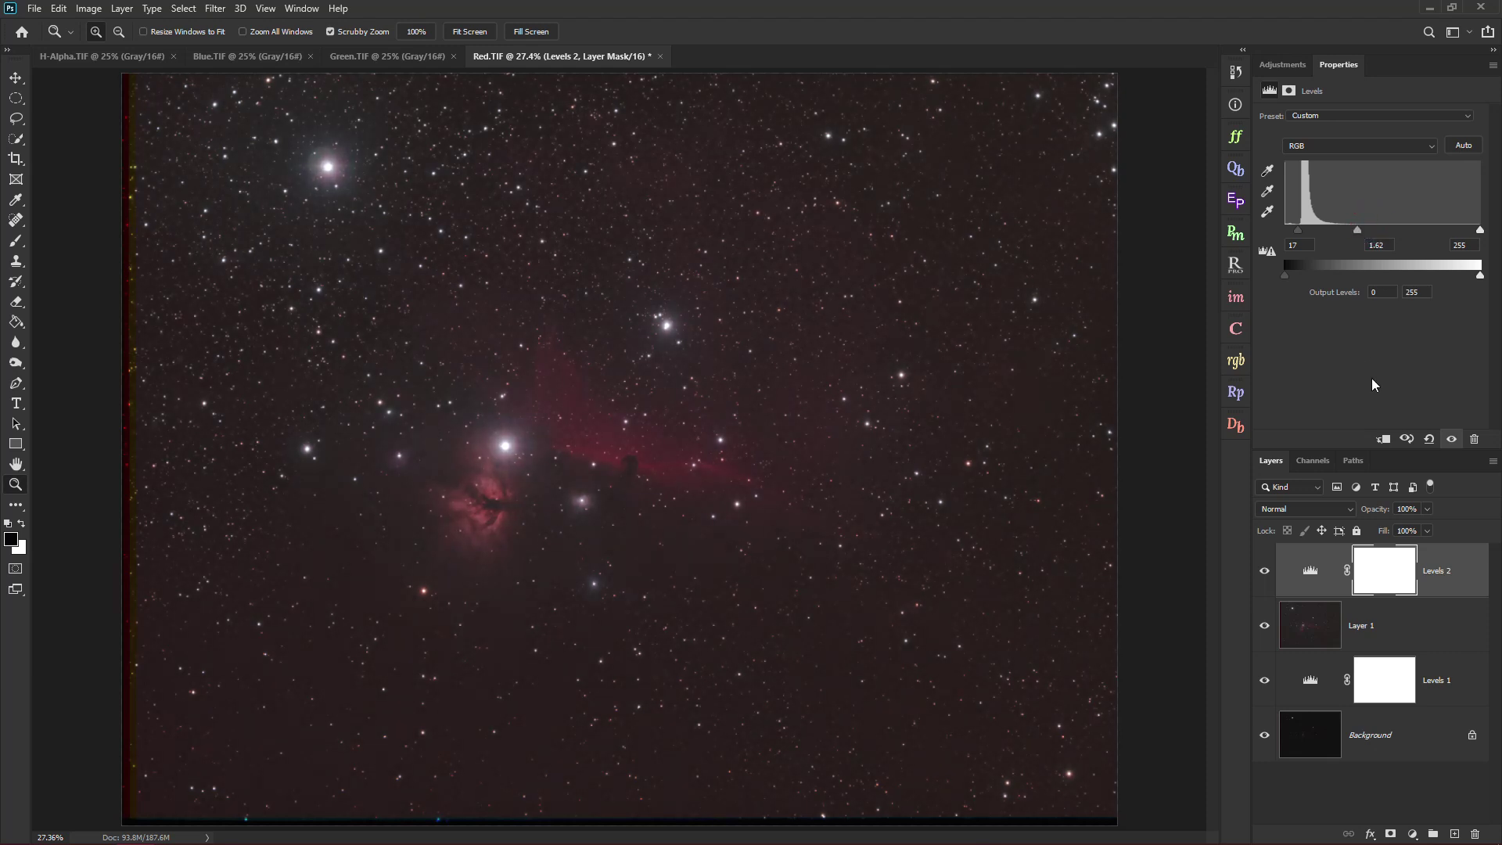
{"action": "key", "text": "ctrl+alt+shift+e"}
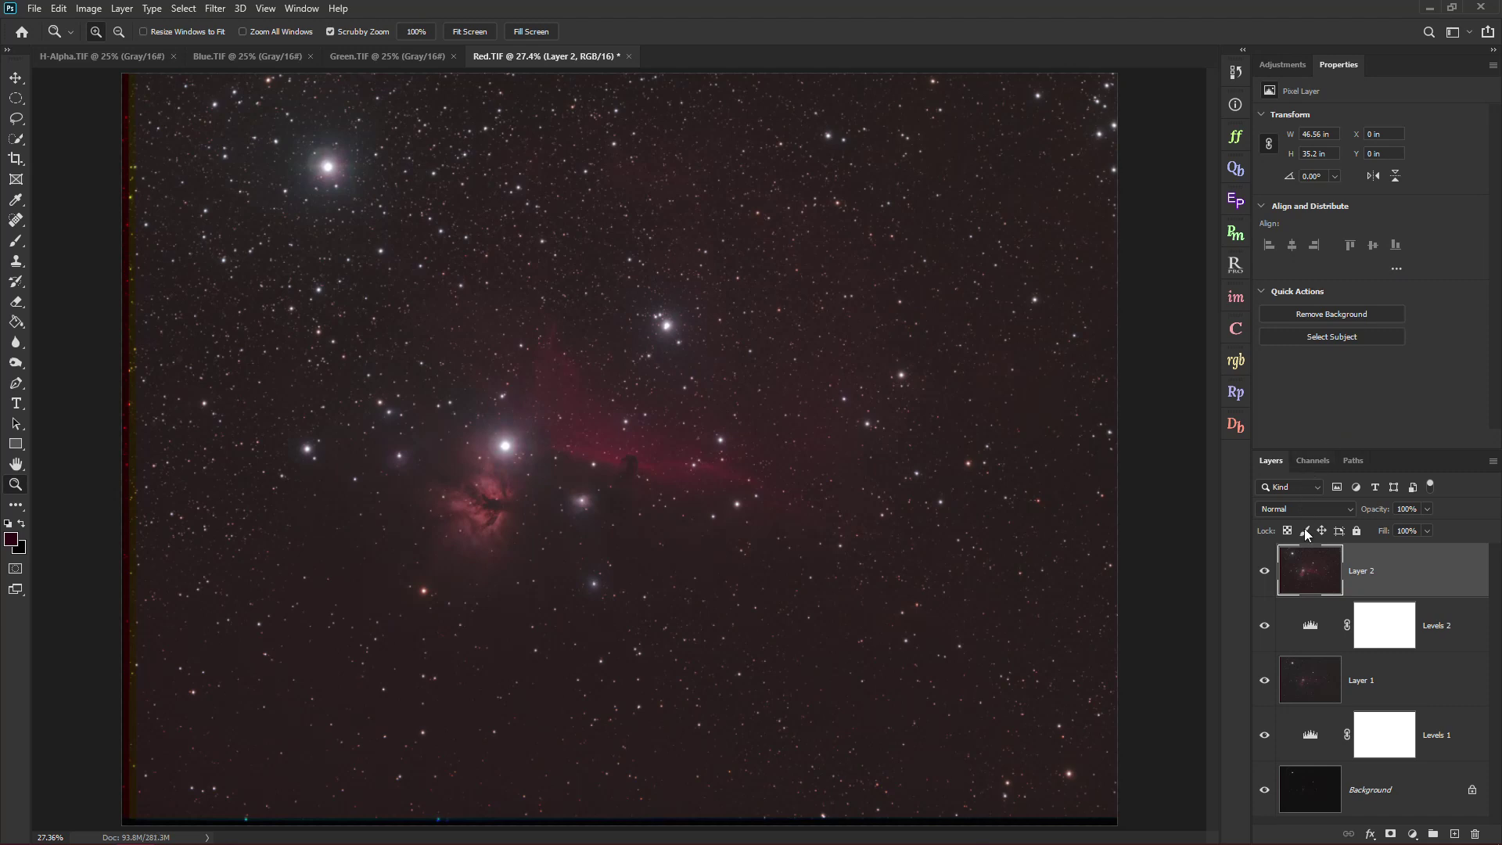
{"action": "left_click_drag", "start_coordinate": [639, 467], "coordinate": [673, 503]}
{"action": "left_click_drag", "start_coordinate": [739, 548], "coordinate": [712, 533]}
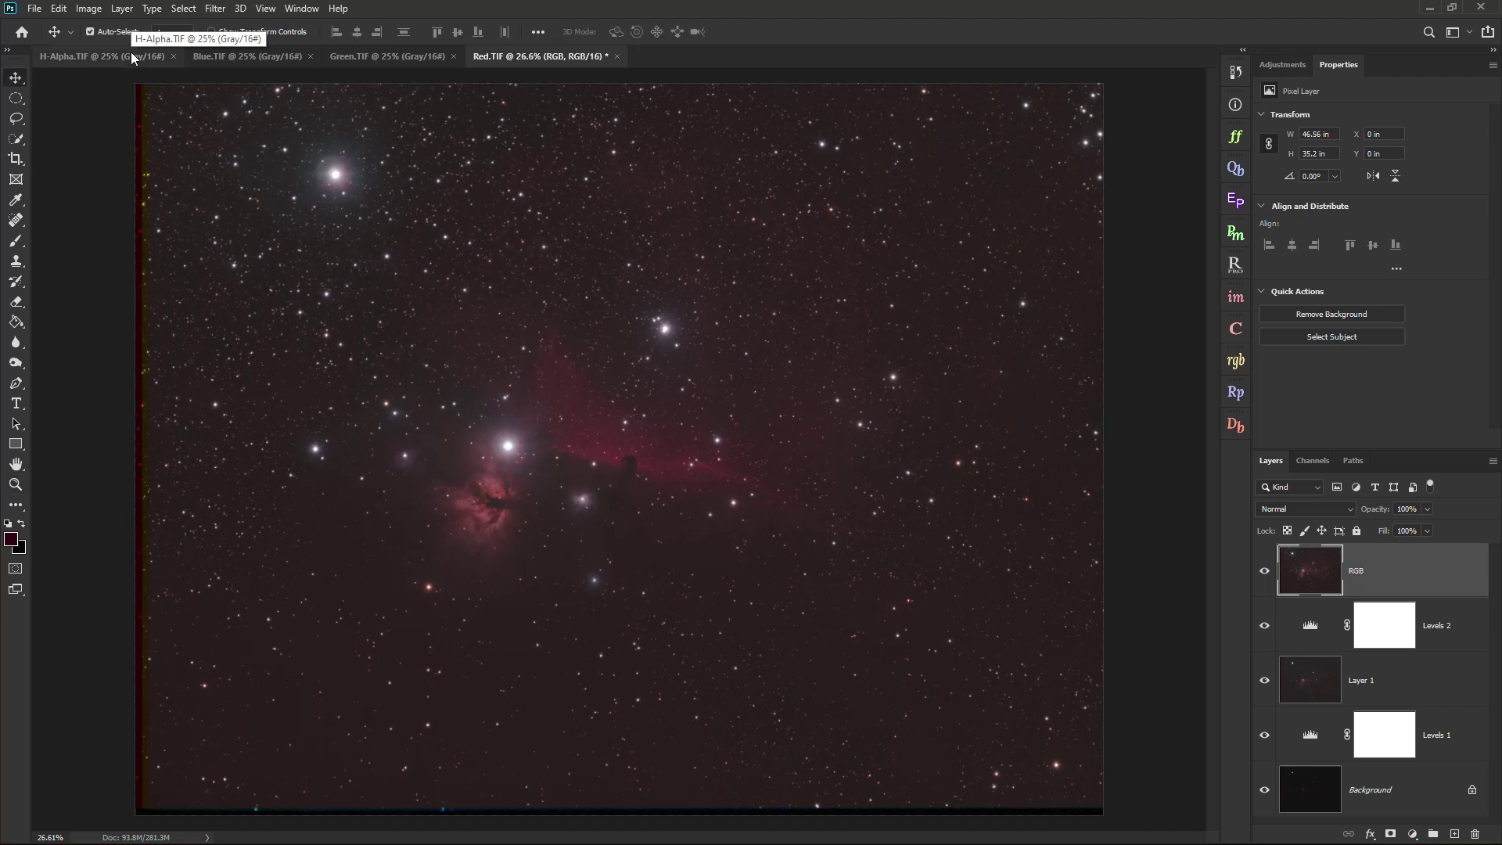
Brighten the H-Alpha image with a Levels adjustment layer at midtone 3.71 and stamp the result onto a new layer.
{"action": "left_click", "coordinate": [131, 59]}
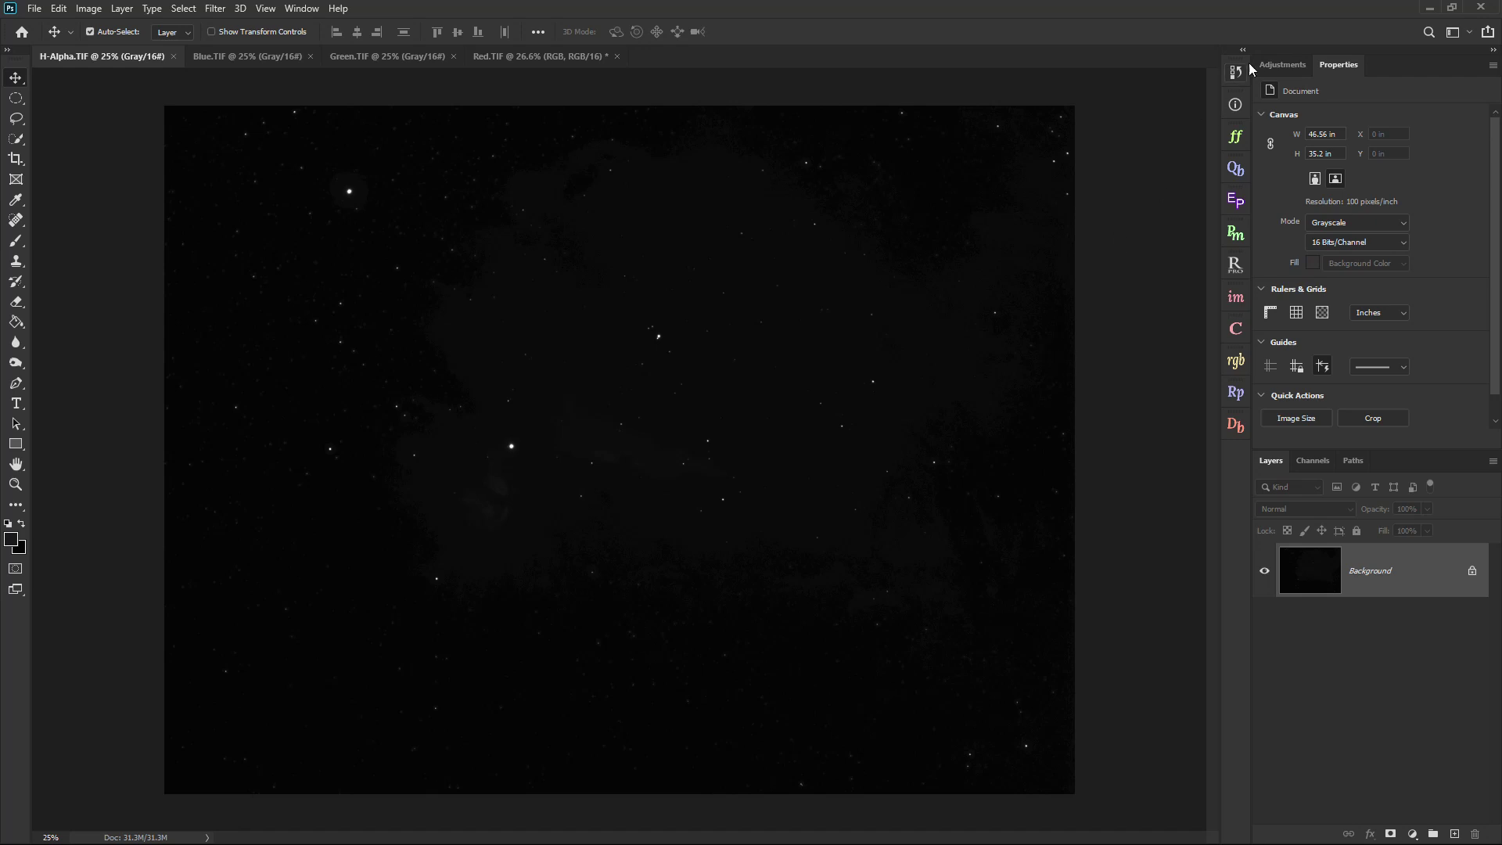
{"action": "left_click", "coordinate": [1282, 64]}
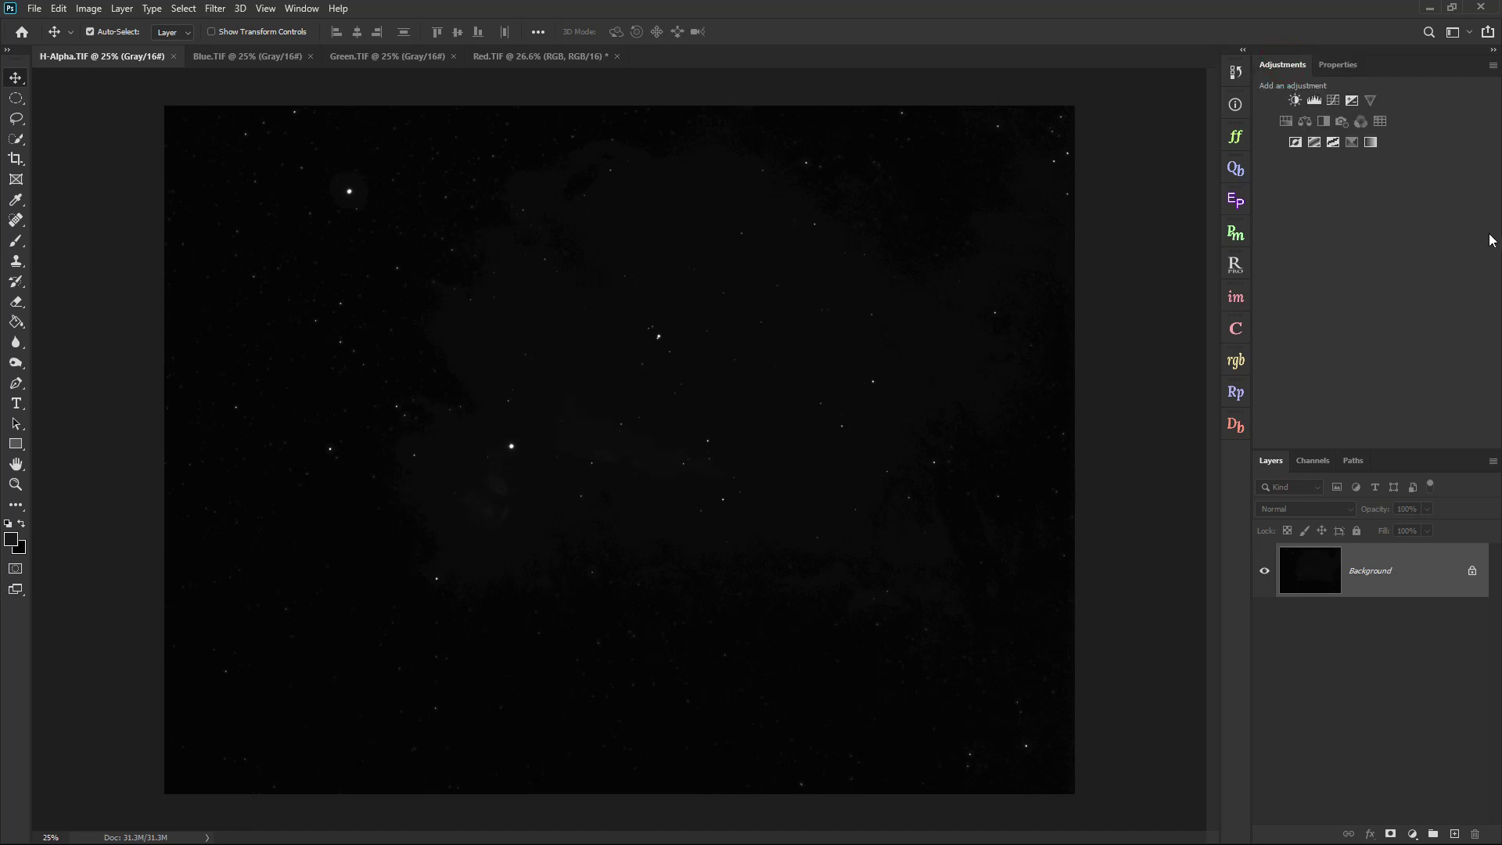
{"action": "left_click", "coordinate": [1316, 102]}
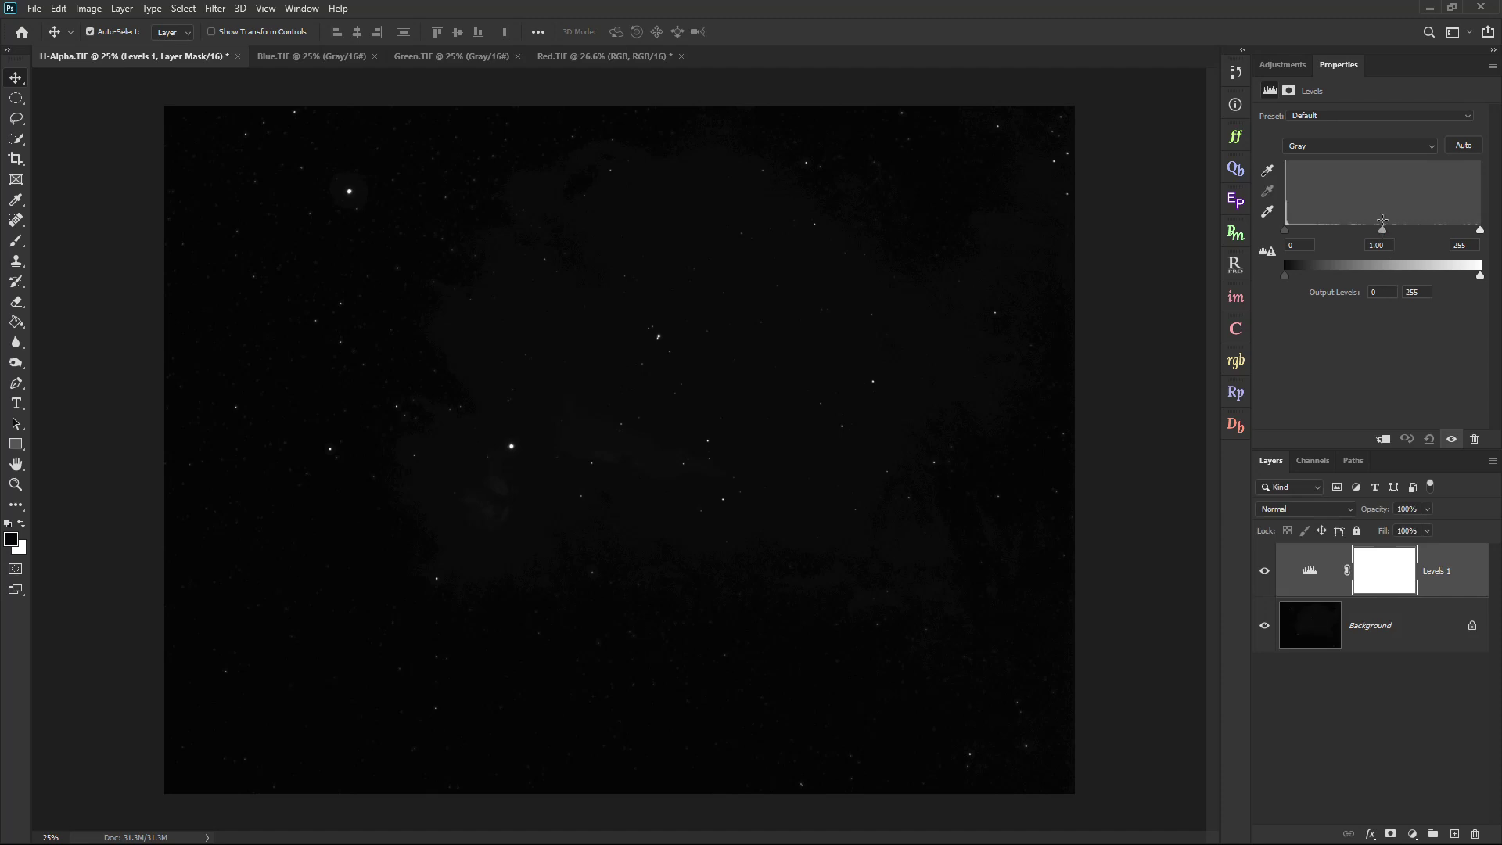
{"action": "left_click_drag", "start_coordinate": [1385, 232], "coordinate": [1300, 219]}
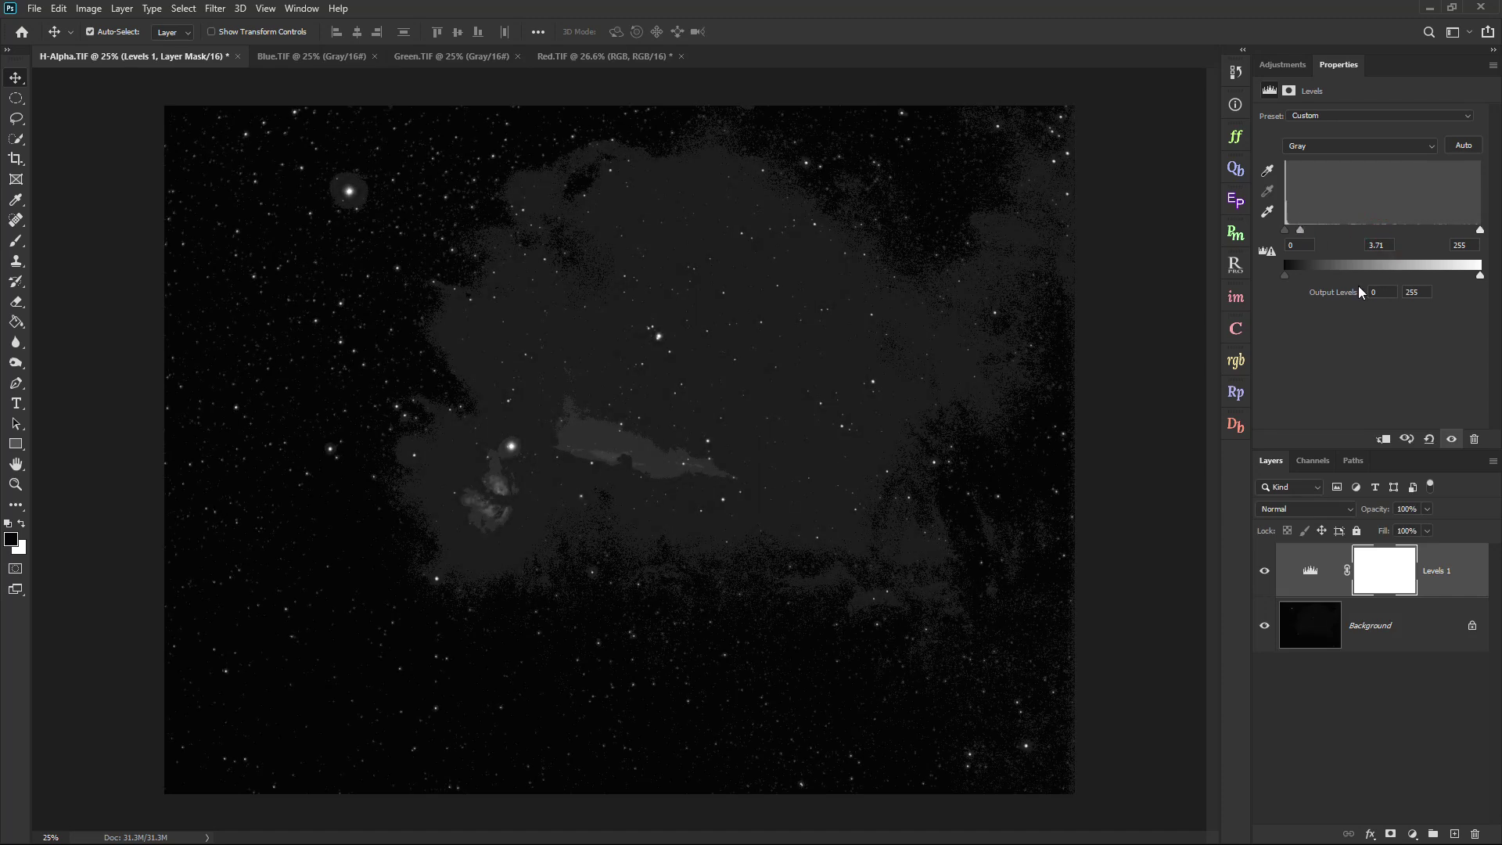
{"action": "key", "text": "ctrl"}
{"action": "key", "text": "ctrl+shift+alt+e"}
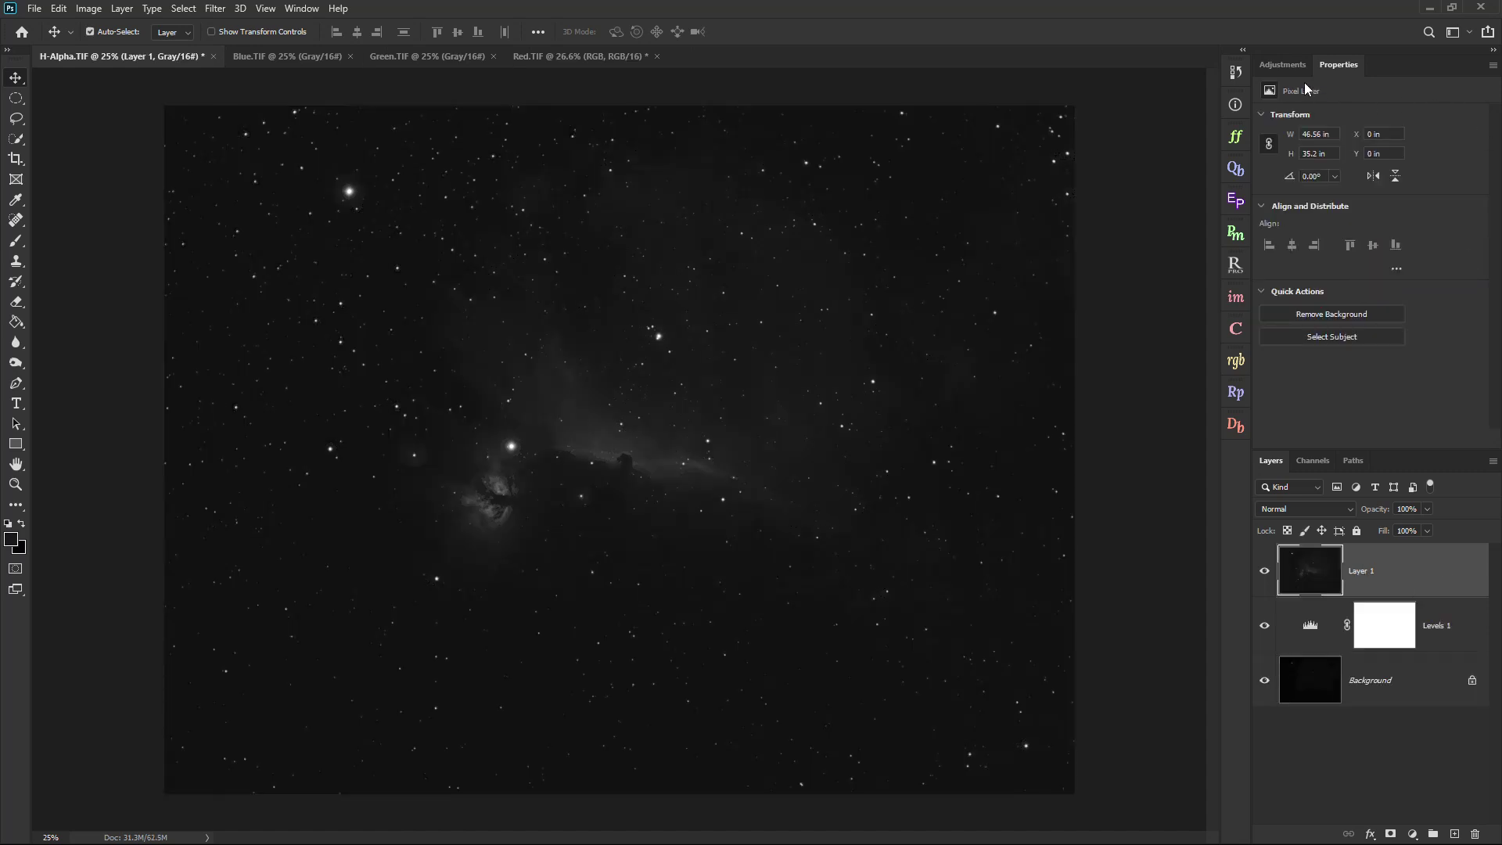
Add a second Levels adjustment at midtone 2.17 to the H-Alpha image and stamp the visible result onto a new layer.
{"action": "left_click", "coordinate": [1283, 65]}
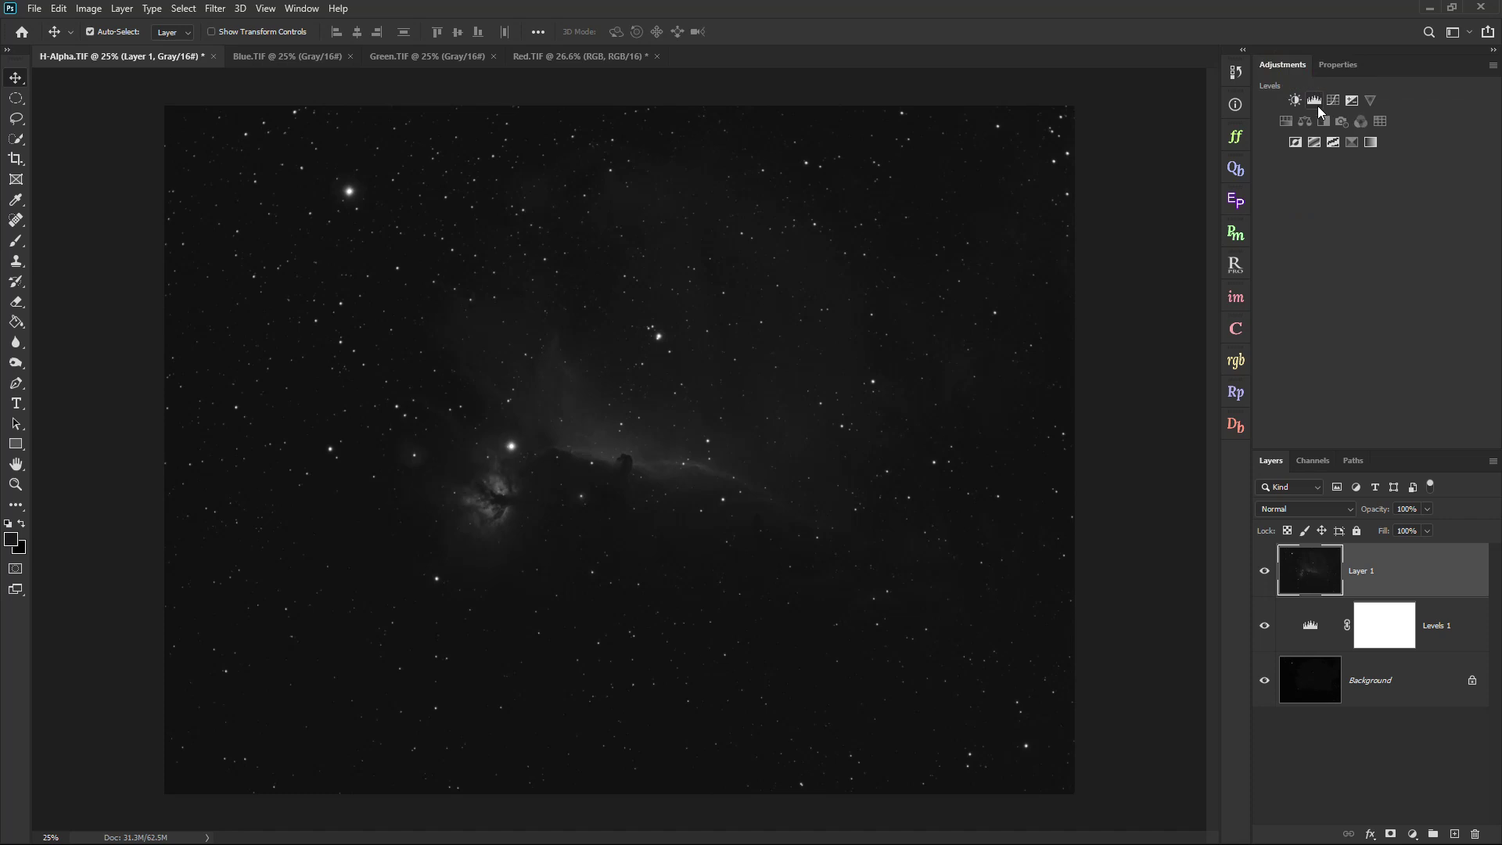
{"action": "left_click", "coordinate": [1315, 100]}
{"action": "left_click_drag", "start_coordinate": [1383, 228], "coordinate": [1328, 226]}
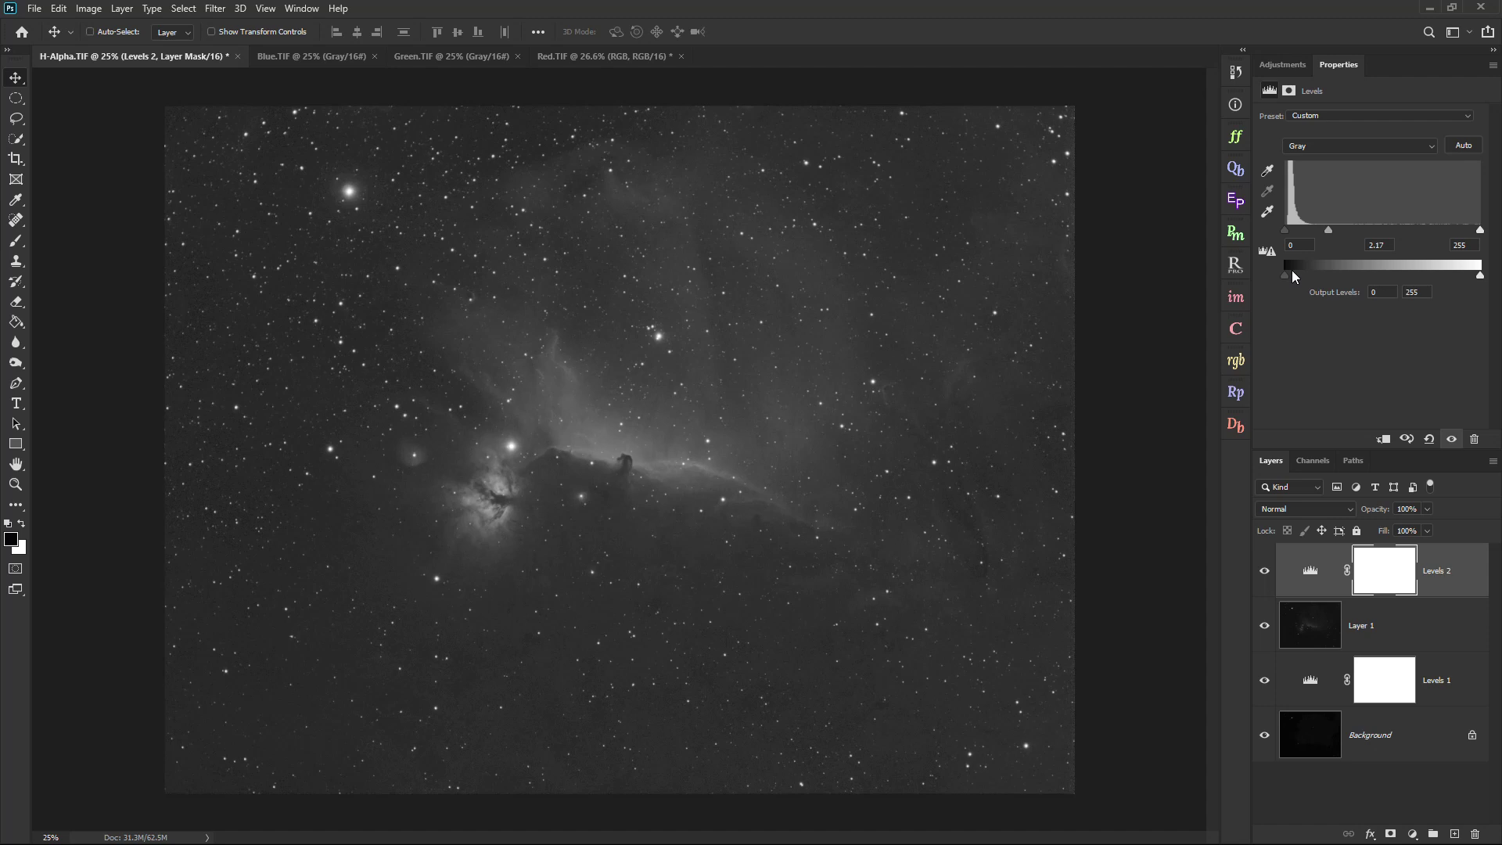
{"action": "key", "text": "ctrl+shift+alt+e"}
Add a third Levels adjustment with black point 8 and midtone 1.05 to H-Alpha, and stamp the result onto a new layer.
{"action": "left_click", "coordinate": [1282, 65]}
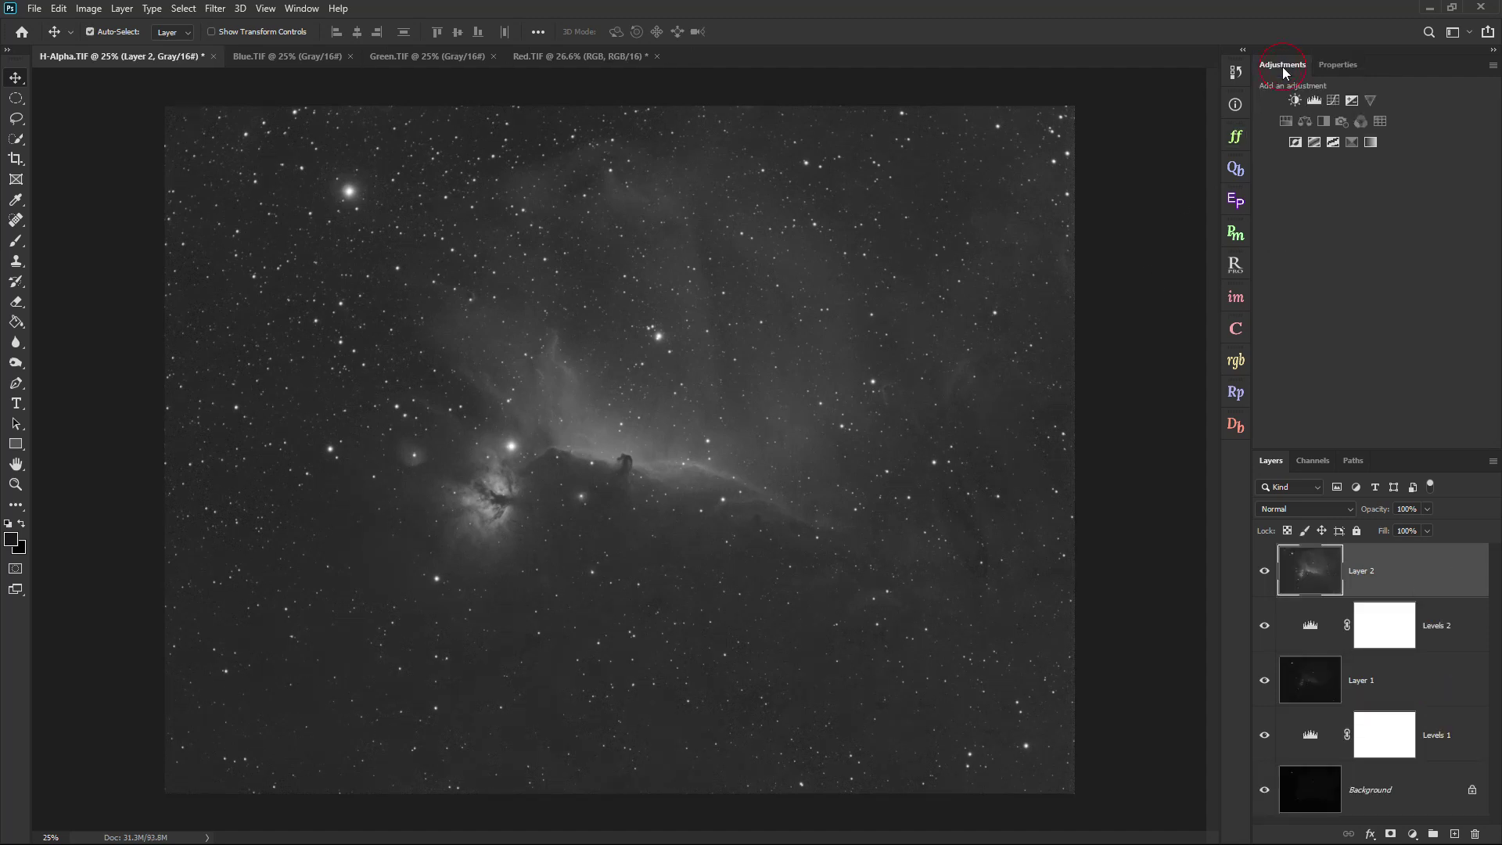
{"action": "left_click", "coordinate": [1314, 101]}
{"action": "left_click_drag", "start_coordinate": [1287, 229], "coordinate": [1284, 228]}
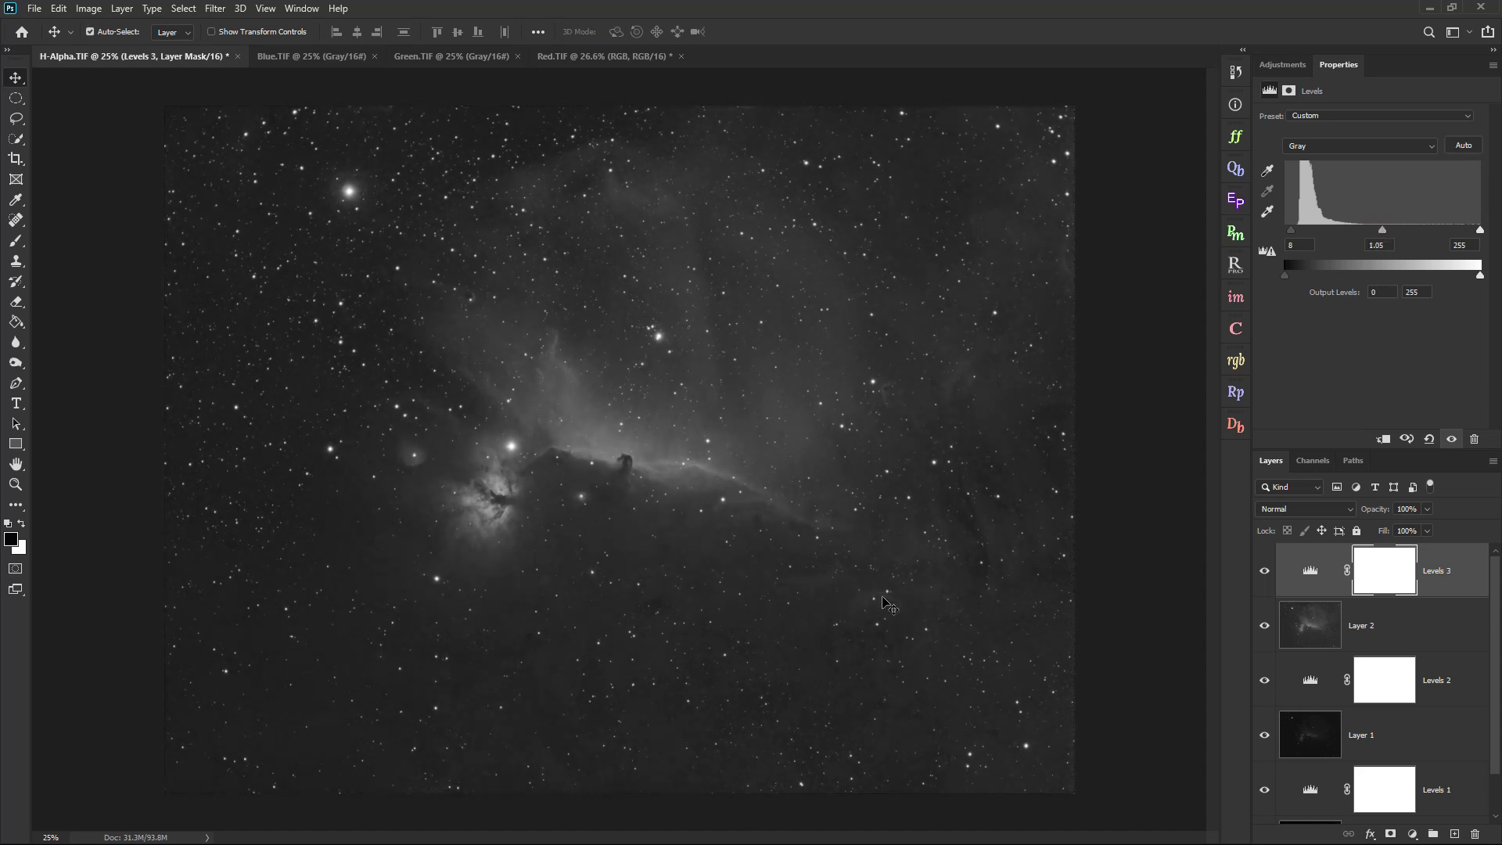
{"action": "key", "text": "ctrl"}
{"action": "key", "text": "ctrl+shift+alt+e"}
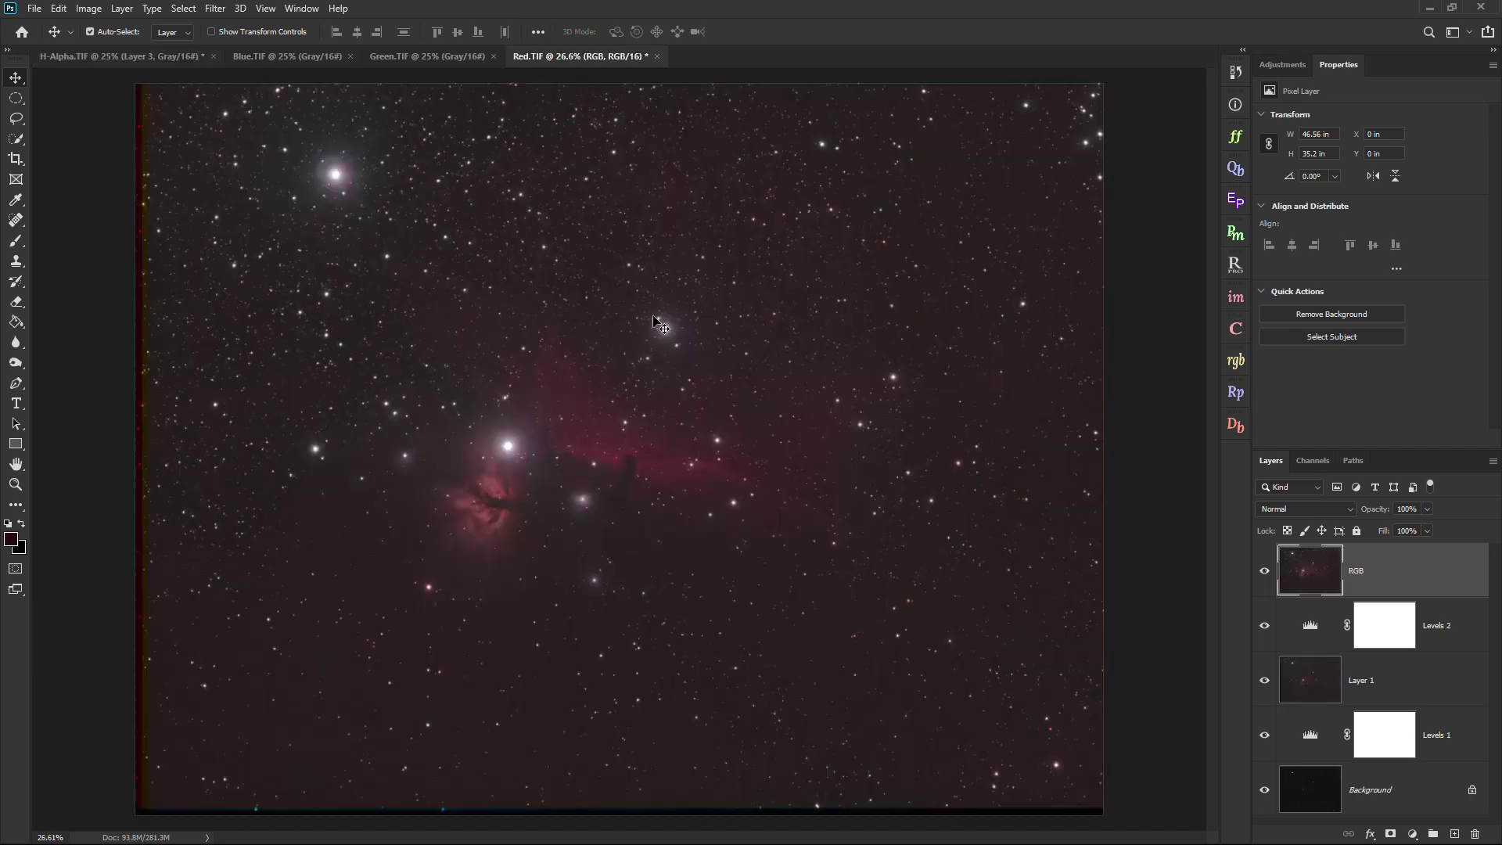
Compare the color image with the H-Alpha image, and copy the entire Red channel of the color image's RGB layer.
{"action": "left_click", "coordinate": [575, 55]}
{"action": "left_click", "coordinate": [121, 55]}
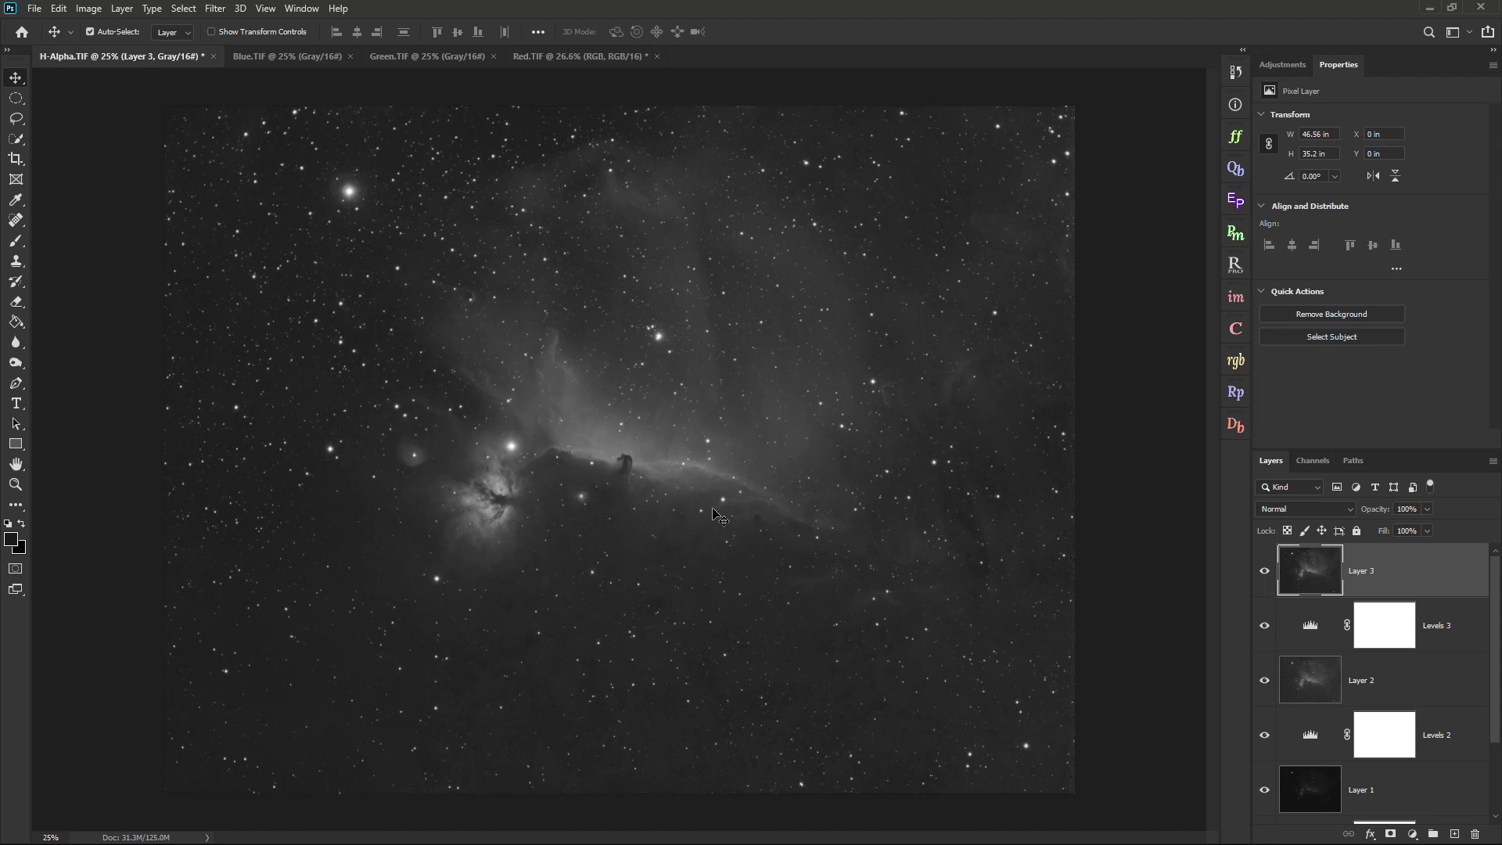
{"action": "scroll", "coordinate": [714, 515], "scroll_direction": "up", "scroll_amount": 1}
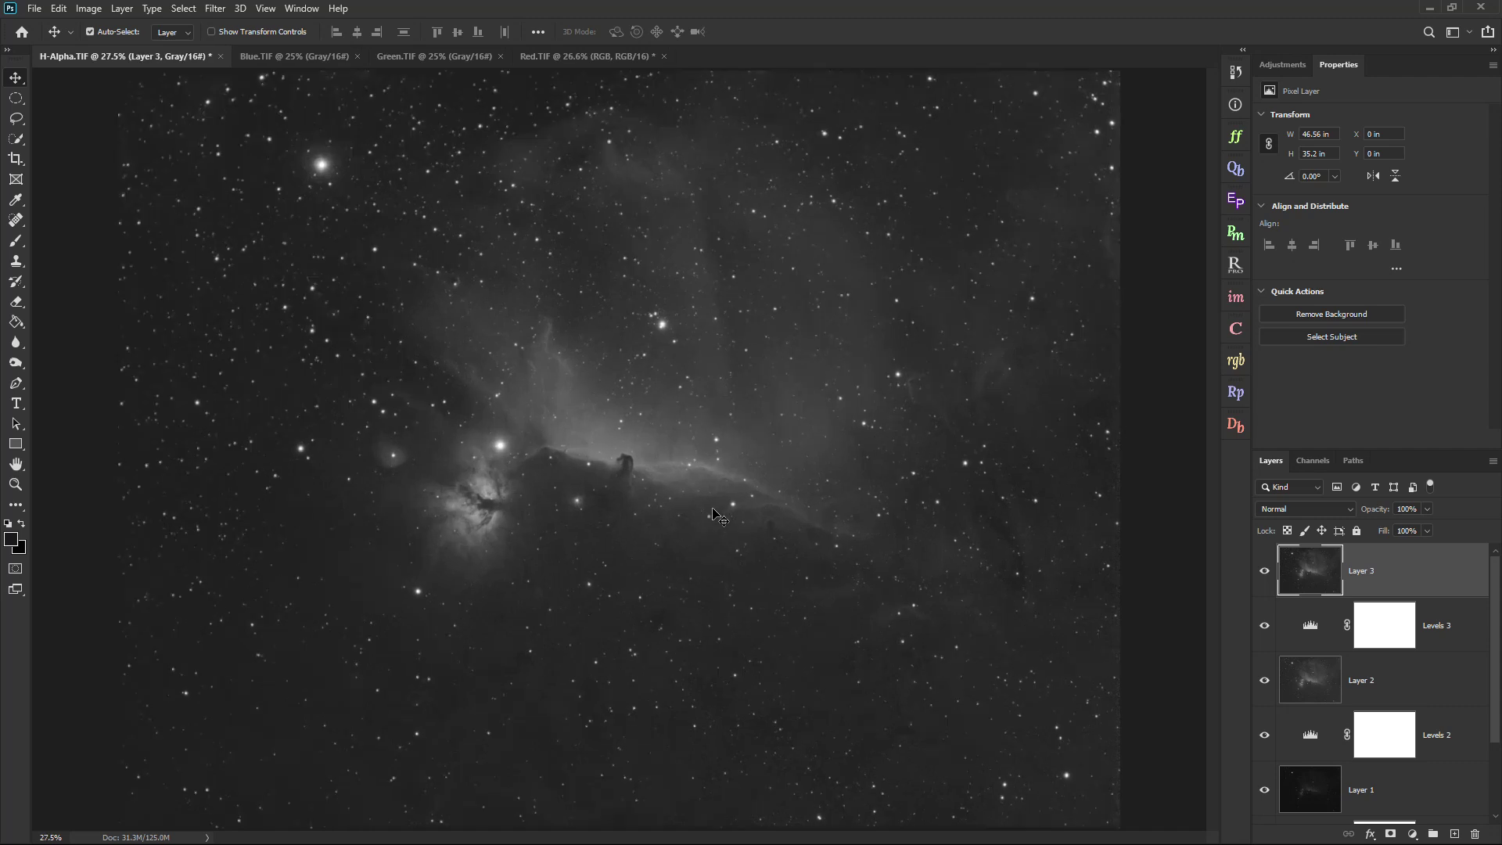
{"action": "scroll", "coordinate": [714, 515], "scroll_direction": "down", "scroll_amount": 1}
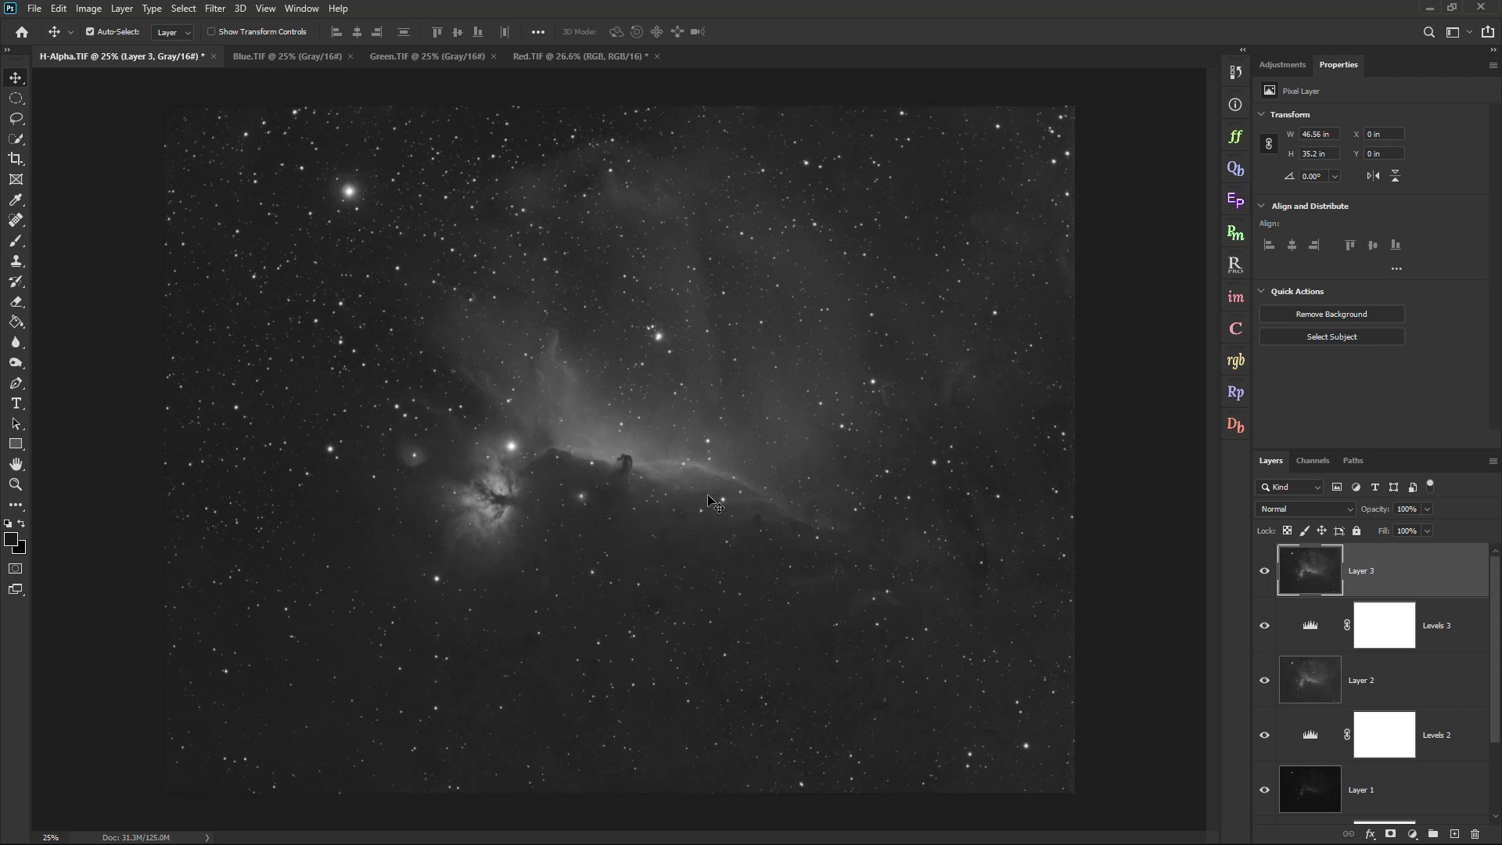
{"action": "left_click", "coordinate": [536, 58]}
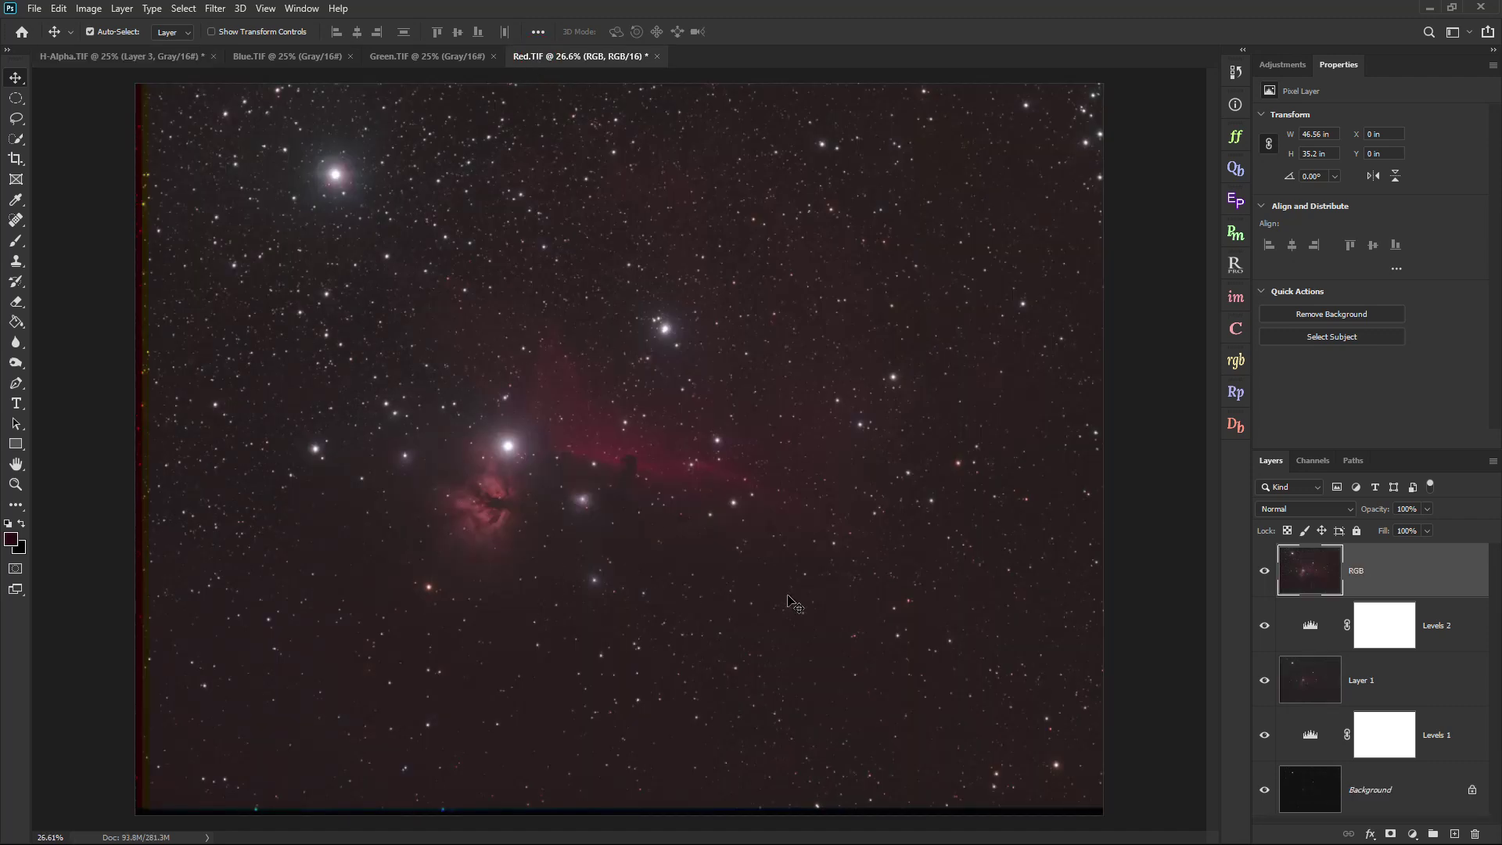
{"action": "left_click", "coordinate": [1322, 463]}
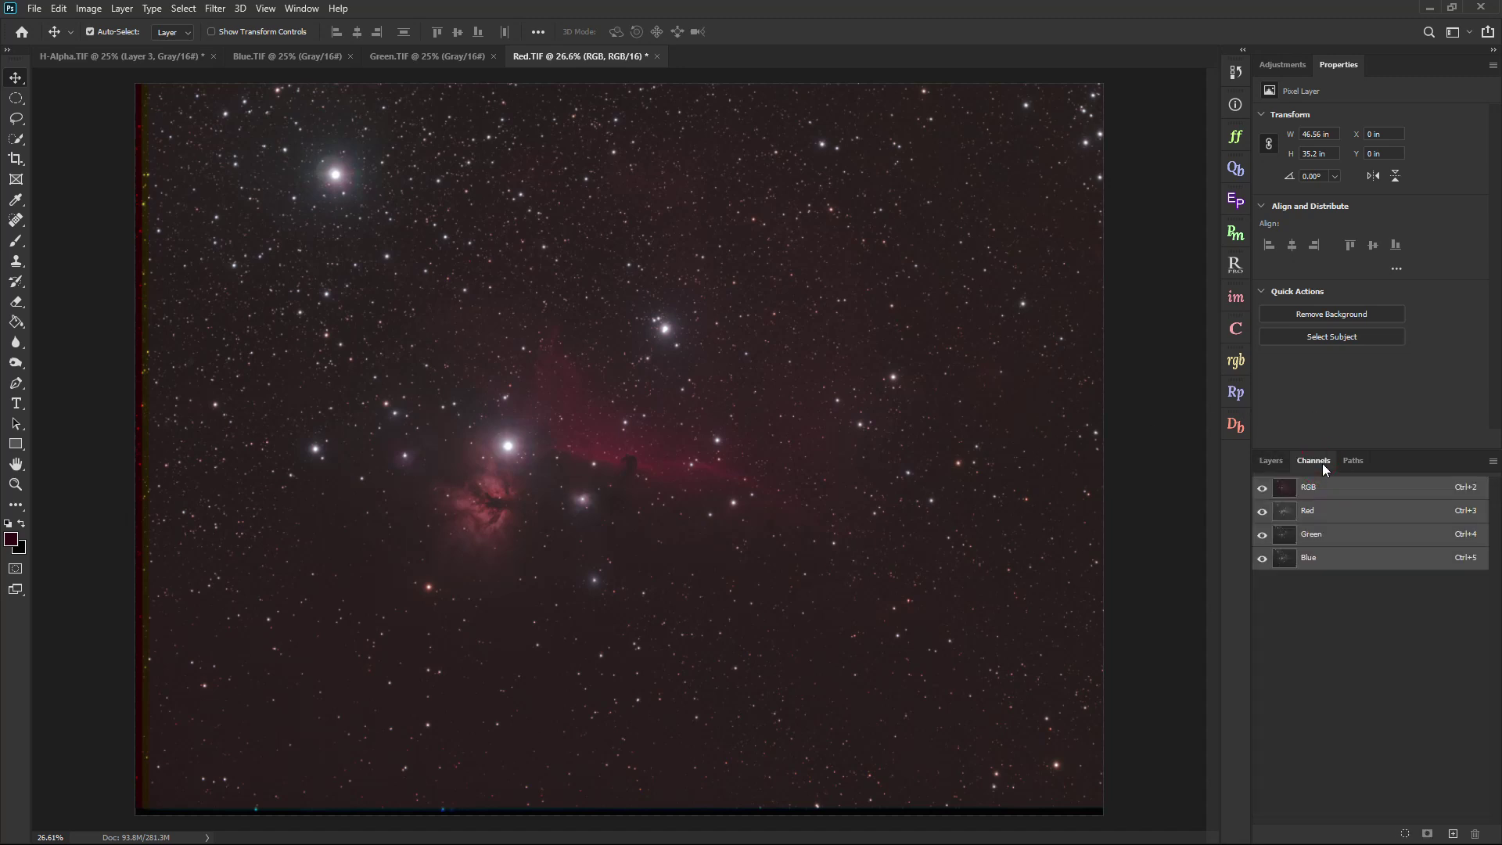
{"action": "left_click", "coordinate": [1330, 515]}
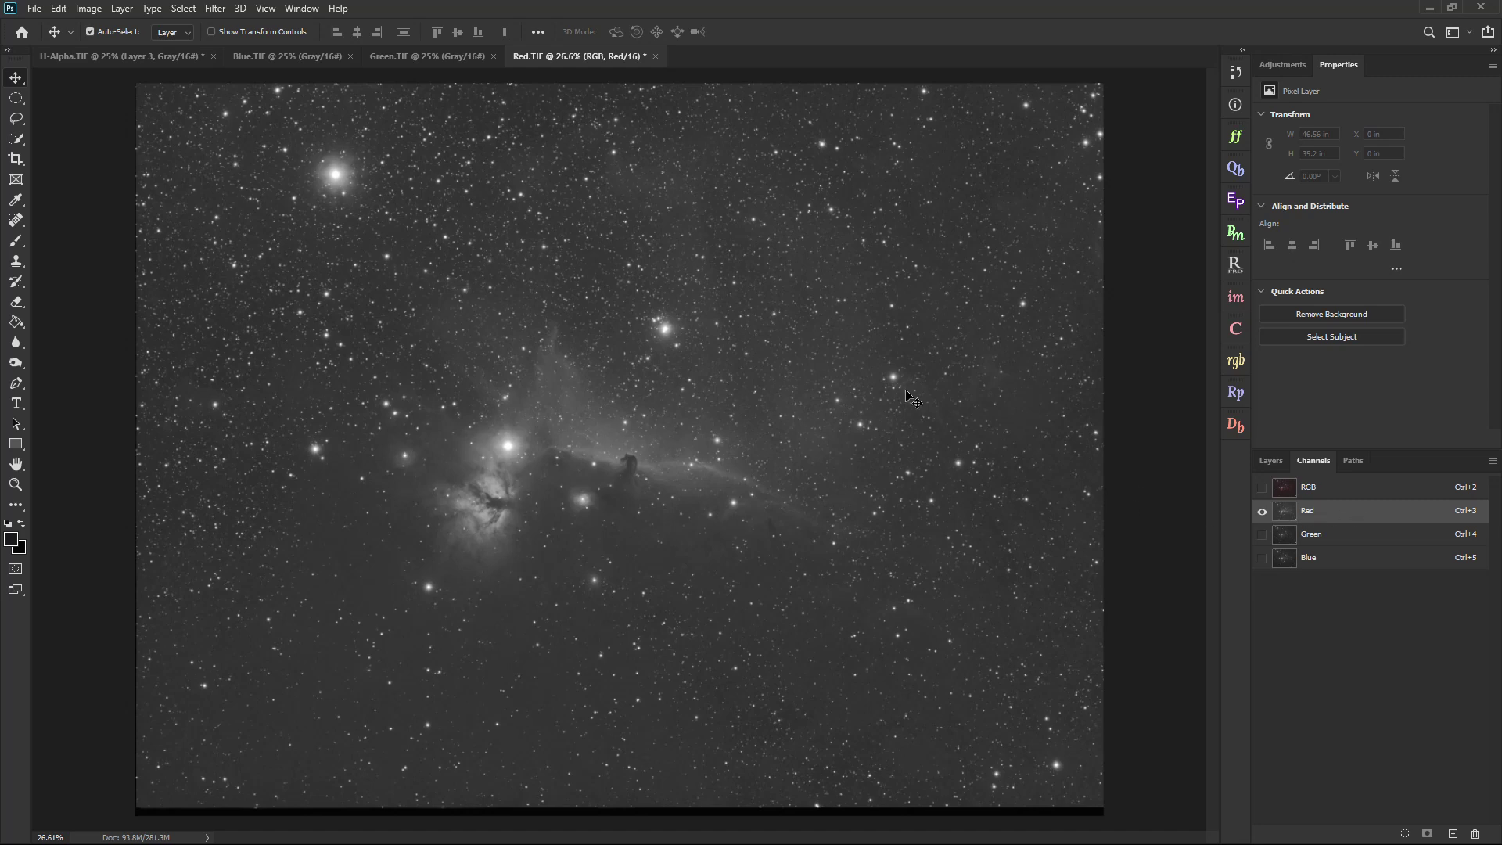
{"action": "key", "text": "ctrl+a"}
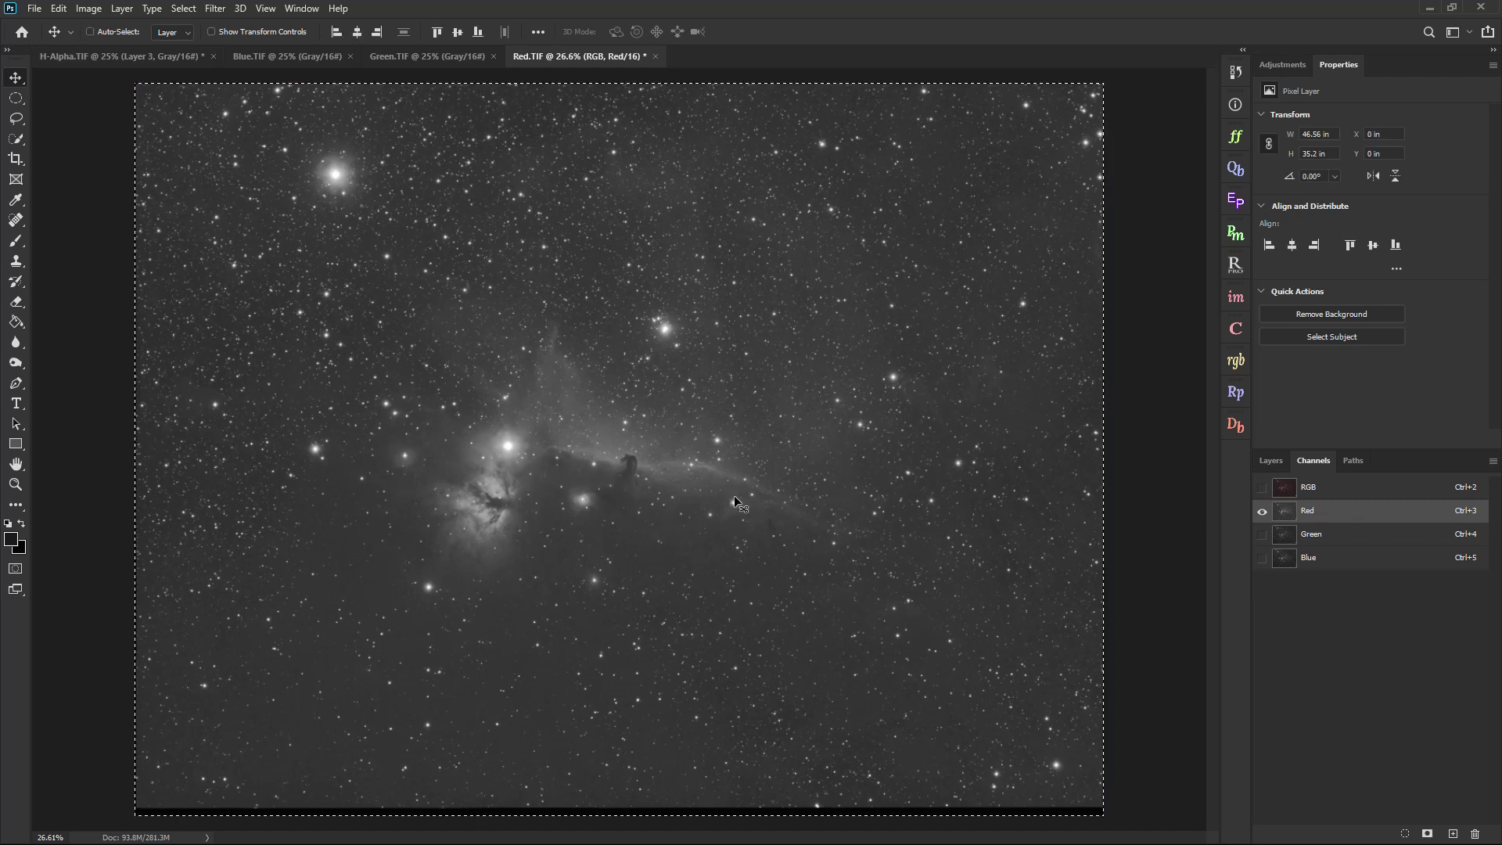
{"action": "key", "text": "ctrl"}
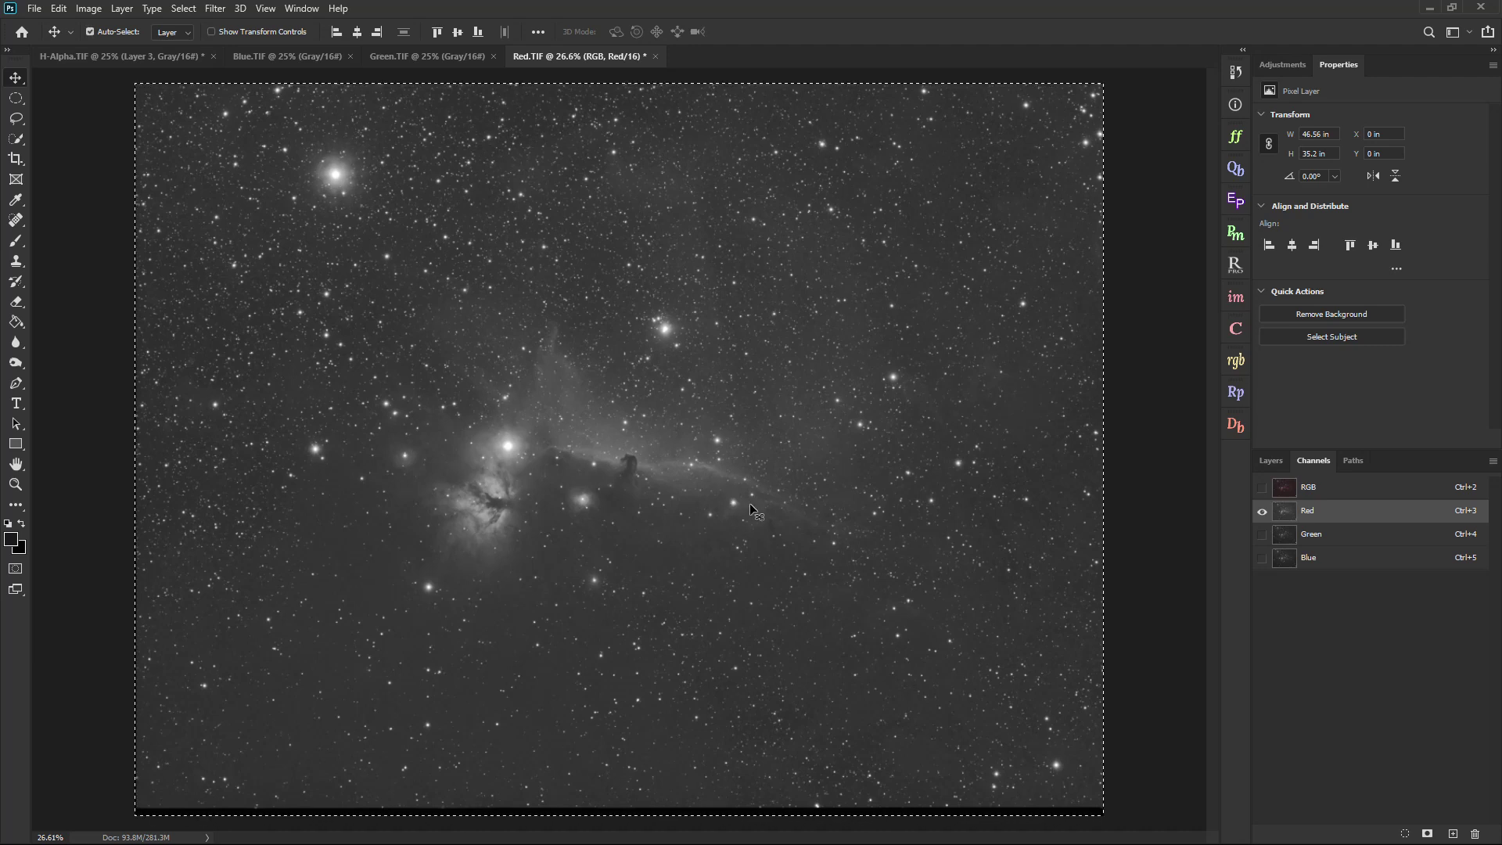
Paste the copied Red channel onto a new layer above the stretched H-Alpha layer in the H-Alpha document.
{"action": "left_click", "coordinate": [142, 57]}
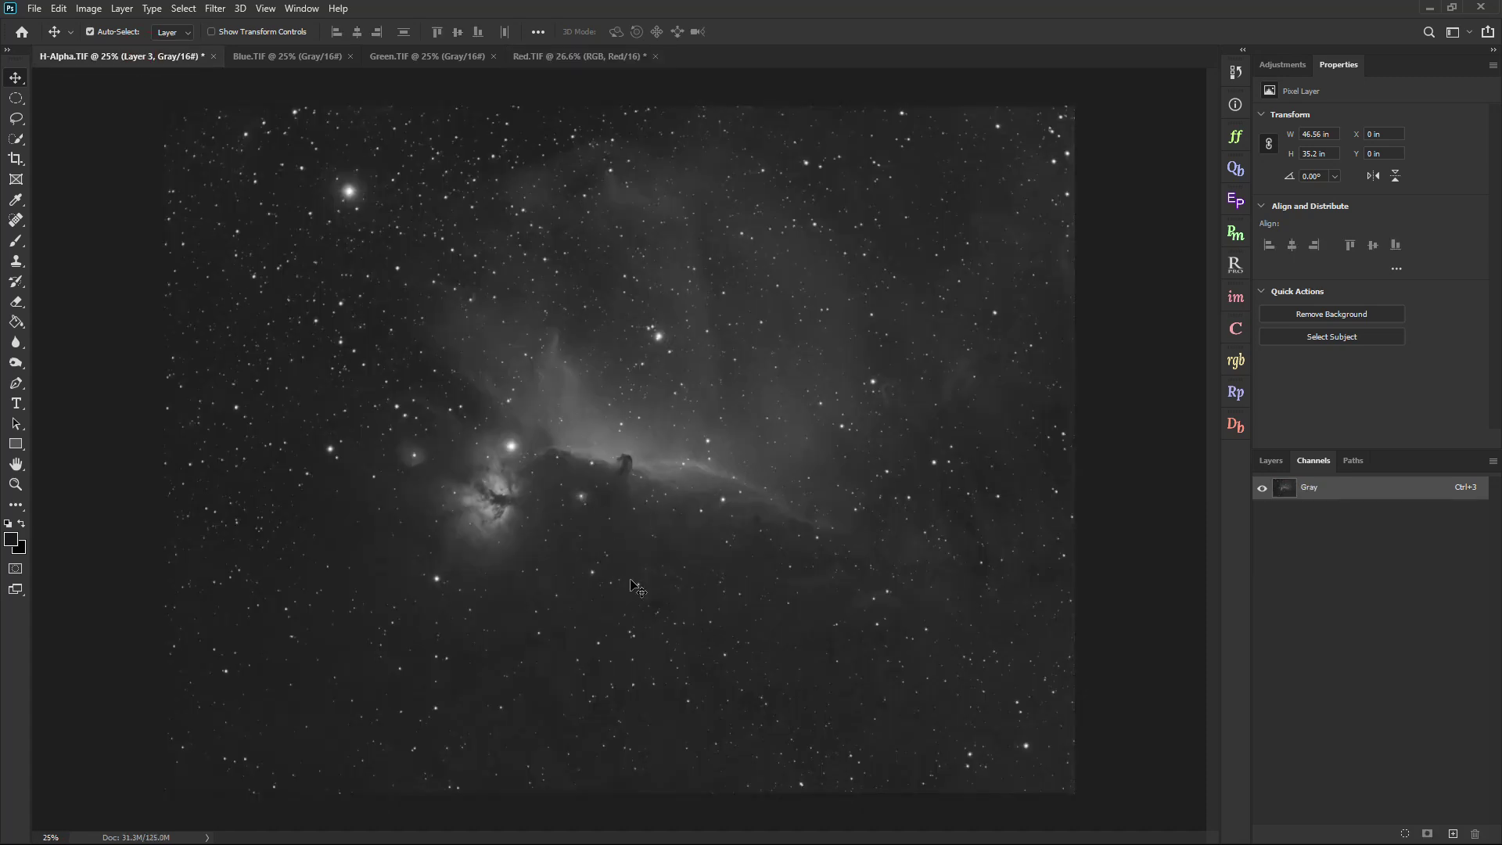
{"action": "key", "text": "ctrl+0"}
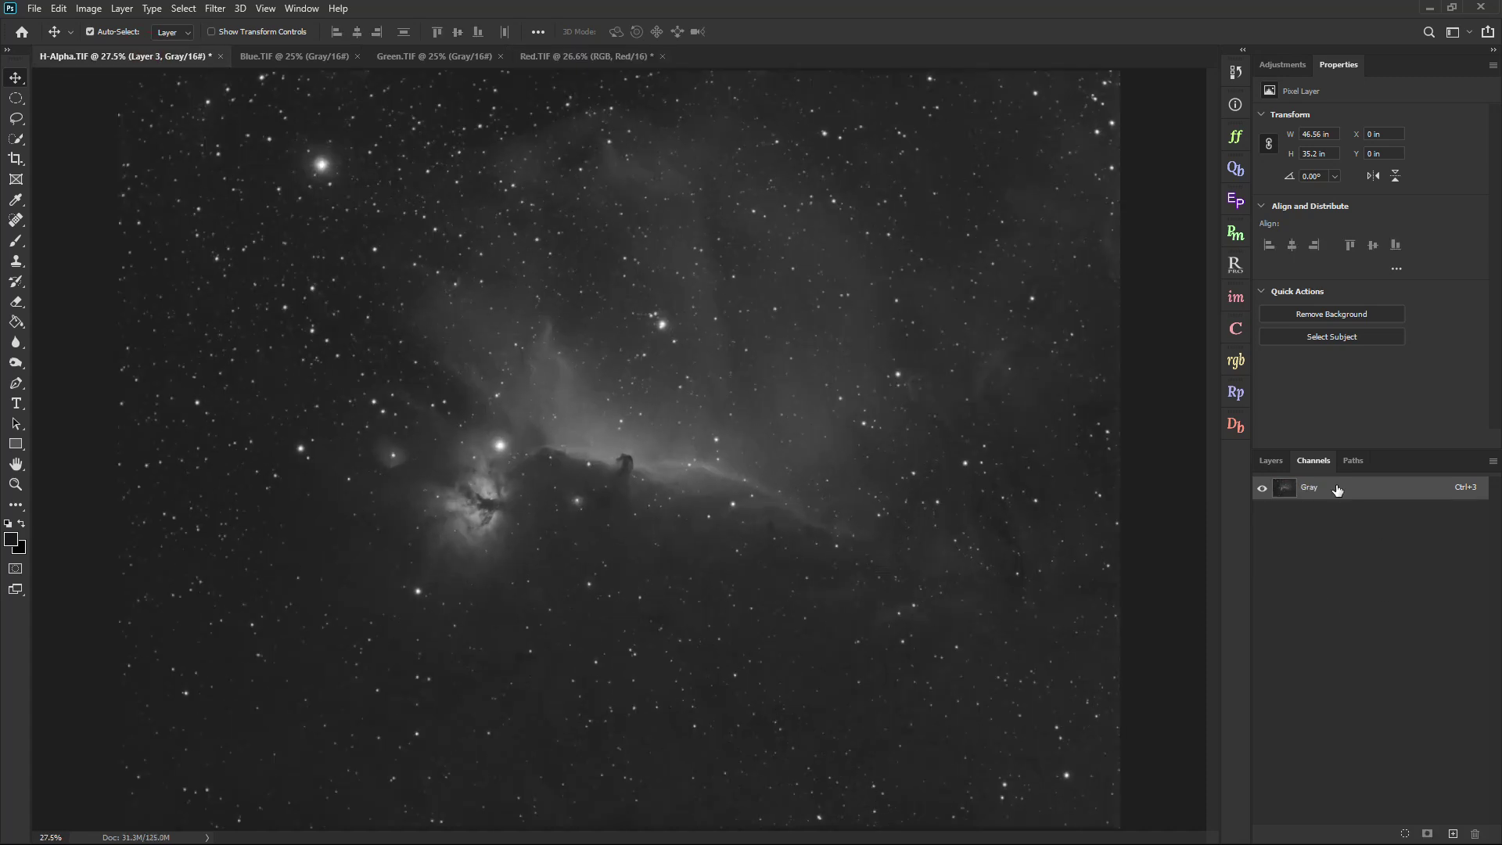
{"action": "left_click", "coordinate": [1270, 461]}
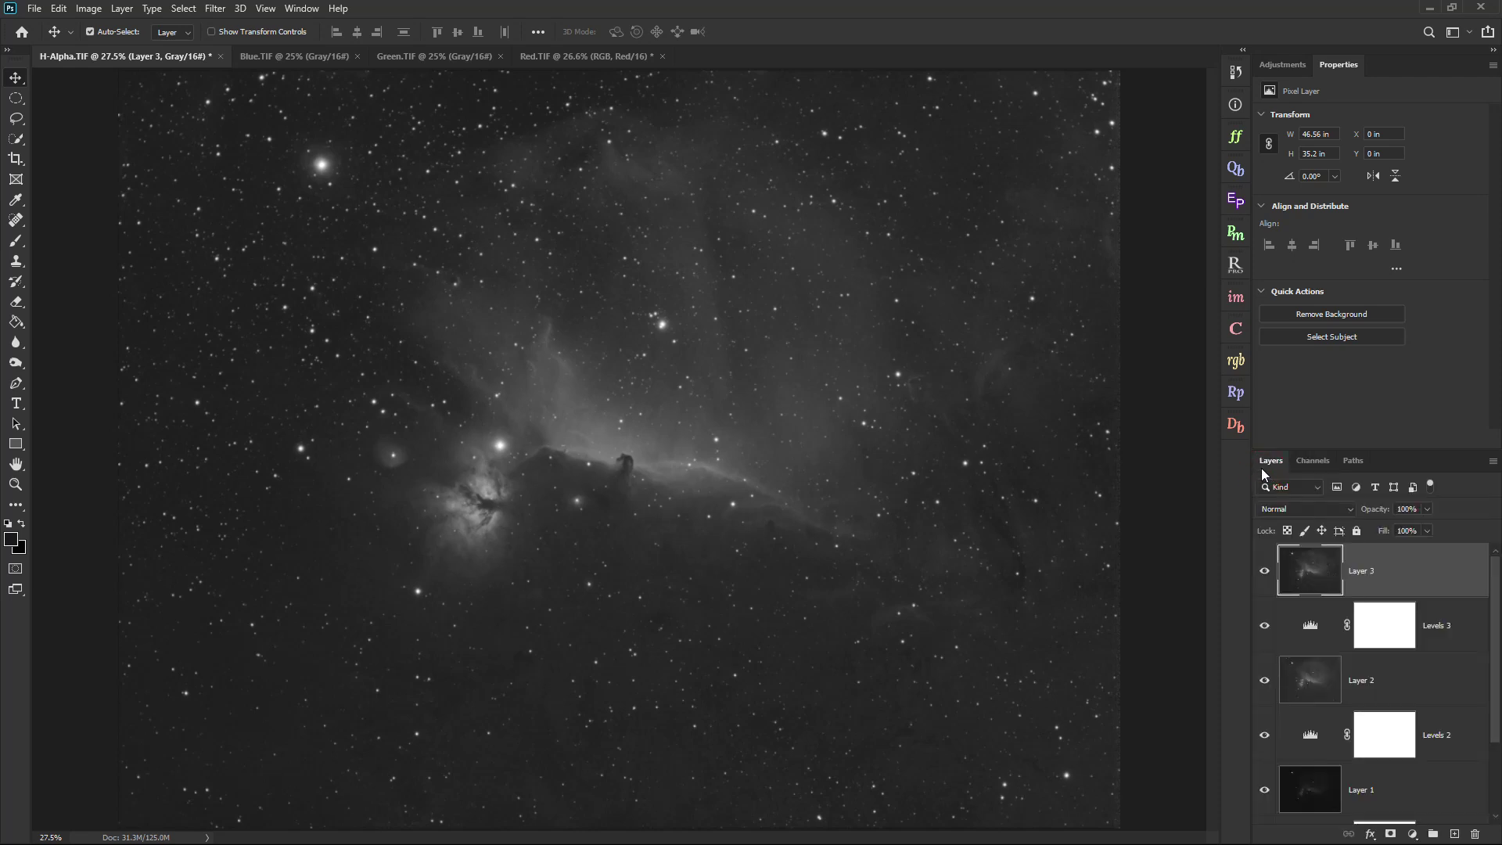
{"action": "left_click", "coordinate": [1456, 835]}
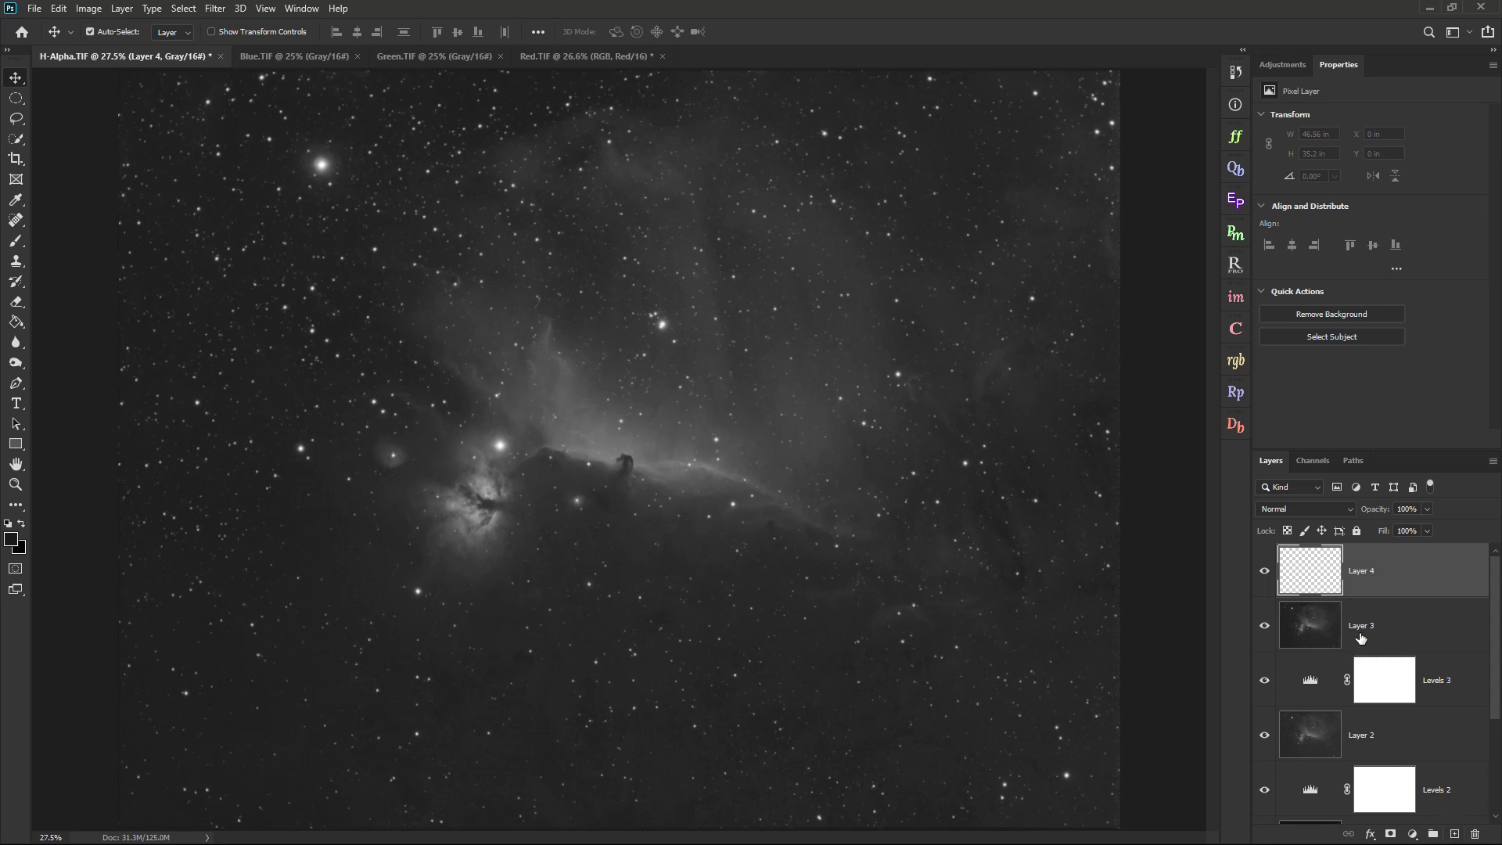
{"action": "key", "text": "ctrl+v"}
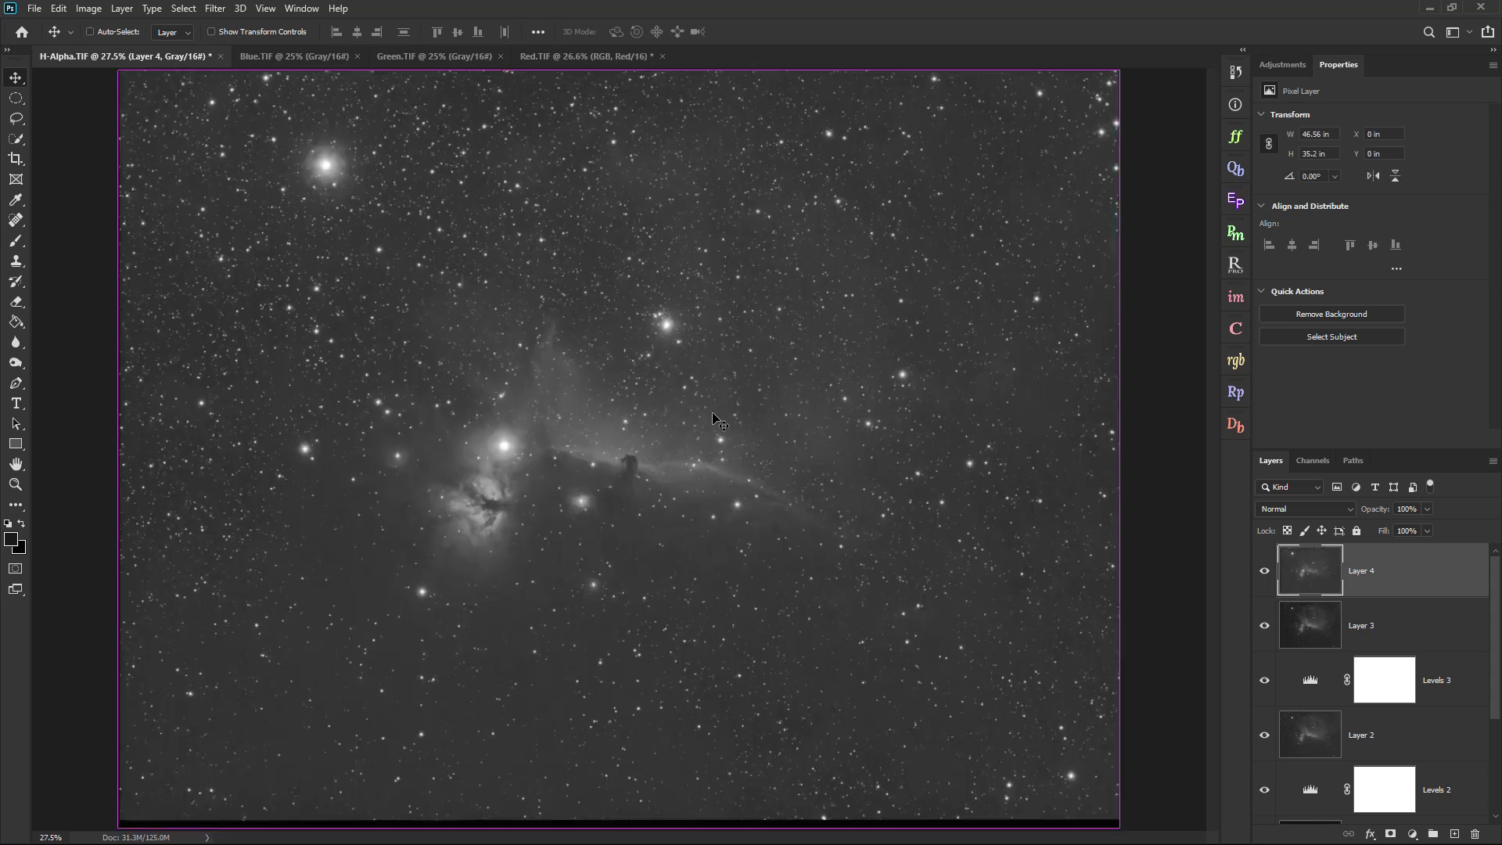
Rename the pasted layer as Red and the stretched layer directly beneath it as H-Alpha.
{"action": "double_click", "coordinate": [1371, 570]}
{"action": "type", "text": "Red"}
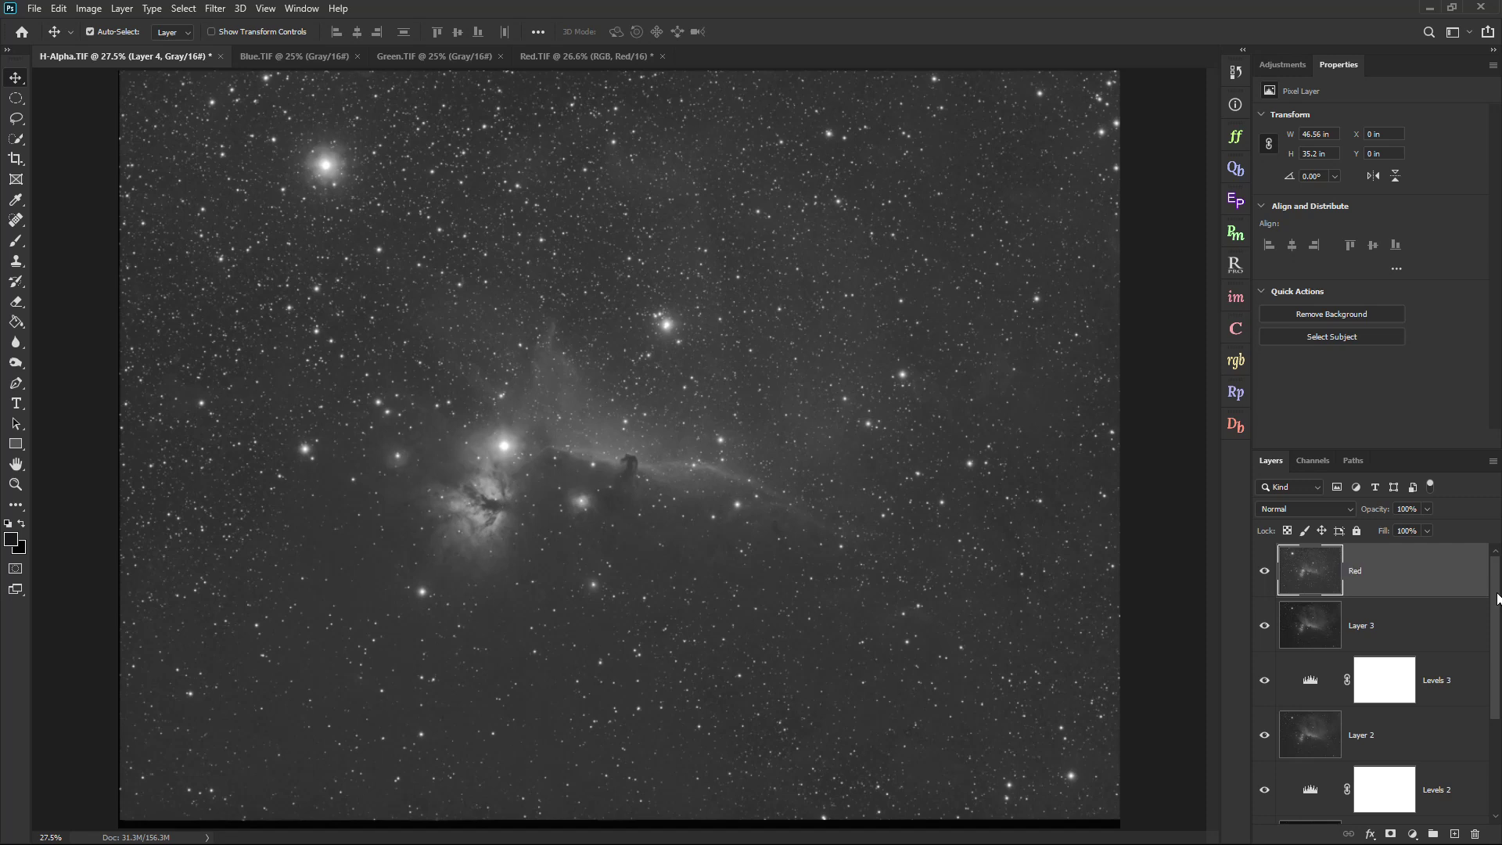
{"action": "key", "text": "Tab"}
{"action": "type", "text": "H-Alpha"}
{"action": "key", "text": "Return"}
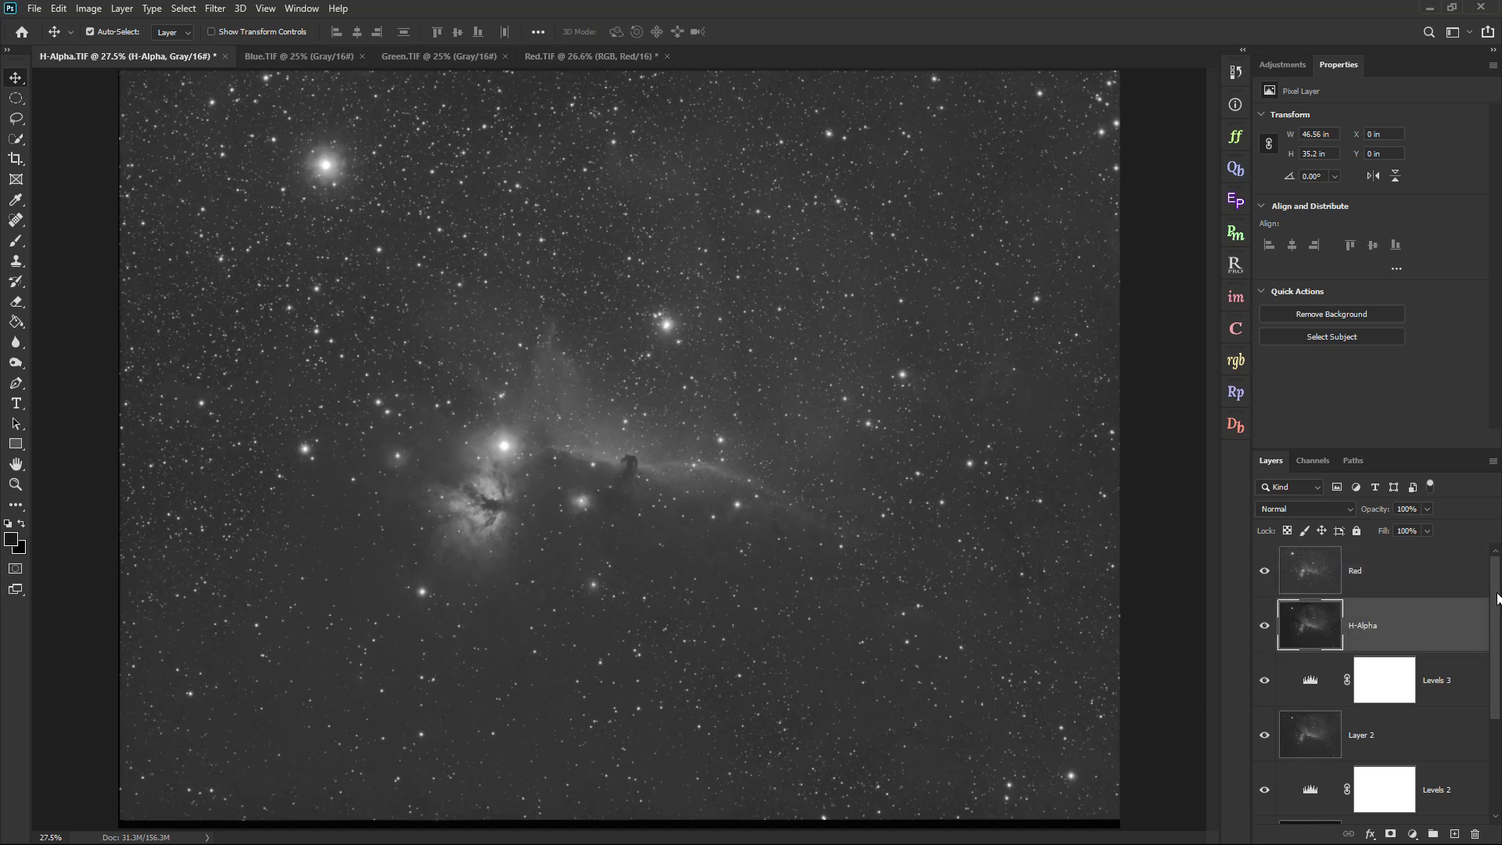
Compare the Red layer with the H-Alpha layer beneath it by repeatedly hiding and showing the Red layer.
{"action": "left_click", "coordinate": [1445, 576]}
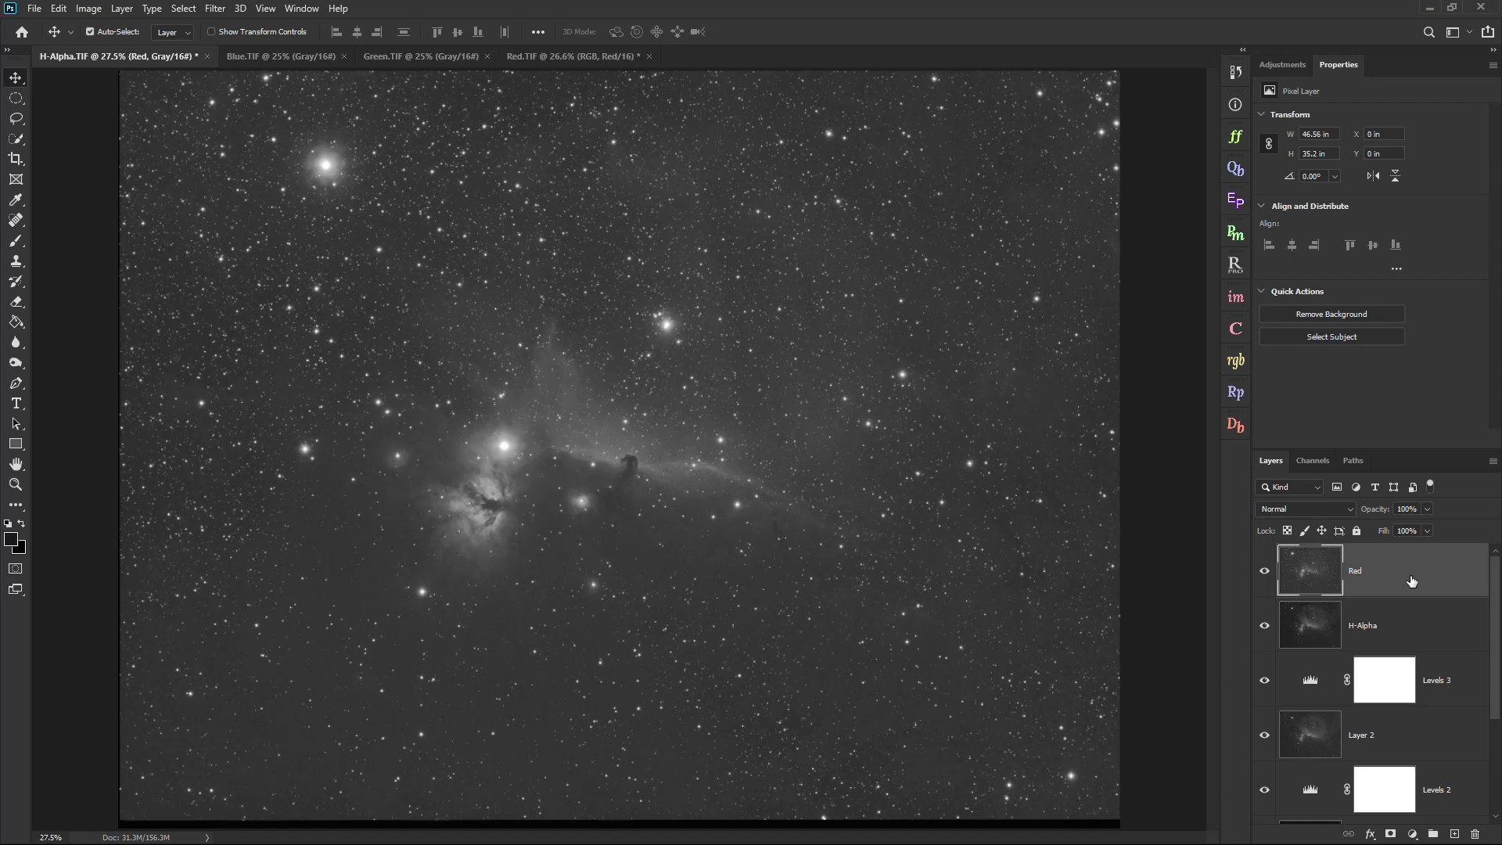
{"action": "left_click", "coordinate": [1265, 572]}
{"action": "left_click", "coordinate": [1265, 572]}
{"action": "left_click", "coordinate": [1266, 572]}
{"action": "left_click", "coordinate": [1265, 572]}
{"action": "left_click", "coordinate": [1265, 572]}
{"action": "left_click", "coordinate": [1265, 572]}
Auto-align the Red and H-Alpha layers with each other.
{"action": "left_click", "coordinate": [1381, 628], "text": "shift"}
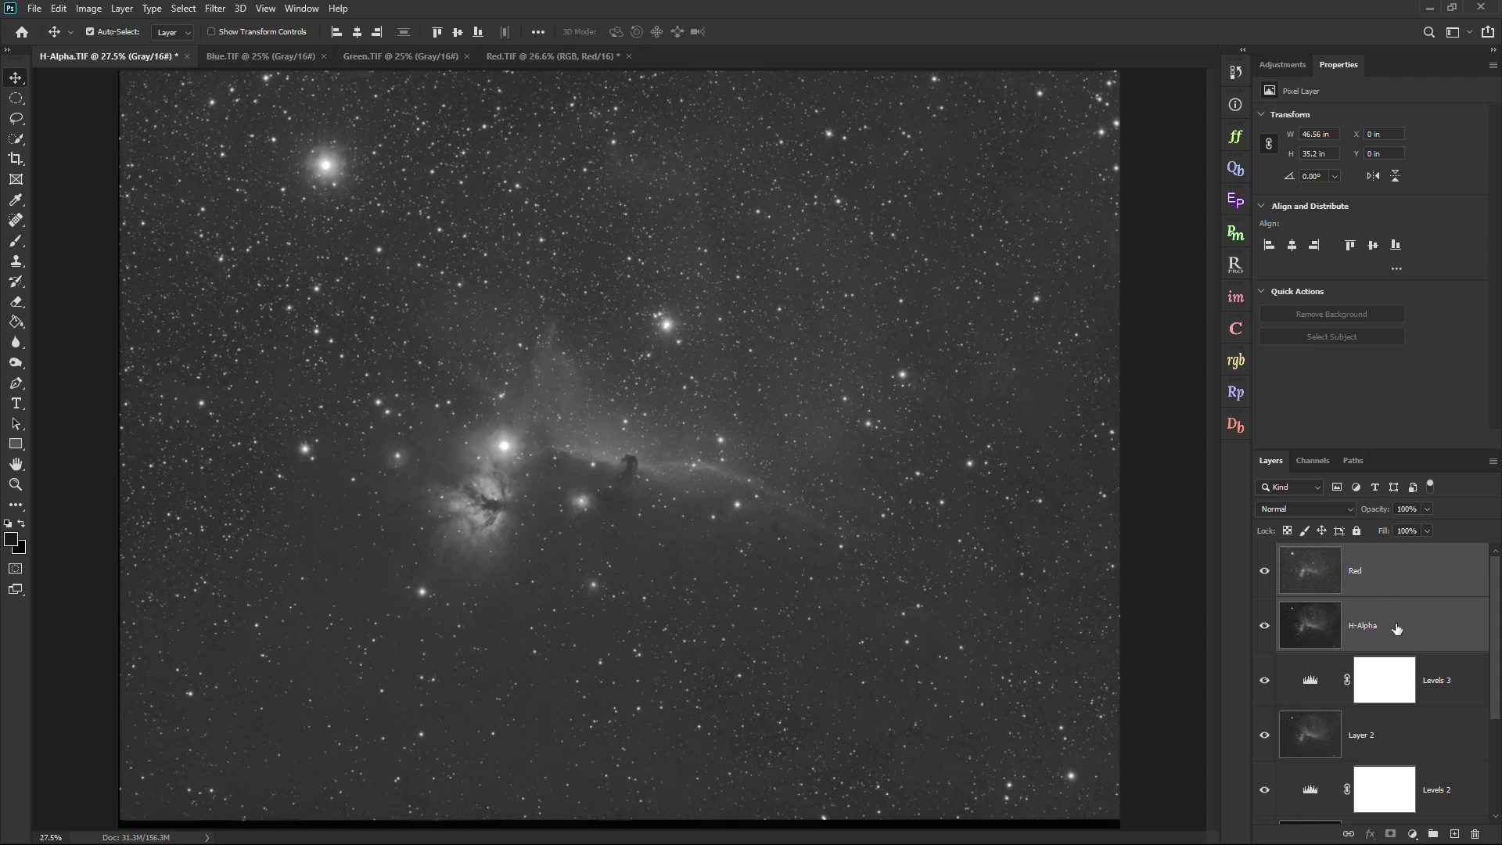
{"action": "left_click", "coordinate": [69, 8]}
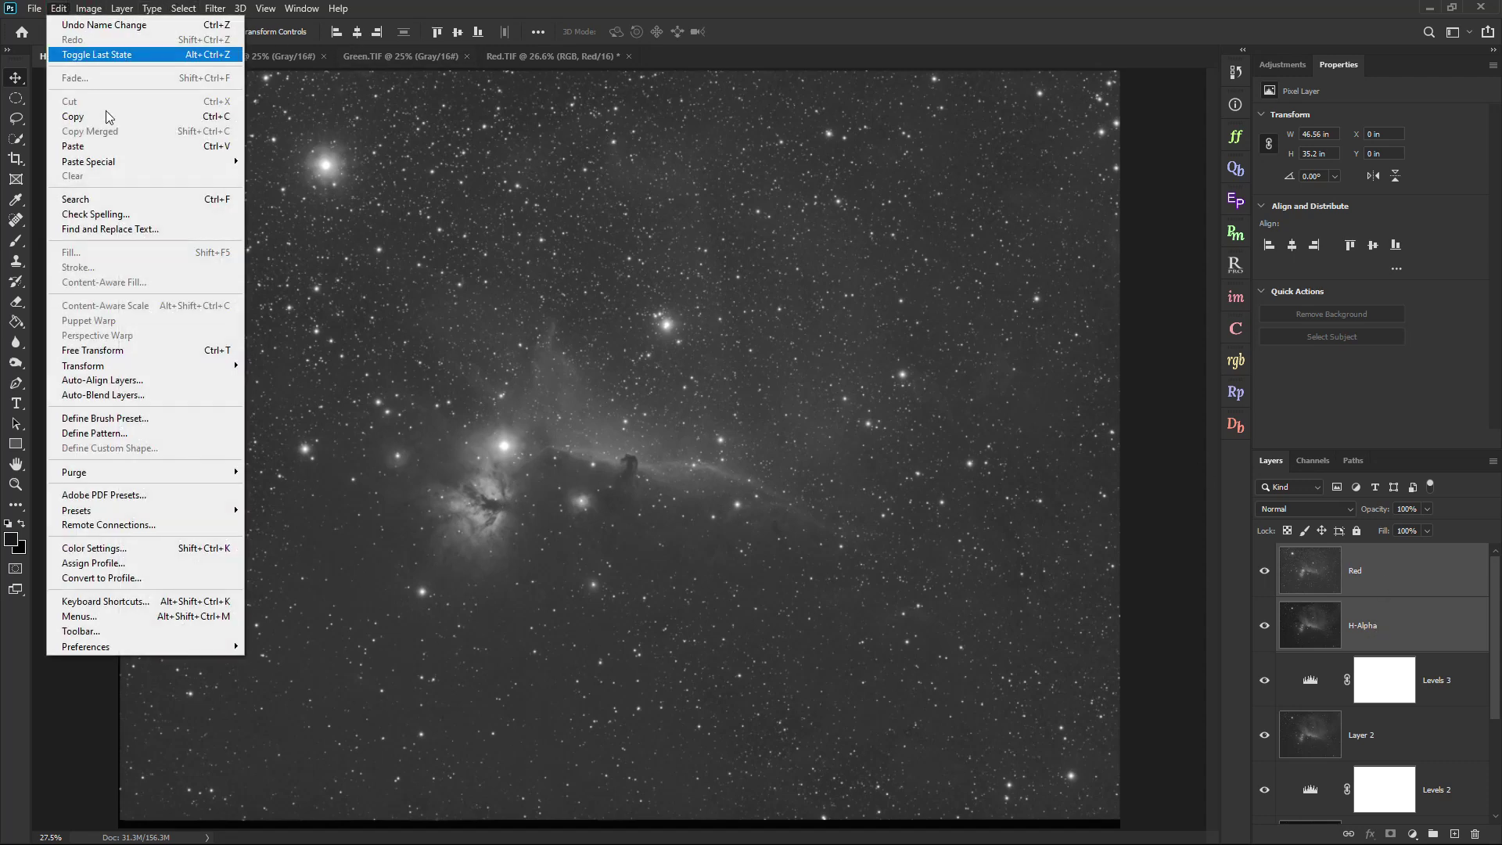
{"action": "left_click", "coordinate": [160, 387]}
{"action": "left_click", "coordinate": [915, 175]}
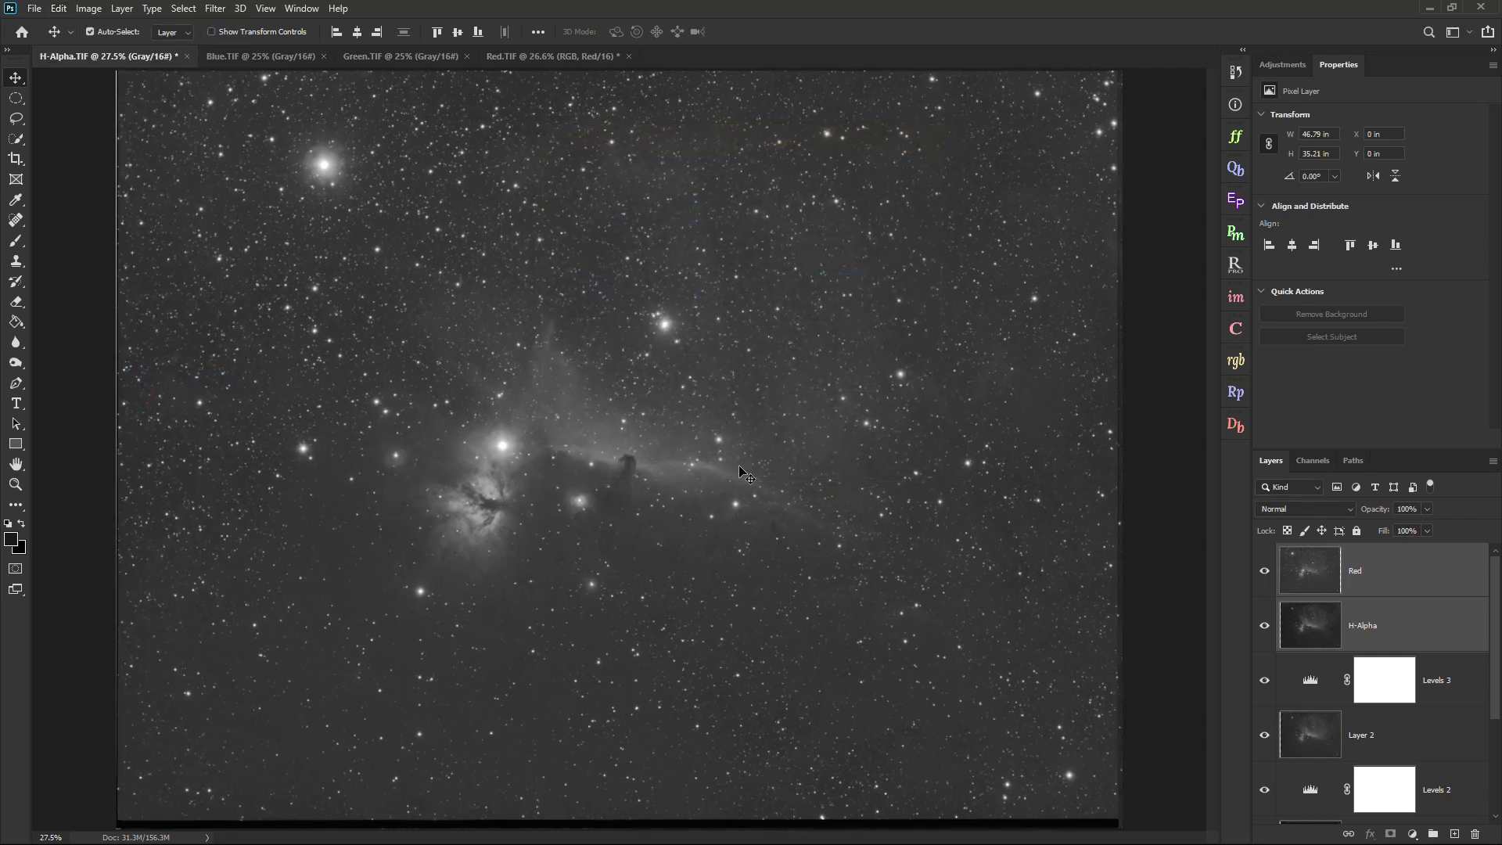
Check the star alignment between the Red and H-Alpha layers by toggling the Red layer's visibility.
{"action": "left_click", "coordinate": [1423, 571]}
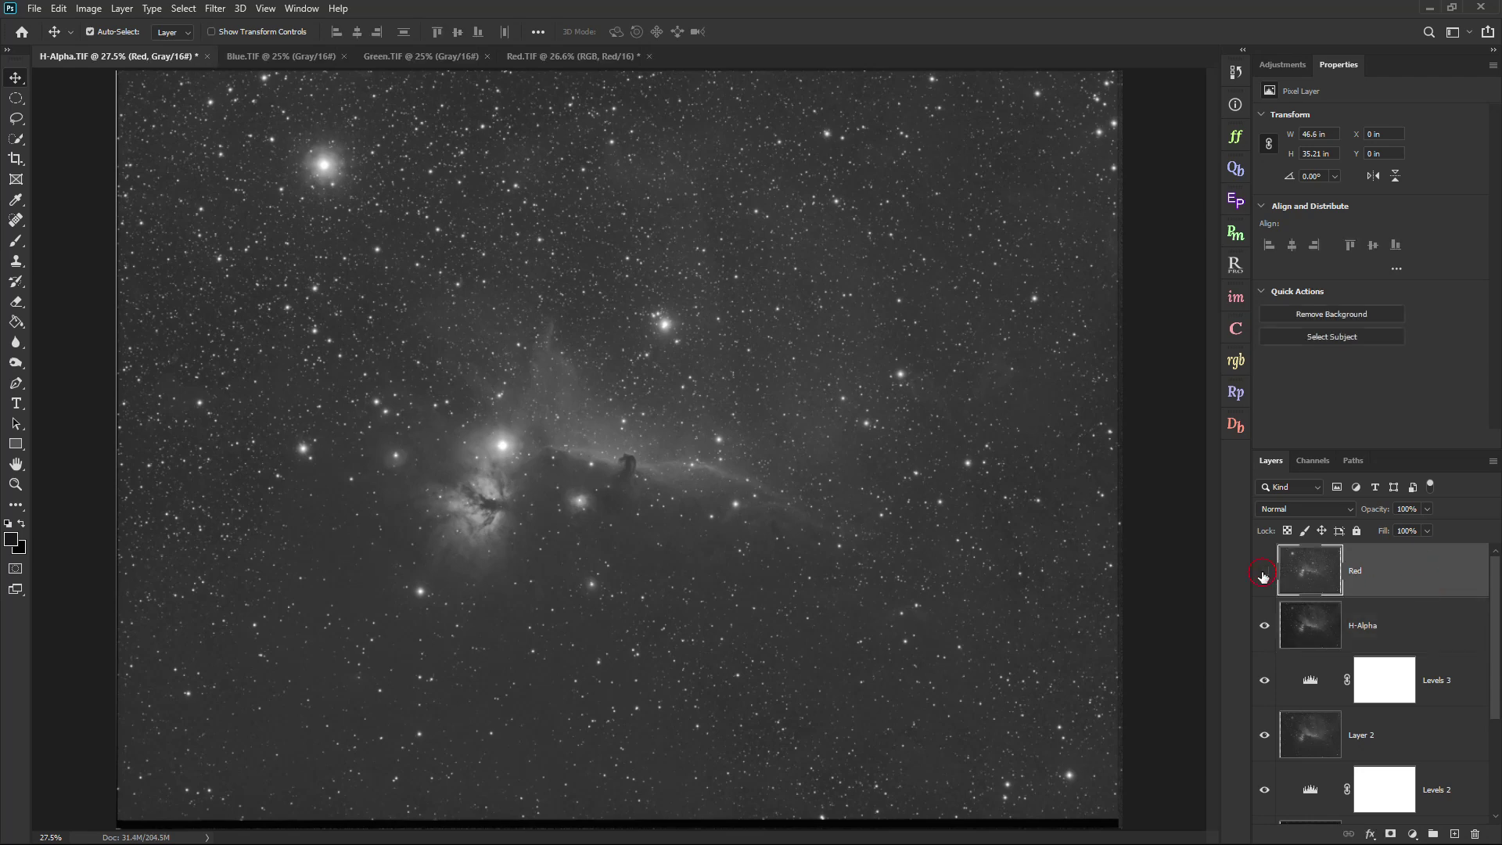
{"action": "left_click", "coordinate": [1264, 575]}
{"action": "left_click", "coordinate": [1263, 575]}
{"action": "left_click", "coordinate": [1264, 576]}
{"action": "left_click", "coordinate": [1263, 576]}
{"action": "left_click", "coordinate": [1263, 577]}
{"action": "left_click", "coordinate": [1263, 577]}
{"action": "left_click", "coordinate": [1264, 578]}
Set the Red layer's opacity to 20% to blend it with the H-Alpha layer.
{"action": "left_click", "coordinate": [1381, 618]}
{"action": "left_click", "coordinate": [1389, 581]}
{"action": "left_click", "coordinate": [1427, 510]}
{"action": "left_click_drag", "start_coordinate": [1361, 521], "coordinate": [1371, 525]}
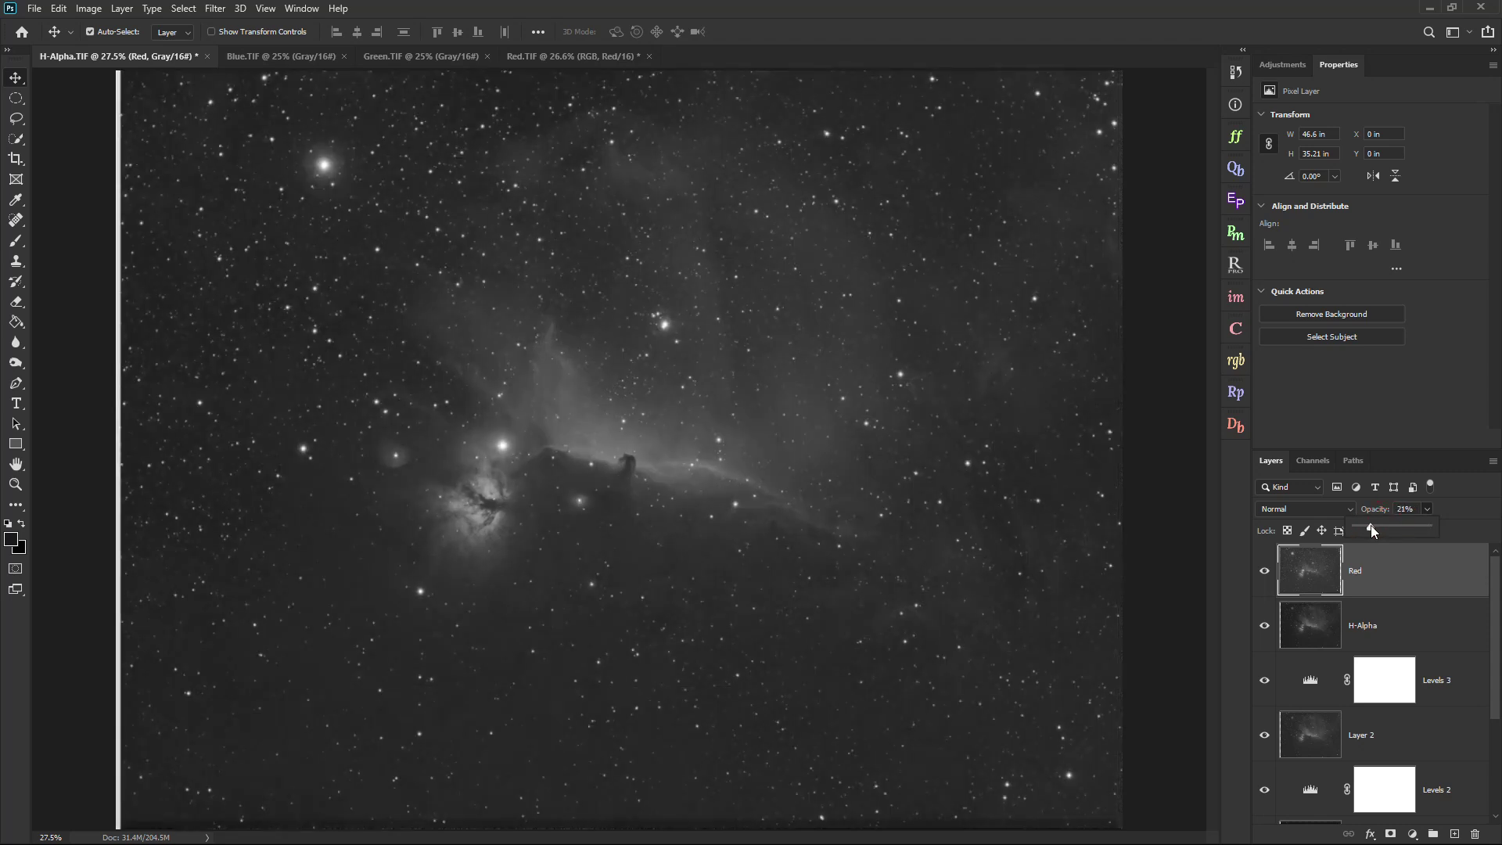
{"action": "left_click_drag", "start_coordinate": [1367, 524], "coordinate": [1498, 528]}
{"action": "left_click_drag", "start_coordinate": [1311, 532], "coordinate": [1364, 530]}
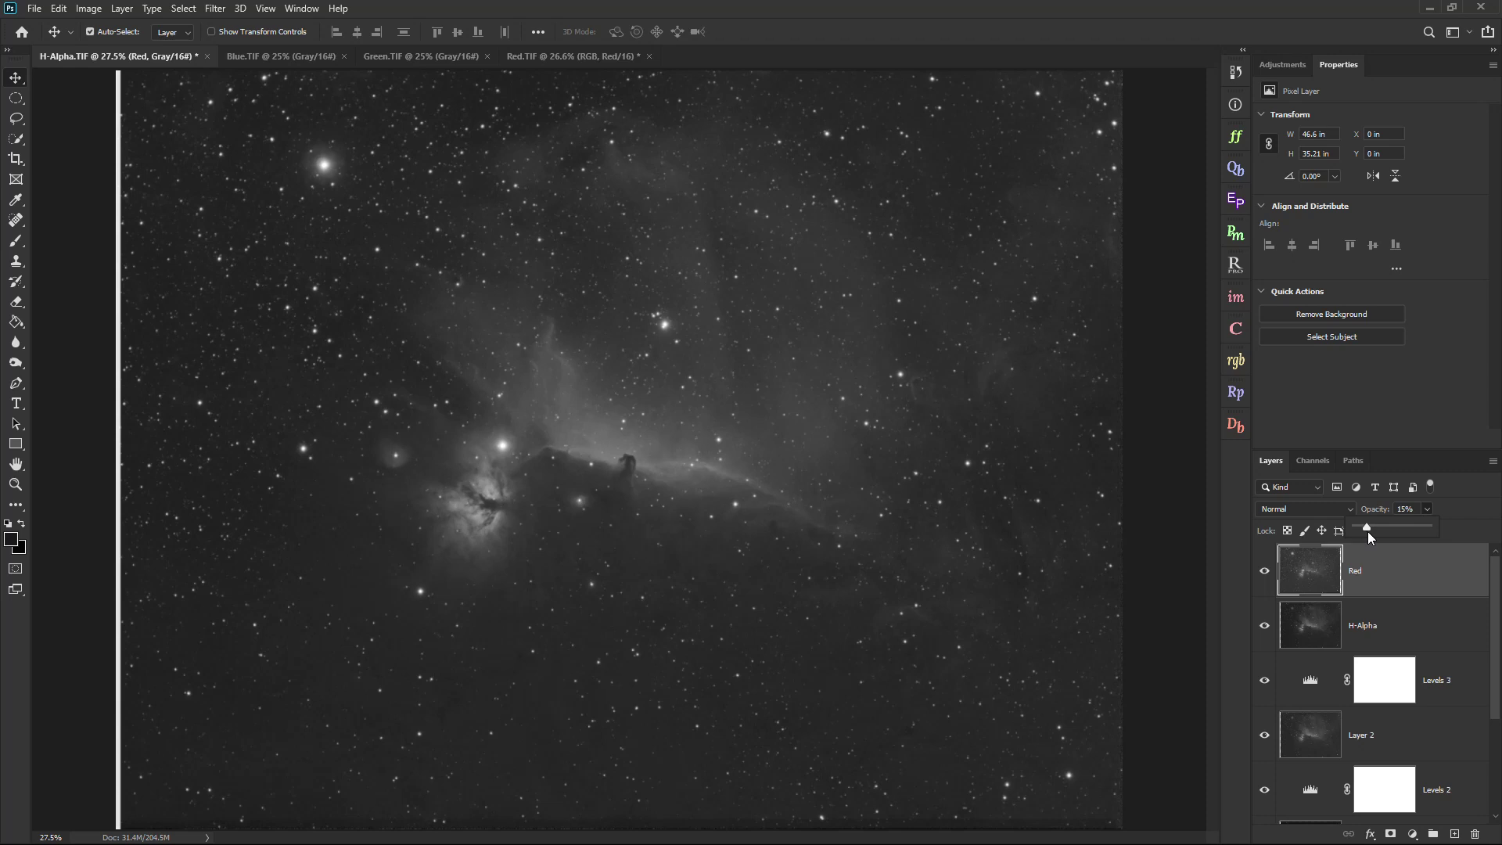
{"action": "left_click", "coordinate": [1373, 575]}
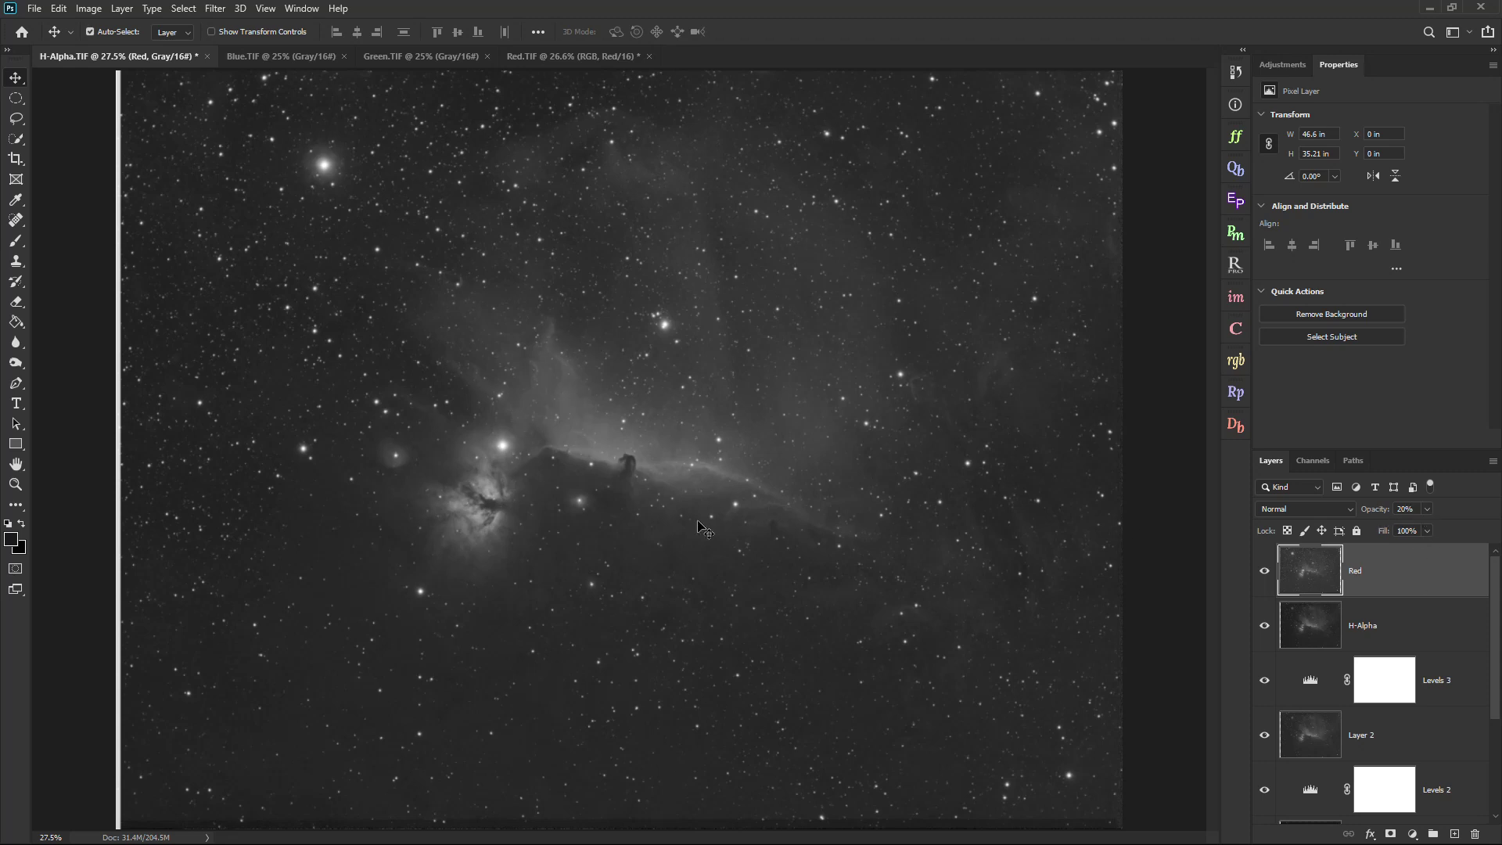
Restore the full RGB composite view in the Red.TIF color image and compare it with the blended H-Alpha document.
{"action": "key", "text": "ctrl+minus"}
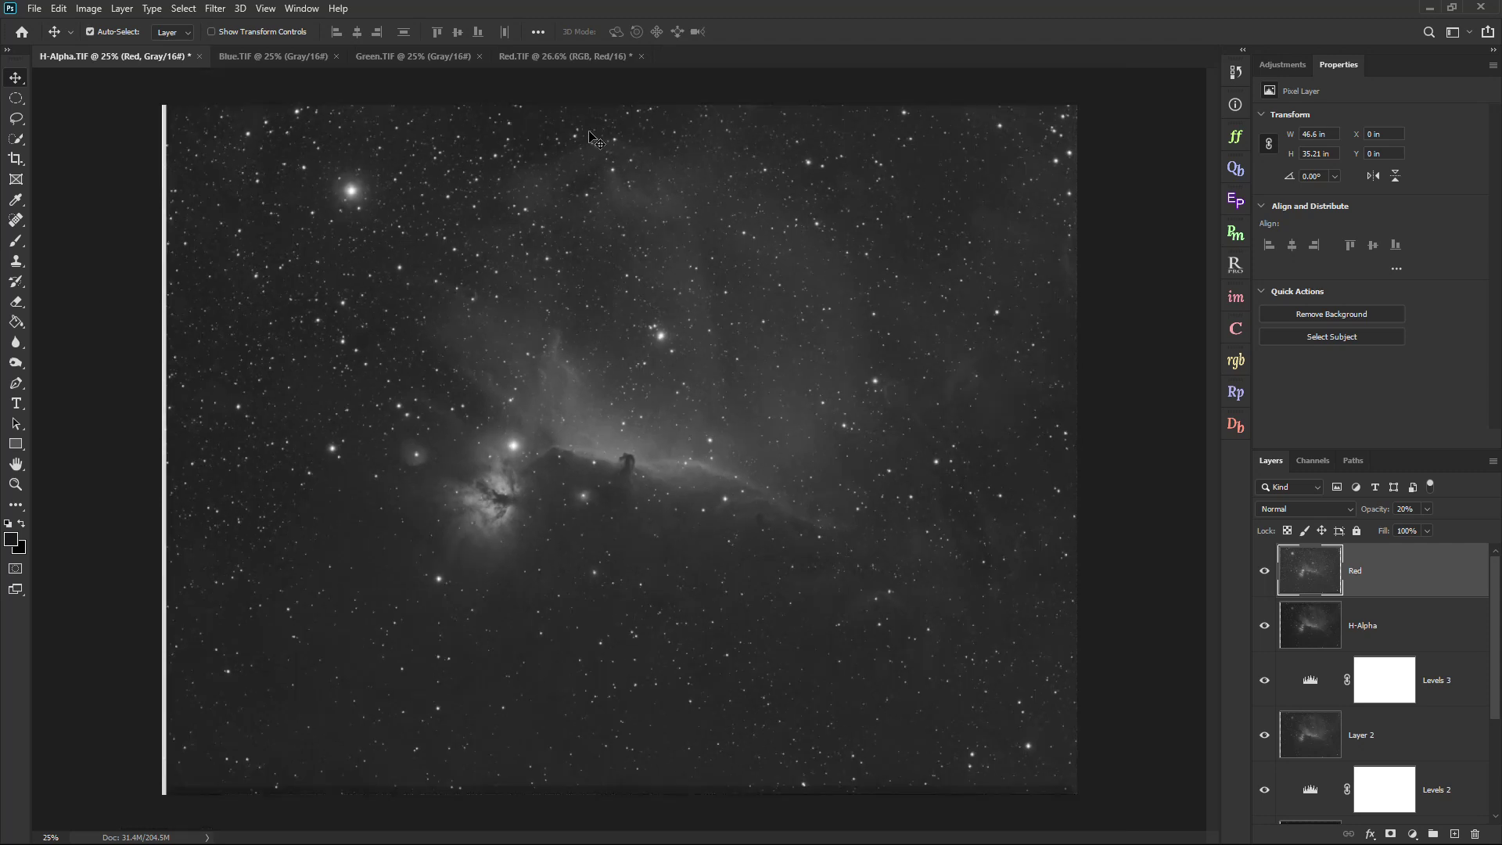
{"action": "left_click", "coordinate": [555, 56]}
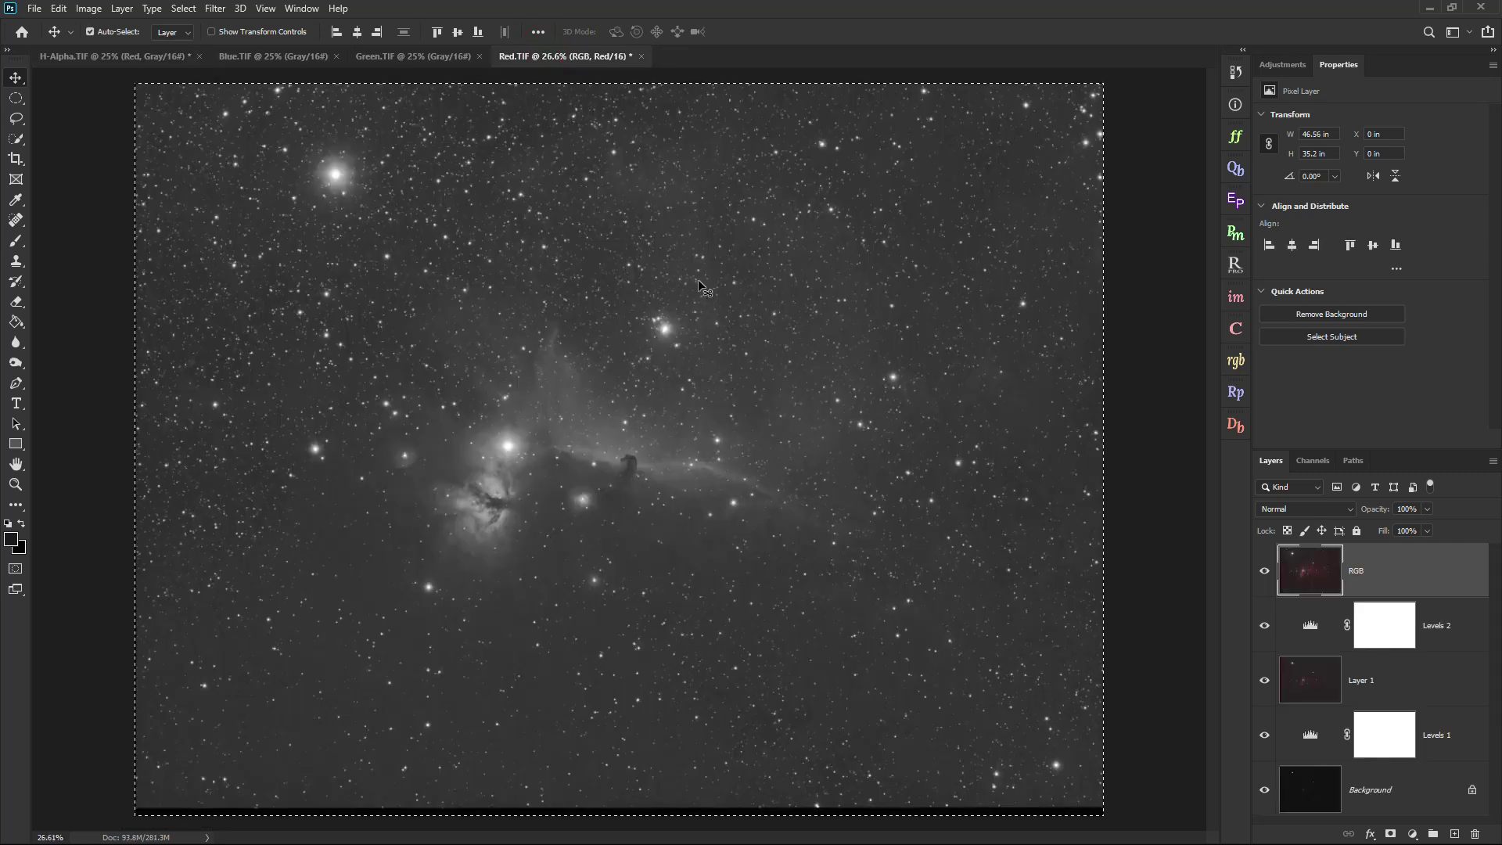
{"action": "left_click", "coordinate": [1313, 461]}
{"action": "left_click", "coordinate": [1330, 490]}
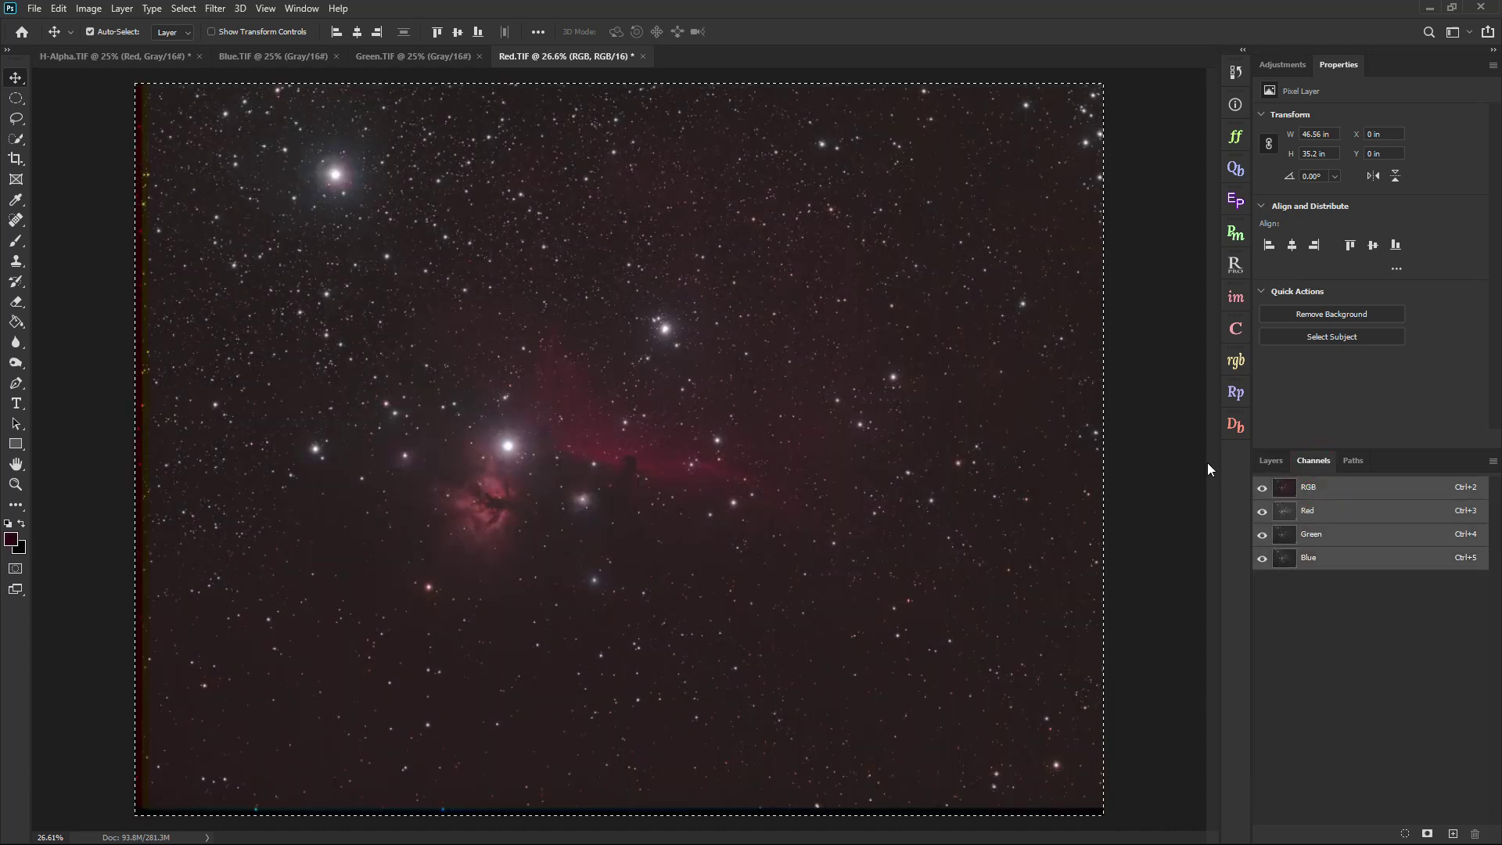
{"action": "left_click", "coordinate": [1272, 461]}
{"action": "left_click", "coordinate": [78, 58]}
{"action": "scroll", "coordinate": [664, 438], "scroll_direction": "up", "scroll_amount": 1}
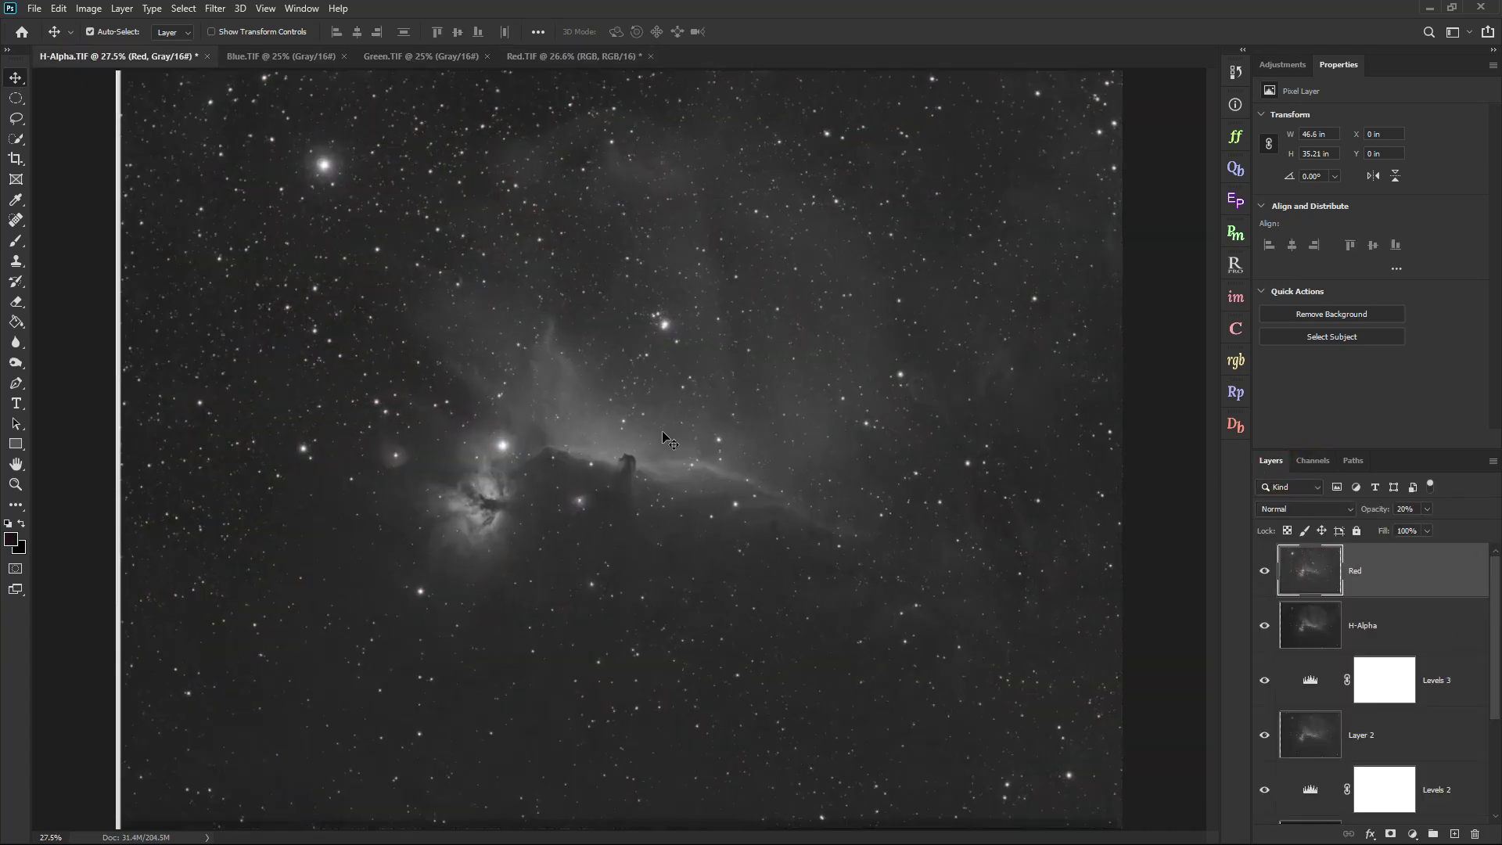
{"action": "scroll", "coordinate": [664, 438], "scroll_direction": "down", "scroll_amount": 1}
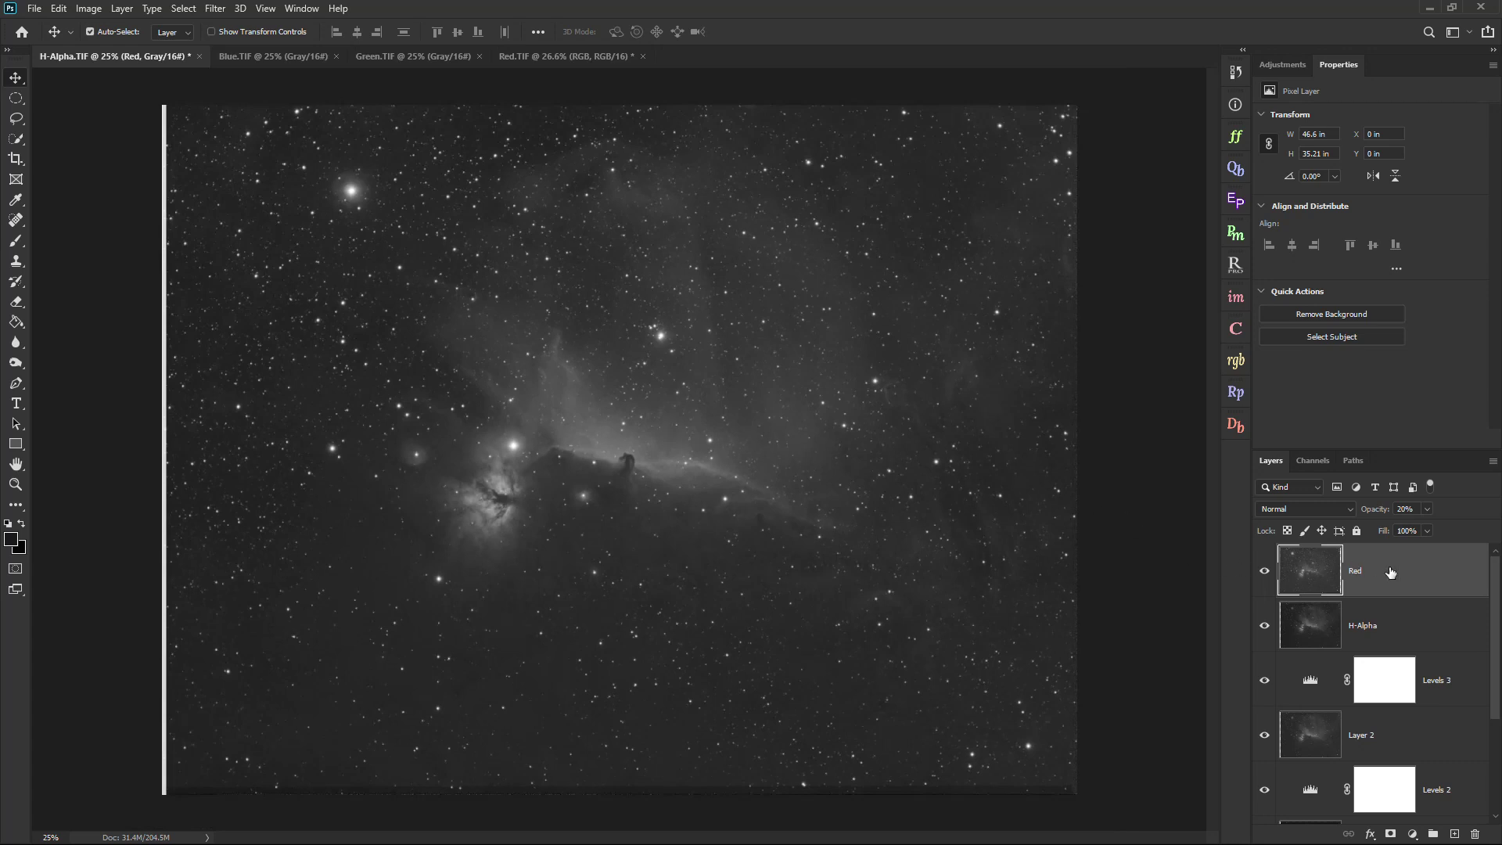
Flatten the H-Alpha document, merging the blended Red and H-Alpha layers into a single background.
{"action": "left_click", "coordinate": [1391, 625]}
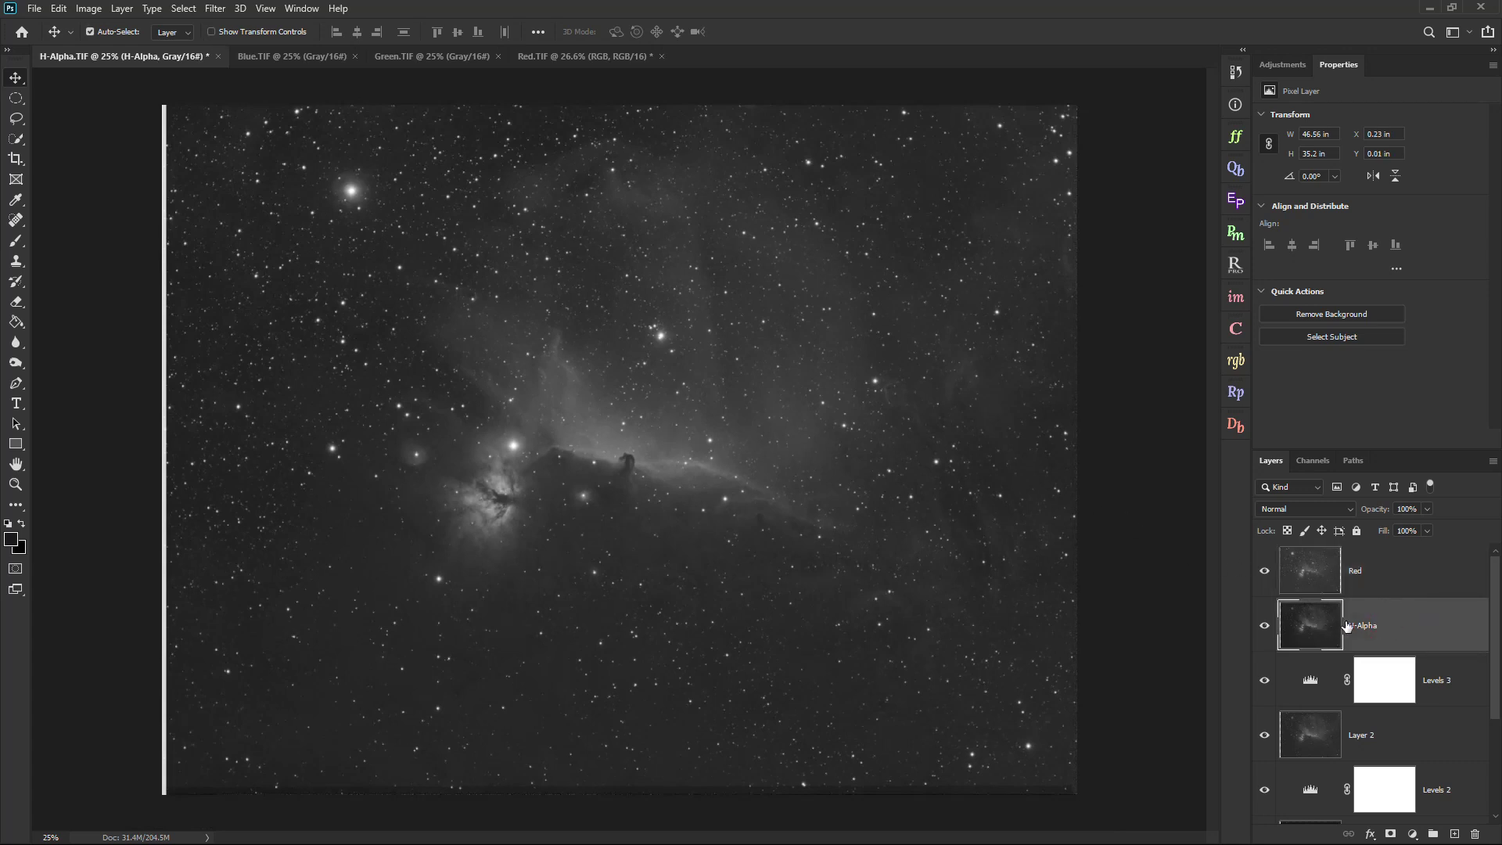
{"action": "left_click", "coordinate": [1392, 579]}
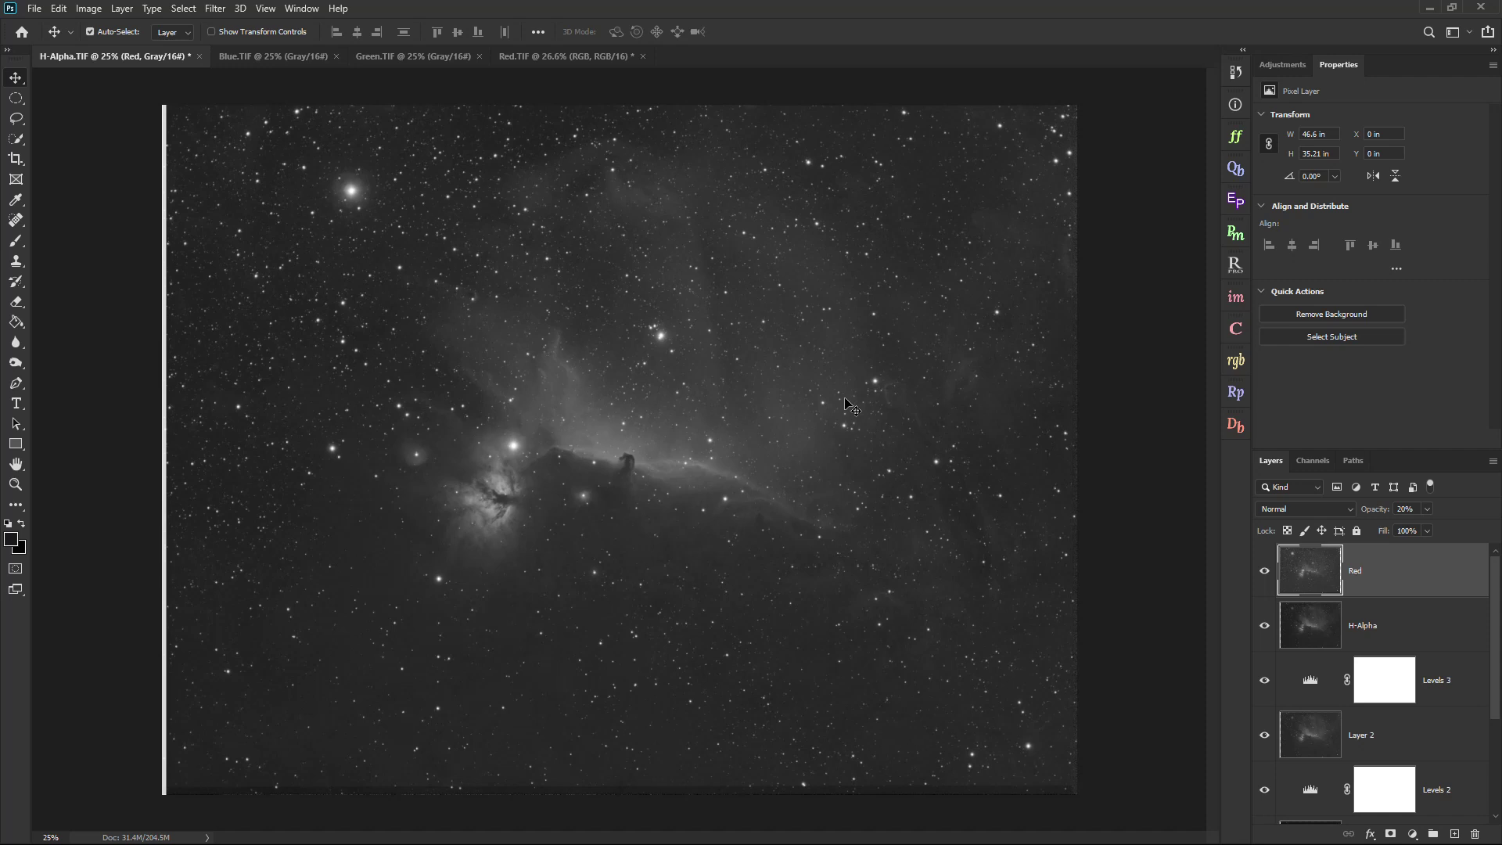
{"action": "key", "text": "ctrl"}
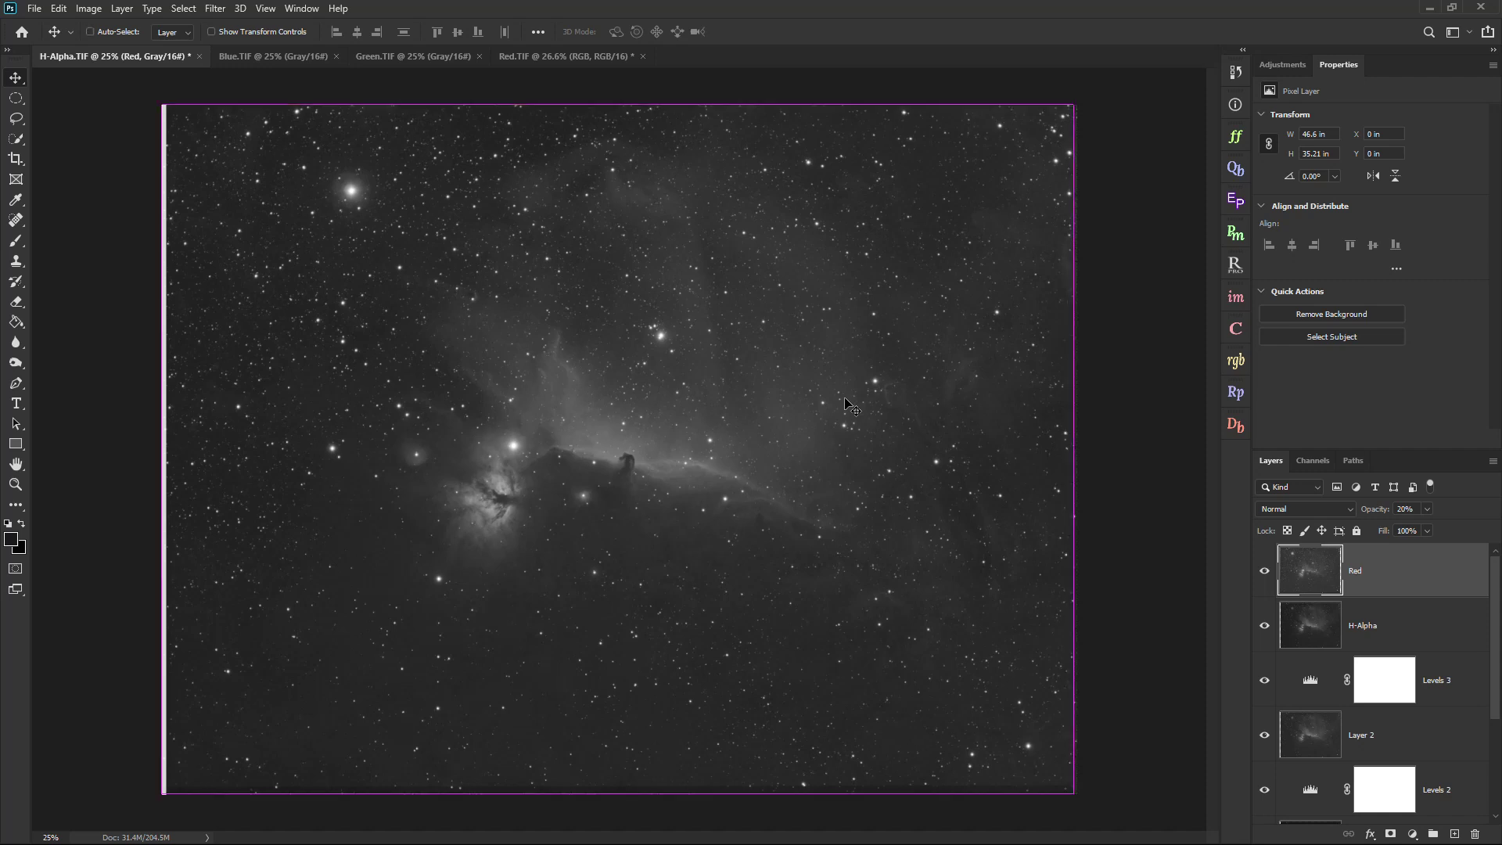
{"action": "right_click", "coordinate": [1369, 586]}
{"action": "left_click", "coordinate": [1303, 672]}
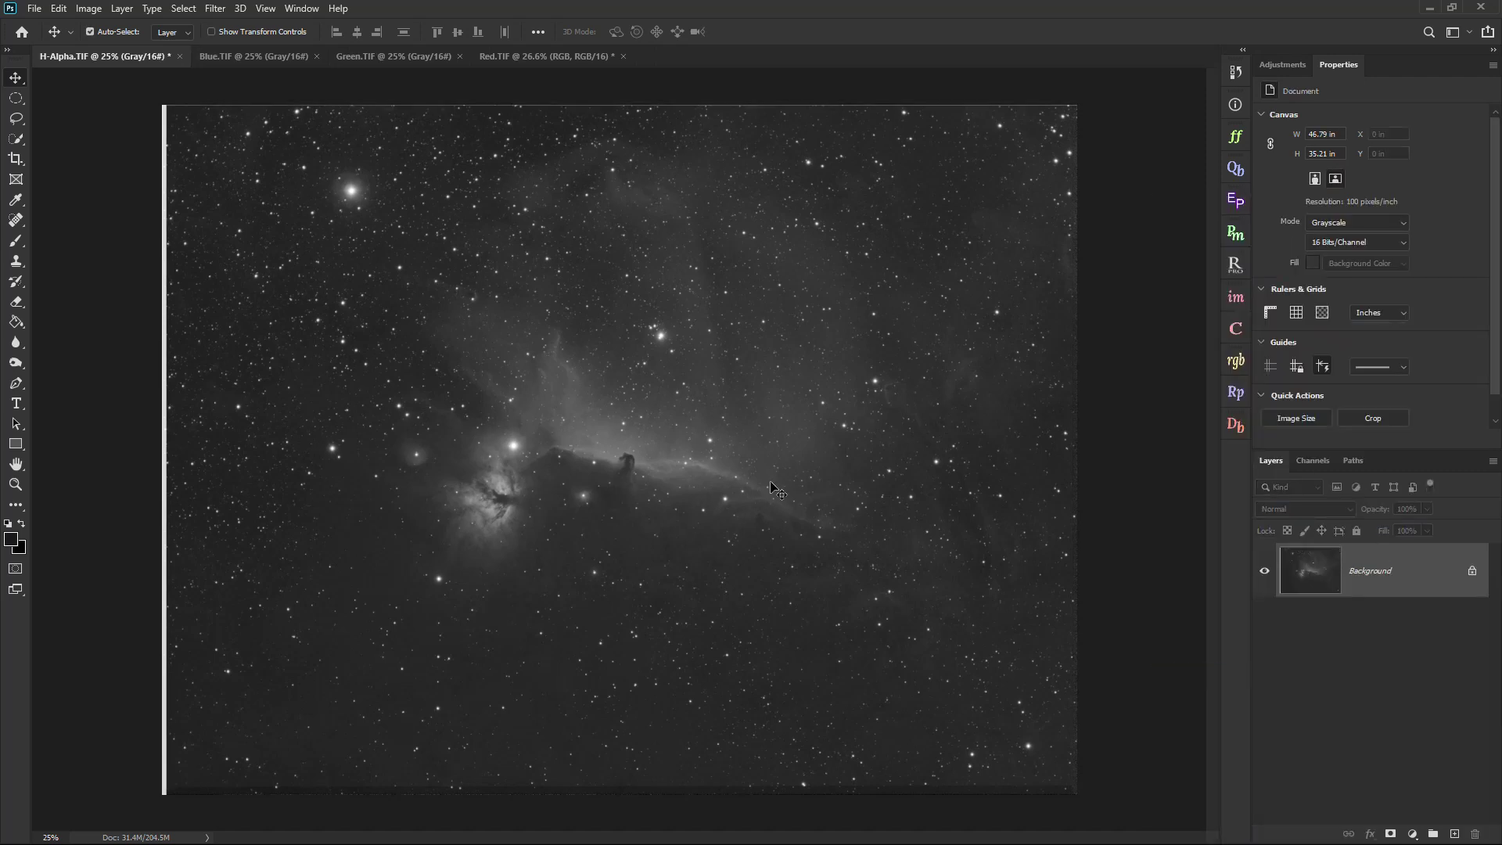
Save the flattened image as a new TIFF file named Ha_Red with no image compression.
{"action": "left_click", "coordinate": [34, 8]}
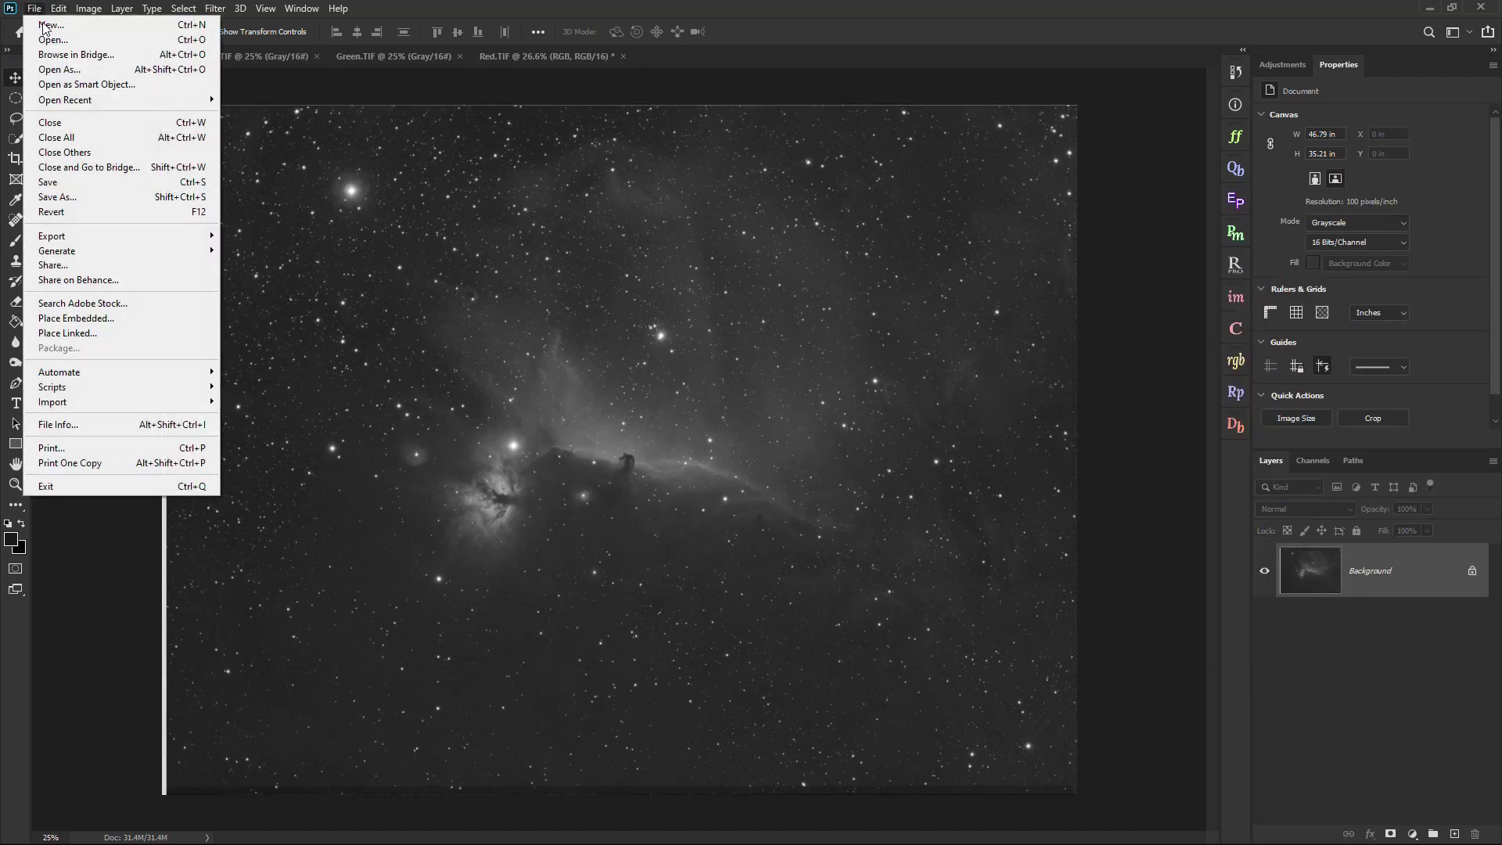
{"action": "left_click", "coordinate": [113, 199]}
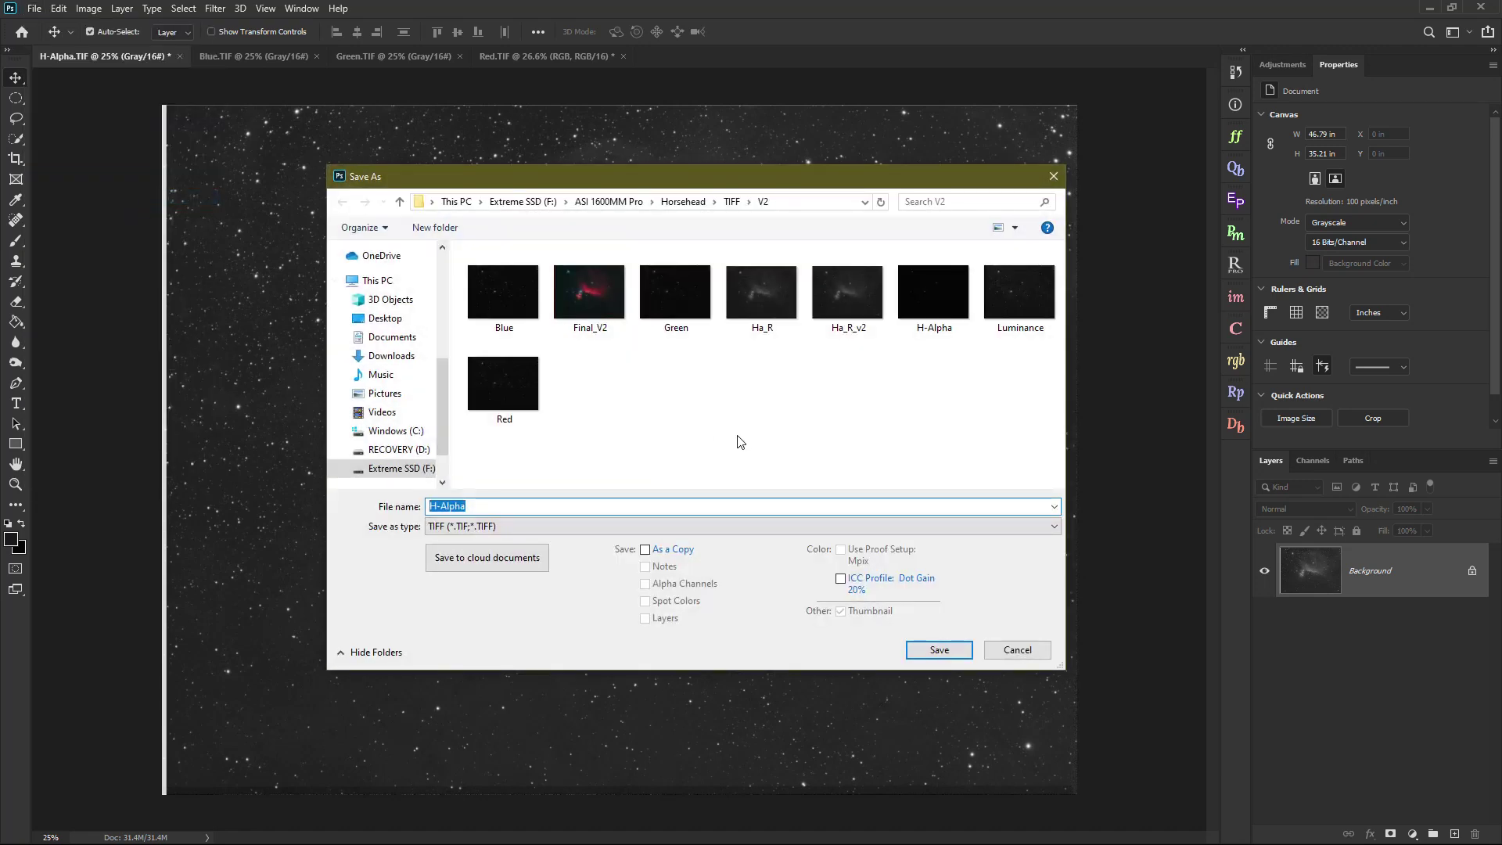
{"action": "type", "text": "H"}
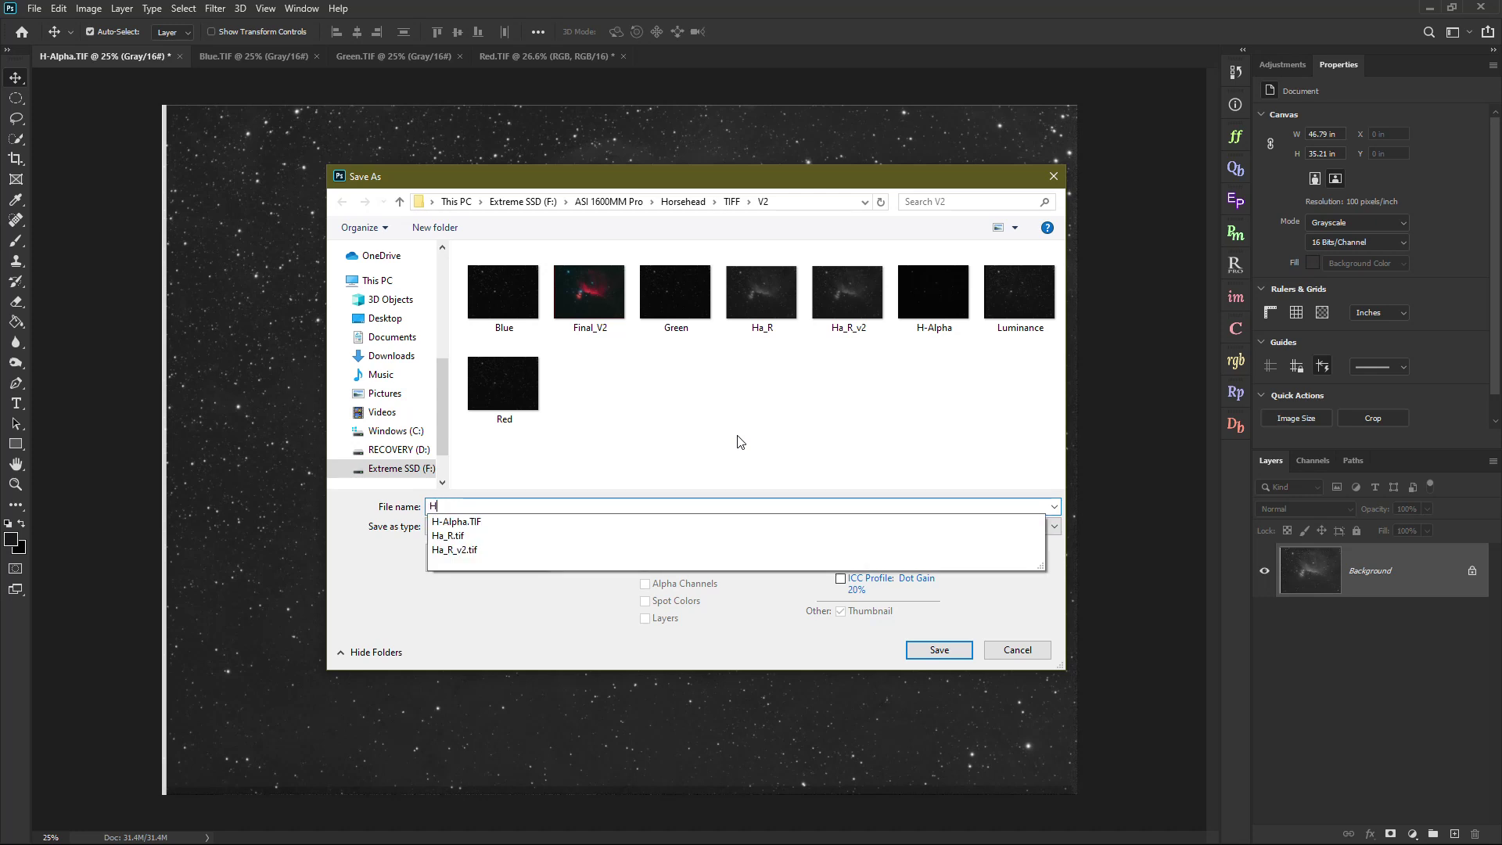
{"action": "type", "text": "a_+"}
{"action": "key", "text": "BackSpace"}
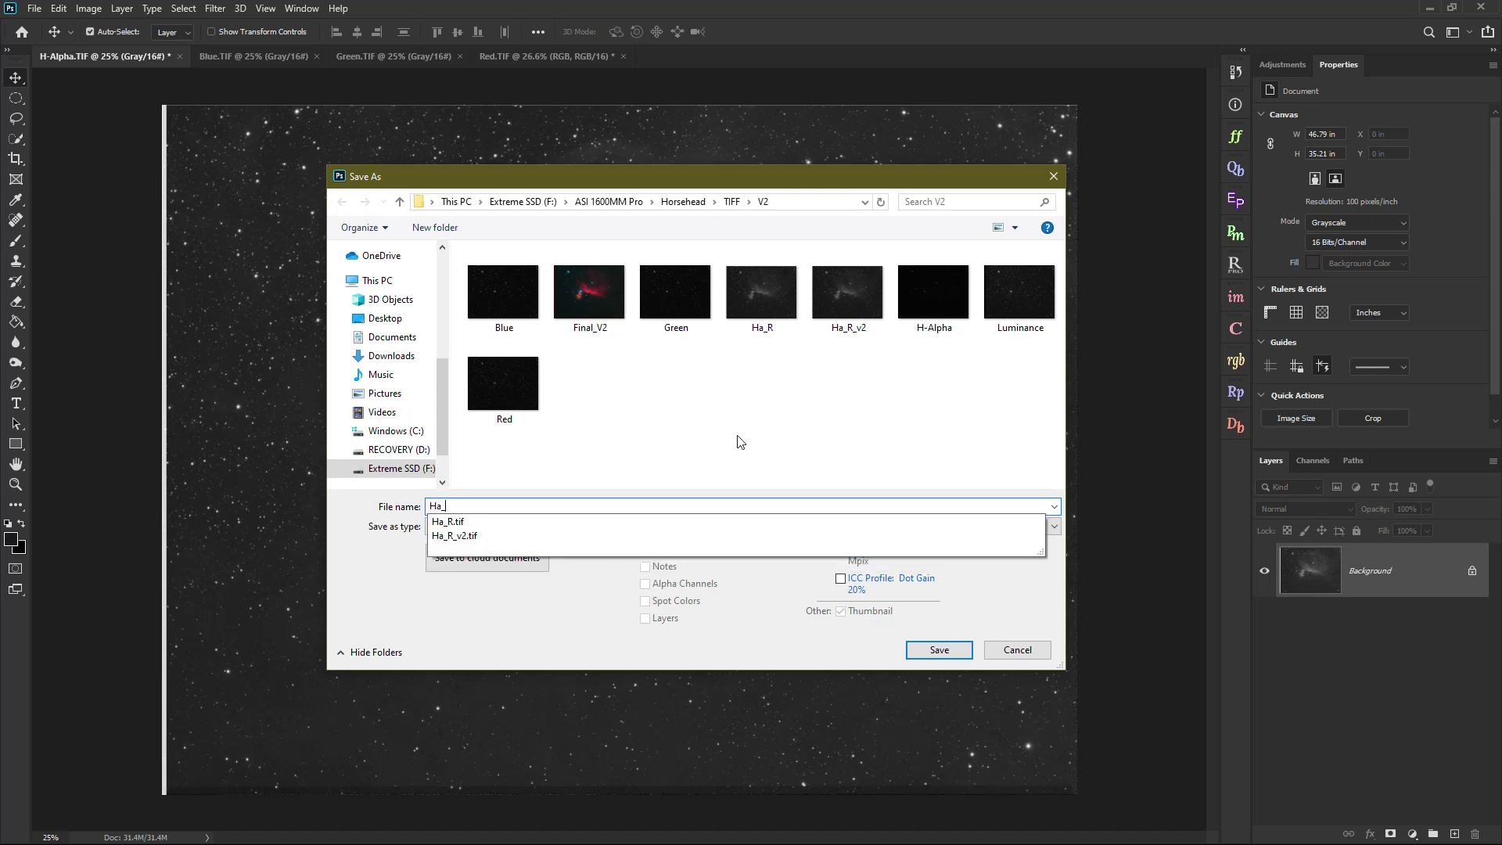
{"action": "type", "text": "Red"}
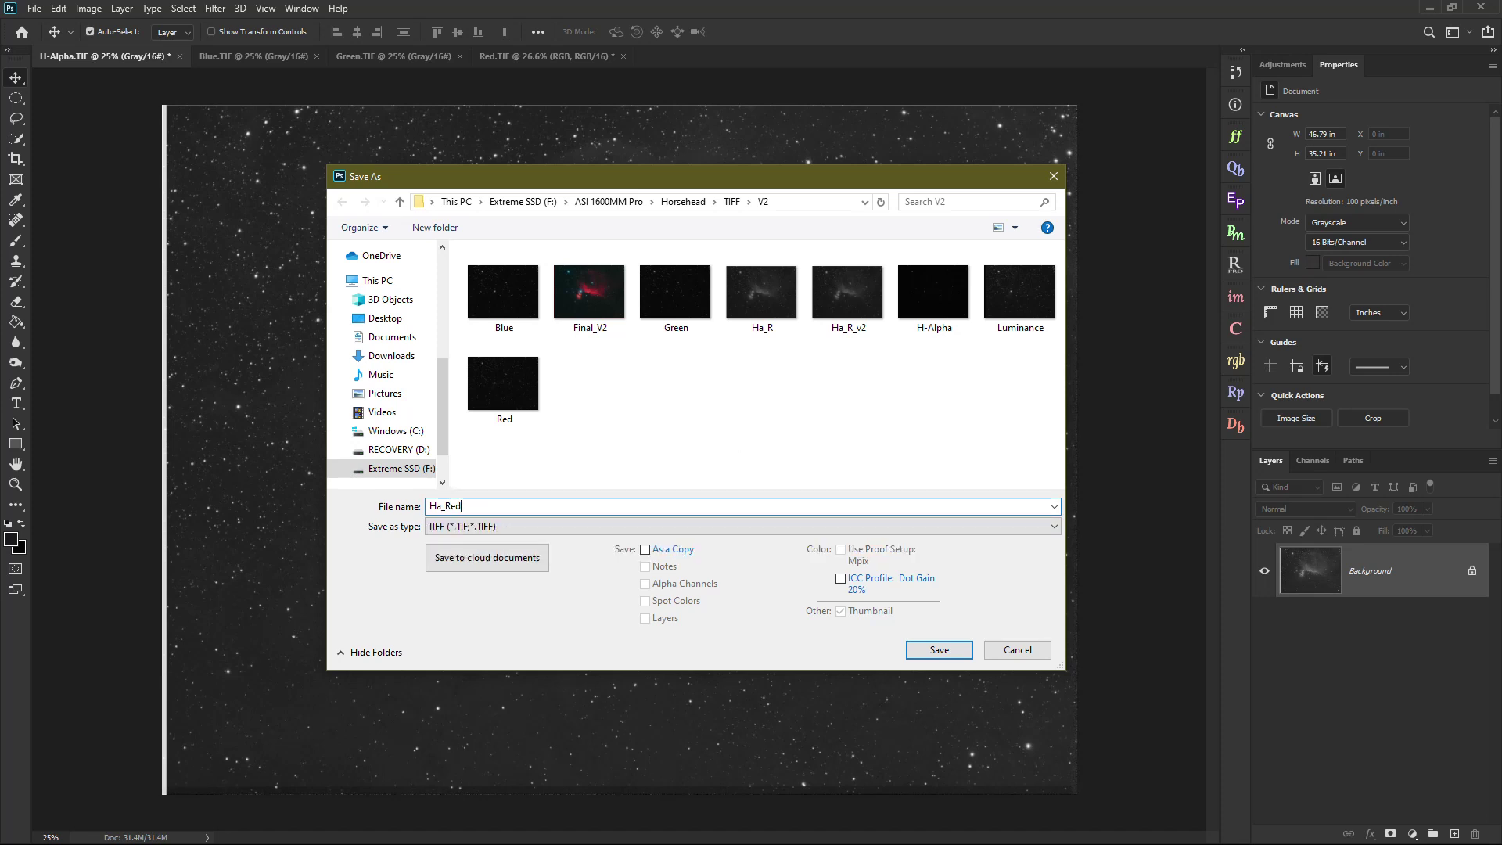
{"action": "key", "text": "Return"}
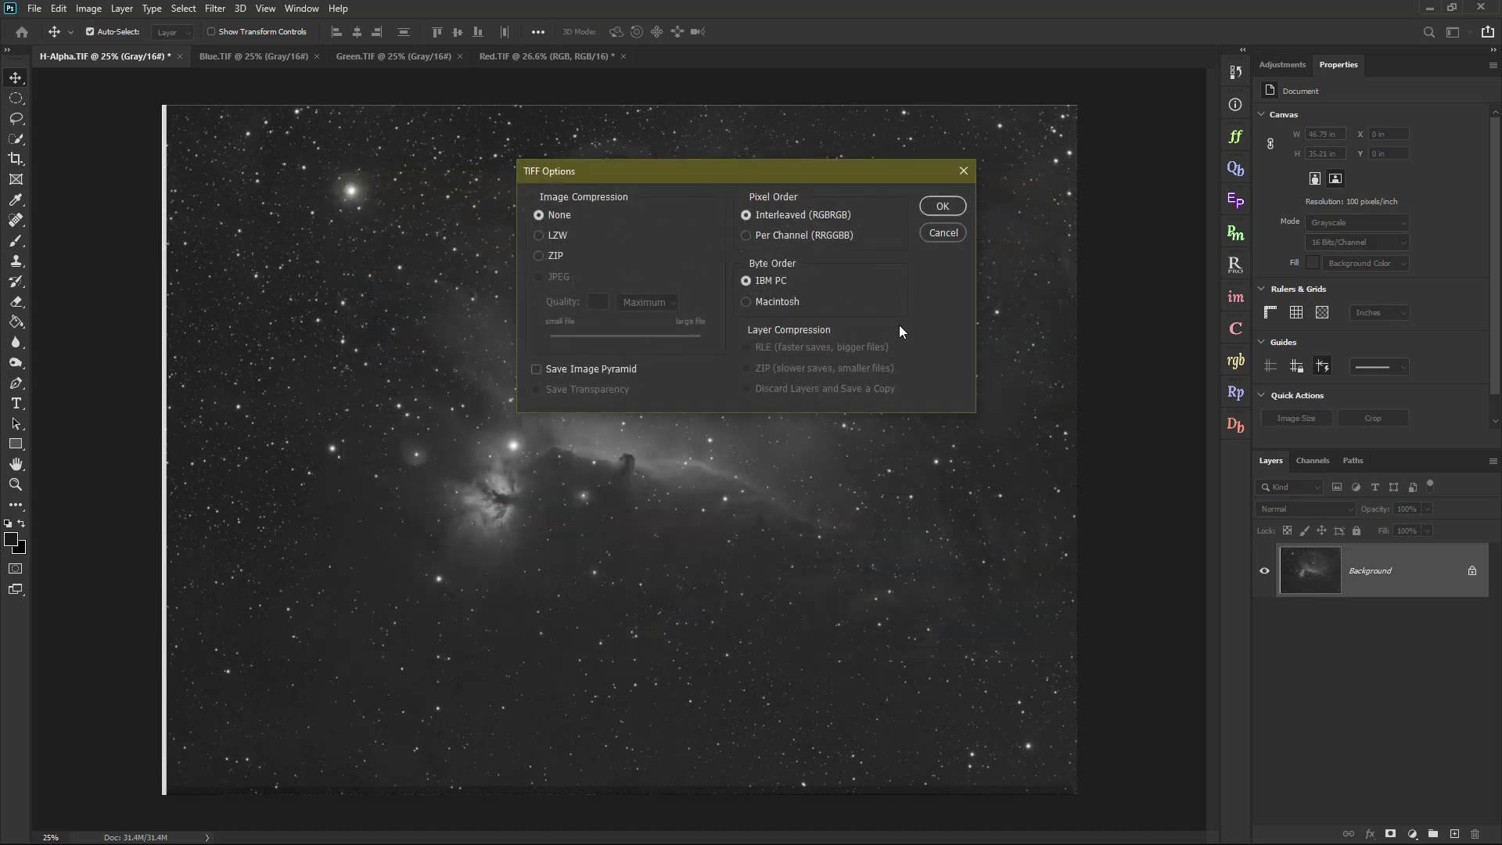
{"action": "left_click", "coordinate": [941, 206]}
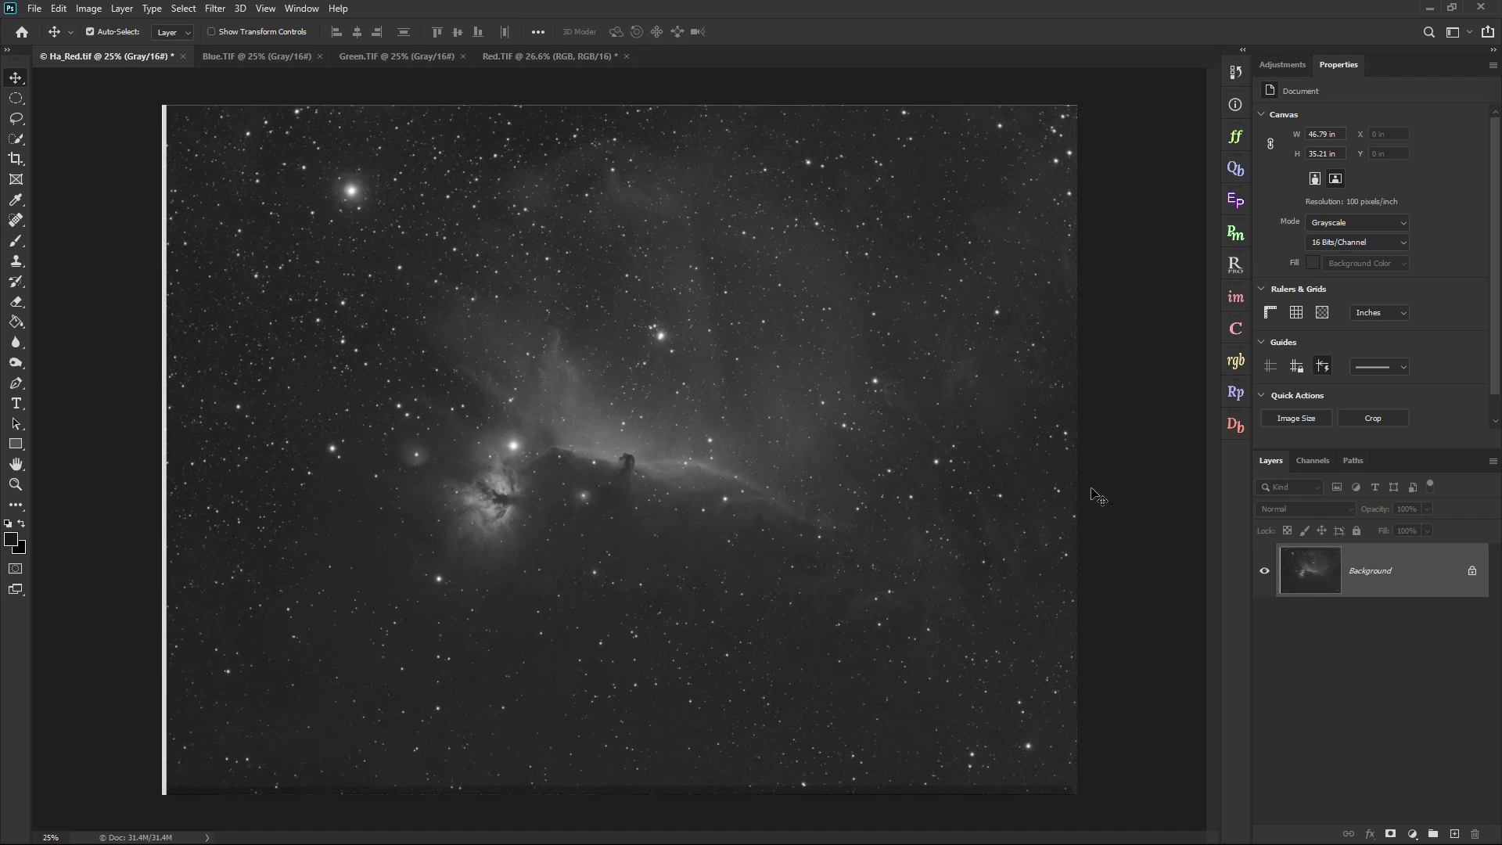
Copy the entire Ha_Red image and paste it into the Red channel of the Red.TIF color image.
{"action": "key", "text": "ctrl+a"}
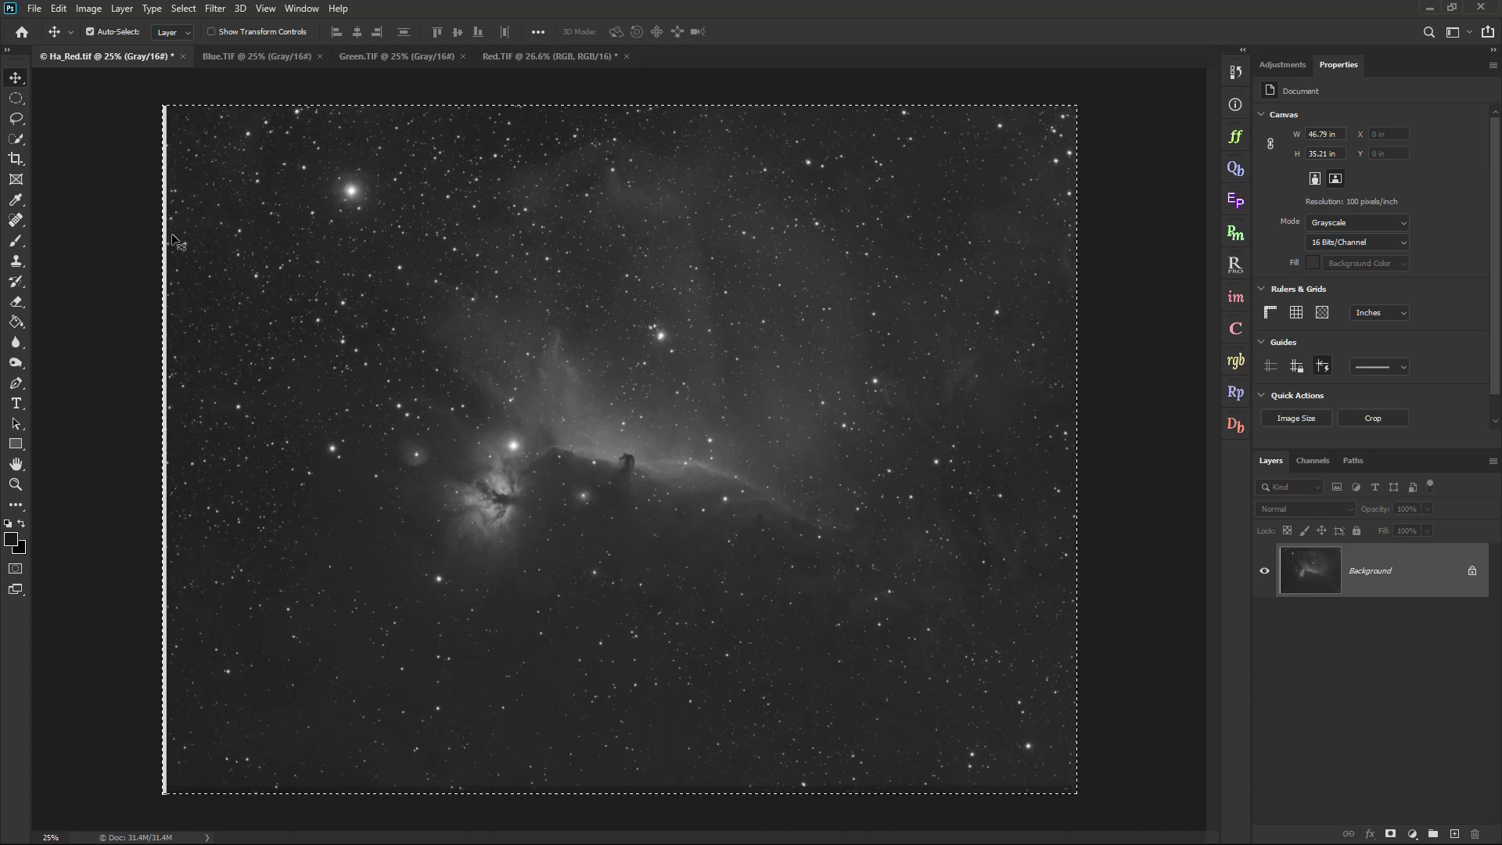
{"action": "left_click", "coordinate": [552, 52]}
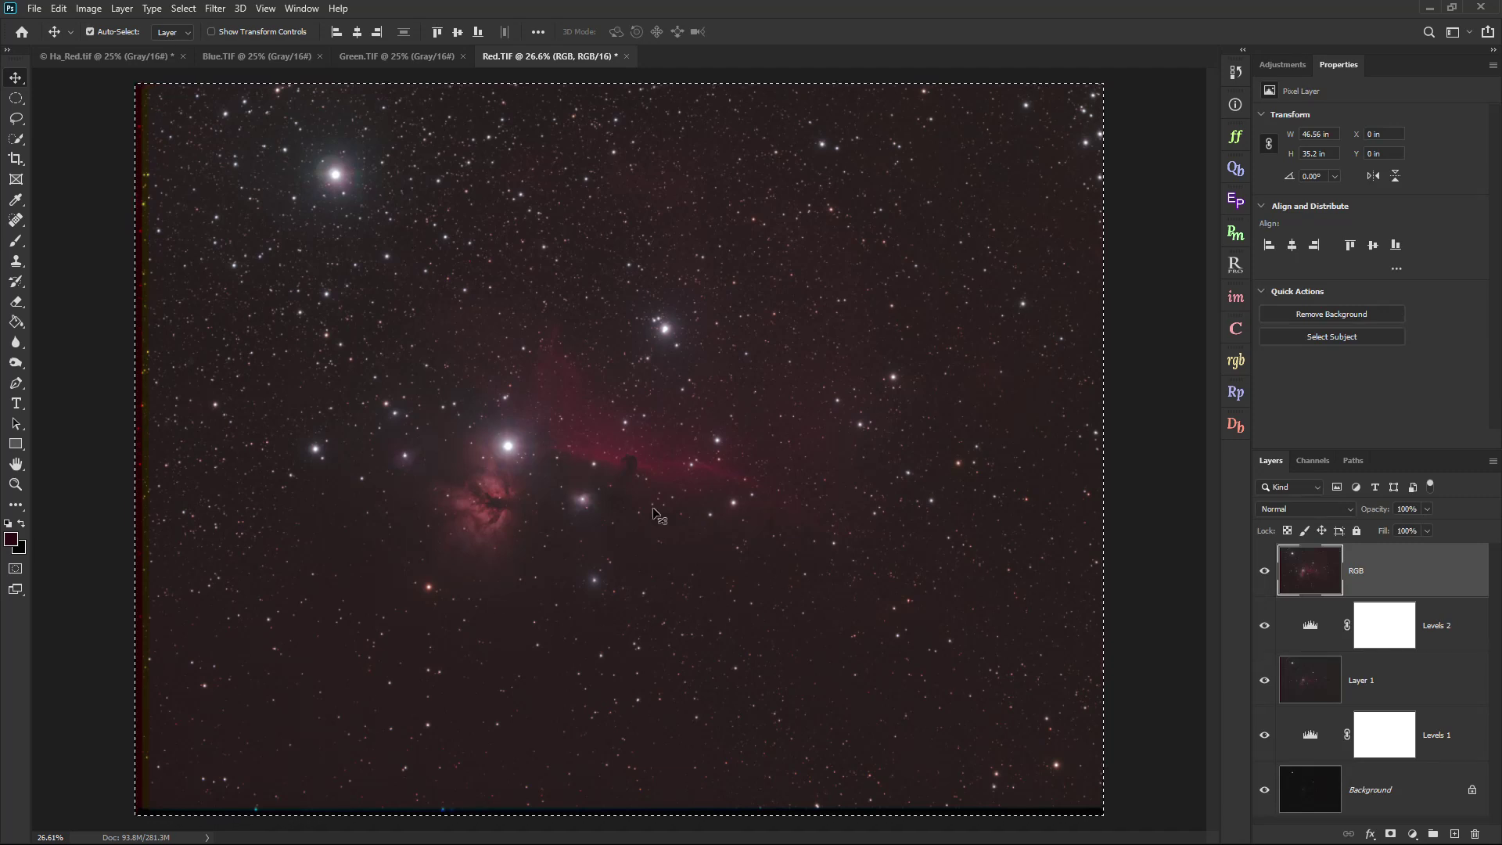
{"action": "left_click", "coordinate": [1314, 460]}
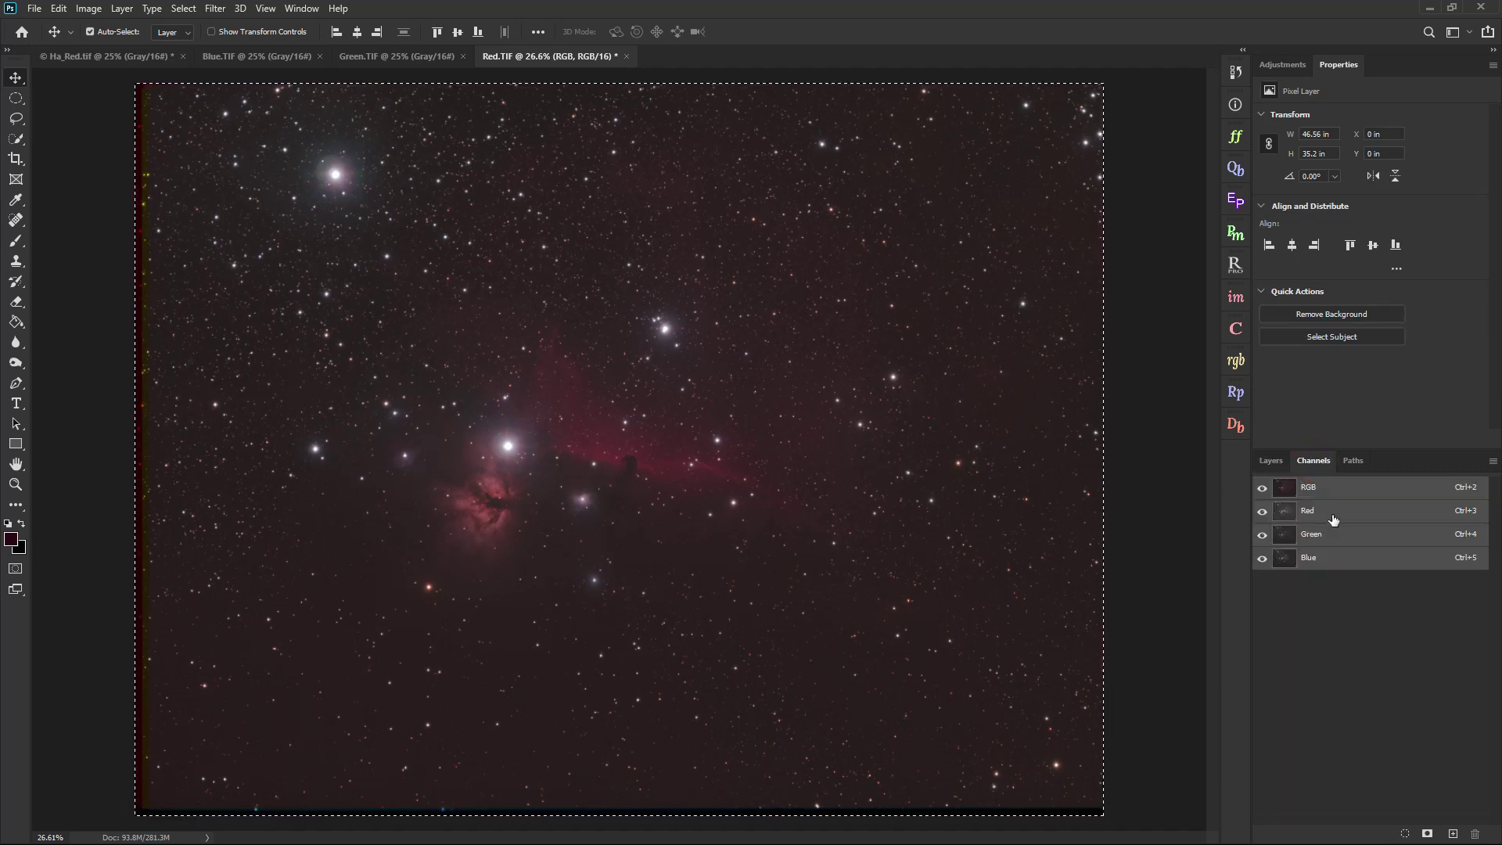
{"action": "left_click", "coordinate": [1275, 460]}
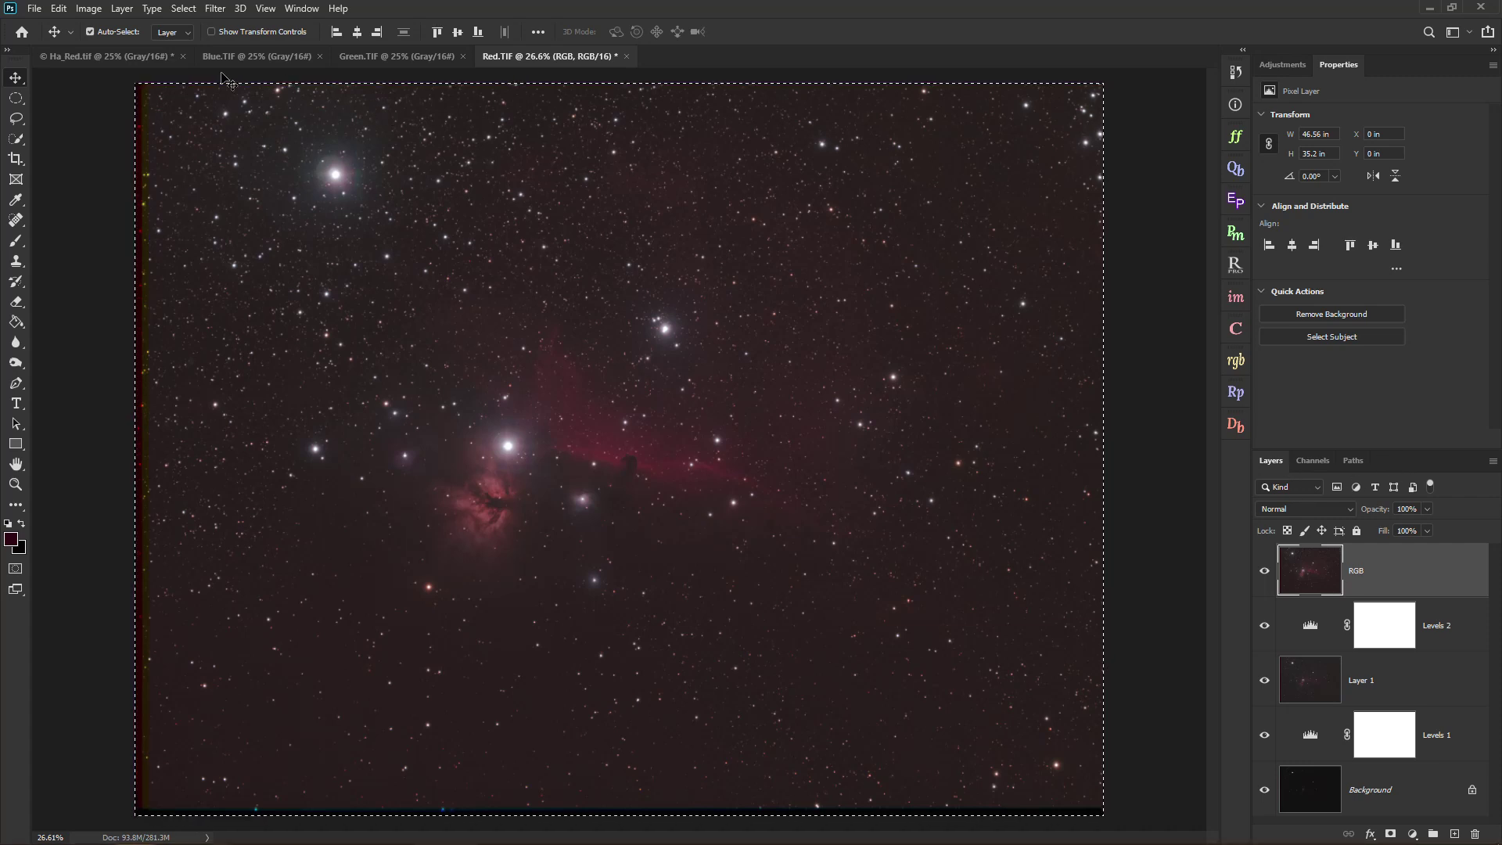
{"action": "left_click", "coordinate": [86, 56]}
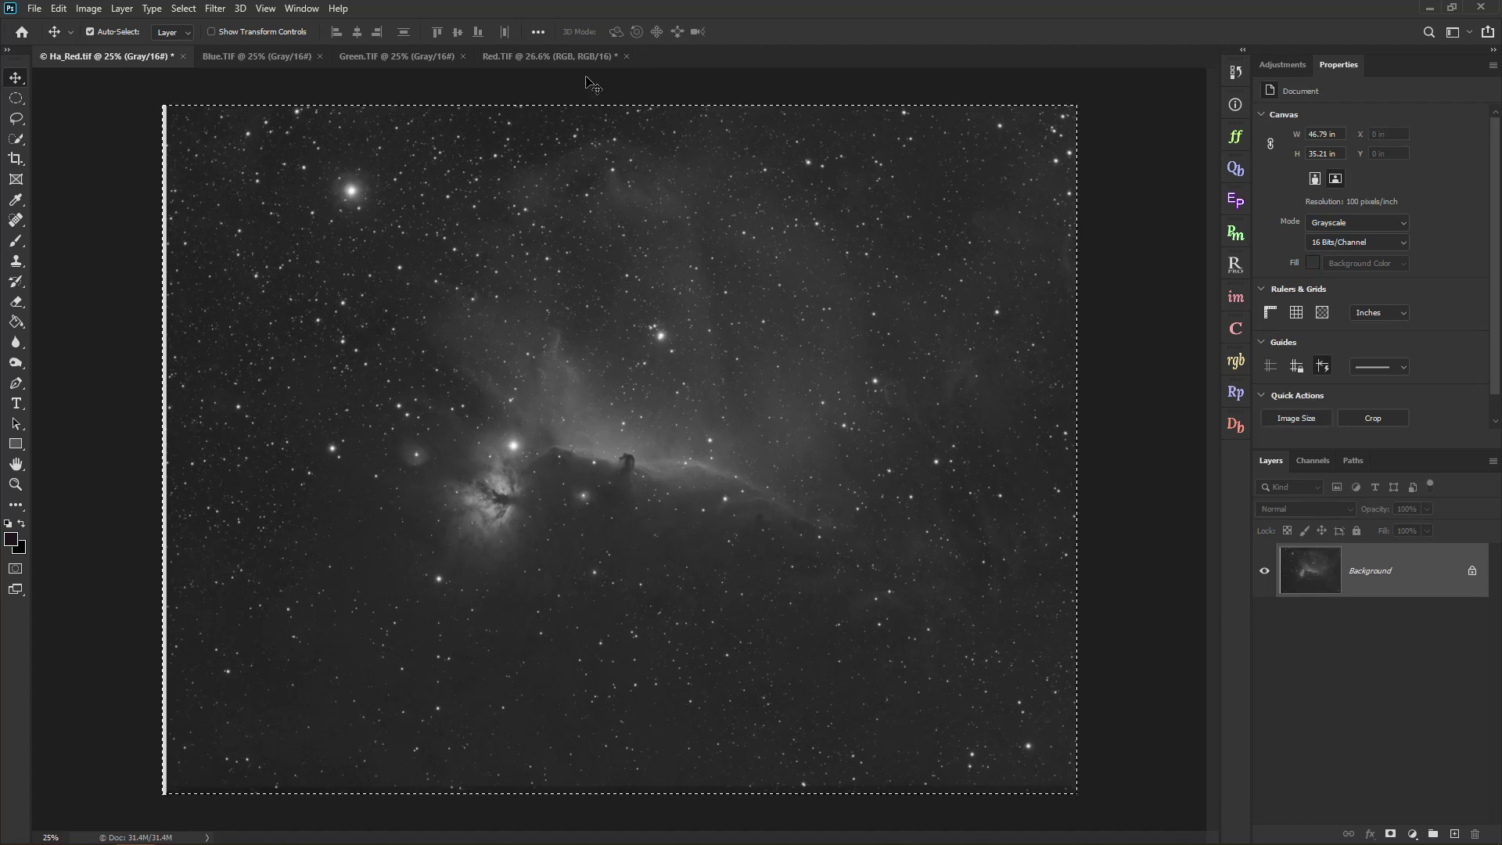
{"action": "left_click", "coordinate": [532, 55]}
{"action": "left_click", "coordinate": [1329, 460]}
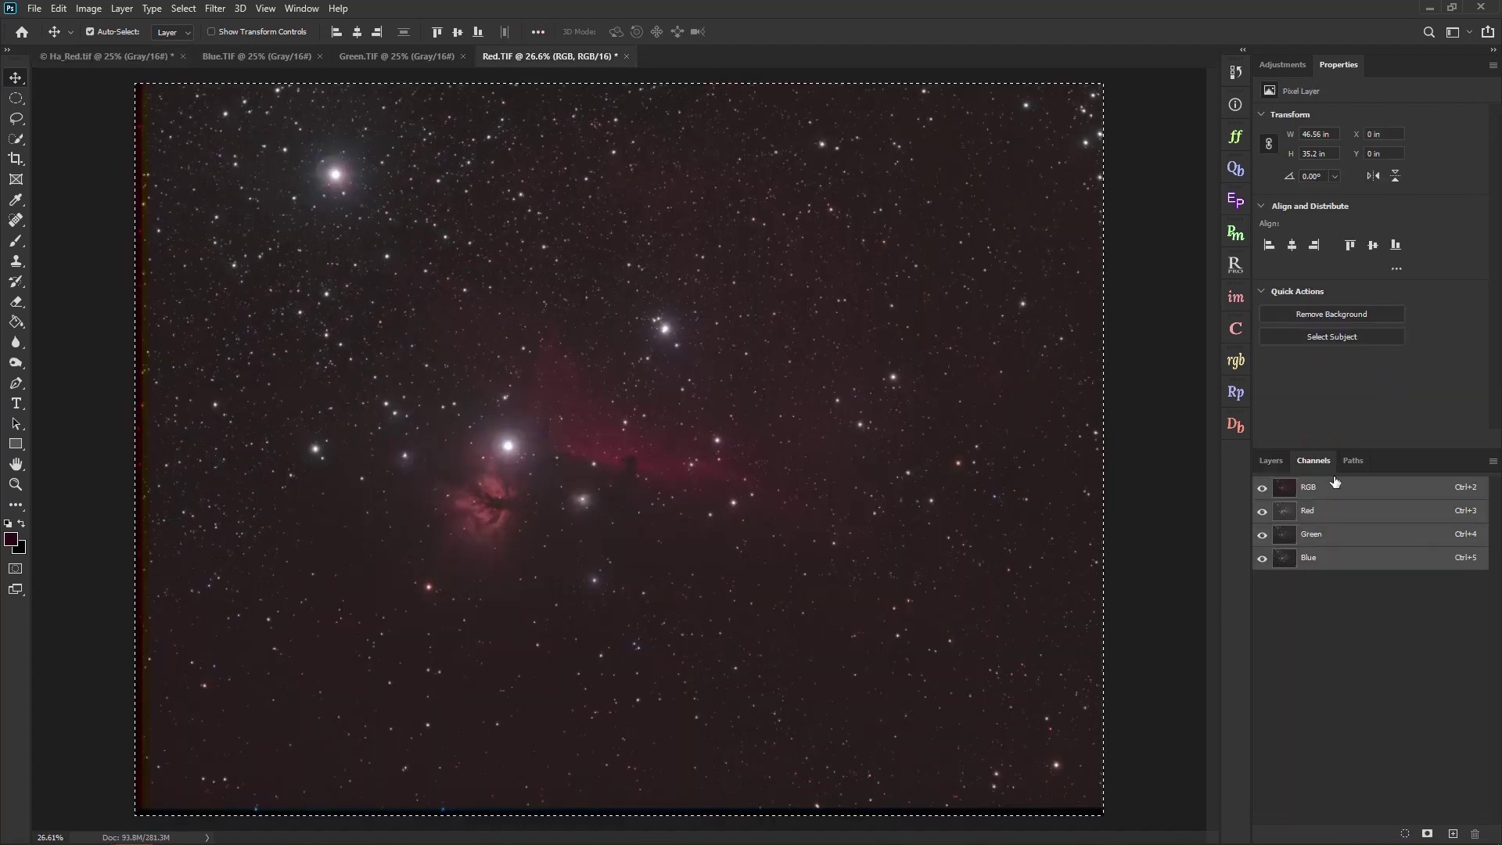
{"action": "left_click", "coordinate": [1327, 511]}
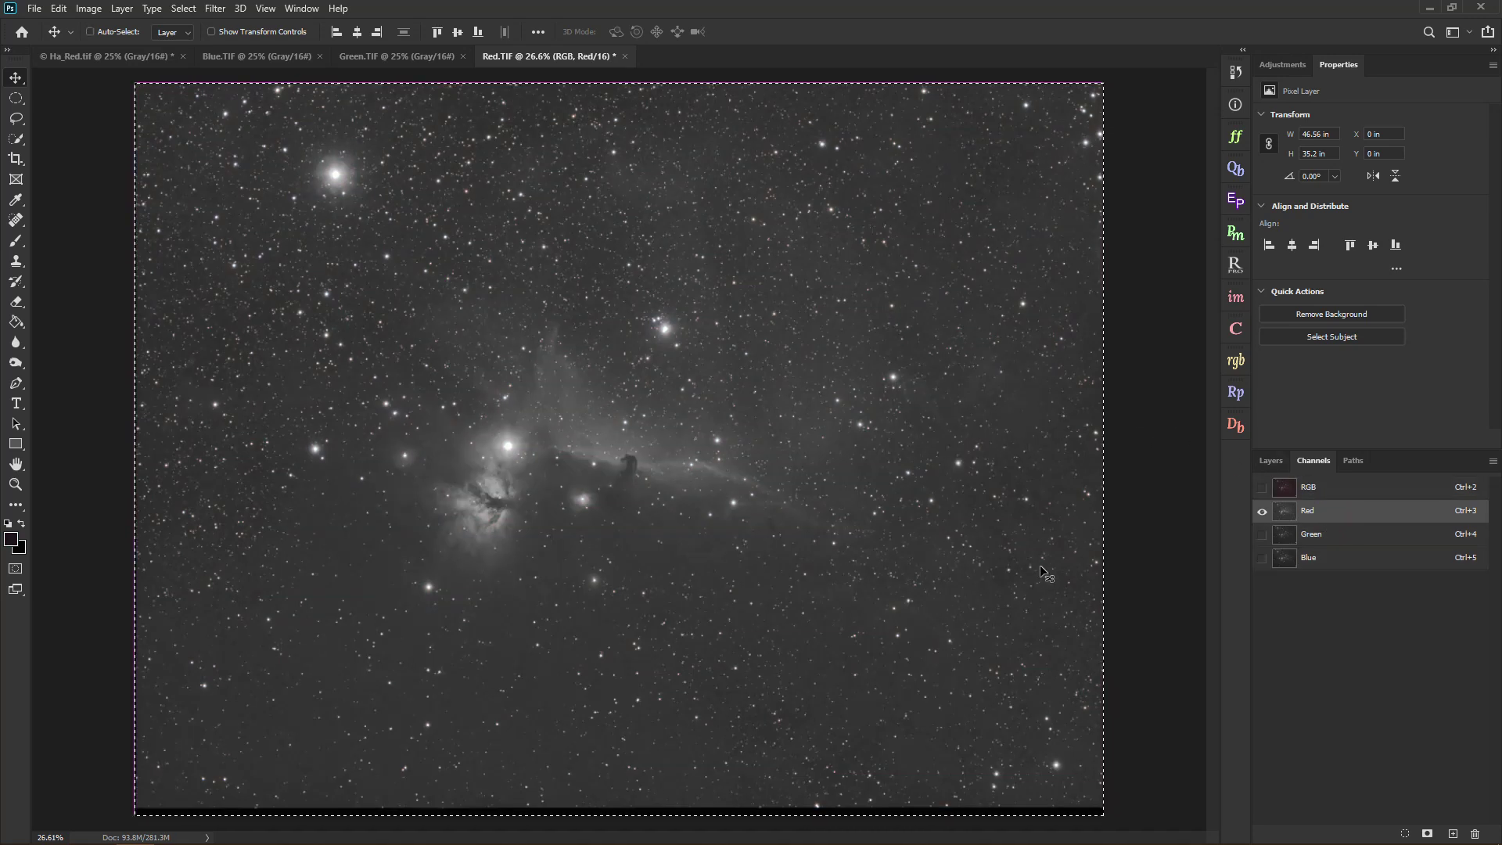
{"action": "key", "text": "ctrl+v"}
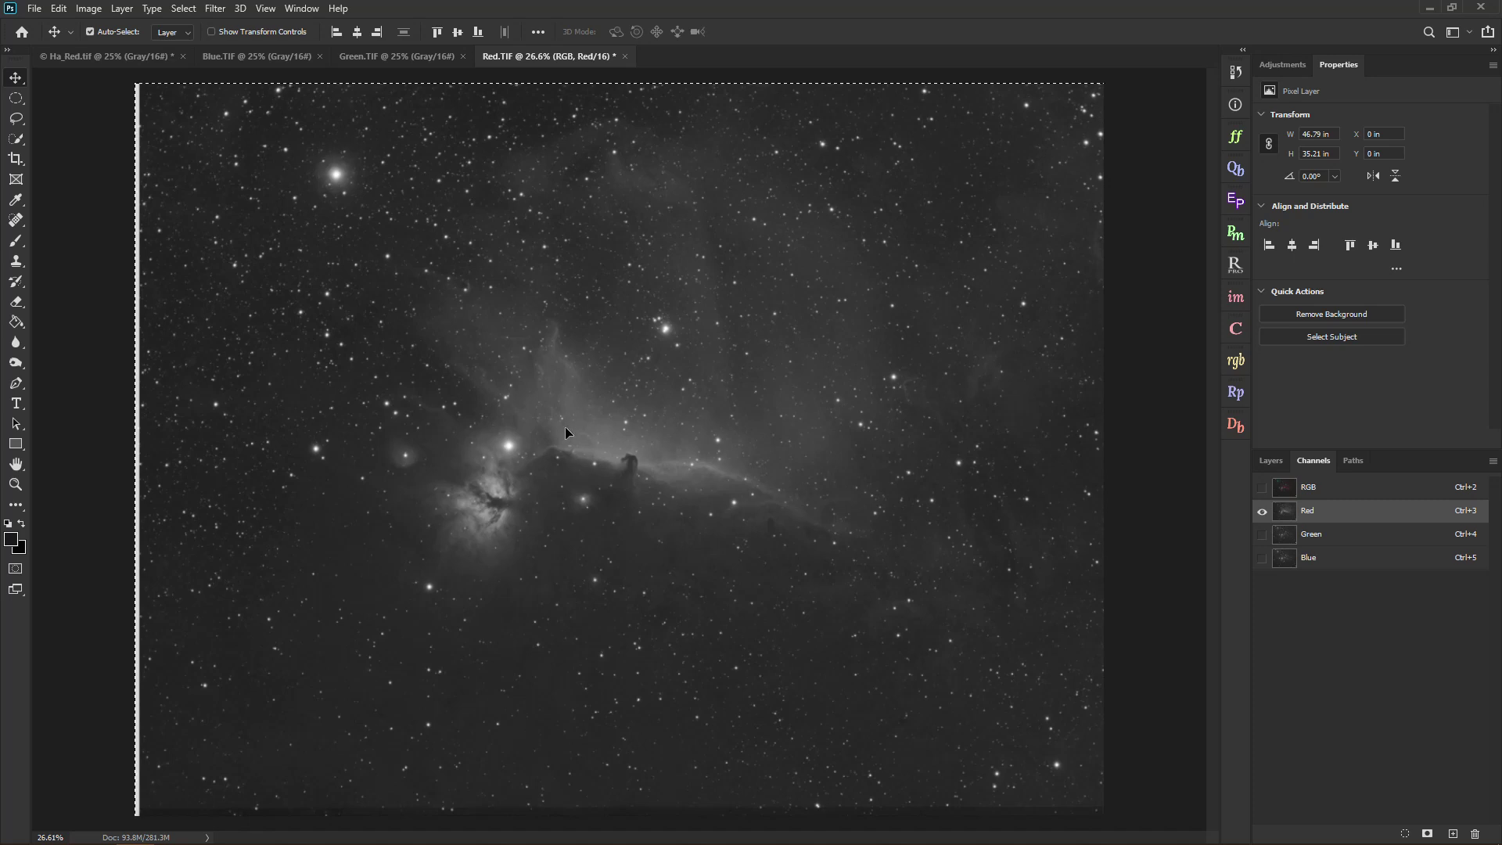
Show the Green and Blue channels together with the Red channel, and inspect the star alignment up close.
{"action": "left_click_drag", "start_coordinate": [585, 470], "coordinate": [958, 480]}
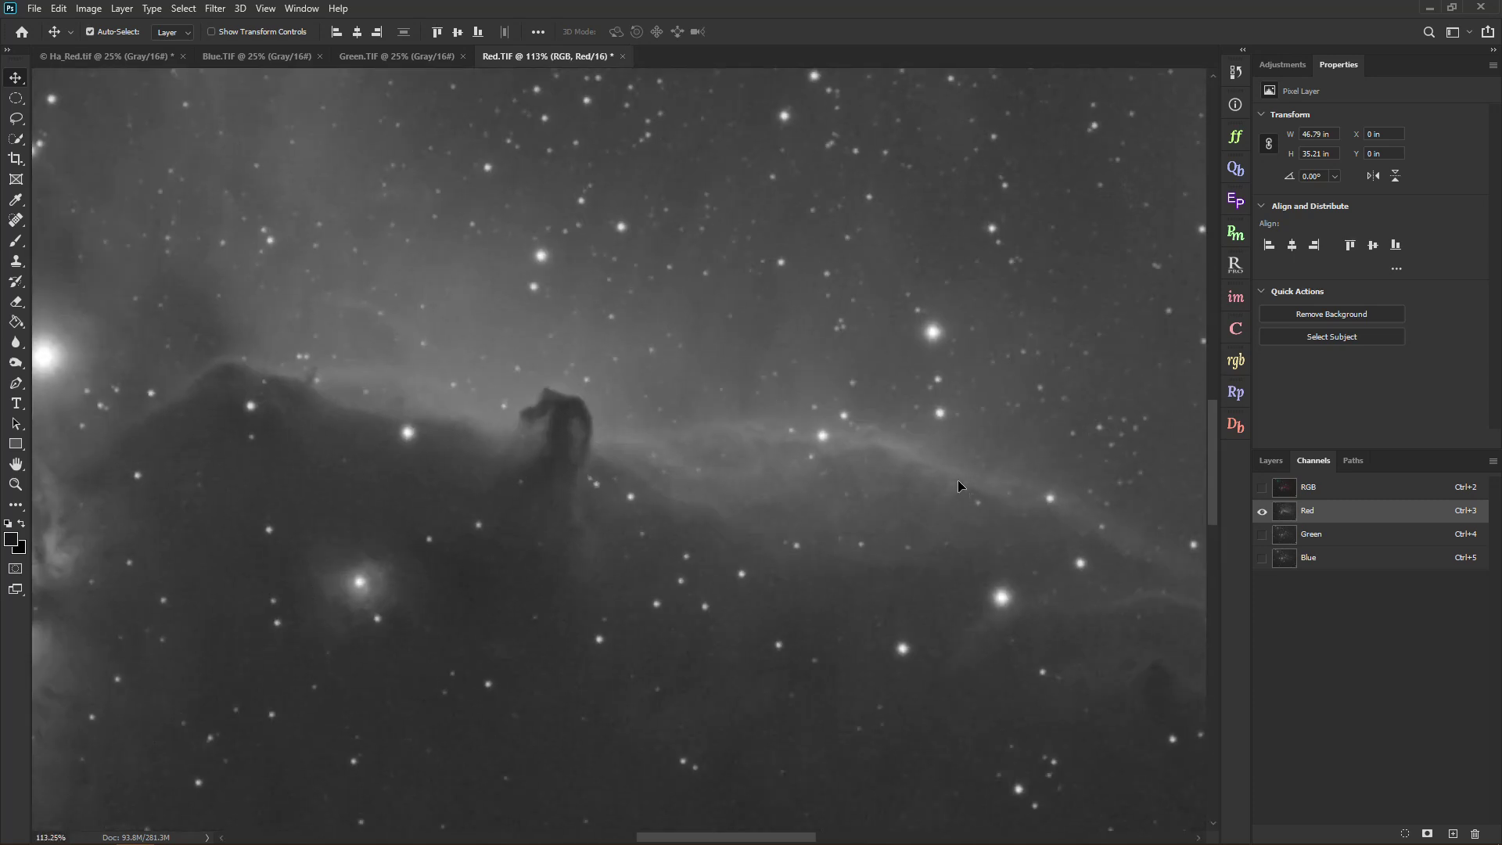
{"action": "scroll", "coordinate": [958, 480], "scroll_direction": "up", "scroll_amount": 5}
{"action": "left_click", "coordinate": [1262, 535]}
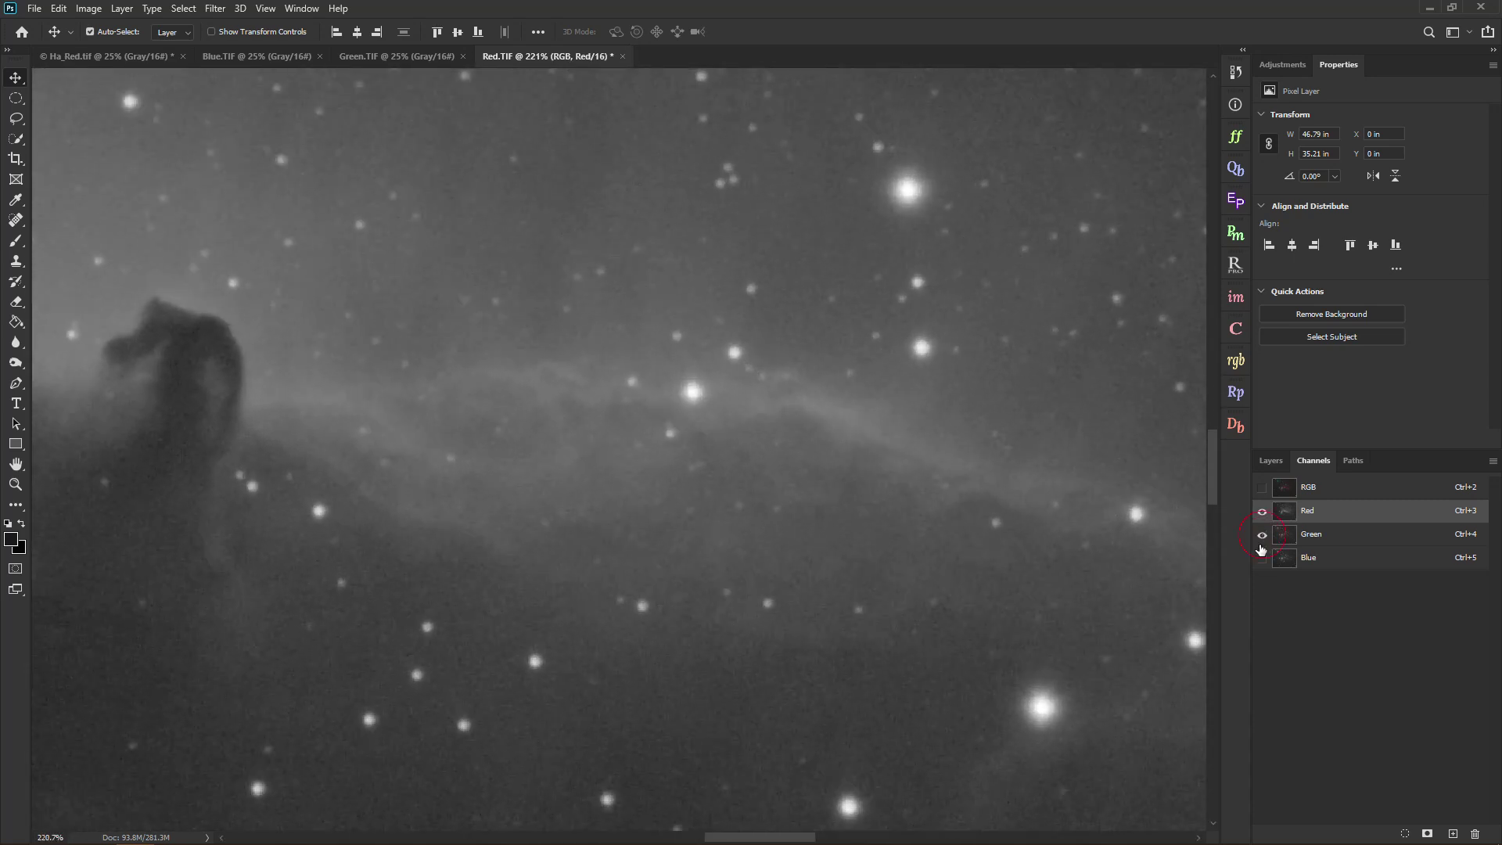
{"action": "left_click", "coordinate": [1262, 558]}
{"action": "scroll", "coordinate": [941, 315], "scroll_direction": "up", "scroll_amount": 4}
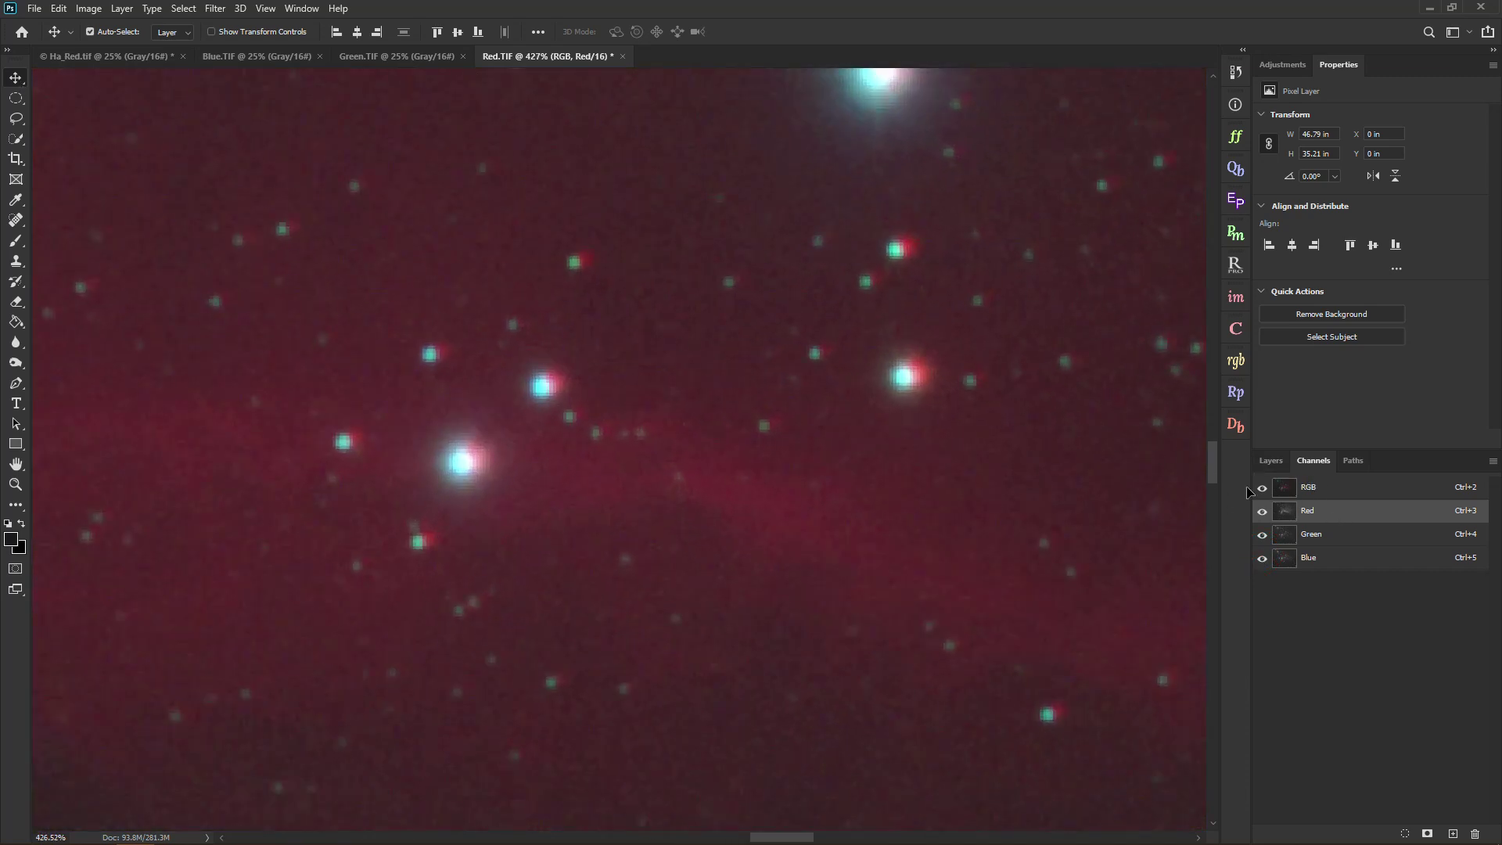
Nudge the pasted Red channel to X -0.03 in, Y 0.01 in, and toggle the Red and Blue channels' visibility to check star alignment.
{"action": "left_click", "coordinate": [1262, 510]}
{"action": "left_click", "coordinate": [1262, 511]}
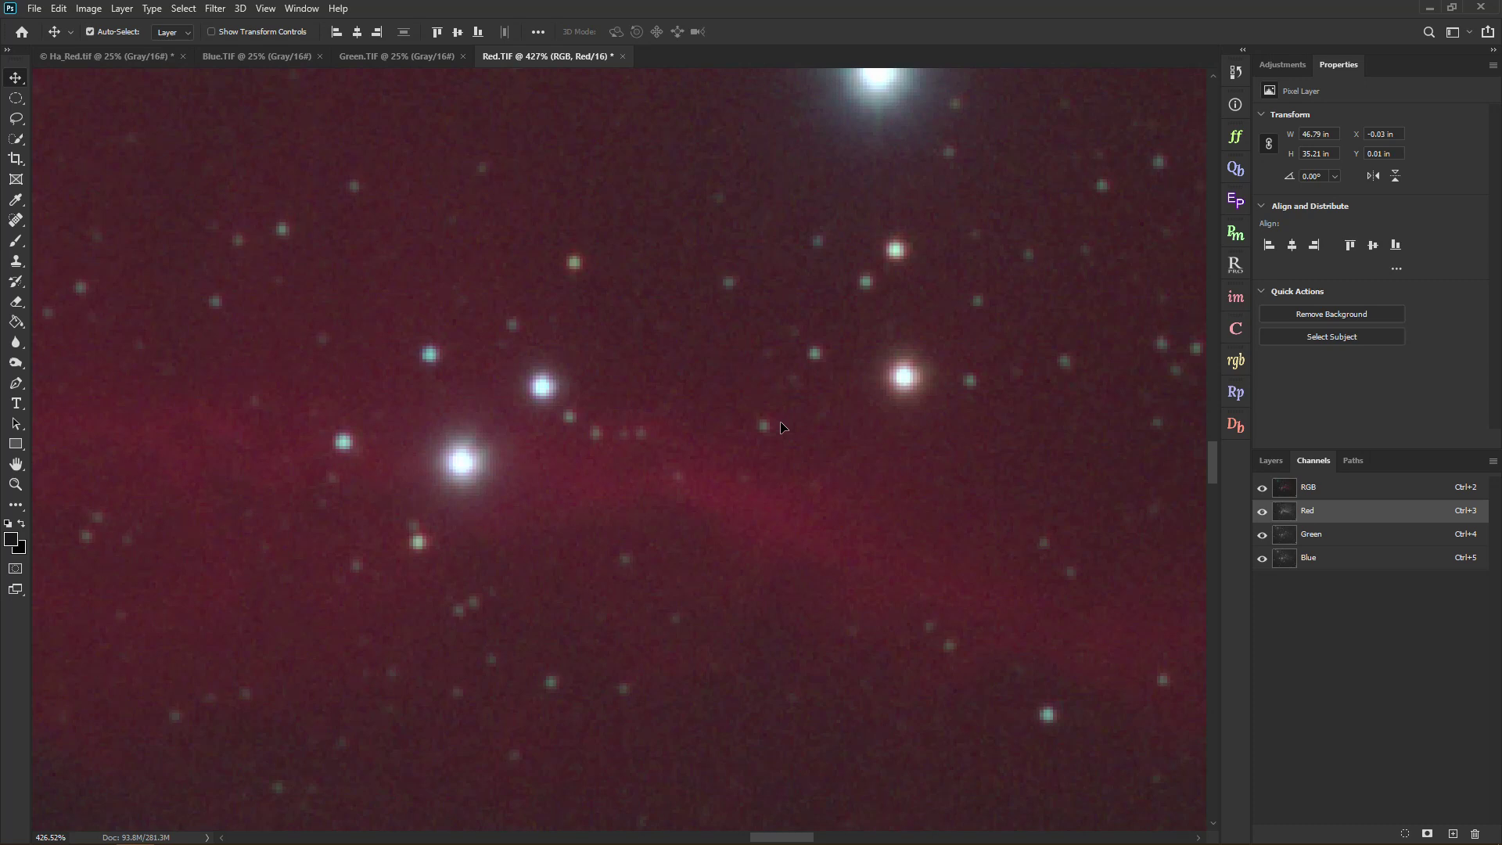
{"action": "left_click", "coordinate": [1261, 512]}
{"action": "left_click", "coordinate": [1261, 511]}
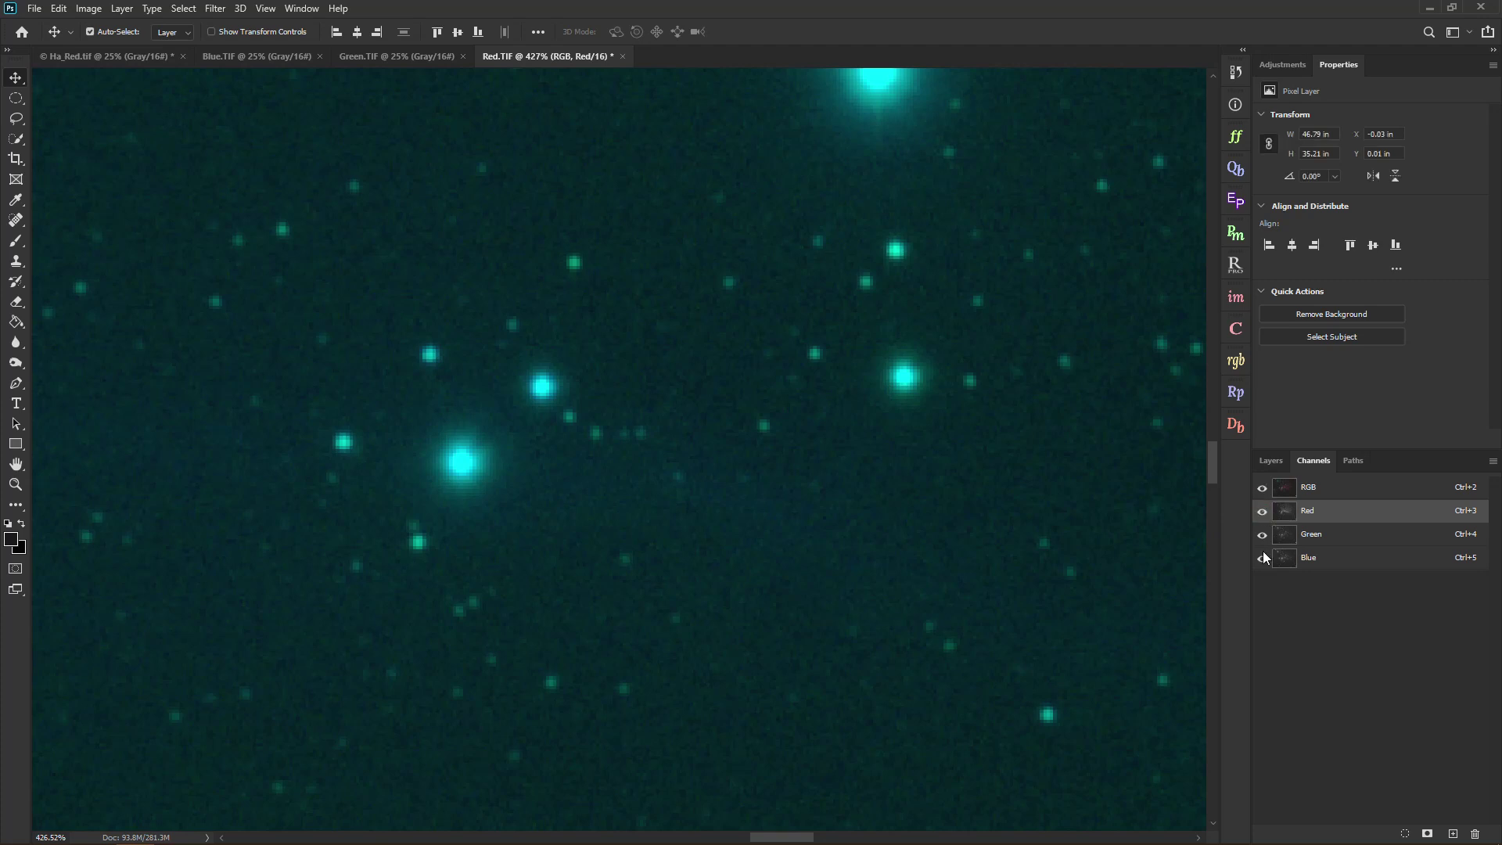
{"action": "left_click", "coordinate": [1261, 557]}
{"action": "left_click", "coordinate": [1261, 558]}
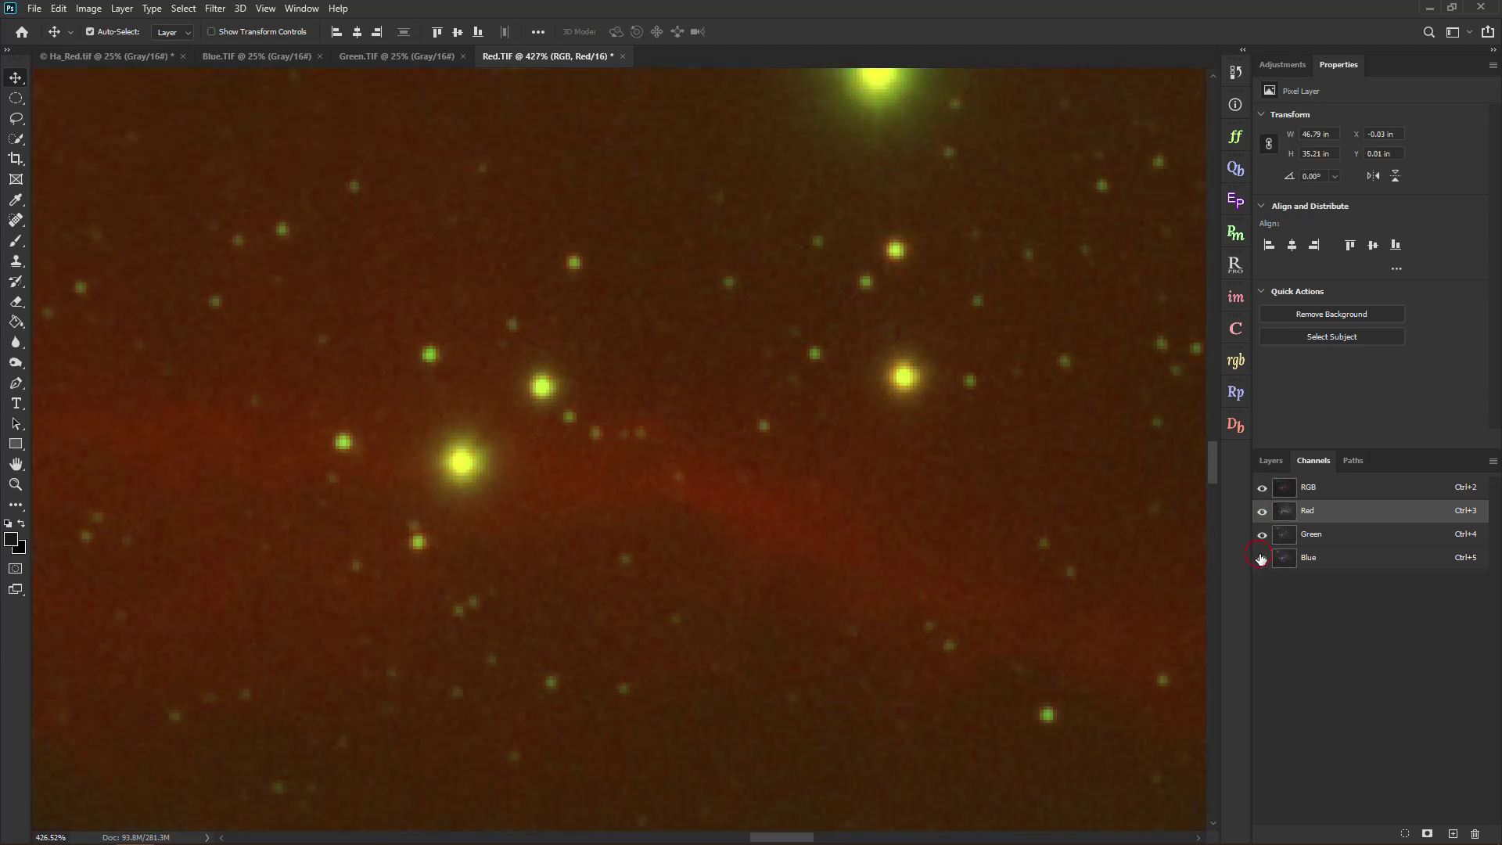
{"action": "scroll", "coordinate": [918, 448], "scroll_direction": "down", "scroll_amount": 10}
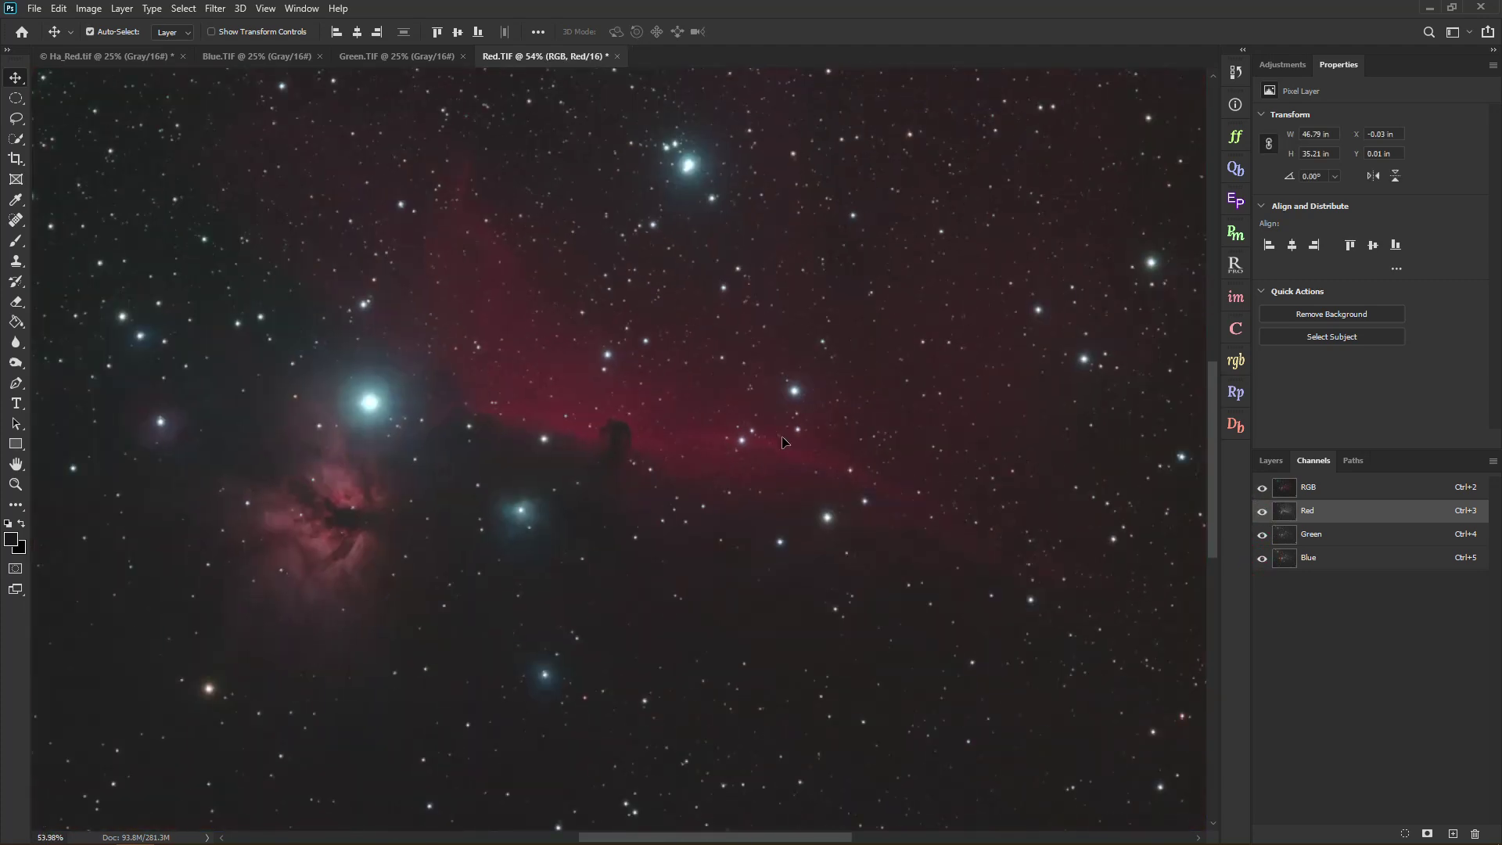
{"action": "scroll", "coordinate": [784, 443], "scroll_direction": "down", "scroll_amount": 3}
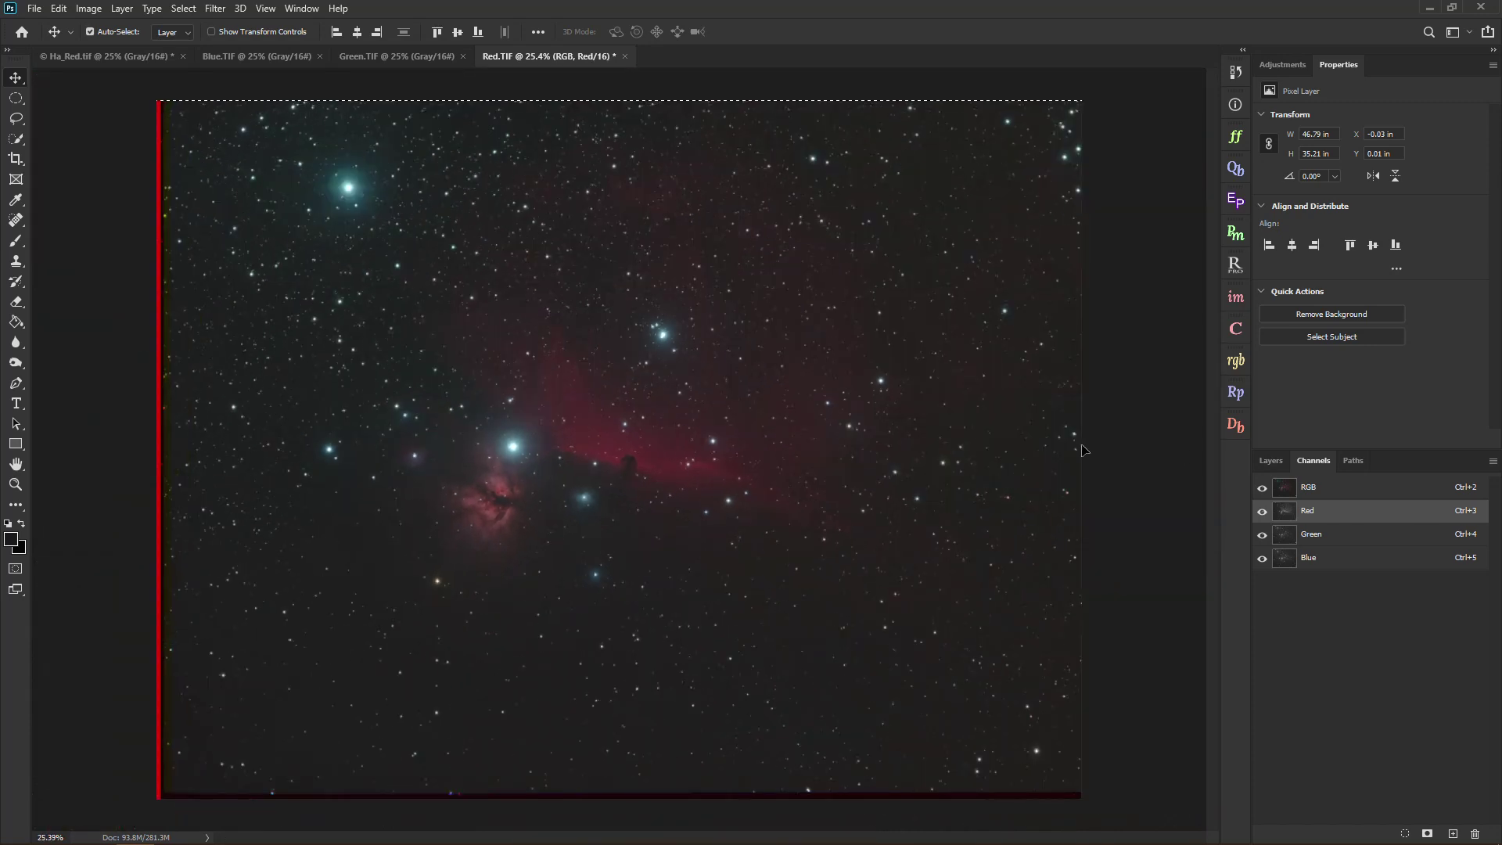
Compare the image before the paste and after the nudge through its history states, and inspect the Horsehead up close.
{"action": "left_click", "coordinate": [1268, 462]}
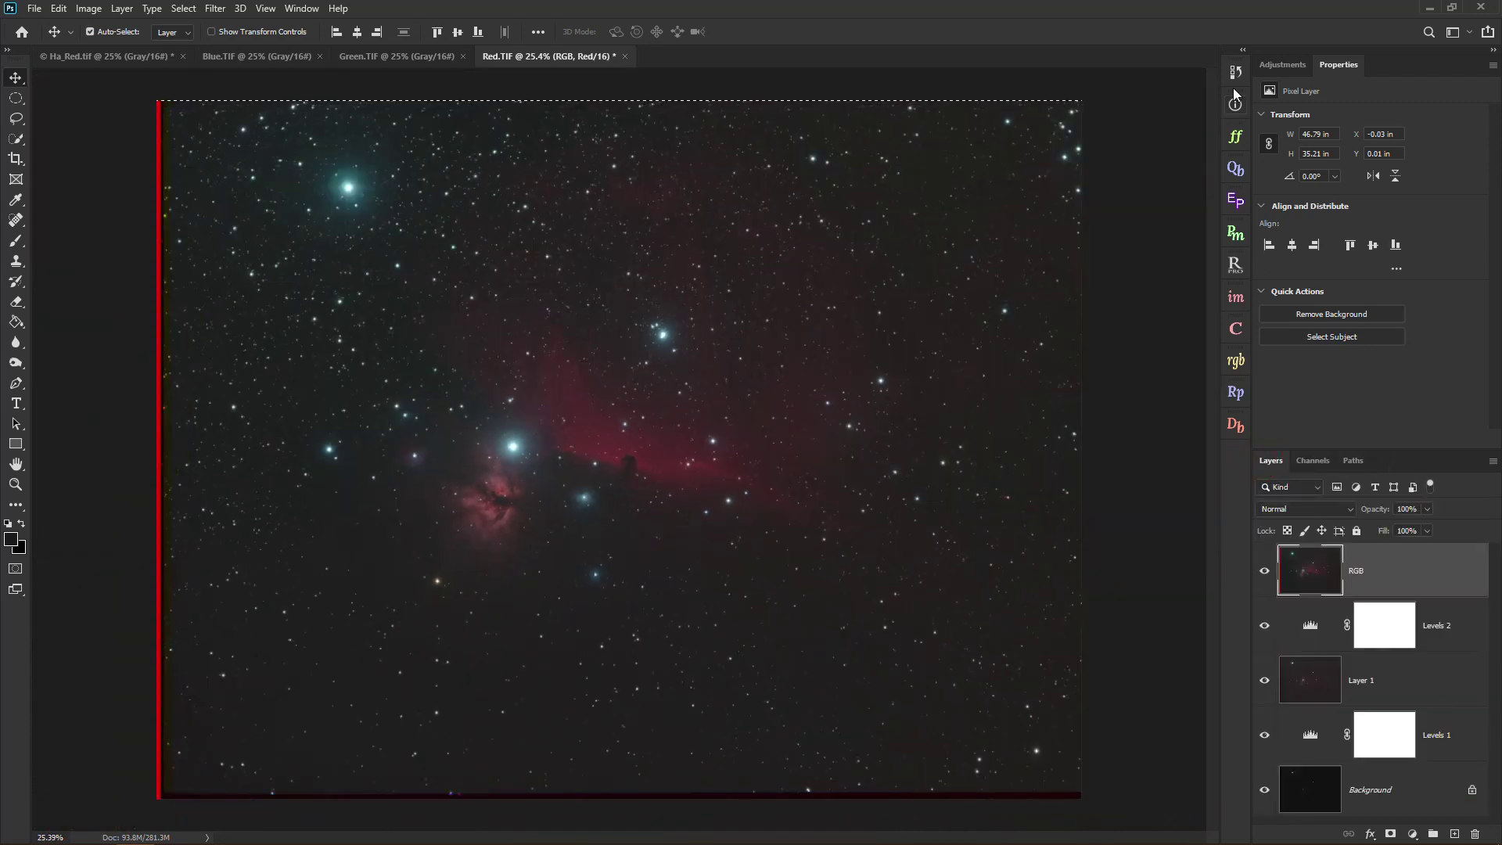
{"action": "left_click", "coordinate": [1235, 72]}
{"action": "scroll", "coordinate": [1126, 118], "scroll_direction": "up", "scroll_amount": 1}
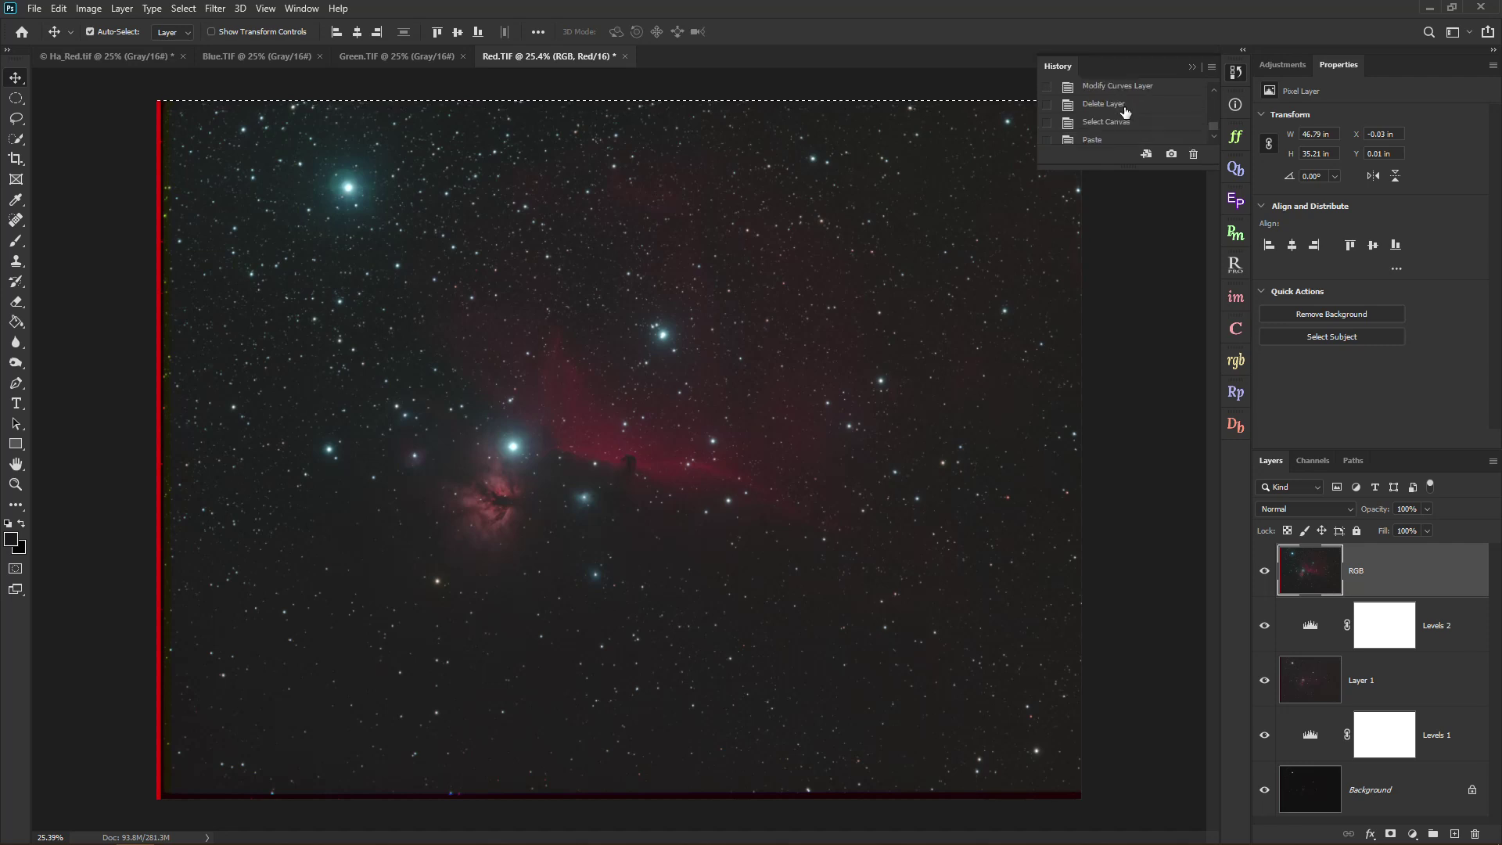
{"action": "left_click", "coordinate": [1130, 122]}
{"action": "scroll", "coordinate": [1129, 120], "scroll_direction": "down", "scroll_amount": 1}
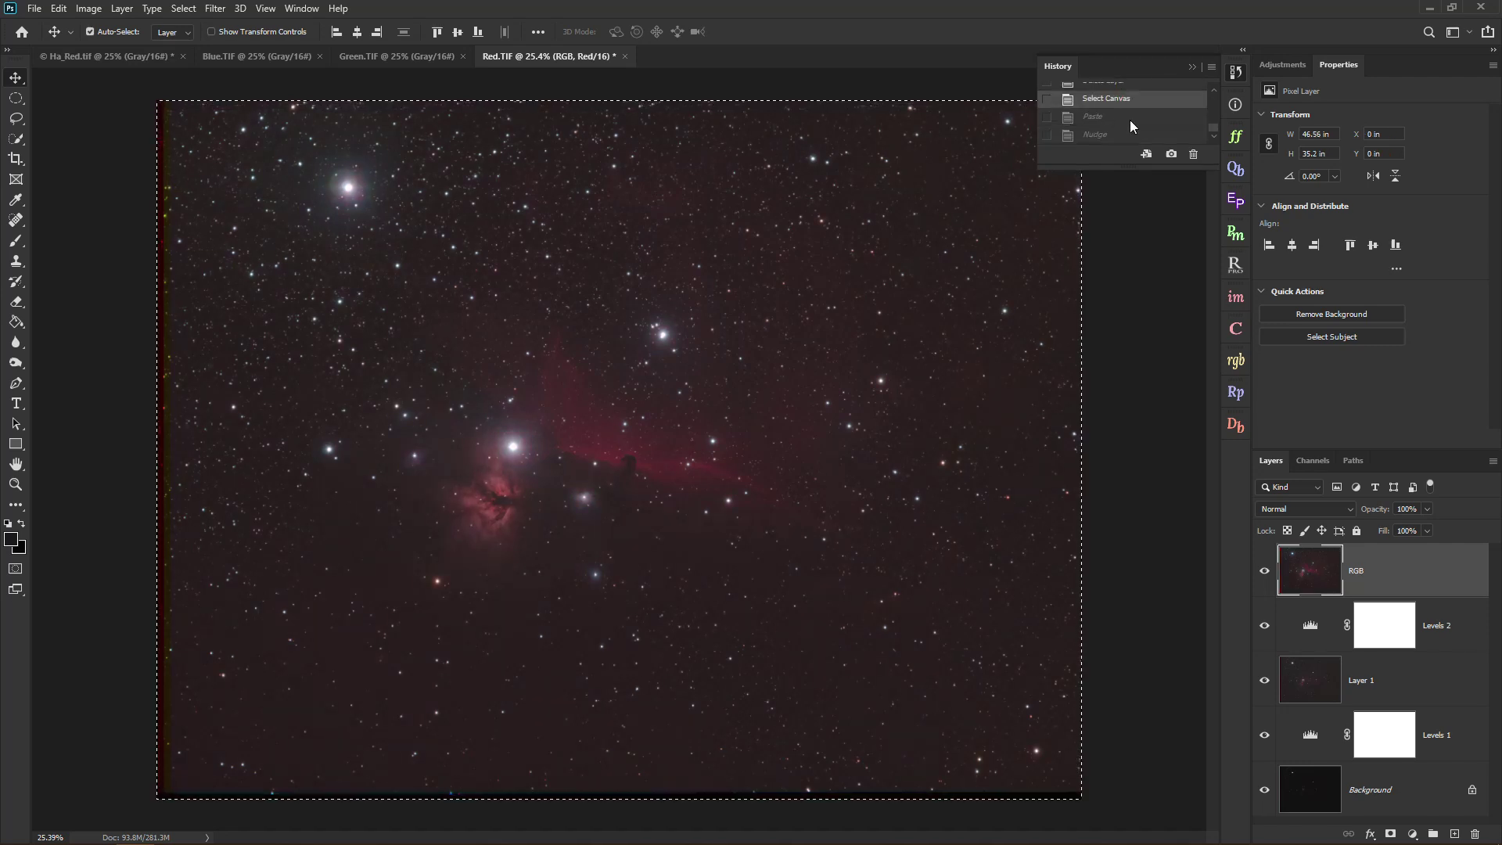
{"action": "left_click", "coordinate": [1114, 133]}
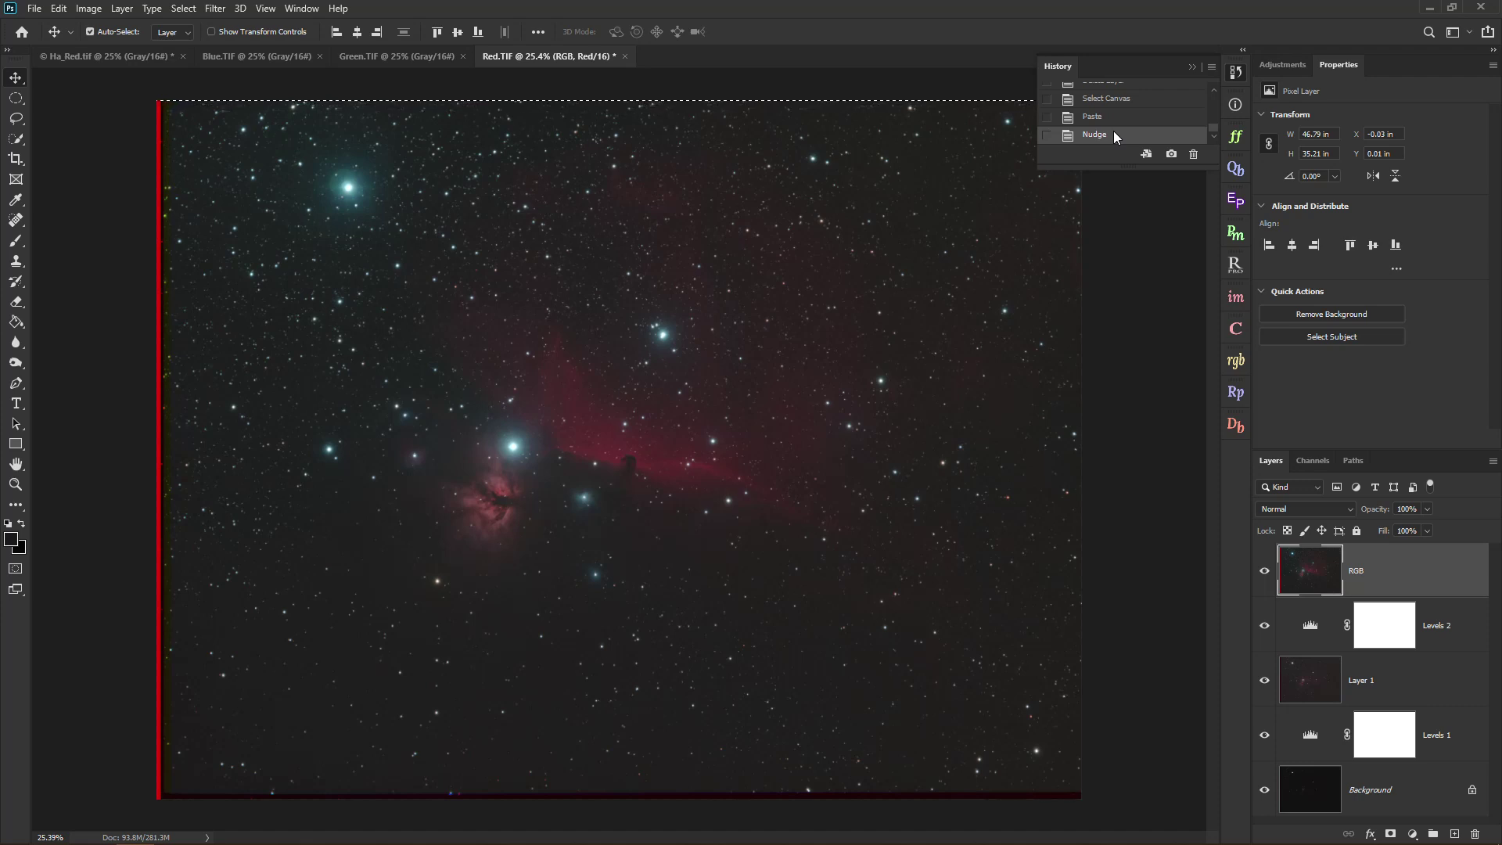
{"action": "left_click", "coordinate": [1192, 68]}
{"action": "left_click", "coordinate": [16, 485]}
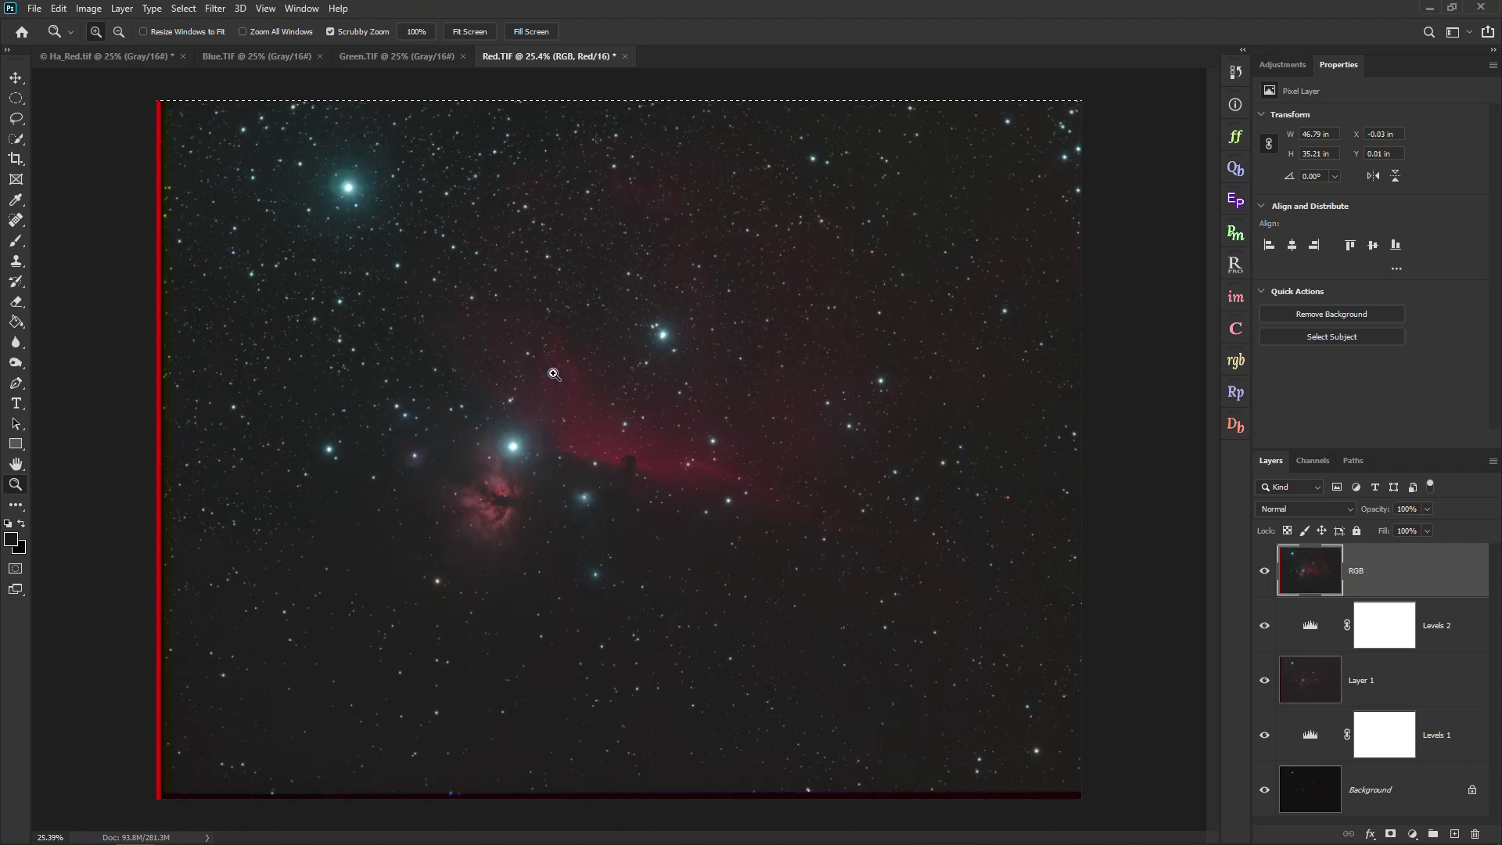
{"action": "left_click_drag", "start_coordinate": [651, 463], "coordinate": [763, 536]}
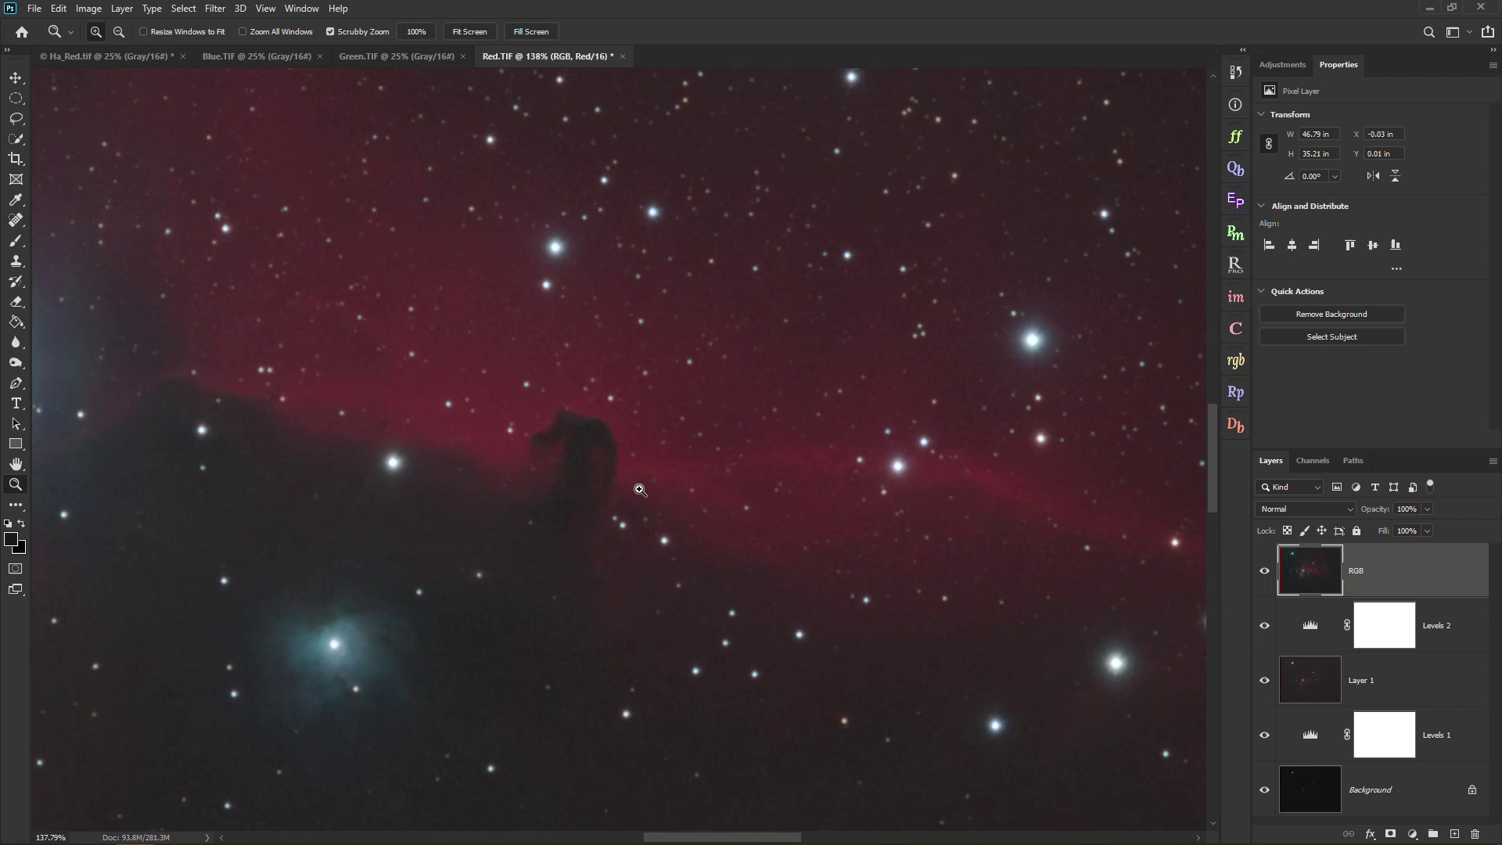
{"action": "left_click_drag", "start_coordinate": [843, 633], "coordinate": [760, 589]}
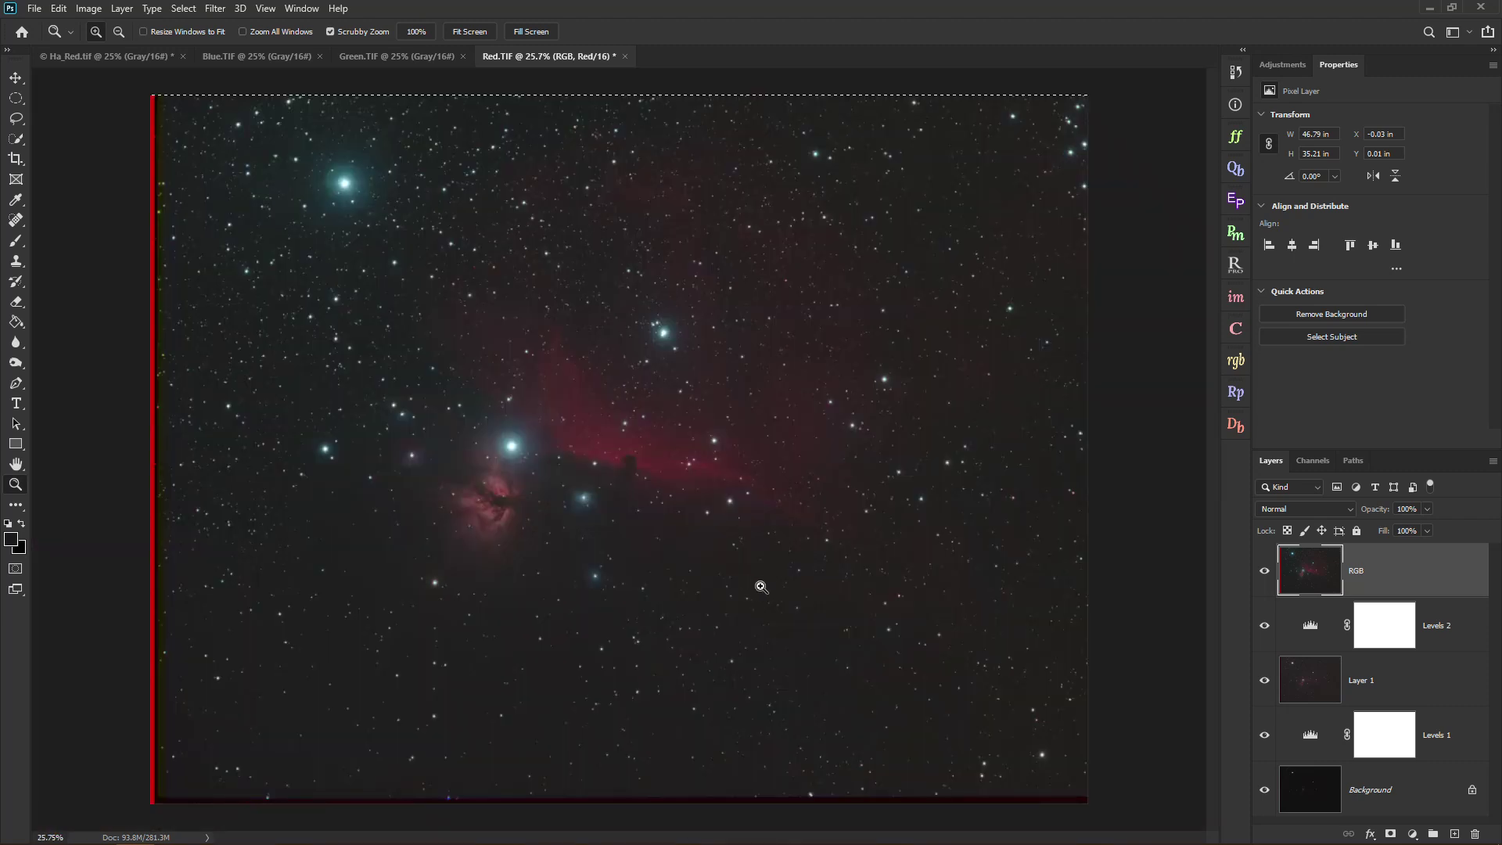
Add a new layer named H-Alpha above the RGB layer in Red.TIF and paste the Ha_Red image into it.
{"action": "left_click", "coordinate": [68, 62]}
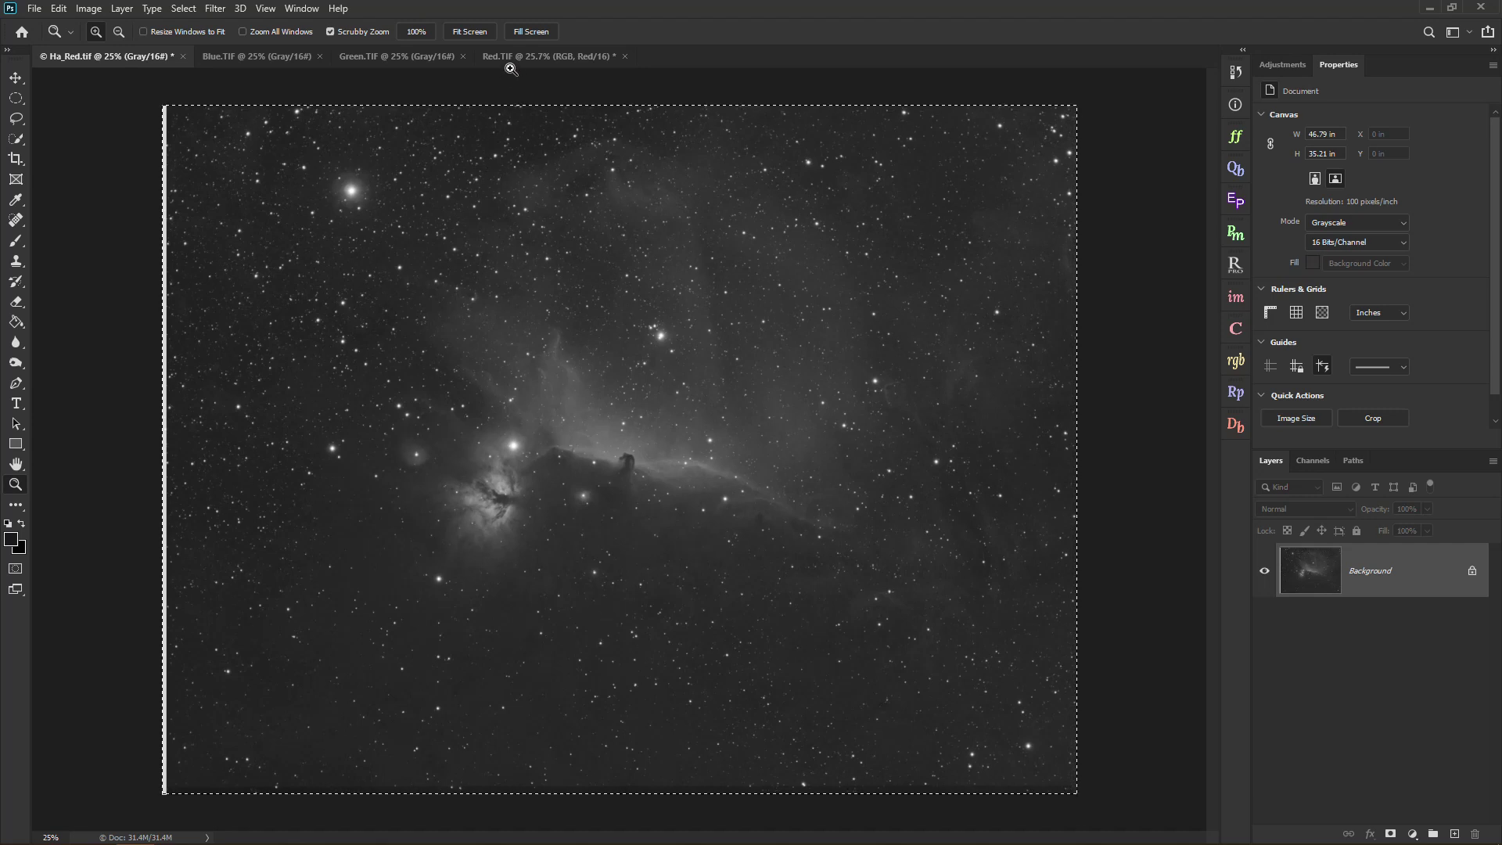
{"action": "left_click", "coordinate": [475, 216]}
{"action": "left_click", "coordinate": [510, 60]}
{"action": "left_click", "coordinate": [1310, 461]}
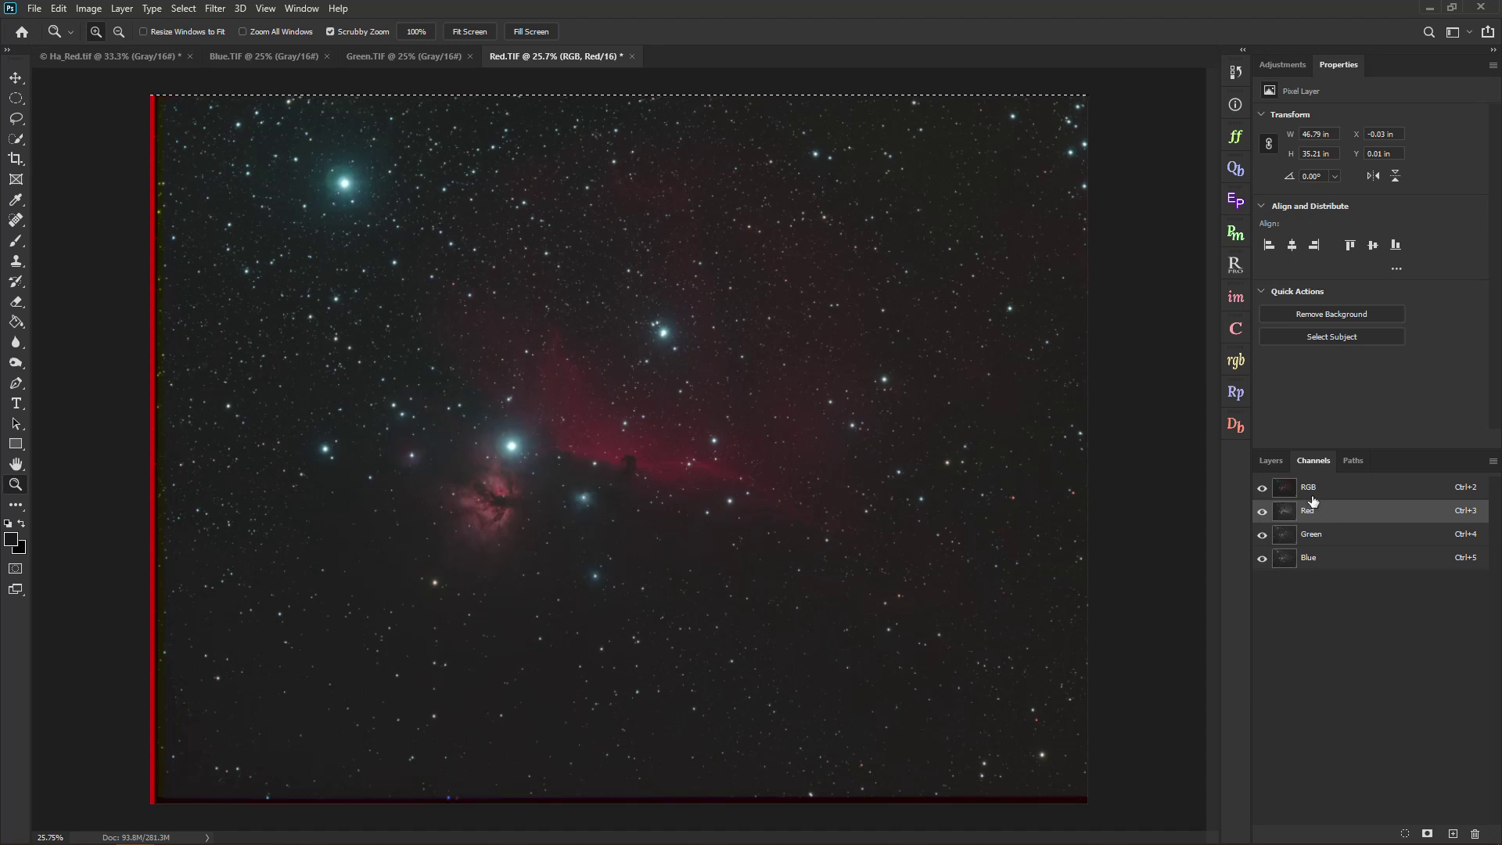
{"action": "left_click", "coordinate": [1274, 460]}
{"action": "left_click_drag", "start_coordinate": [599, 502], "coordinate": [687, 494]}
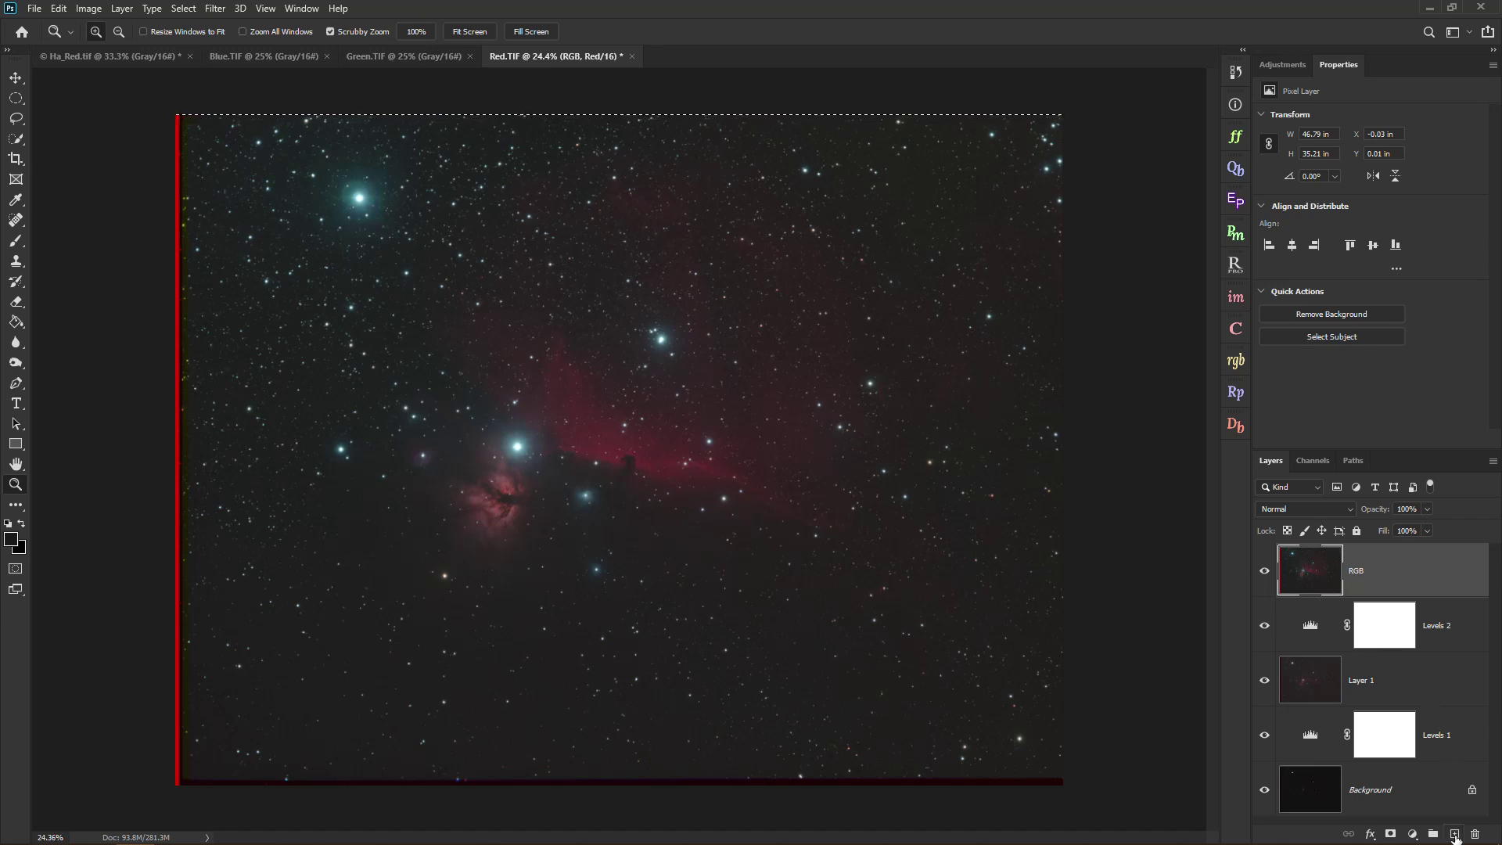
{"action": "left_click", "coordinate": [1455, 836]}
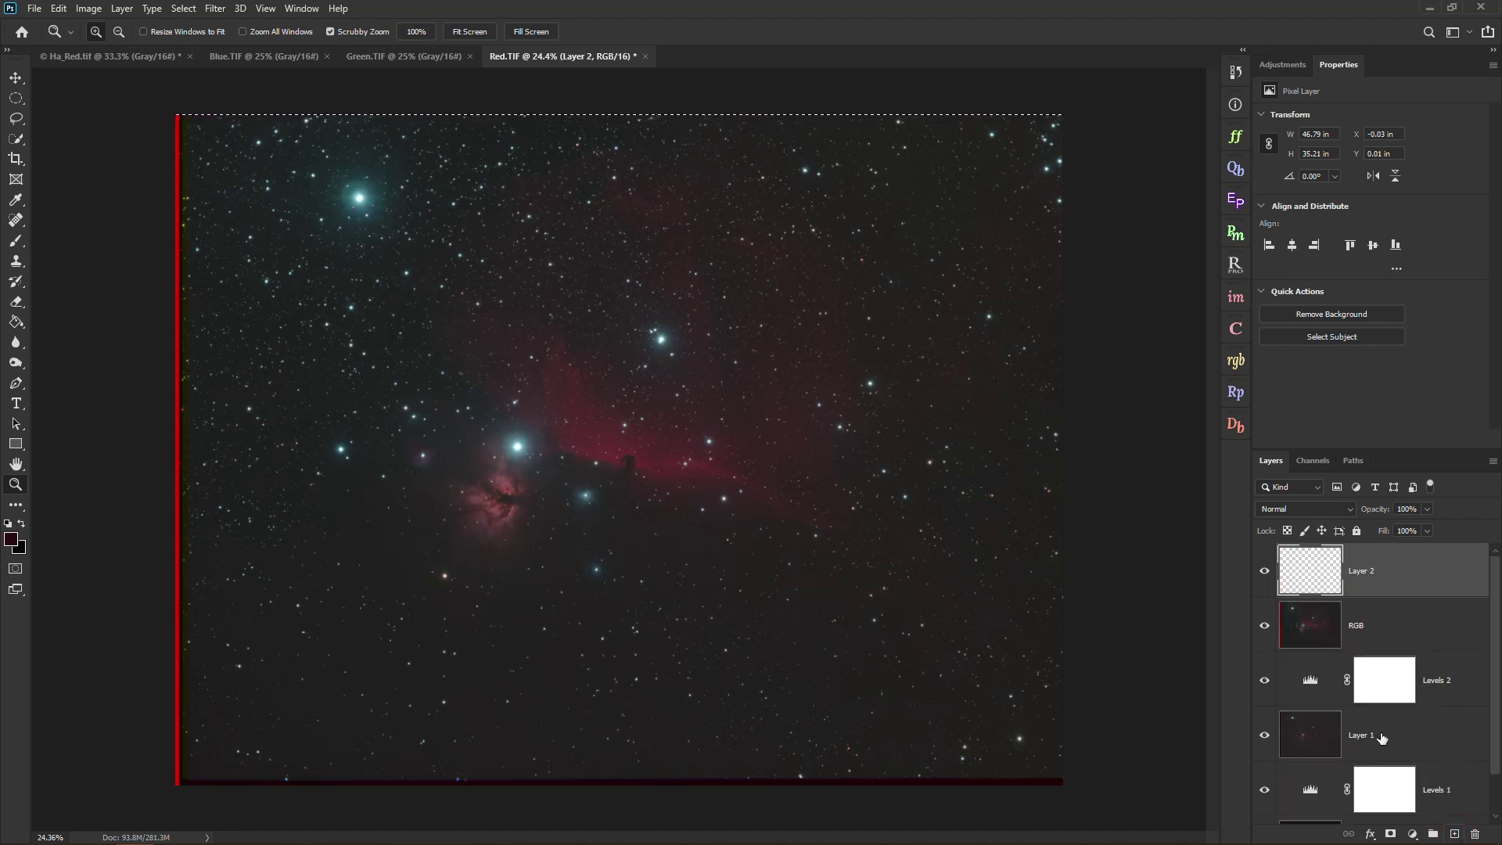
{"action": "double_click", "coordinate": [1366, 572]}
{"action": "type", "text": "H-Alpha"}
{"action": "key", "text": "Return"}
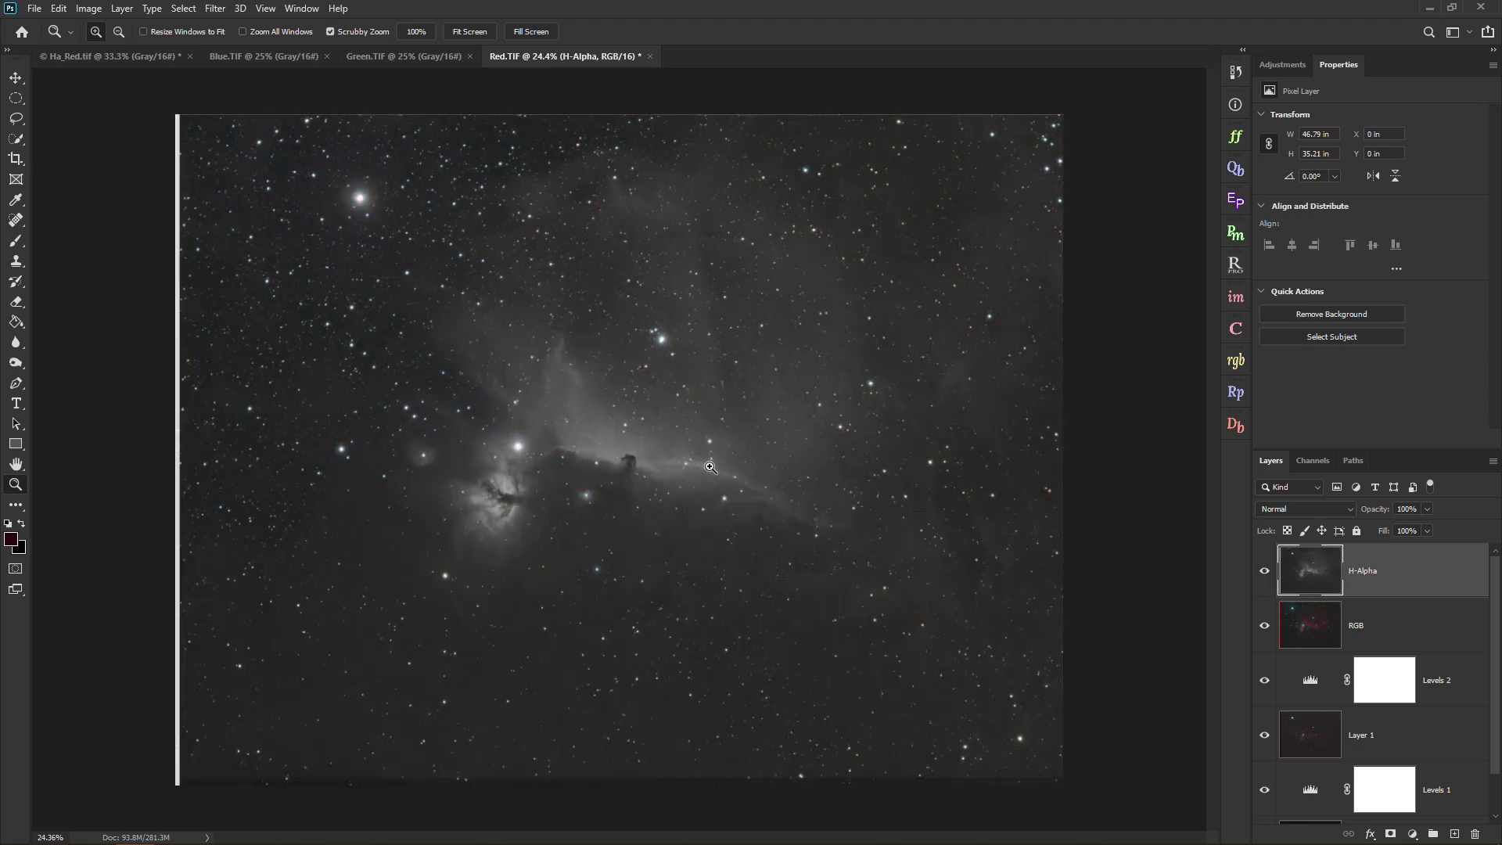
Set the H-Alpha layer's blend mode to Difference and nudge it to X -0.03 in, Y 0.01 in to align its stars.
{"action": "left_click_drag", "start_coordinate": [637, 472], "coordinate": [767, 552]}
{"action": "left_click", "coordinate": [1327, 509]}
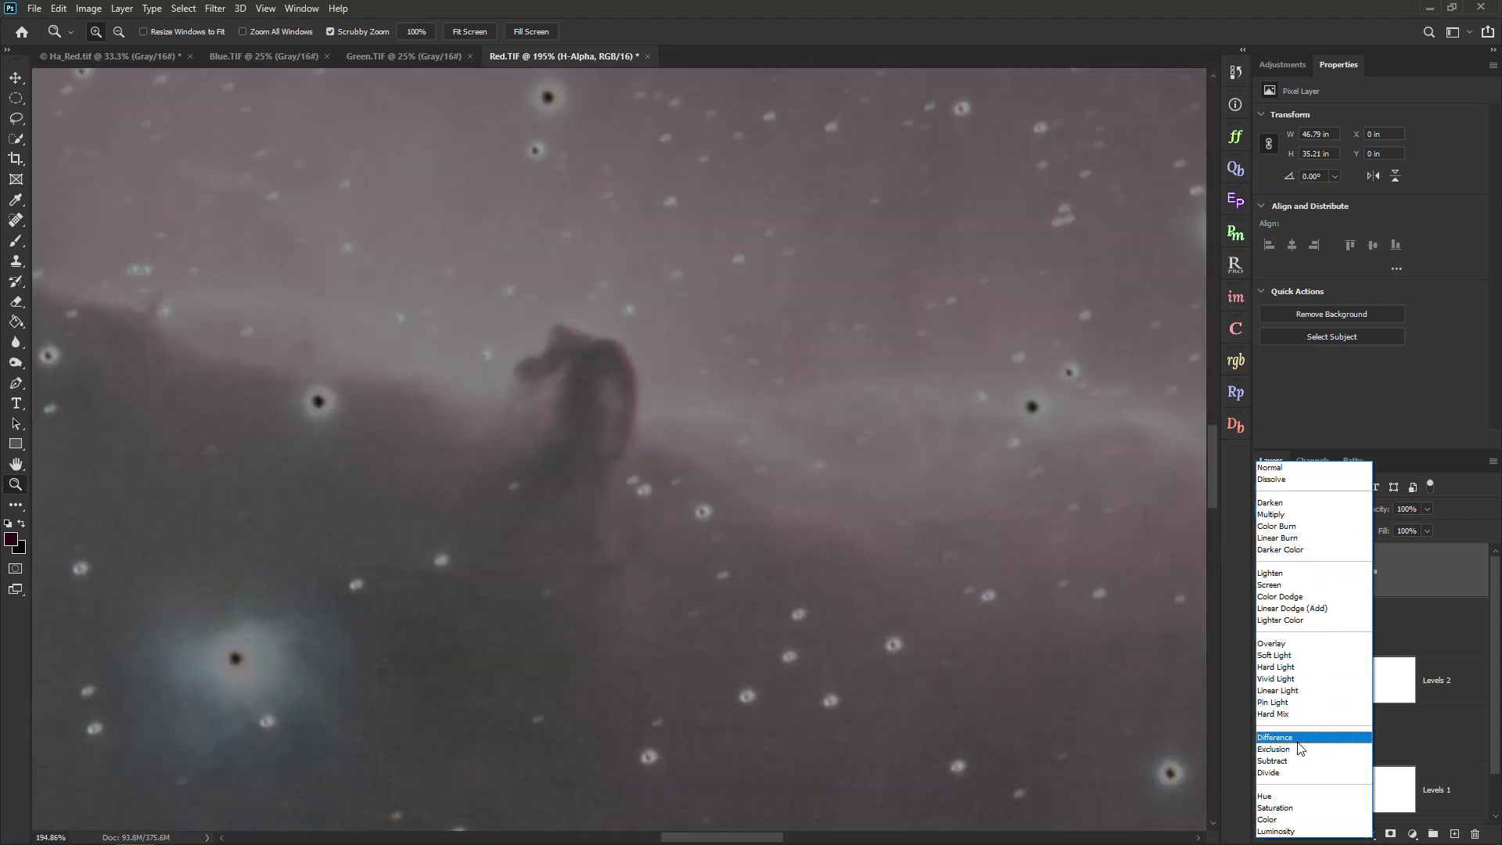
{"action": "left_click", "coordinate": [1295, 738]}
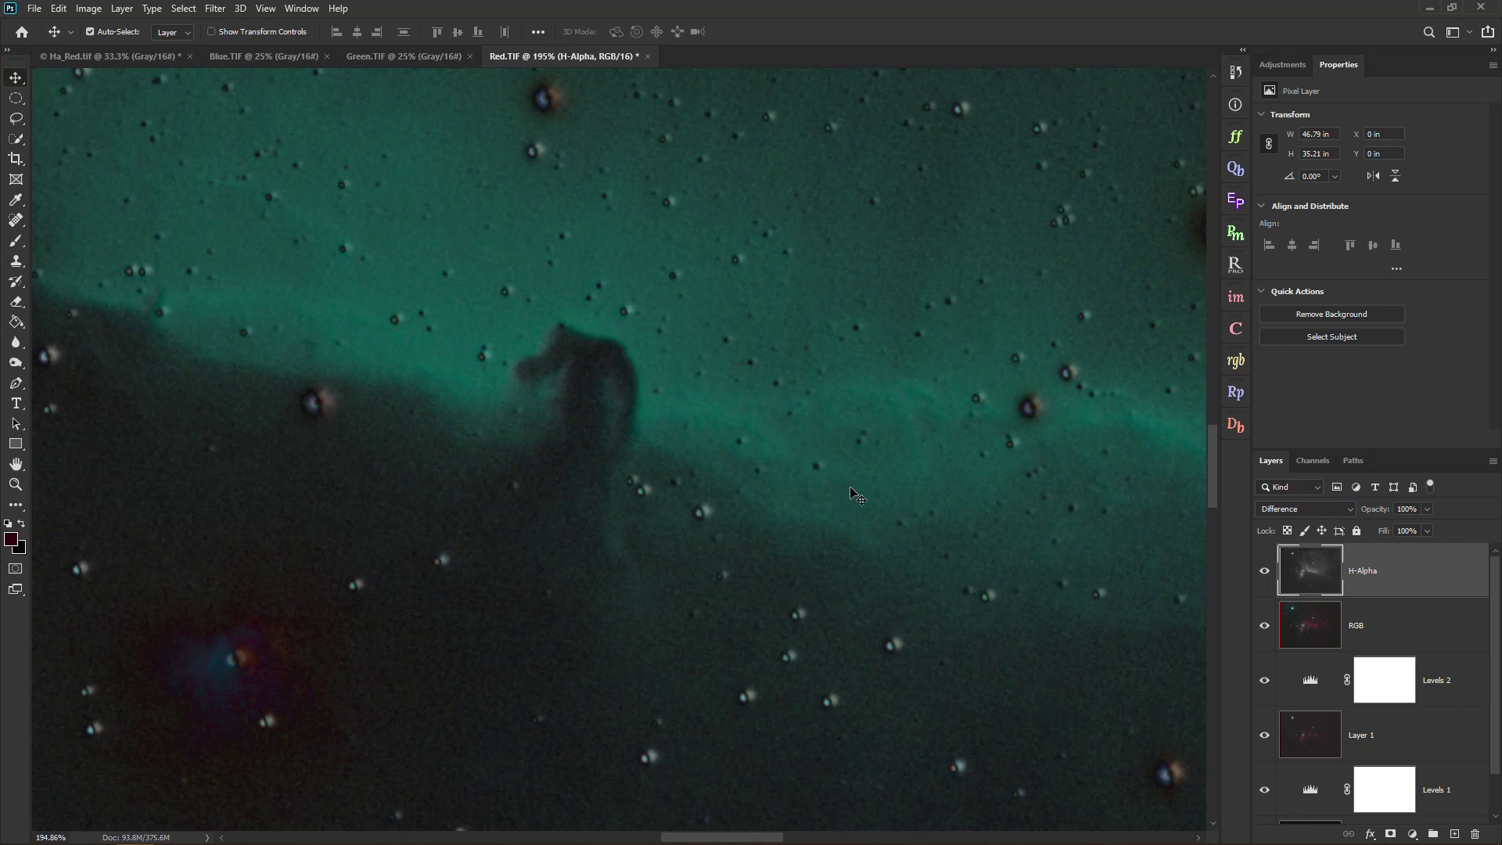
{"action": "key", "text": "Left"}
{"action": "key", "text": "Left"}
{"action": "key", "text": "Down"}
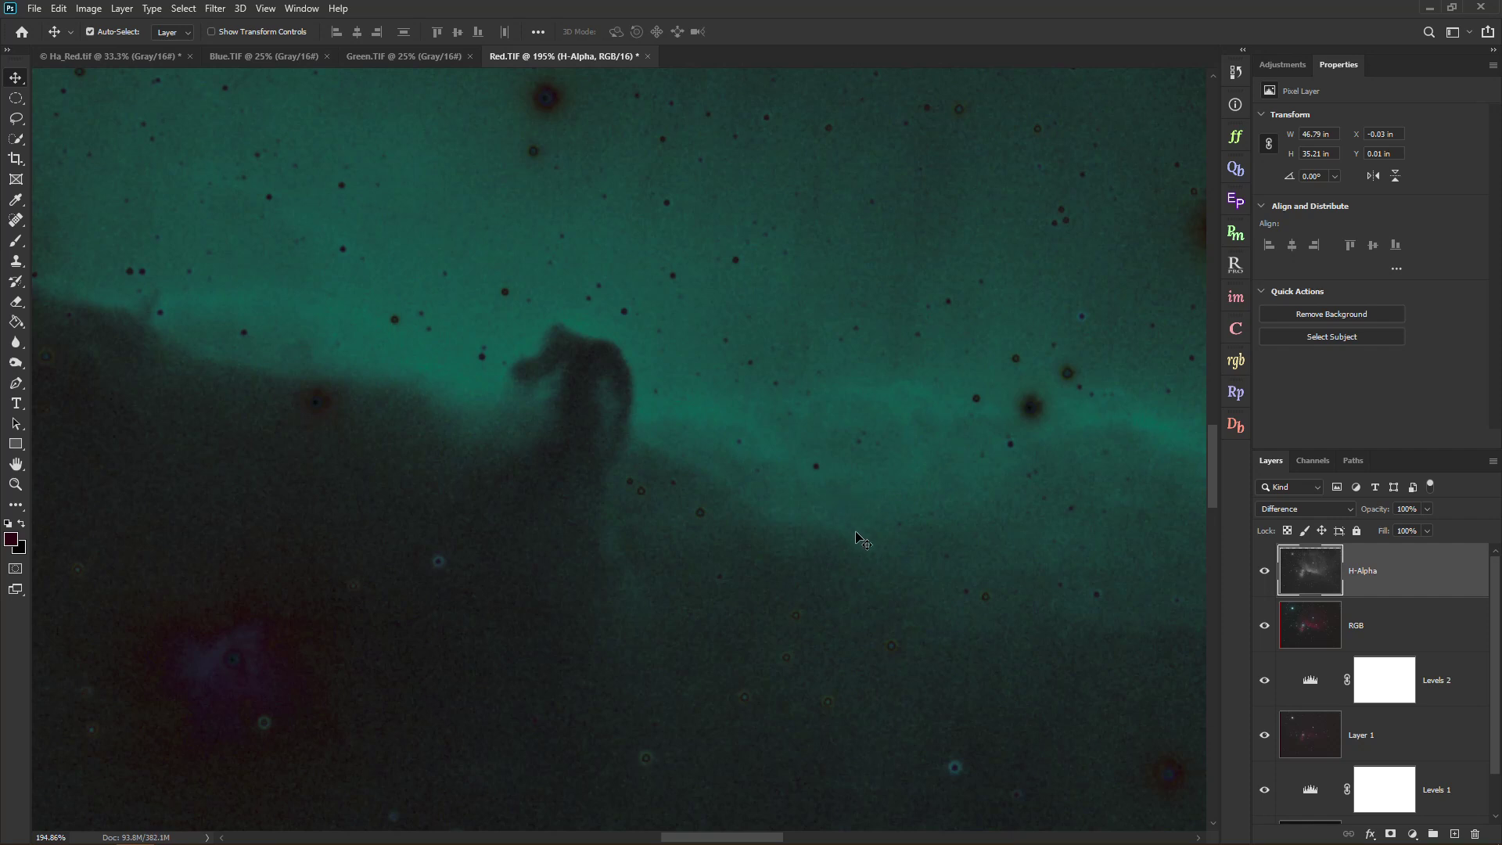
Try shifting the H-Alpha layer up to Y -0.01 in and blending it with Hard Mix instead of Difference.
{"action": "key", "text": "Up"}
{"action": "key", "text": "Up"}
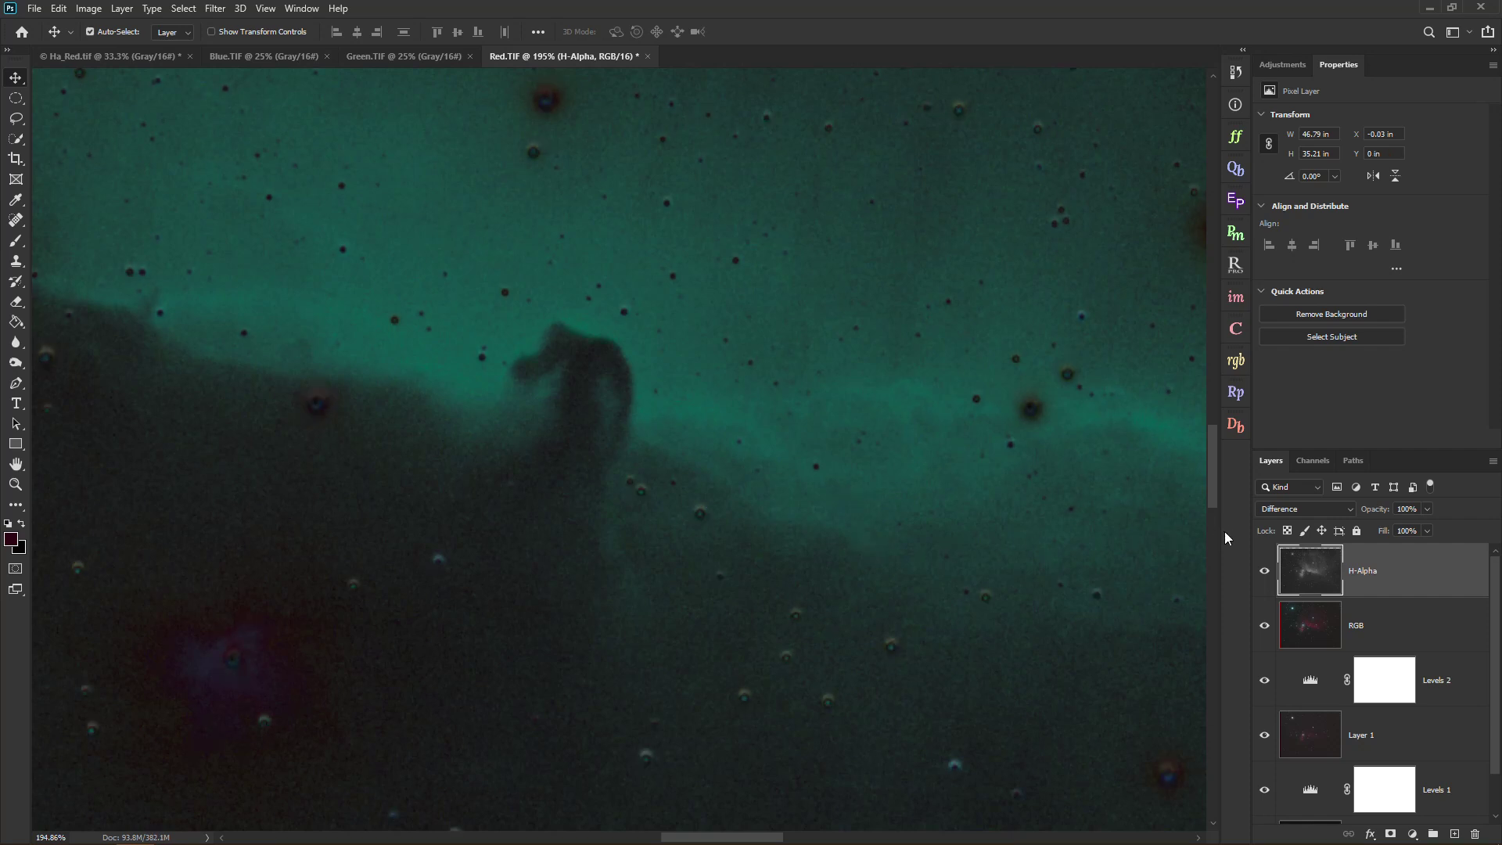
{"action": "left_click", "coordinate": [1299, 509]}
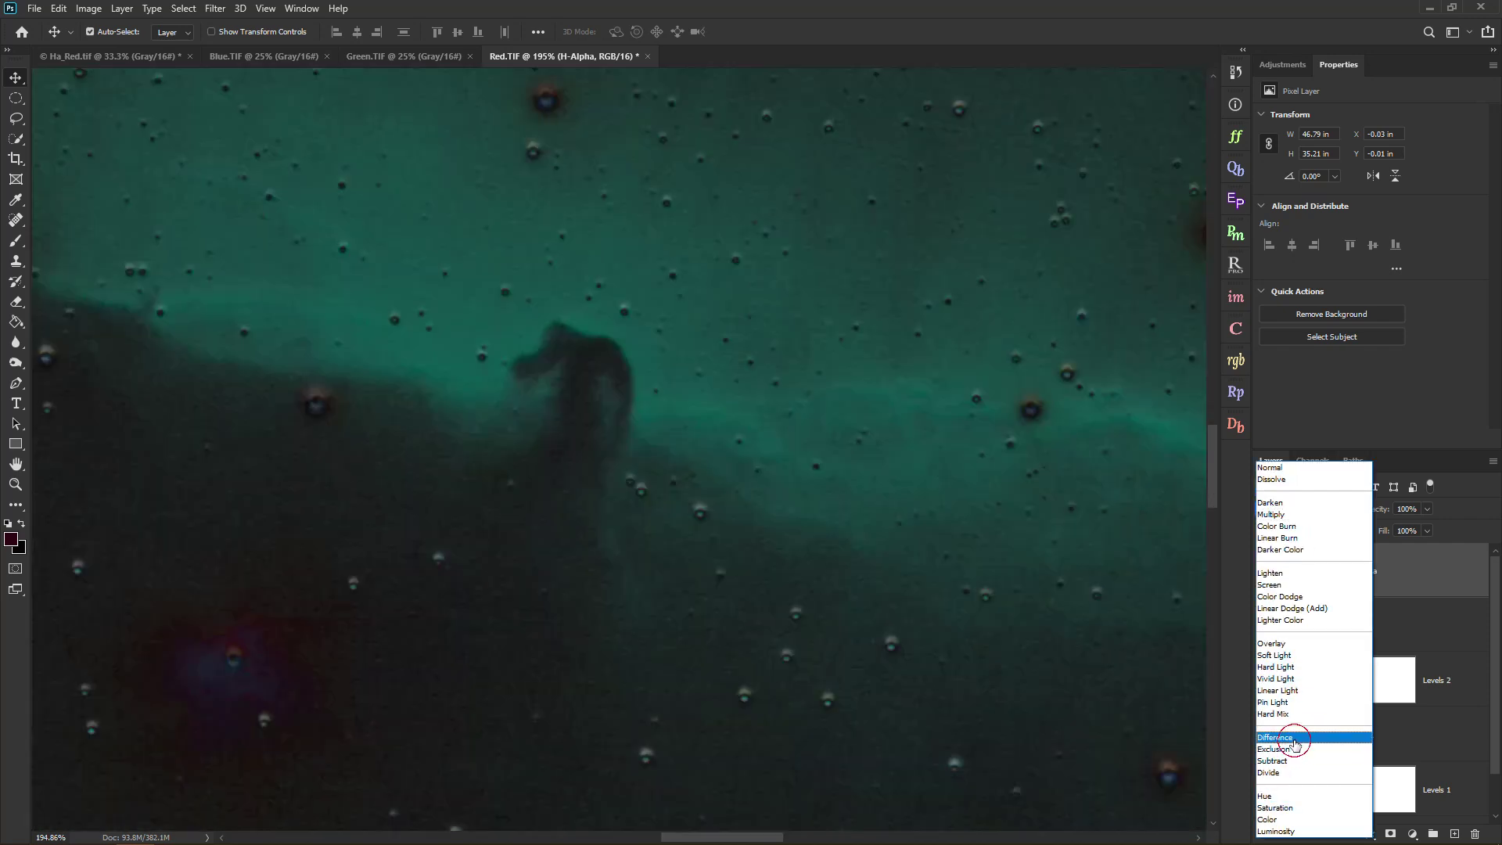
{"action": "left_click", "coordinate": [1294, 743]}
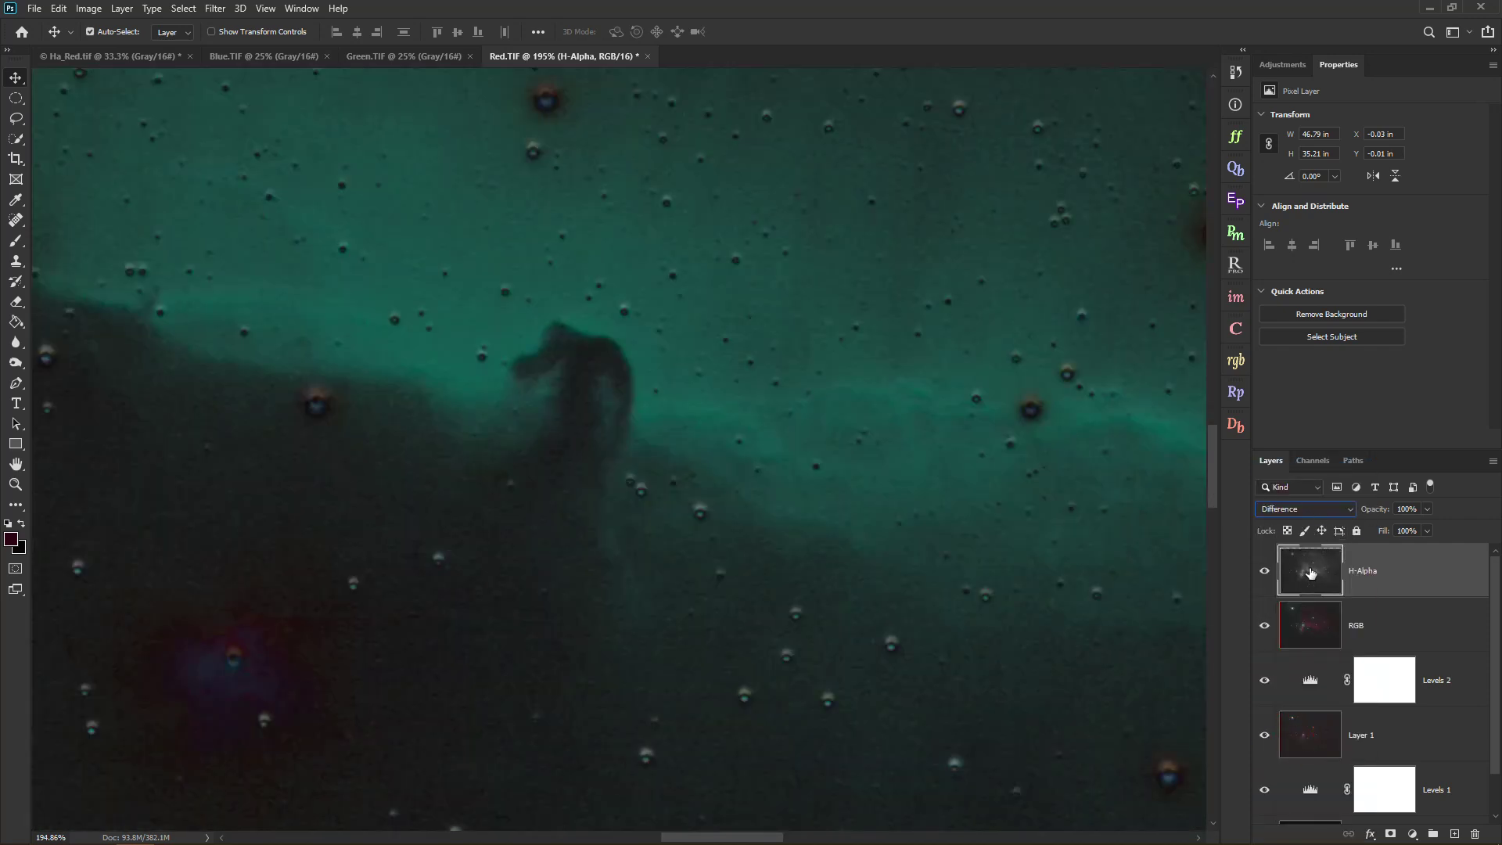
{"action": "key", "text": "shift+minus"}
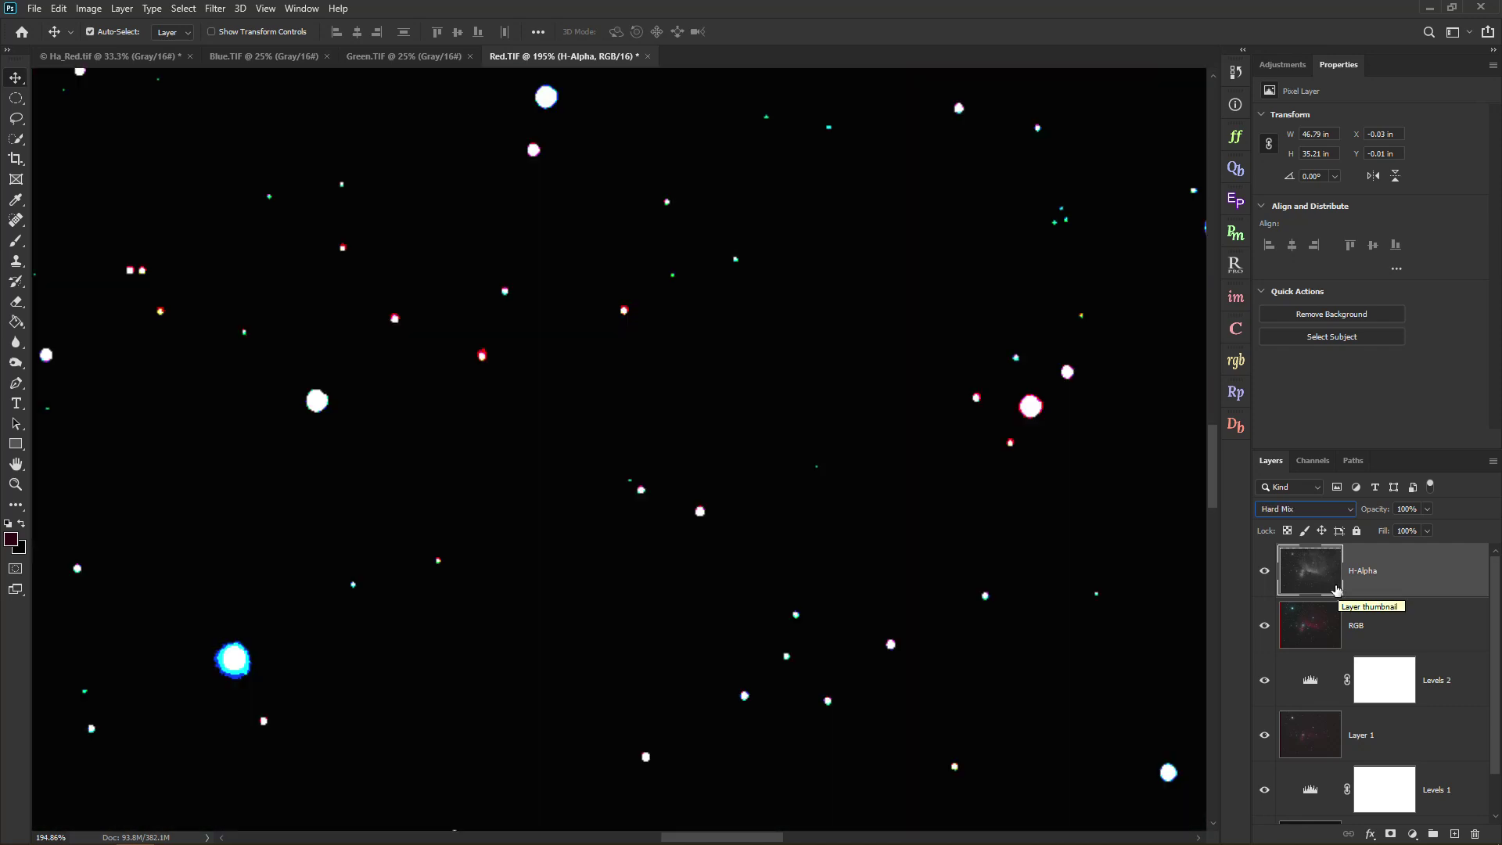
{"action": "left_click", "coordinate": [1311, 511]}
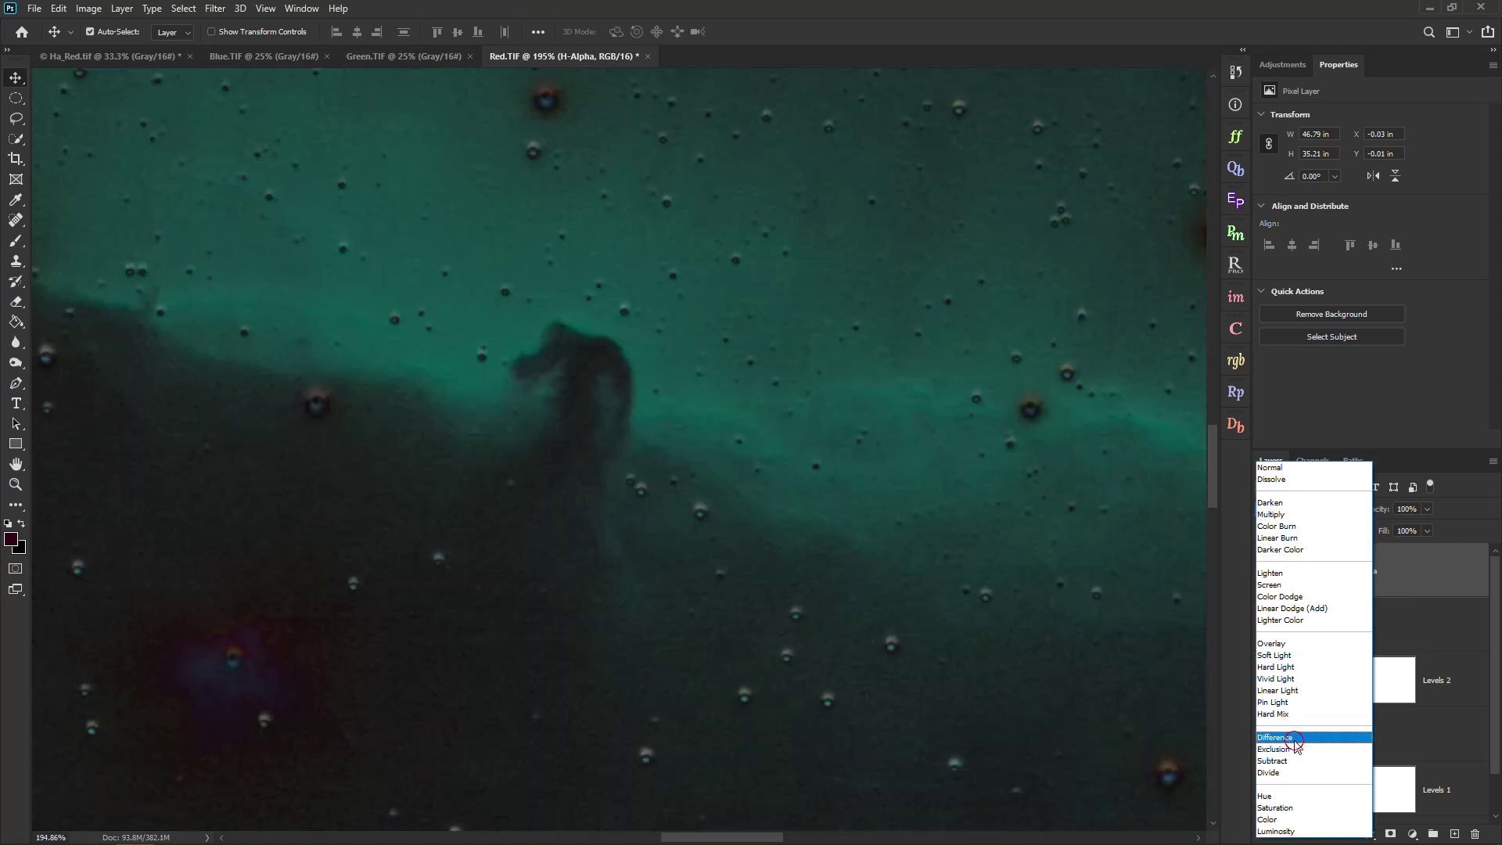
{"action": "left_click", "coordinate": [1295, 742]}
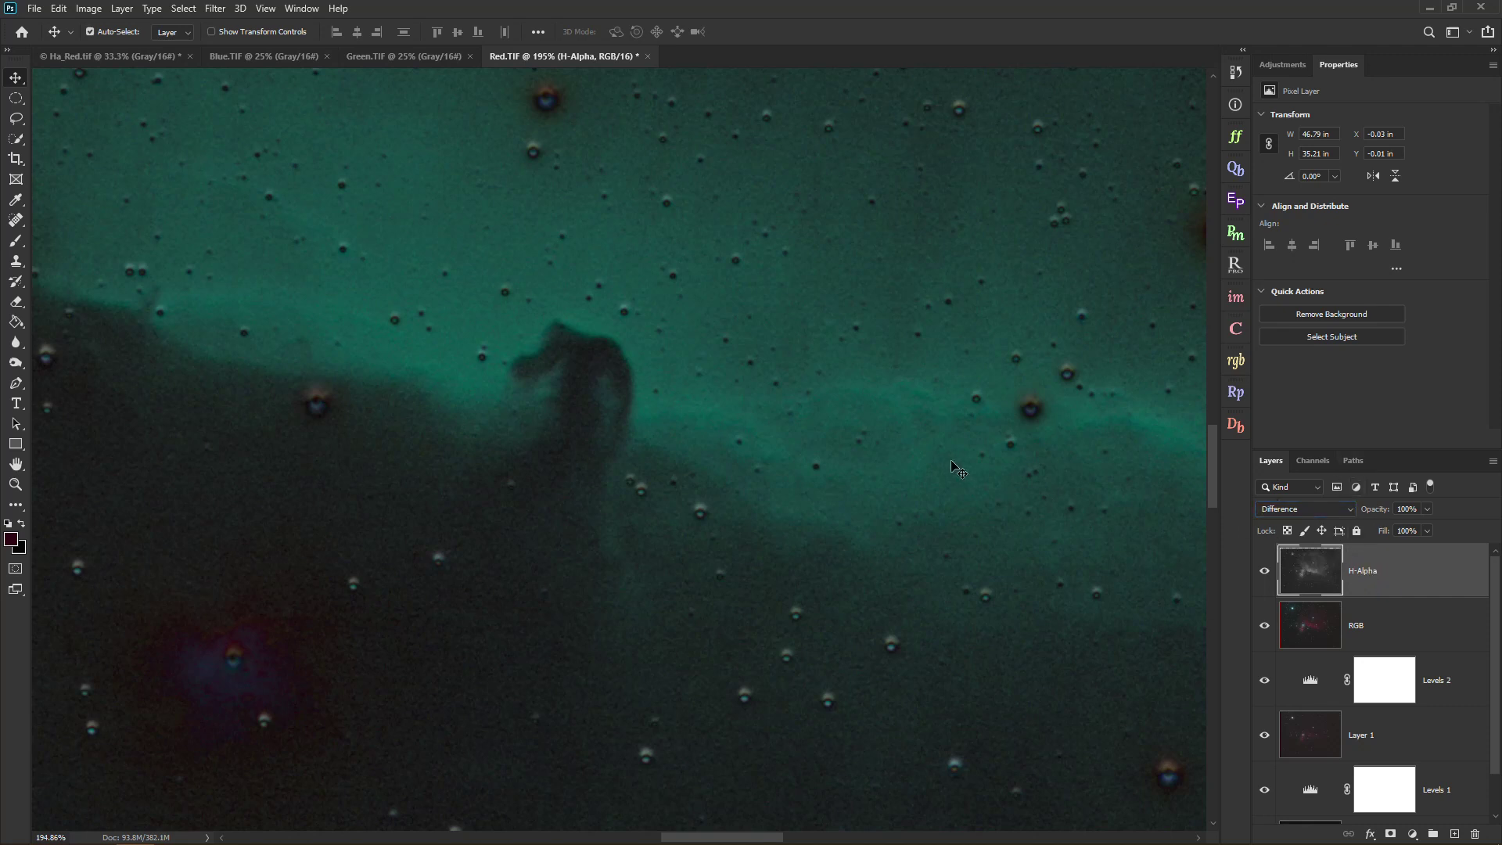
Nudge the H-Alpha layer to X -0.03 in, Y 0 in to realign its stars with the RGB layer.
{"action": "key", "text": "Down"}
{"action": "key", "text": "Down"}
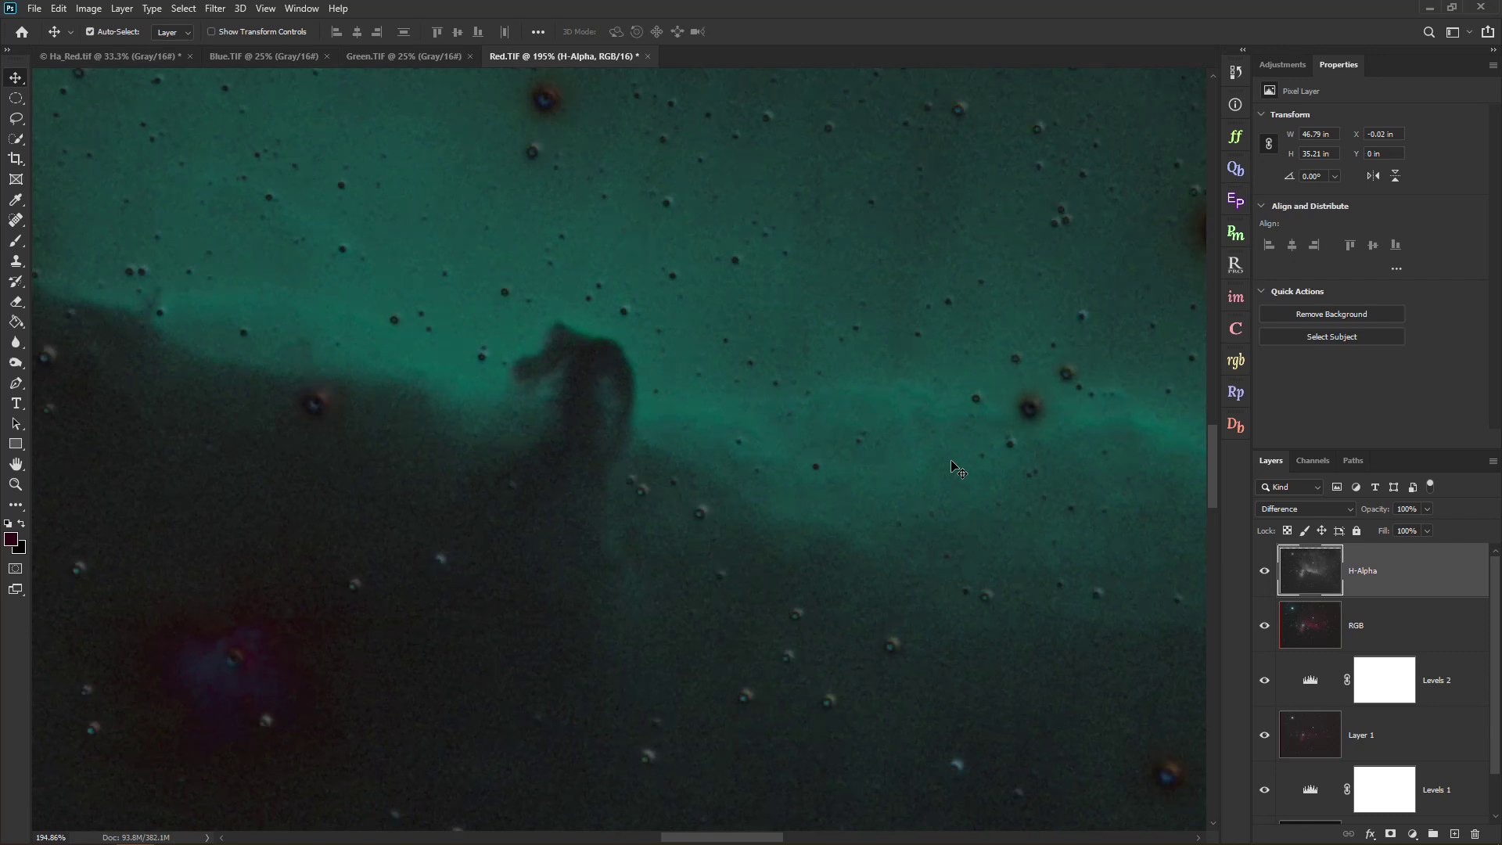
{"action": "left_click", "coordinate": [16, 484]}
{"action": "left_click", "coordinate": [469, 32]}
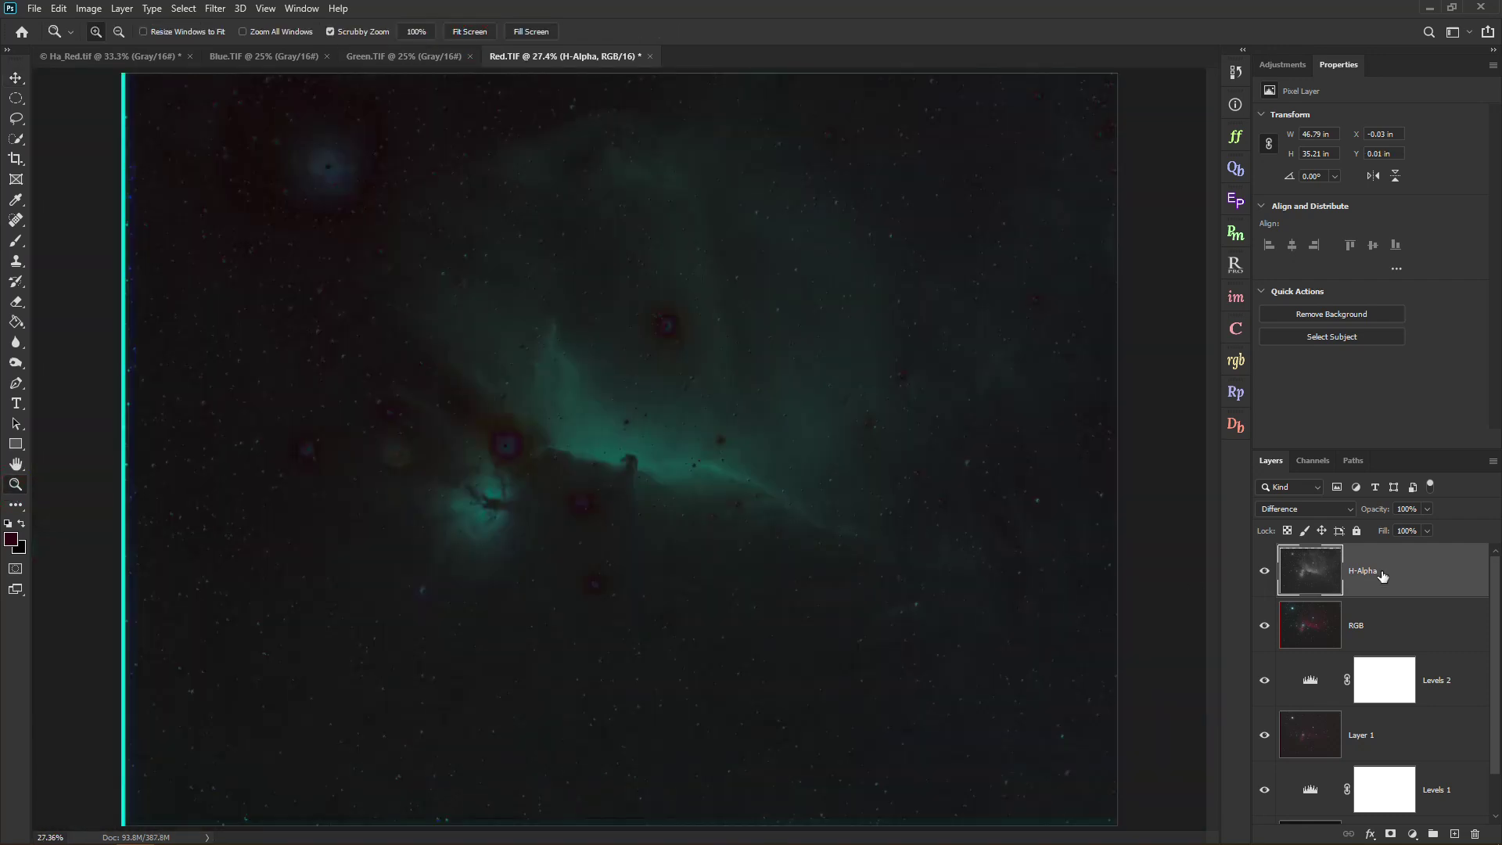
Change the H-Alpha layer's blend mode to Luminosity and lower its opacity to about 38%.
{"action": "left_click", "coordinate": [1316, 508]}
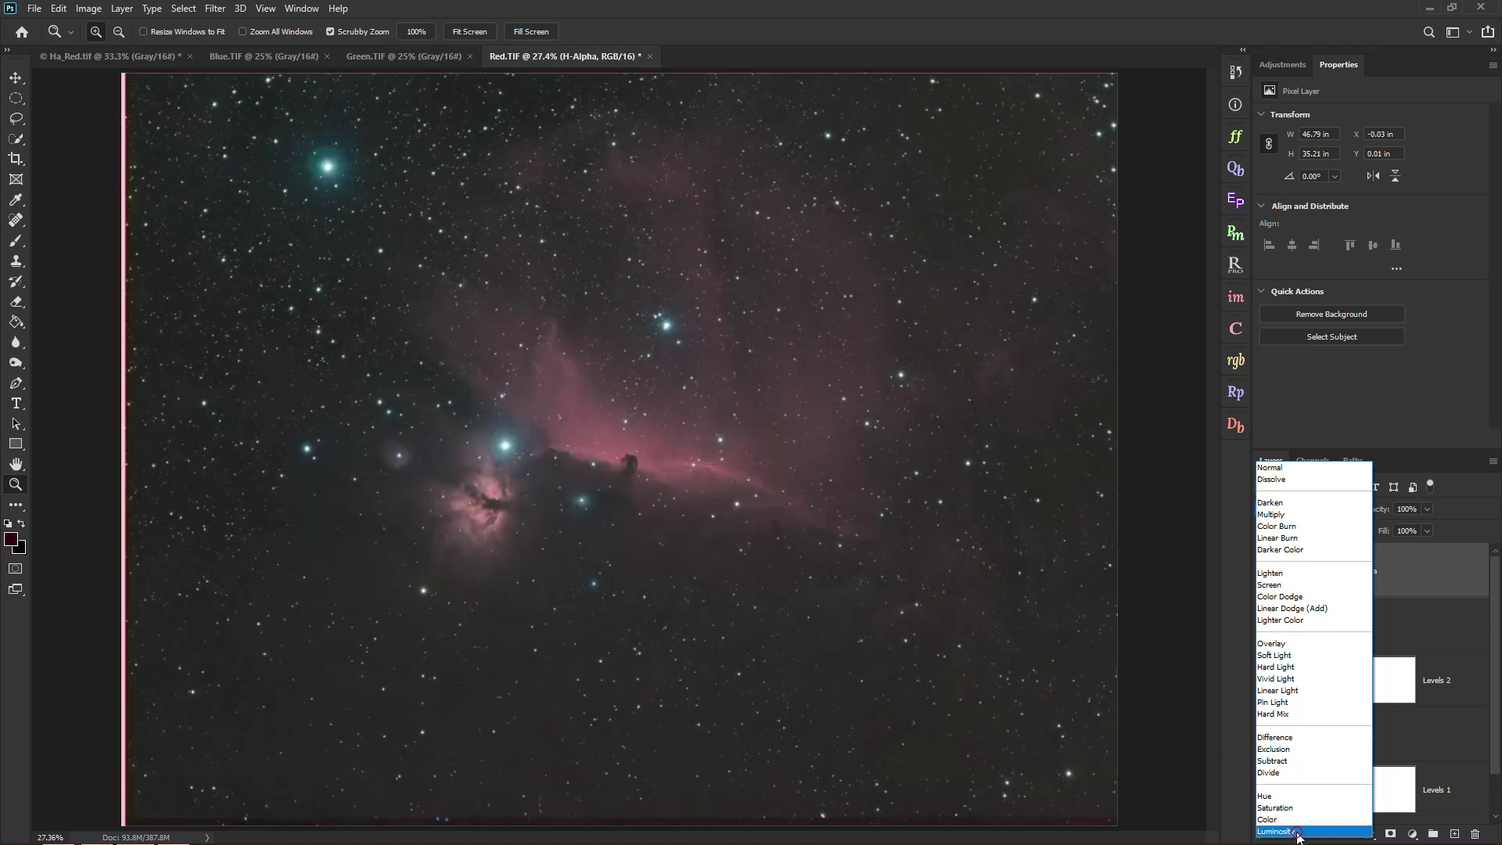
{"action": "left_click", "coordinate": [1275, 831]}
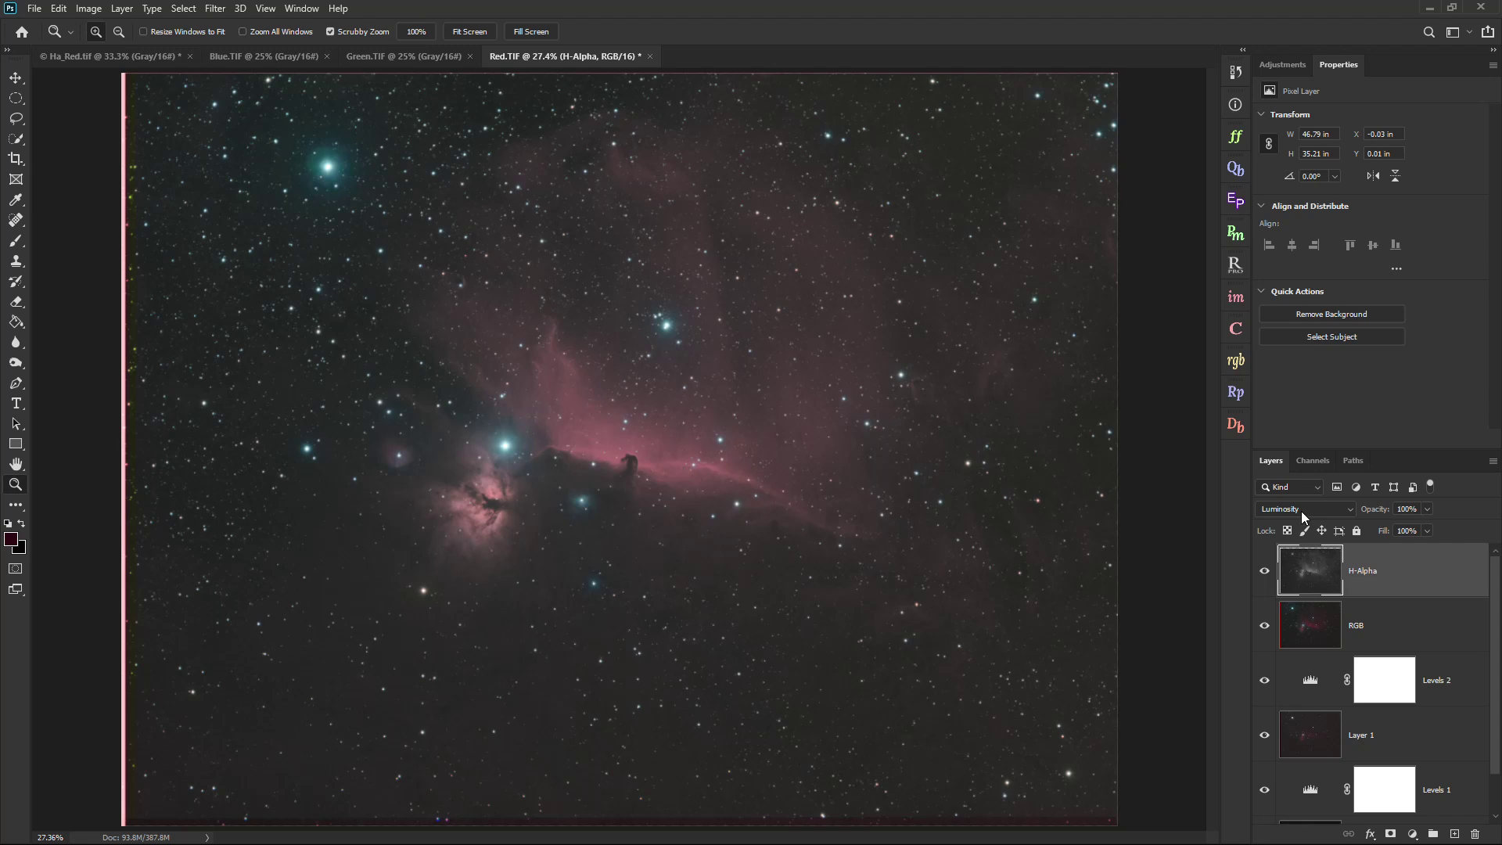
{"action": "left_click", "coordinate": [1428, 509]}
{"action": "left_click_drag", "start_coordinate": [1347, 529], "coordinate": [1461, 547]}
{"action": "left_click", "coordinate": [1393, 530]}
{"action": "mouse_move", "coordinate": [1391, 530]}
{"action": "left_mouse_down"}
{"action": "mouse_move", "coordinate": [1339, 530]}
{"action": "mouse_move", "coordinate": [1392, 529]}
{"action": "mouse_move", "coordinate": [1377, 534]}
{"action": "left_mouse_up"}
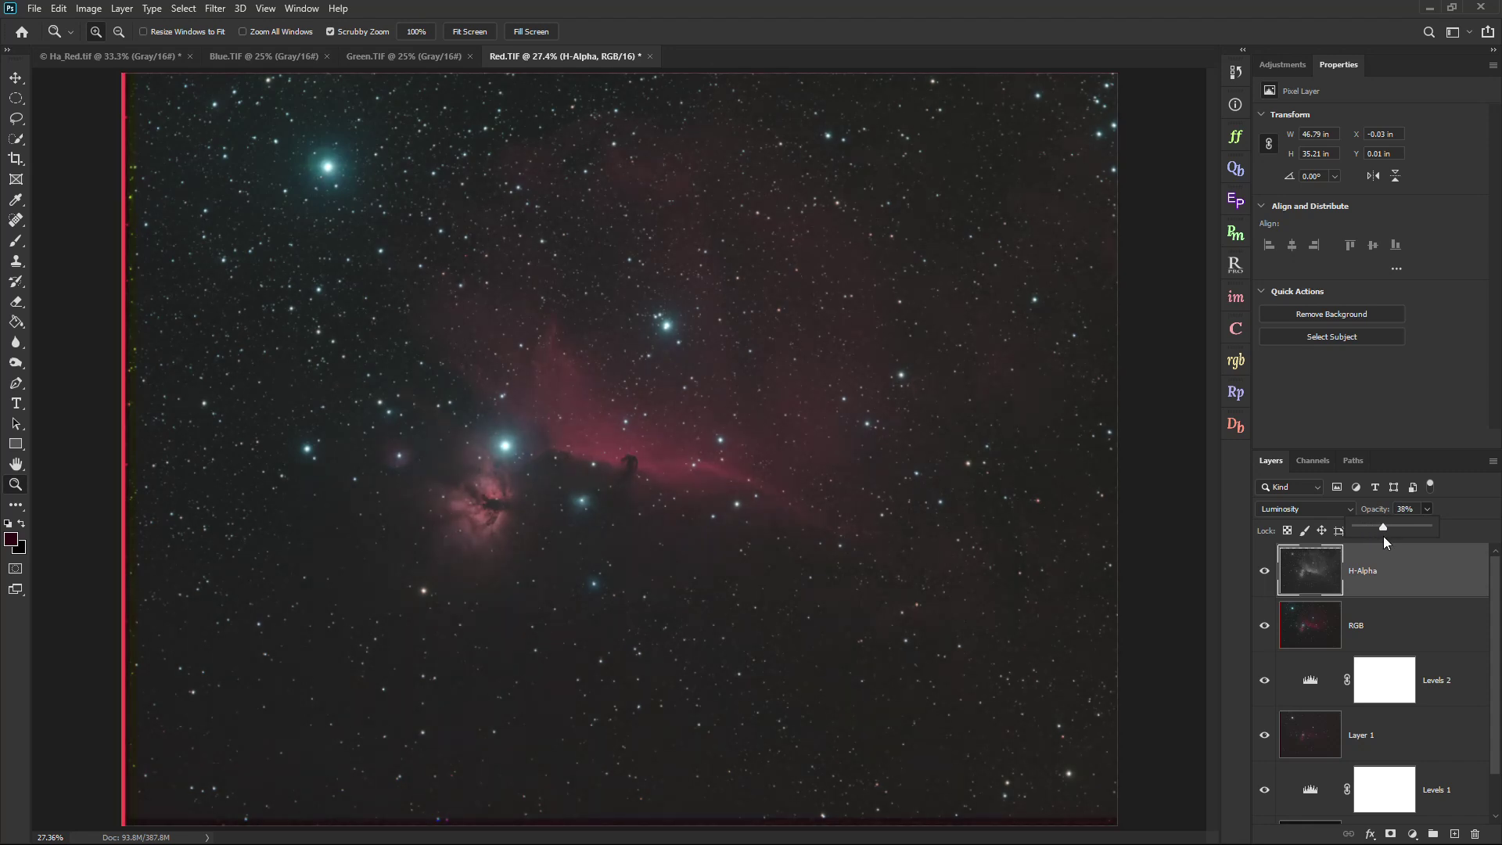
{"action": "left_click_drag", "start_coordinate": [1385, 538], "coordinate": [1383, 537]}
Add a Curves adjustment layer directly above the RGB layer, beneath the H-Alpha layer.
{"action": "left_click", "coordinate": [1378, 632]}
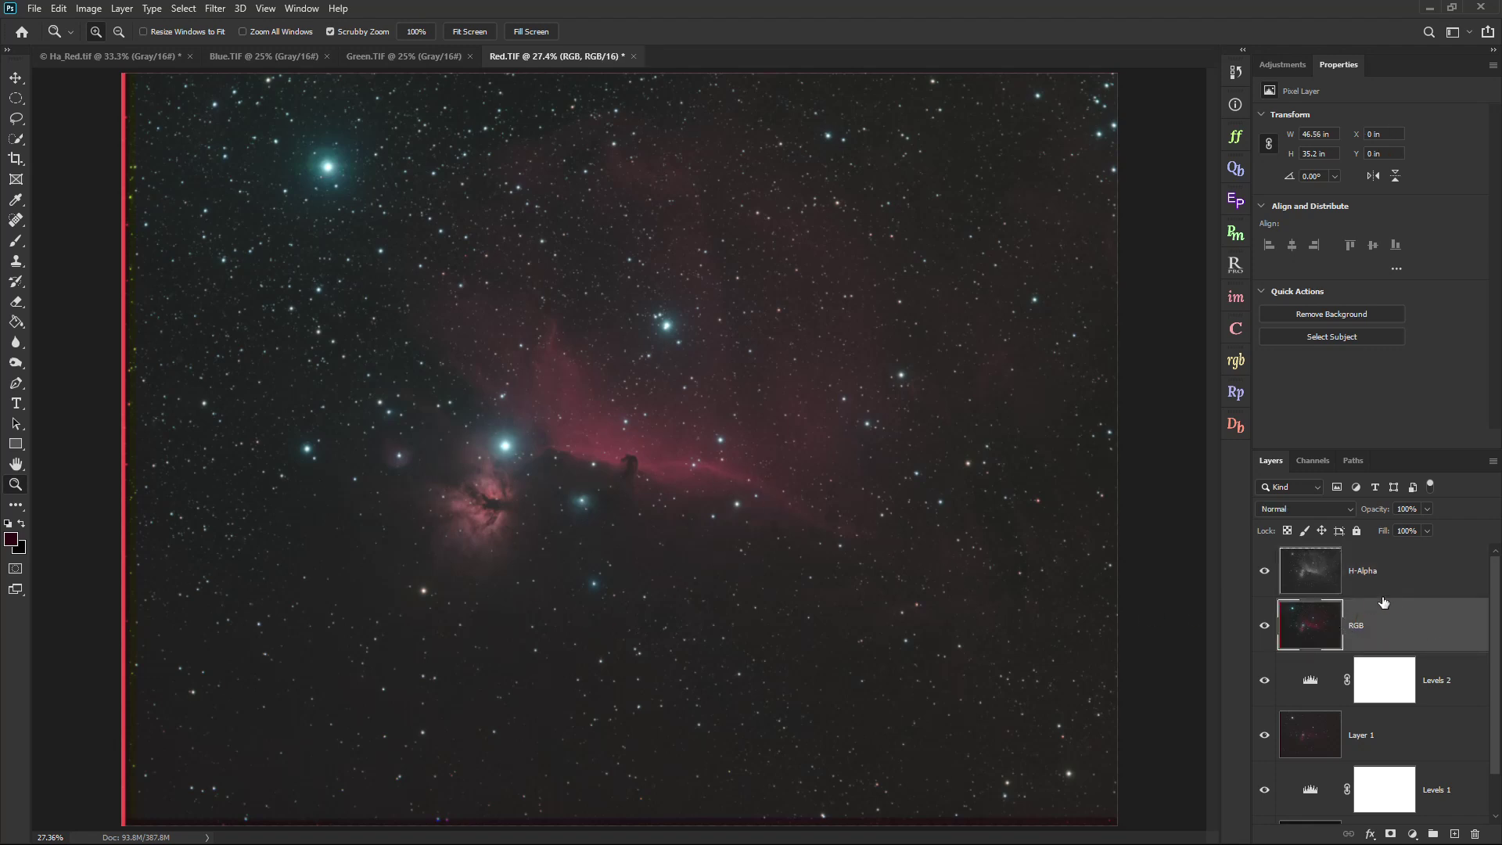
{"action": "left_click", "coordinate": [1287, 68]}
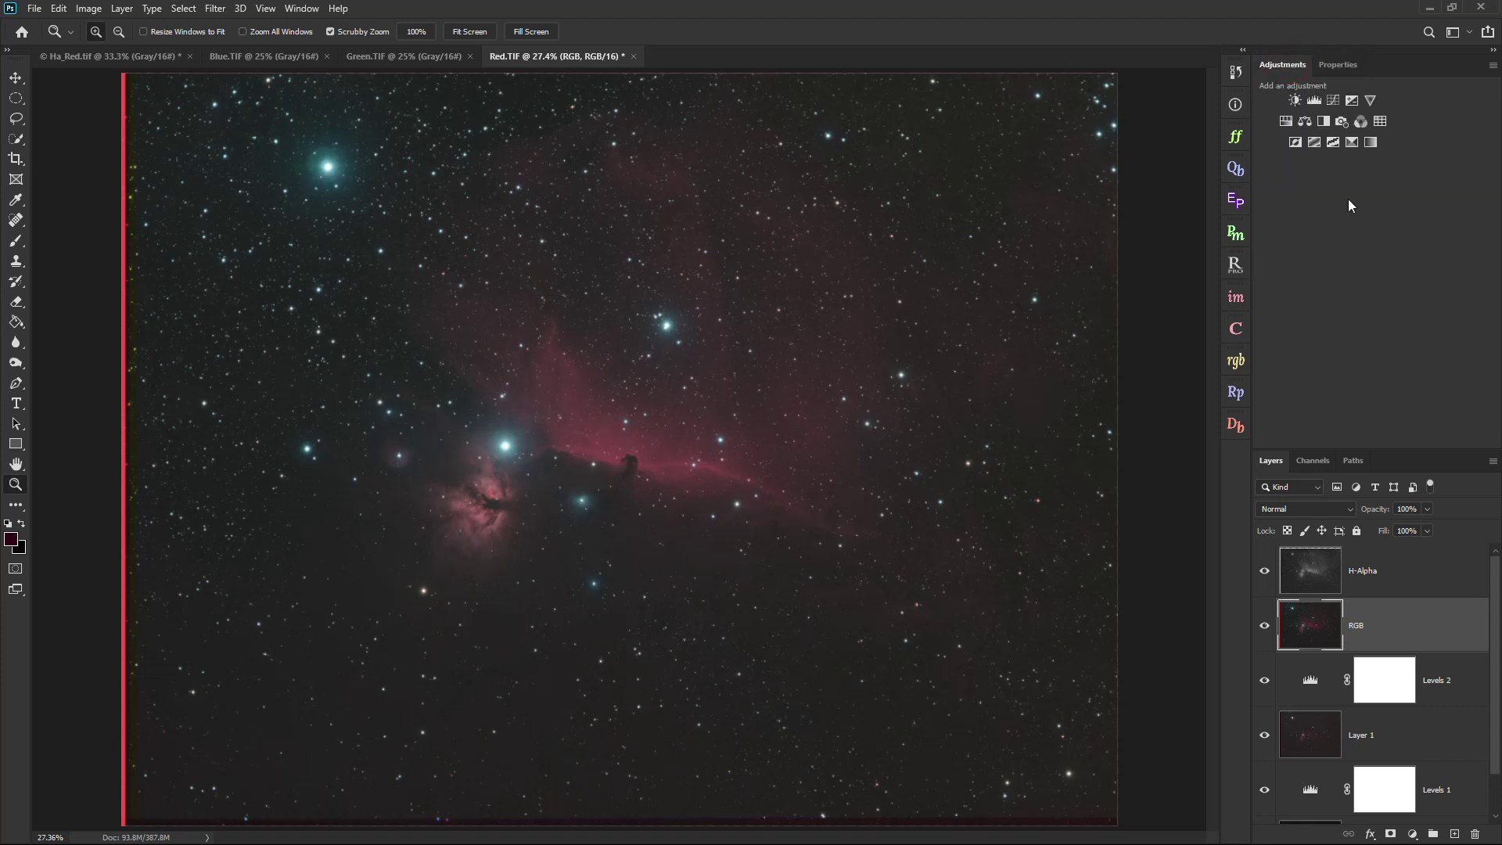
{"action": "left_click", "coordinate": [1334, 101]}
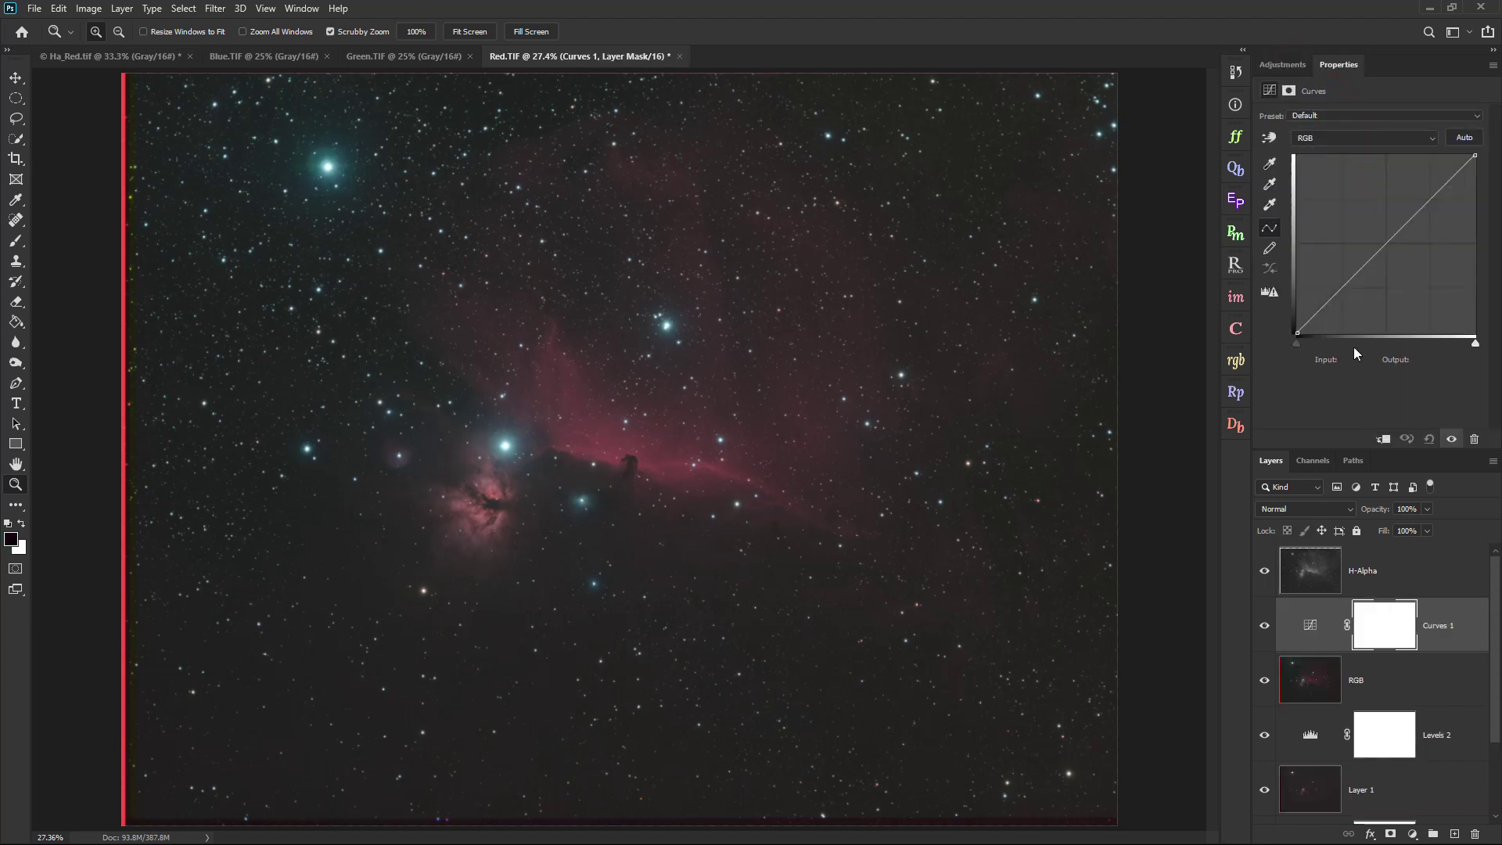
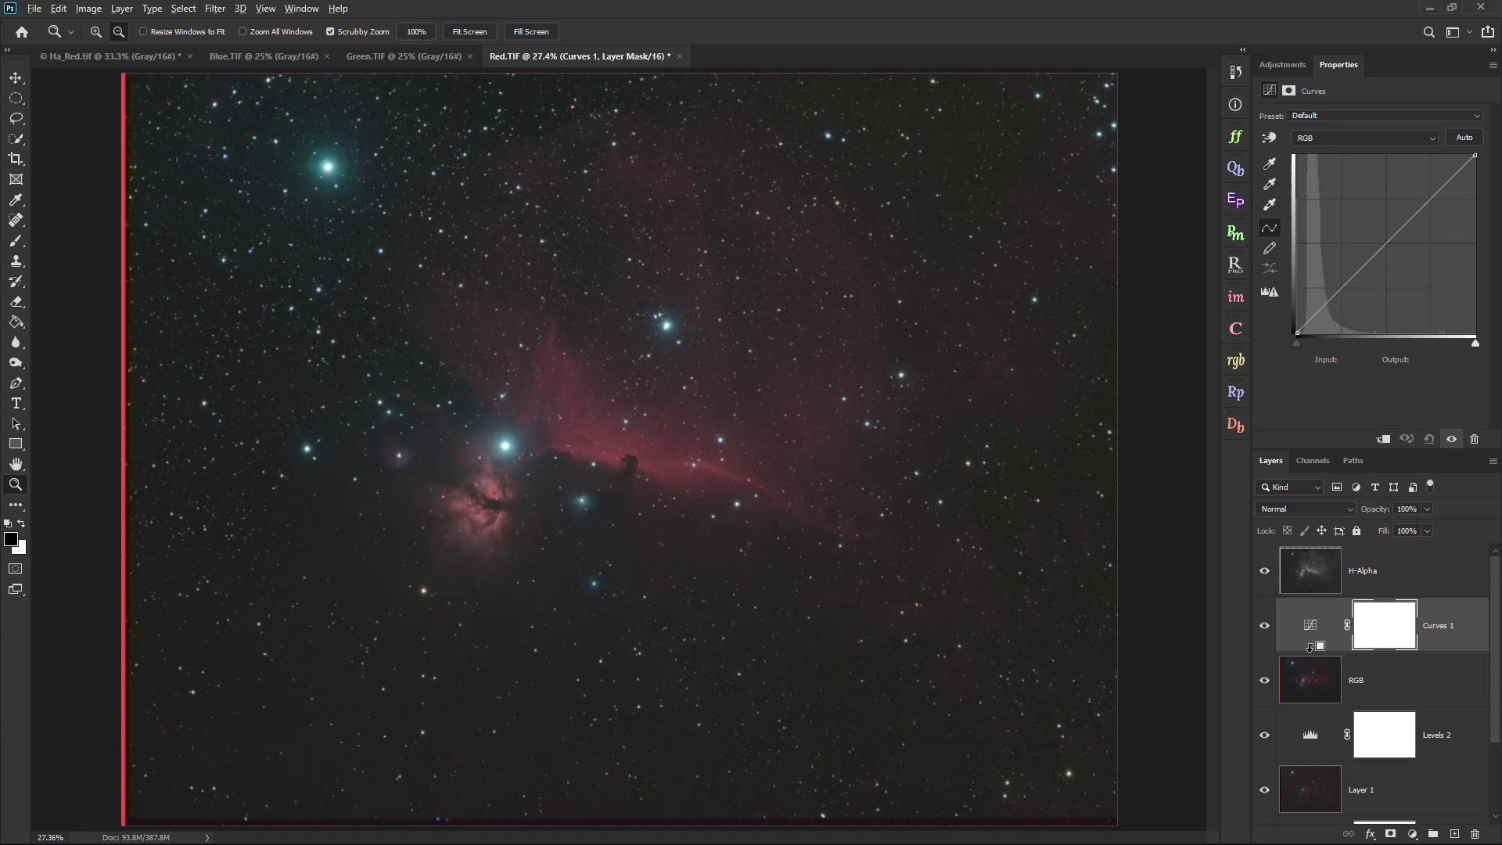
Clip the Curves adjustment to the RGB layer and raise its curve at input 35 to output 55.
{"action": "left_click", "coordinate": [1311, 648], "text": "alt"}
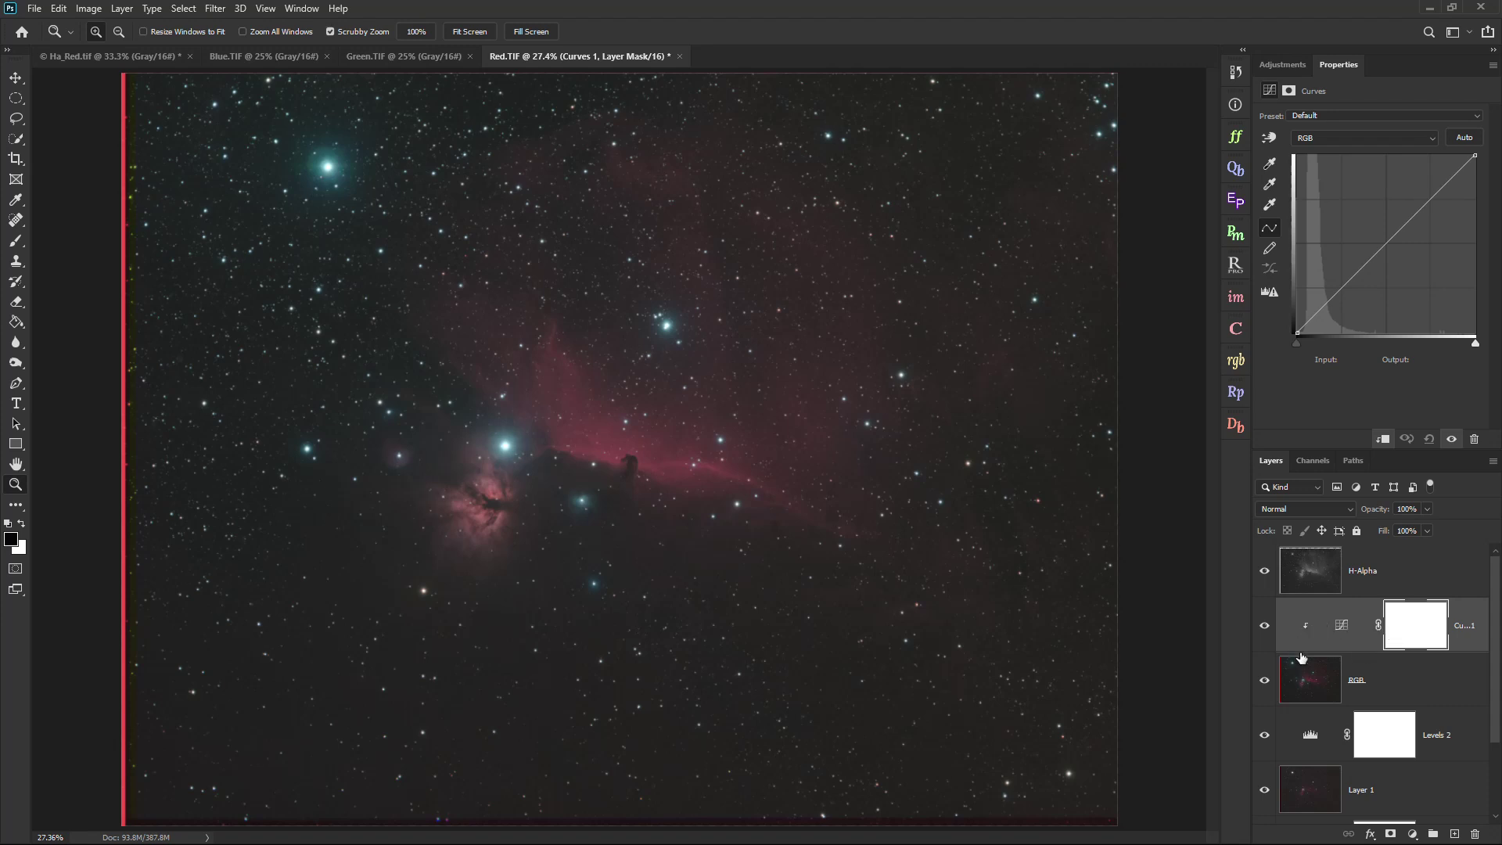
{"action": "left_click", "coordinate": [1355, 684]}
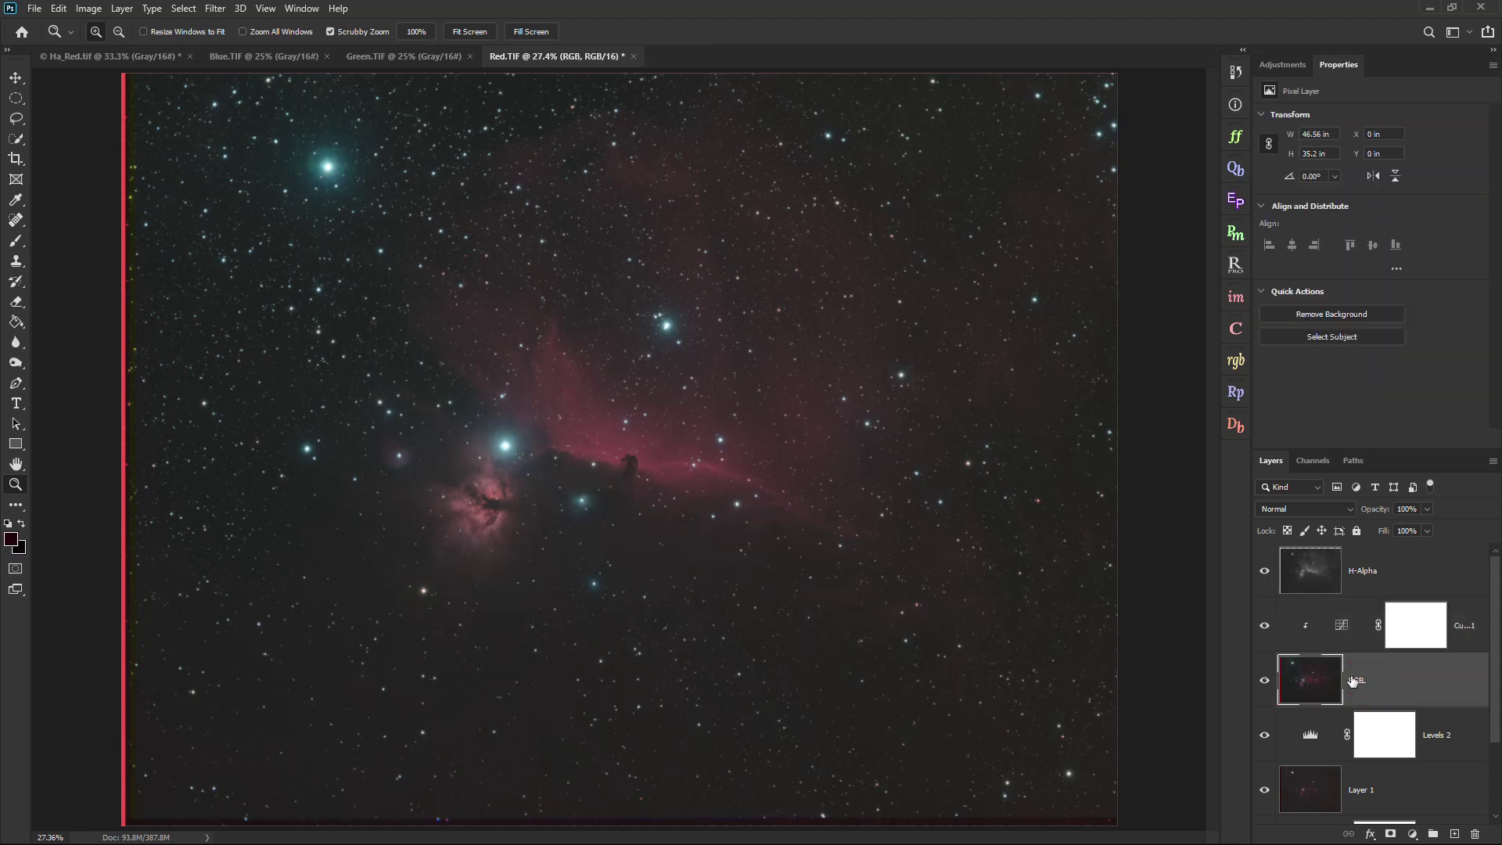
{"action": "left_click", "coordinate": [1343, 647]}
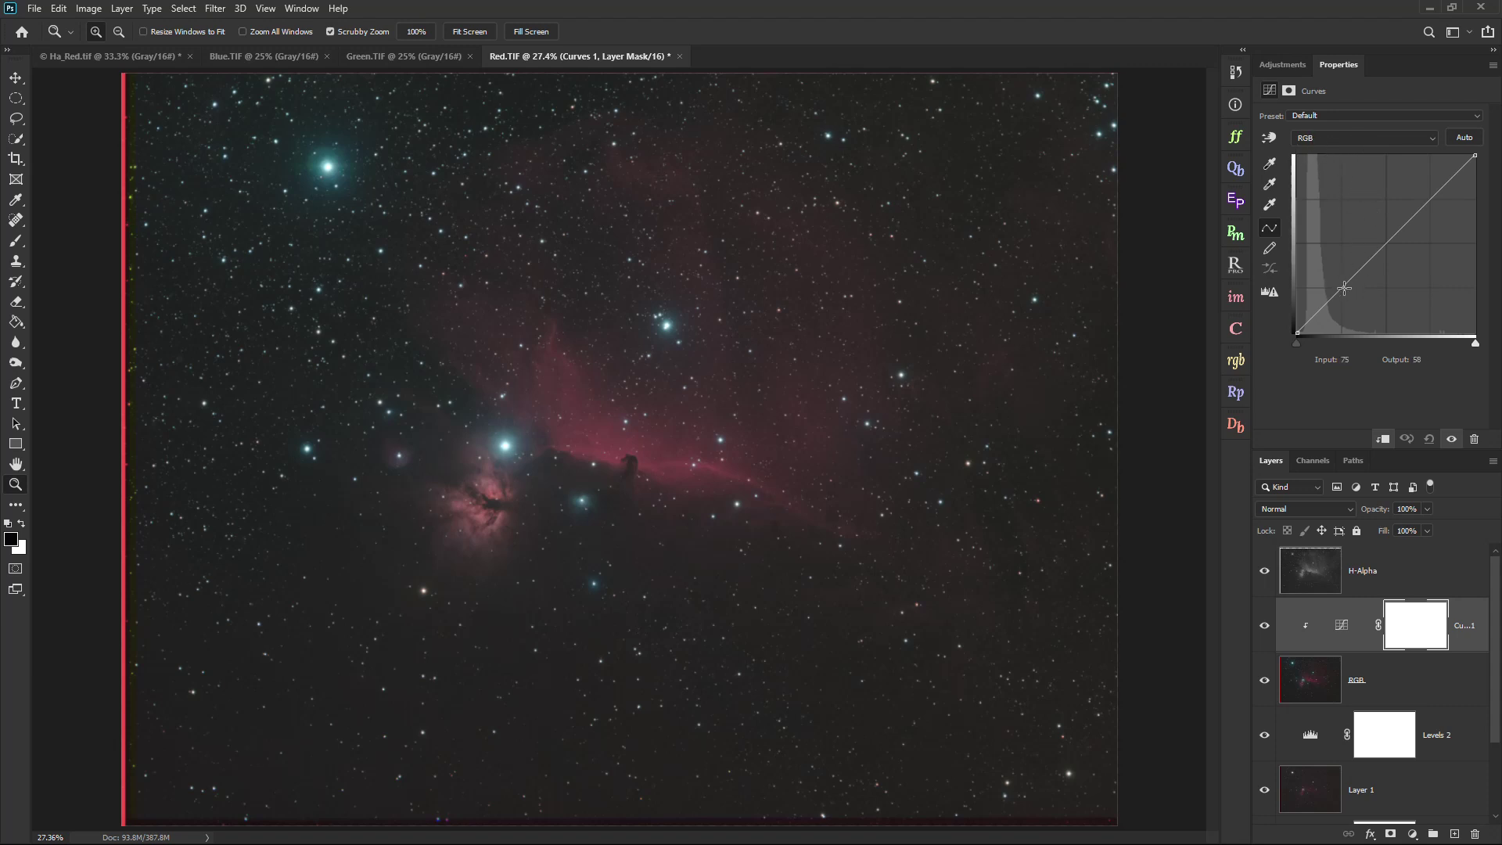
{"action": "mouse_move", "coordinate": [1329, 298]}
{"action": "left_mouse_down"}
{"action": "mouse_move", "coordinate": [1316, 291]}
{"action": "mouse_move", "coordinate": [1347, 307]}
{"action": "mouse_move", "coordinate": [1322, 294]}
{"action": "left_mouse_up"}
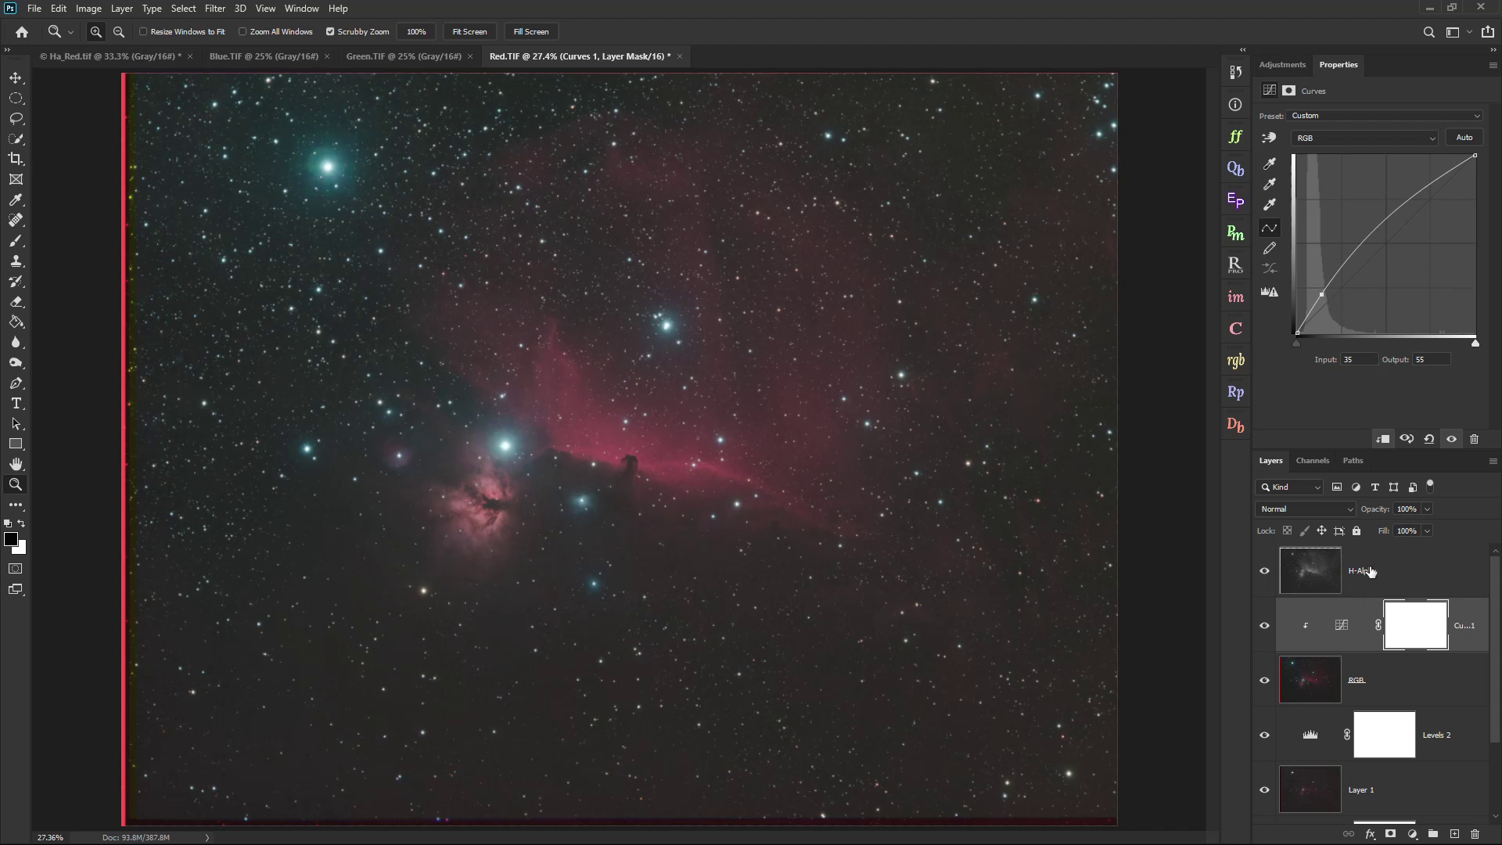
Add a Curves adjustment clipped to the H-Alpha layer and lower its curve at input 76 to output 40.
{"action": "left_click", "coordinate": [1404, 577]}
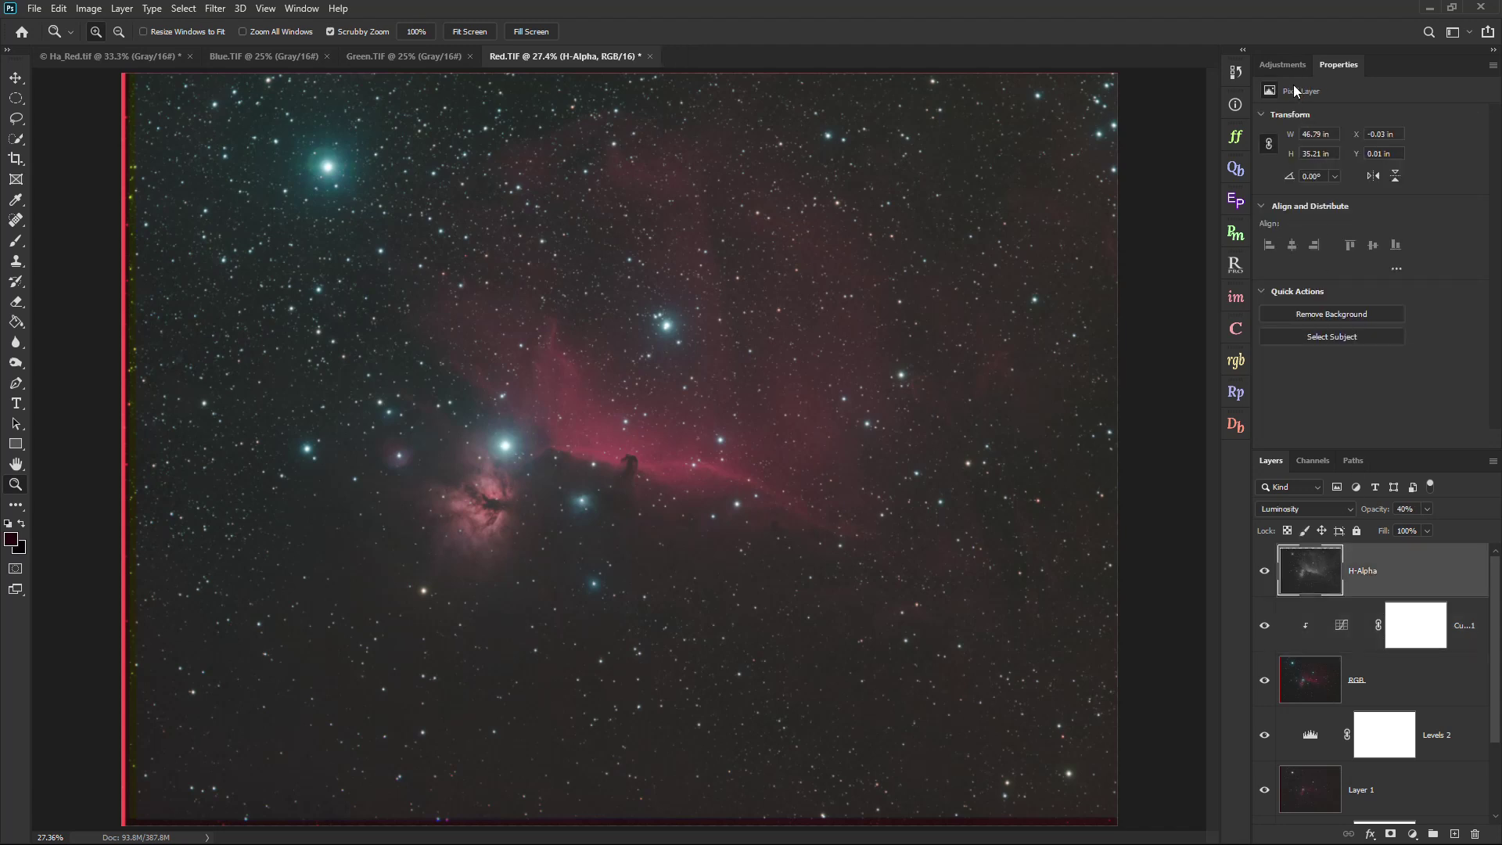
{"action": "left_click", "coordinate": [1283, 65]}
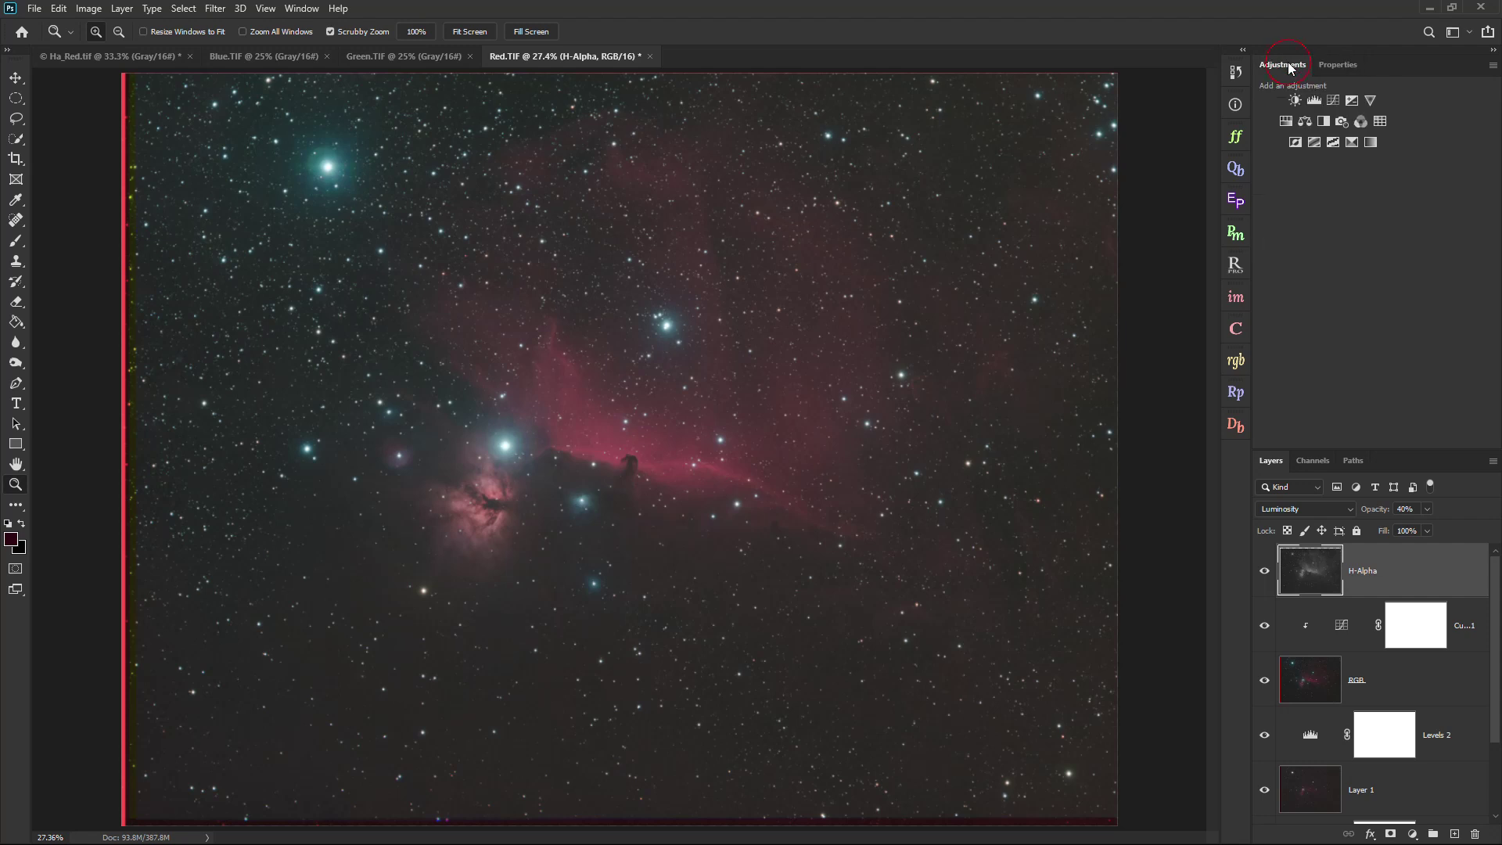
{"action": "left_click", "coordinate": [1330, 102]}
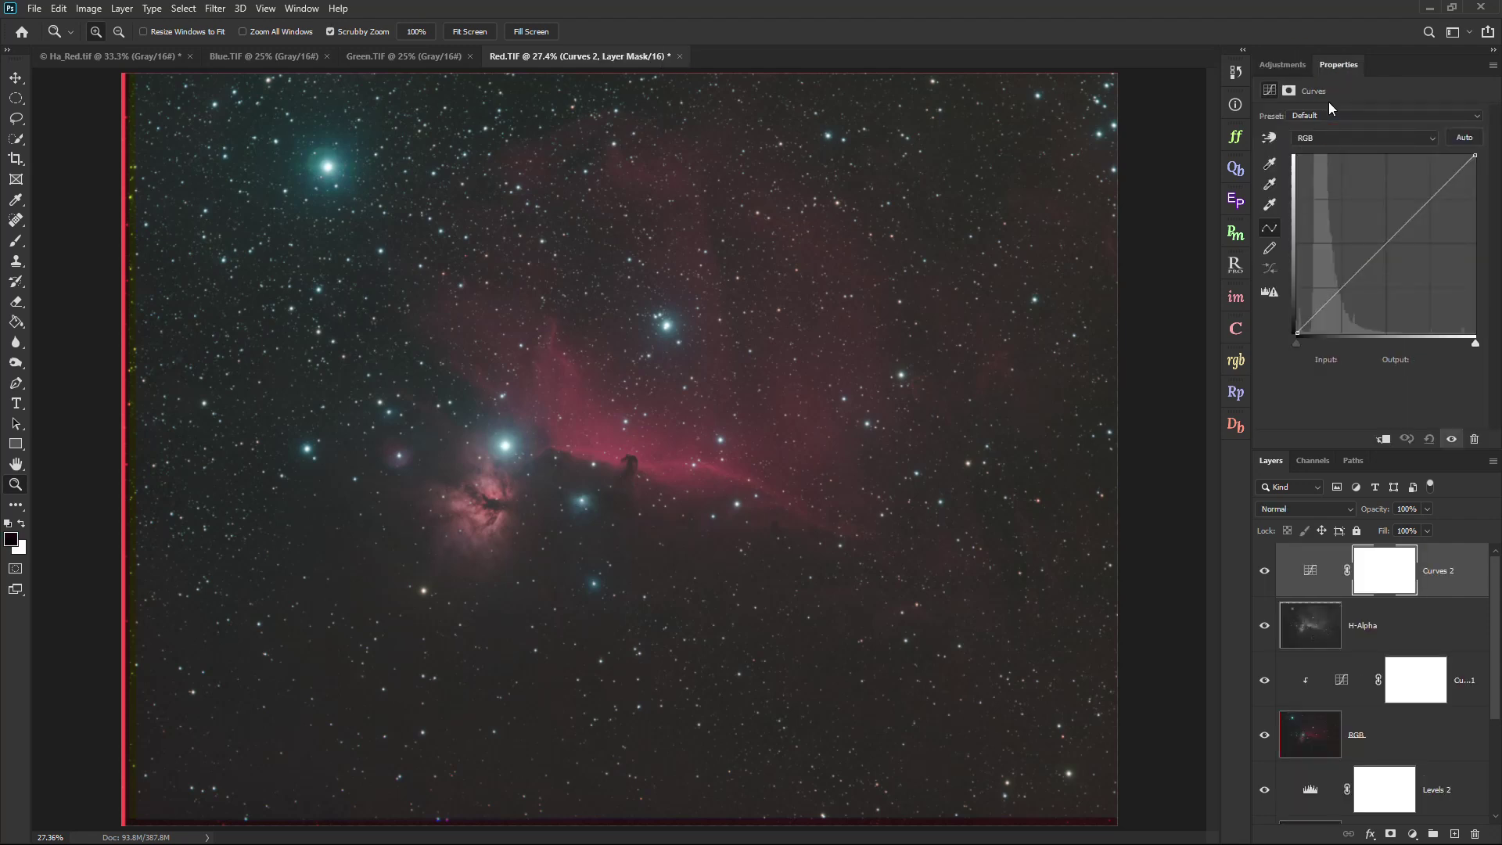
{"action": "left_click_drag", "start_coordinate": [1316, 568], "coordinate": [1312, 592]}
{"action": "left_click", "coordinate": [1313, 593], "text": "alt"}
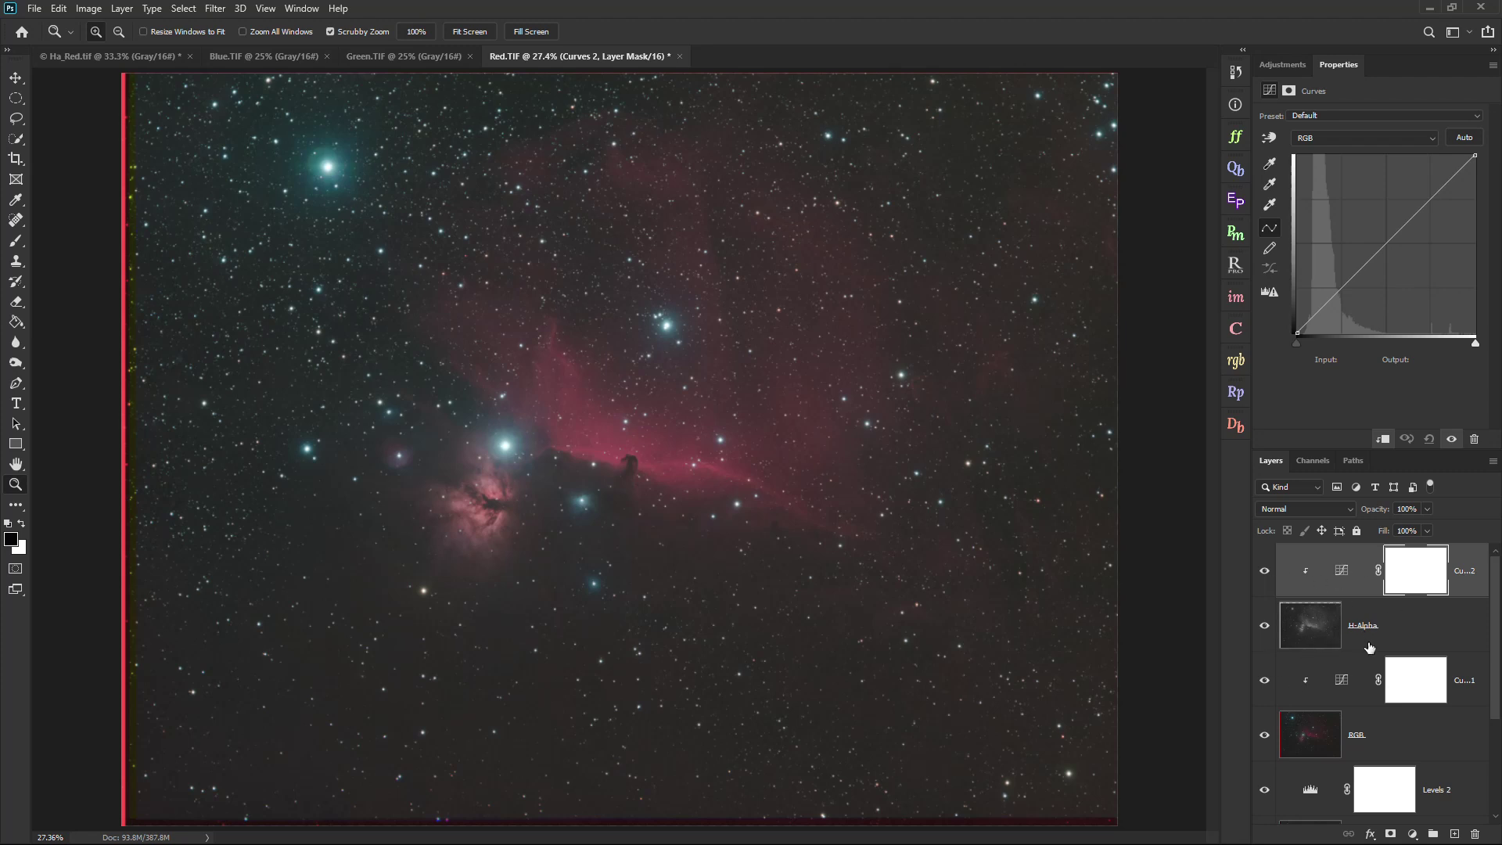
{"action": "left_click_drag", "start_coordinate": [1362, 269], "coordinate": [1350, 307]}
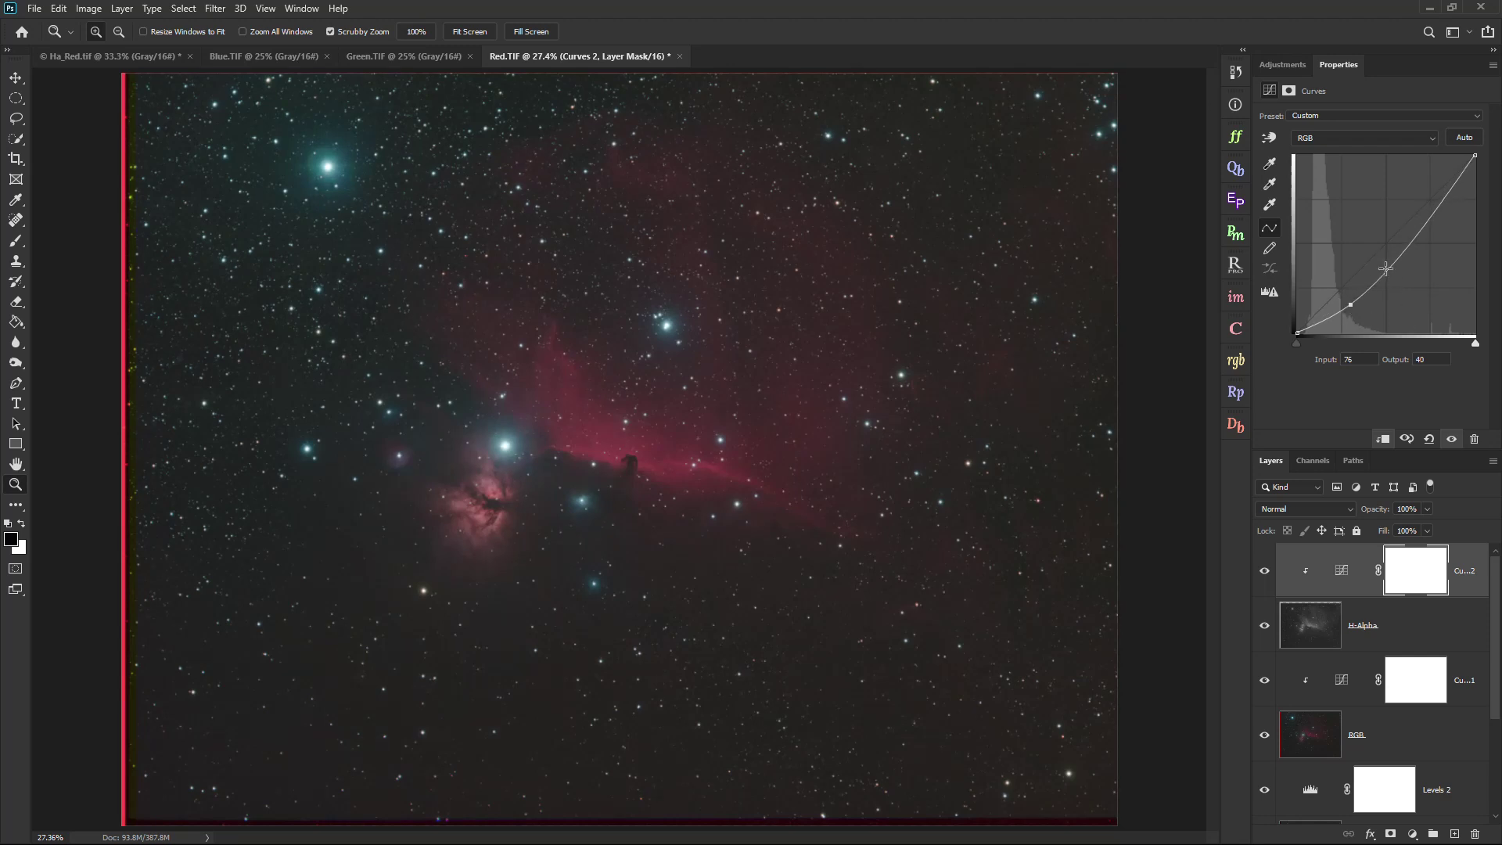
{"action": "left_click_drag", "start_coordinate": [832, 322], "coordinate": [772, 416]}
Add an unclipped Curves adjustment at the top of the stack, resetting a trial curve and enabling on-image adjustment.
{"action": "left_click", "coordinate": [1286, 60]}
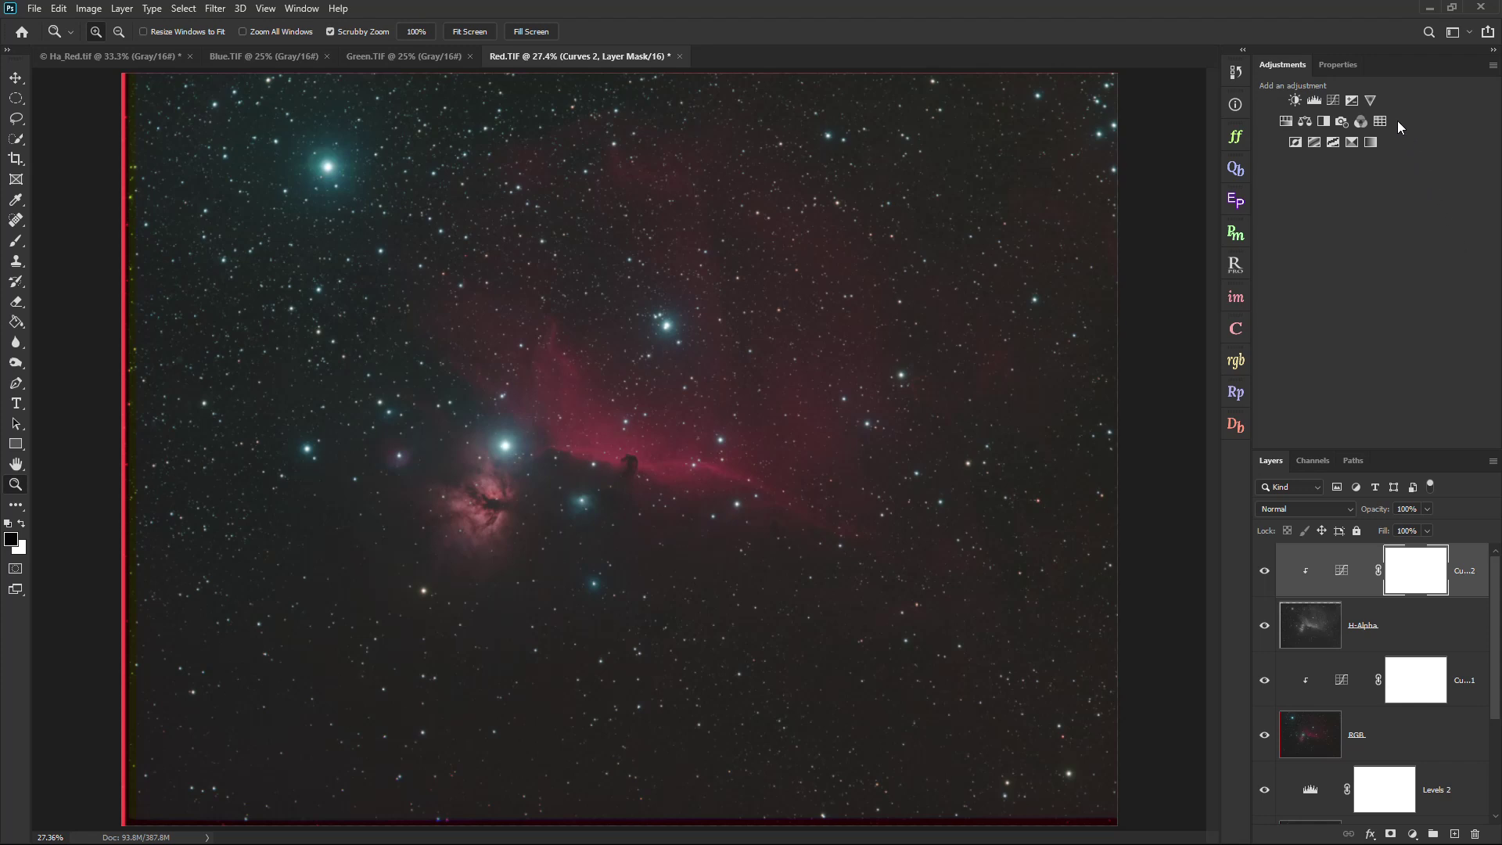
{"action": "left_click", "coordinate": [1332, 99]}
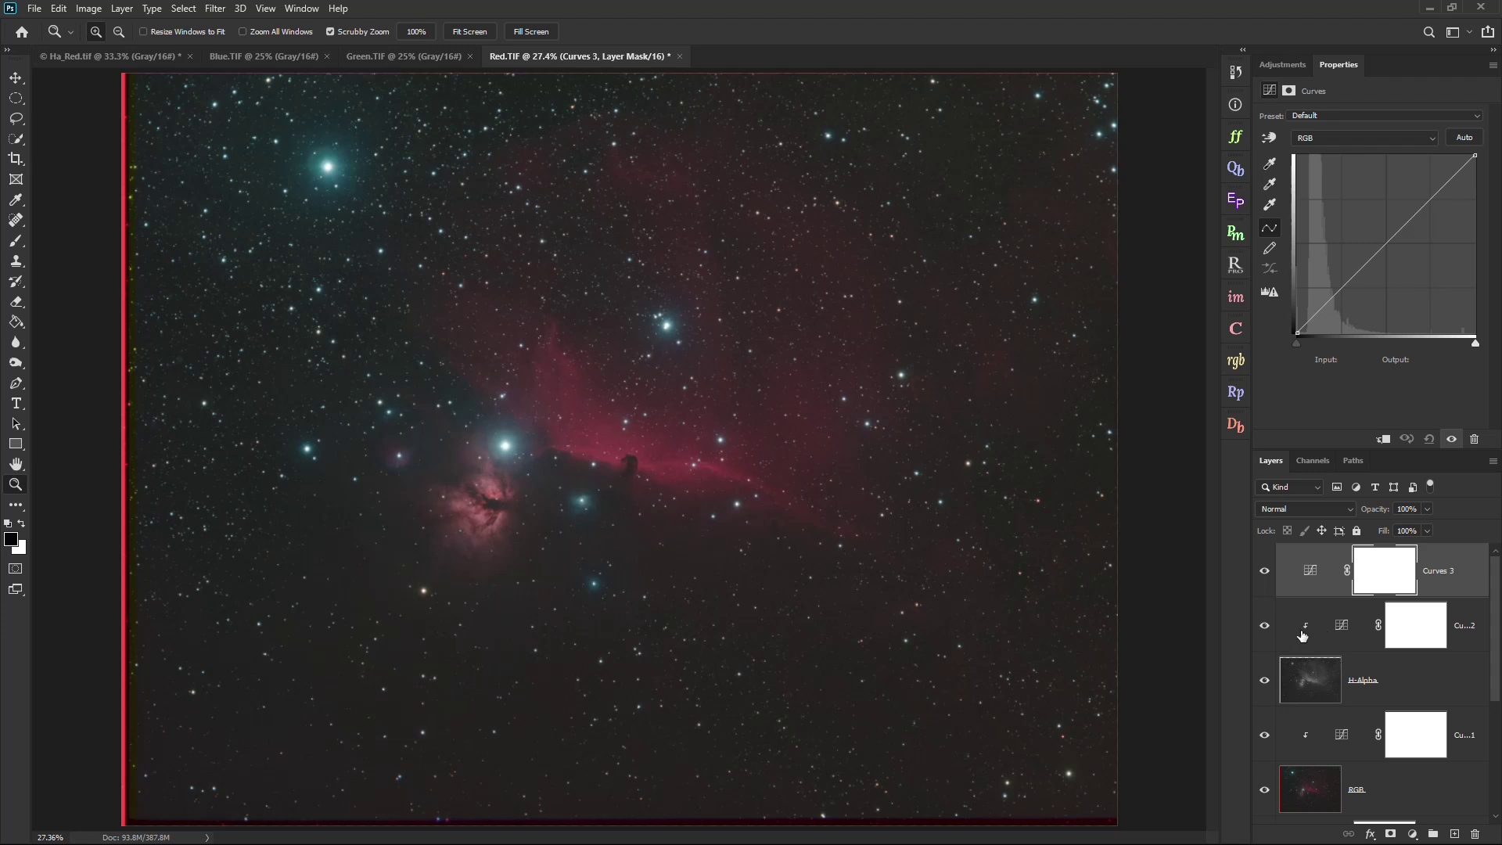
{"action": "left_click_drag", "start_coordinate": [1387, 283], "coordinate": [1366, 263]}
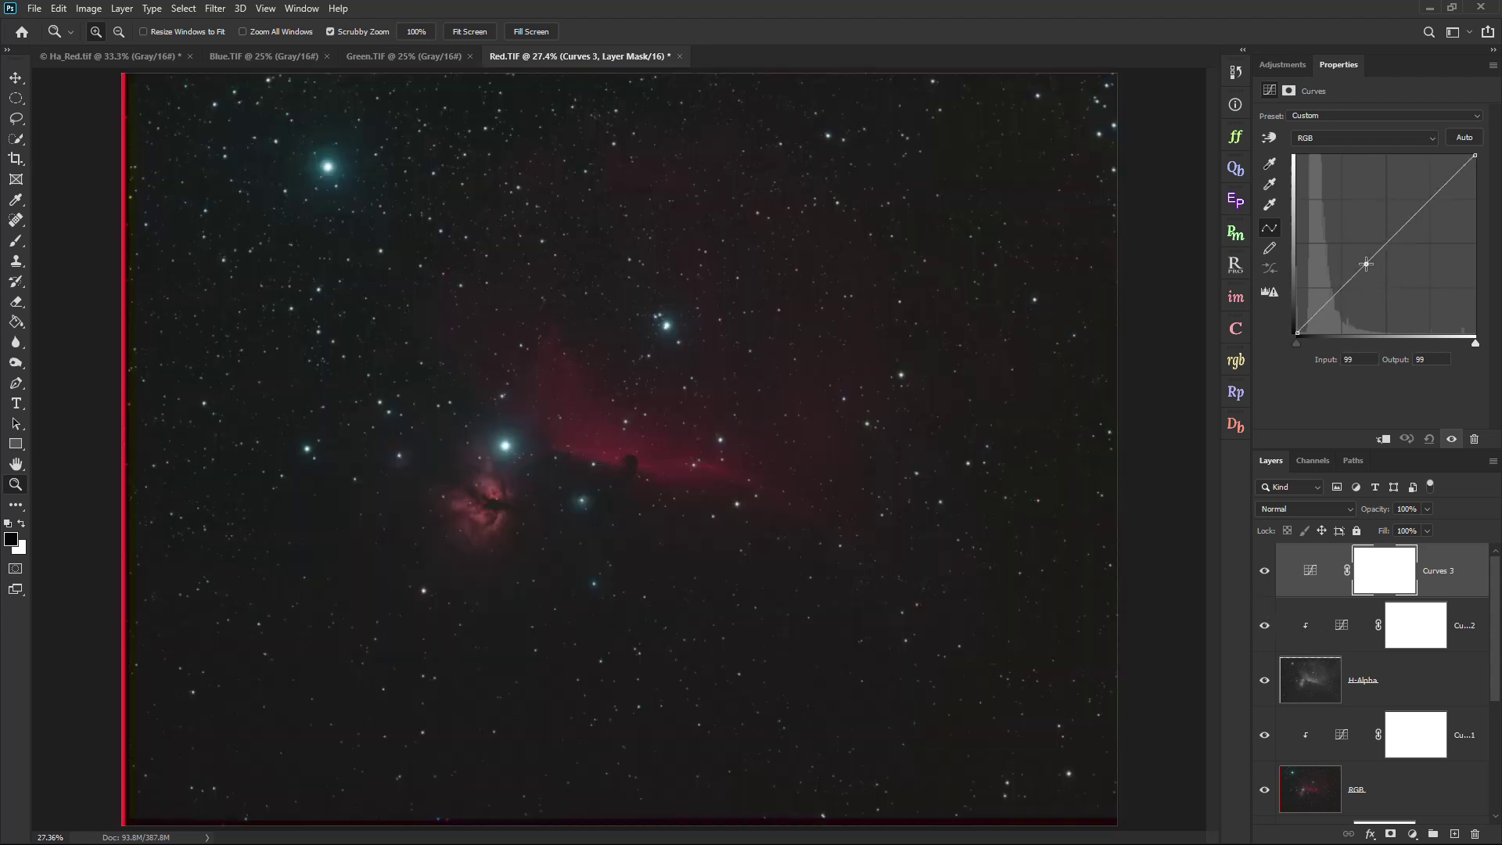
{"action": "left_click", "coordinate": [1269, 137]}
{"action": "left_click", "coordinate": [1428, 440]}
Brighten the red nebula beside the Horsehead and darken the Horsehead itself to about input 33, output 20 on the curve.
{"action": "scroll", "coordinate": [541, 488], "scroll_direction": "up", "scroll_amount": 5}
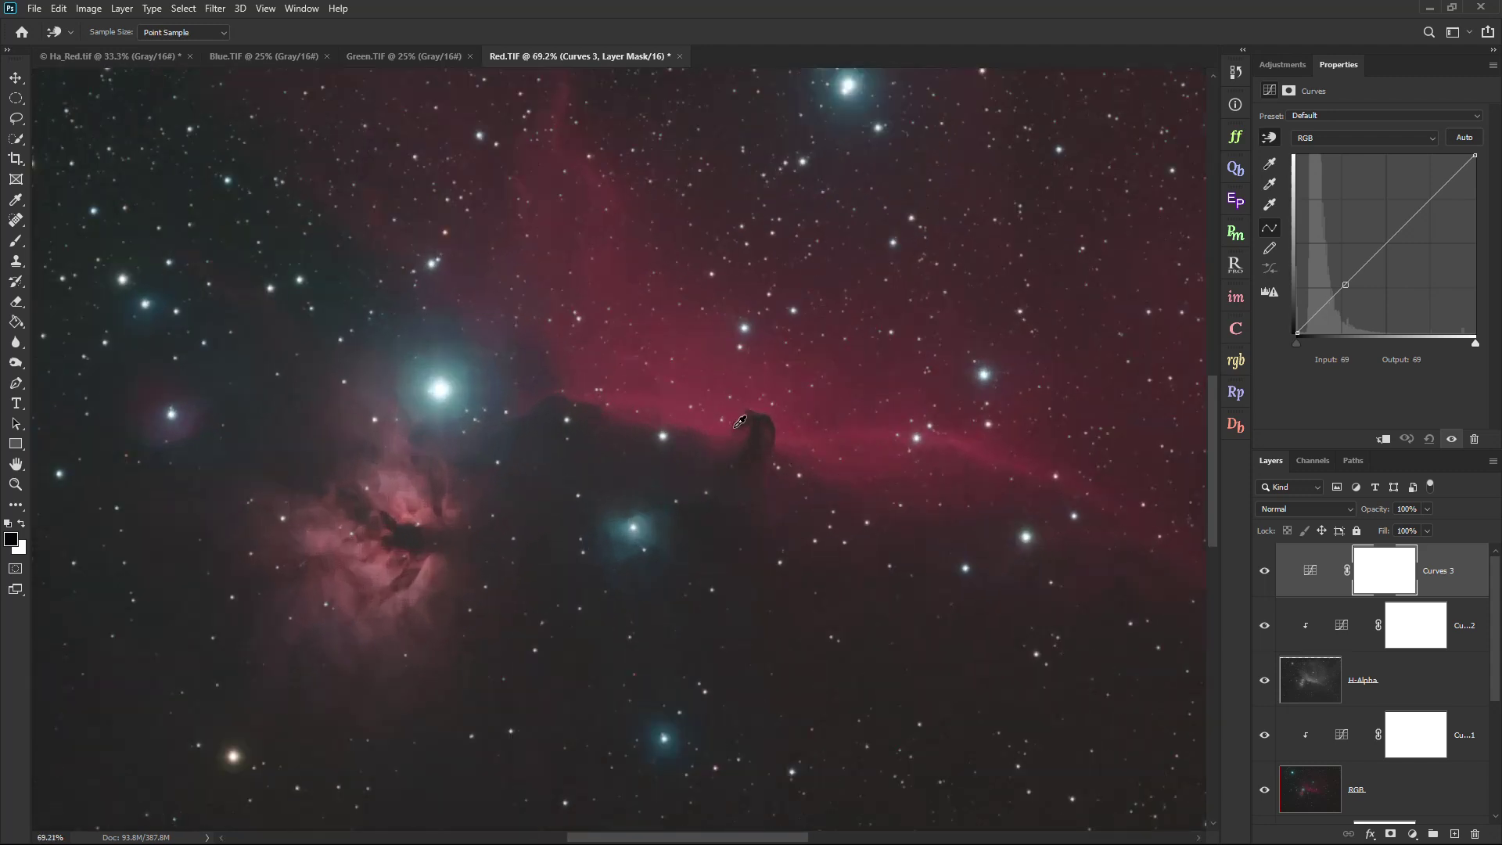
{"action": "scroll", "coordinate": [740, 423], "scroll_direction": "up", "scroll_amount": 5}
{"action": "scroll", "coordinate": [674, 430], "scroll_direction": "down", "scroll_amount": 1}
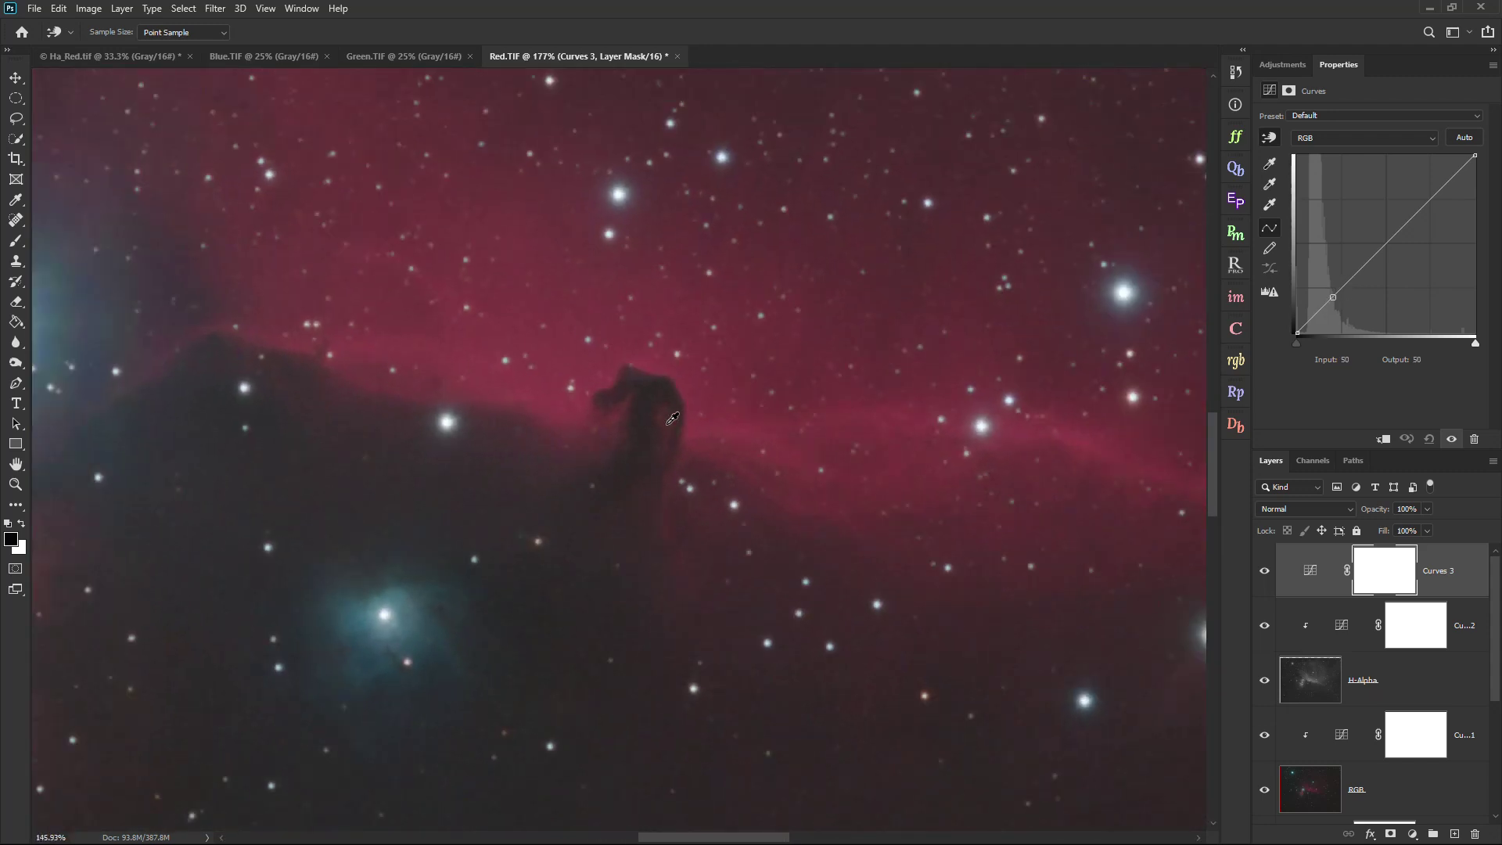
{"action": "scroll", "coordinate": [861, 434], "scroll_direction": "up", "scroll_amount": 3}
{"action": "left_click_drag", "start_coordinate": [1060, 438], "coordinate": [1062, 428]}
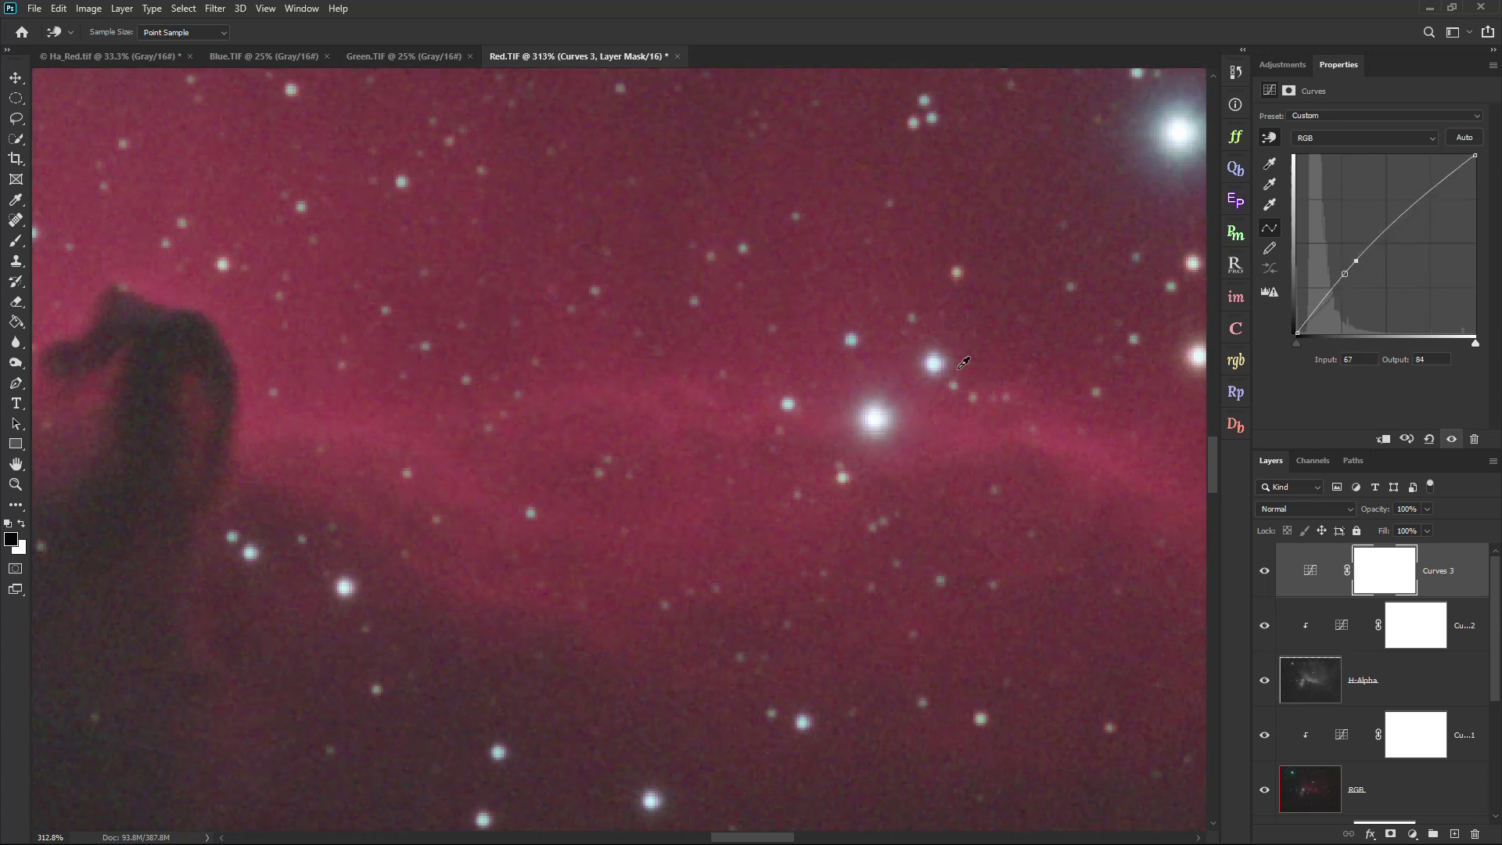
{"action": "scroll", "coordinate": [510, 377], "scroll_direction": "down", "scroll_amount": 1}
{"action": "scroll", "coordinate": [509, 377], "scroll_direction": "up", "scroll_amount": 3}
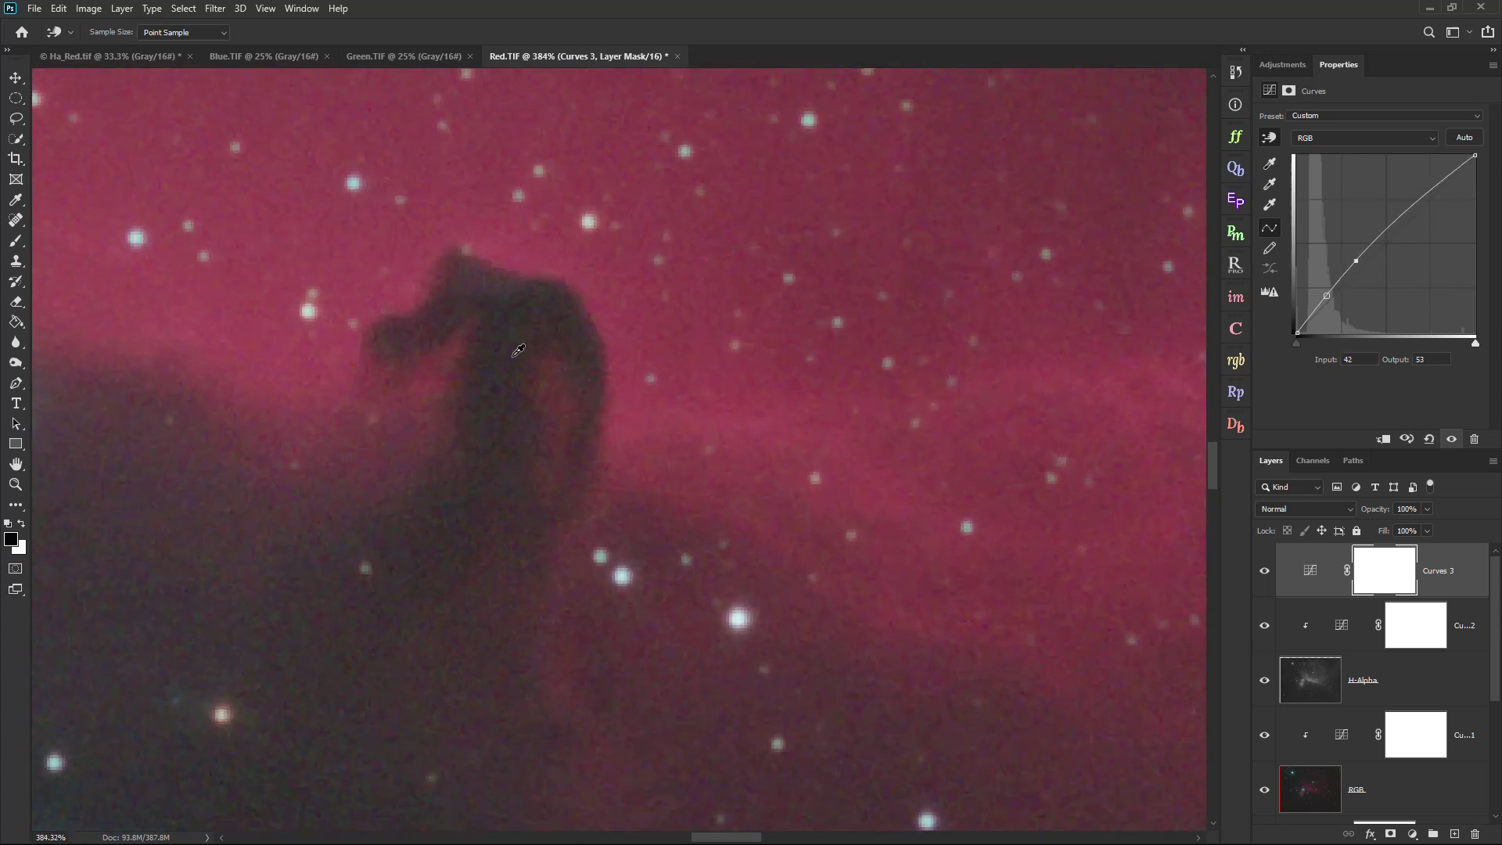
{"action": "left_click_drag", "start_coordinate": [516, 345], "coordinate": [520, 362]}
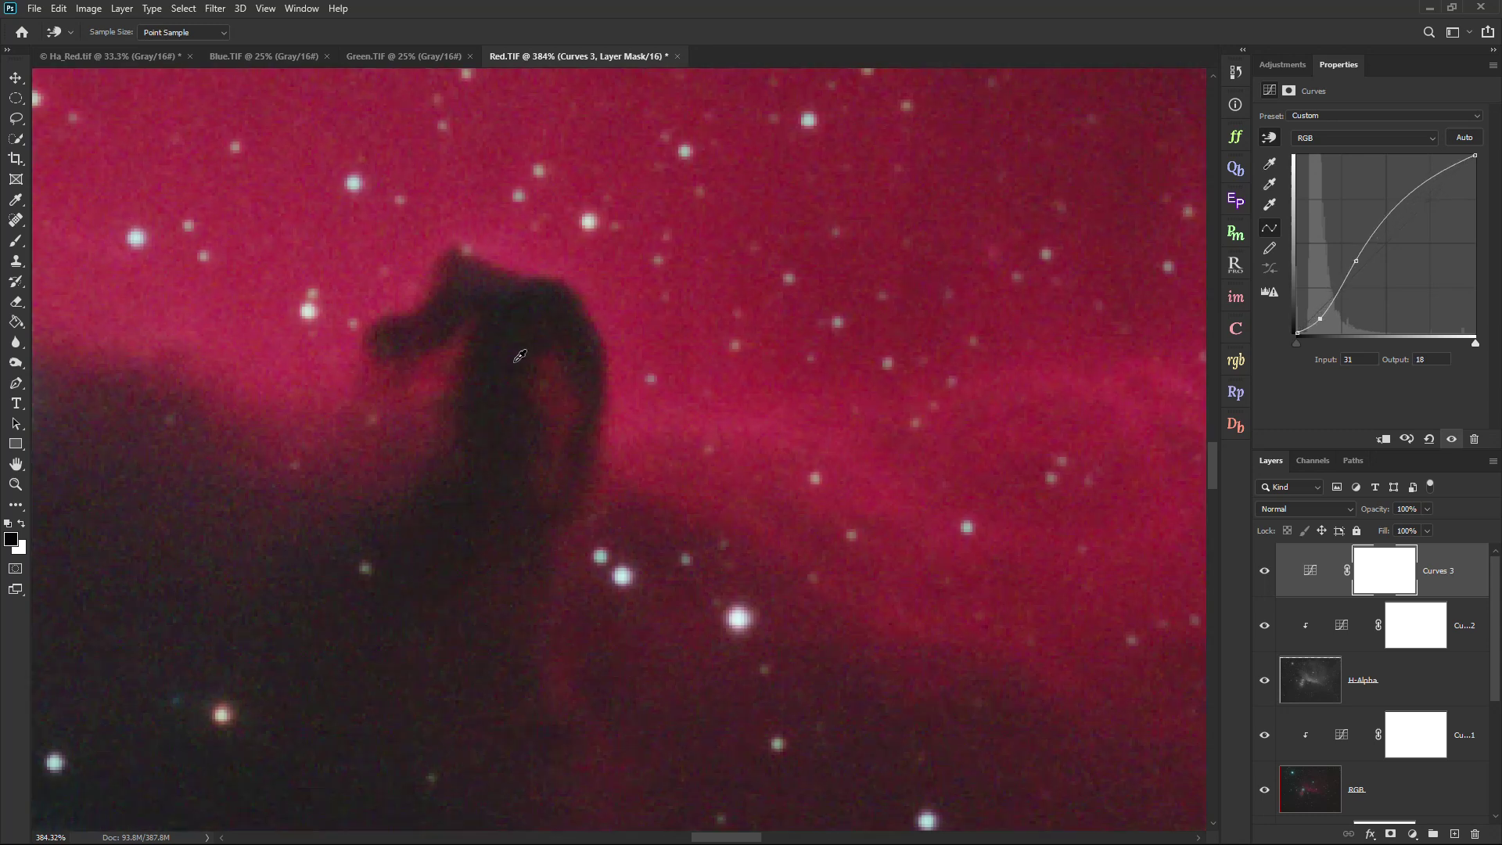
Compare the whole image with and without the topmost Curves adjustment.
{"action": "left_click", "coordinate": [15, 484]}
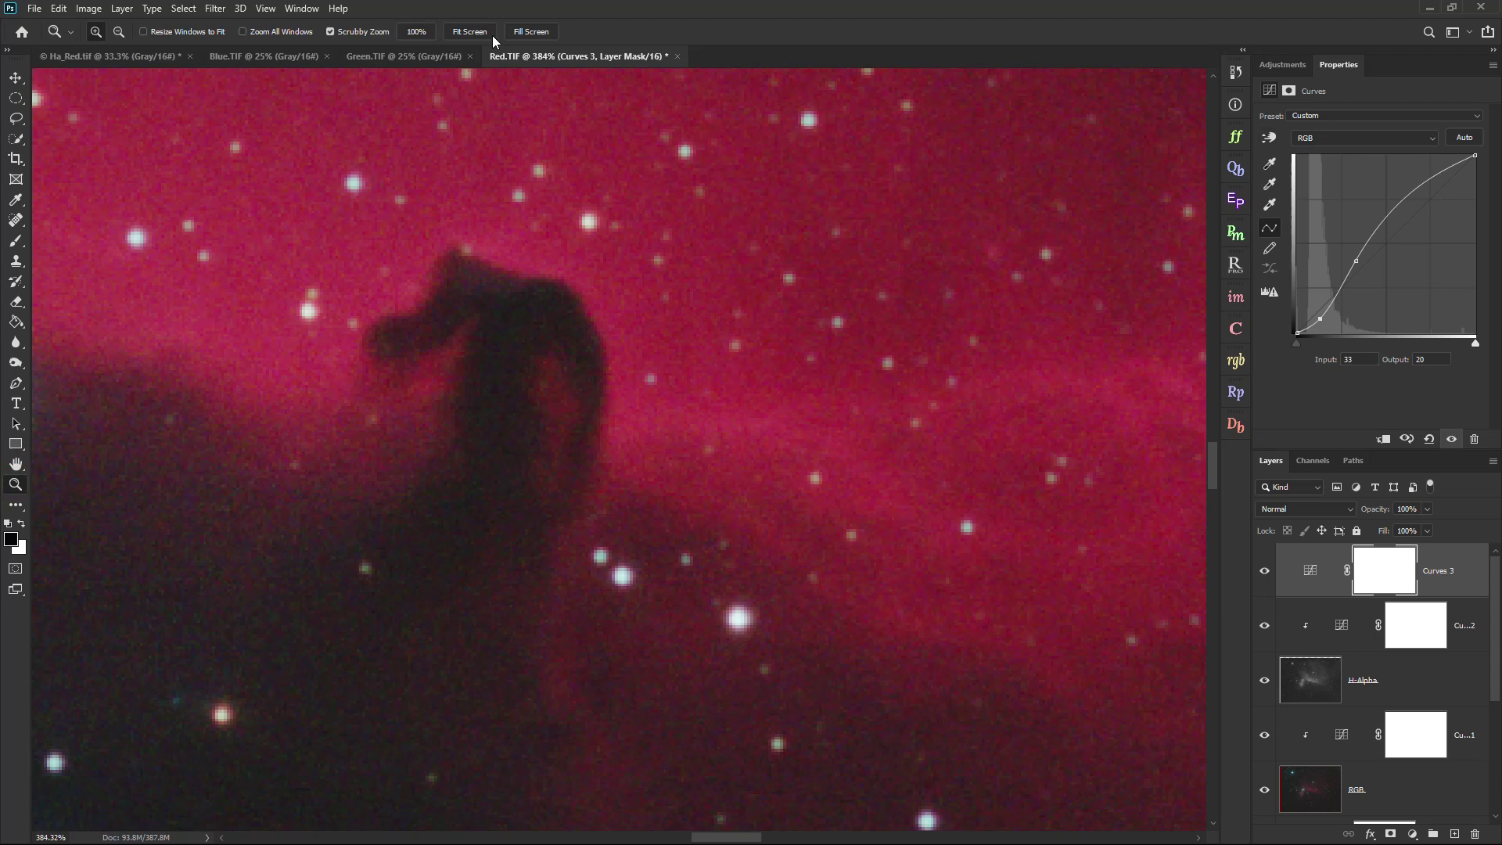
{"action": "left_click", "coordinate": [469, 31]}
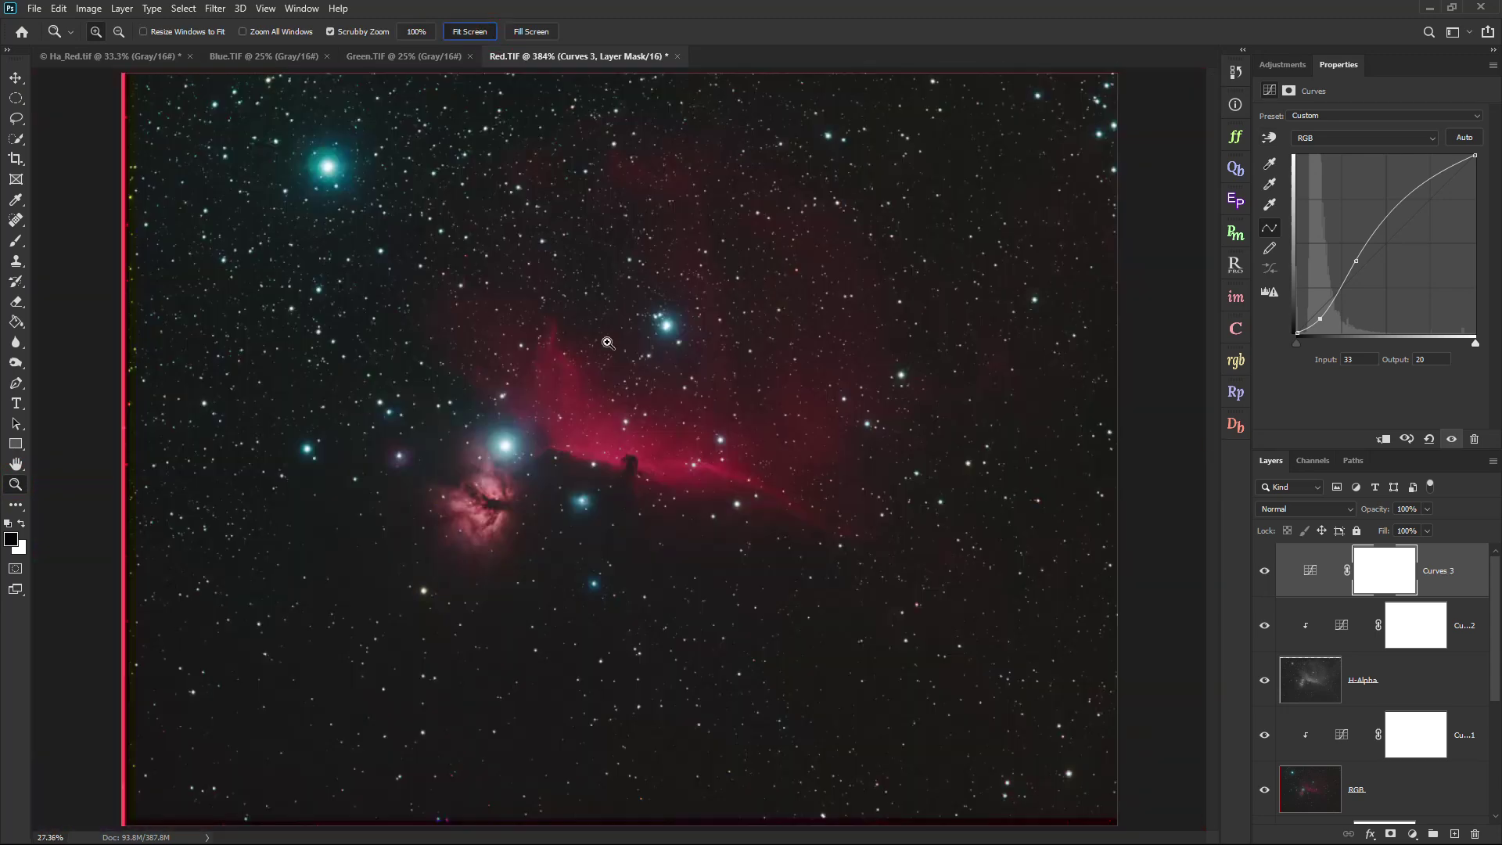
{"action": "left_click", "coordinate": [1262, 570]}
{"action": "left_click", "coordinate": [1262, 570]}
{"action": "left_click", "coordinate": [1263, 570]}
{"action": "left_click", "coordinate": [1262, 570]}
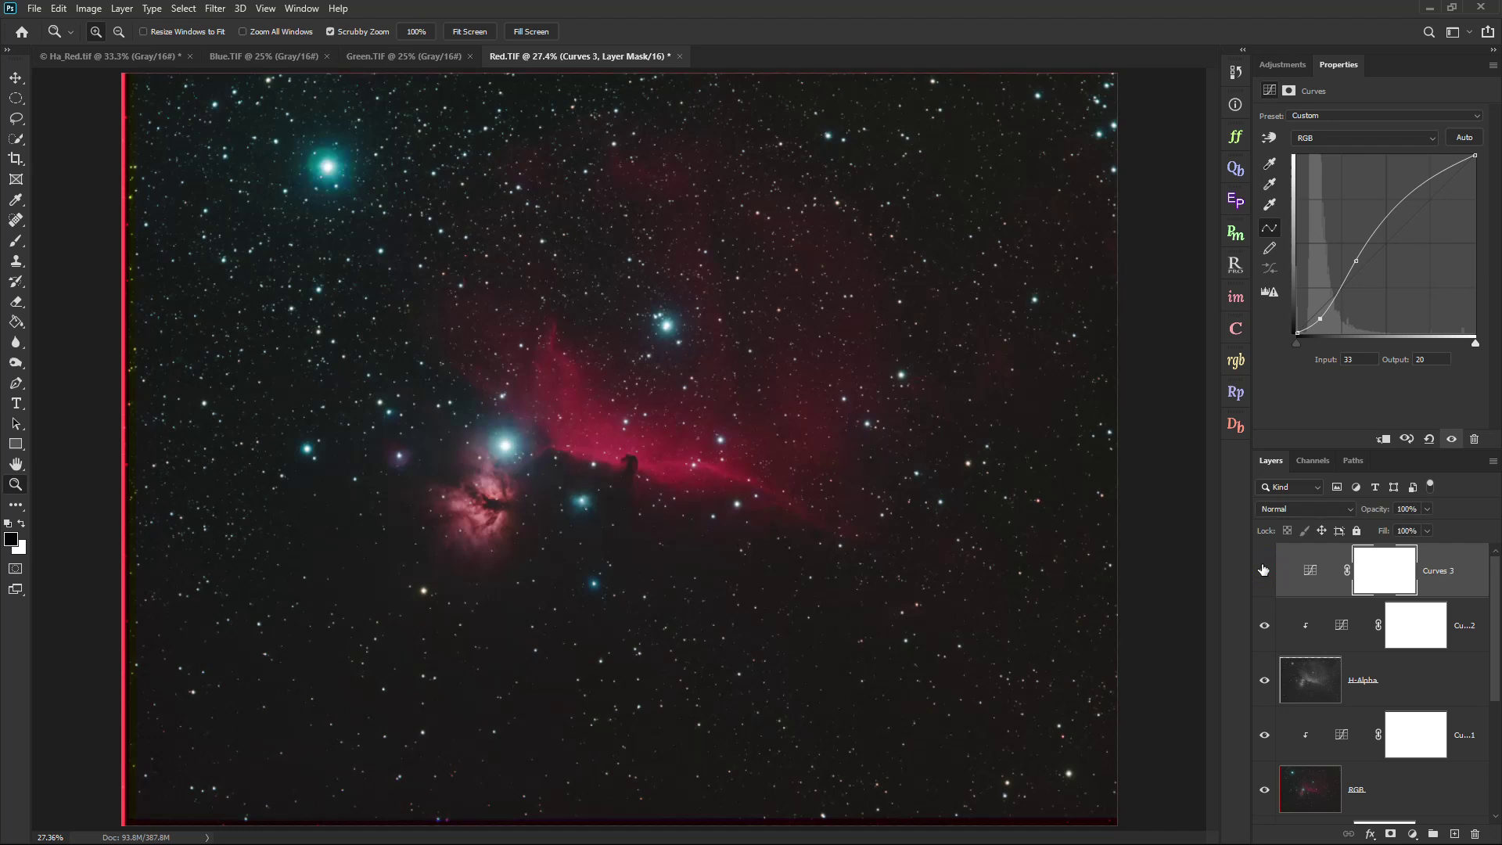
Add a Levels adjustment on top with the black point at 6 and midtones at 1.25.
{"action": "left_click", "coordinate": [1282, 64]}
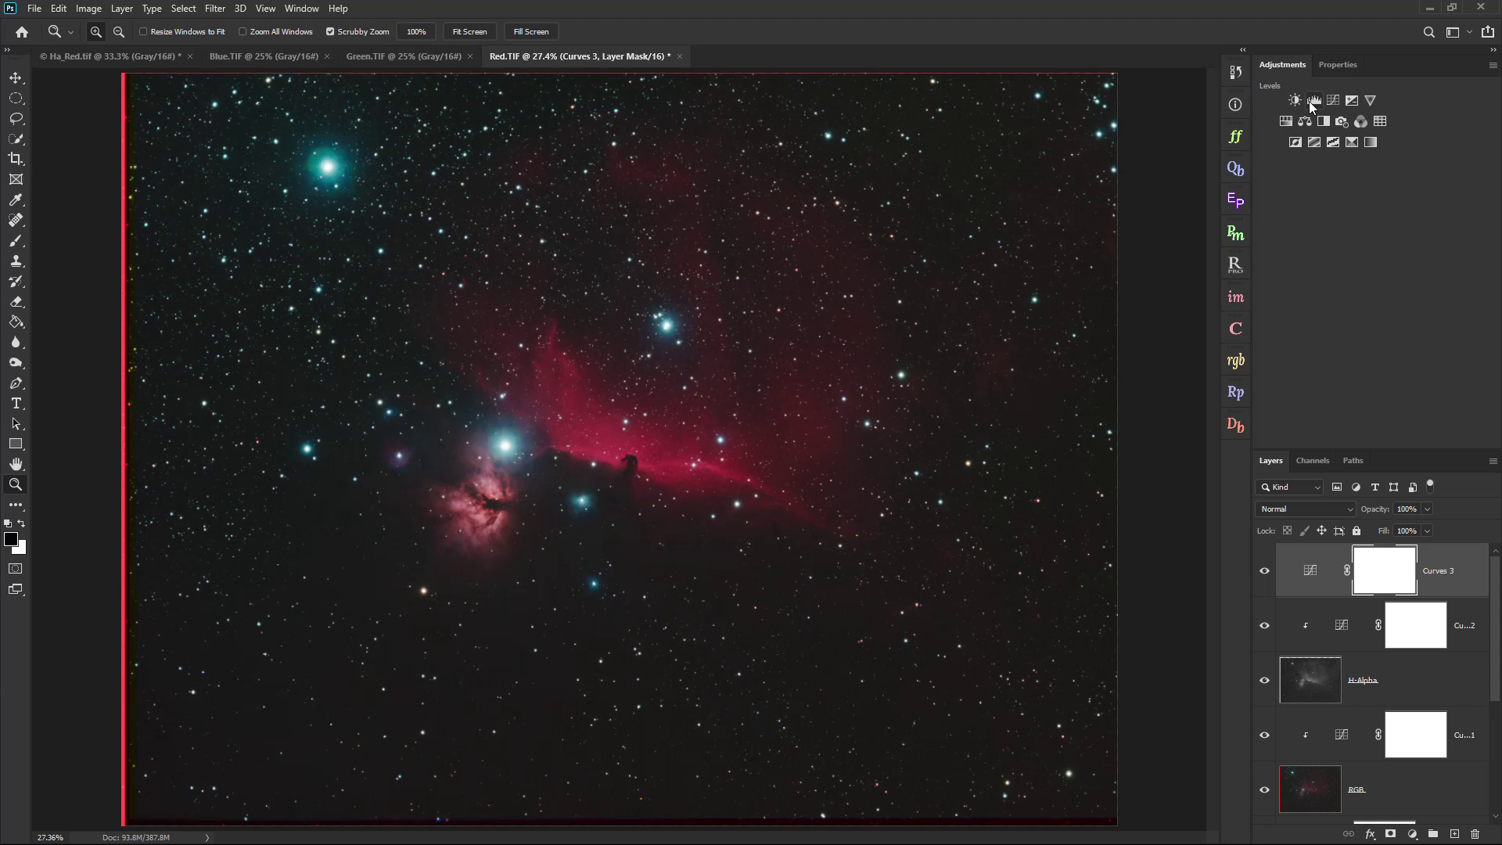
{"action": "left_click", "coordinate": [1313, 100]}
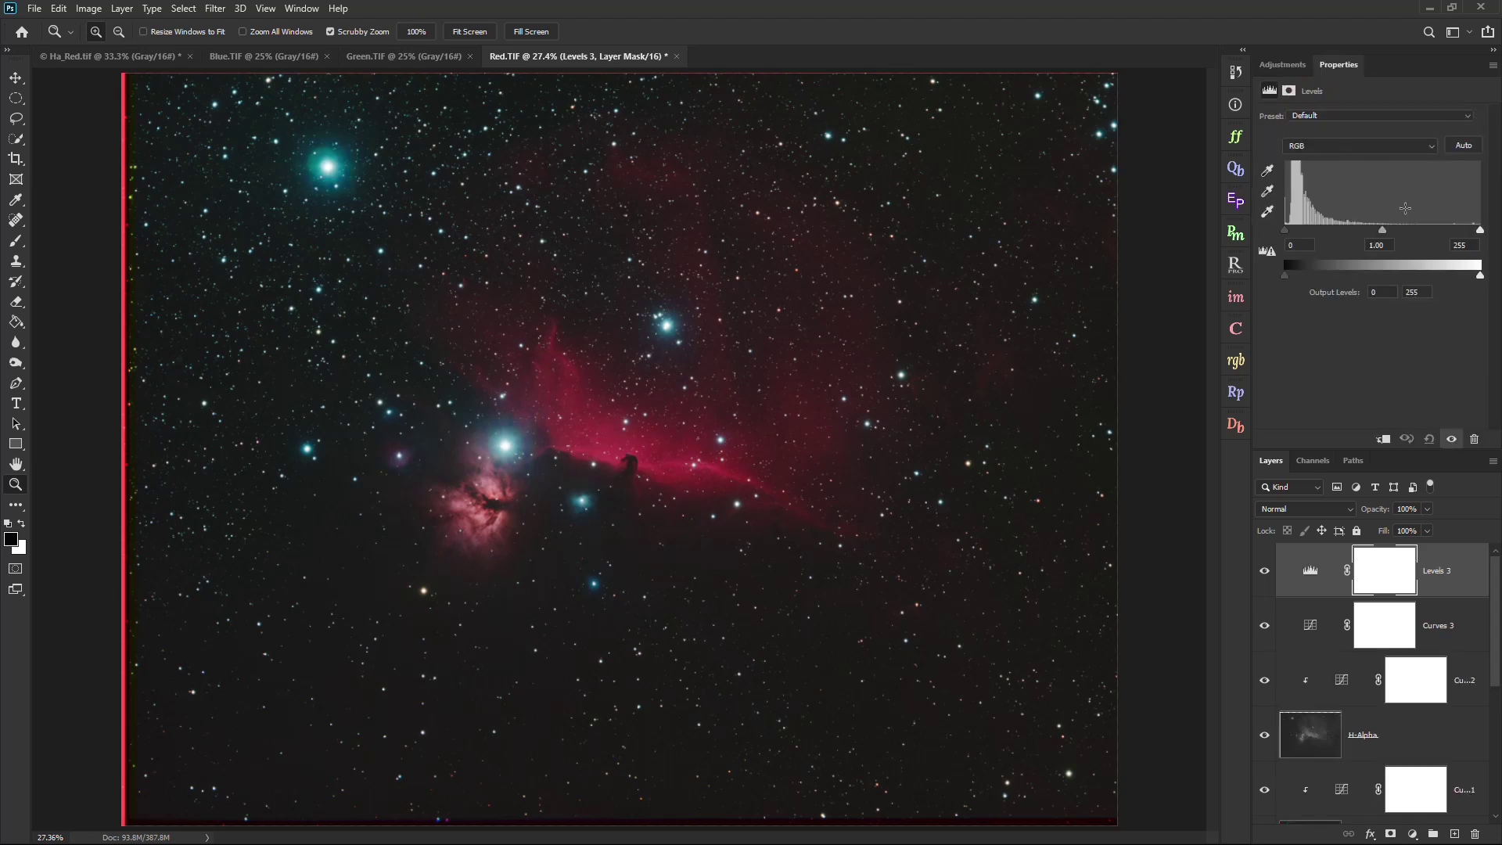
{"action": "left_click_drag", "start_coordinate": [1383, 230], "coordinate": [1366, 230]}
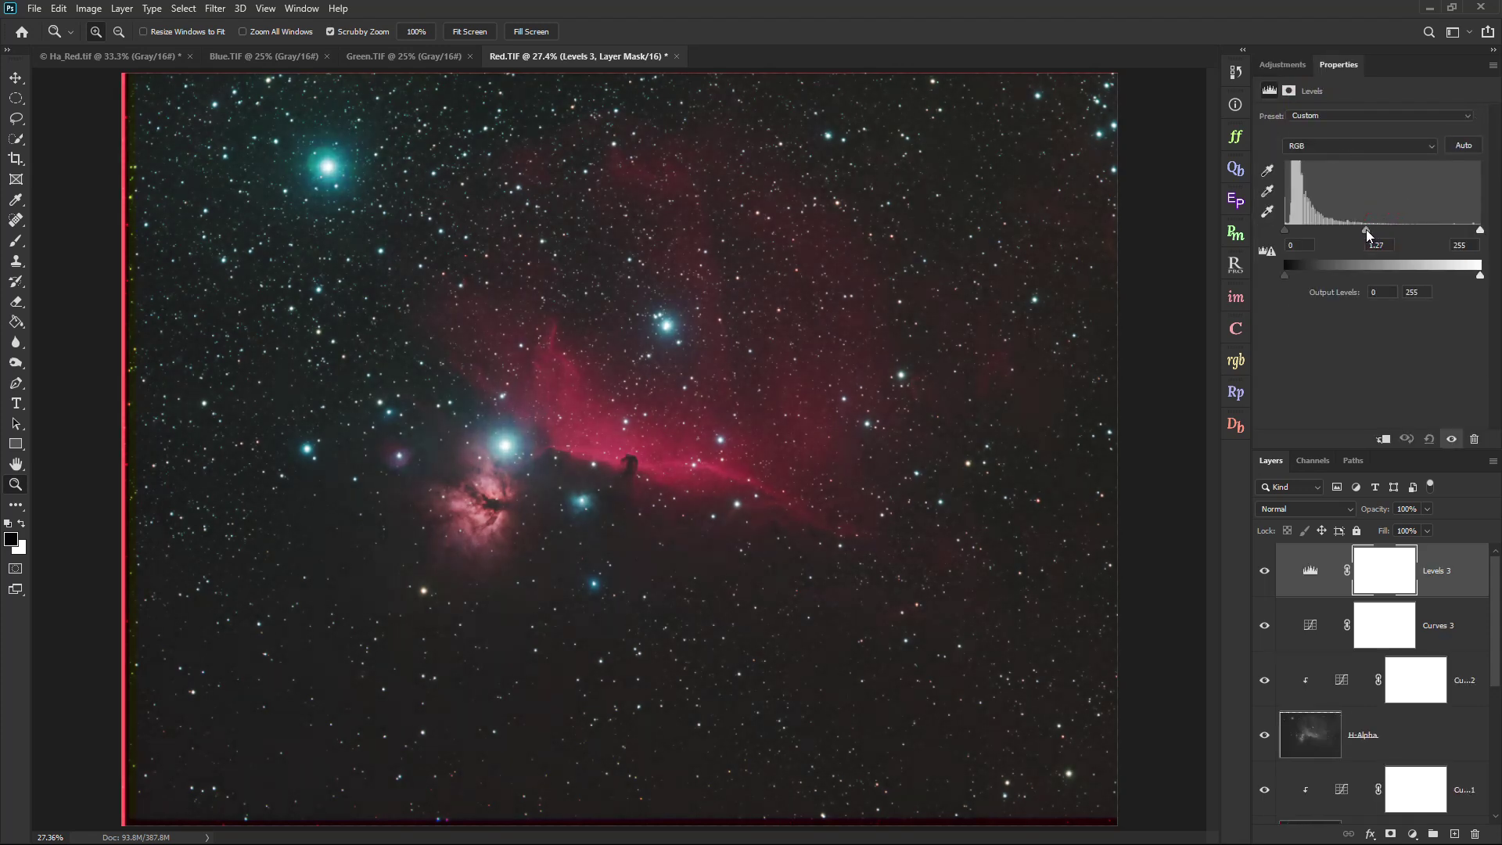
{"action": "left_click_drag", "start_coordinate": [1283, 232], "coordinate": [1289, 233]}
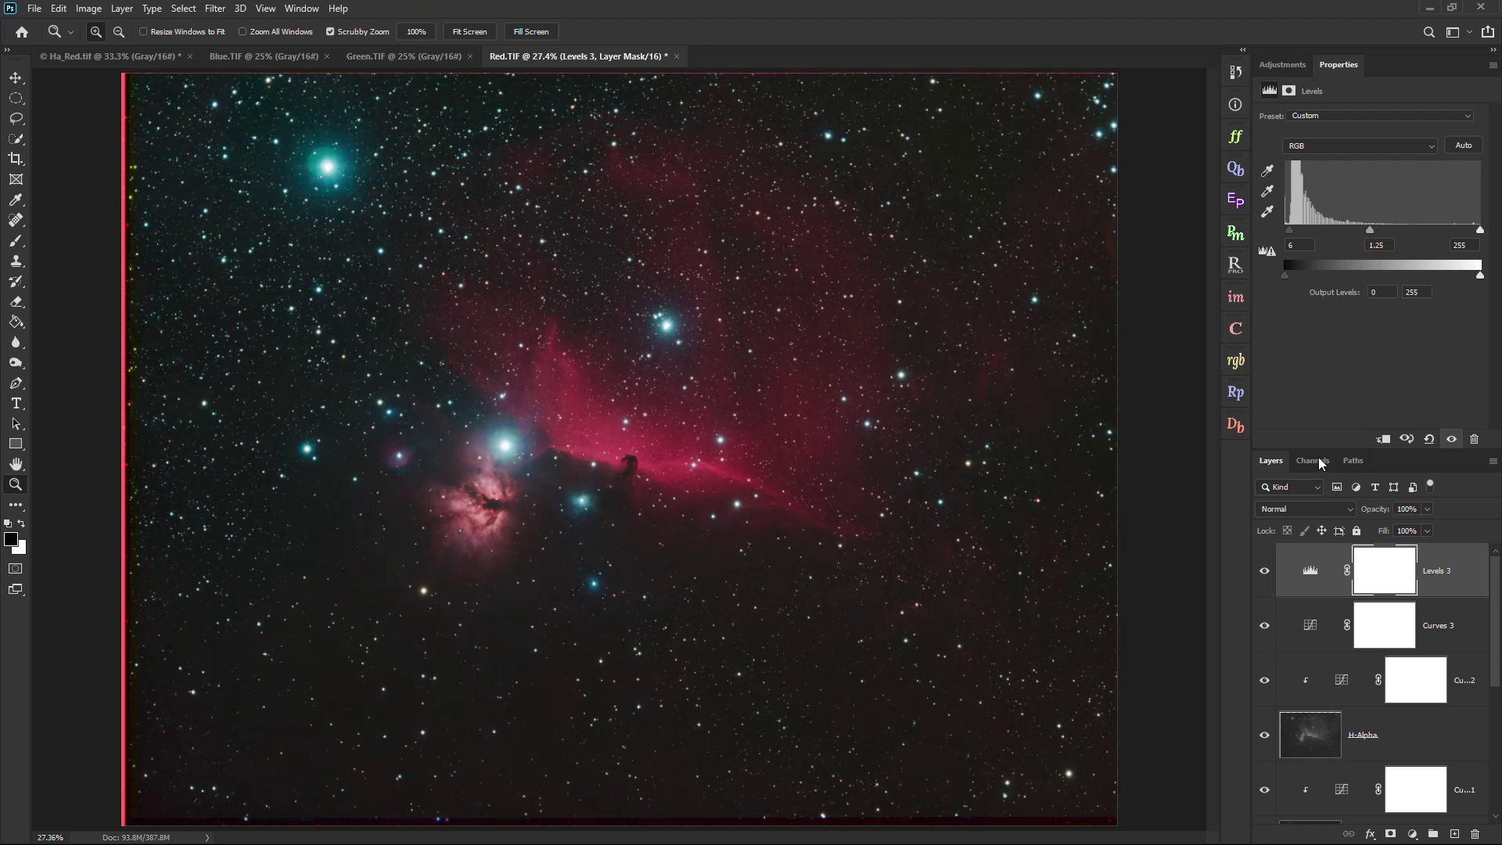
Compare the image with and without the Levels adjustment, and lower that layer's opacity to 80%.
{"action": "left_click", "coordinate": [1266, 570]}
{"action": "left_click", "coordinate": [1266, 570]}
{"action": "left_click", "coordinate": [1427, 508]}
{"action": "left_click_drag", "start_coordinate": [1416, 532], "coordinate": [1405, 532]}
Add a Curves adjustment above the Levels layer and sample its black point from a dark patch of starless sky.
{"action": "left_click", "coordinate": [1287, 64]}
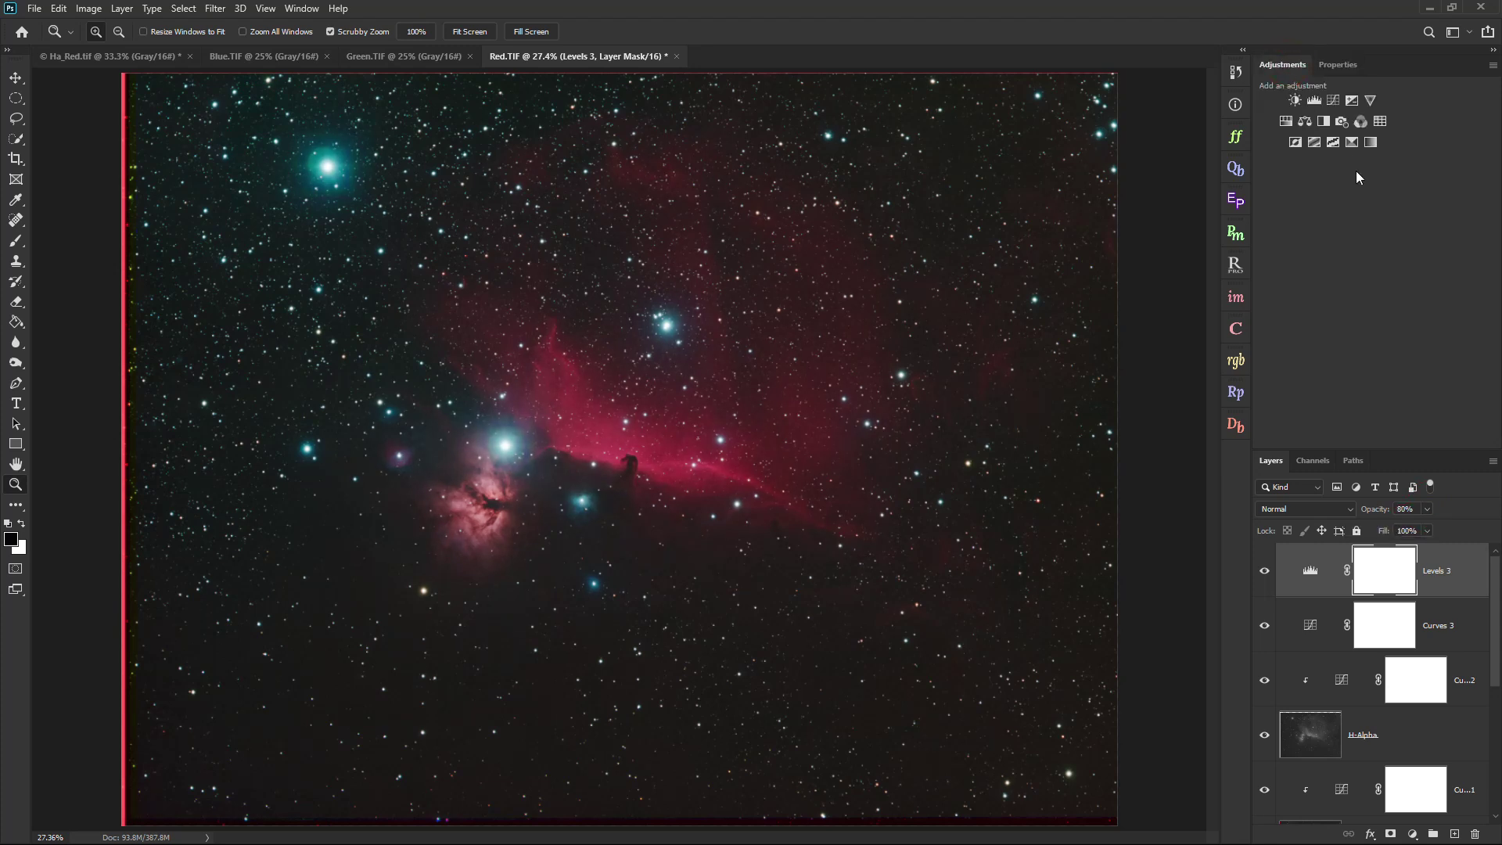
{"action": "left_click", "coordinate": [1333, 102]}
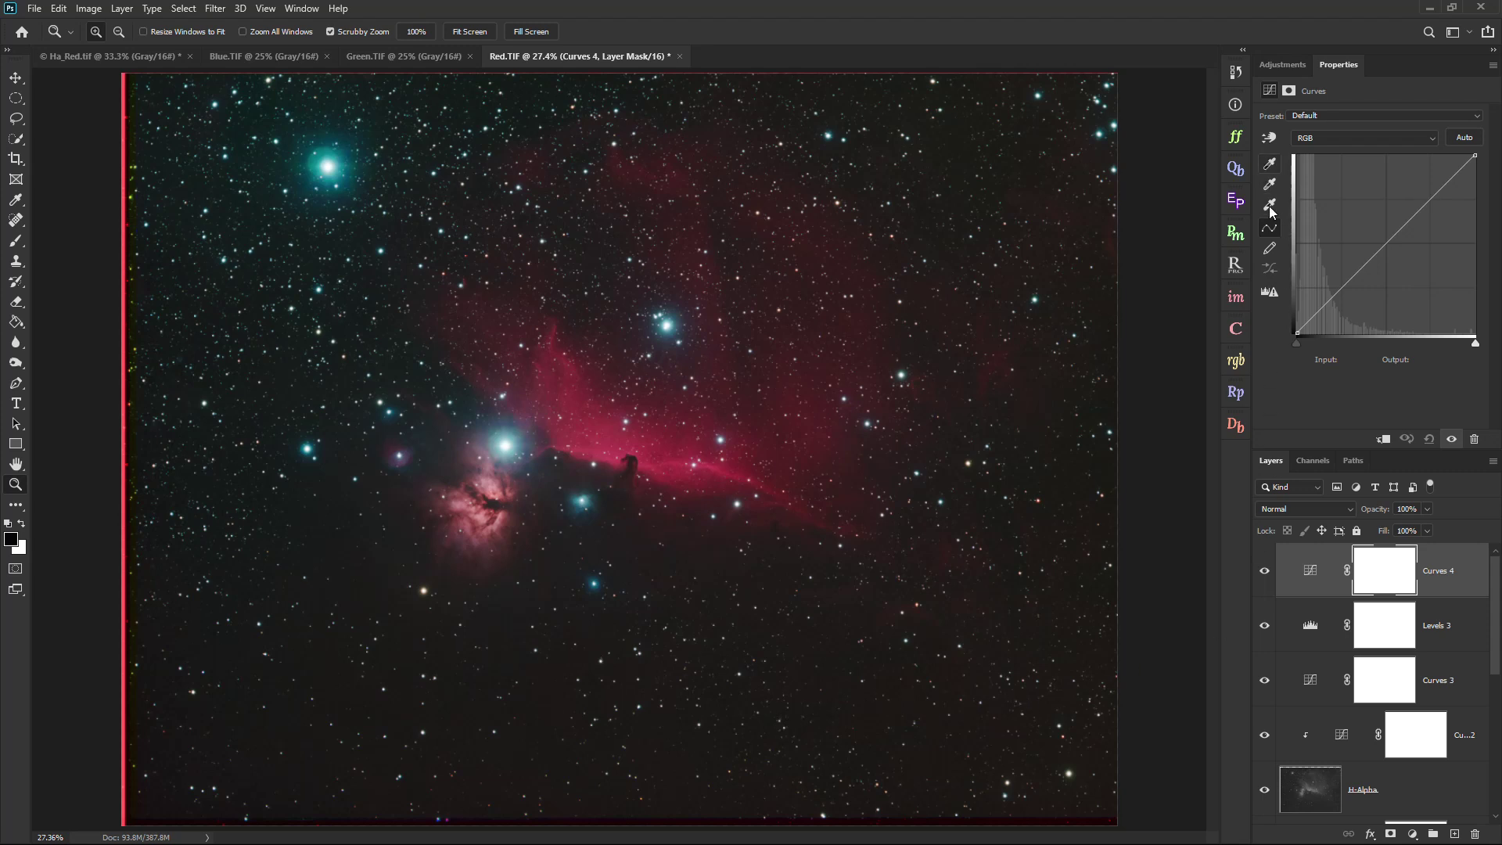
{"action": "left_click", "coordinate": [1270, 164]}
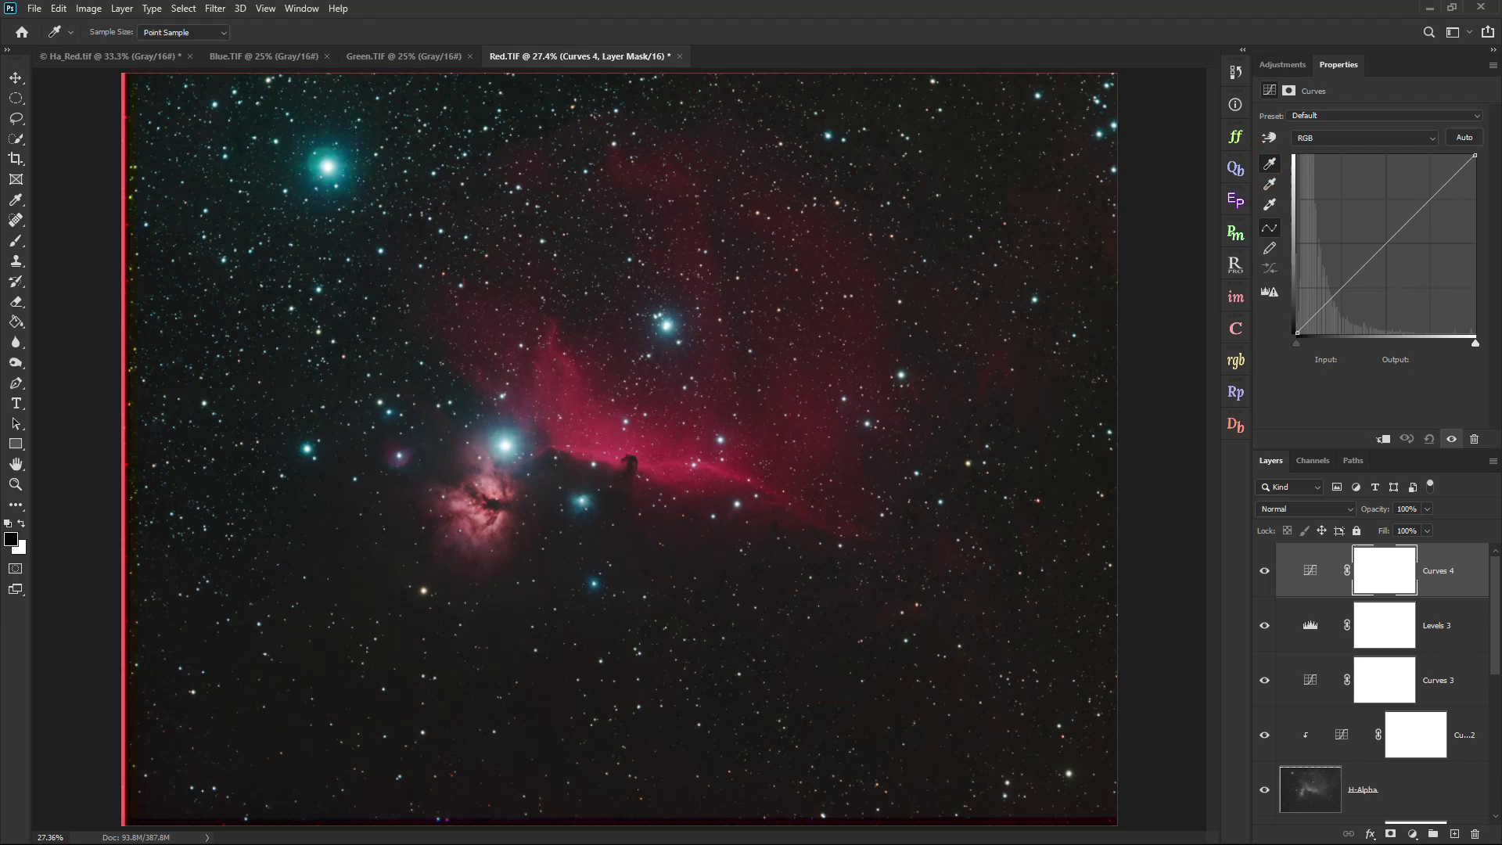
{"action": "scroll", "coordinate": [588, 723], "scroll_direction": "up", "scroll_amount": 6}
{"action": "scroll", "coordinate": [769, 704], "scroll_direction": "up", "scroll_amount": 3}
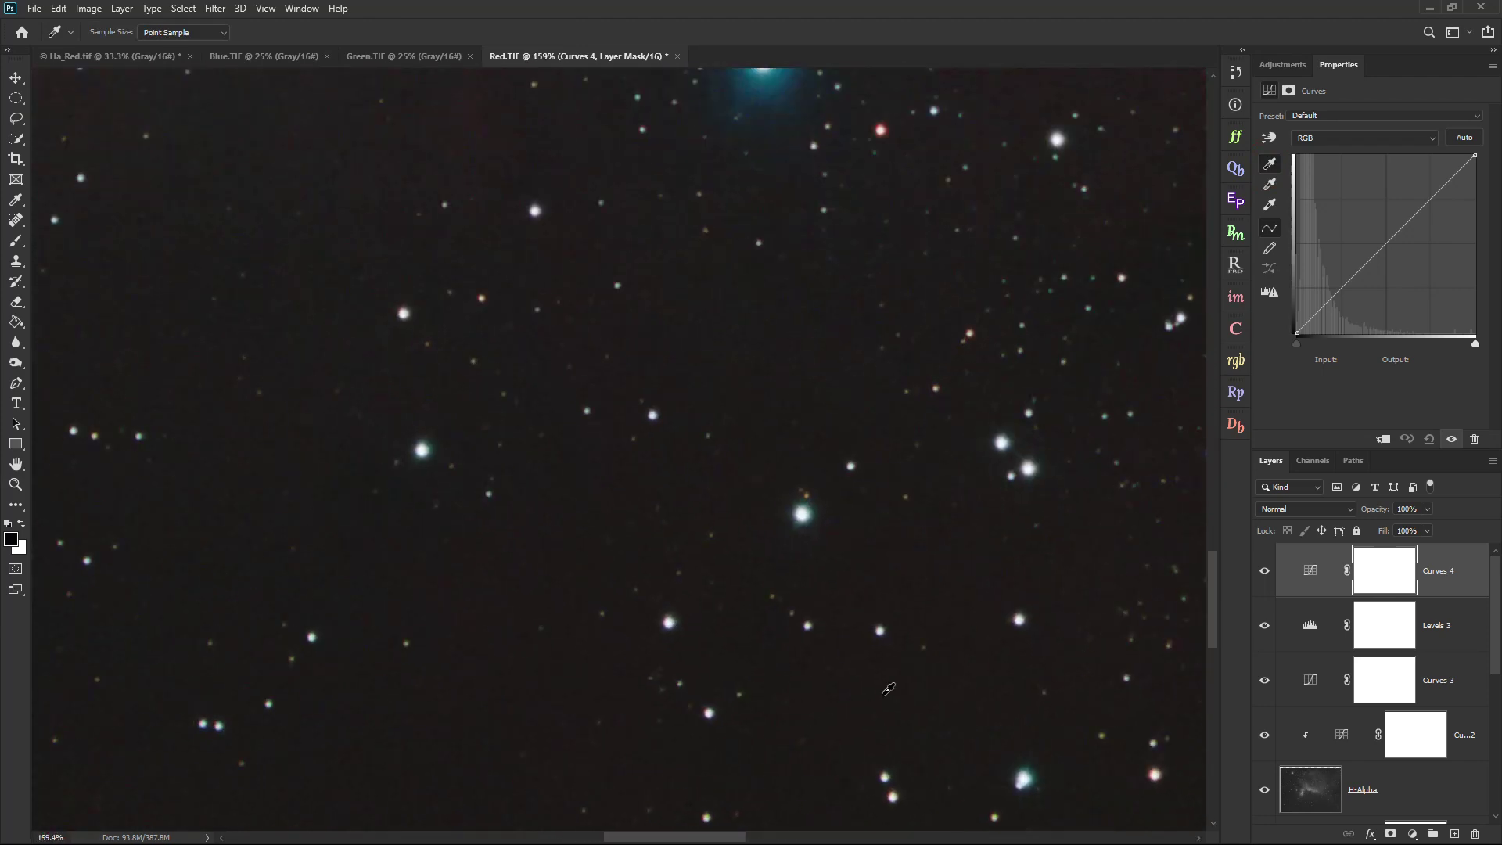
{"action": "left_click", "coordinate": [887, 666]}
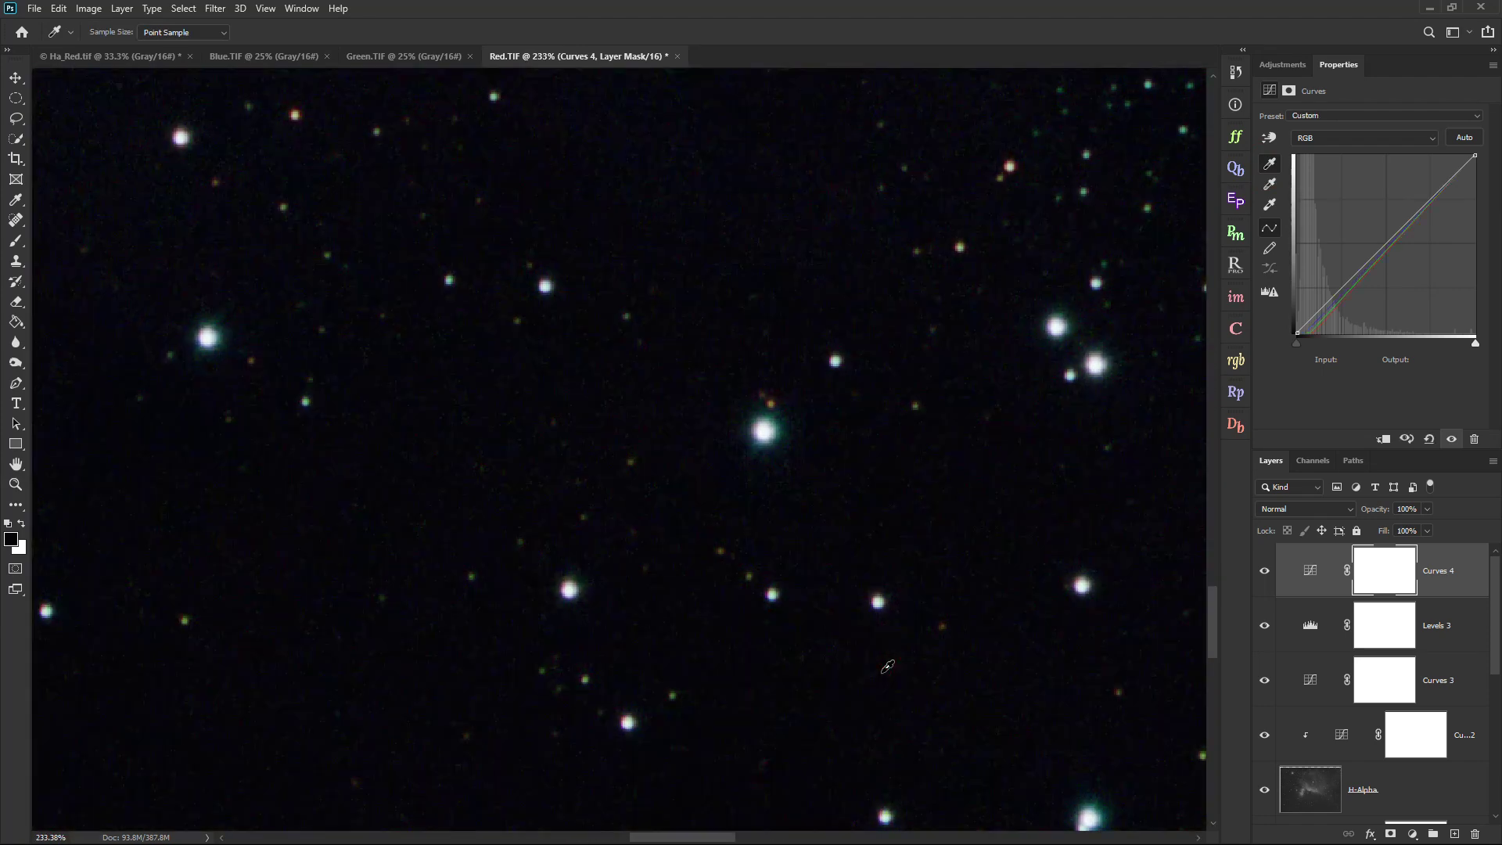
{"action": "left_click", "coordinate": [16, 485]}
{"action": "left_click", "coordinate": [470, 31]}
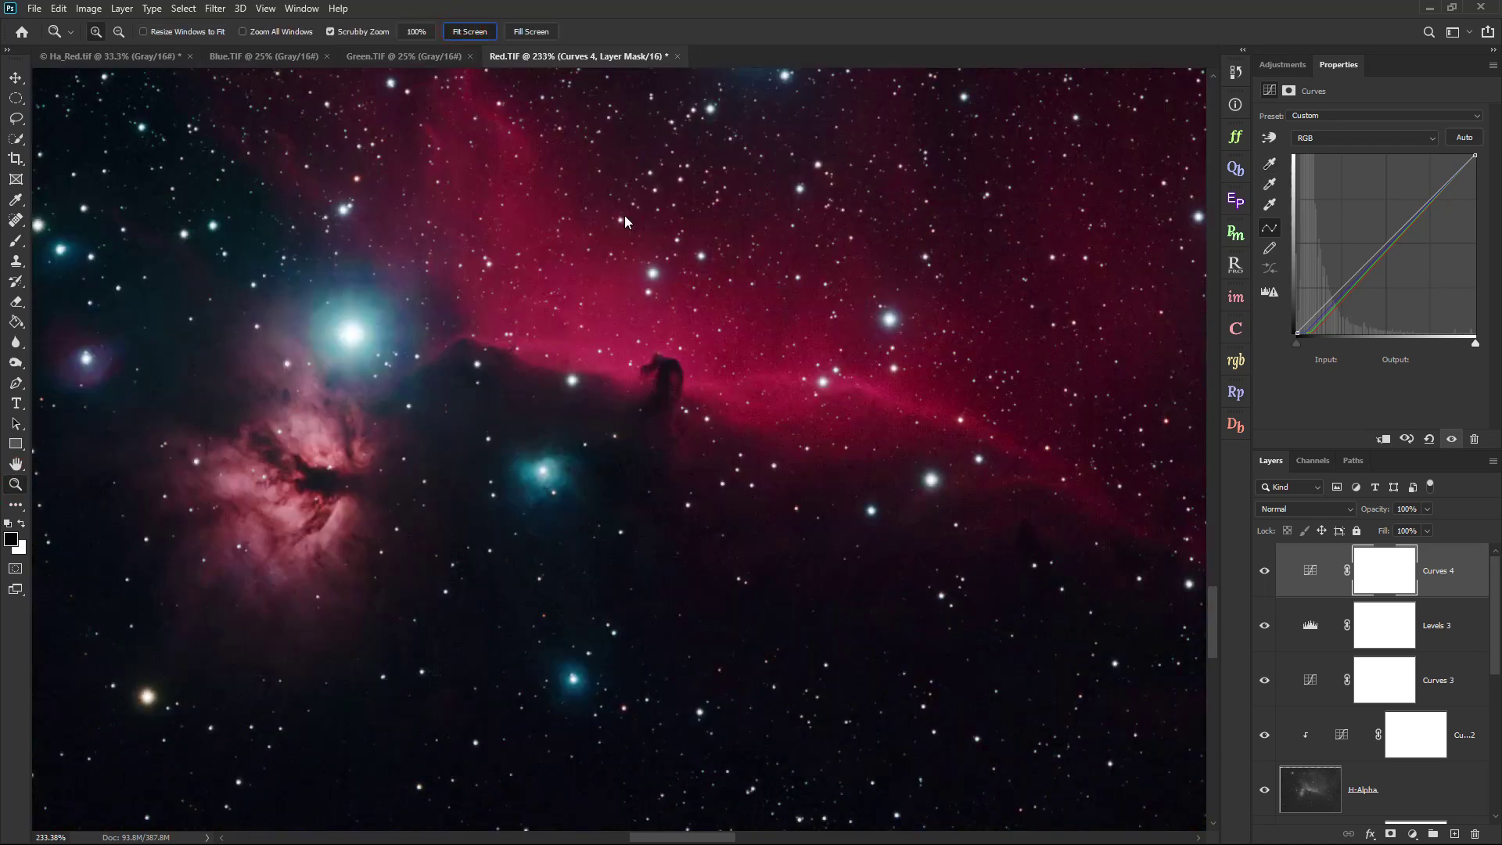
Toggle the black-point Curves layer off and on to compare its effect on the background sky.
{"action": "left_click", "coordinate": [1264, 572]}
{"action": "left_click", "coordinate": [1264, 572]}
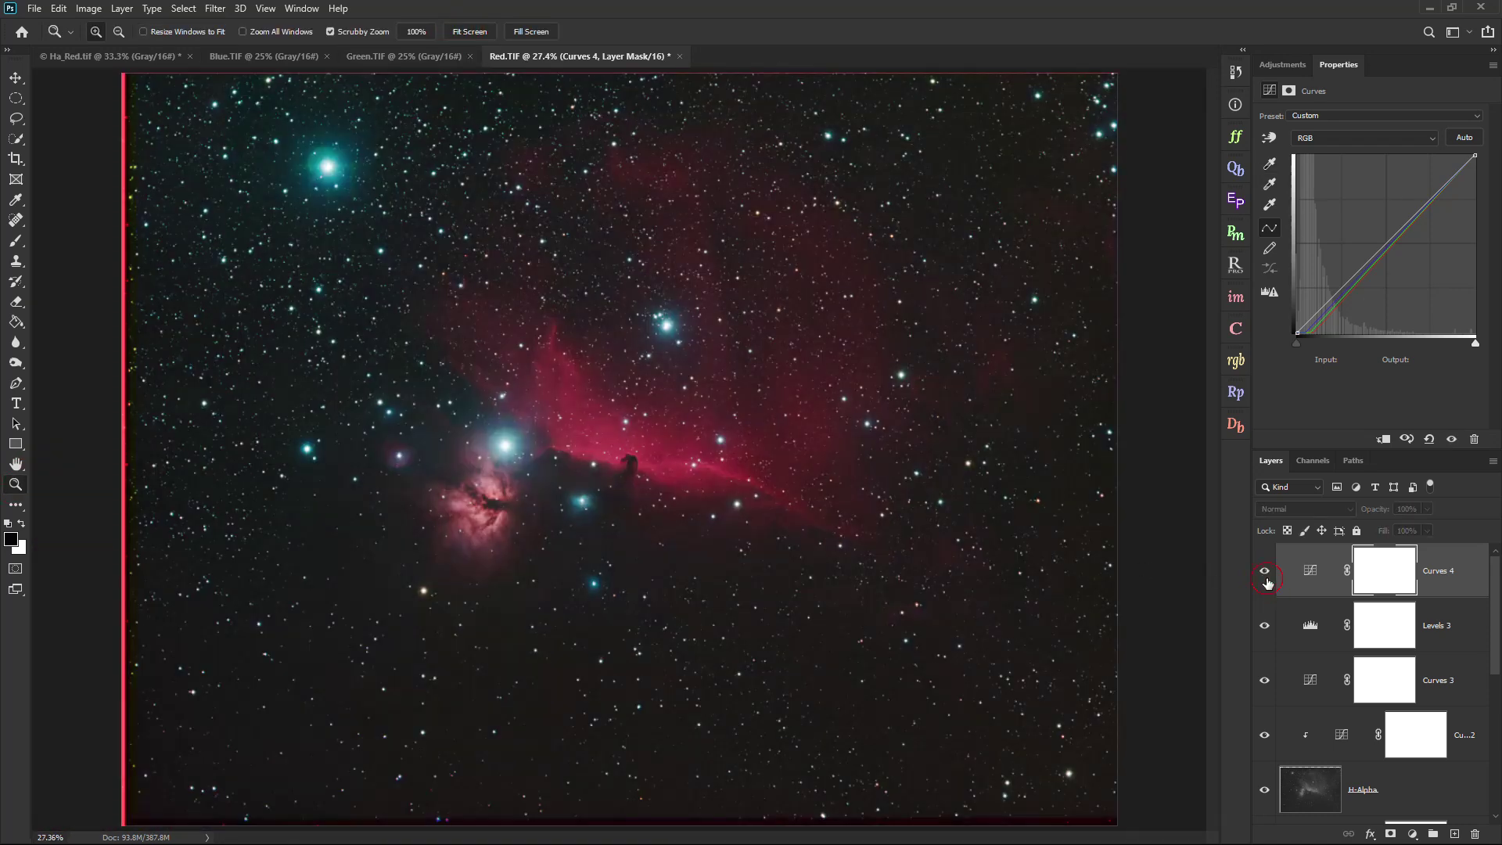
{"action": "left_click", "coordinate": [1266, 578]}
{"action": "left_click", "coordinate": [1266, 577]}
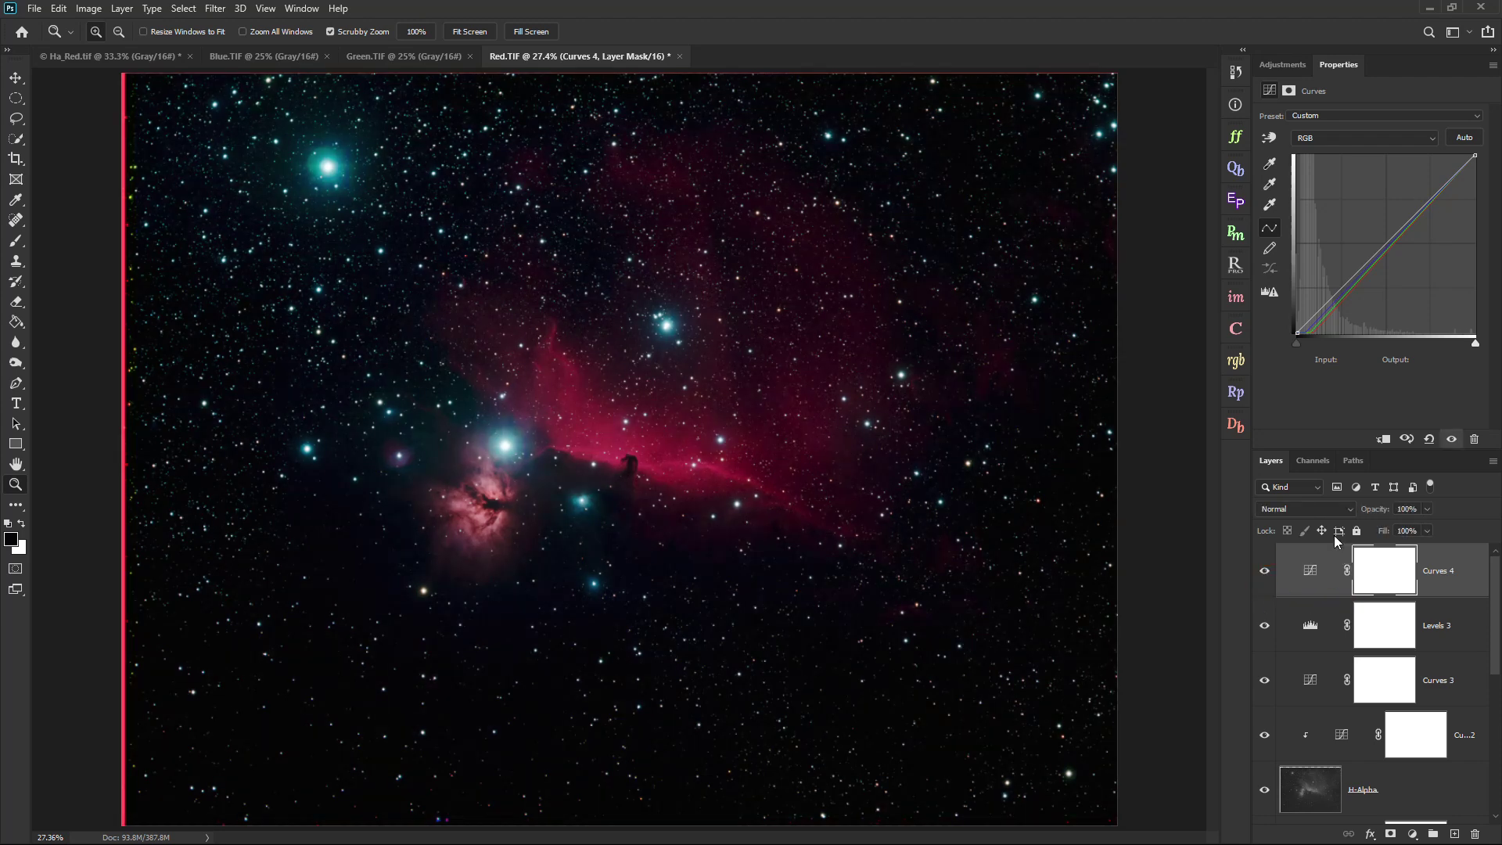
Set the black-point Curves layer's blend mode to Color and compare the image with and without it.
{"action": "left_click", "coordinate": [1295, 511]}
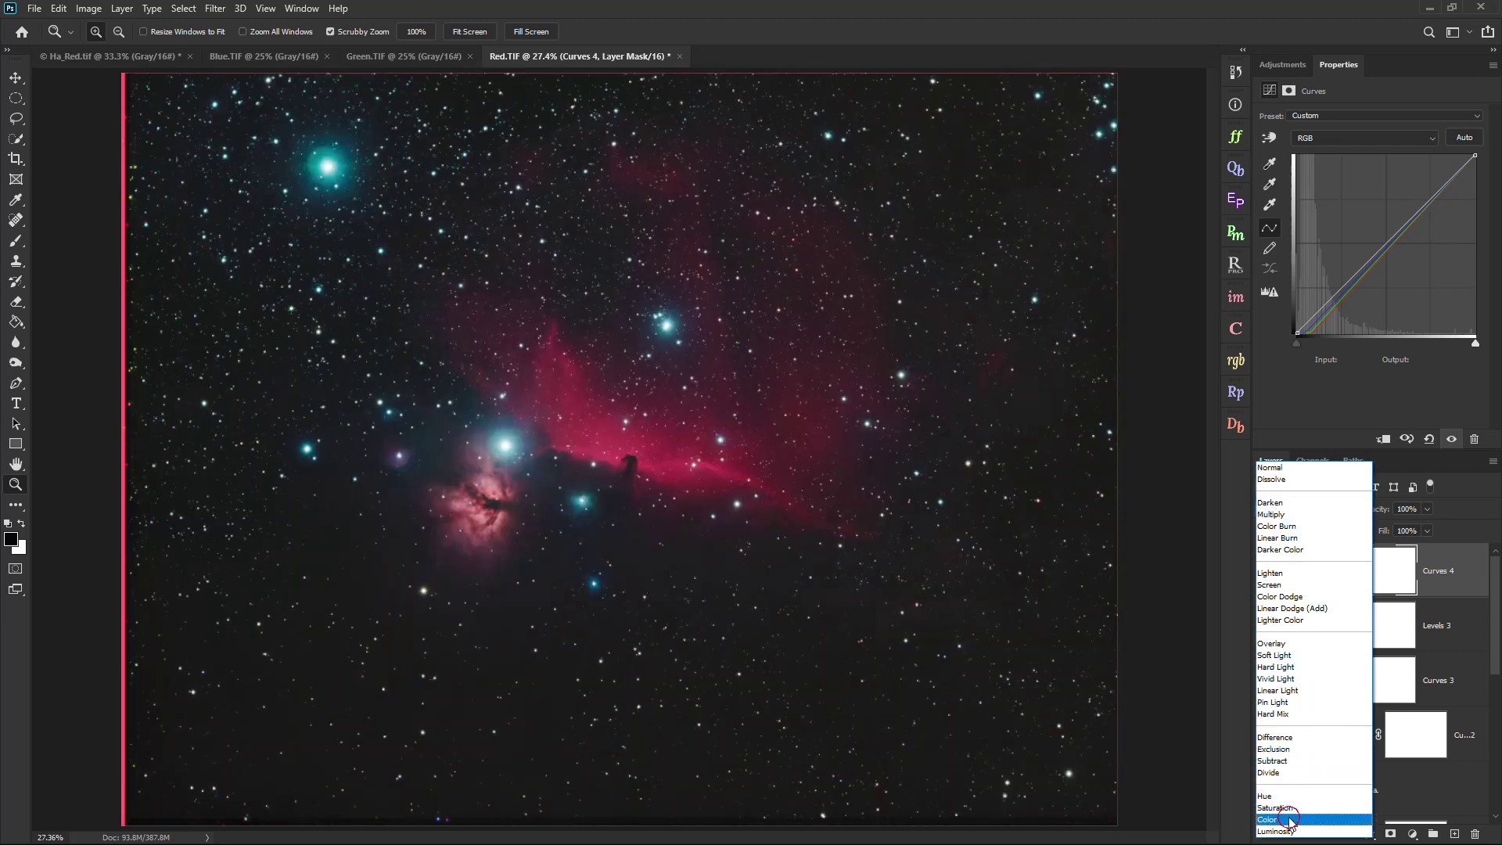
{"action": "left_click", "coordinate": [1287, 819]}
{"action": "left_click", "coordinate": [1265, 572]}
{"action": "left_click", "coordinate": [1264, 572]}
{"action": "left_click", "coordinate": [1264, 572]}
{"action": "left_click", "coordinate": [1265, 572]}
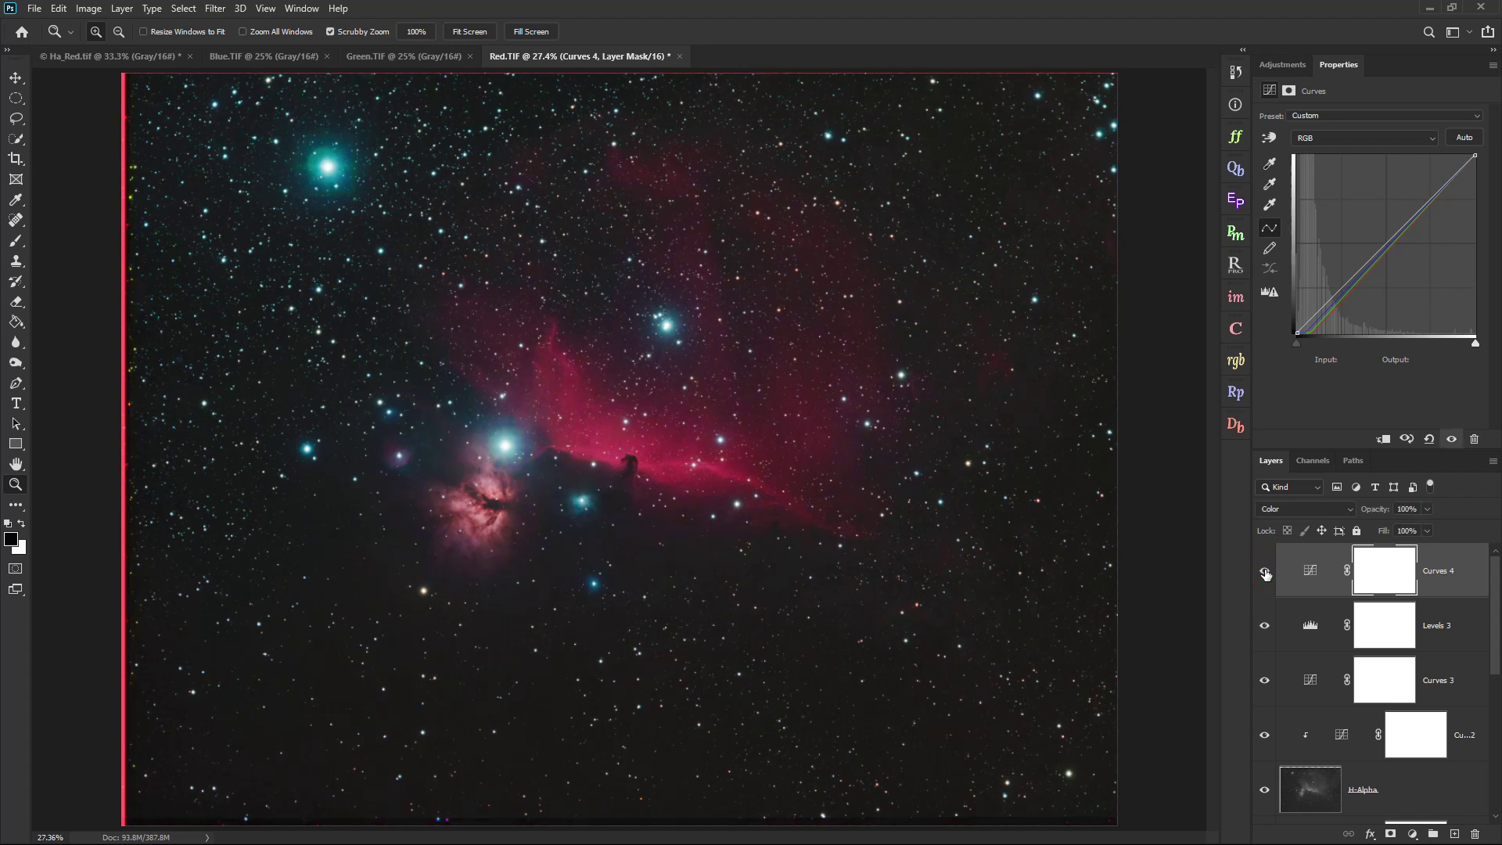
Hide the black-point Curves layer and resample its black point from the dark sky below the nebula.
{"action": "left_click", "coordinate": [1265, 574]}
{"action": "left_click", "coordinate": [1265, 573]}
{"action": "left_click", "coordinate": [1265, 574]}
{"action": "left_click", "coordinate": [1270, 165]}
{"action": "left_click", "coordinate": [801, 666]}
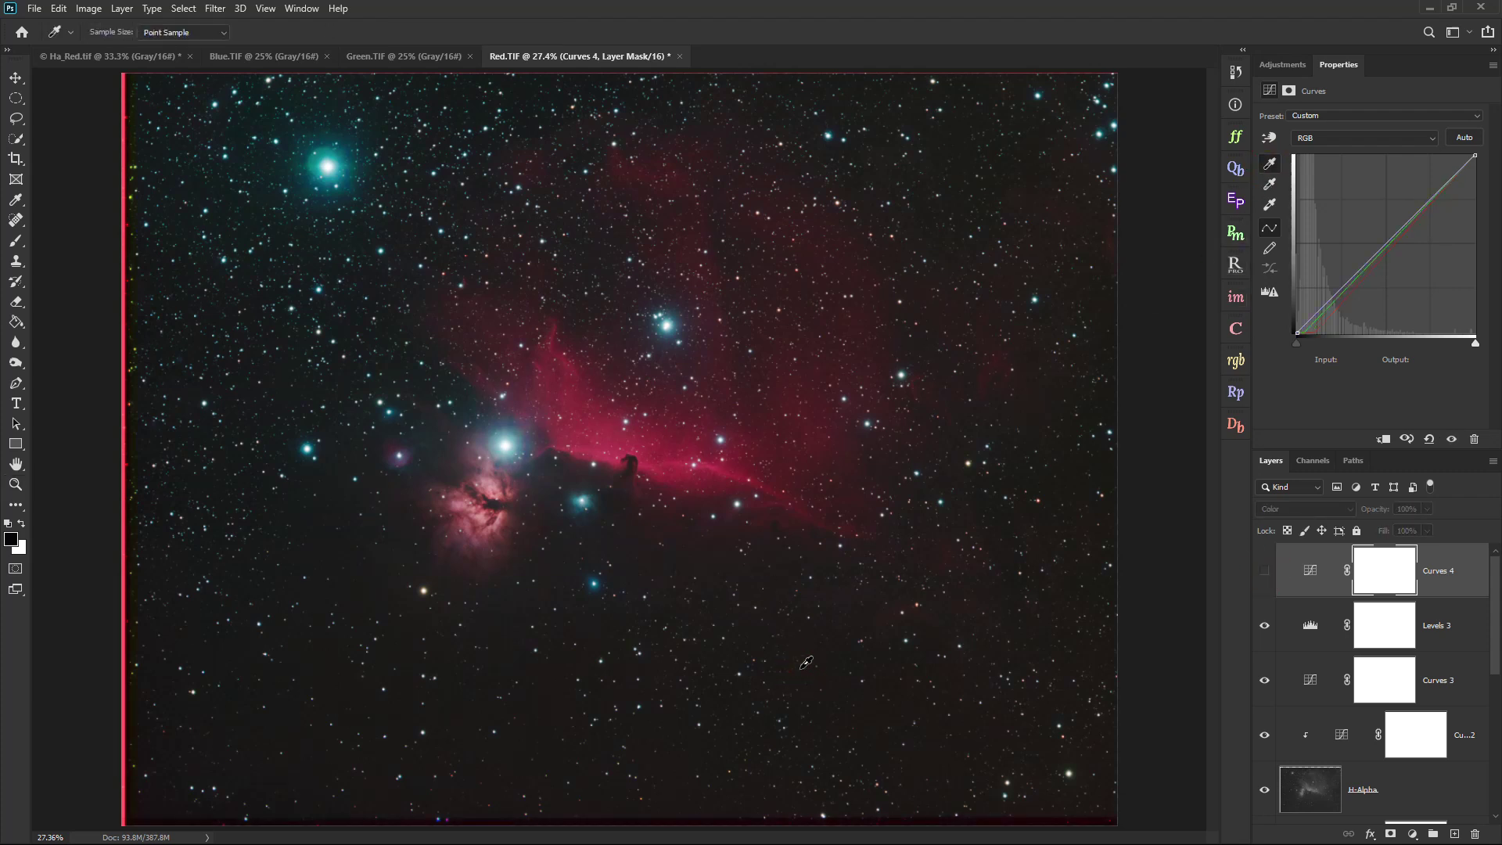
Resample the black-point Curves layer from other dark sky patches and make the layer visible again.
{"action": "left_click", "coordinate": [863, 646]}
{"action": "left_click", "coordinate": [956, 130]}
{"action": "left_click", "coordinate": [1265, 570]}
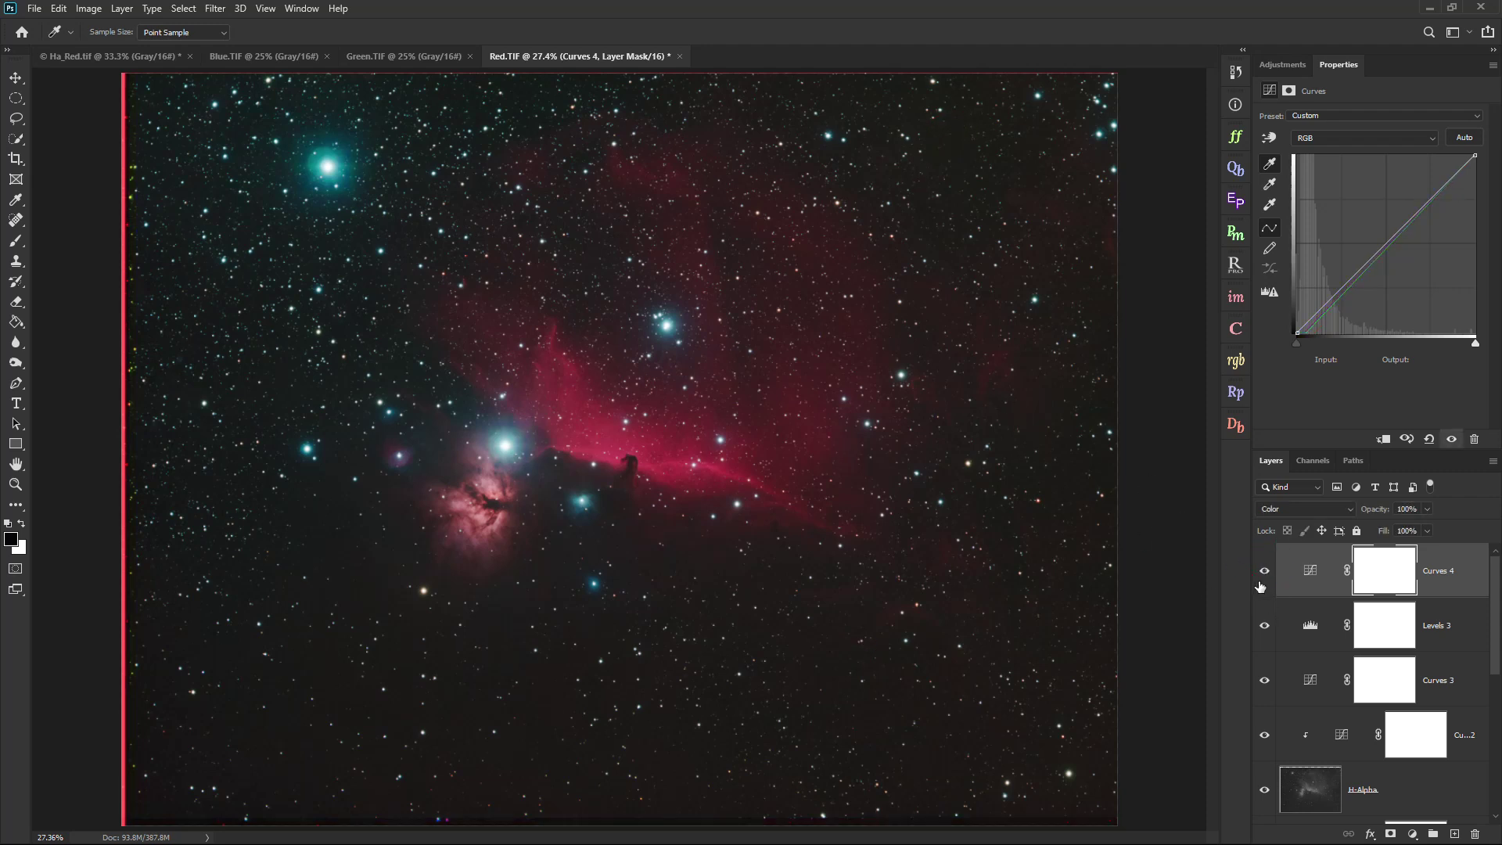
Resample the Curves layer's black point from several dark background patches until the sky's green cast is neutralised.
{"action": "left_click", "coordinate": [962, 135]}
{"action": "left_click", "coordinate": [820, 660]}
{"action": "left_click", "coordinate": [555, 686]}
{"action": "left_click", "coordinate": [465, 671]}
{"action": "left_click", "coordinate": [374, 591]}
{"action": "left_click", "coordinate": [385, 718]}
{"action": "left_click", "coordinate": [341, 717]}
Stamp all visible layers into a new top layer and open it in the Camera Raw Filter.
{"action": "left_click", "coordinate": [1284, 65]}
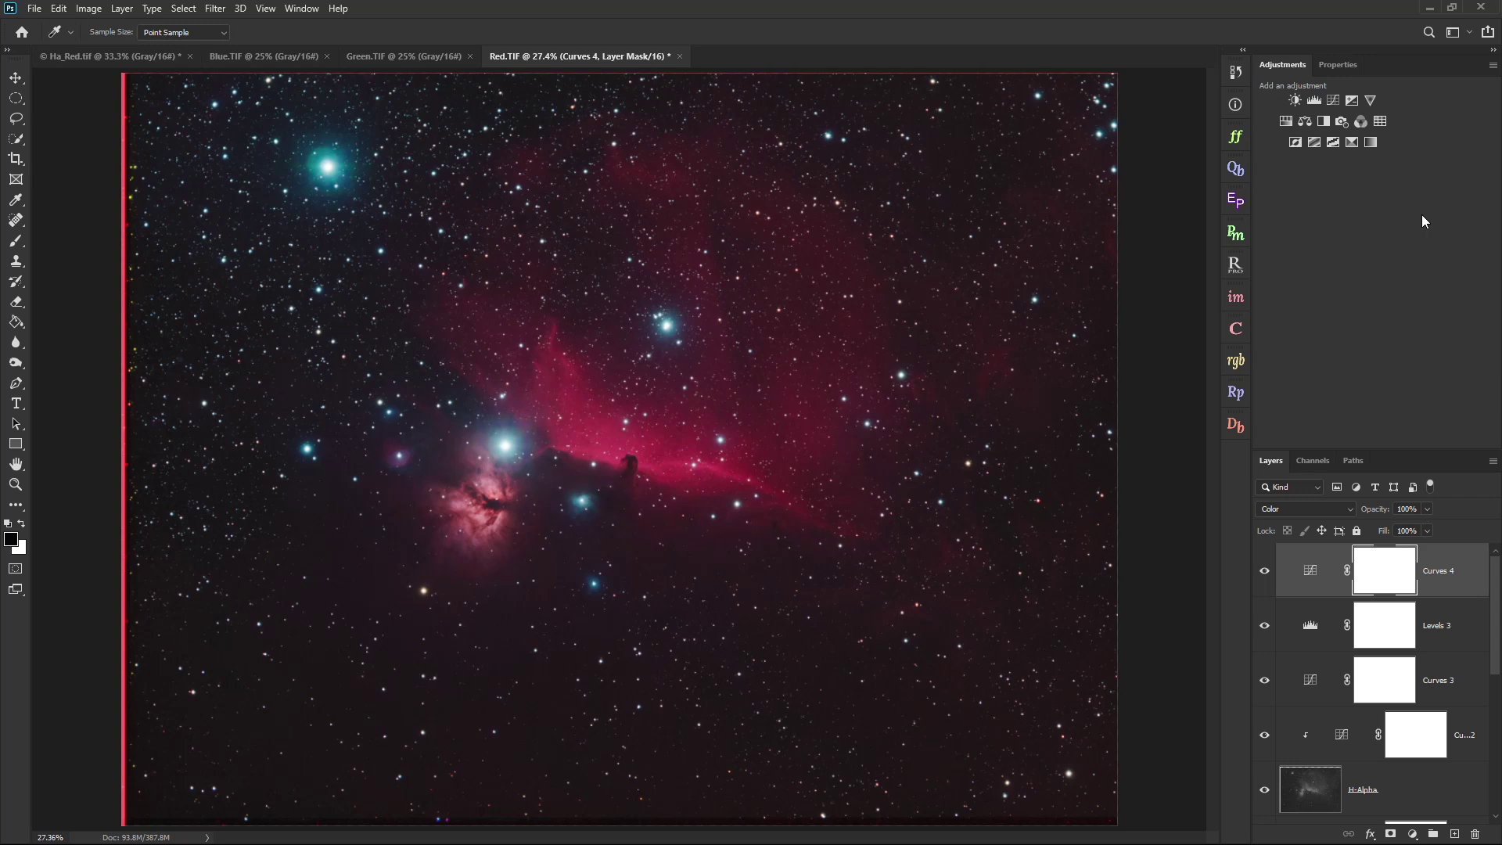
{"action": "key", "text": "ctrl+alt+shift+e"}
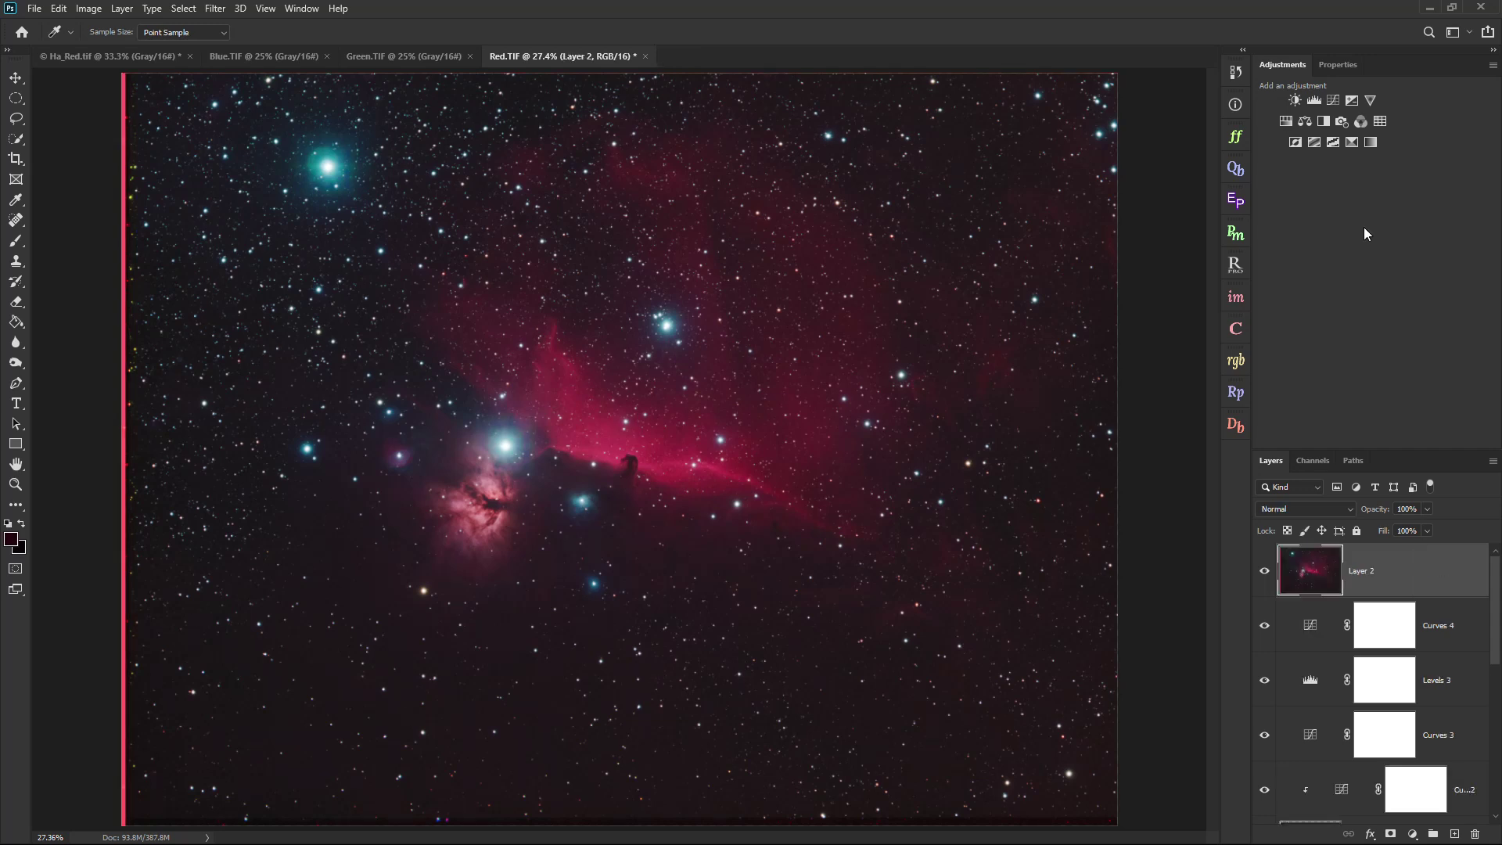
{"action": "left_click", "coordinate": [214, 8]}
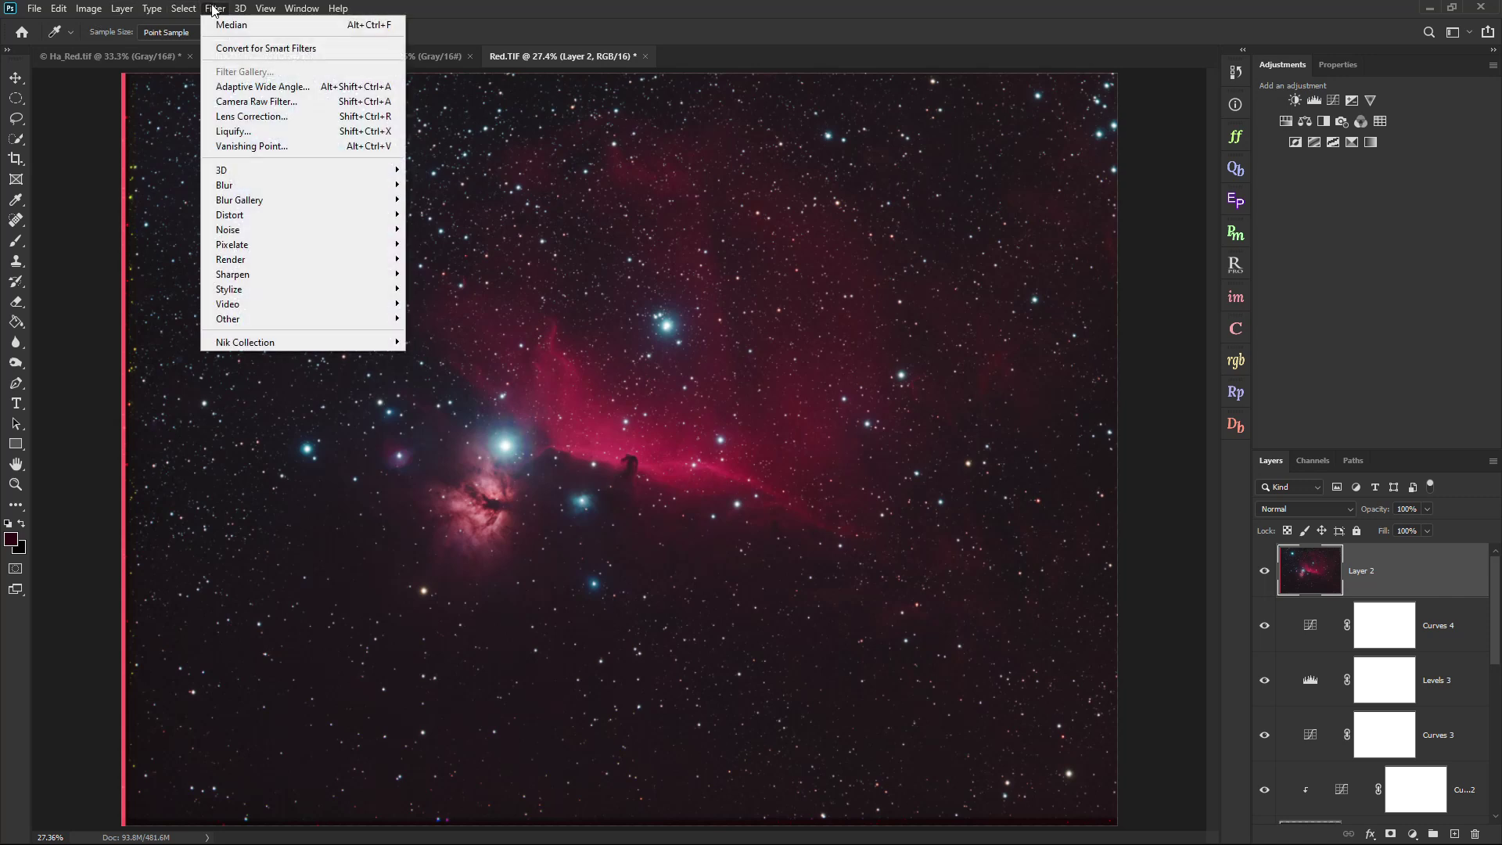
{"action": "left_click", "coordinate": [320, 102]}
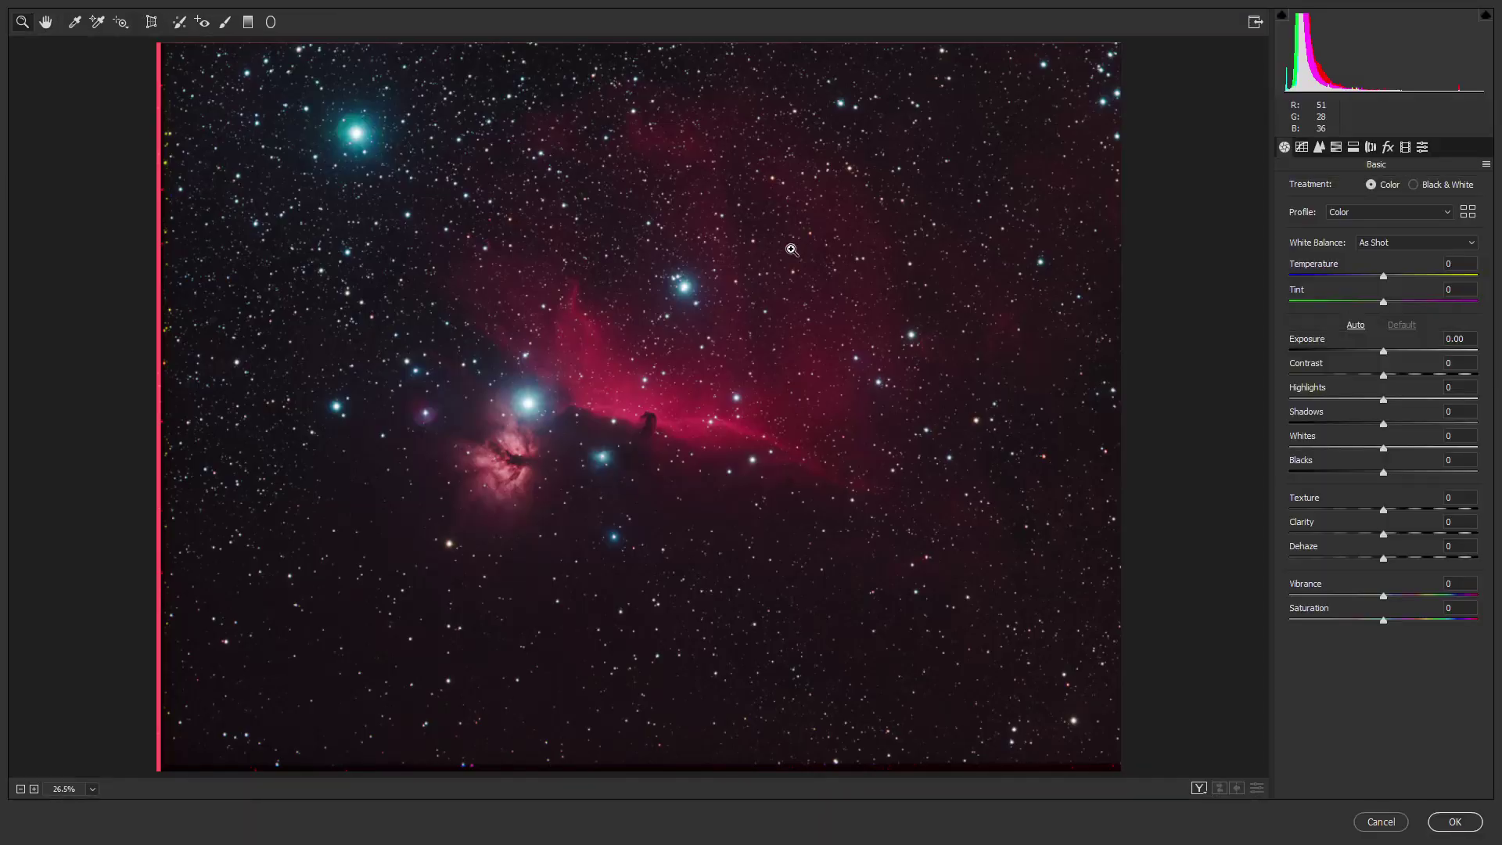
Set the noise reduction to Color 14 and Luminance 11, judging it on a close view of the Horsehead.
{"action": "left_click", "coordinate": [650, 430]}
{"action": "scroll", "coordinate": [818, 553], "scroll_direction": "up", "scroll_amount": 10}
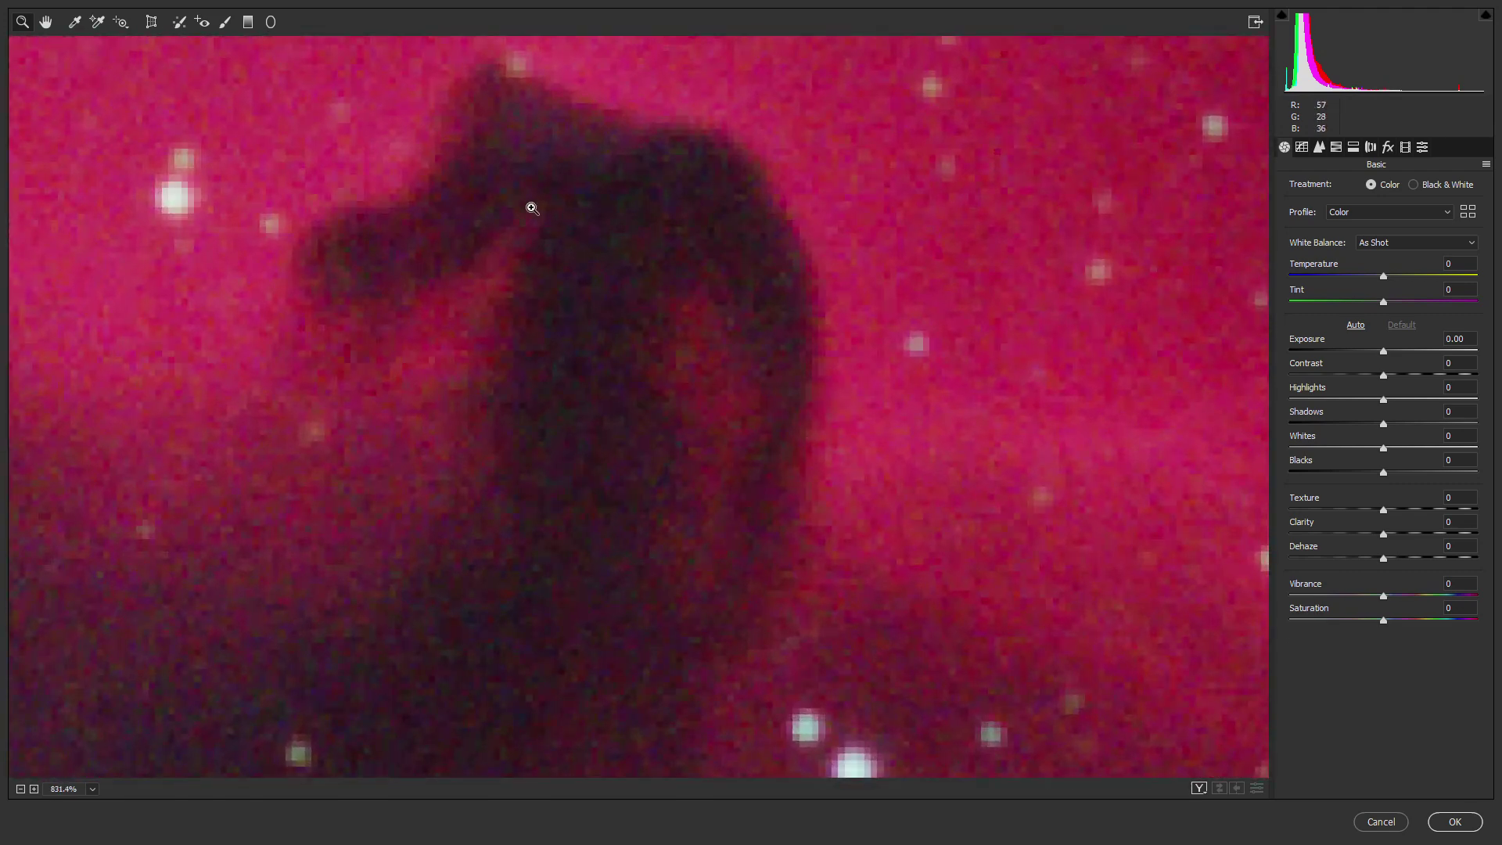
{"action": "left_click", "coordinate": [1319, 148]}
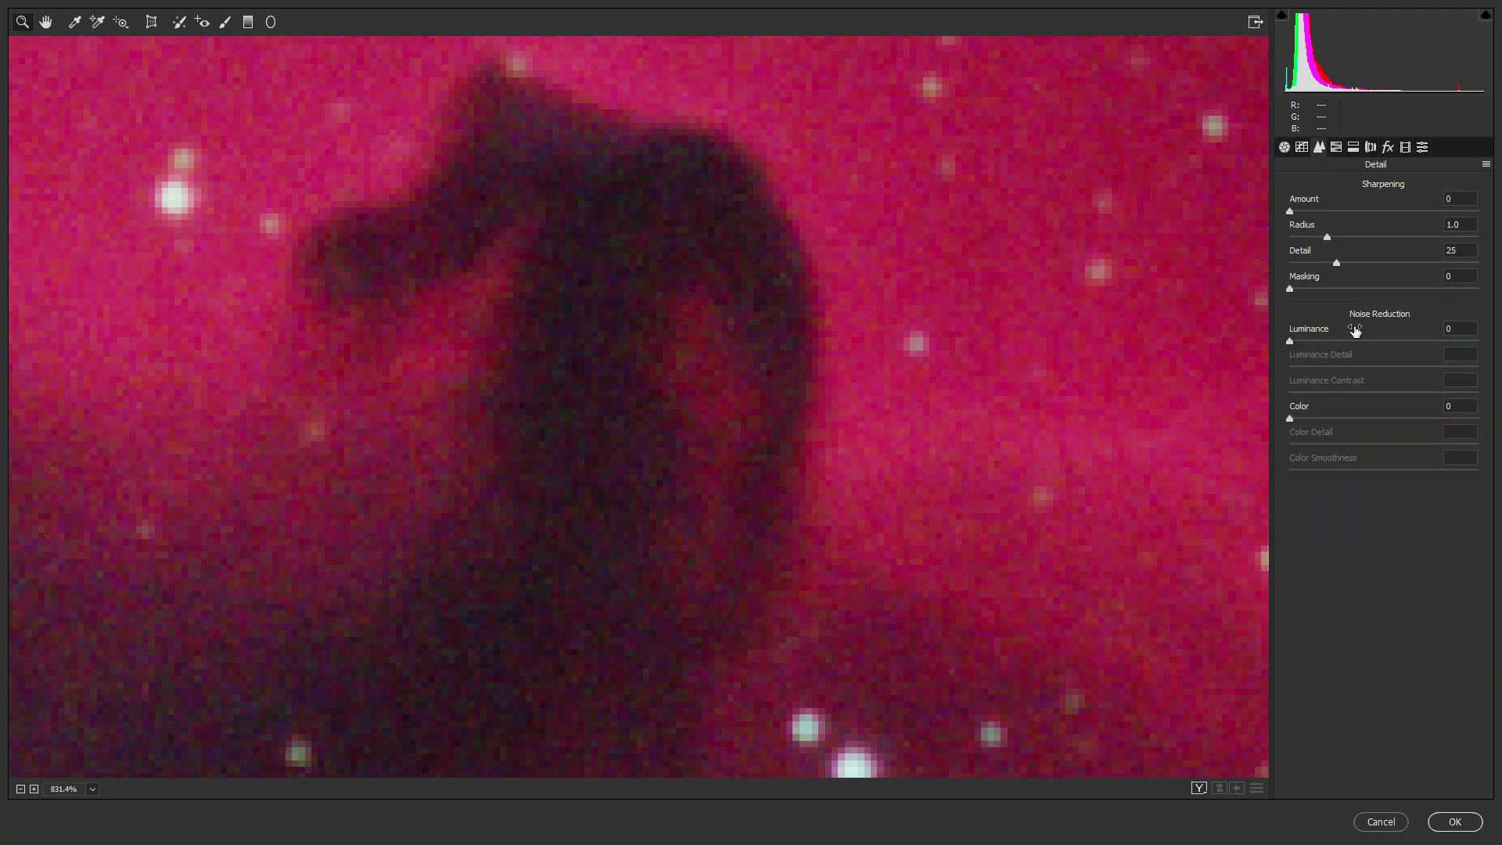
{"action": "left_click_drag", "start_coordinate": [1302, 422], "coordinate": [1315, 423]}
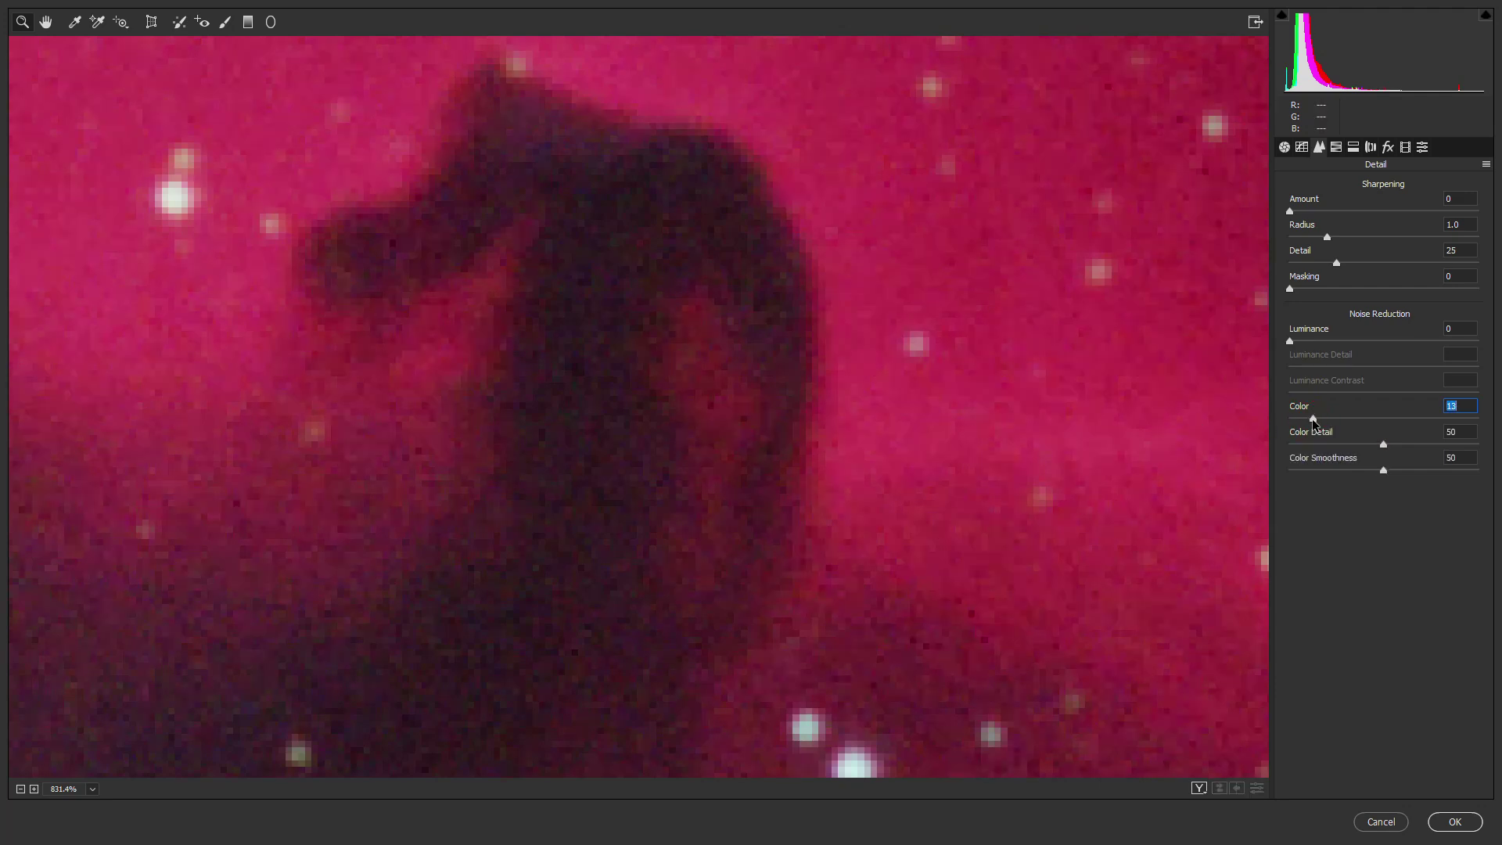
{"action": "left_click_drag", "start_coordinate": [1308, 420], "coordinate": [1321, 421]}
{"action": "left_click_drag", "start_coordinate": [1297, 344], "coordinate": [1311, 351]}
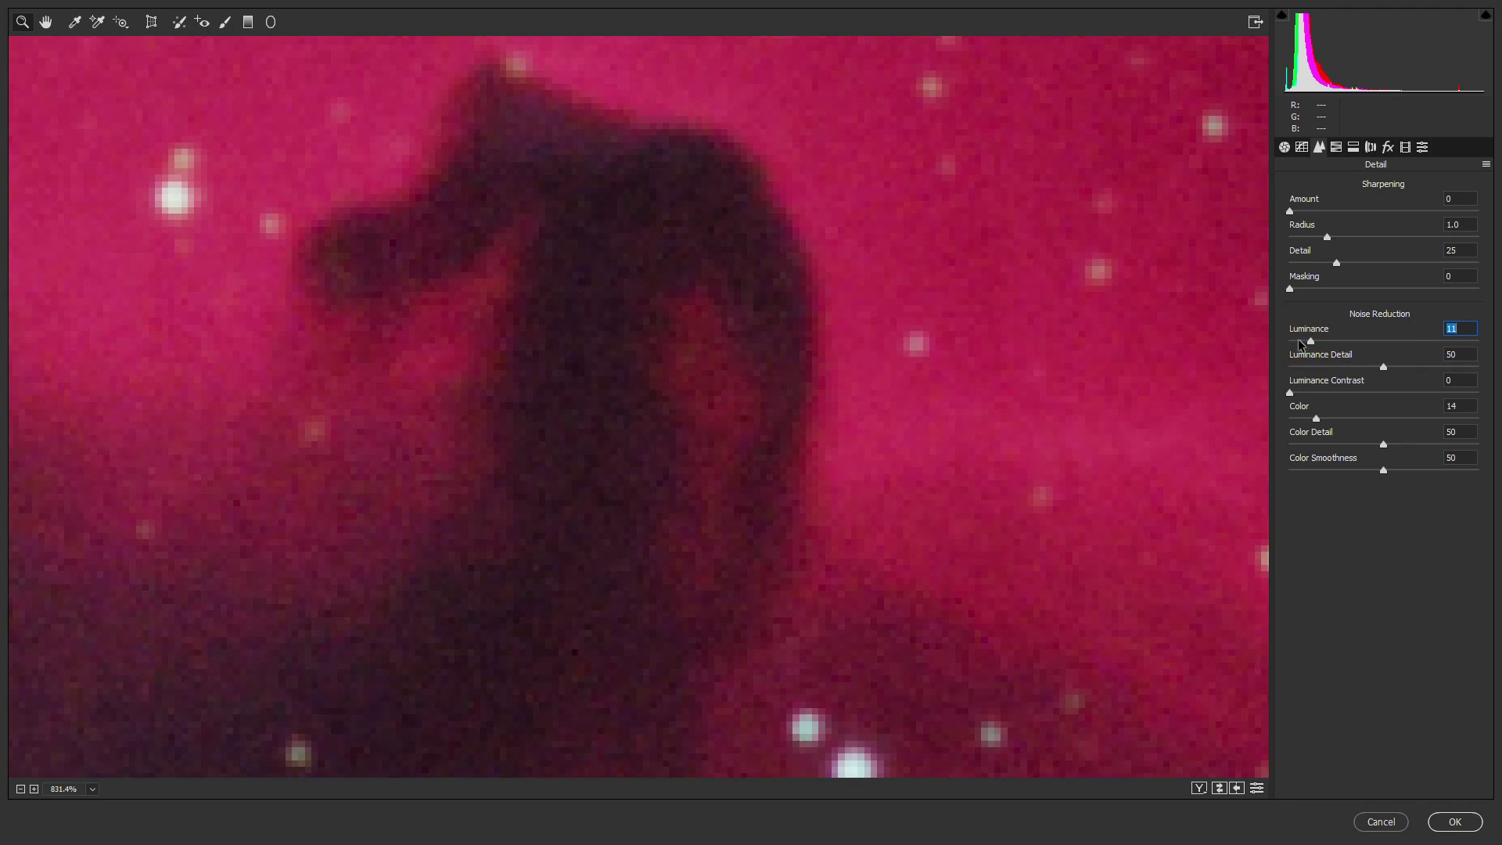
{"action": "left_click", "coordinate": [63, 789]}
{"action": "left_click", "coordinate": [75, 751]}
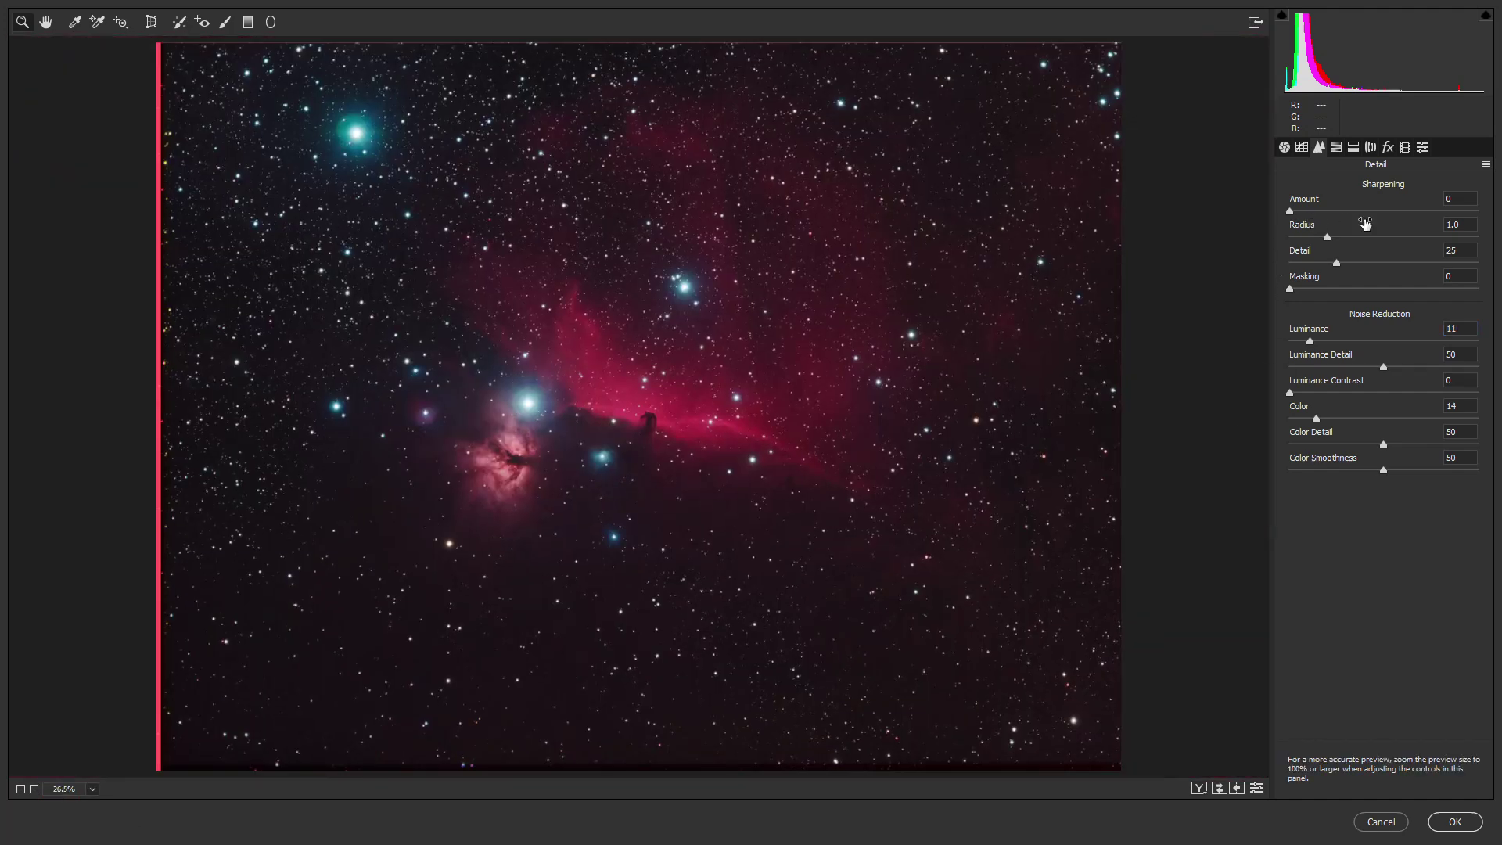
Set the basic tone adjustments to Contrast -2, Highlights +2, Shadows +6 and Whites +13.
{"action": "left_click", "coordinate": [1284, 147]}
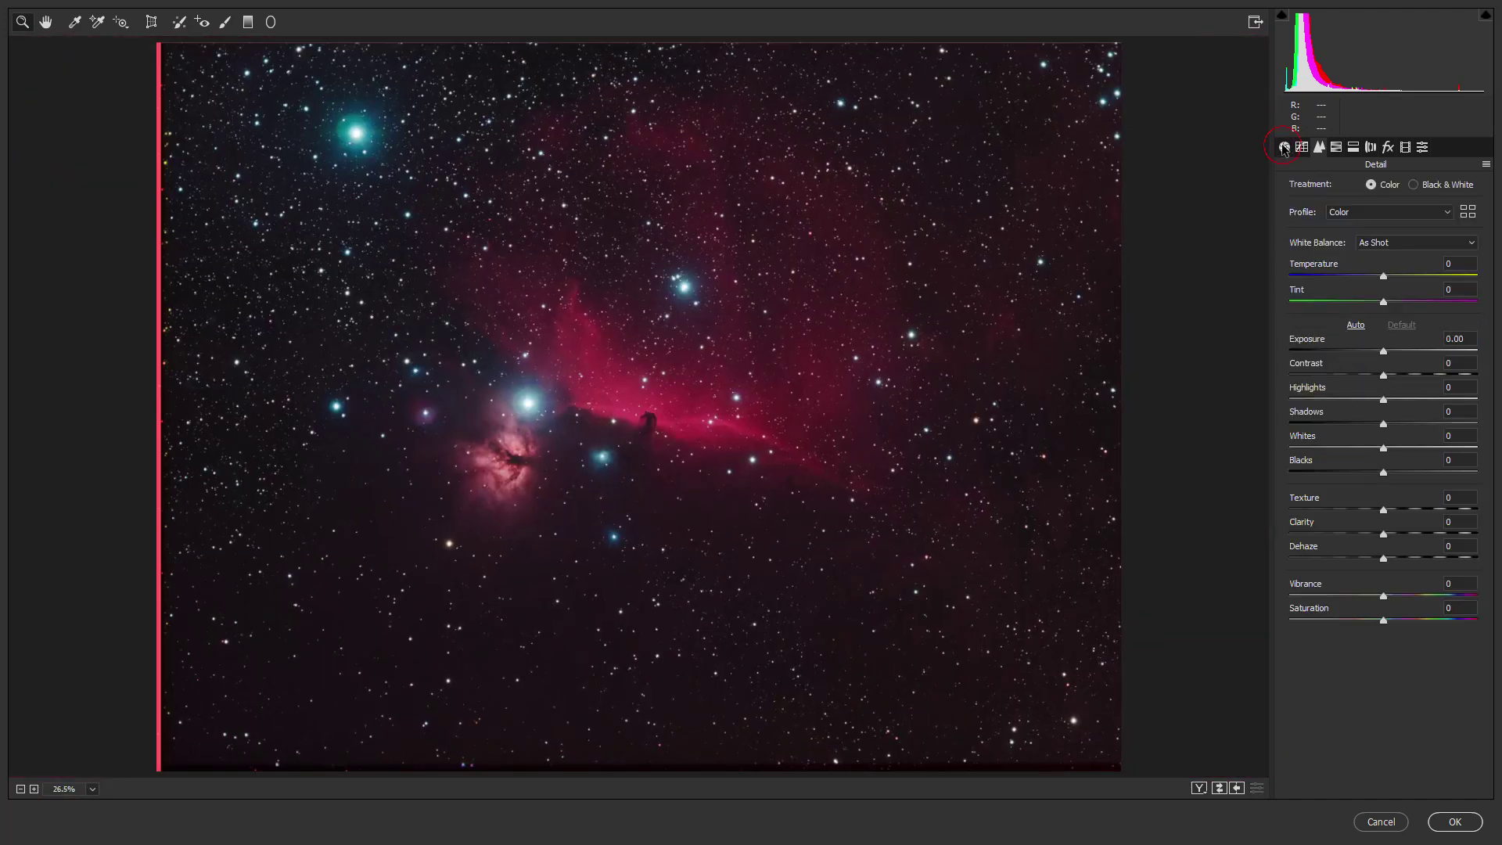
{"action": "mouse_move", "coordinate": [1383, 375]}
{"action": "left_mouse_down"}
{"action": "mouse_move", "coordinate": [1320, 376]}
{"action": "mouse_move", "coordinate": [1394, 371]}
{"action": "mouse_move", "coordinate": [1382, 375]}
{"action": "left_mouse_up"}
{"action": "key", "text": "Tab"}
{"action": "type", "text": "-40"}
{"action": "left_click_drag", "start_coordinate": [1377, 397], "coordinate": [1398, 452]}
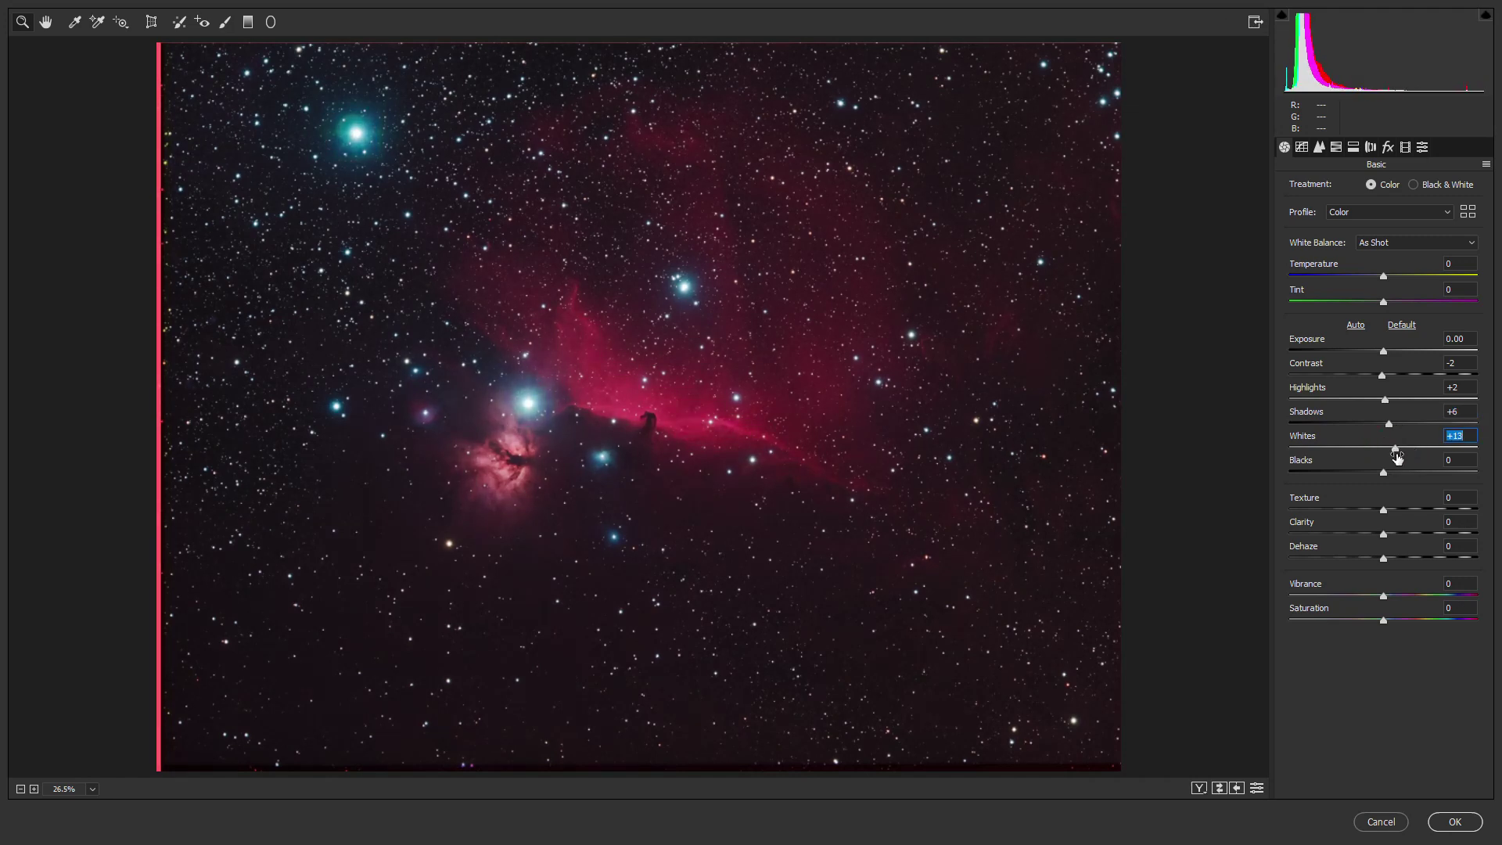
Set Texture and Clarity to -1 each, judging them on the Horsehead, and apply the Camera Raw filter.
{"action": "left_click_drag", "start_coordinate": [1384, 513], "coordinate": [1416, 510]}
{"action": "left_click_drag", "start_coordinate": [690, 432], "coordinate": [891, 527]}
{"action": "mouse_move", "coordinate": [1397, 533]}
{"action": "left_mouse_down"}
{"action": "mouse_move", "coordinate": [1413, 533]}
{"action": "mouse_move", "coordinate": [1383, 509]}
{"action": "mouse_move", "coordinate": [1383, 534]}
{"action": "mouse_move", "coordinate": [1377, 512]}
{"action": "left_mouse_up"}
{"action": "left_click", "coordinate": [1406, 507]}
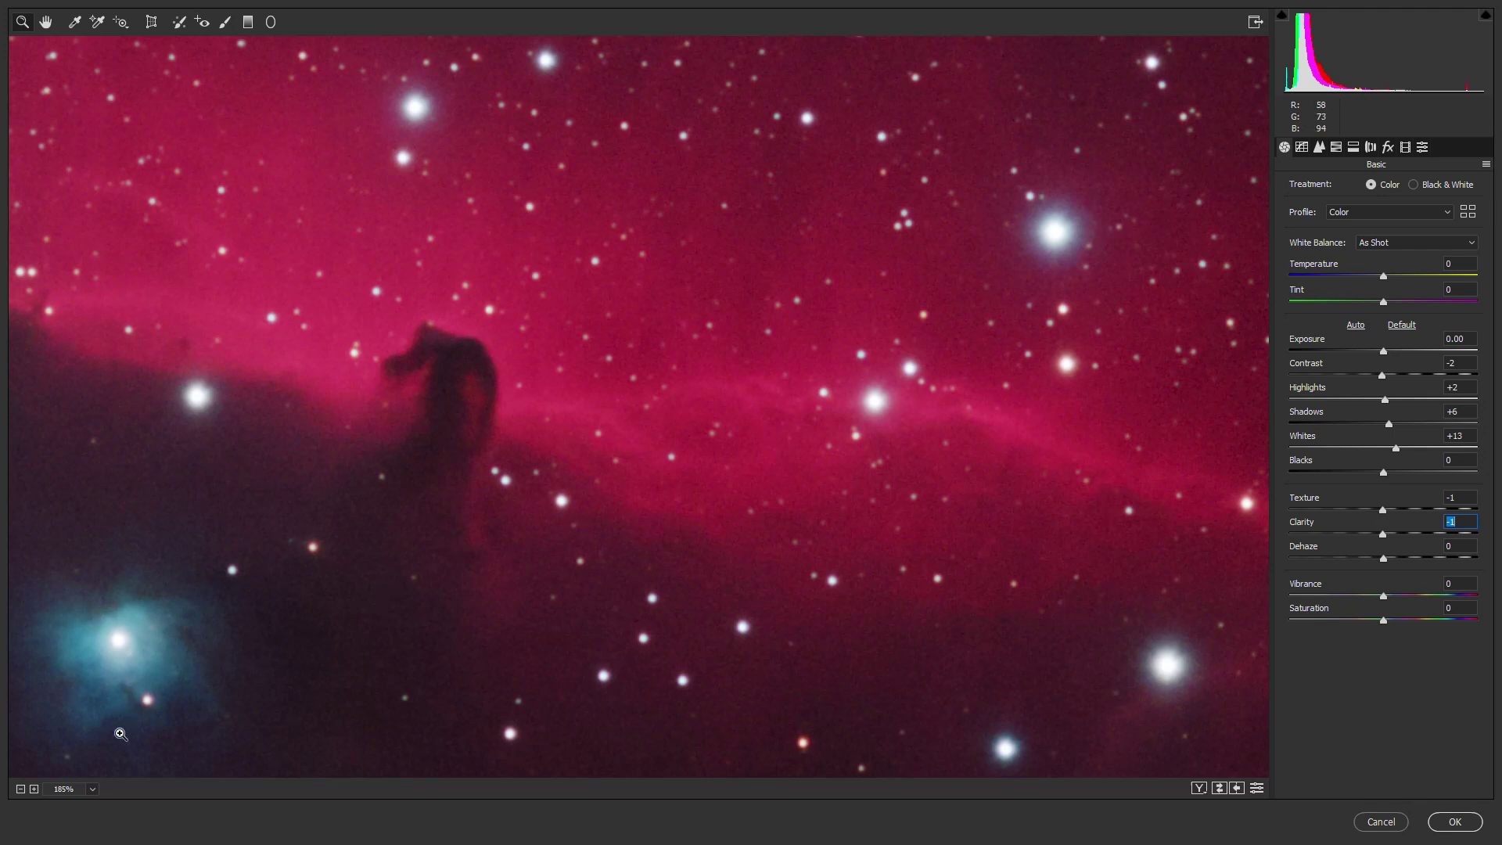
{"action": "left_click", "coordinate": [92, 789]}
{"action": "left_click", "coordinate": [90, 747]}
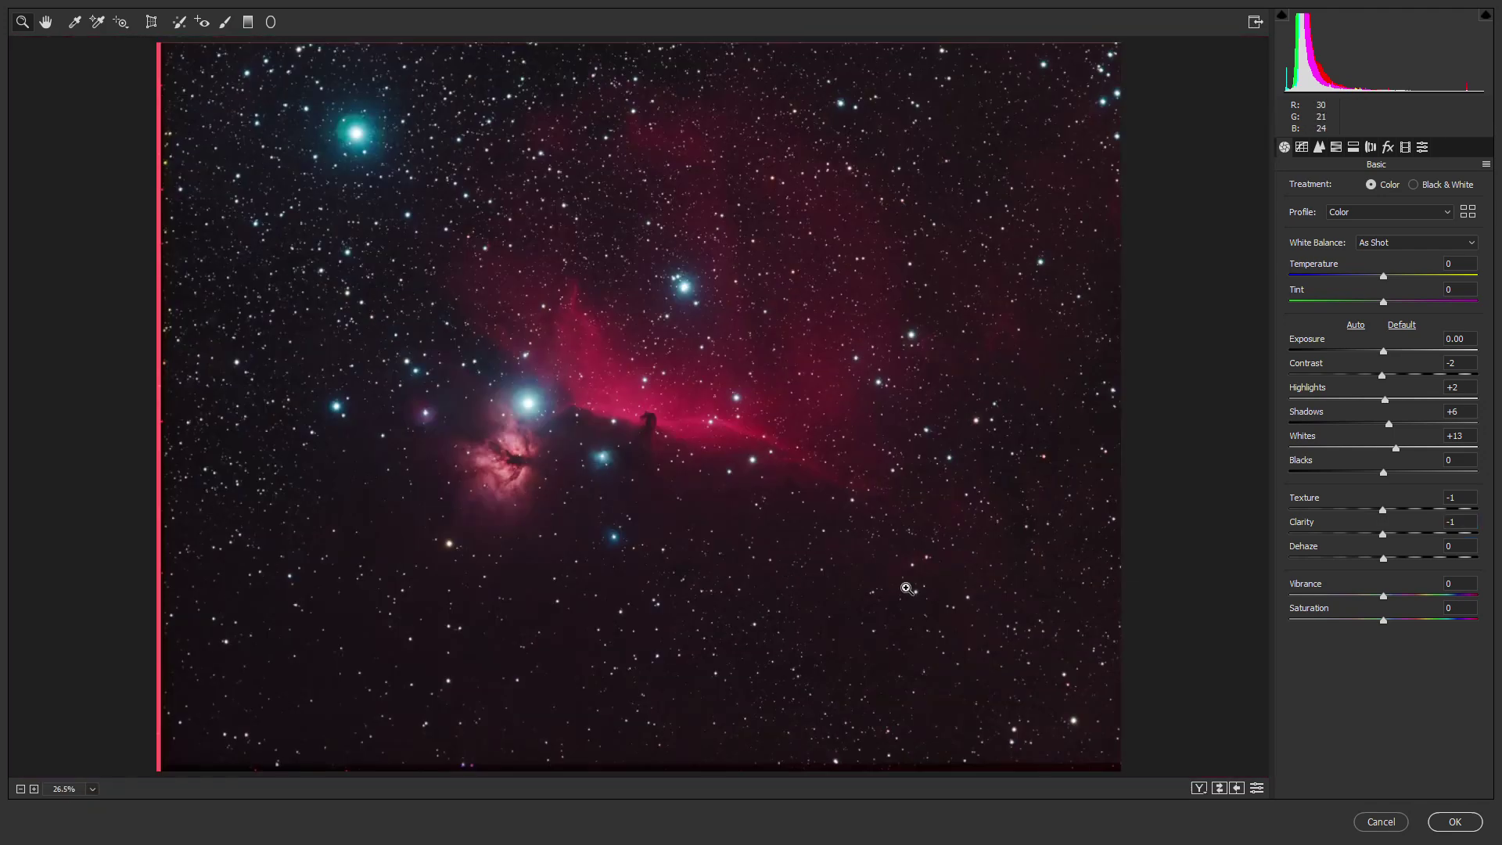
{"action": "left_click", "coordinate": [1394, 595]}
{"action": "key", "text": "Return"}
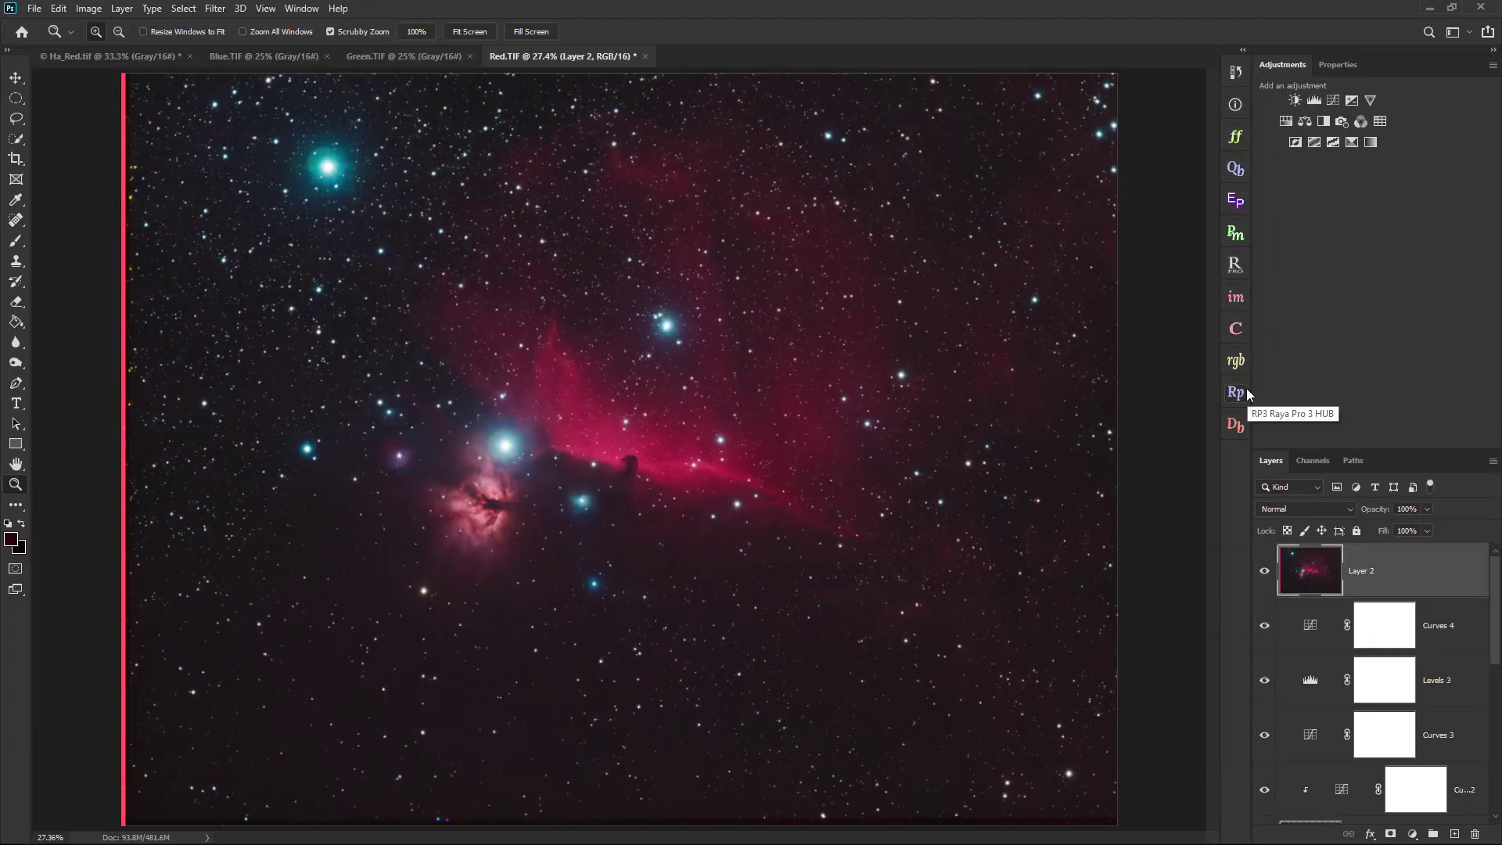
Add a Selective Color adjustment above the merged layer and set Cyan to -38% for the Reds.
{"action": "left_click", "coordinate": [1353, 148]}
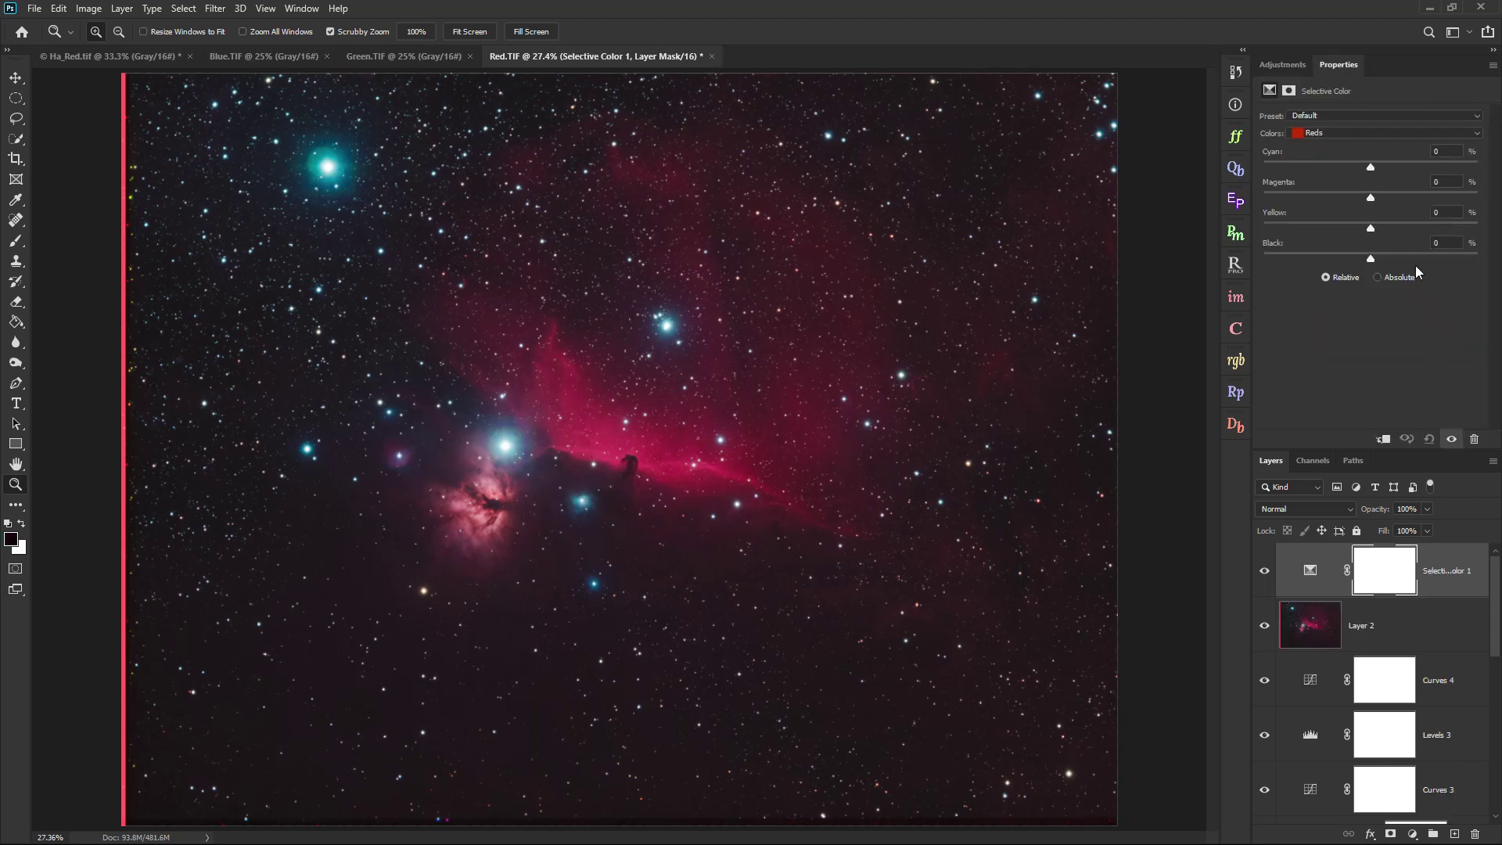
{"action": "left_click", "coordinate": [1283, 65]}
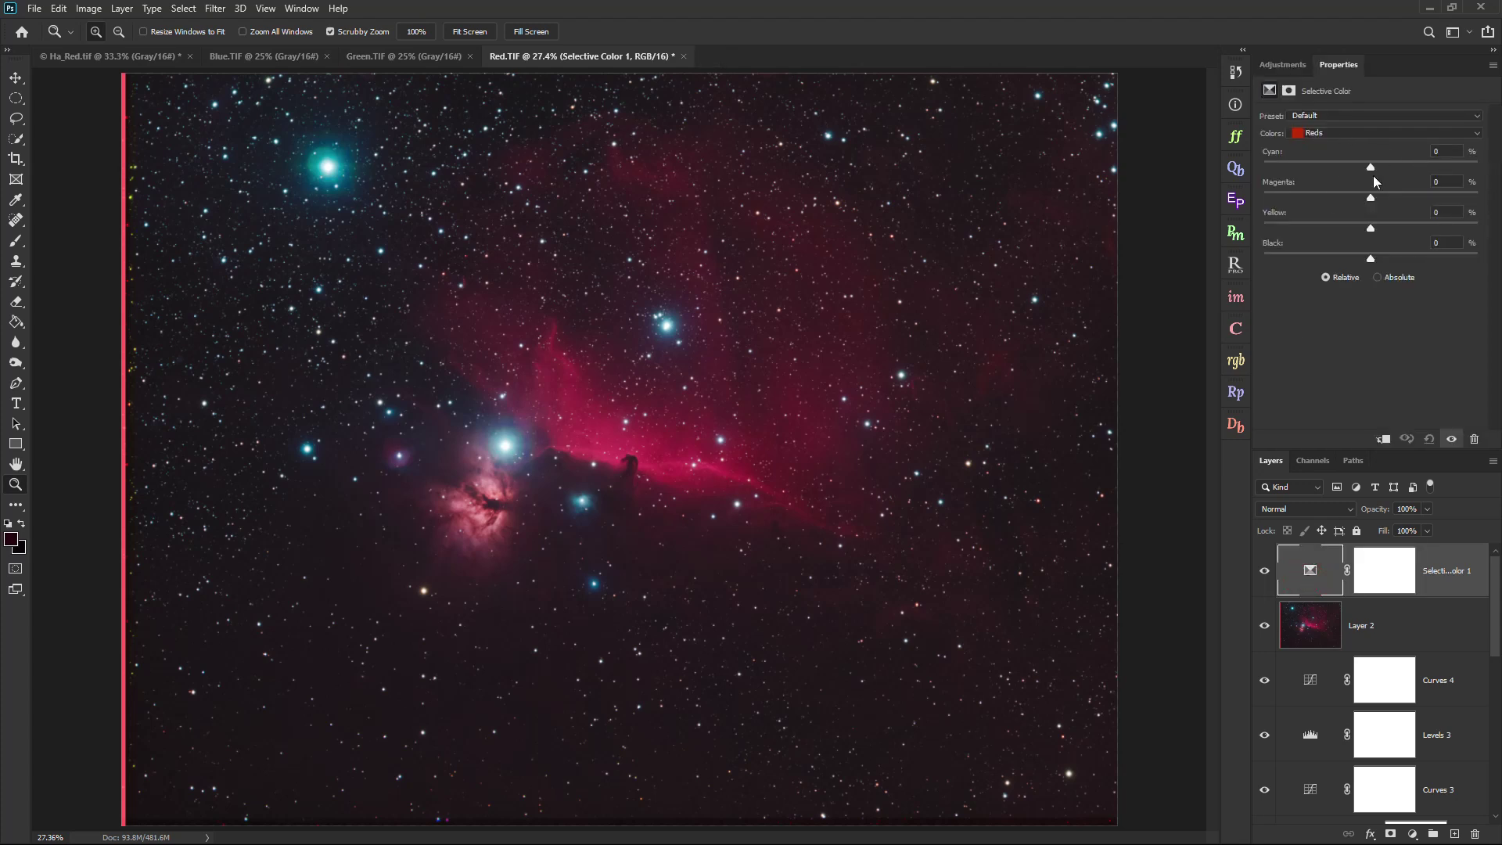
{"action": "left_click_drag", "start_coordinate": [1368, 166], "coordinate": [1331, 161]}
{"action": "left_click_drag", "start_coordinate": [844, 526], "coordinate": [845, 526]}
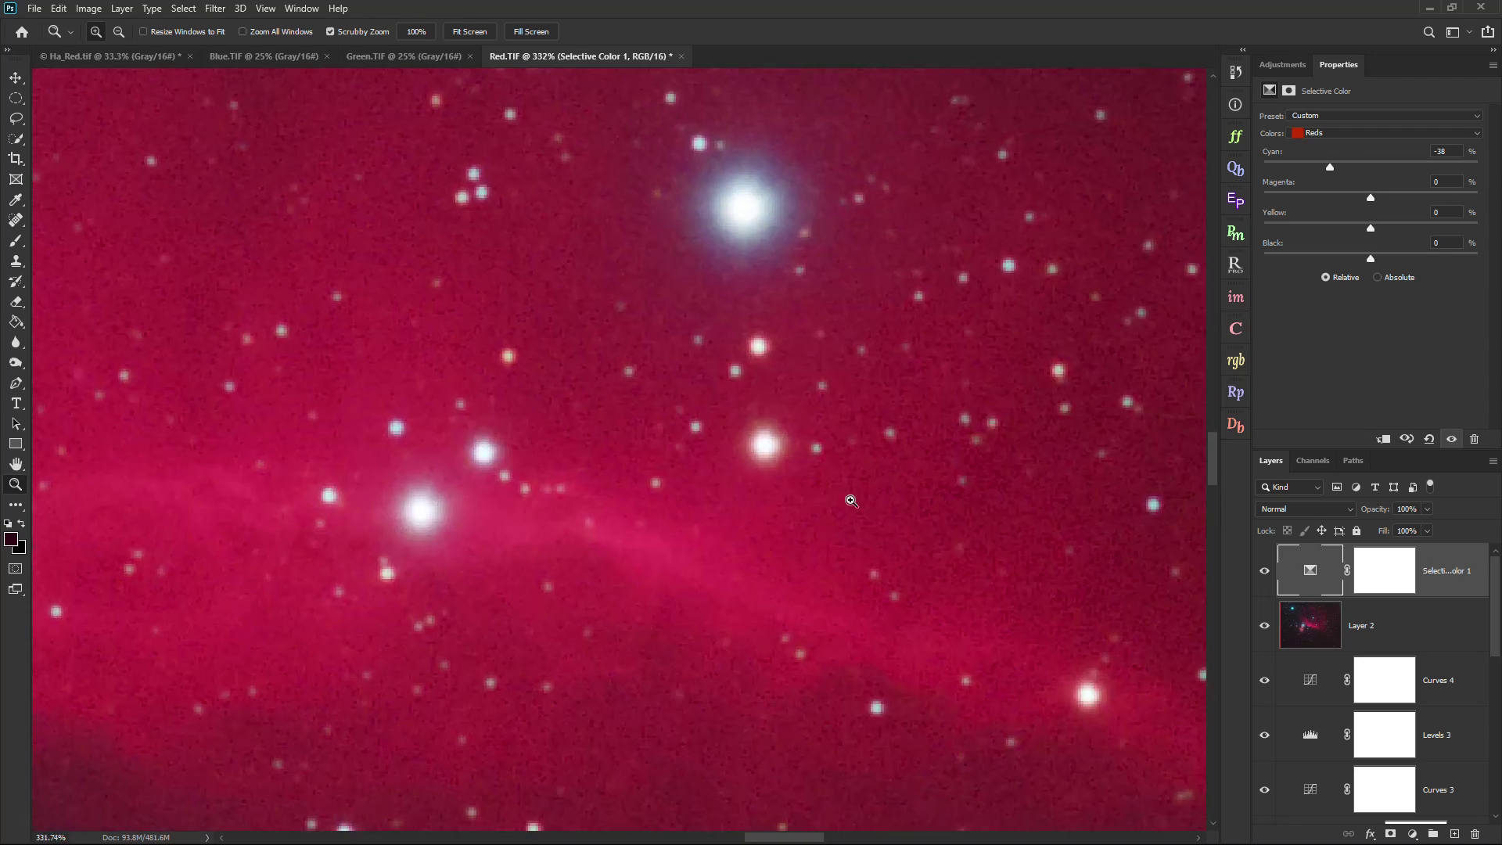
Refine the Reds in the Selective Color adjustment to Cyan -41%, Magenta -5% and Yellow +55%.
{"action": "left_click_drag", "start_coordinate": [1331, 167], "coordinate": [1232, 168]}
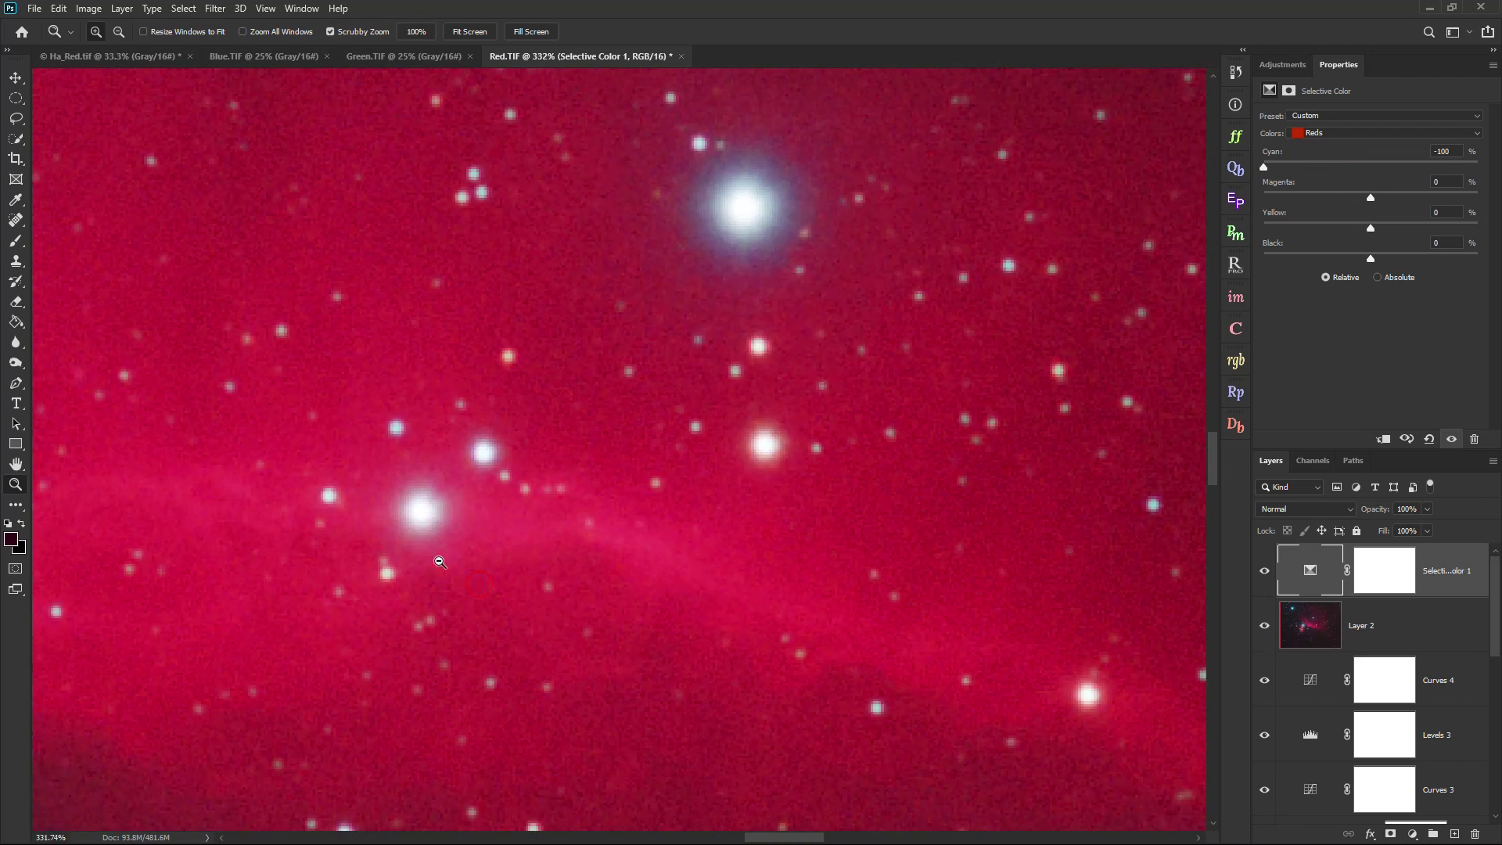
{"action": "left_click_drag", "start_coordinate": [473, 563], "coordinate": [462, 562]}
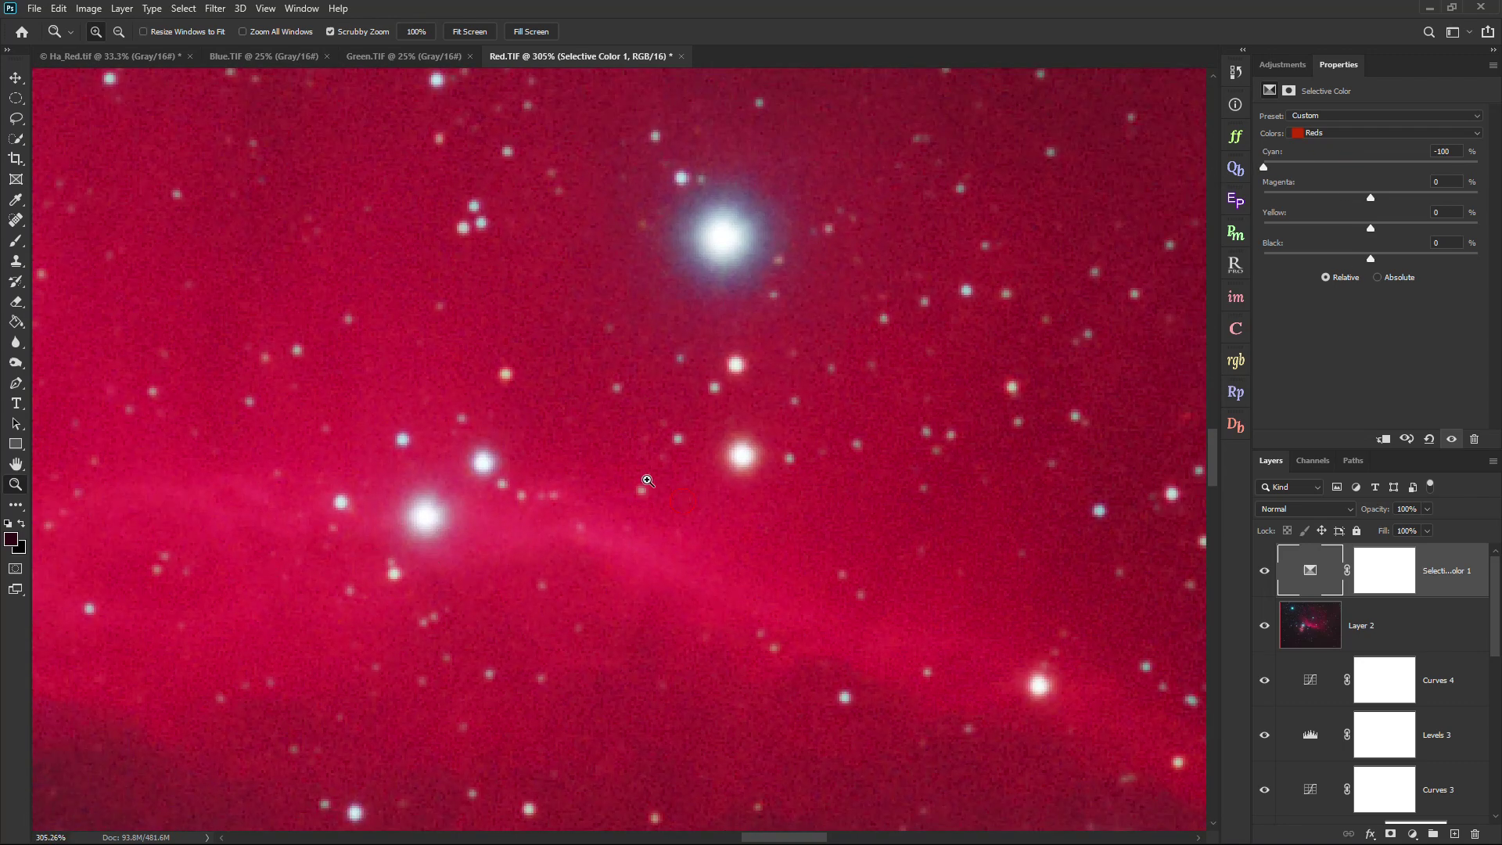
{"action": "left_click_drag", "start_coordinate": [663, 491], "coordinate": [635, 474]}
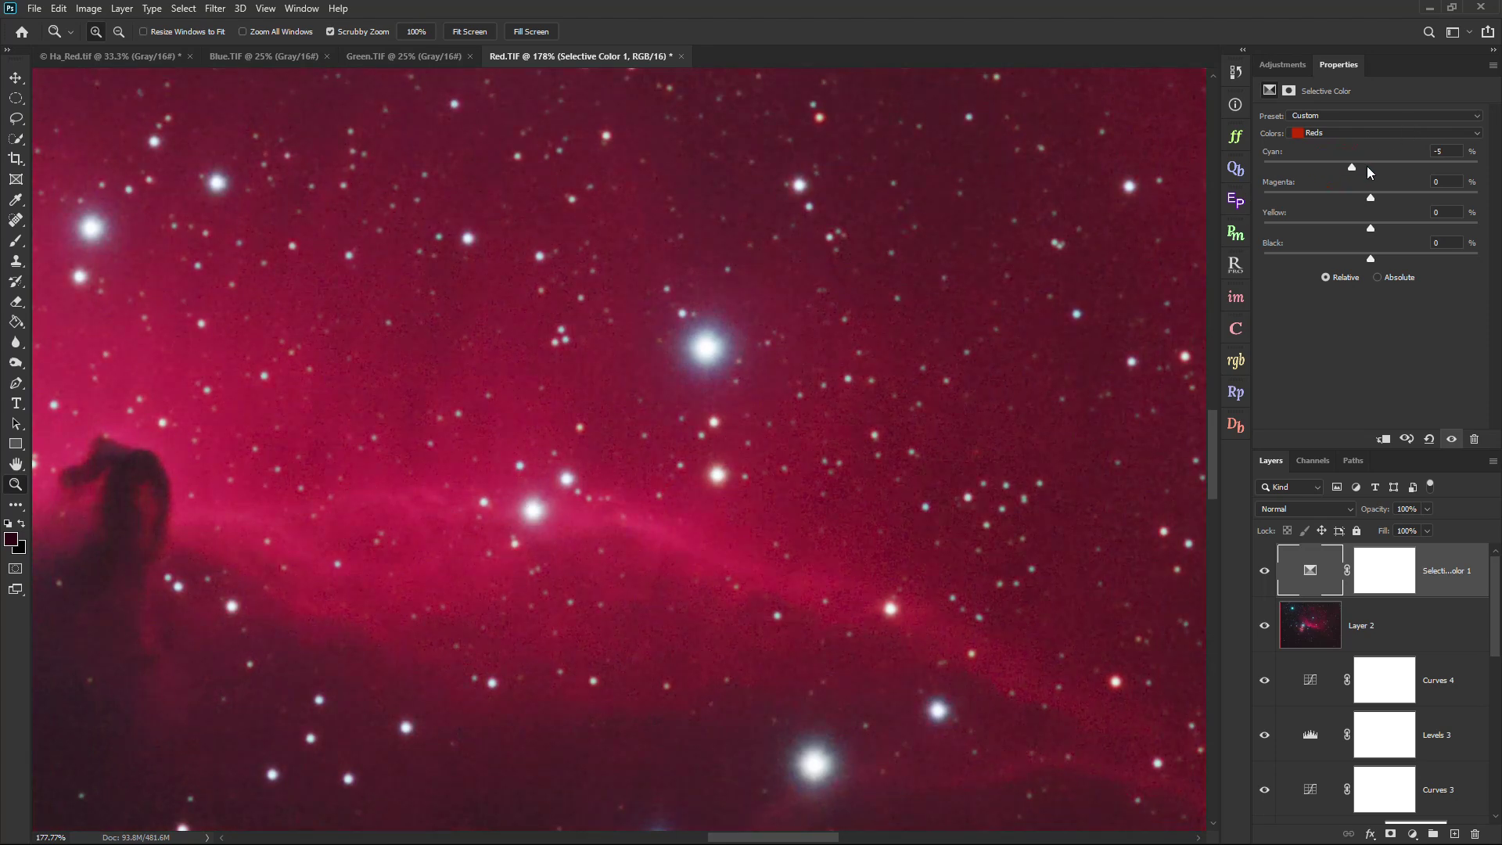
{"action": "left_click_drag", "start_coordinate": [1371, 197], "coordinate": [1431, 230]}
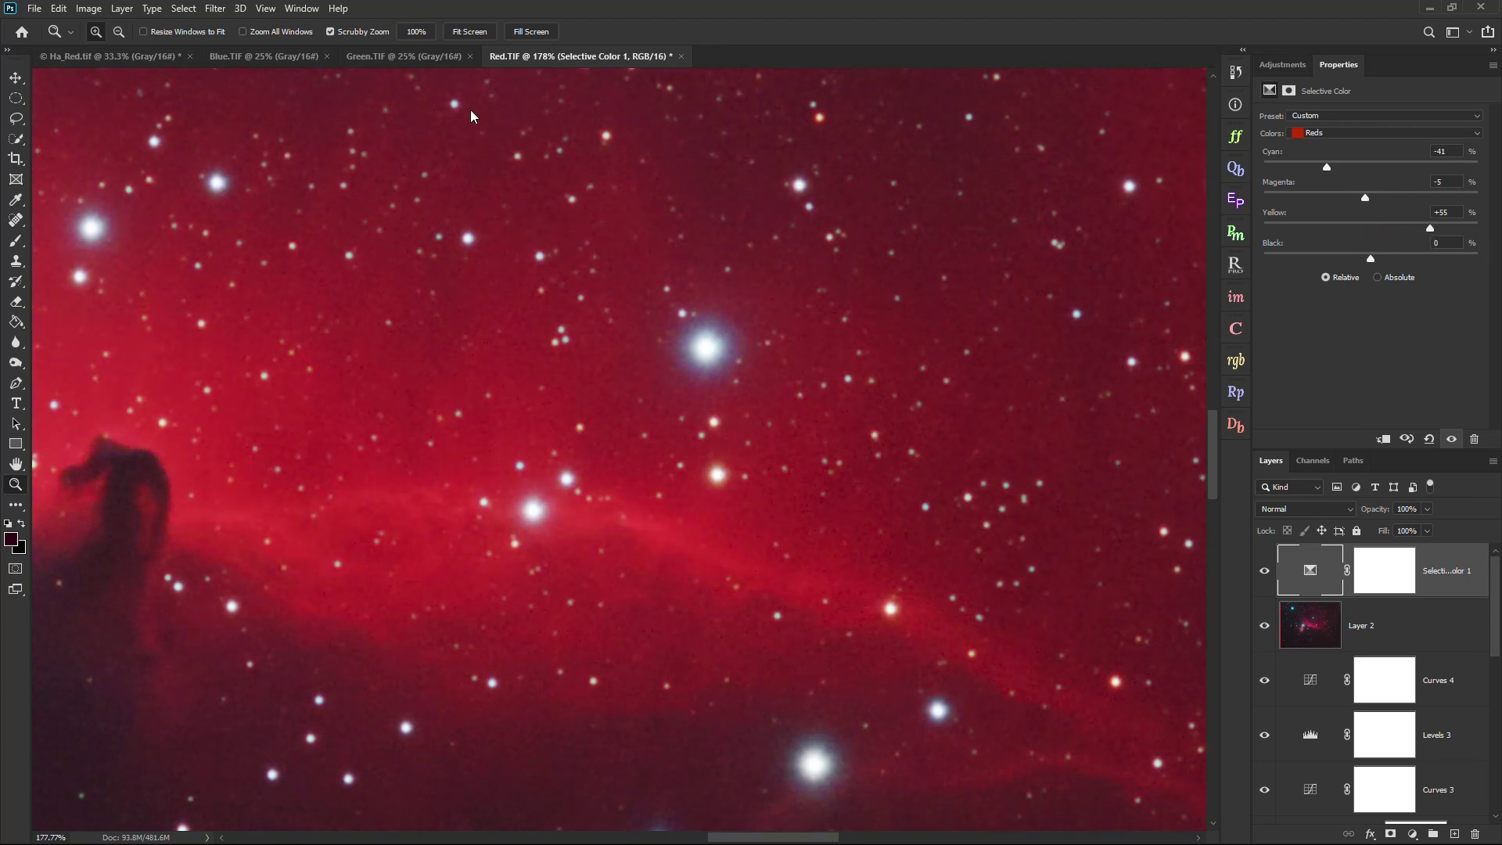
Compare the whole image with and without the Selective Color adjustment.
{"action": "left_click", "coordinate": [469, 32]}
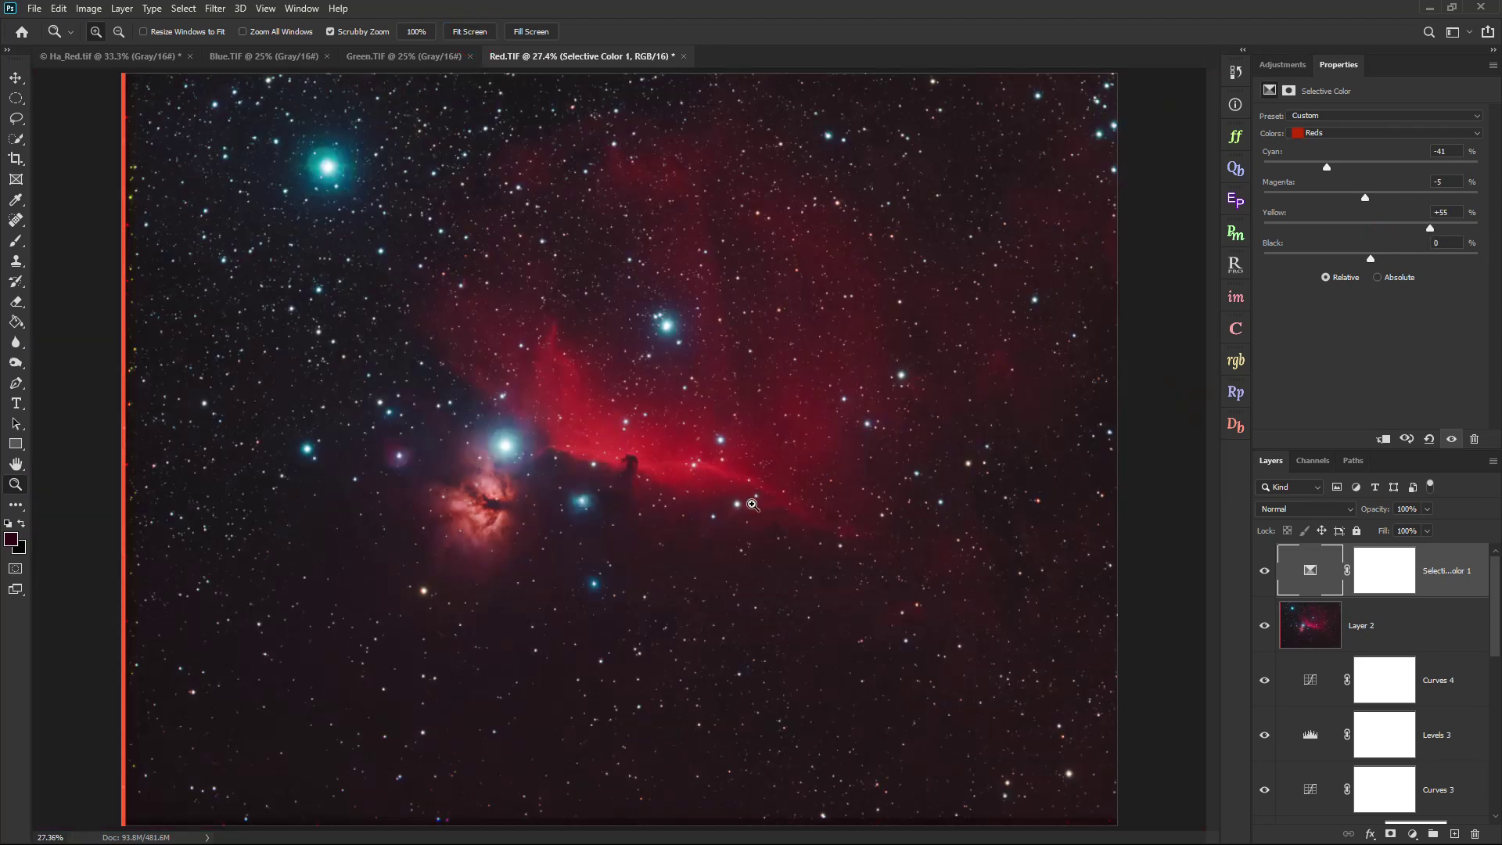
{"action": "left_click", "coordinate": [1266, 571]}
{"action": "left_click", "coordinate": [1265, 571]}
Crop the image at its original ratio to remove the red strip on the left and the uneven borders.
{"action": "left_click", "coordinate": [18, 158]}
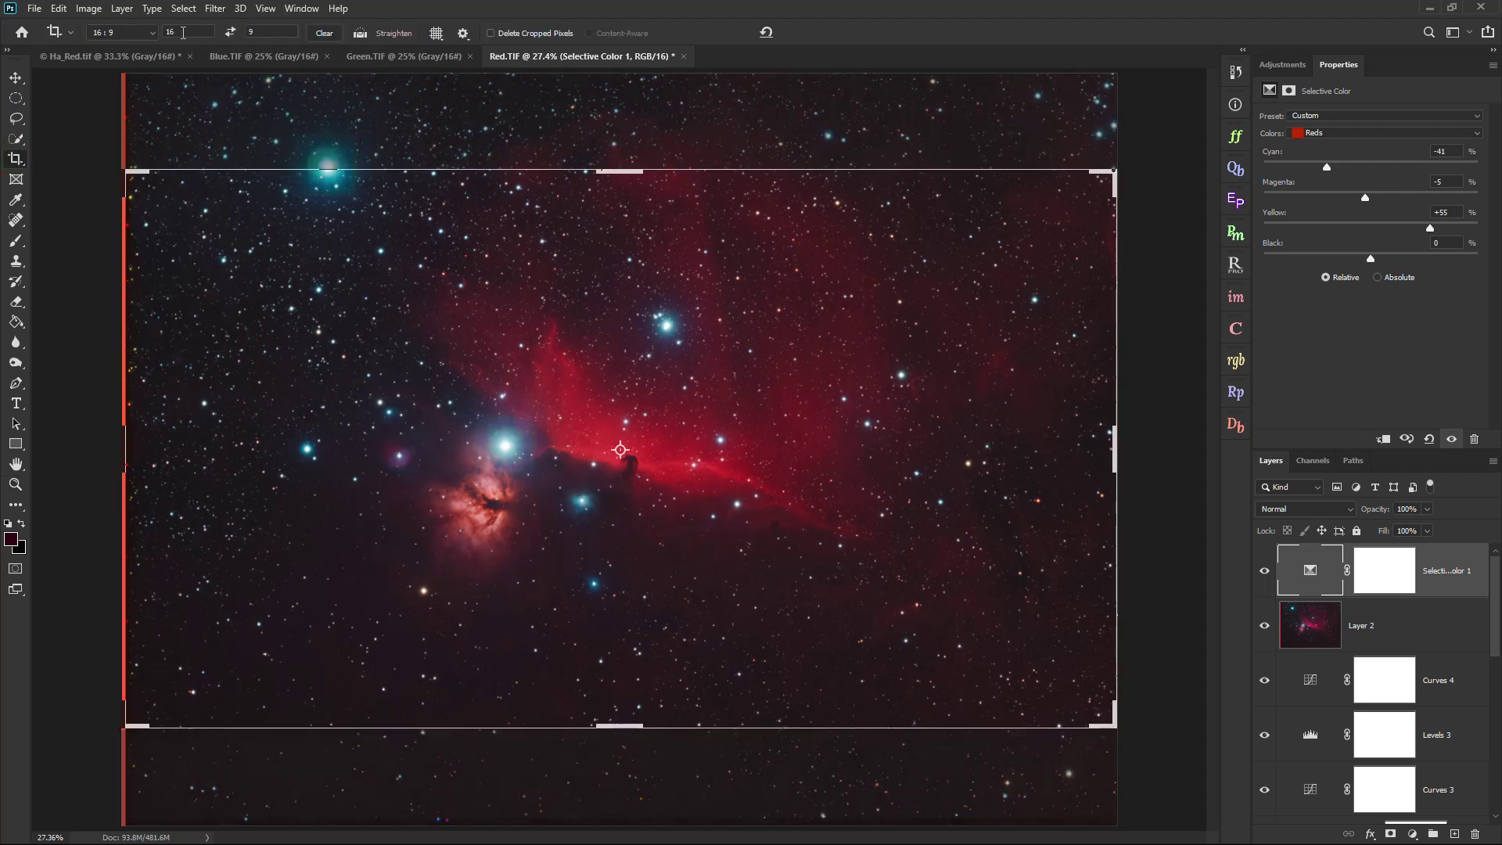
{"action": "left_click", "coordinate": [121, 36]}
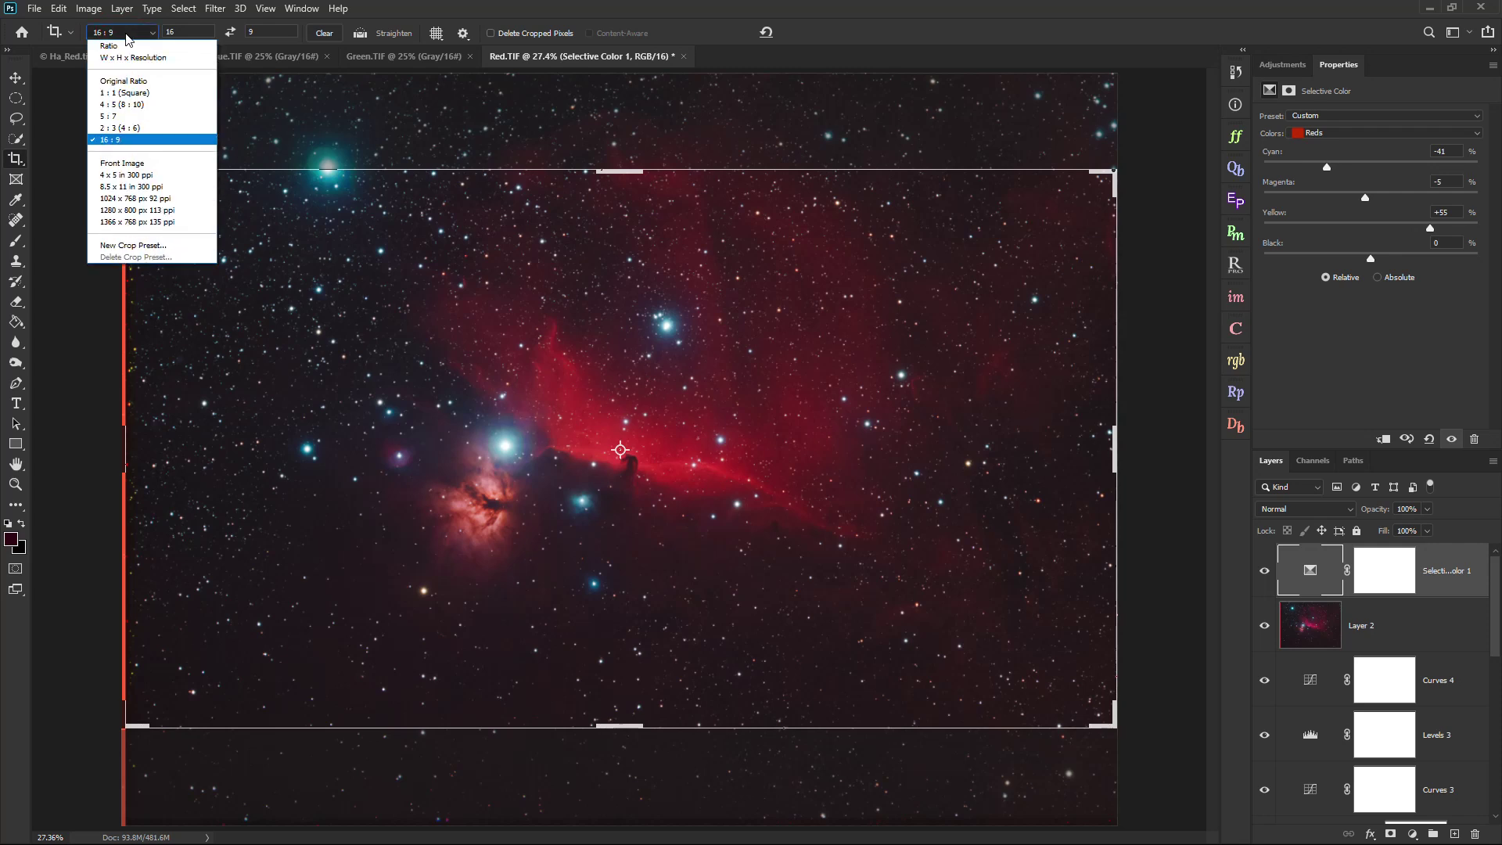
{"action": "left_click", "coordinate": [141, 86]}
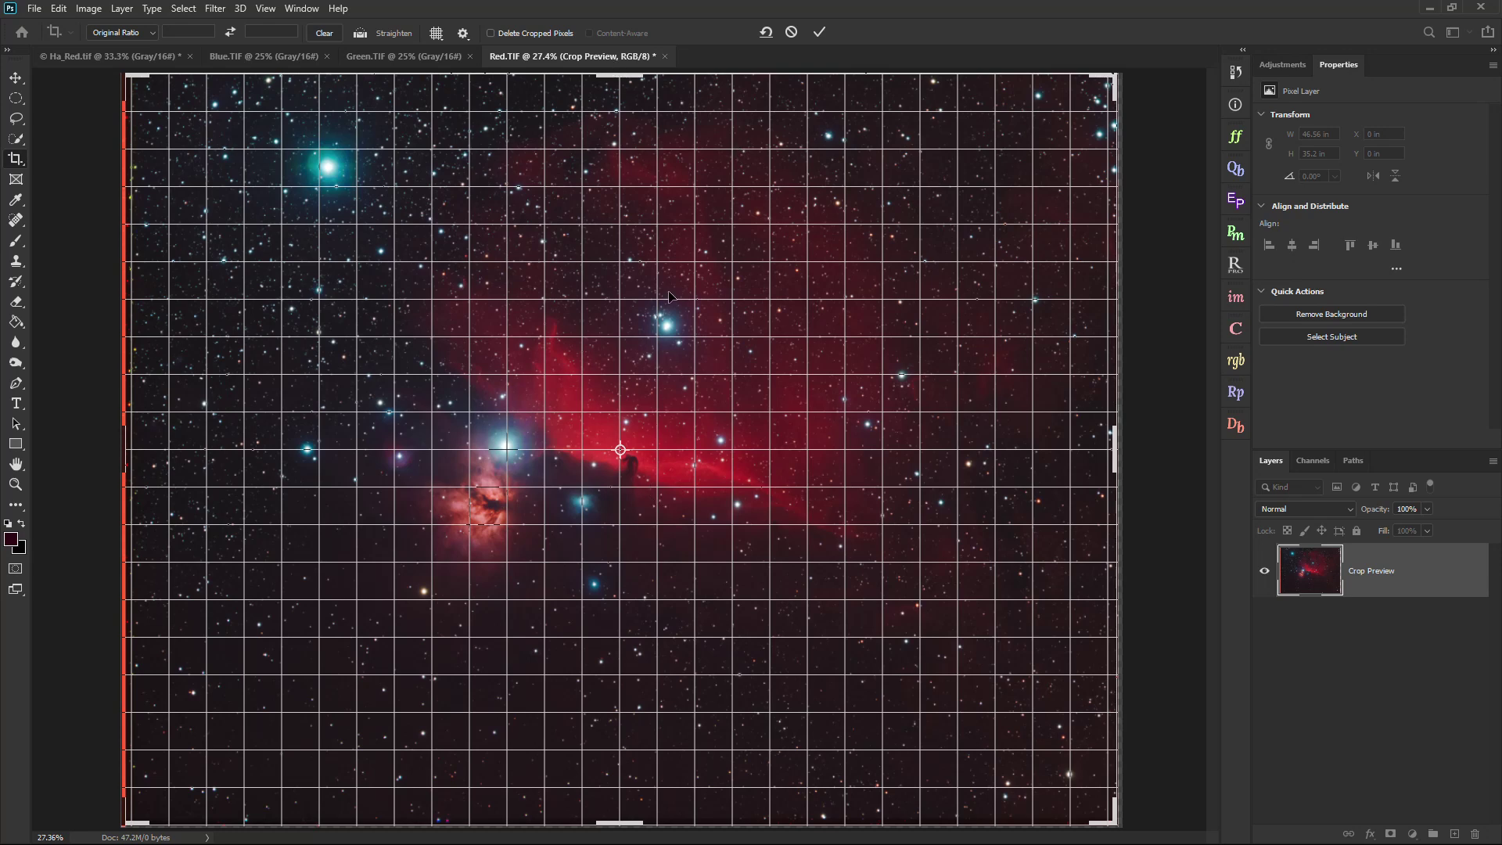
{"action": "left_click_drag", "start_coordinate": [610, 812], "coordinate": [618, 794]}
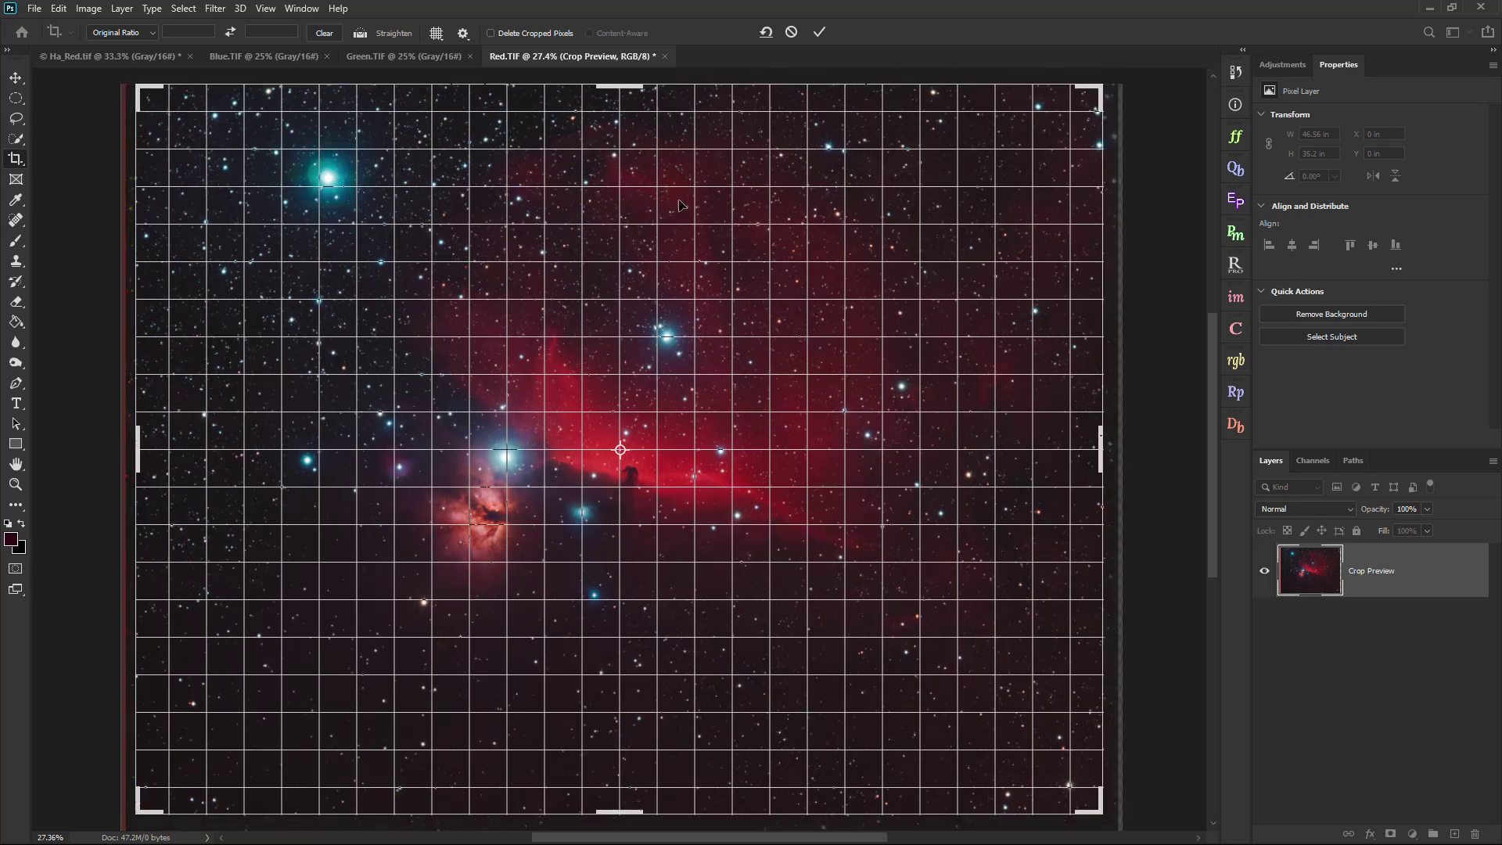
{"action": "left_click_drag", "start_coordinate": [651, 84], "coordinate": [652, 88]}
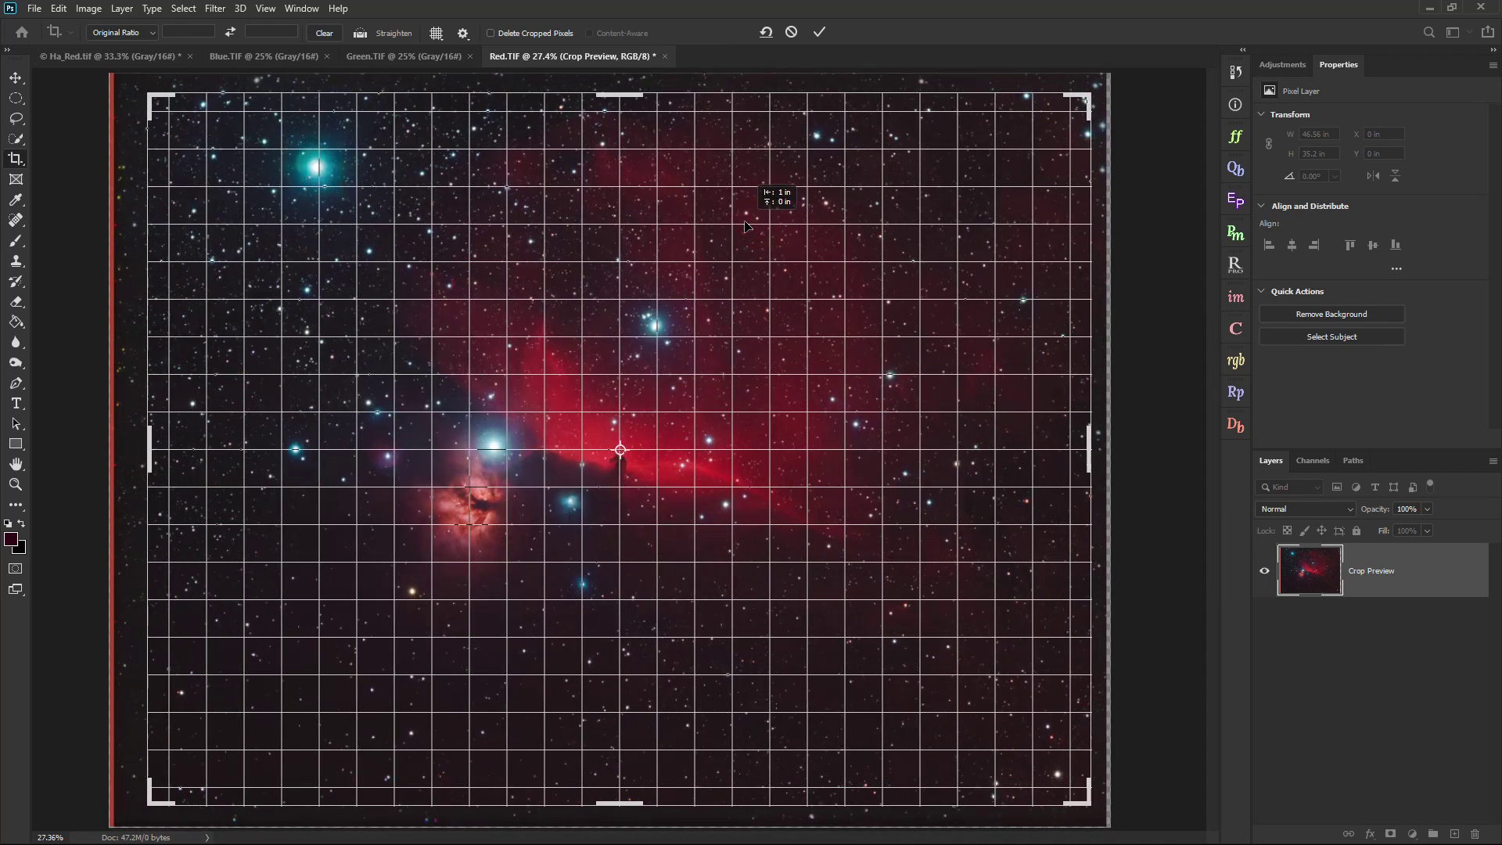
{"action": "left_click_drag", "start_coordinate": [626, 807], "coordinate": [617, 800]}
{"action": "left_click_drag", "start_coordinate": [610, 657], "coordinate": [608, 657]}
{"action": "left_click", "coordinate": [819, 31]}
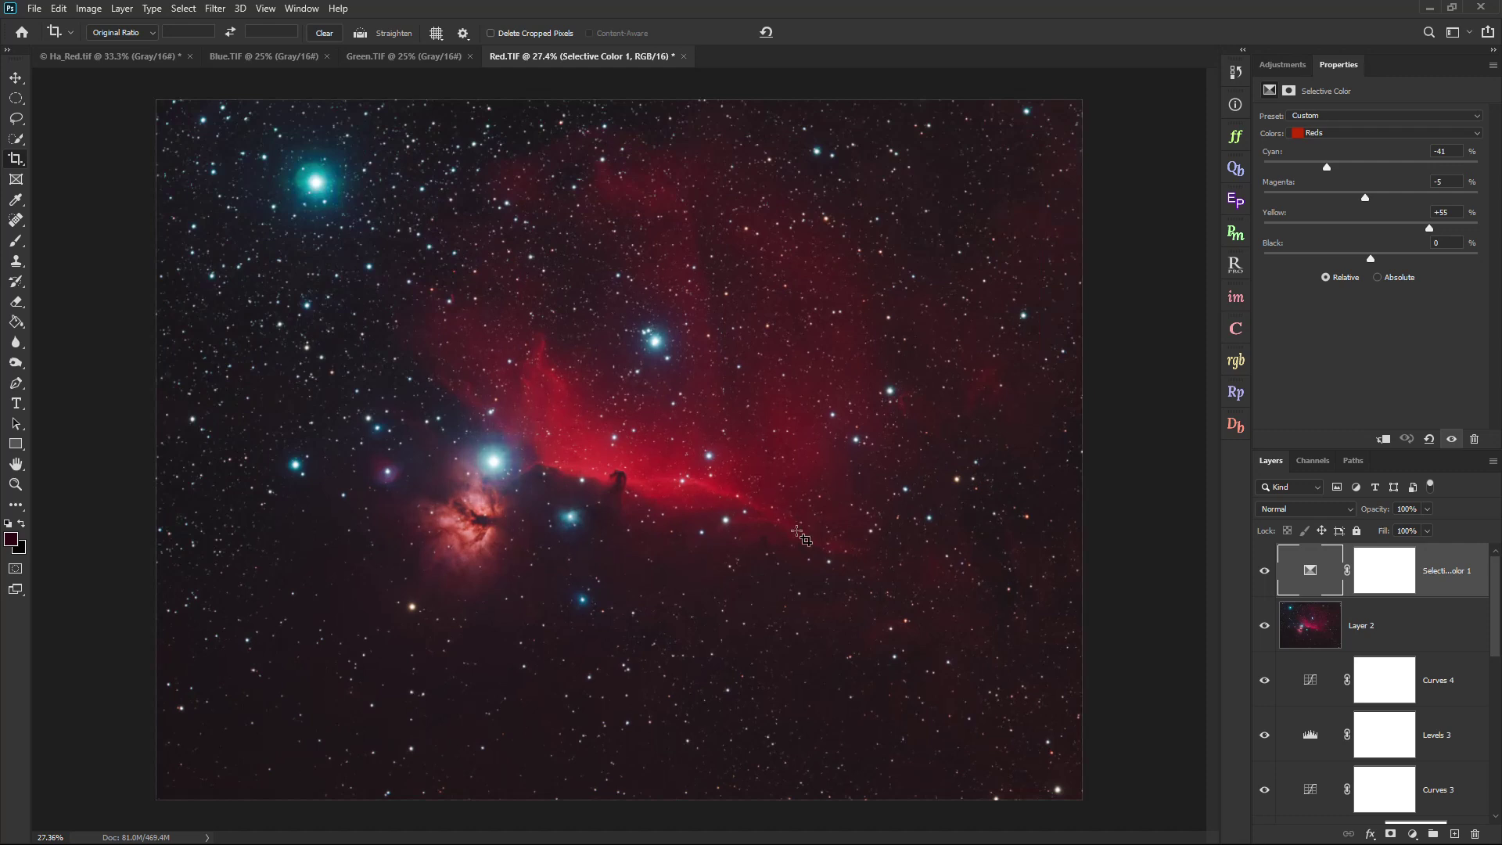
Examine the bright stars, Flame Nebula and Horsehead region of the cropped image up close.
{"action": "scroll", "coordinate": [325, 189], "scroll_direction": "up", "scroll_amount": 3}
{"action": "scroll", "coordinate": [325, 189], "scroll_direction": "up", "scroll_amount": 5}
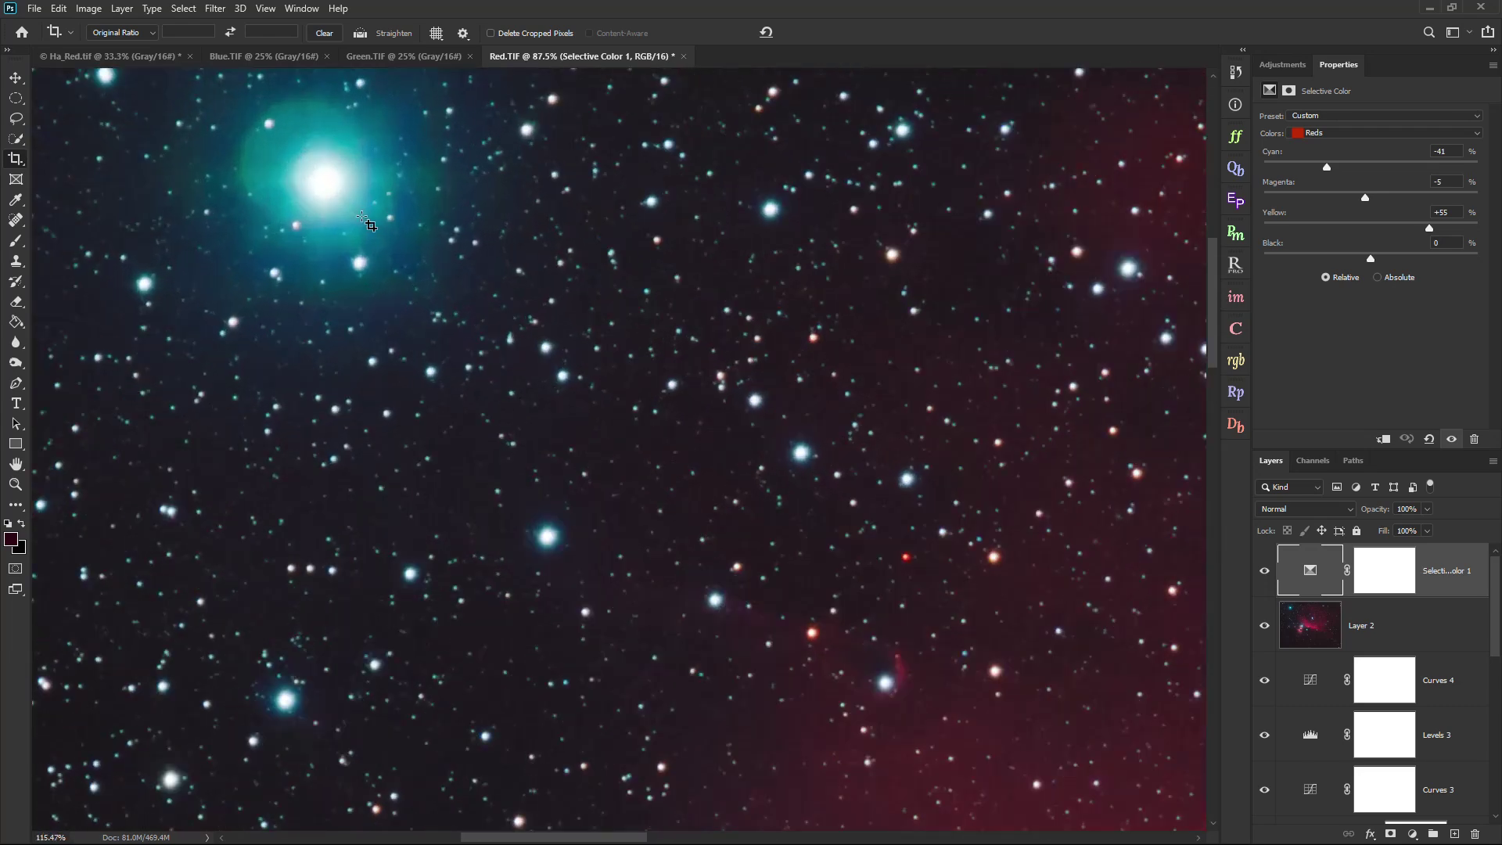
{"action": "scroll", "coordinate": [512, 356], "scroll_direction": "down", "scroll_amount": 2}
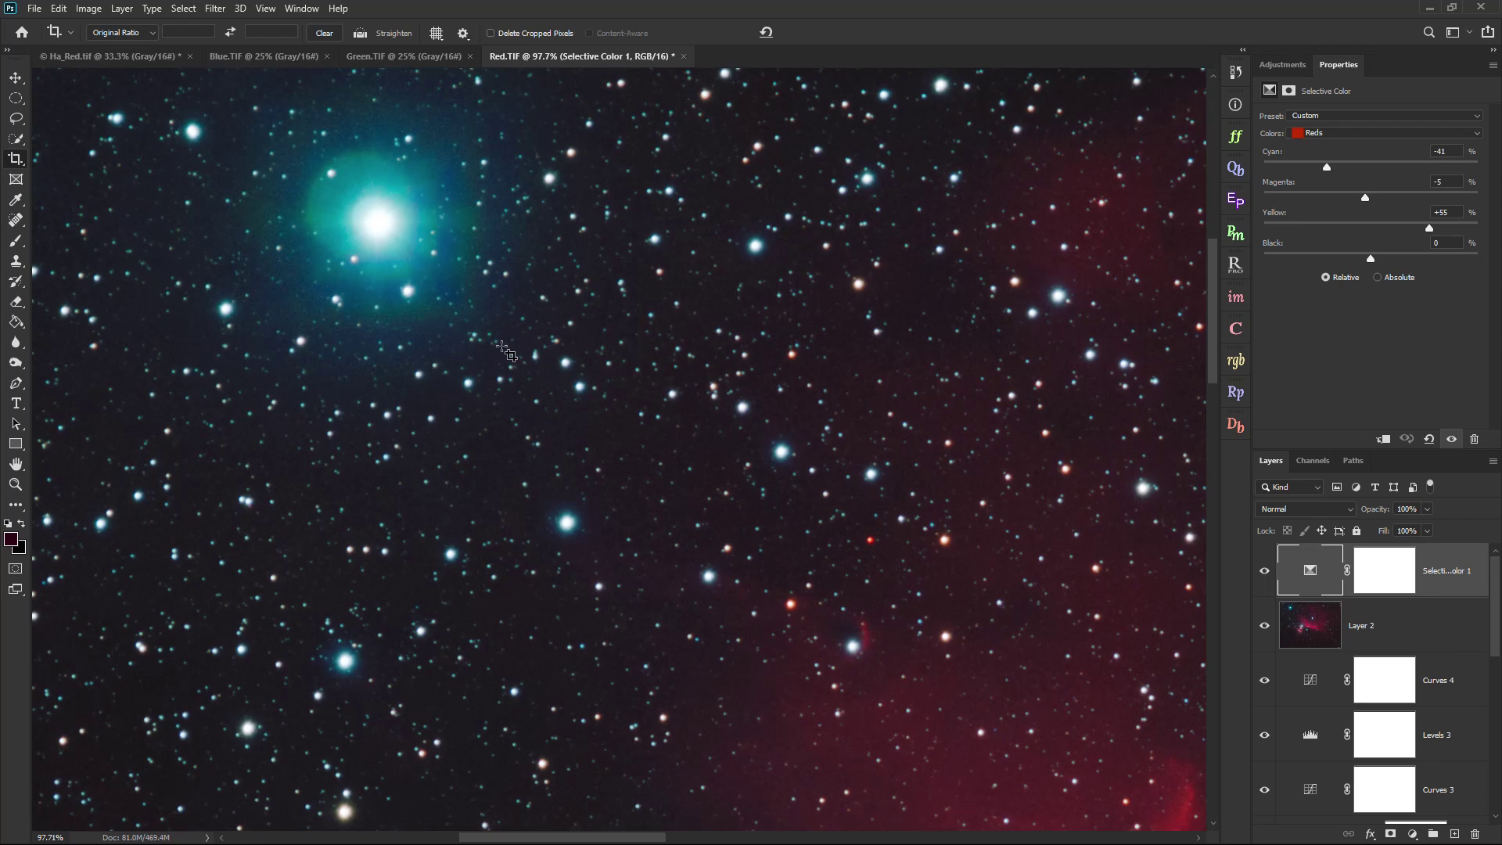
{"action": "scroll", "coordinate": [513, 356], "scroll_direction": "down", "scroll_amount": 1}
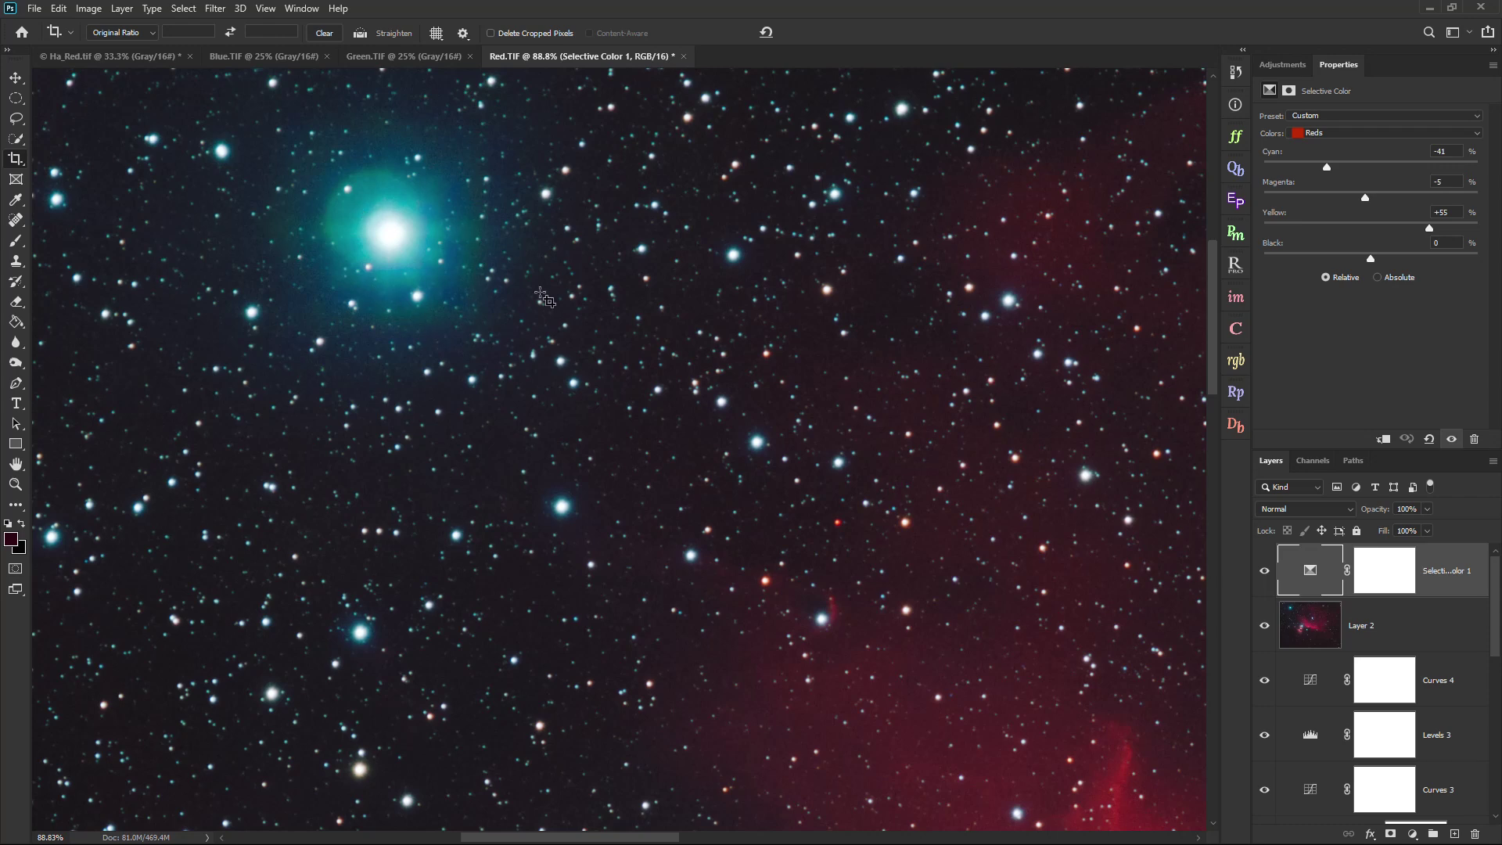
{"action": "scroll", "coordinate": [501, 298], "scroll_direction": "down", "scroll_amount": 6}
{"action": "scroll", "coordinate": [565, 651], "scroll_direction": "down", "scroll_amount": 5}
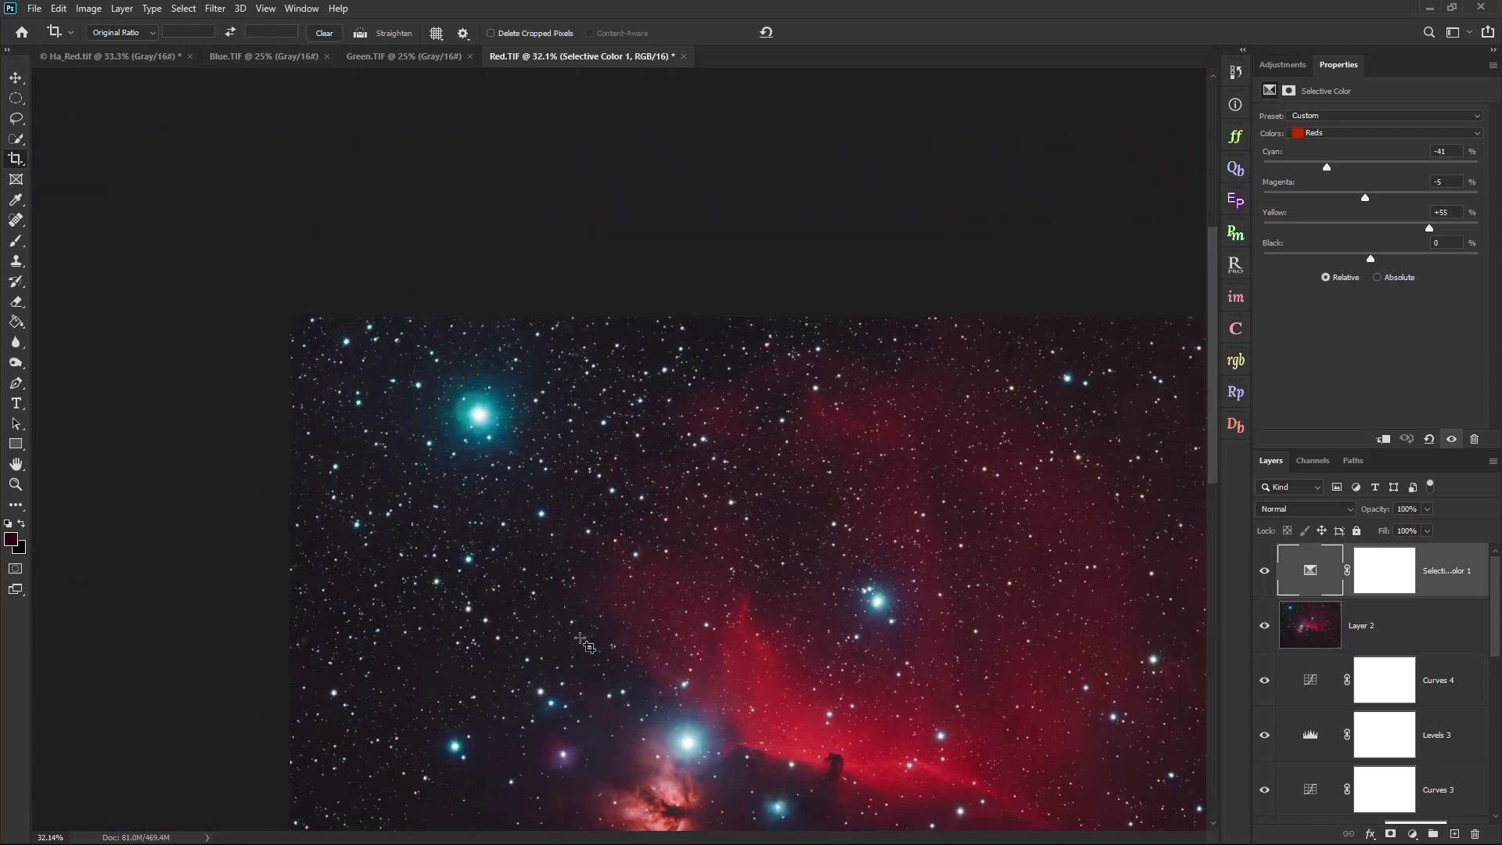
{"action": "scroll", "coordinate": [469, 511], "scroll_direction": "up", "scroll_amount": 5}
{"action": "scroll", "coordinate": [470, 510], "scroll_direction": "up", "scroll_amount": 4}
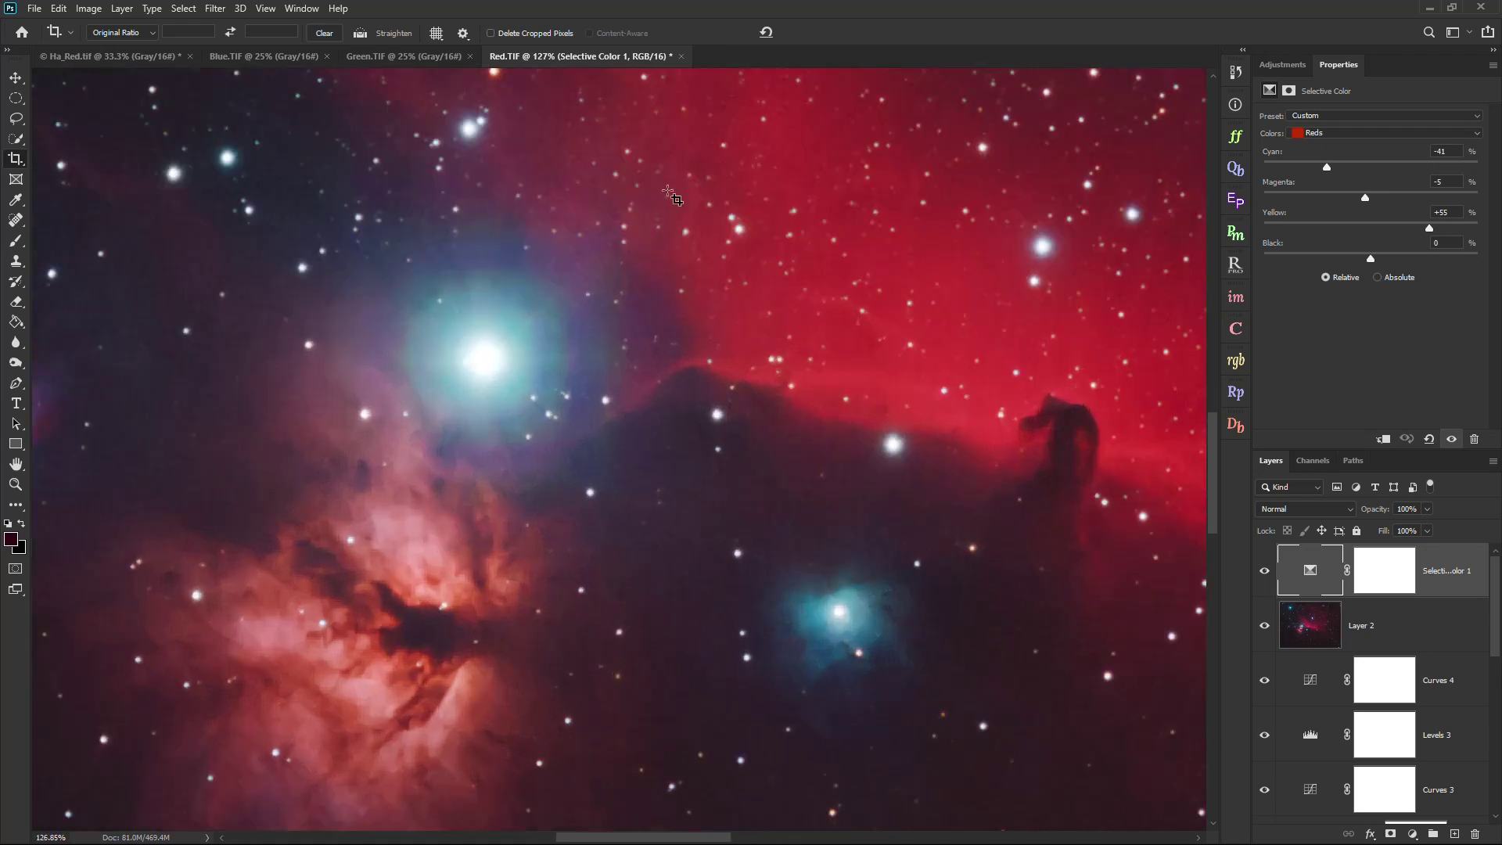
{"action": "scroll", "coordinate": [602, 510], "scroll_direction": "down", "scroll_amount": 2}
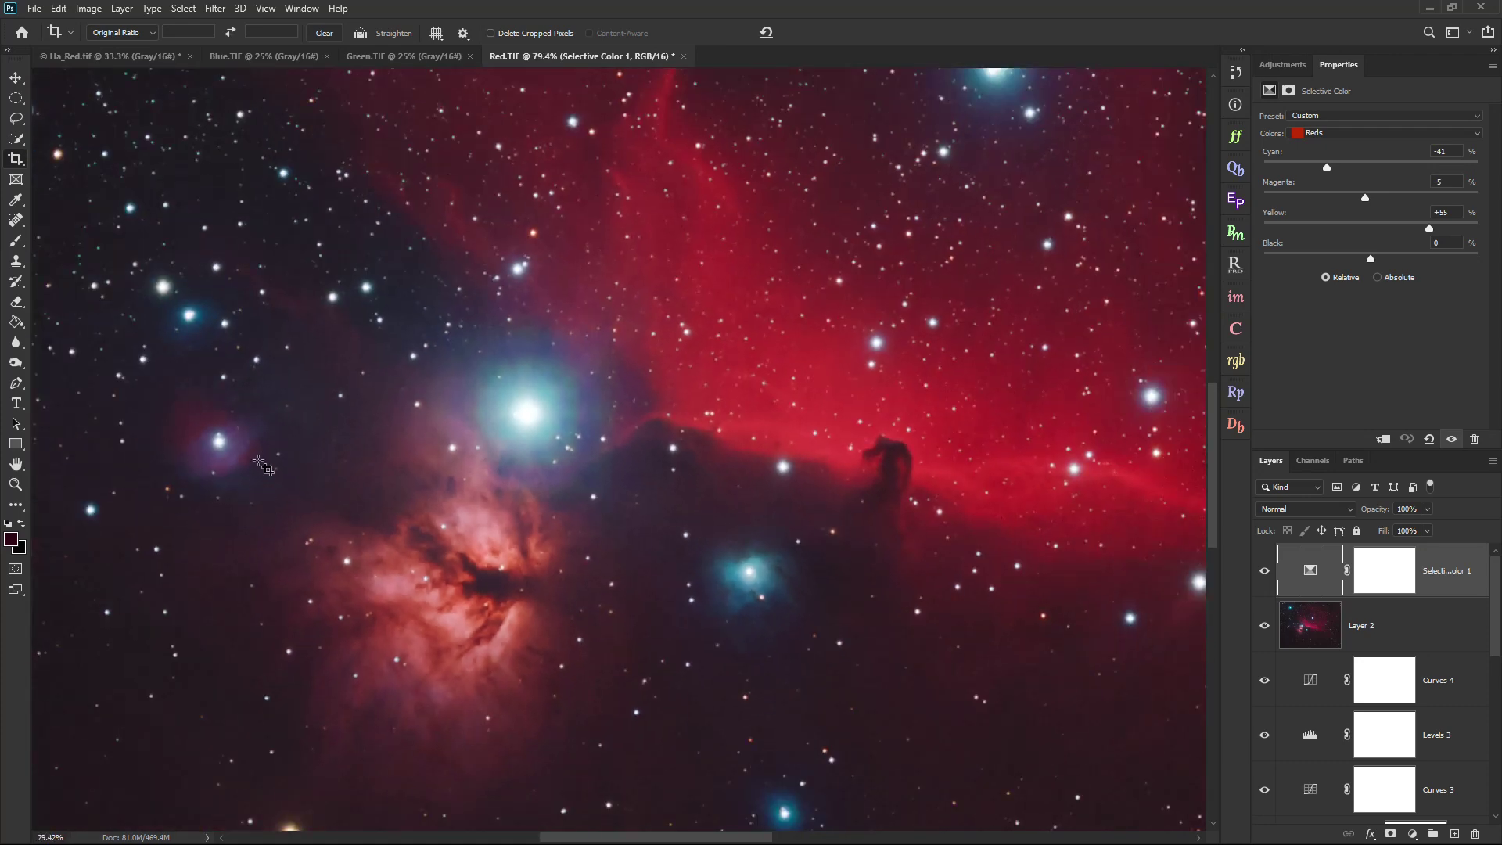
Review the cropped Red.TIF image as a whole and around the Flame and Horsehead nebulae.
{"action": "scroll", "coordinate": [546, 430], "scroll_direction": "down", "scroll_amount": 1}
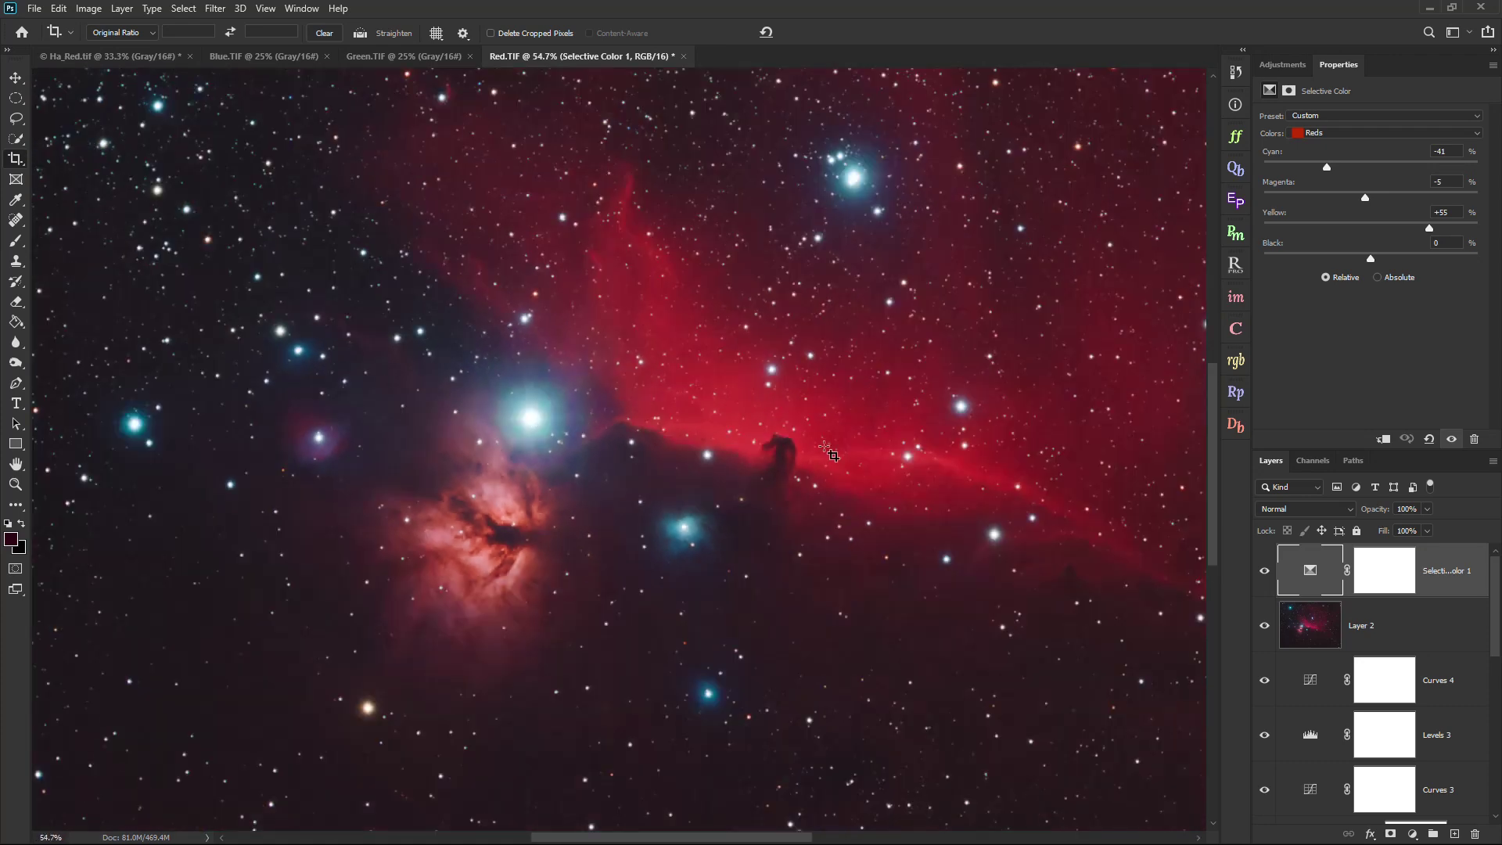
{"action": "scroll", "coordinate": [884, 200], "scroll_direction": "up", "scroll_amount": 3}
{"action": "scroll", "coordinate": [896, 415], "scroll_direction": "down", "scroll_amount": 3}
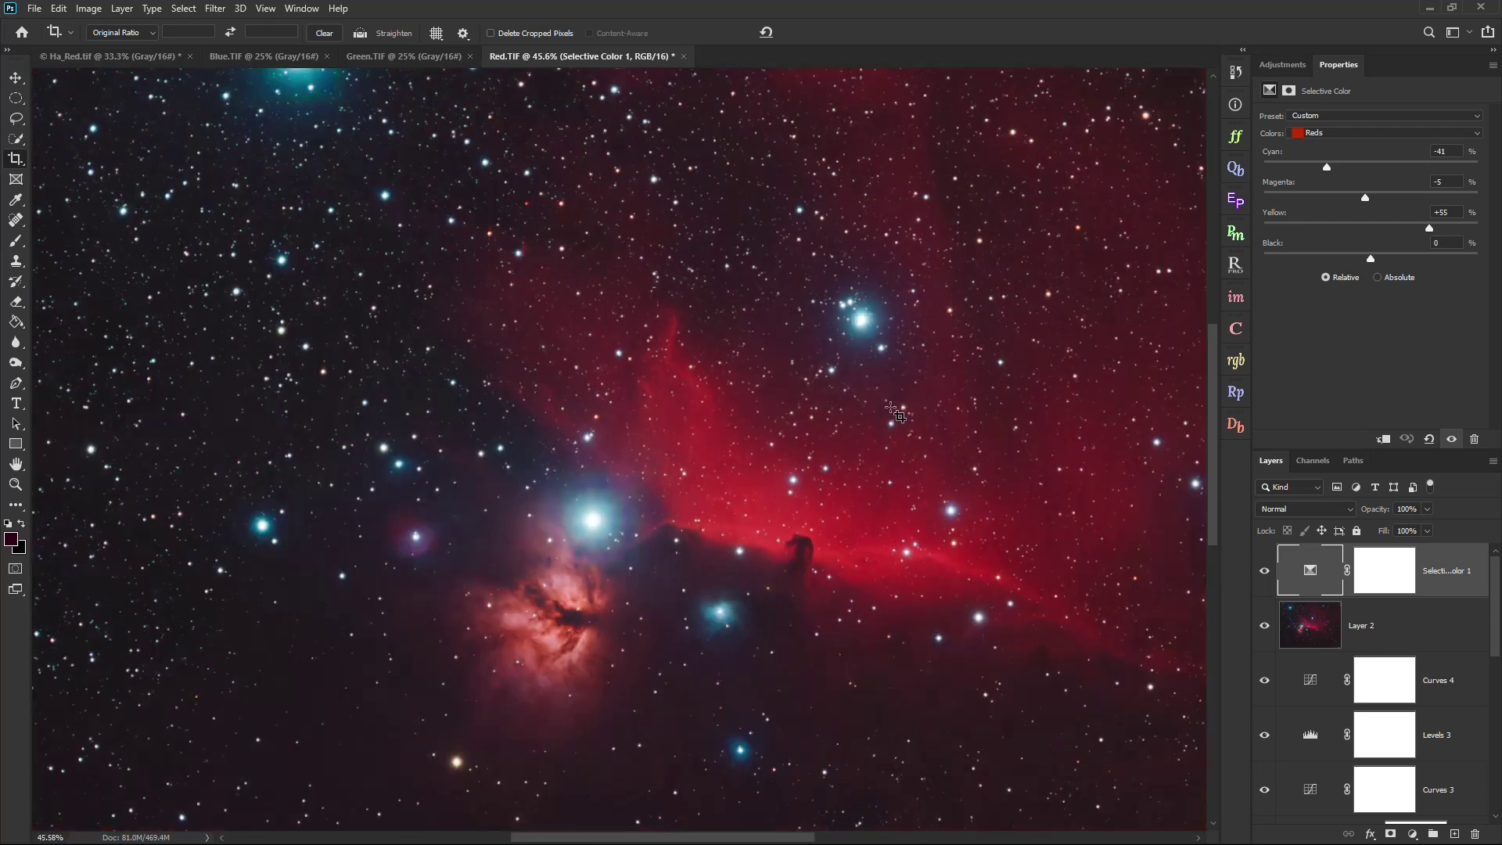
{"action": "scroll", "coordinate": [896, 415], "scroll_direction": "down", "scroll_amount": 2}
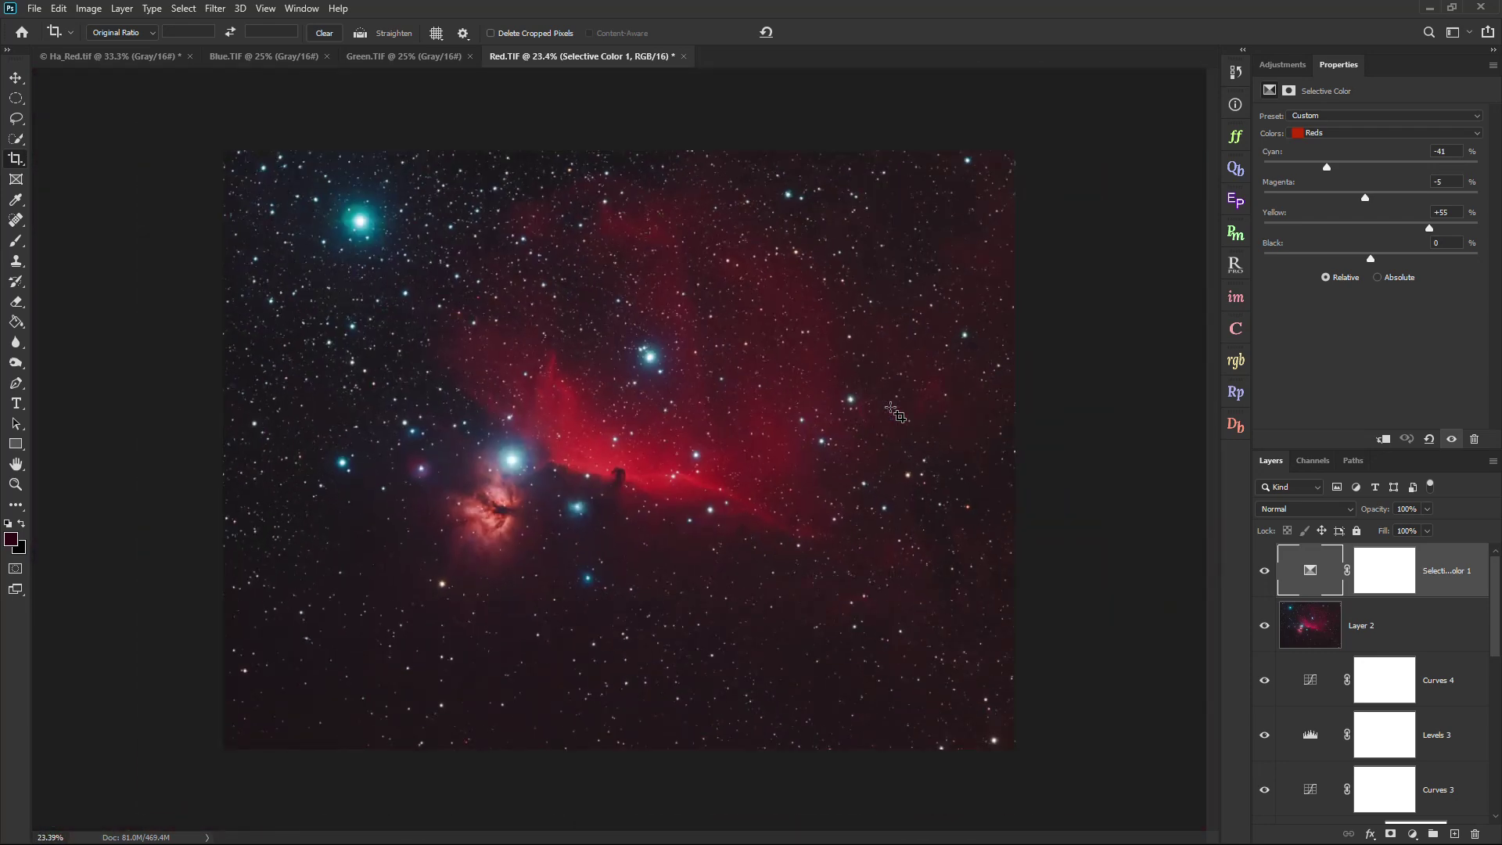
{"action": "scroll", "coordinate": [895, 414], "scroll_direction": "up", "scroll_amount": 1}
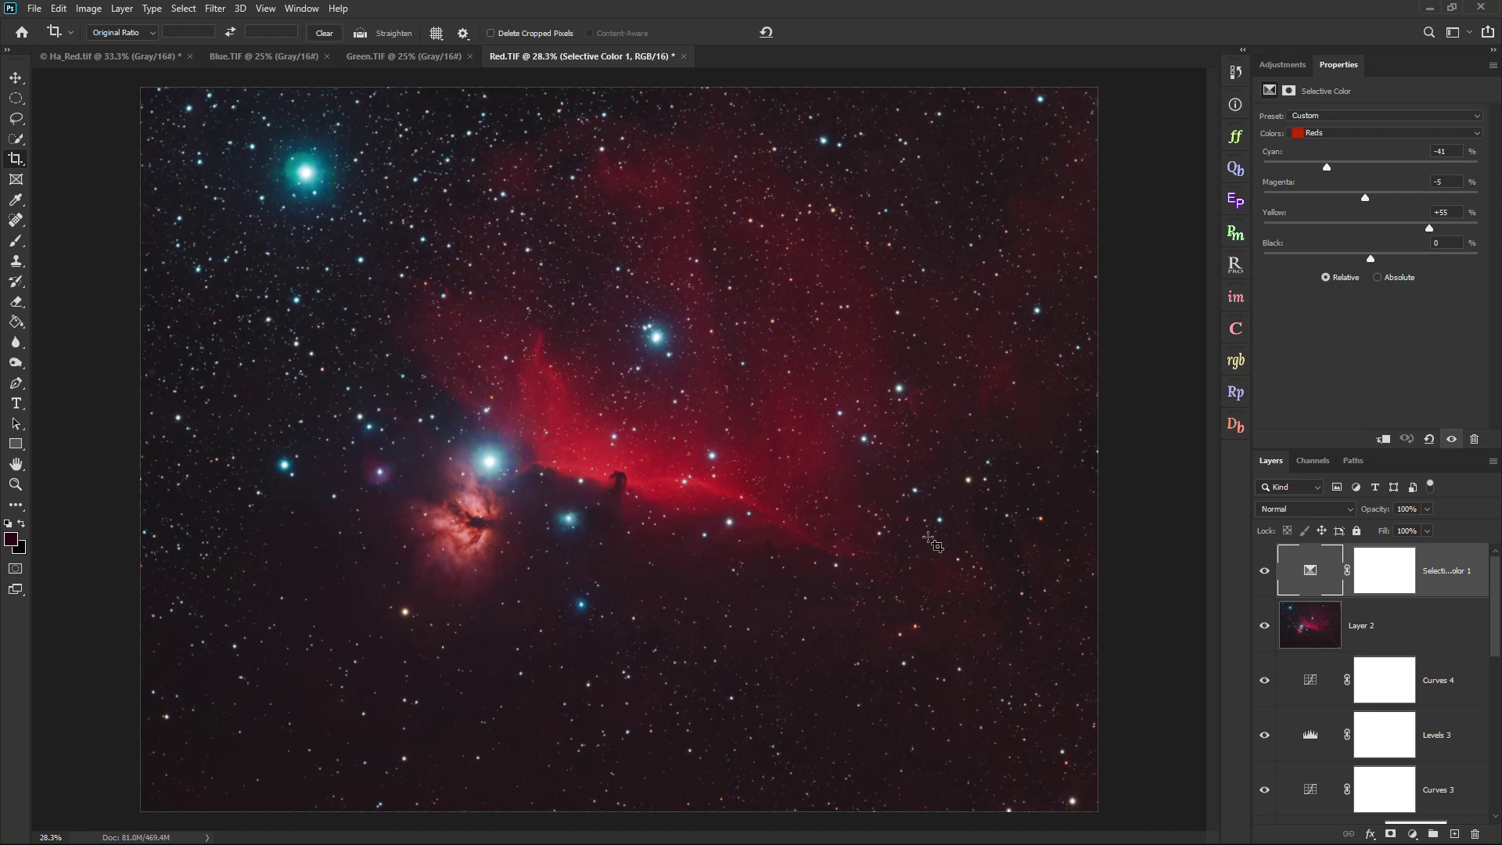
{"action": "scroll", "coordinate": [625, 548], "scroll_direction": "up", "scroll_amount": 6}
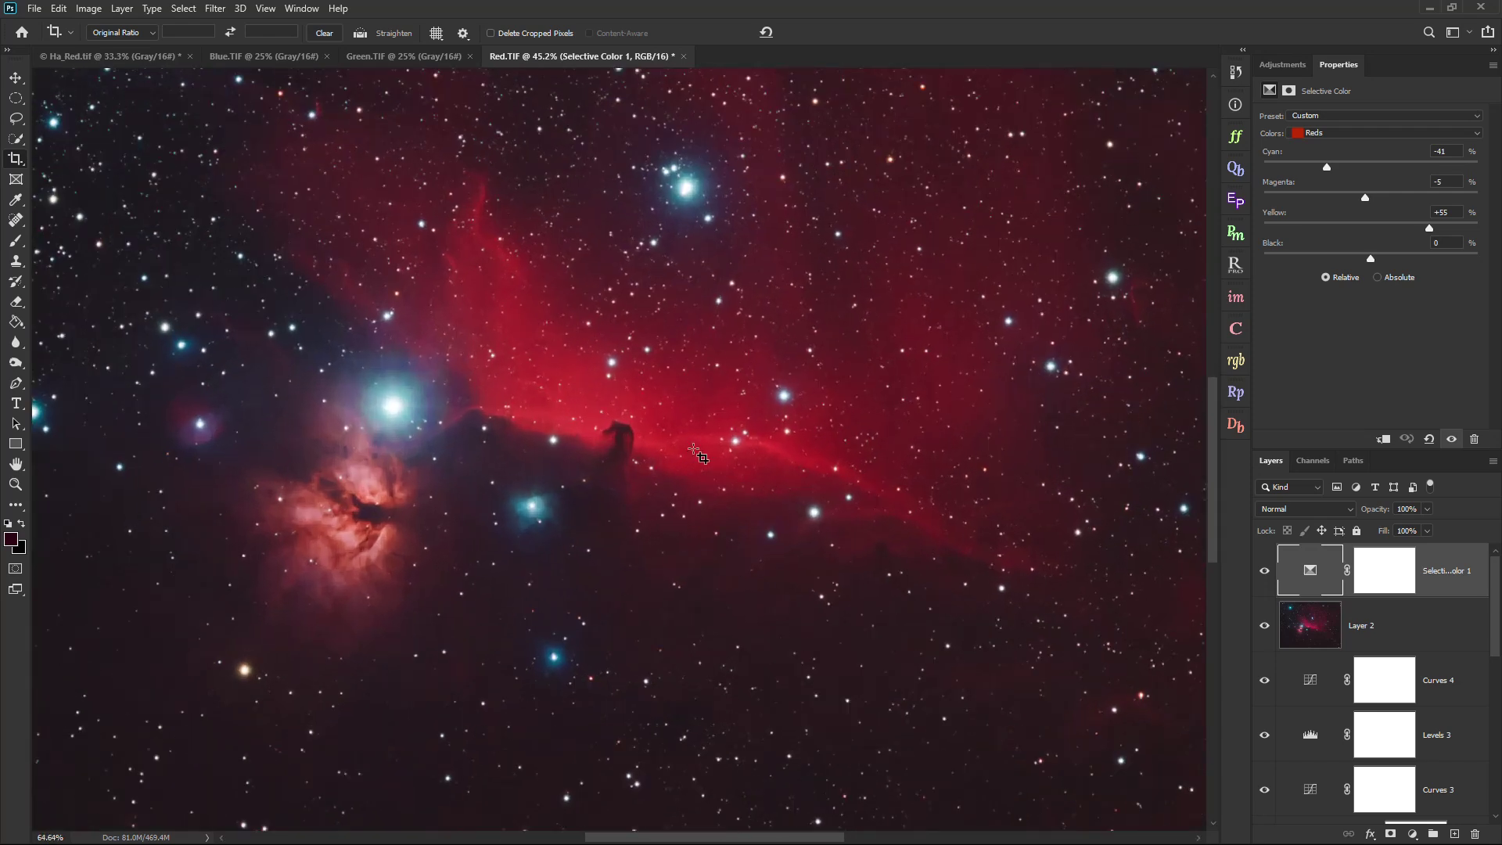
{"action": "scroll", "coordinate": [743, 474], "scroll_direction": "down", "scroll_amount": 7}
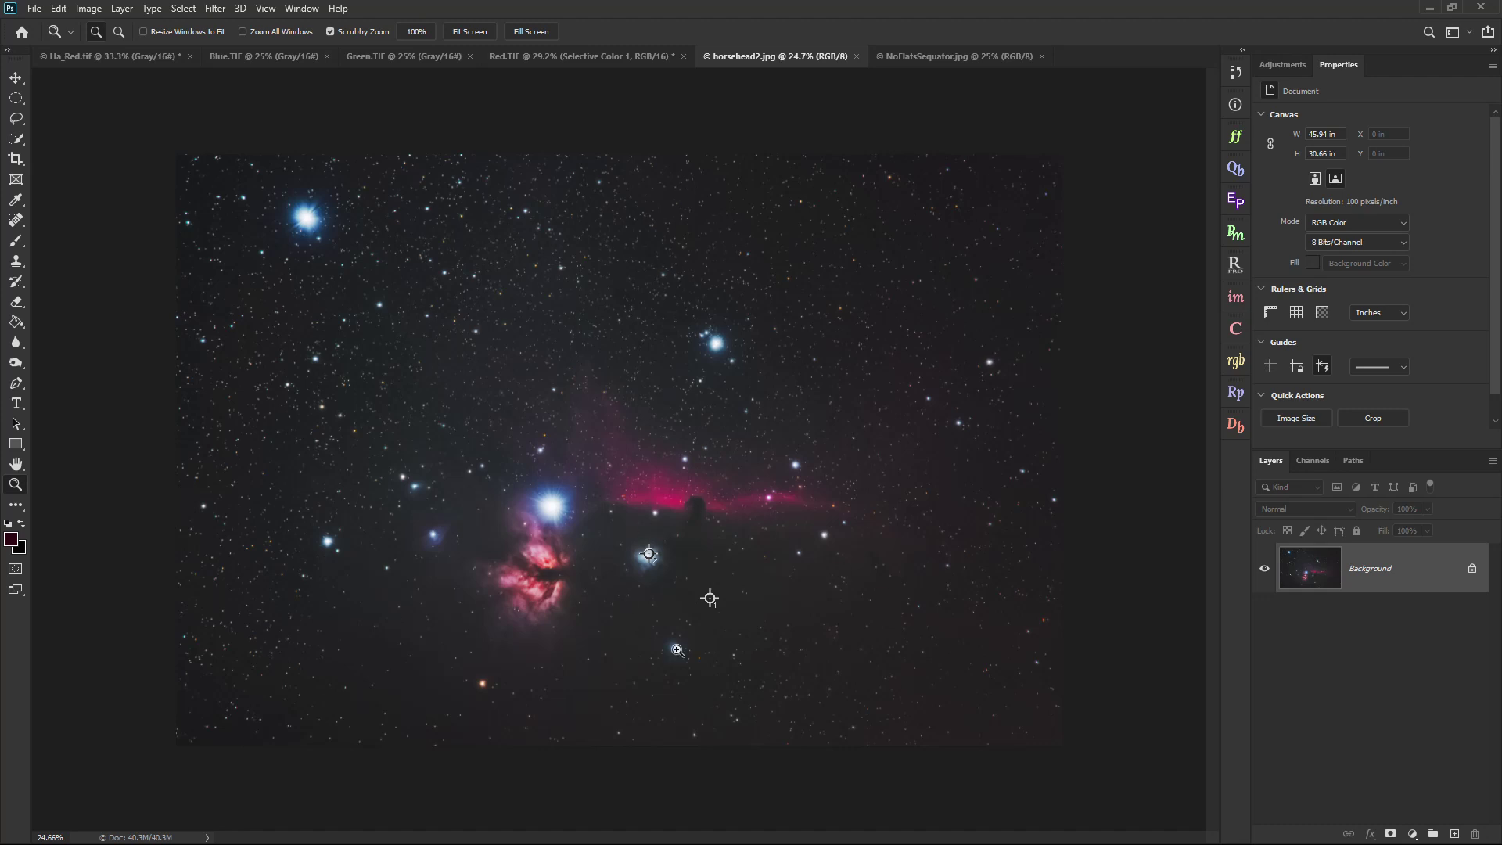
Examine the Horsehead region of the earlier horsehead2.jpg image up close, and return to the whole image.
{"action": "mouse_move", "coordinate": [695, 597]}
{"action": "left_mouse_down"}
{"action": "mouse_move", "coordinate": [770, 637]}
{"action": "mouse_move", "coordinate": [714, 614]}
{"action": "left_mouse_up"}
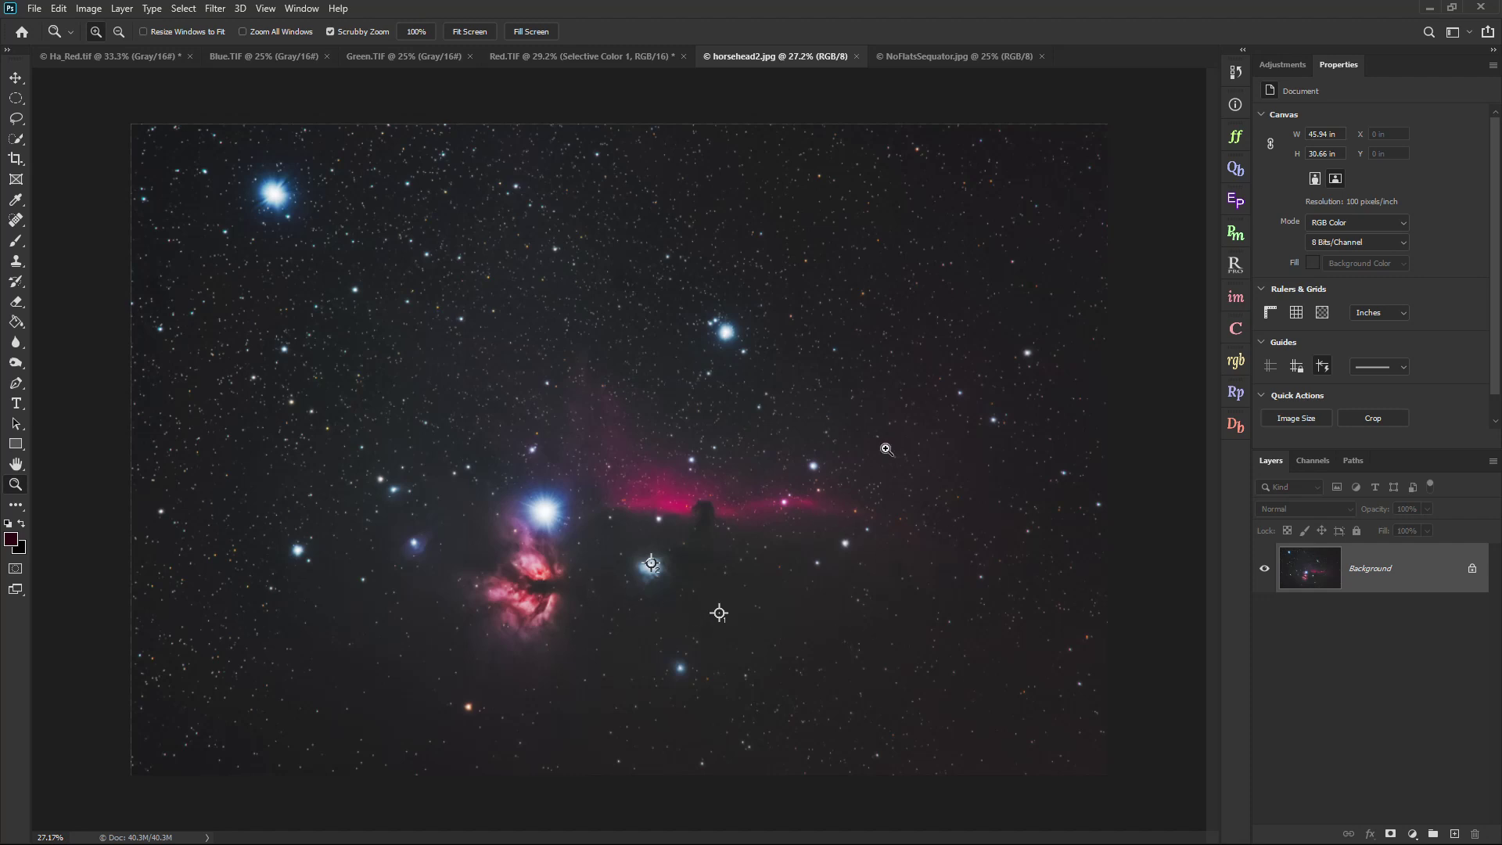
{"action": "left_click_drag", "start_coordinate": [740, 547], "coordinate": [770, 571]}
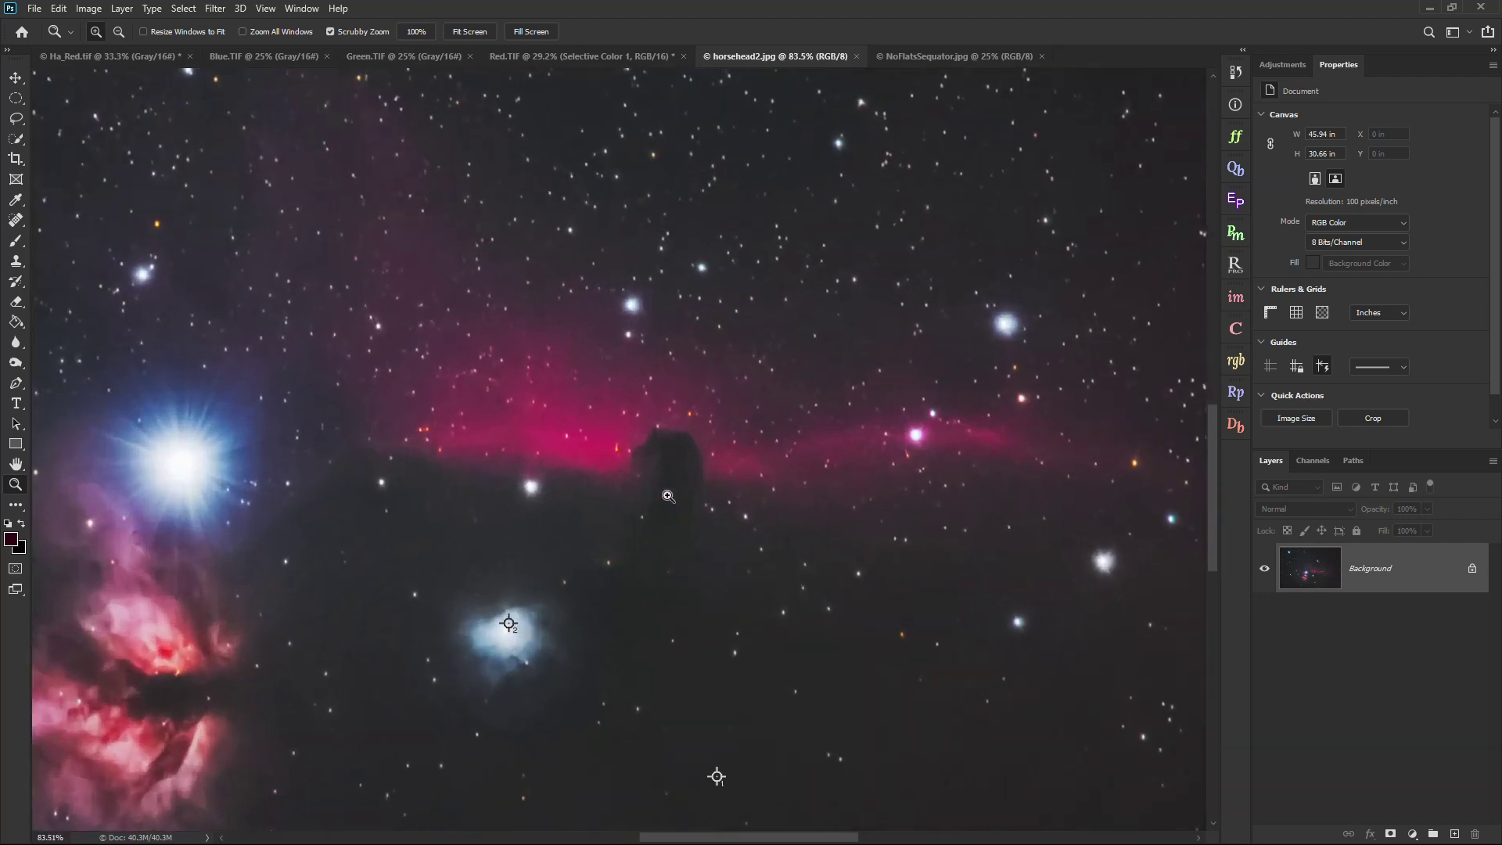
{"action": "left_click", "coordinate": [460, 36]}
Examine the Horsehead and Orion Nebula field in NoFlatsSequator.jpg, both up close and as a whole.
{"action": "left_click", "coordinate": [912, 58]}
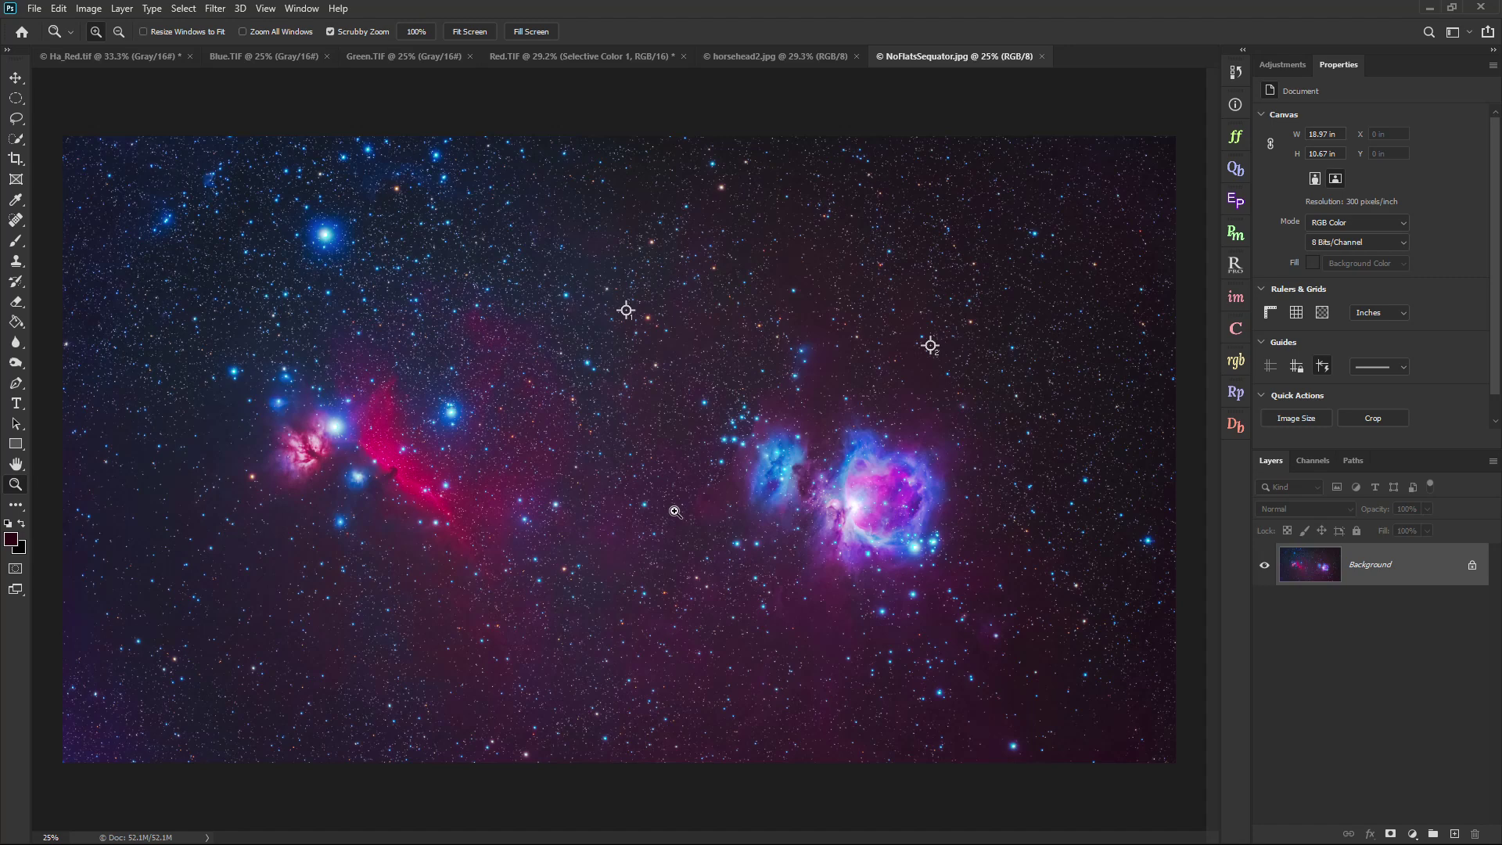
{"action": "left_click_drag", "start_coordinate": [446, 507], "coordinate": [503, 558]}
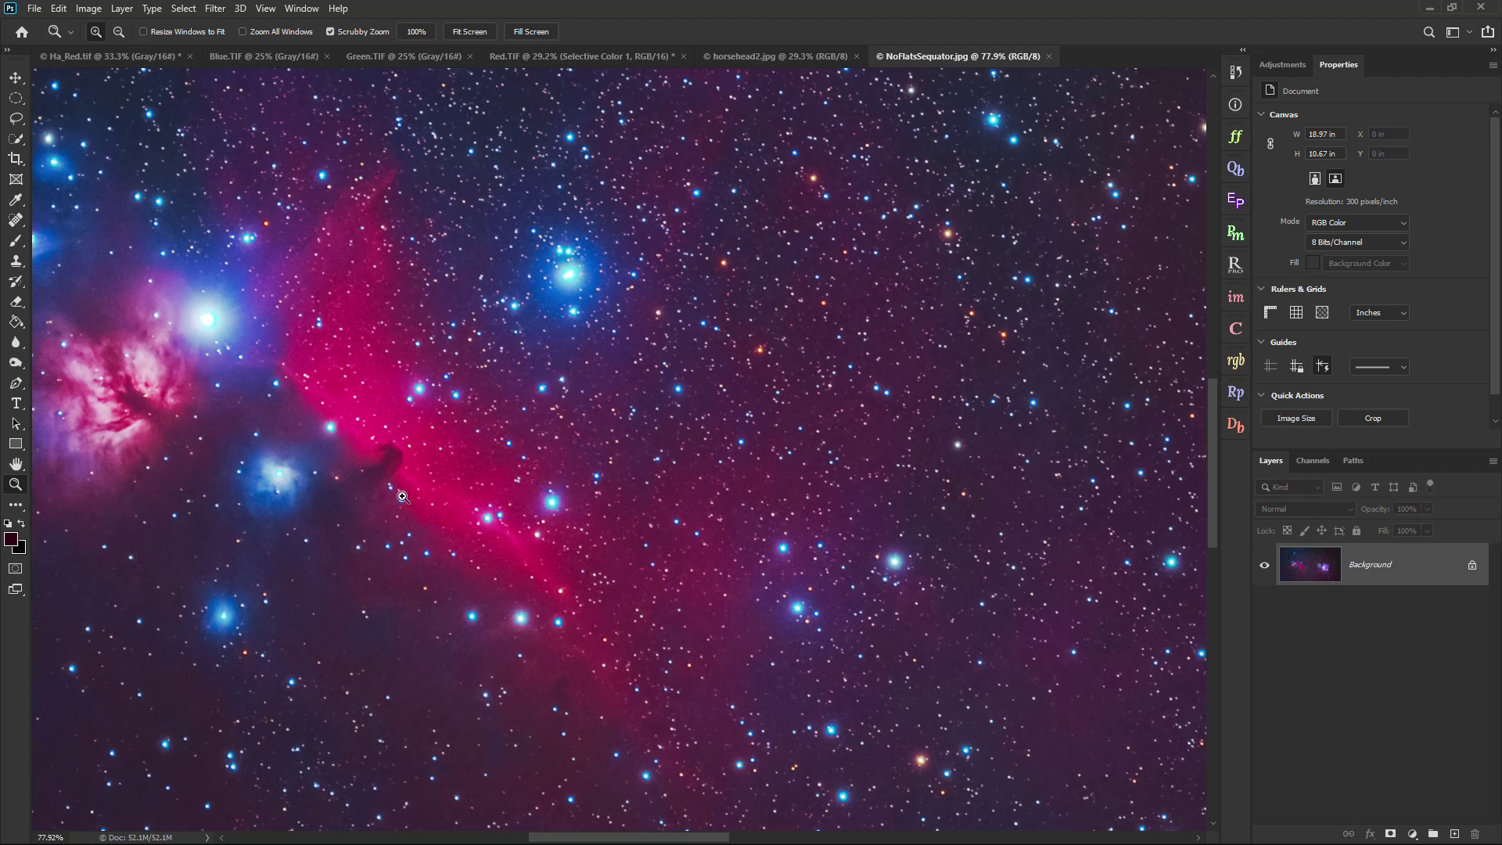
{"action": "left_click", "coordinate": [619, 541], "text": "alt"}
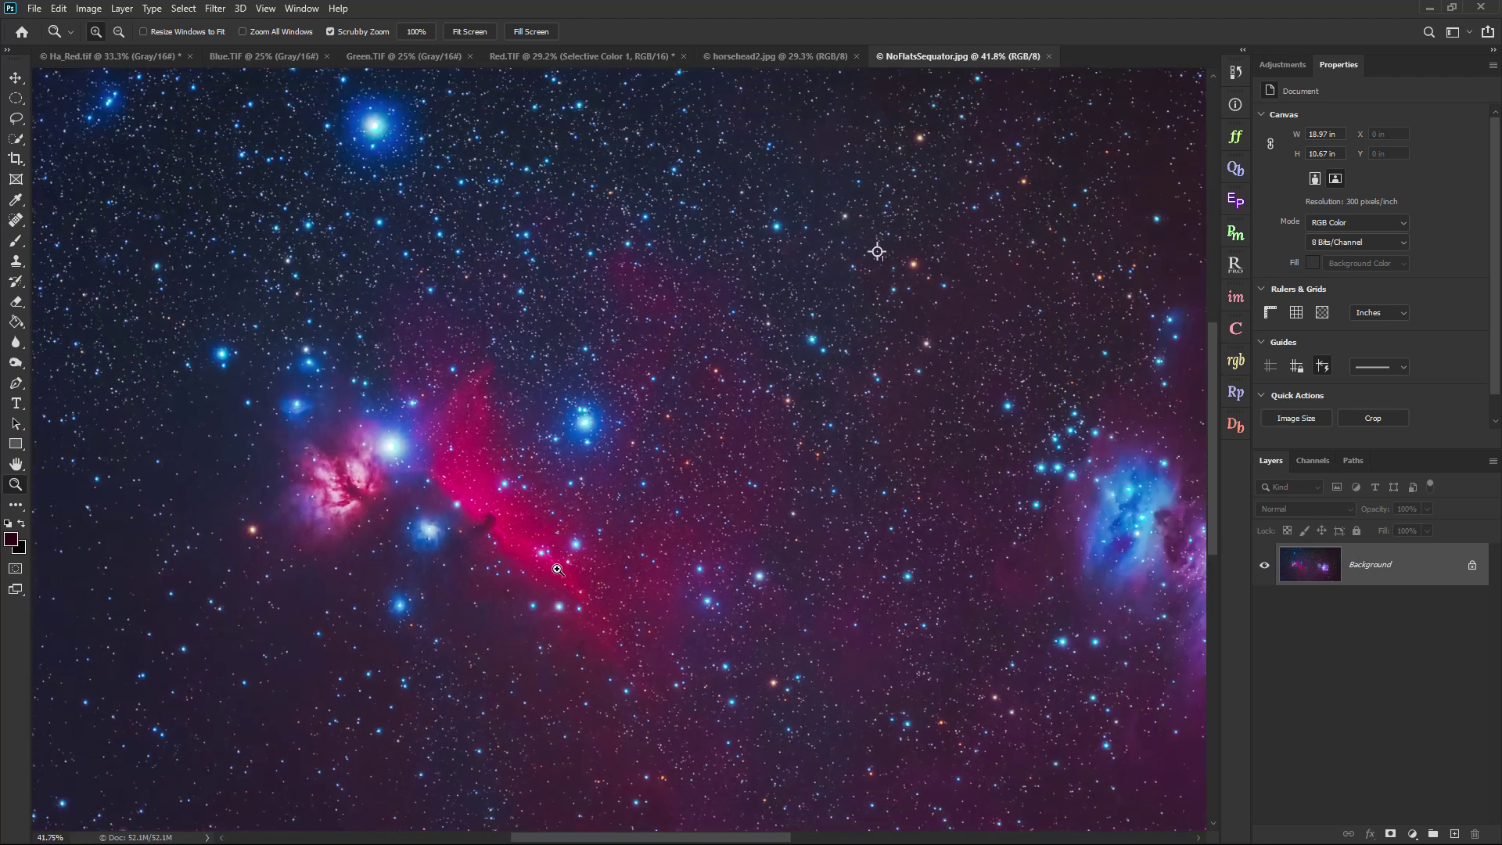
{"action": "left_click_drag", "start_coordinate": [642, 555], "coordinate": [661, 566]}
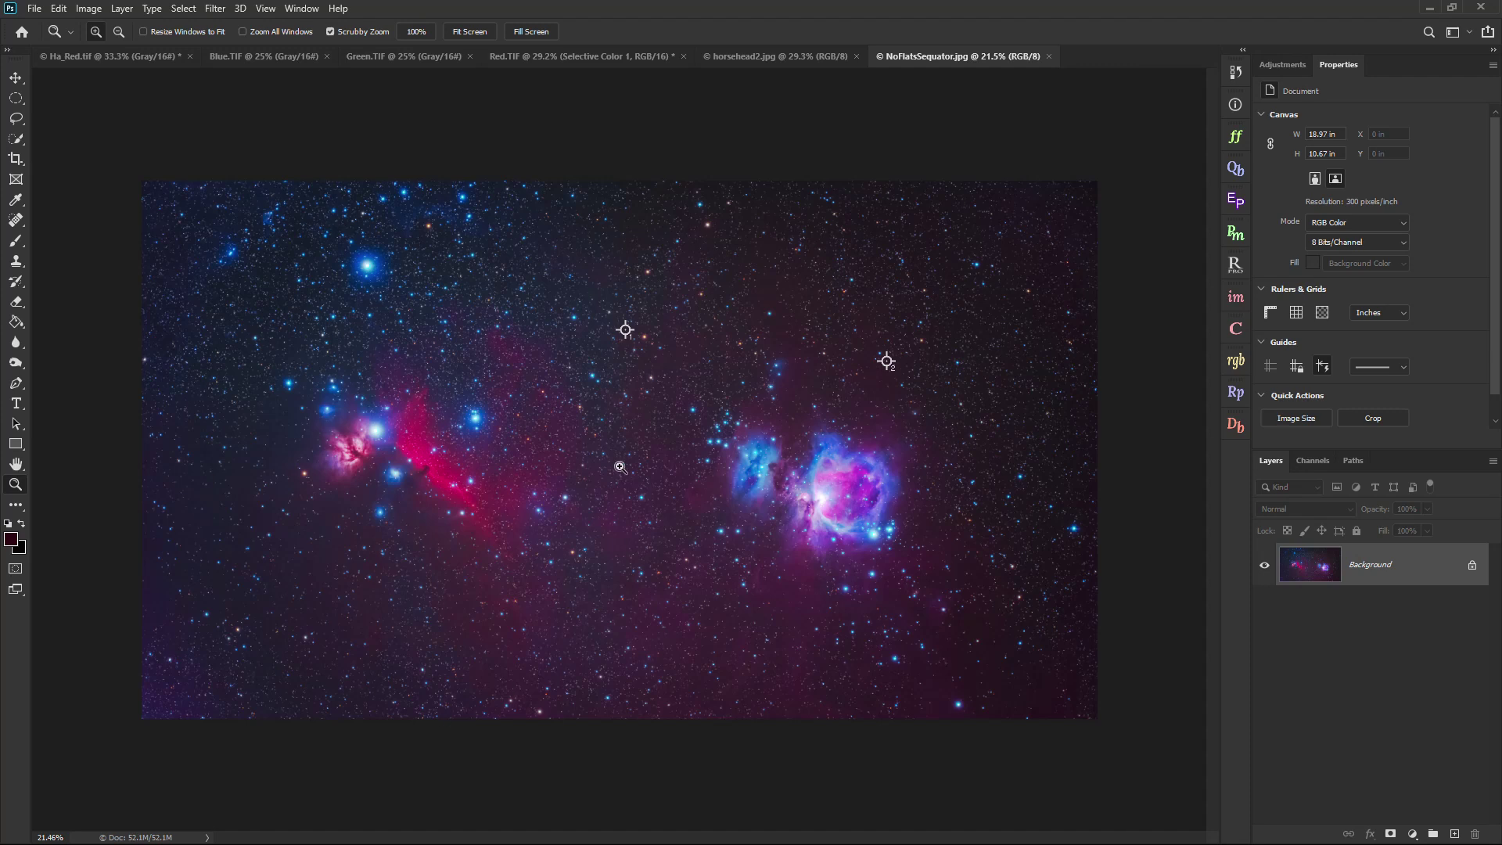
Compare Red.TIF with NoFlatsSequator.jpg, and inspect the Horsehead region of Red.TIF up close.
{"action": "left_click", "coordinate": [122, 61]}
{"action": "left_click", "coordinate": [591, 56]}
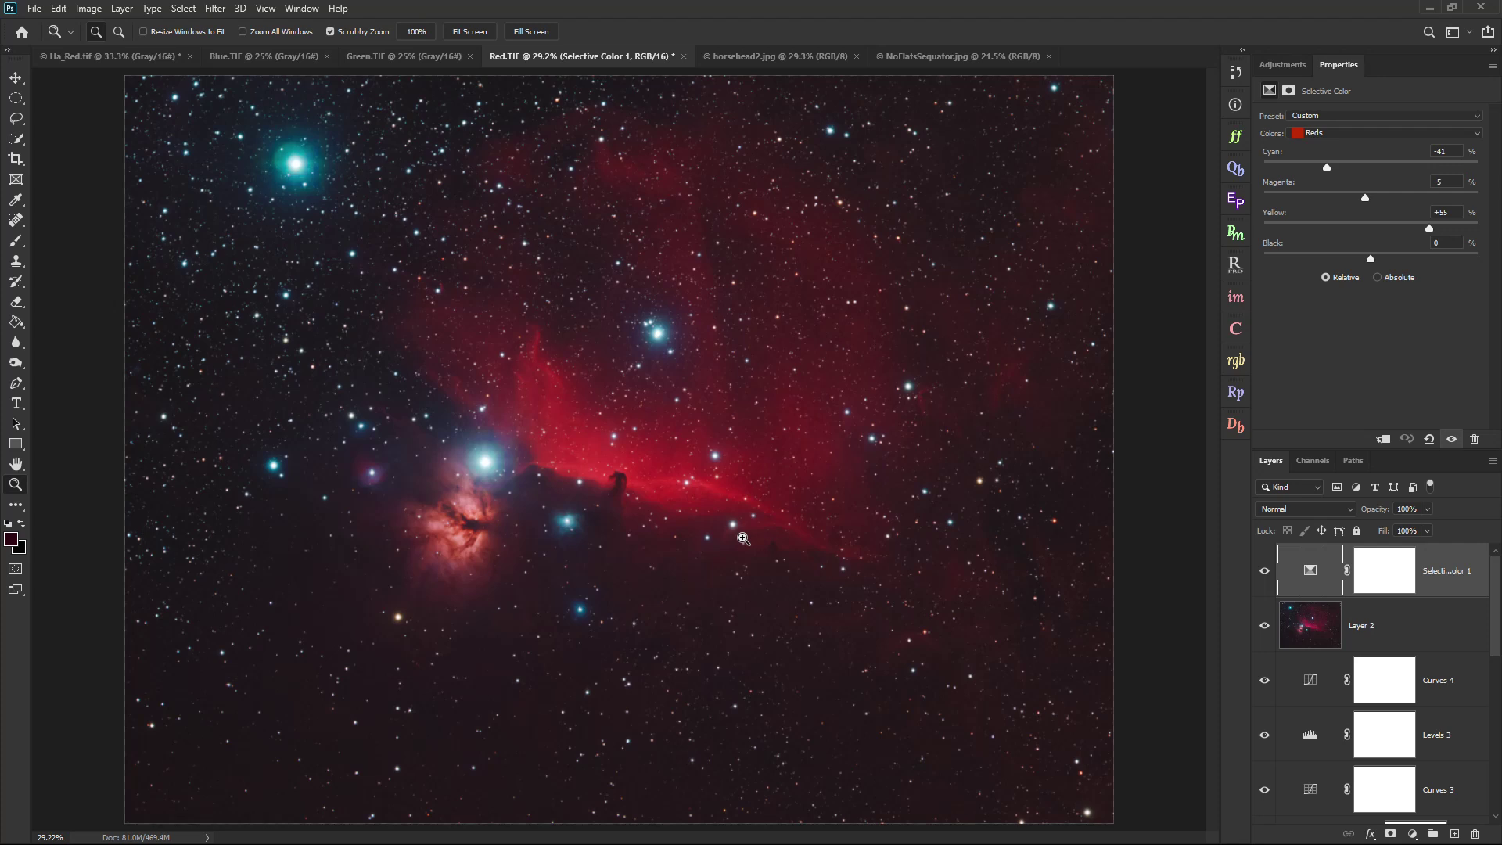
{"action": "left_click_drag", "start_coordinate": [744, 538], "coordinate": [579, 534]}
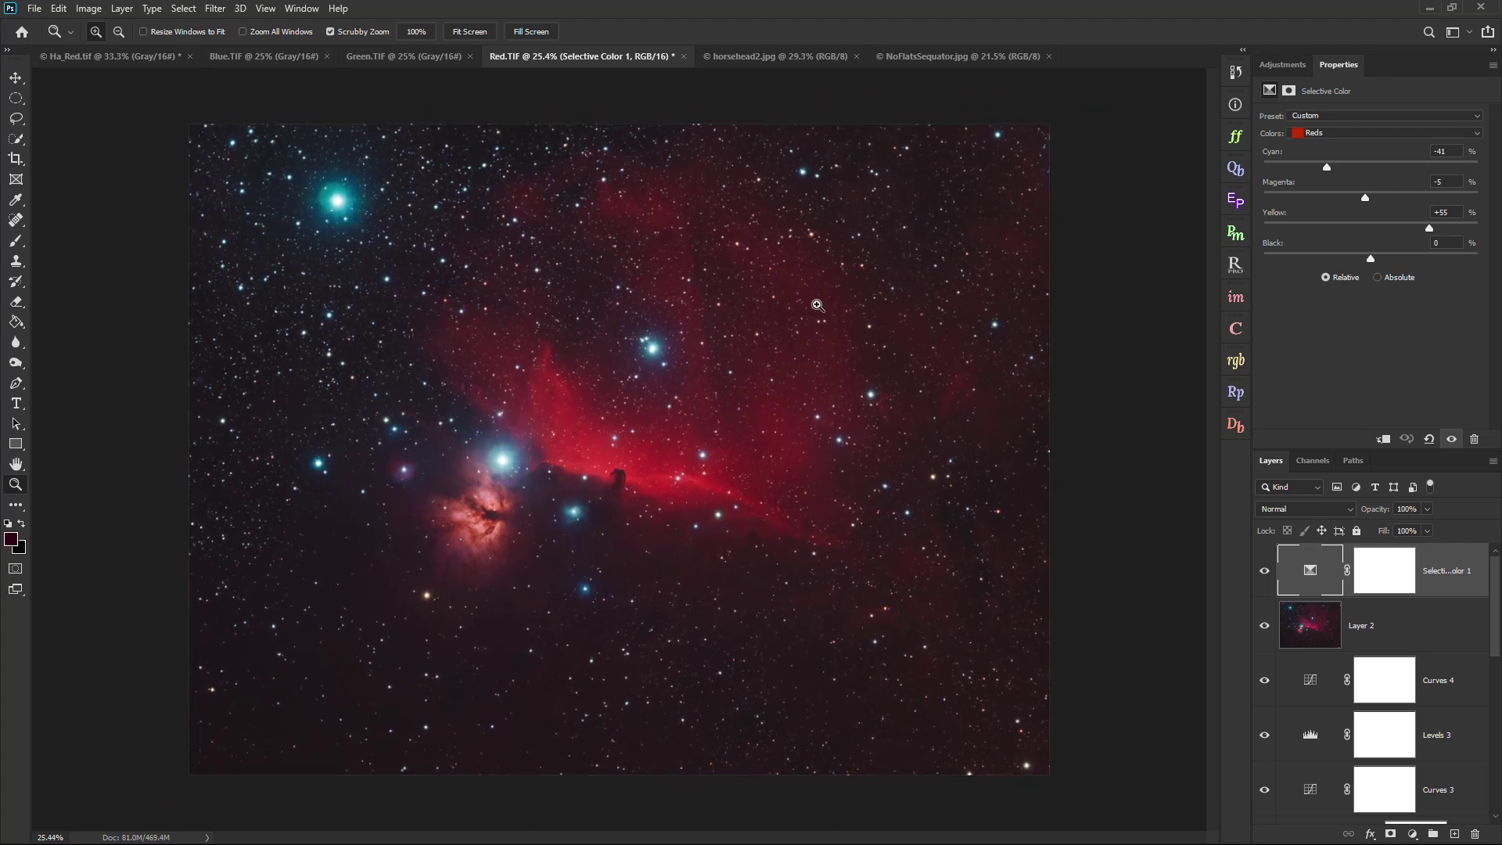
{"action": "left_click", "coordinate": [929, 48]}
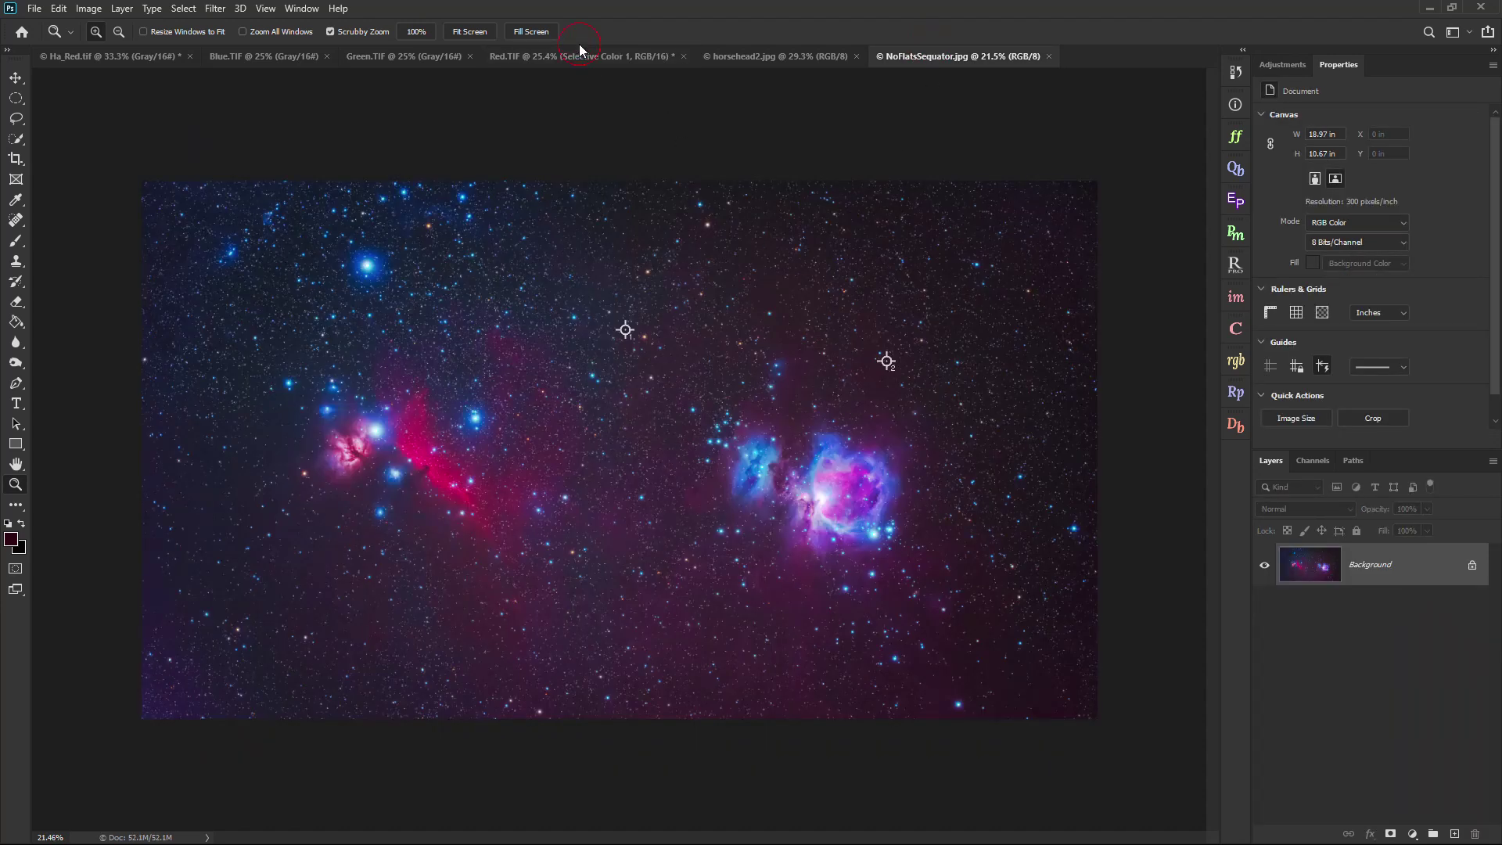
{"action": "left_click", "coordinate": [563, 59]}
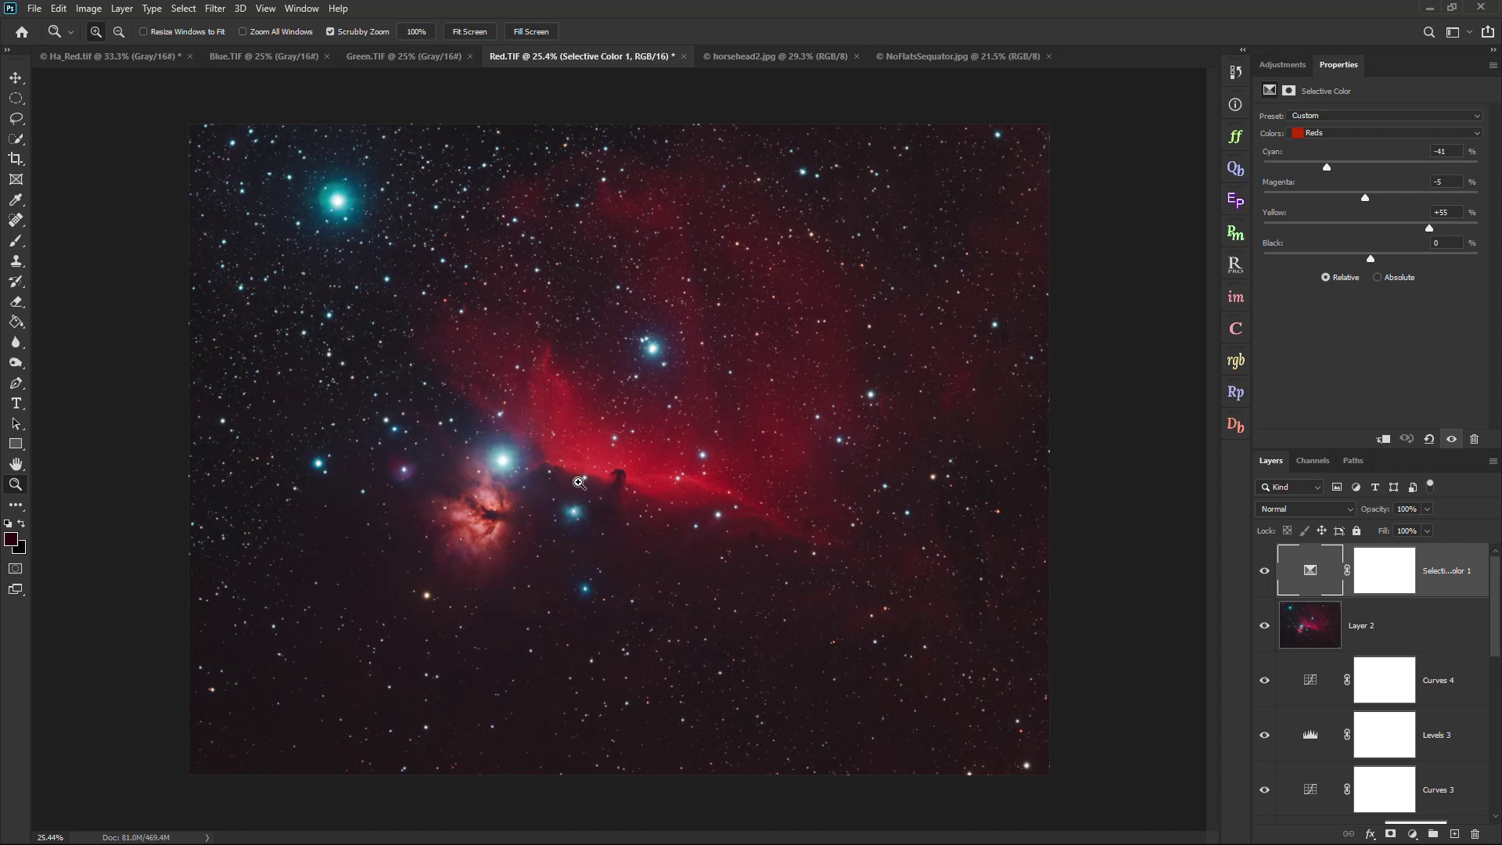
{"action": "left_click_drag", "start_coordinate": [677, 495], "coordinate": [745, 498]}
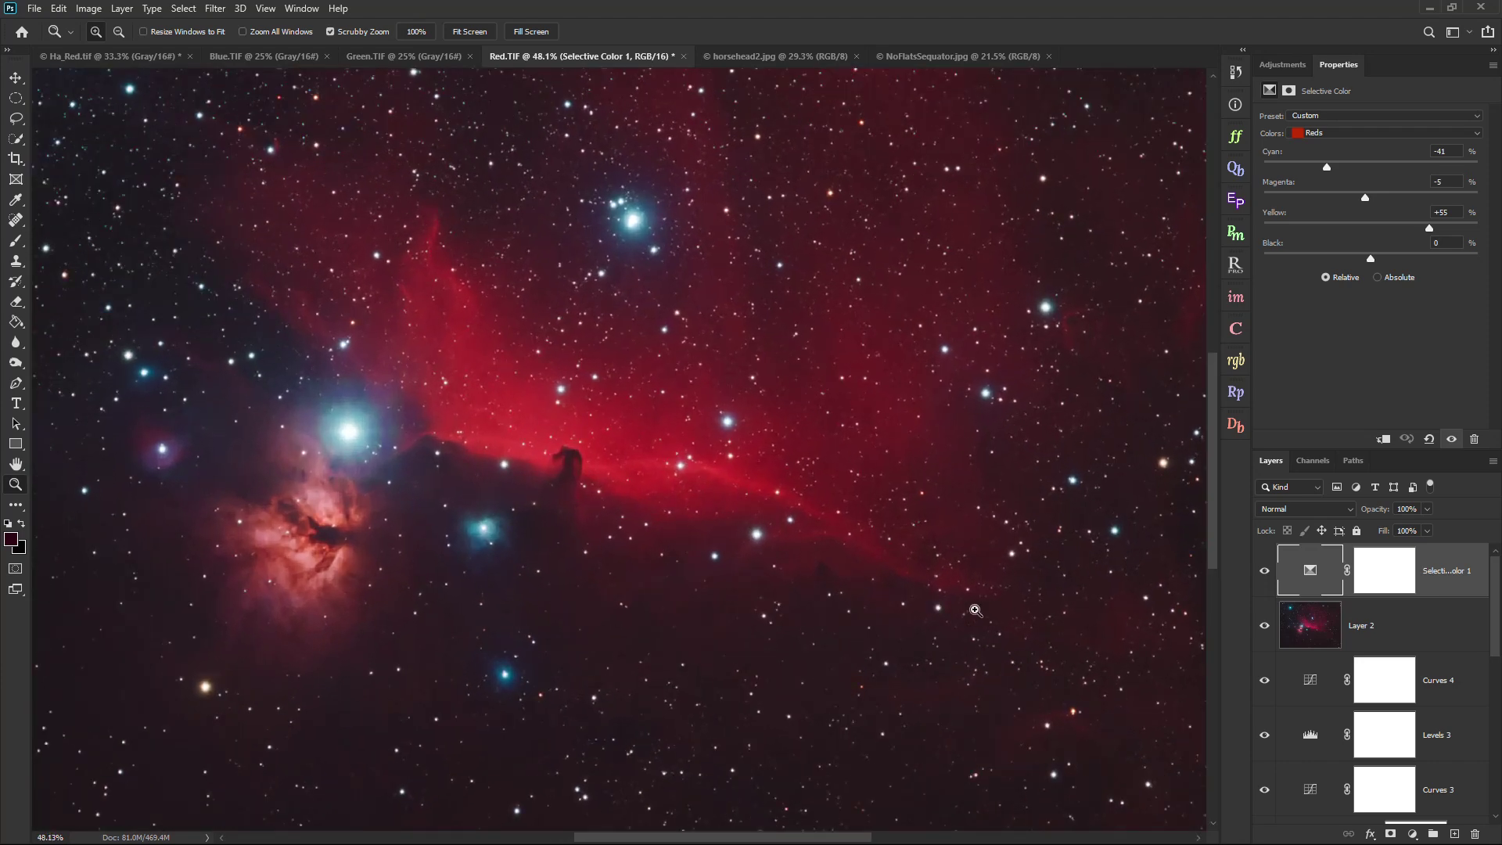
{"action": "left_click_drag", "start_coordinate": [827, 577], "coordinate": [806, 560]}
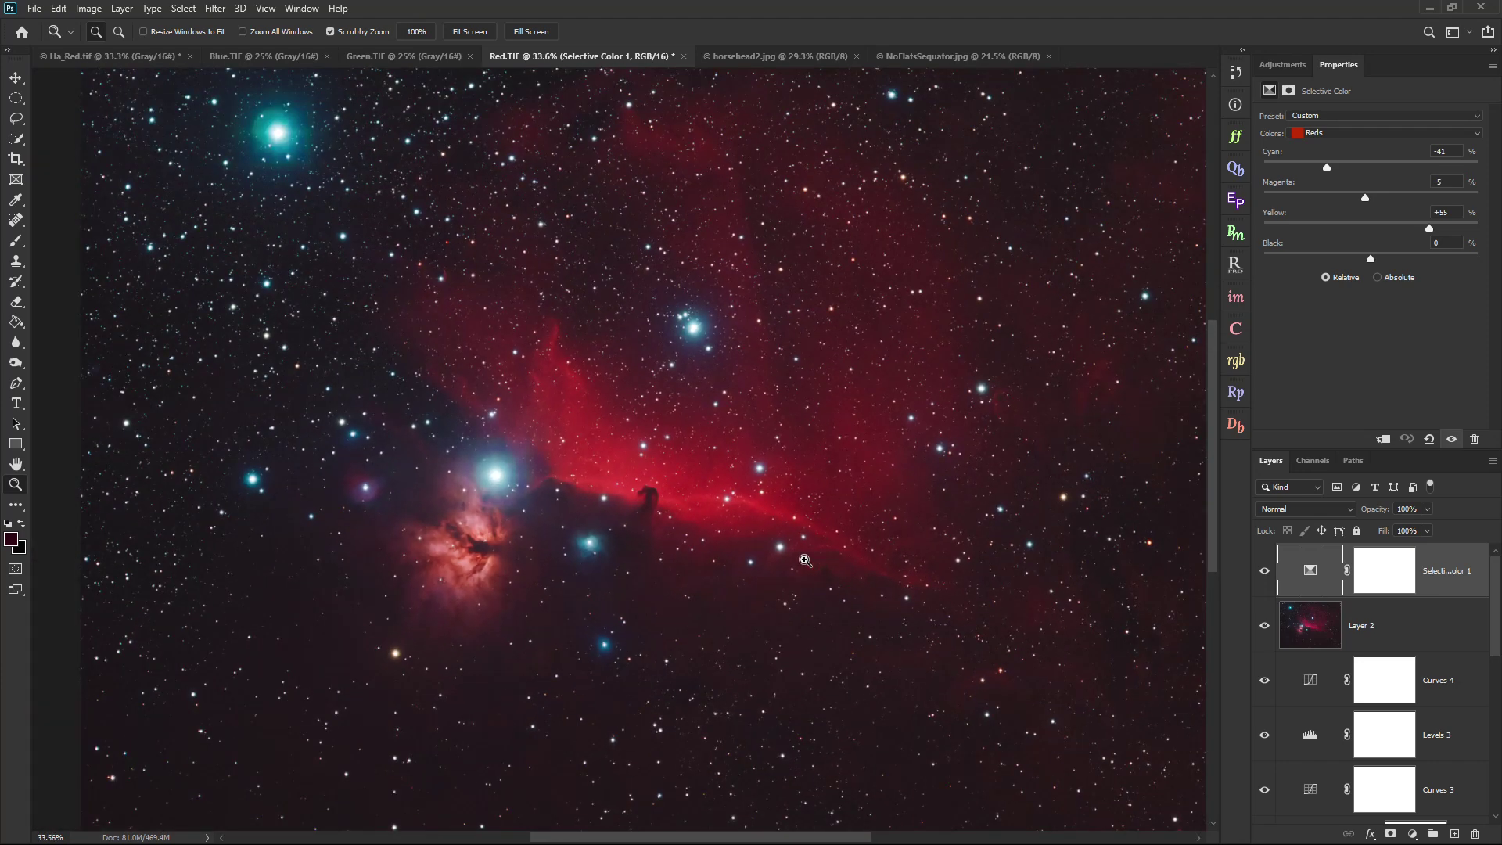